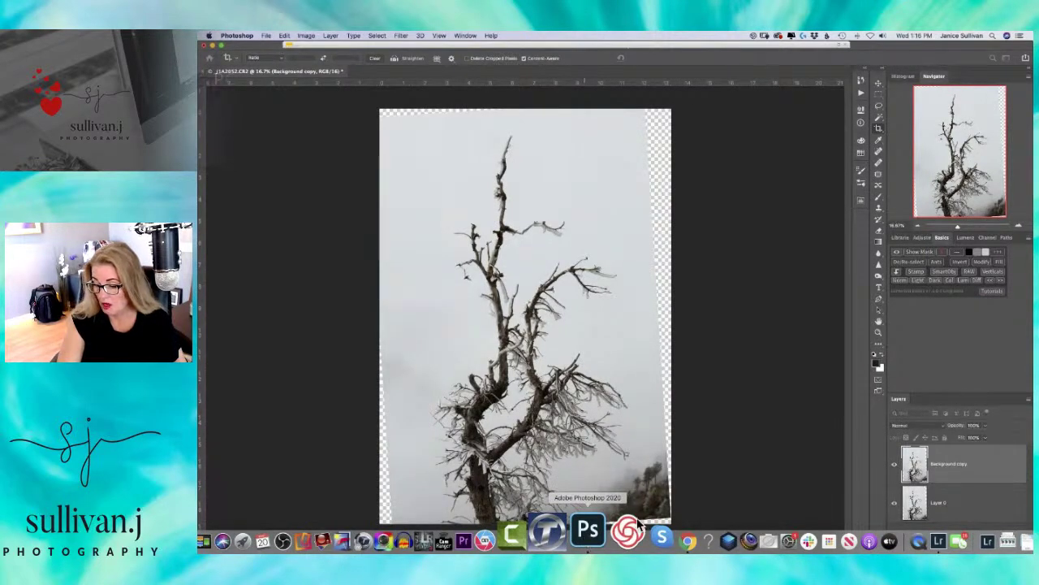
# - Send the bare-tree photo from Lightroom Classic to Adobe Photoshop 2020 for editing
pyautogui.rightClick(588, 542)
pyautogui.click(622, 493)
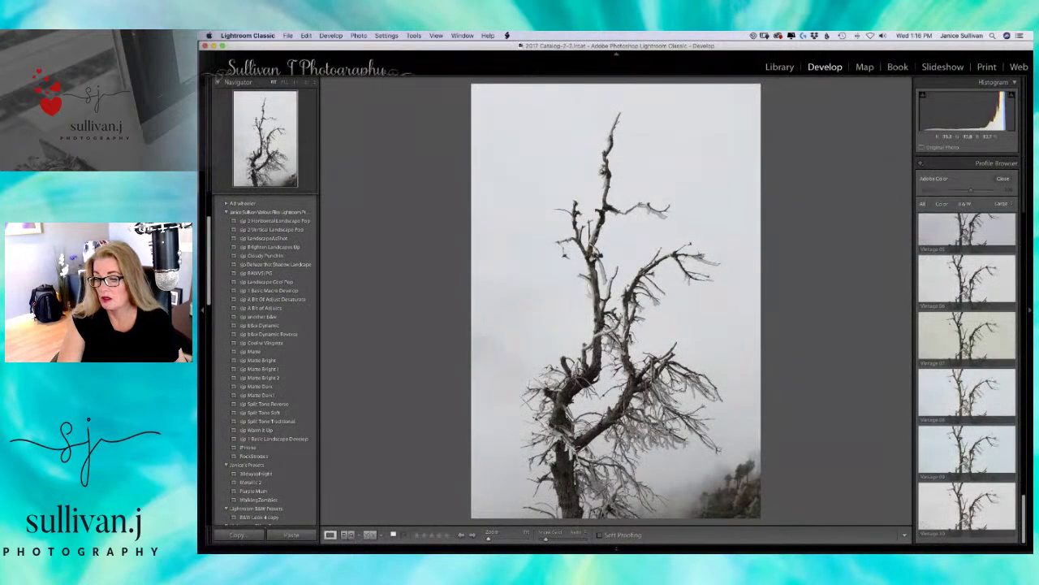
pyautogui.rightClick(658, 337)
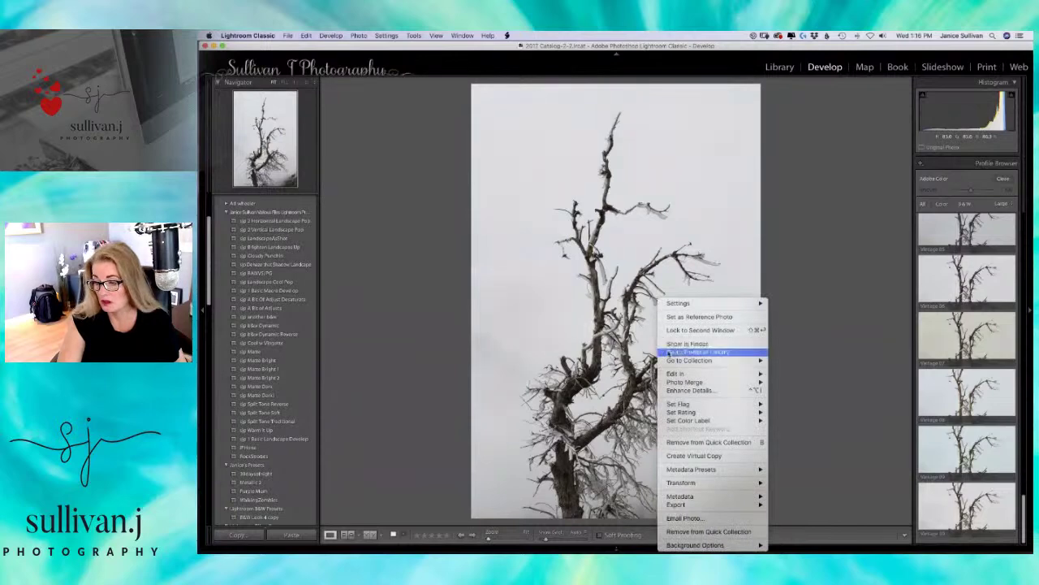
pyautogui.moveTo(672, 374)
pyautogui.click(813, 214)
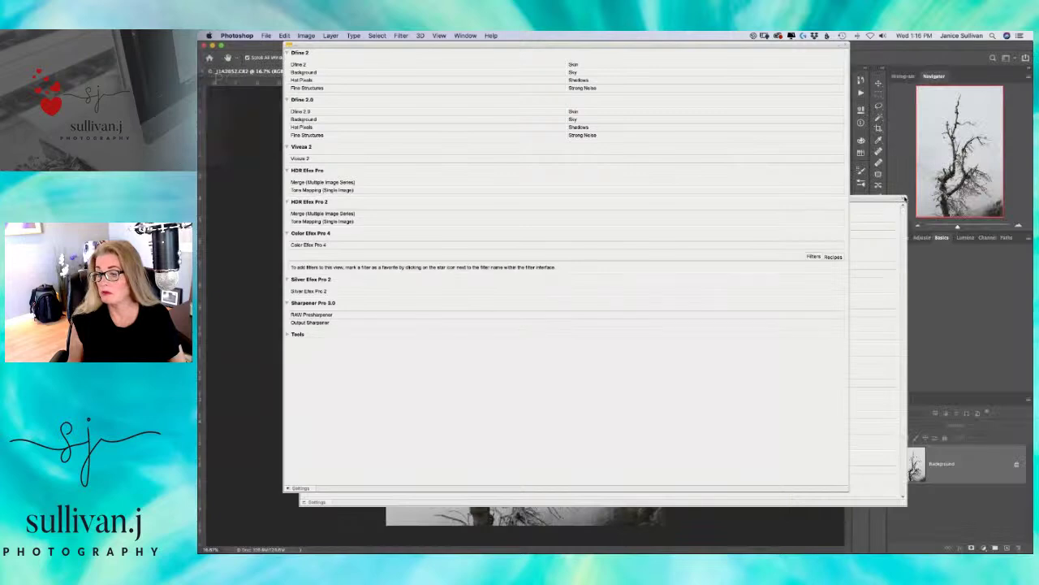
# - Collapse the floating filter window and duplicate the Background layer
pyautogui.click(839, 47)
pyautogui.moveTo(950, 469); pyautogui.dragTo(1007, 547)
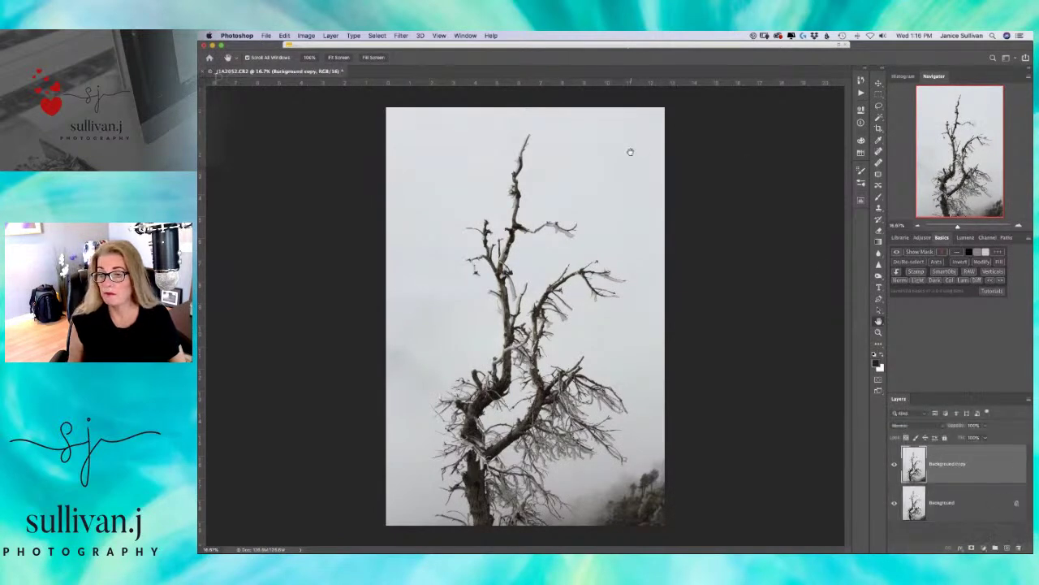
# - Crop the image with Content-Aware on, rotating it to straighten the tree and widening the frame beyond the photo's edges
pyautogui.click(879, 128)
pyautogui.moveTo(678, 167); pyautogui.dragTo(675, 143)
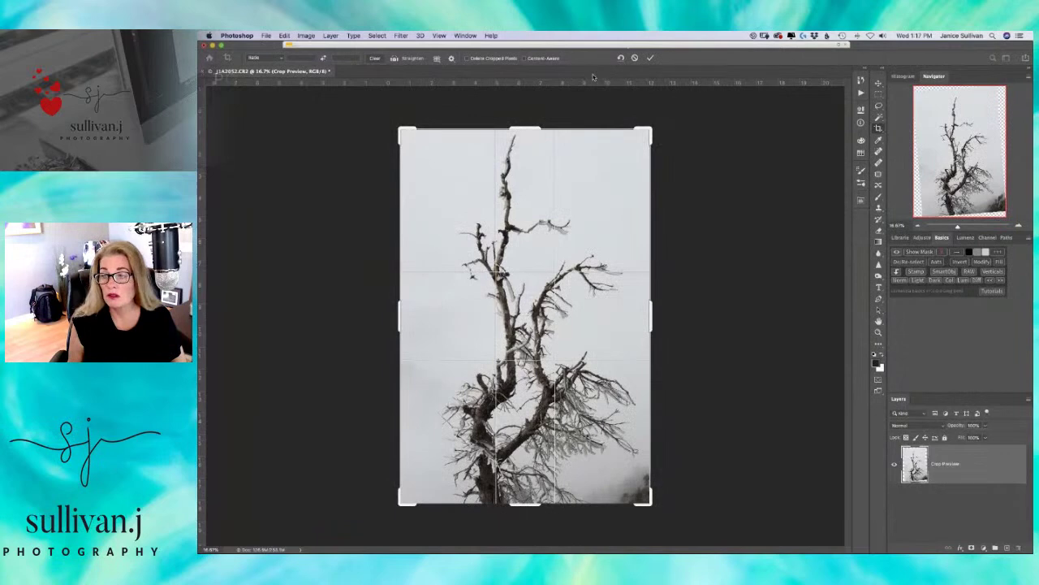
pyautogui.click(524, 59)
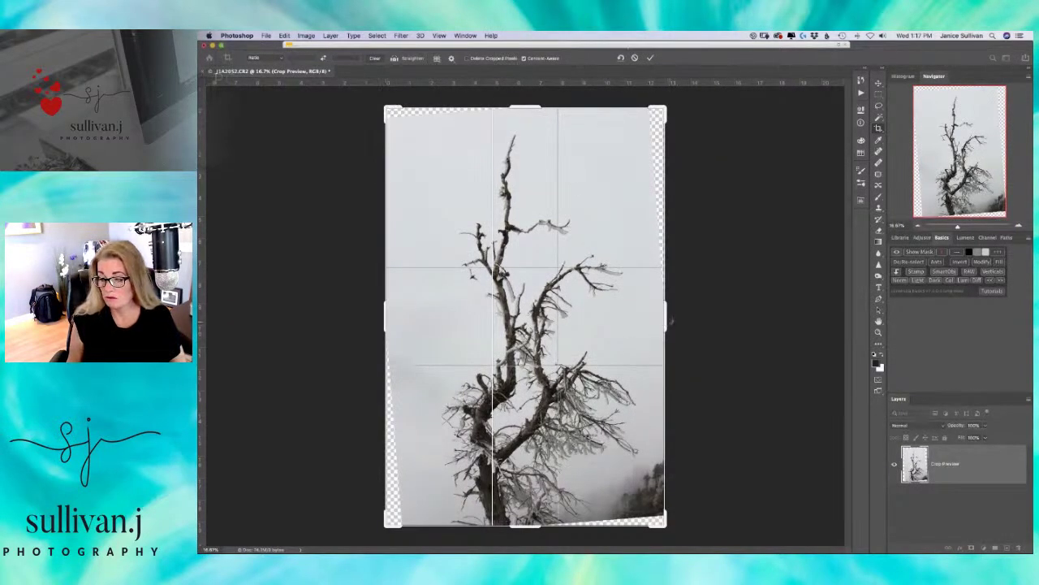
pyautogui.moveTo(700, 285); pyautogui.dragTo(674, 321)
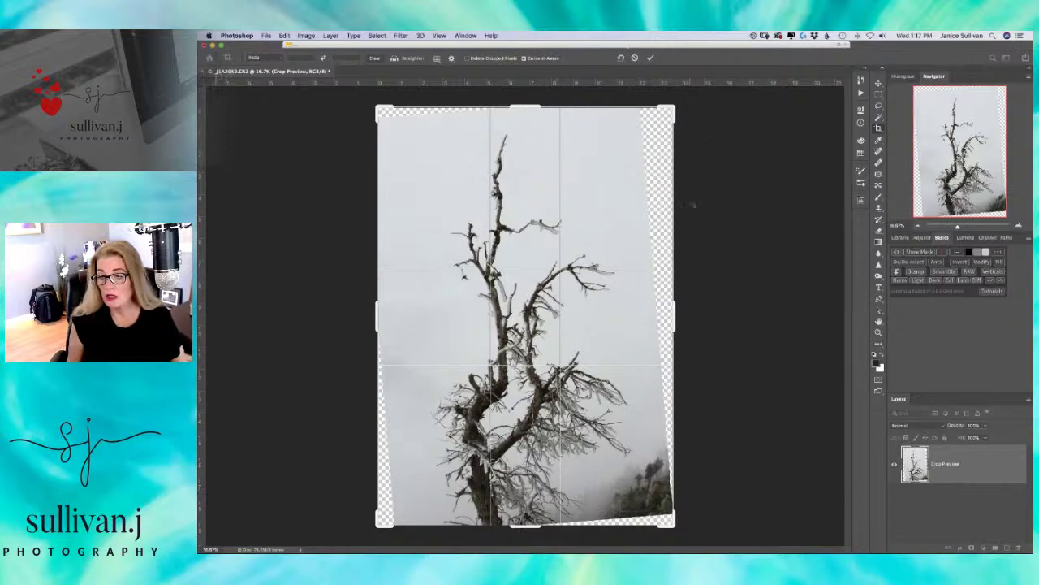
pyautogui.moveTo(701, 162); pyautogui.dragTo(703, 169)
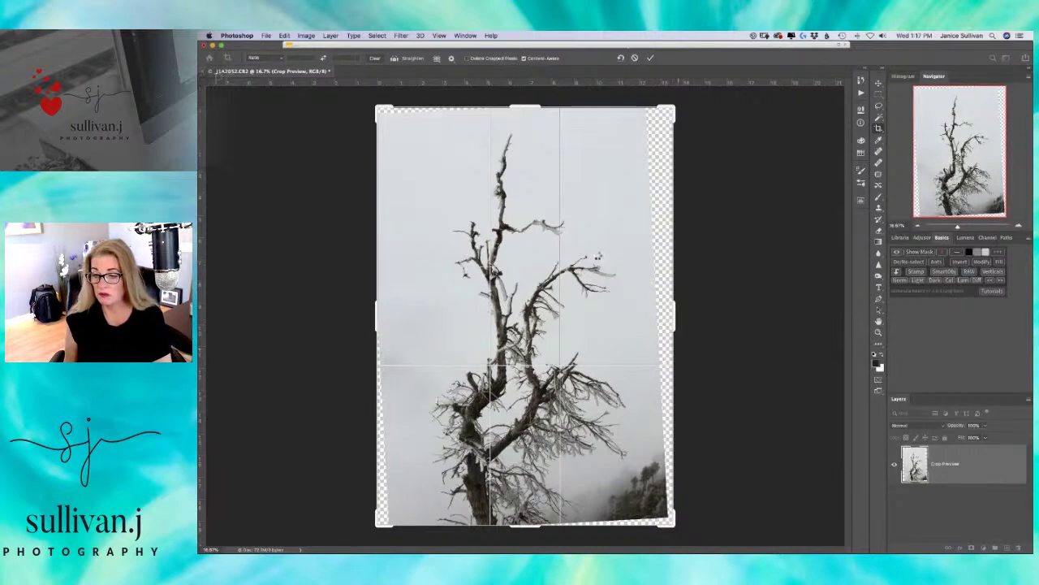
pyautogui.press('Return')
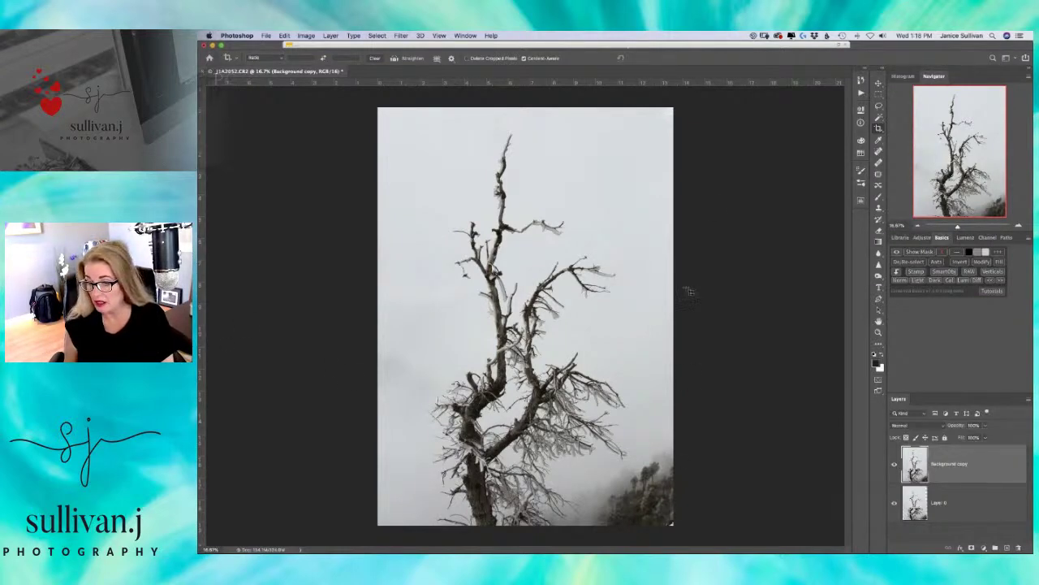
# - Examine the sky along the image's right edge, the hillside corner and the bottom edge up close for fill flaws
pyautogui.moveTo(957, 228); pyautogui.dragTo(971, 225)
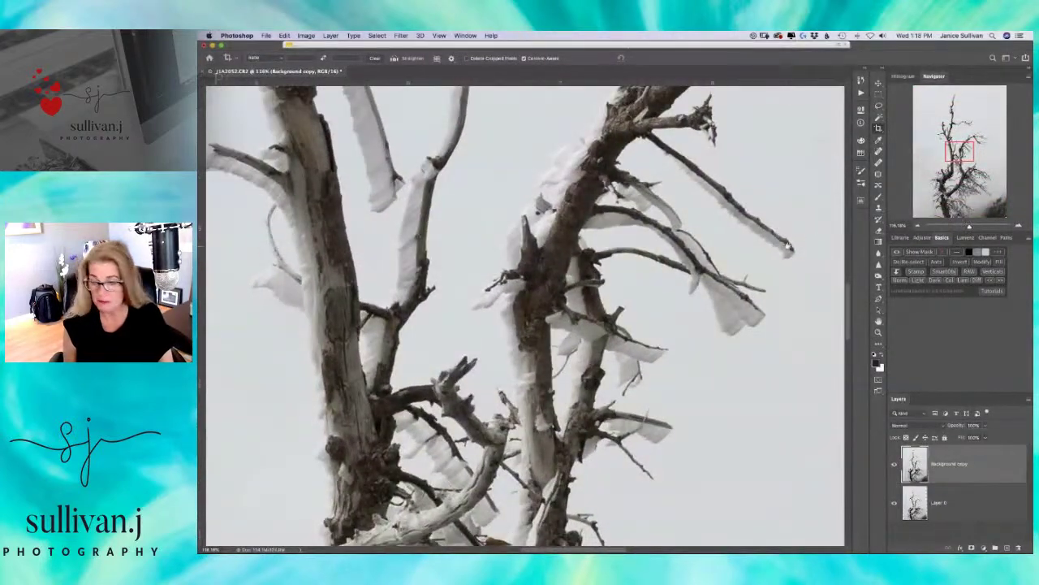
pyautogui.moveTo(789, 245); pyautogui.dragTo(505, 361)
pyautogui.hscroll(15, 666, 231)
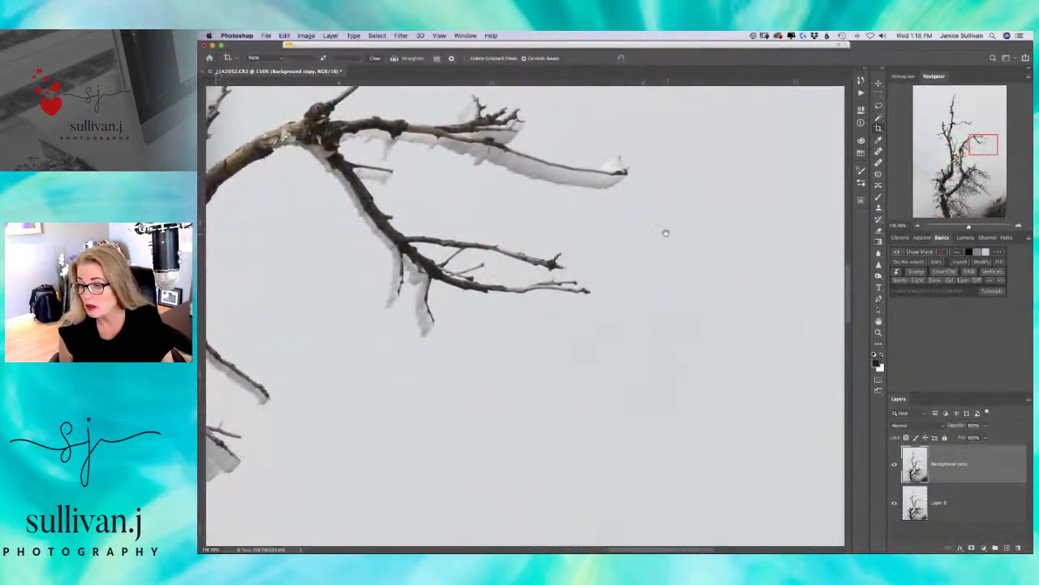
pyautogui.scroll(10, 667, 241)
pyautogui.hscroll(-5, 667, 241)
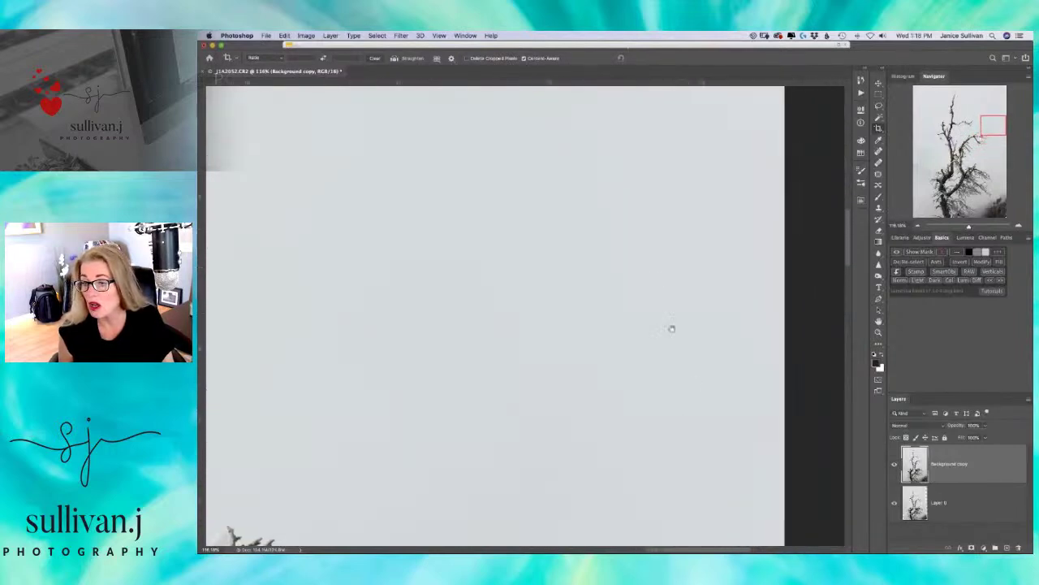
pyautogui.hscroll(8, 680, 338)
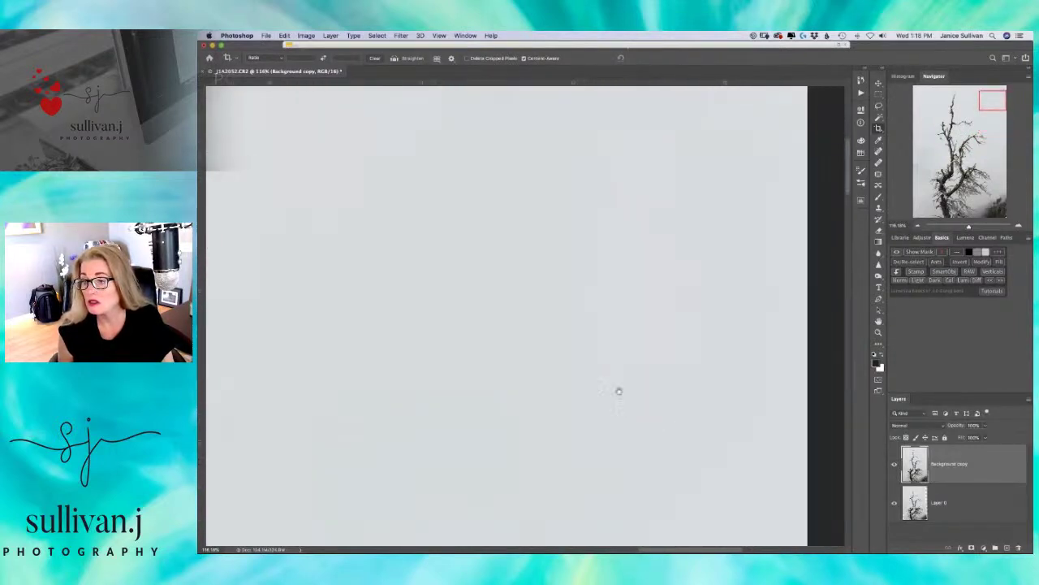
pyautogui.scroll(-5, 617, 171)
pyautogui.moveTo(1005, 122); pyautogui.dragTo(1003, 210)
pyautogui.moveTo(742, 379); pyautogui.dragTo(687, 265)
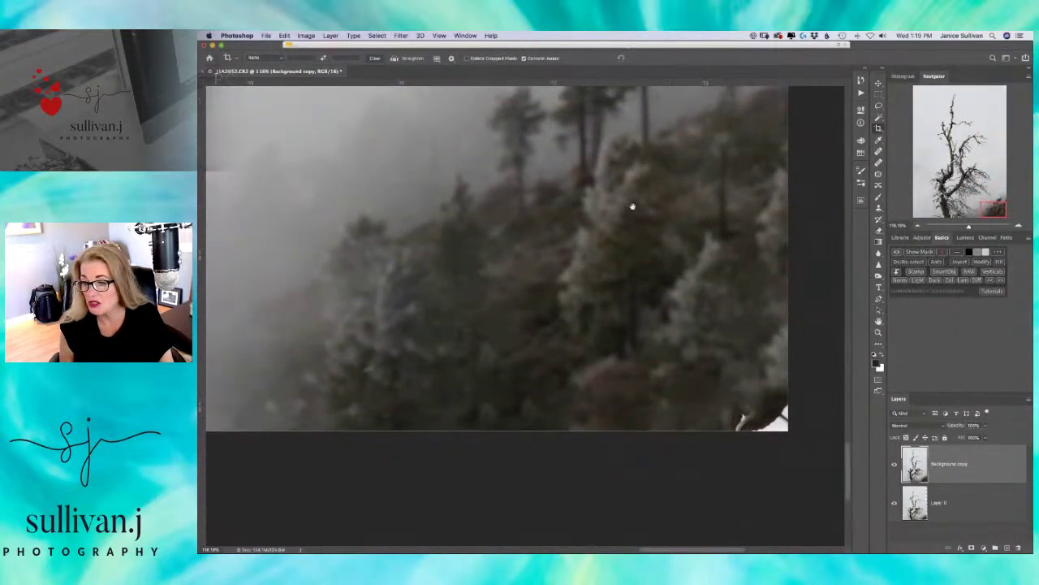
pyautogui.moveTo(725, 337); pyautogui.dragTo(696, 304)
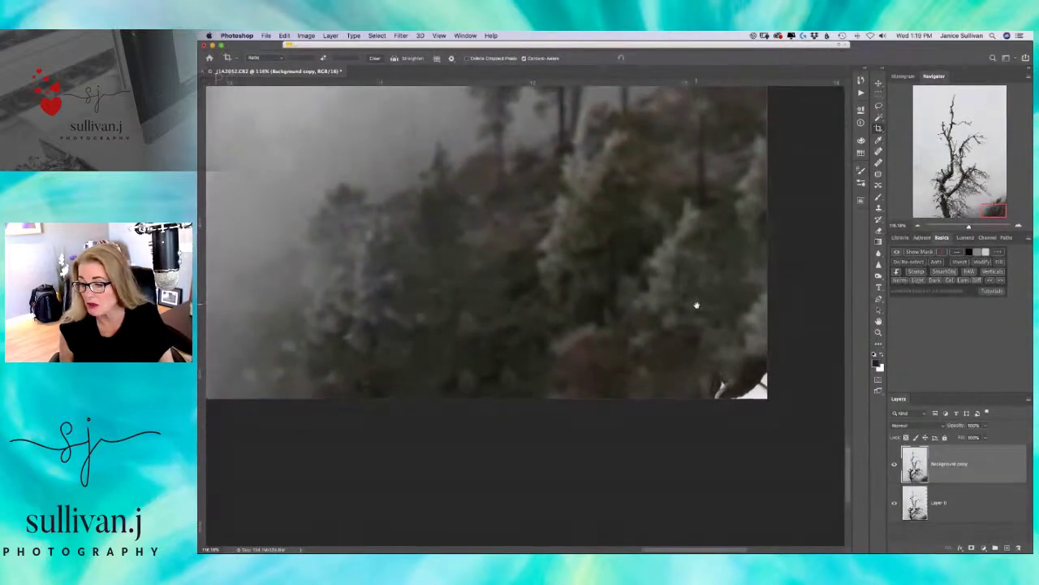
pyautogui.hscroll(-15, 724, 372)
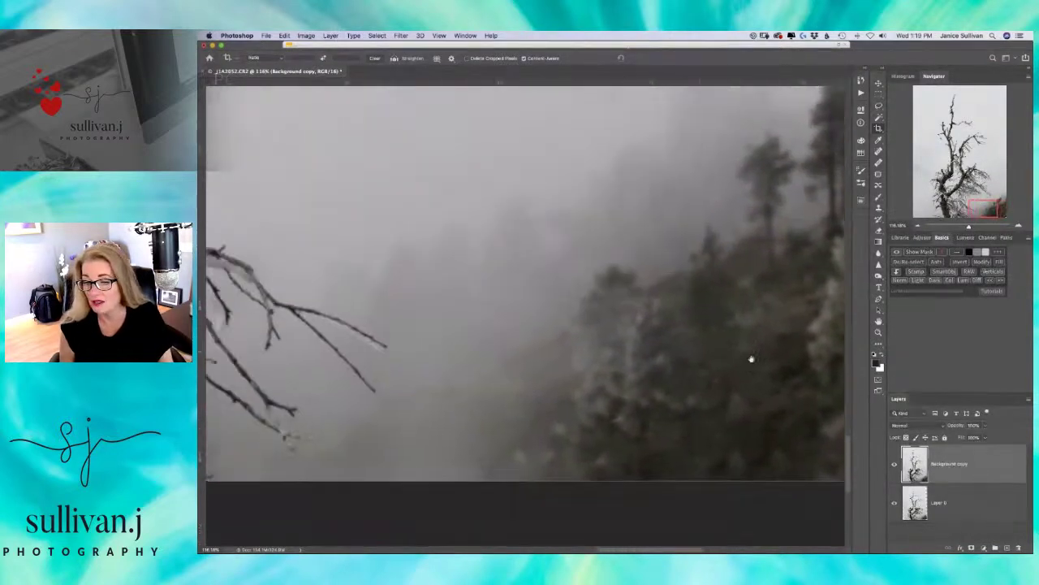
pyautogui.hscroll(-15, 441, 307)
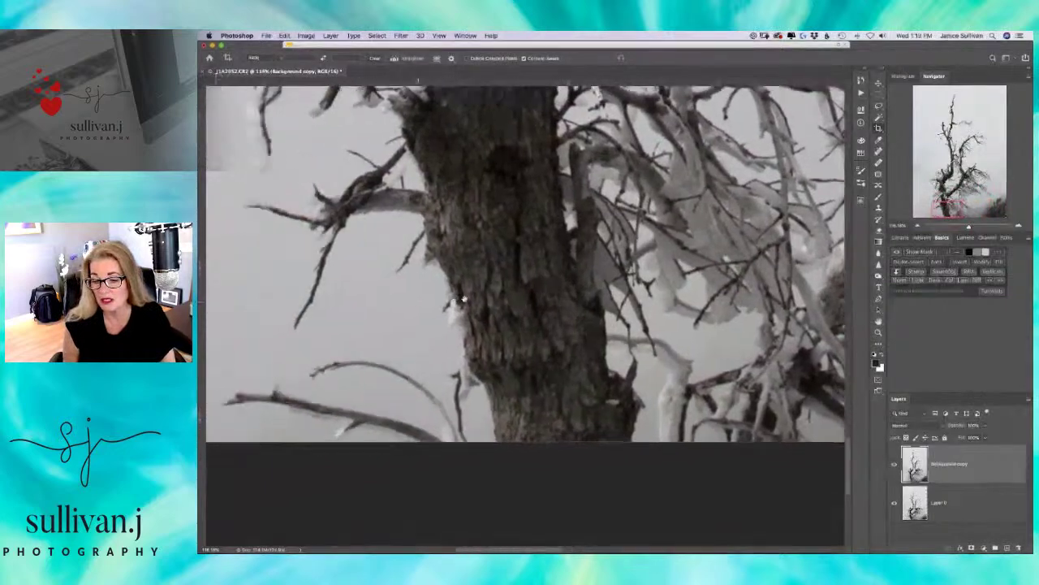
# - Examine the image's left edge and upper-left sky up close, and recheck the hillside corner for fill flaws
pyautogui.moveTo(699, 303); pyautogui.dragTo(588, 476)
pyautogui.scroll(10, 604, 473)
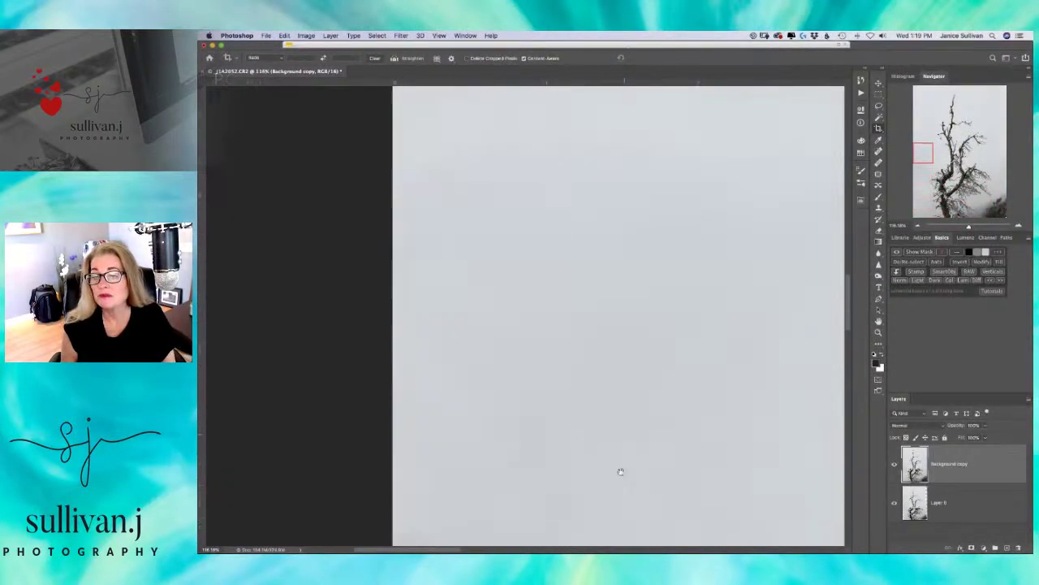
pyautogui.hscroll(2, 625, 325)
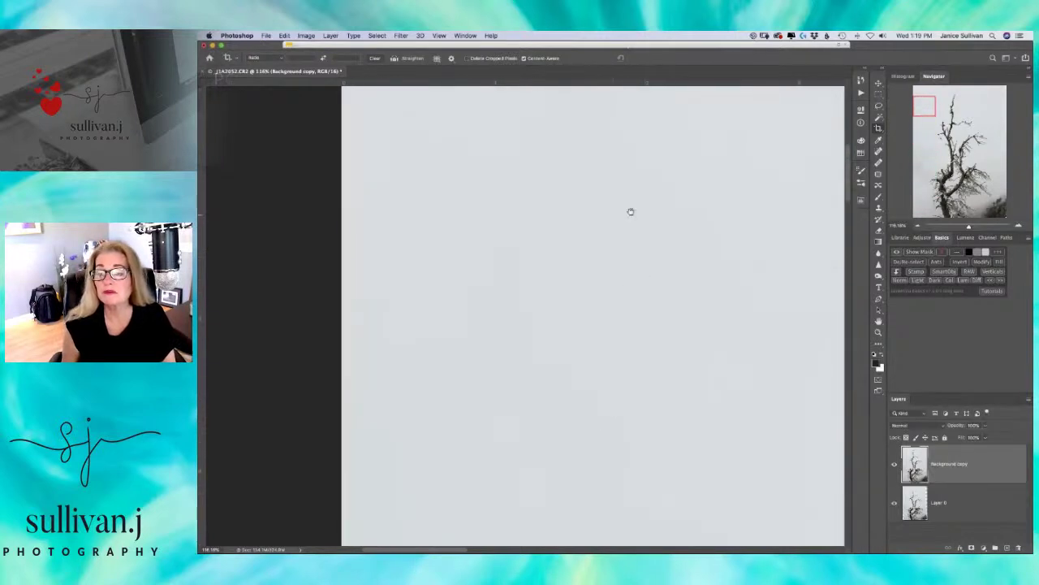
pyautogui.scroll(8, 641, 244)
pyautogui.scroll(-5, 638, 345)
pyautogui.hscroll(4, 638, 344)
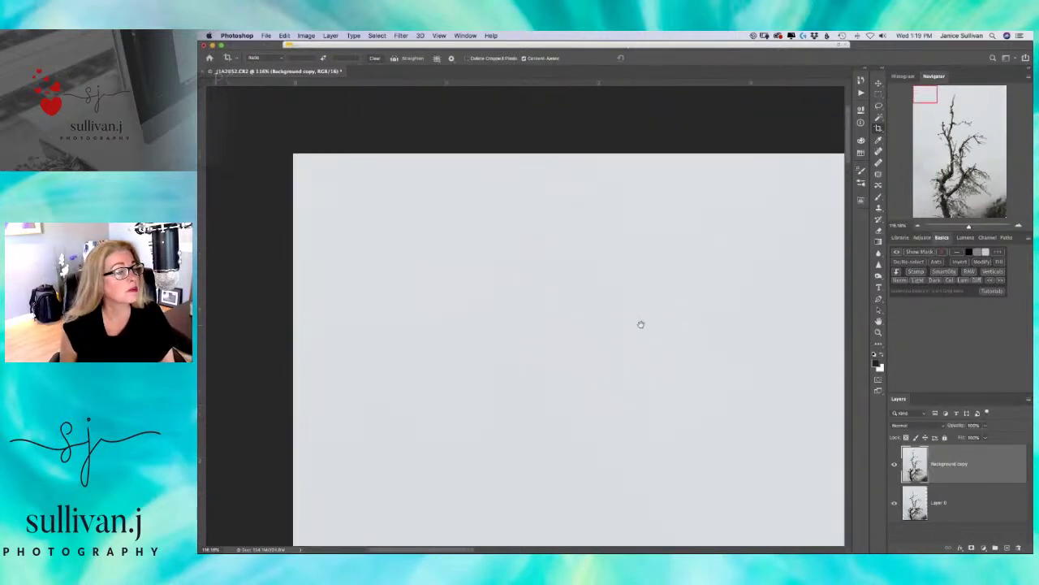
pyautogui.hscroll(5, 629, 317)
pyautogui.scroll(-4, 629, 317)
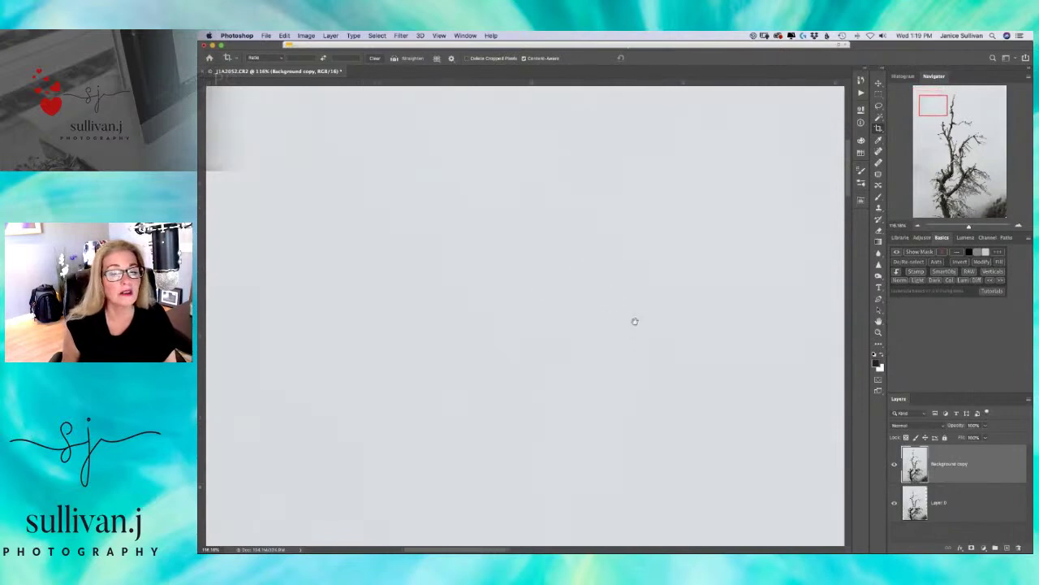
pyautogui.moveTo(947, 111); pyautogui.dragTo(962, 230)
pyautogui.moveTo(796, 331); pyautogui.dragTo(528, 287)
pyautogui.hscroll(2, 664, 355)
pyautogui.scroll(-1, 664, 355)
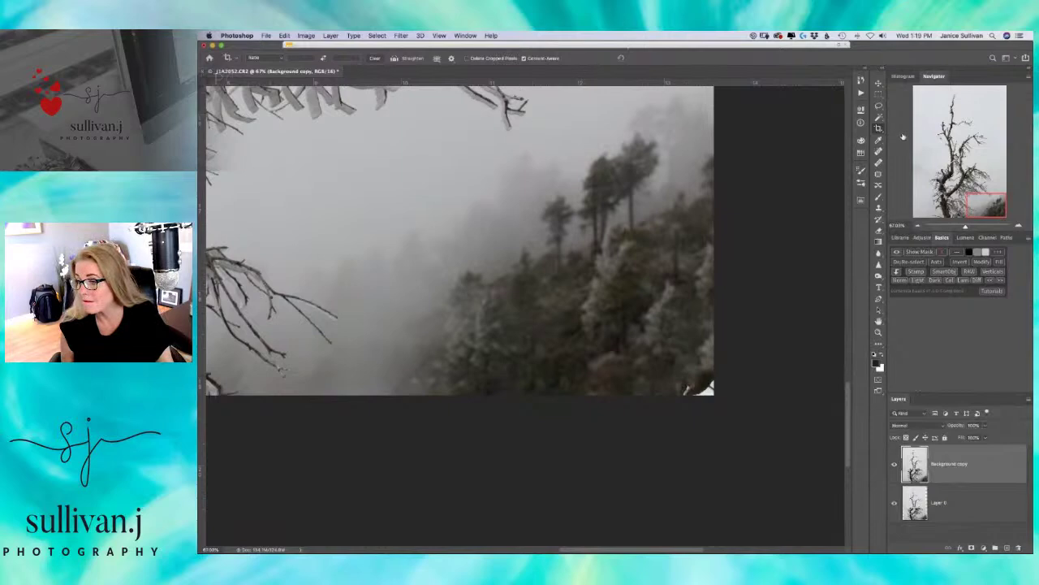
# - Rename the Background copy layer as "crop"
pyautogui.doubleClick(956, 463)
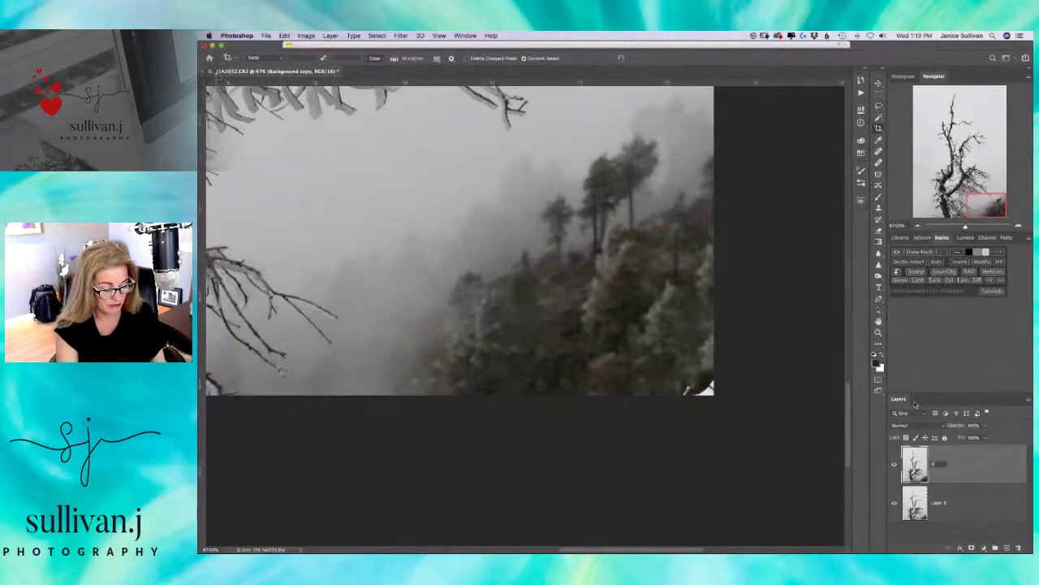
pyautogui.write('crop')
pyautogui.press('Return')
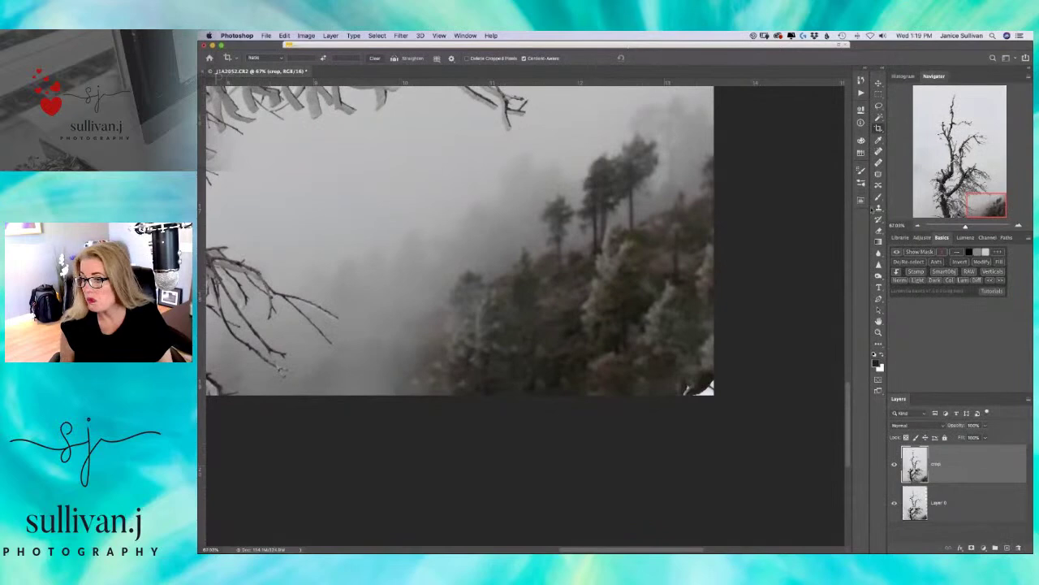
# - Remove the white patch in the image's lower-right corner with the Spot Healing Brush in Content-Aware mode
pyautogui.click(879, 151)
pyautogui.moveTo(965, 227); pyautogui.dragTo(973, 226)
pyautogui.moveTo(780, 315); pyautogui.dragTo(587, 205)
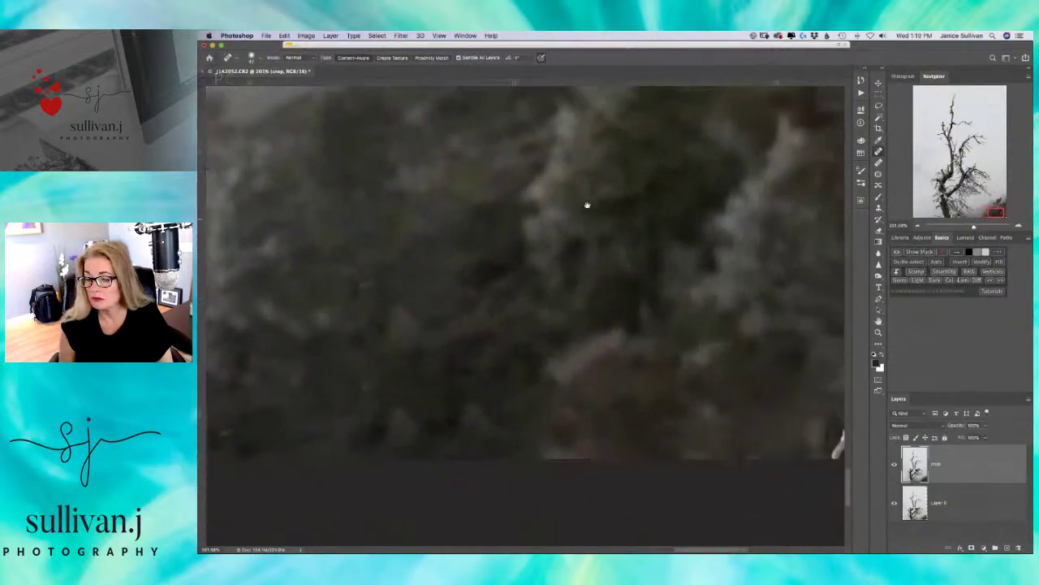
pyautogui.scroll(-3, 588, 205)
pyautogui.hscroll(2, 691, 271)
pyautogui.moveTo(691, 375)
pyautogui.mouseDown()
pyautogui.moveTo(688, 351)
pyautogui.moveTo(686, 388)
pyautogui.moveTo(759, 390)
pyautogui.moveTo(775, 364)
pyautogui.moveTo(773, 339)
pyautogui.moveTo(718, 378)
pyautogui.moveTo(733, 353)
pyautogui.moveTo(770, 340)
pyautogui.moveTo(751, 375)
pyautogui.moveTo(775, 380)
pyautogui.moveTo(731, 390)
pyautogui.mouseUp()
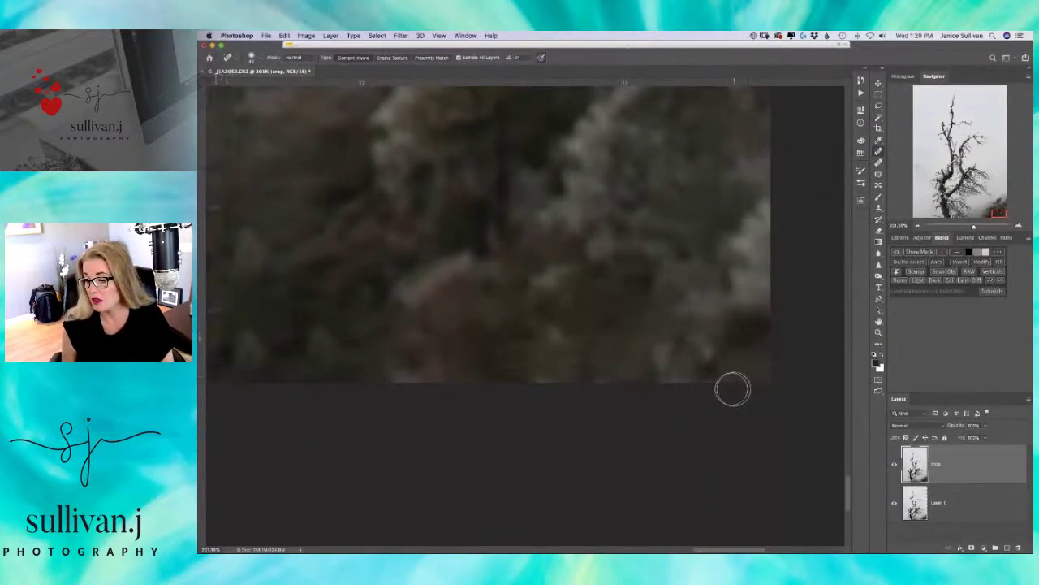
# - Heal the small light specks on the dark hillside near the image's bottom edge
pyautogui.moveTo(622, 274); pyautogui.dragTo(685, 248)
pyautogui.moveTo(663, 311)
pyautogui.mouseDown()
pyautogui.moveTo(726, 332)
pyautogui.moveTo(720, 287)
pyautogui.moveTo(780, 309)
pyautogui.moveTo(726, 334)
pyautogui.mouseUp()
pyautogui.moveTo(543, 466); pyautogui.dragTo(619, 234)
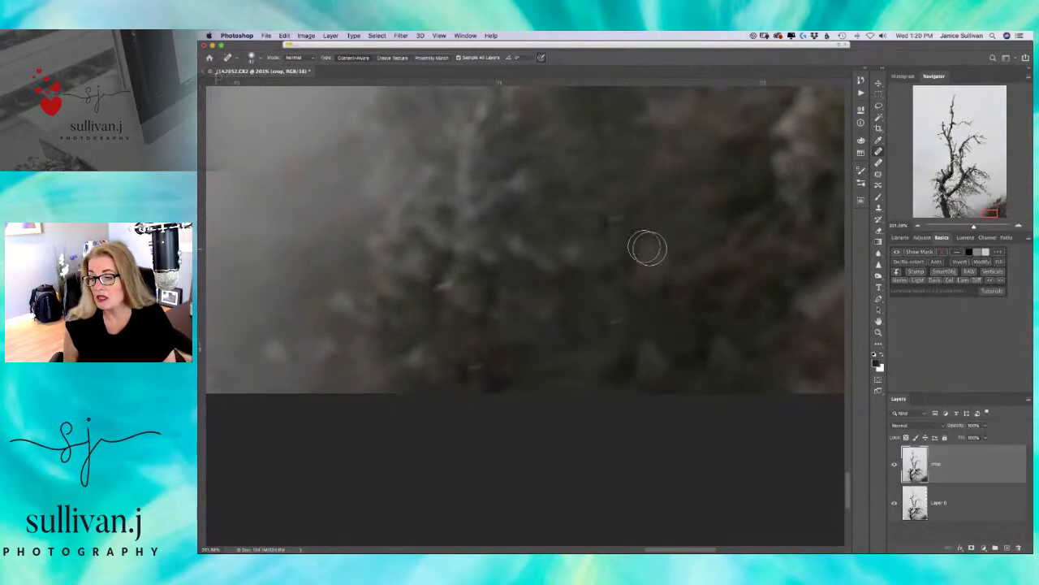
pyautogui.click(622, 216)
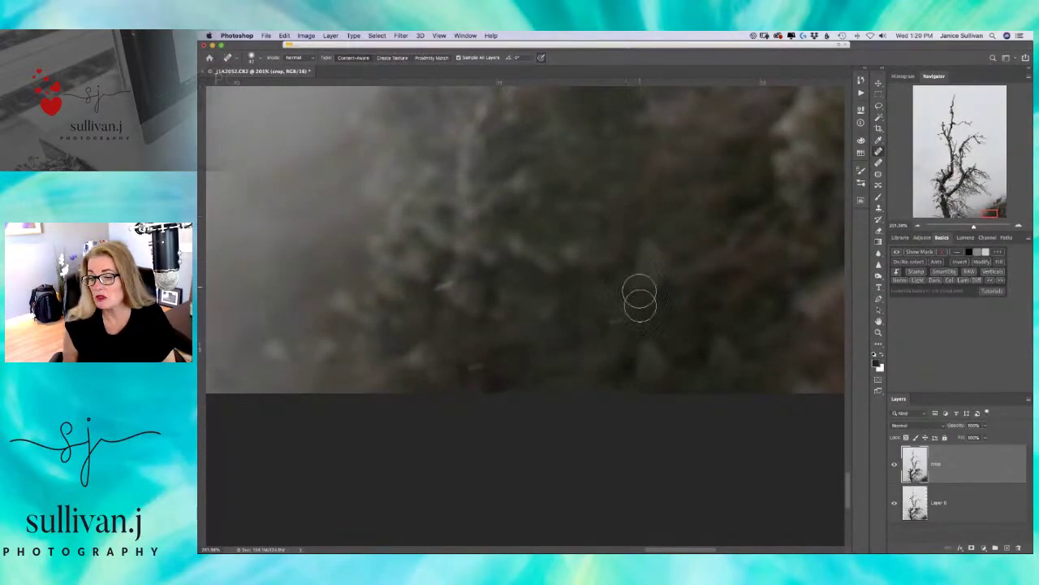
pyautogui.click(603, 320)
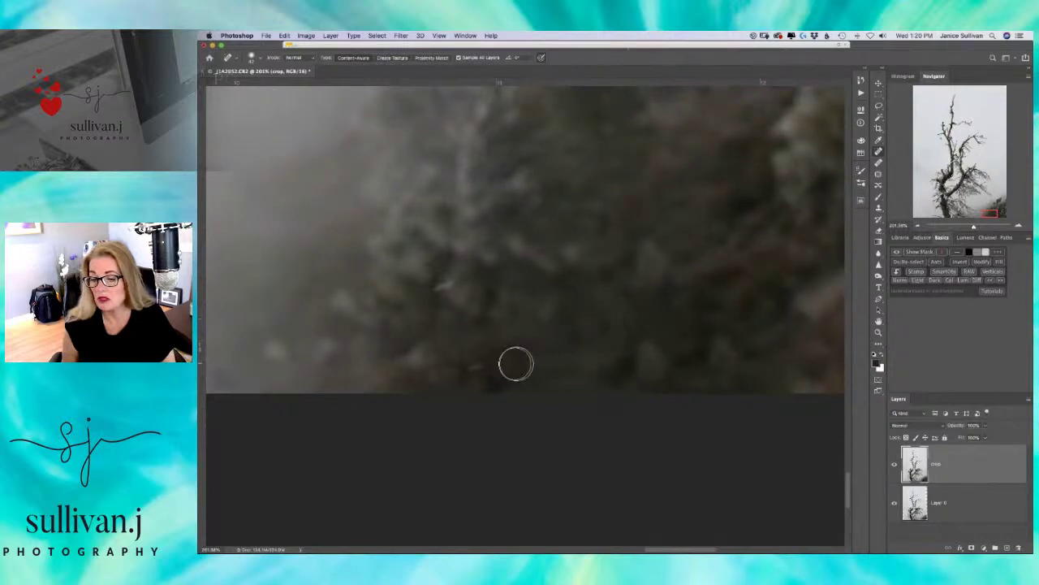
pyautogui.click(462, 279)
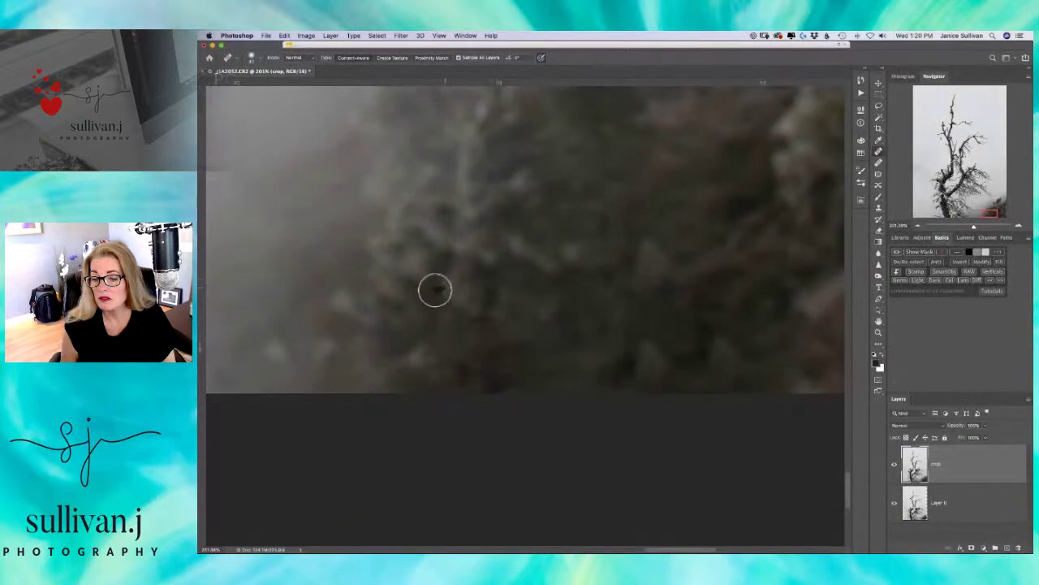
pyautogui.click(458, 304)
# - Examine the image's bottom edge from the hillside across to the branches at the tree's base for remaining flaws
pyautogui.moveTo(598, 311); pyautogui.dragTo(424, 383)
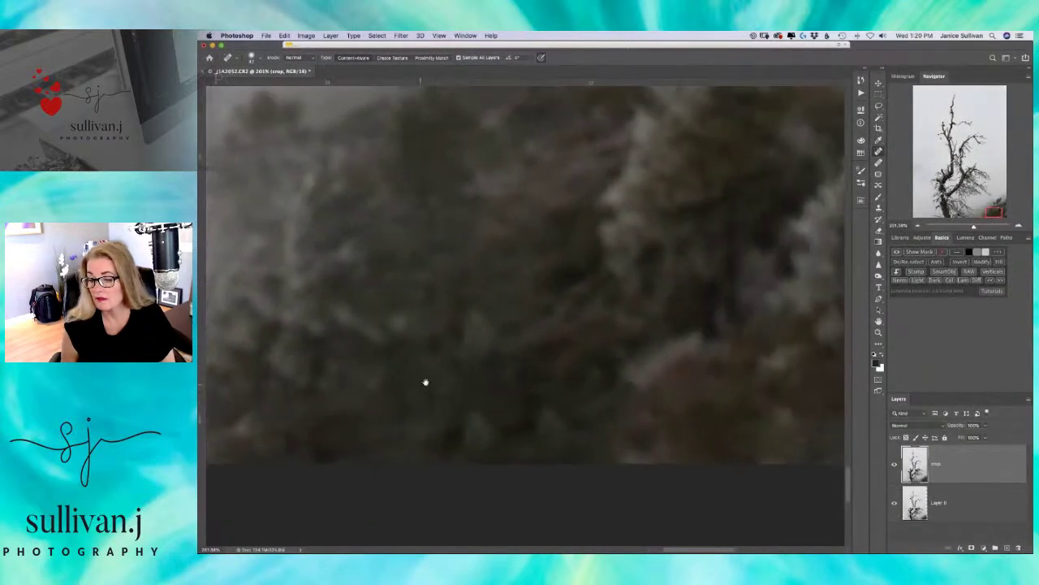
pyautogui.moveTo(571, 297); pyautogui.dragTo(493, 468)
pyautogui.moveTo(545, 366); pyautogui.dragTo(552, 471)
pyautogui.moveTo(560, 390); pyautogui.dragTo(554, 459)
pyautogui.moveTo(592, 359)
pyautogui.mouseDown()
pyautogui.moveTo(559, 462)
pyautogui.moveTo(661, 350)
pyautogui.mouseUp()
pyautogui.moveTo(516, 359); pyautogui.dragTo(585, 359)
pyautogui.moveTo(471, 342)
pyautogui.mouseDown()
pyautogui.moveTo(560, 342)
pyautogui.moveTo(557, 355)
pyautogui.moveTo(669, 222)
pyautogui.moveTo(668, 204)
pyautogui.mouseUp()
pyautogui.moveTo(582, 256)
pyautogui.mouseDown()
pyautogui.moveTo(617, 251)
pyautogui.moveTo(684, 336)
pyautogui.mouseUp()
pyautogui.moveTo(580, 341); pyautogui.dragTo(748, 290)
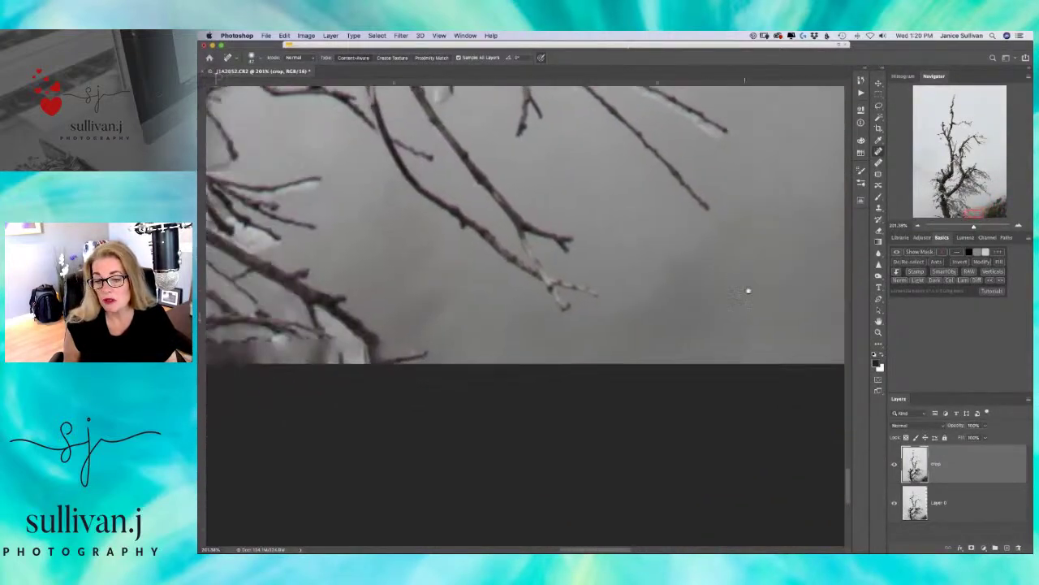
pyautogui.moveTo(533, 300); pyautogui.dragTo(722, 297)
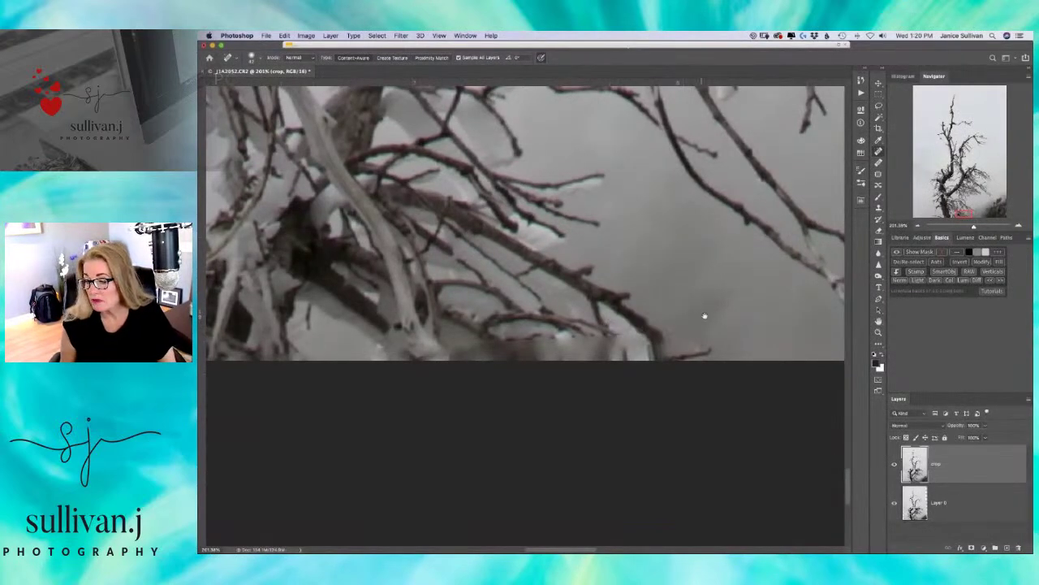
pyautogui.moveTo(494, 325); pyautogui.dragTo(553, 301)
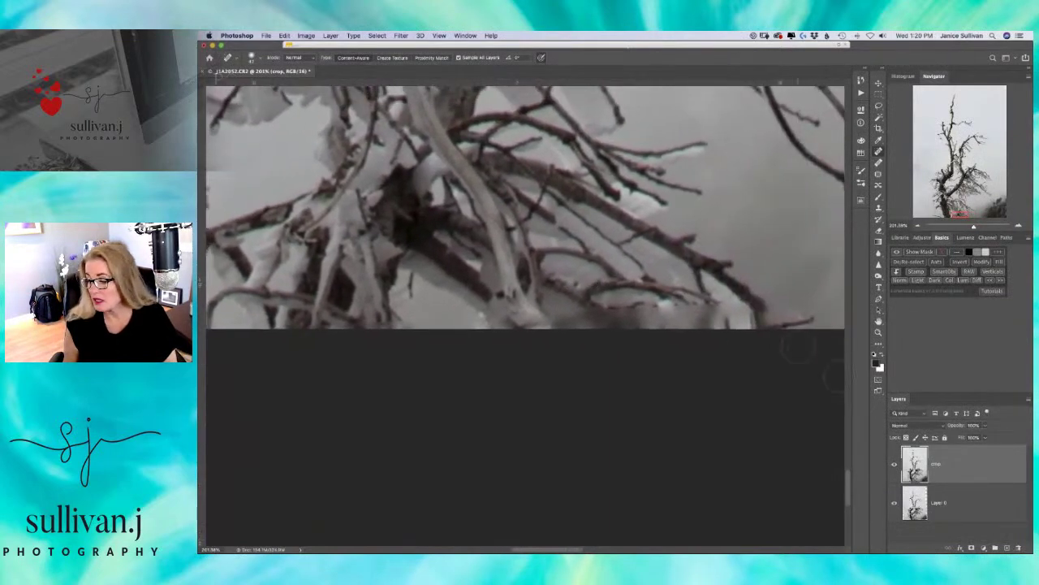
# - Add an empty layer above the crop layer and name it "clean bottom"
pyautogui.click(1007, 548)
pyautogui.doubleClick(940, 464)
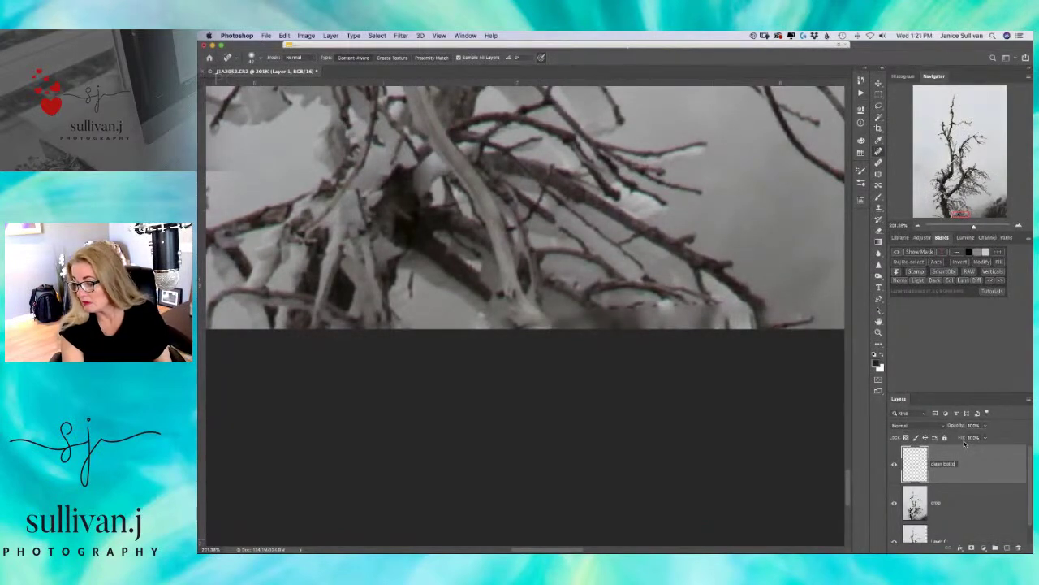
pyautogui.press('Return')
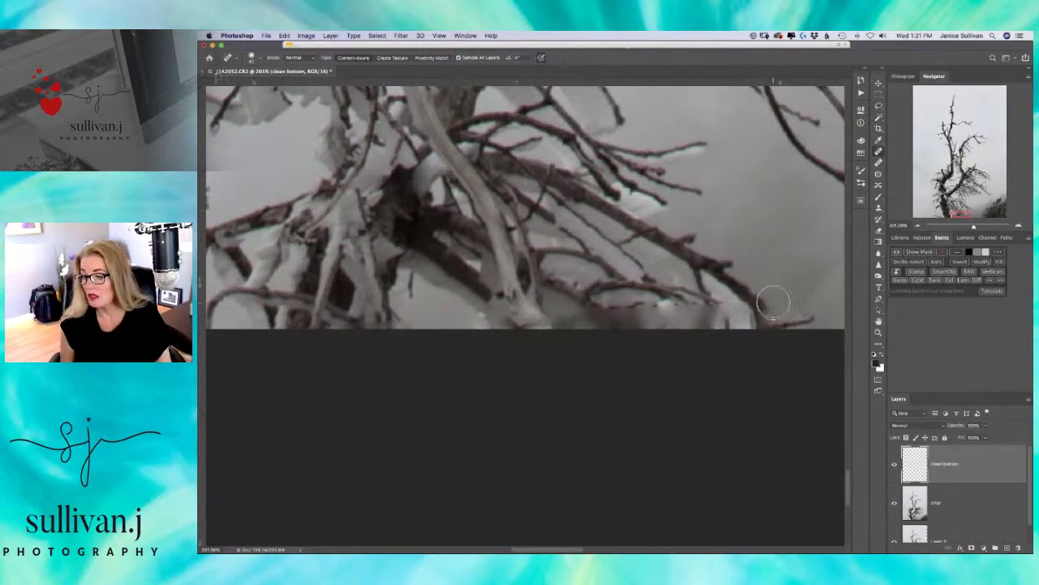
# - Extend the lower-right branch down to the image's bottom edge with the Clone Stamp and remove the stray reddish twig beside it
pyautogui.hscroll(5, 754, 299)
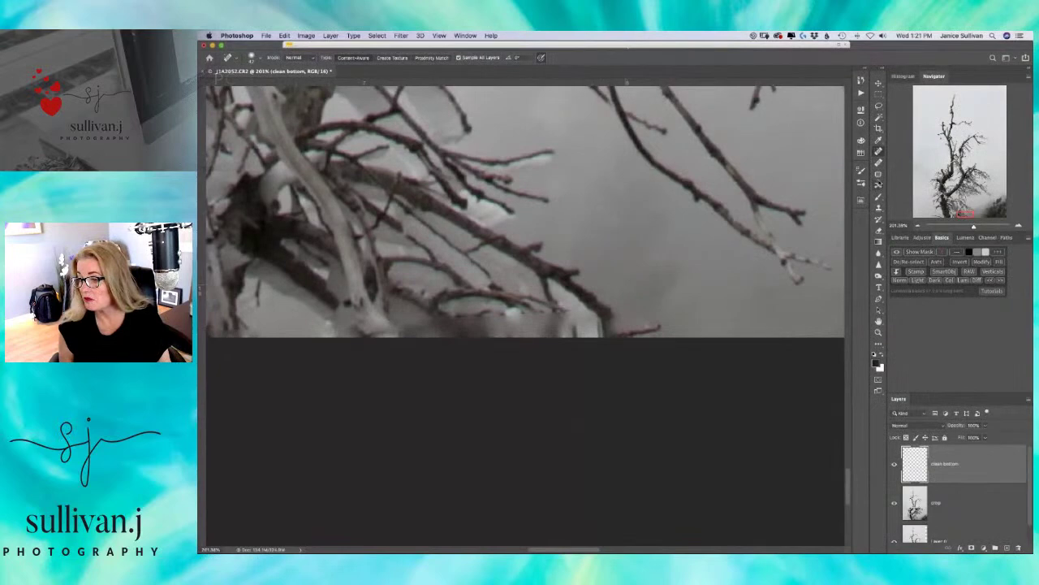
pyautogui.click(878, 209)
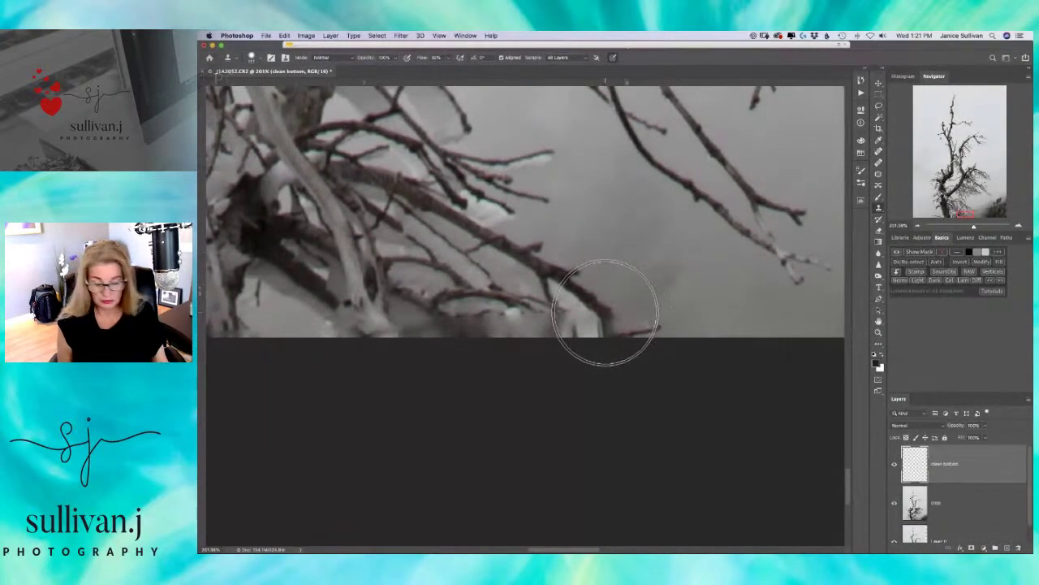
pyautogui.moveTo(608, 302); pyautogui.dragTo(591, 308)
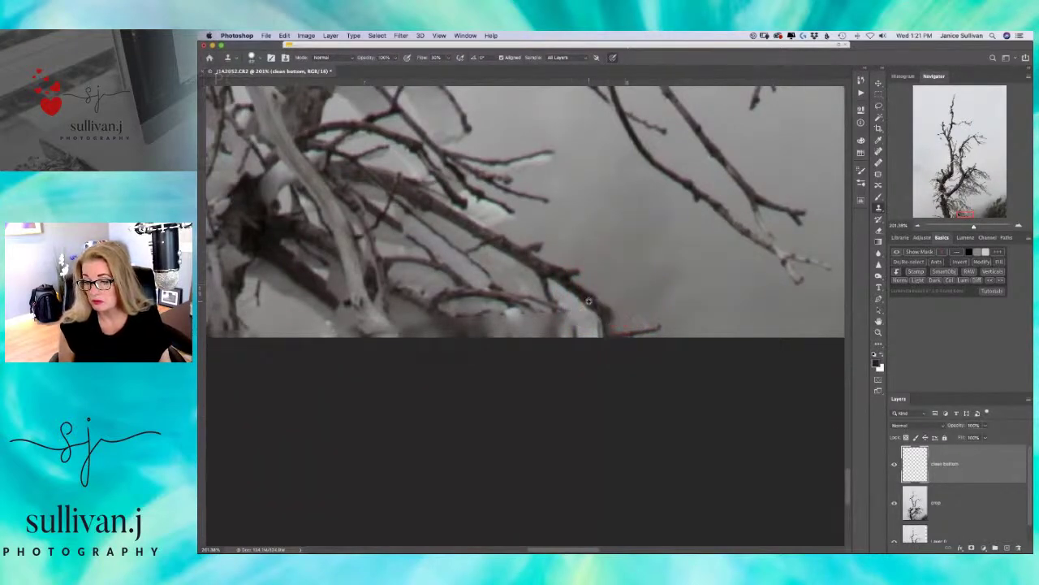
pyautogui.moveTo(614, 322)
pyautogui.mouseDown()
pyautogui.moveTo(622, 325)
pyautogui.moveTo(626, 305)
pyautogui.mouseUp()
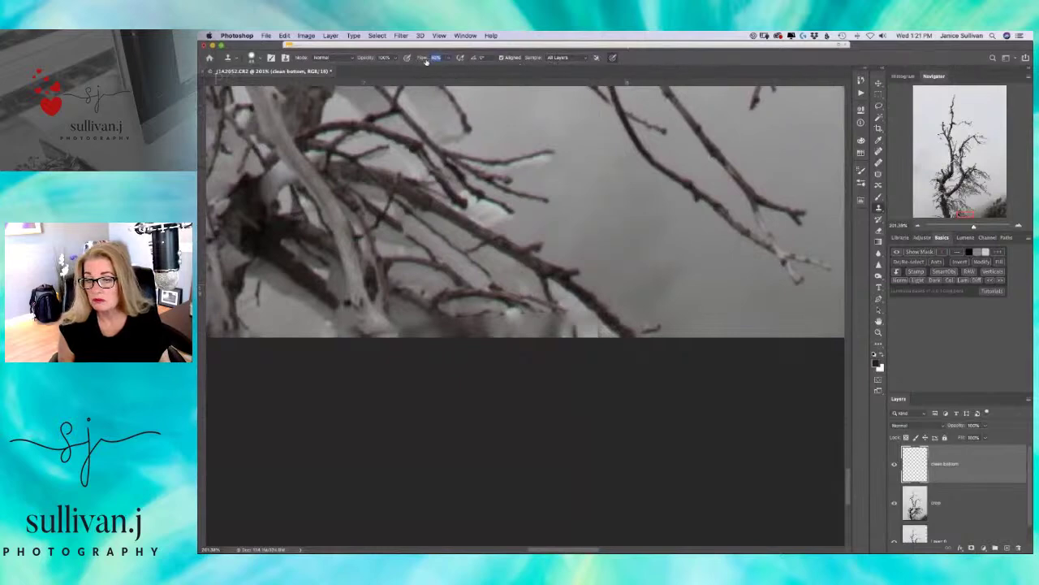
pyautogui.moveTo(656, 335); pyautogui.dragTo(655, 328)
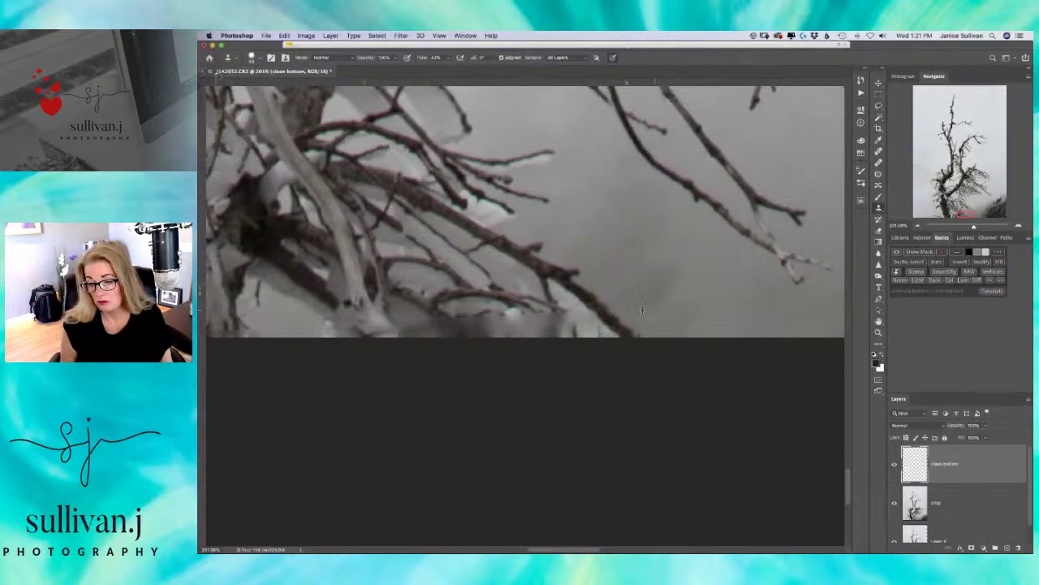
# - Clone thin branches over the blurry, snowy patch at the bottom edge beneath the long lower-right branch, with flow at 42%
pyautogui.moveTo(515, 276)
pyautogui.mouseDown()
pyautogui.moveTo(529, 301)
pyautogui.moveTo(506, 325)
pyautogui.moveTo(518, 323)
pyautogui.moveTo(520, 294)
pyautogui.mouseUp()
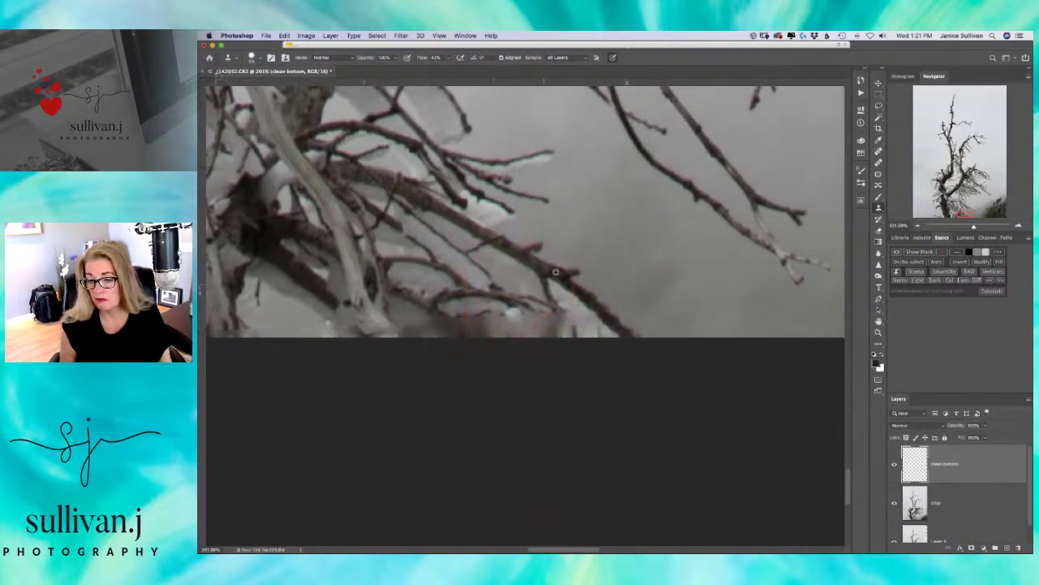
pyautogui.hscroll(-5, 527, 294)
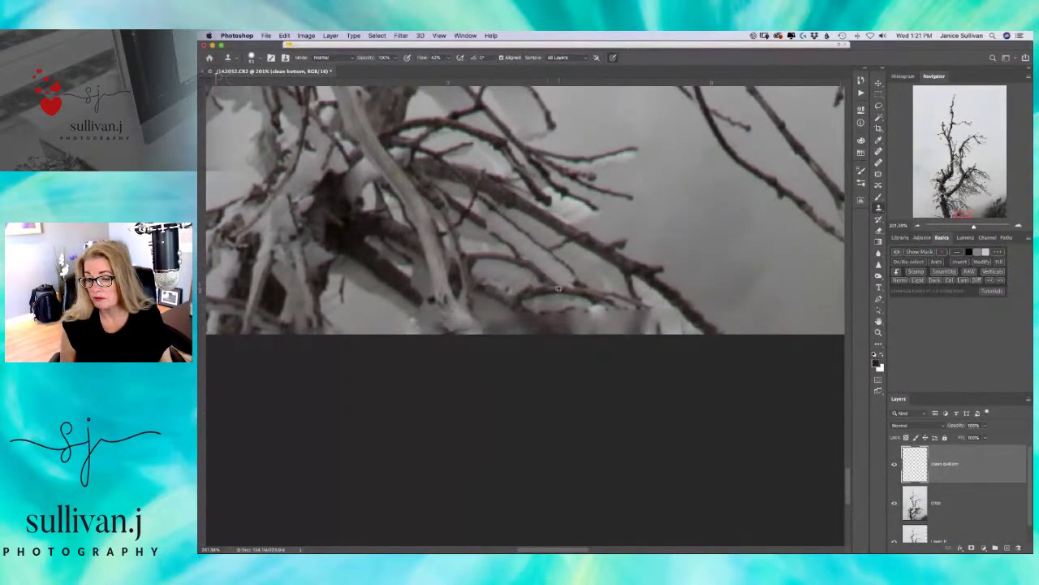
pyautogui.moveTo(604, 307); pyautogui.dragTo(646, 307)
pyautogui.click(601, 324)
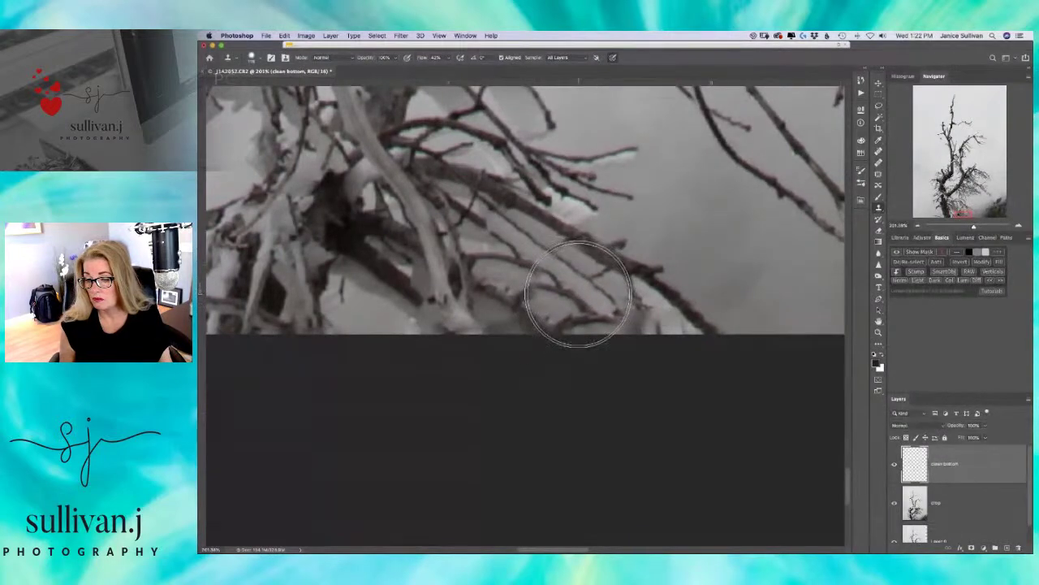
pyautogui.moveTo(578, 294); pyautogui.dragTo(586, 311)
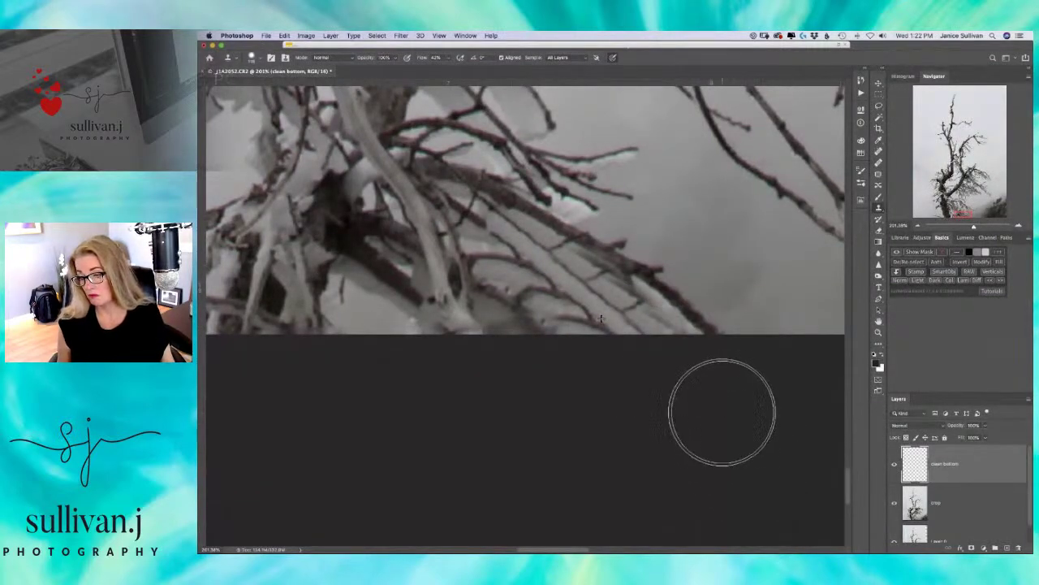
# - Continue cloning twigs over the remaining smudges along the bottom edge toward the base of the light-coloured limb
pyautogui.moveTo(601, 211)
pyautogui.mouseDown()
pyautogui.moveTo(645, 231)
pyautogui.moveTo(623, 230)
pyautogui.moveTo(641, 221)
pyautogui.mouseUp()
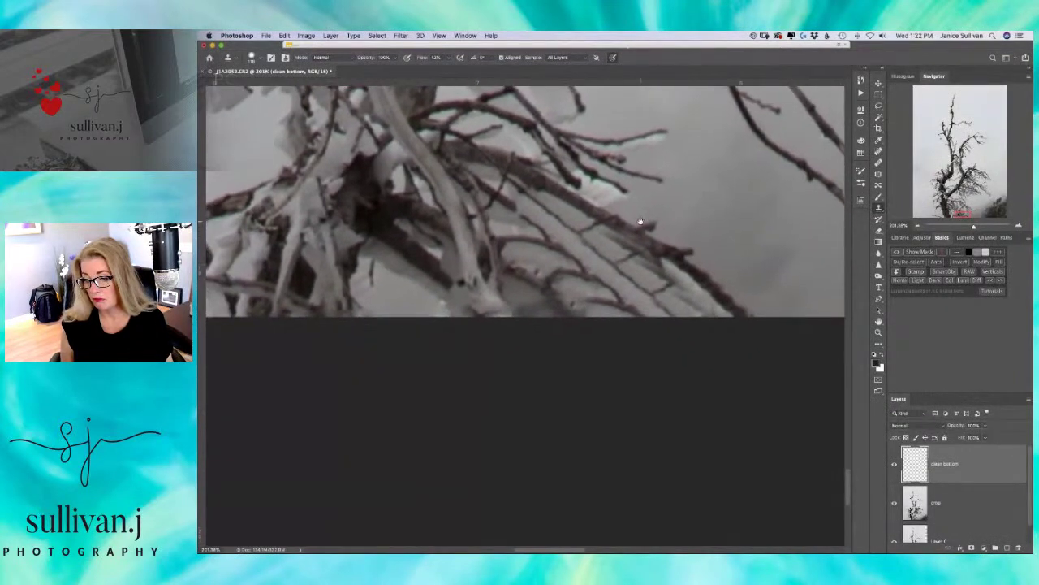
pyautogui.moveTo(508, 262)
pyautogui.mouseDown()
pyautogui.moveTo(558, 318)
pyautogui.moveTo(564, 260)
pyautogui.mouseUp()
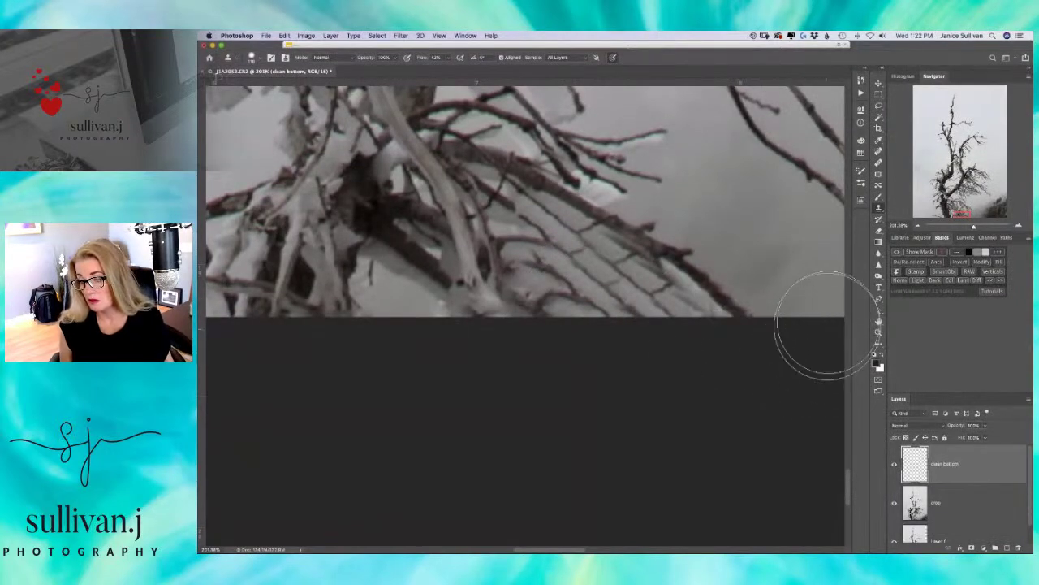
pyautogui.moveTo(812, 219); pyautogui.dragTo(790, 209)
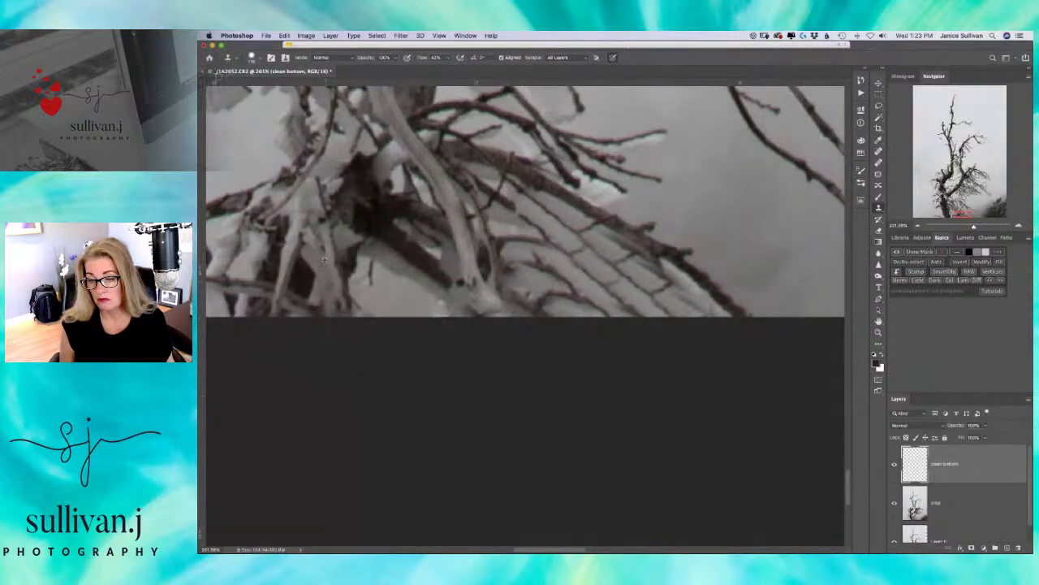
pyautogui.keyDown('alt'); pyautogui.click(327, 280); pyautogui.keyUp('alt')
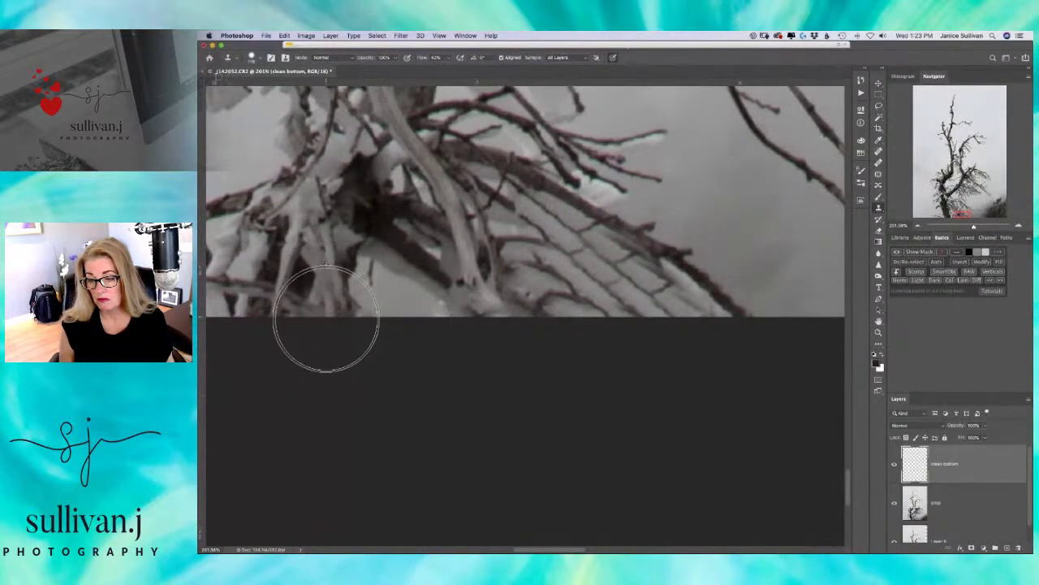
pyautogui.moveTo(424, 360); pyautogui.dragTo(787, 350)
pyautogui.press('super+Tab')
pyautogui.click(665, 264)
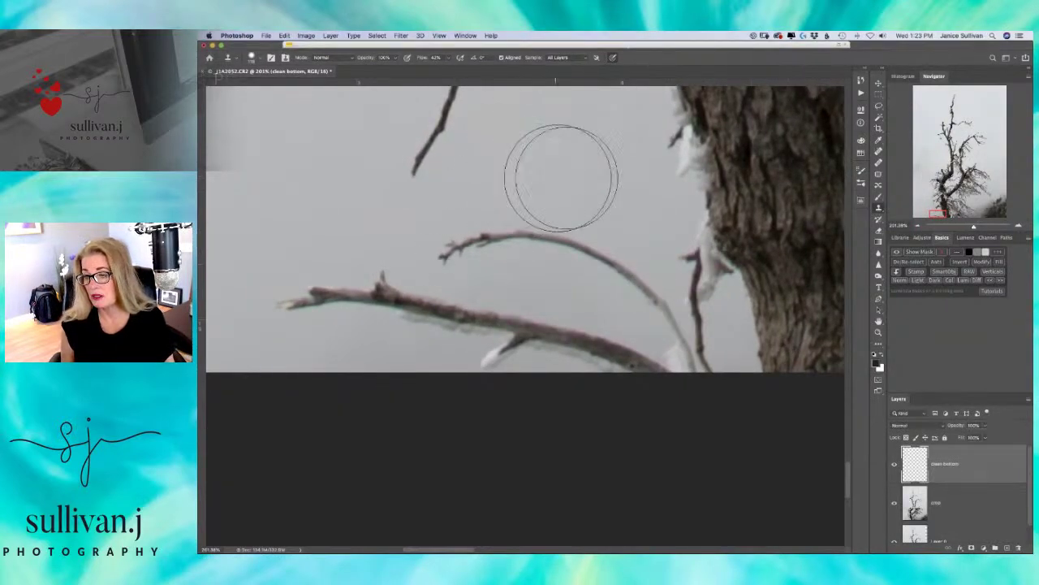
# - Refine the cloned twigs beneath the long lower-right branch with a smaller Clone Stamp brush to break up the repeated pattern
pyautogui.hscroll(10, 642, 222)
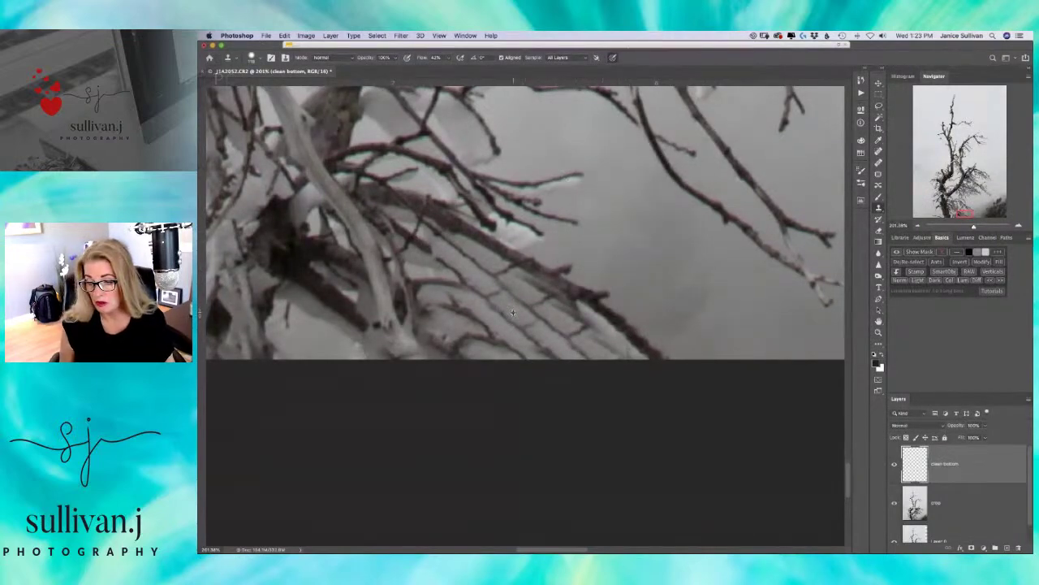
pyautogui.moveTo(552, 305)
pyautogui.mouseDown()
pyautogui.moveTo(568, 300)
pyautogui.moveTo(519, 305)
pyautogui.mouseUp()
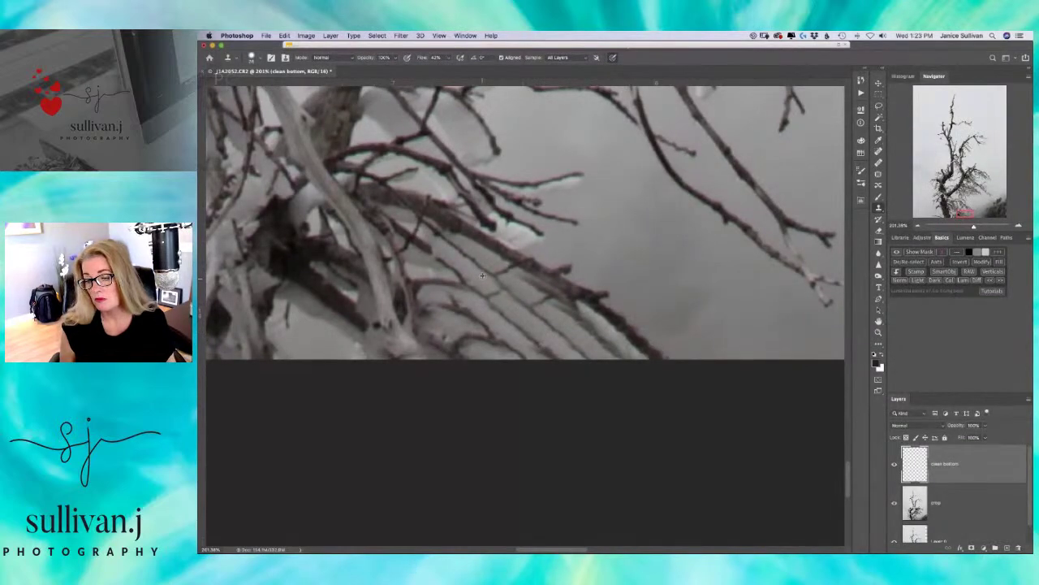
pyautogui.moveTo(974, 228)
pyautogui.mouseDown()
pyautogui.moveTo(958, 229)
pyautogui.moveTo(972, 228)
pyautogui.mouseUp()
pyautogui.moveTo(628, 204); pyautogui.dragTo(738, 225)
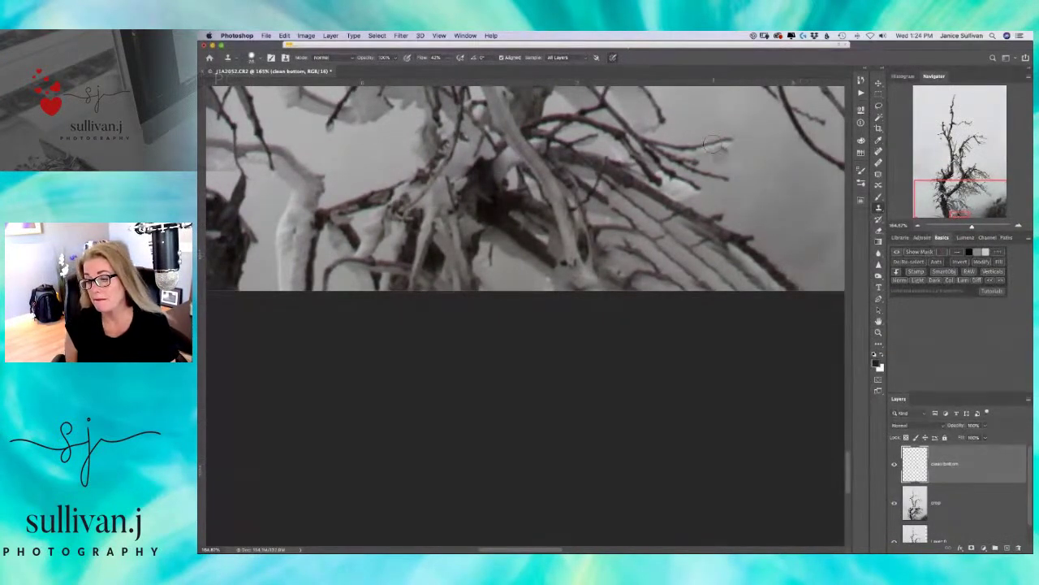
# - Examine the bottom edge, the trunk and the snowy branches above it to judge the cloned area and find possible source texture
pyautogui.press('c')
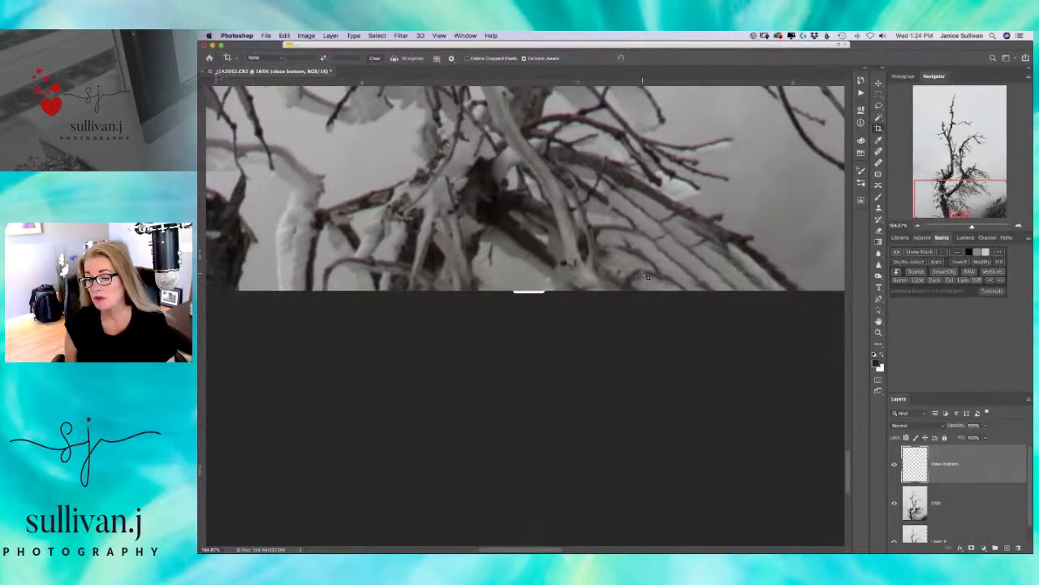
pyautogui.click(879, 208)
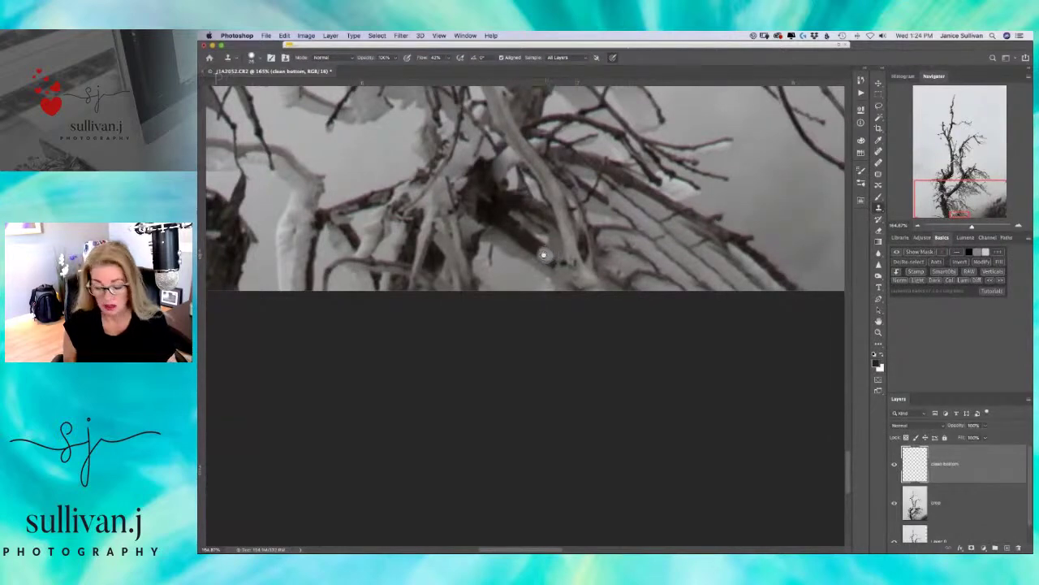
pyautogui.hscroll(-10, 609, 263)
pyautogui.scroll(10, 581, 361)
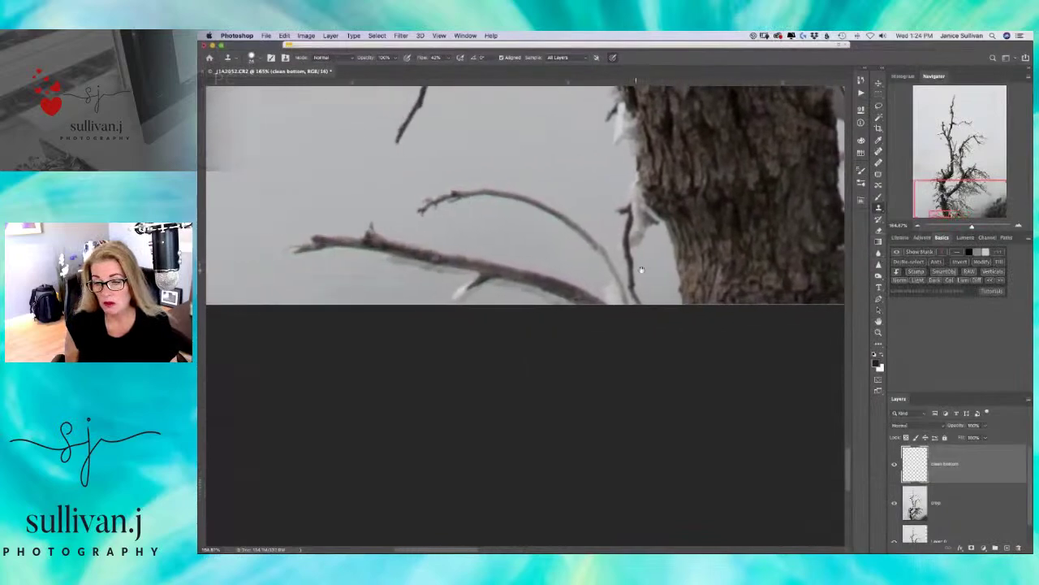
pyautogui.hscroll(10, 581, 361)
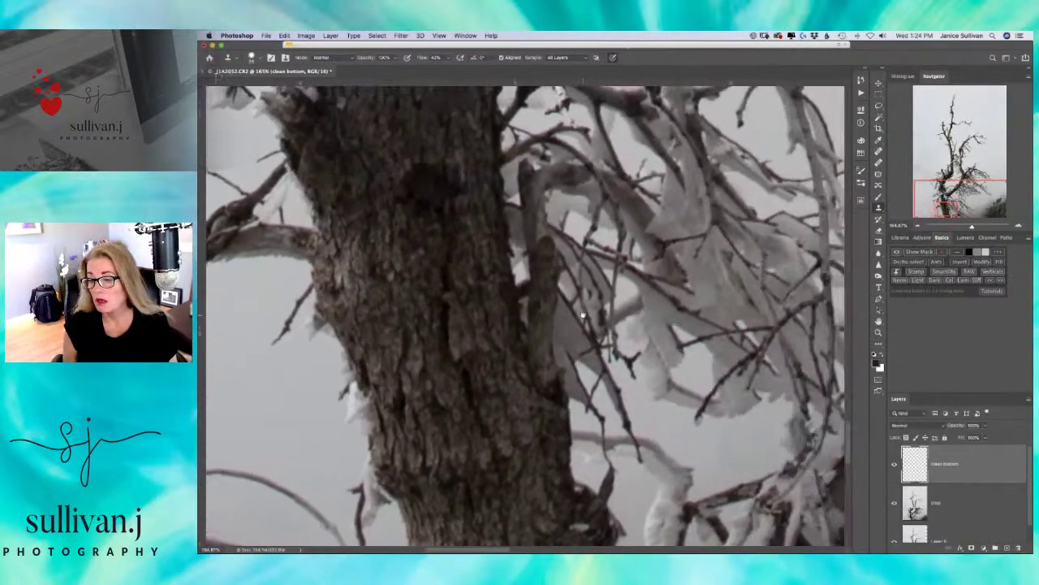
pyautogui.scroll(-5, 536, 309)
pyautogui.hscroll(-2, 676, 356)
pyautogui.scroll(1, 676, 355)
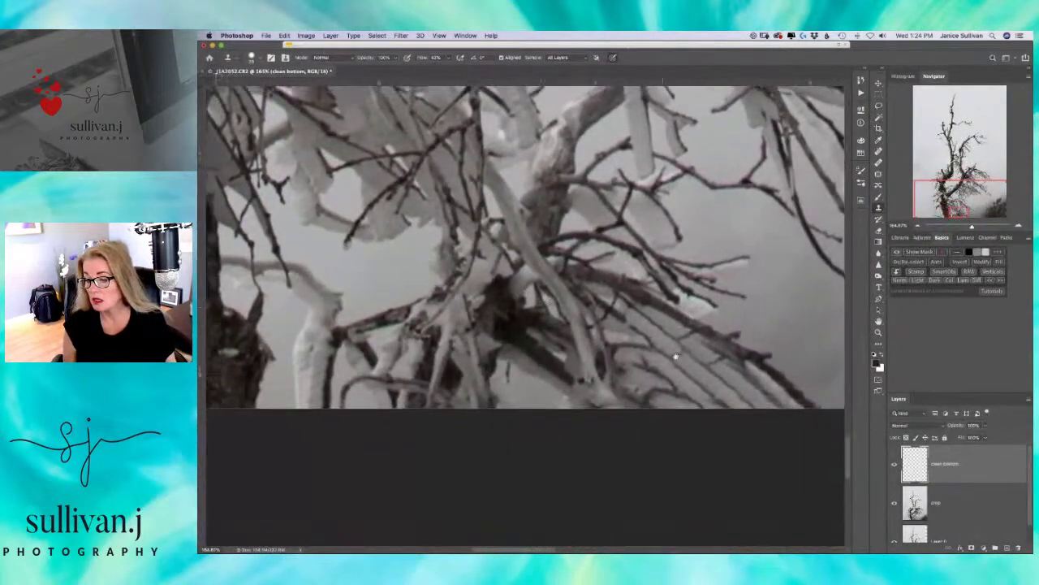
pyautogui.moveTo(709, 360); pyautogui.dragTo(537, 361)
pyautogui.hscroll(-8, 560, 359)
pyautogui.scroll(5, 585, 365)
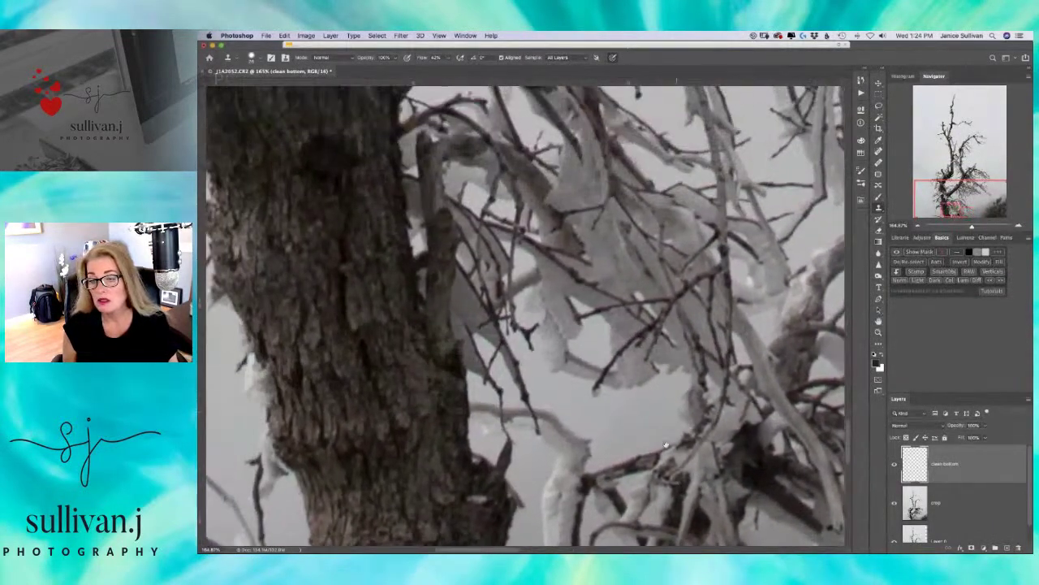
pyautogui.scroll(-5, 632, 372)
pyautogui.scroll(4, 766, 436)
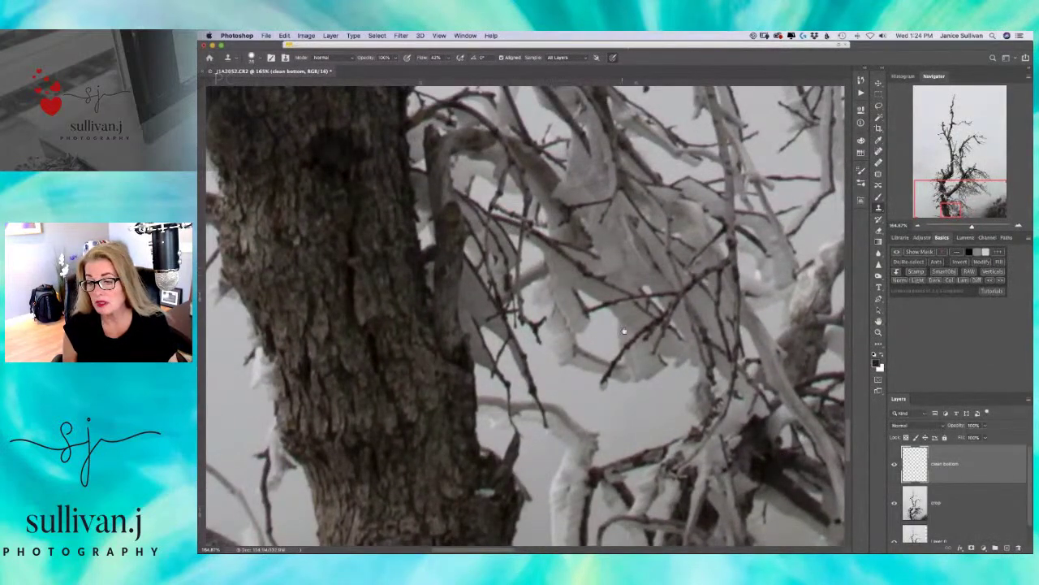
pyautogui.scroll(-3, 613, 325)
pyautogui.hscroll(3, 613, 325)
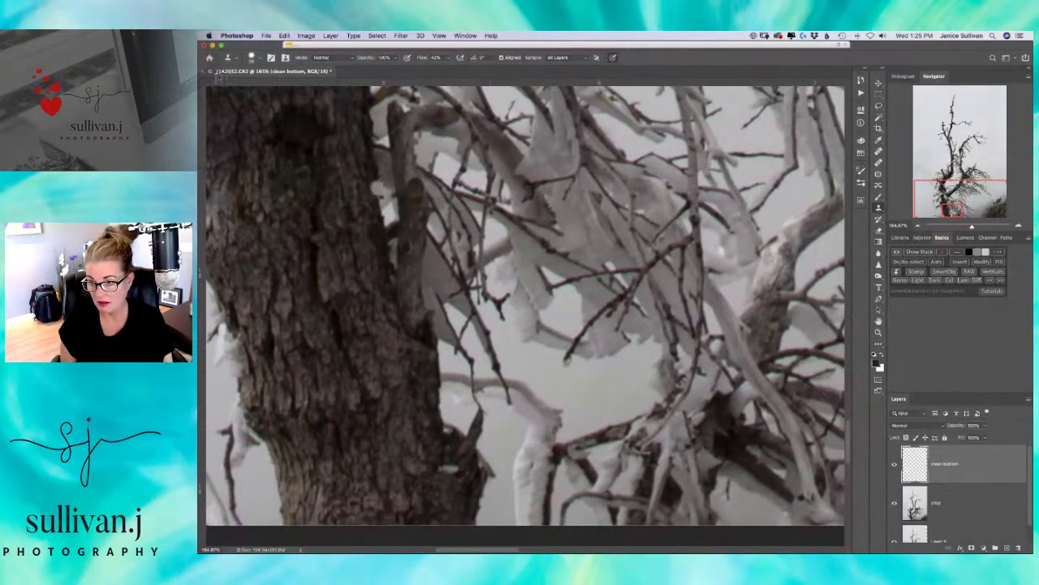
# - Compare the tree's bottom edge with and without the clean bottom layer, leaving that layer hidden
pyautogui.moveTo(494, 229)
pyautogui.mouseDown()
pyautogui.moveTo(552, 235)
pyautogui.moveTo(517, 264)
pyautogui.mouseUp()
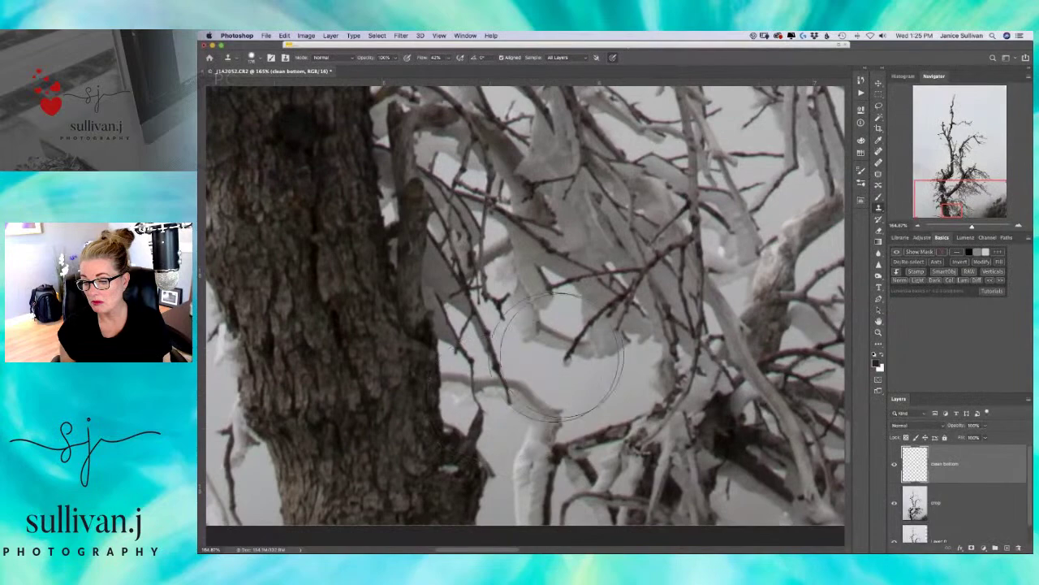
pyautogui.moveTo(972, 226); pyautogui.dragTo(965, 229)
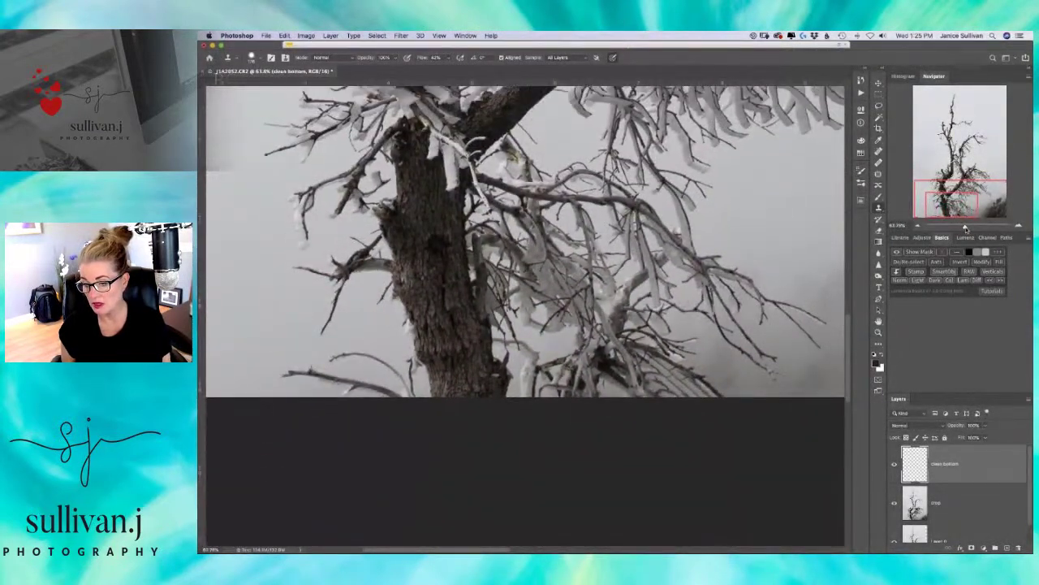
pyautogui.moveTo(703, 326); pyautogui.dragTo(712, 322)
pyautogui.click(895, 467)
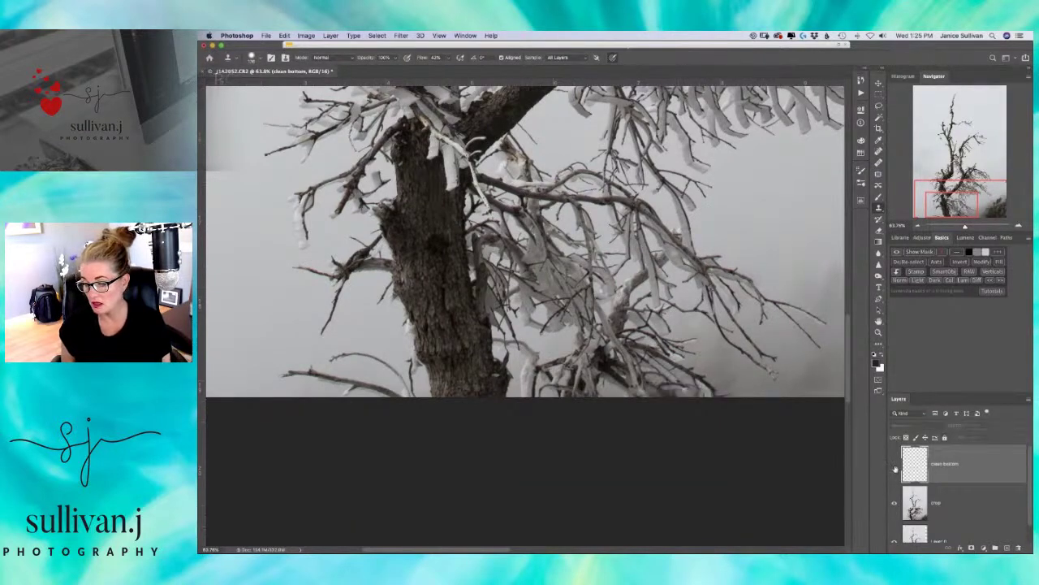
pyautogui.click(896, 468)
pyautogui.click(897, 467)
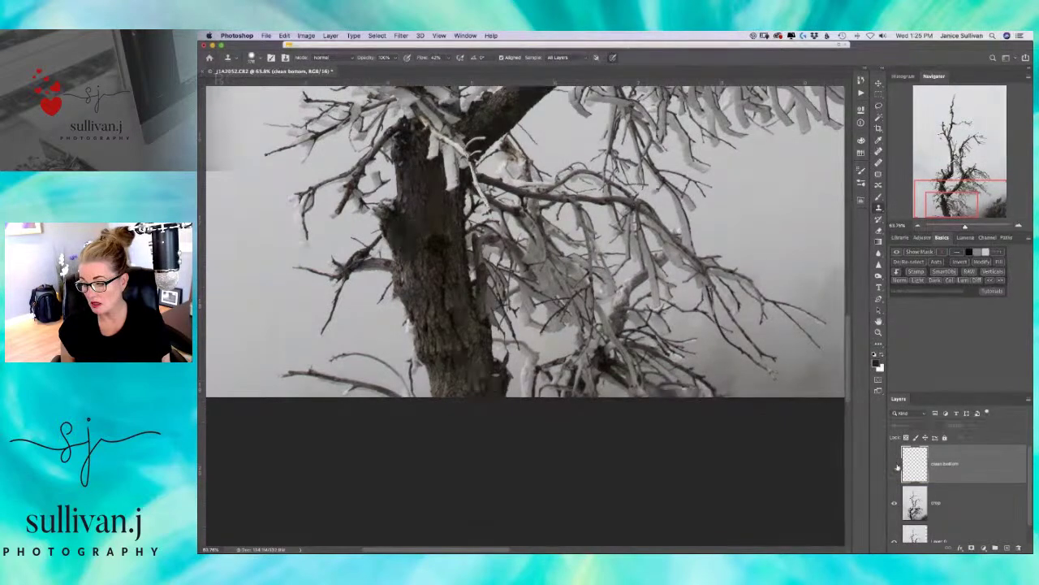
# - On a new layer above the crop layer, clone branches over the bottom-edge flaw with a larger brush and compare against the clean bottom layer
pyautogui.click(954, 502)
pyautogui.click(1008, 549)
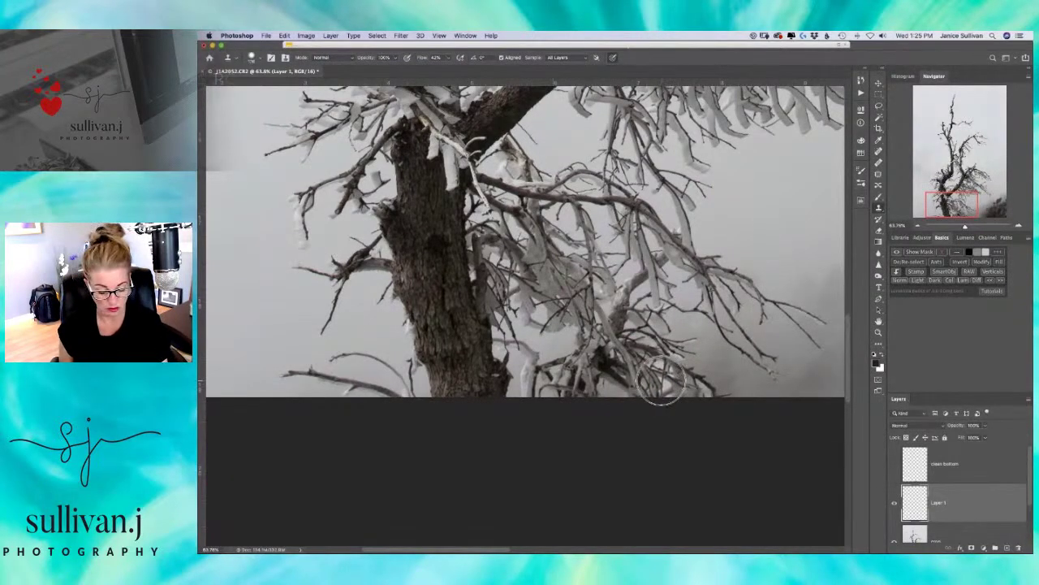
pyautogui.press(']')
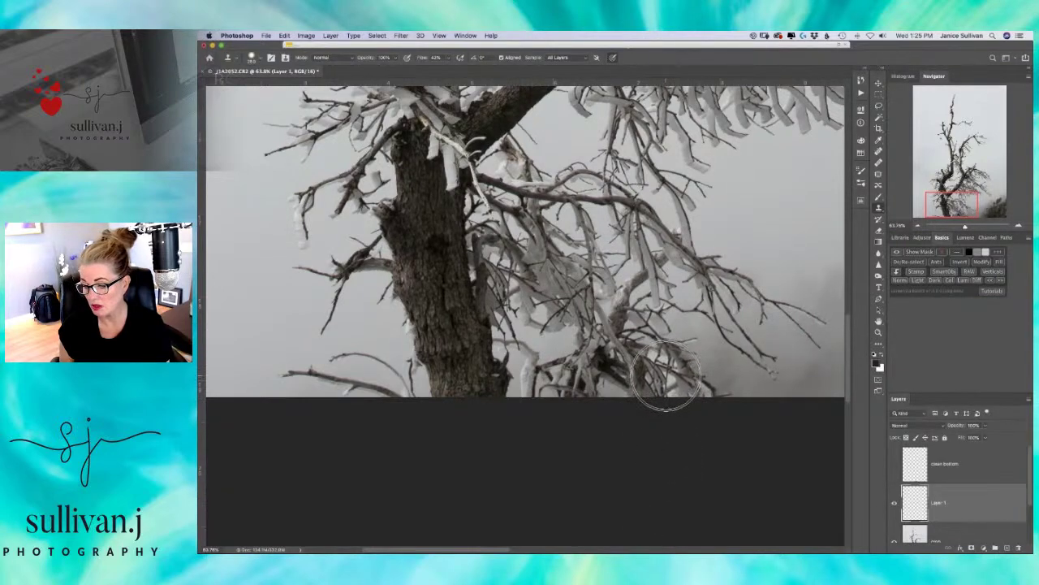
pyautogui.moveTo(666, 376); pyautogui.dragTo(685, 395)
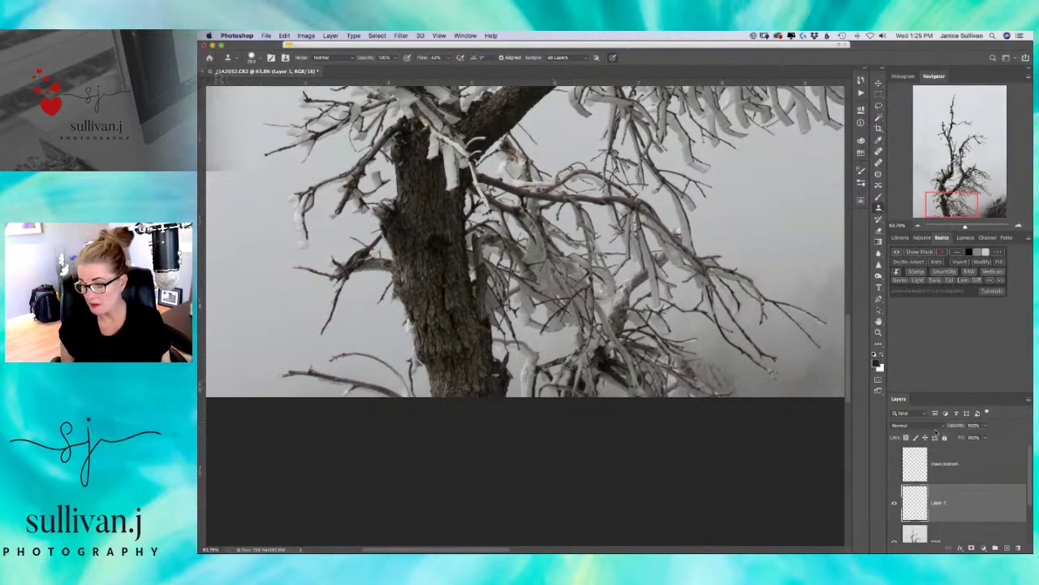
pyautogui.click(895, 463)
pyautogui.click(896, 463)
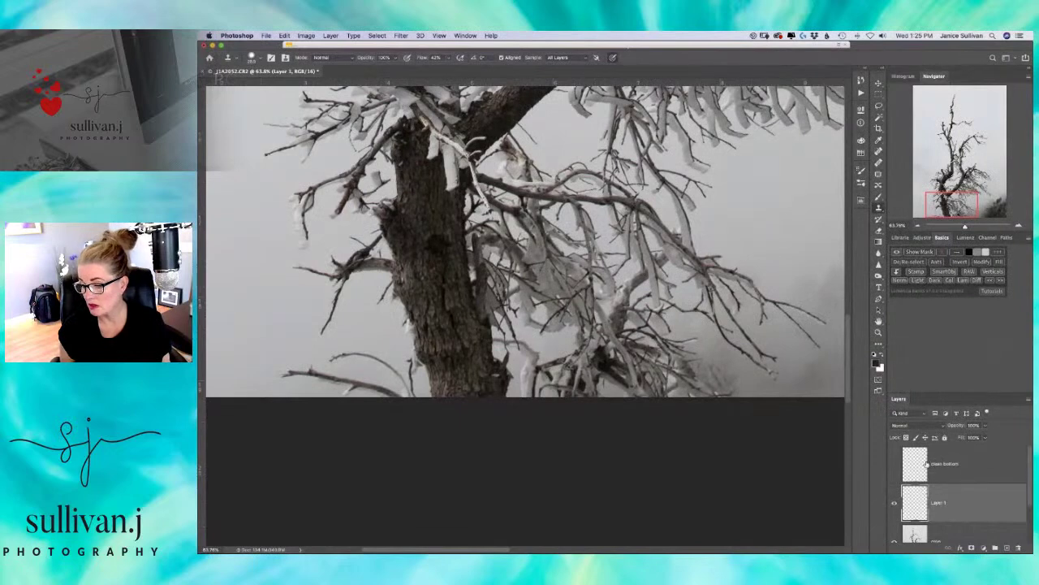
# - Show the clean bottom layer again and merge it down into Layer 1
pyautogui.click(918, 466)
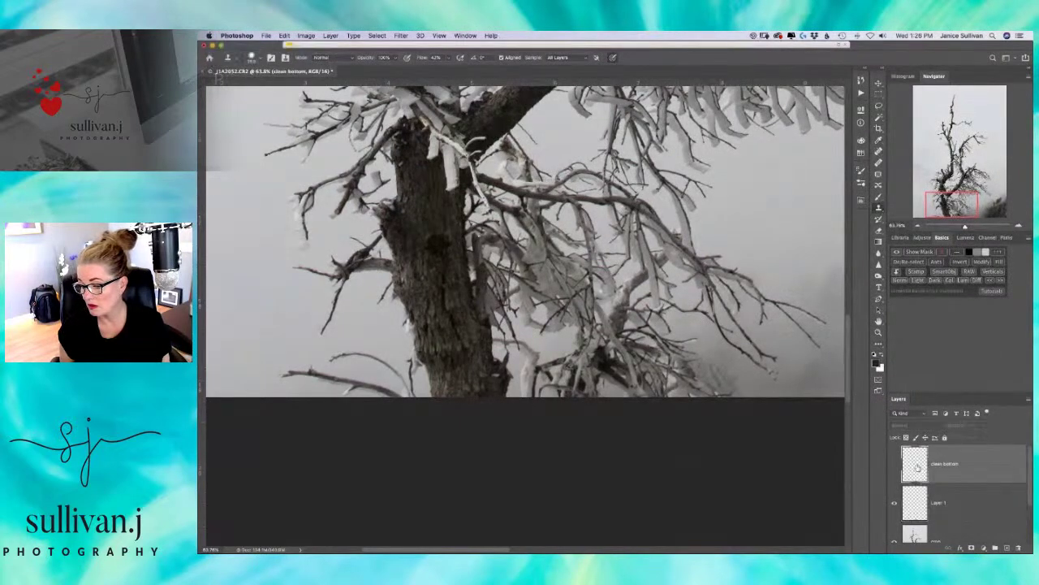
pyautogui.click(895, 466)
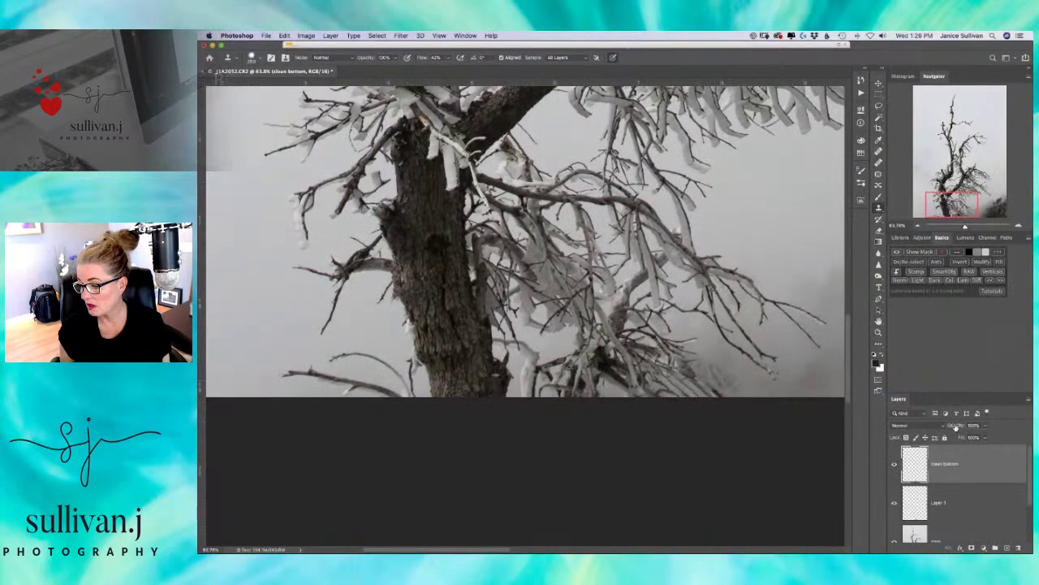
pyautogui.moveTo(936, 431); pyautogui.dragTo(948, 429)
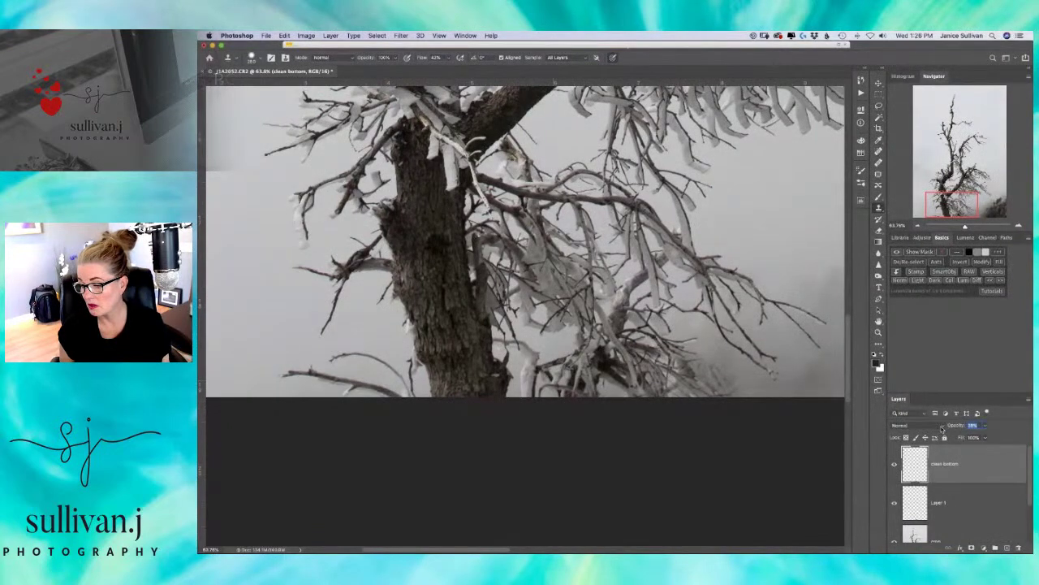
pyautogui.press('super+e')
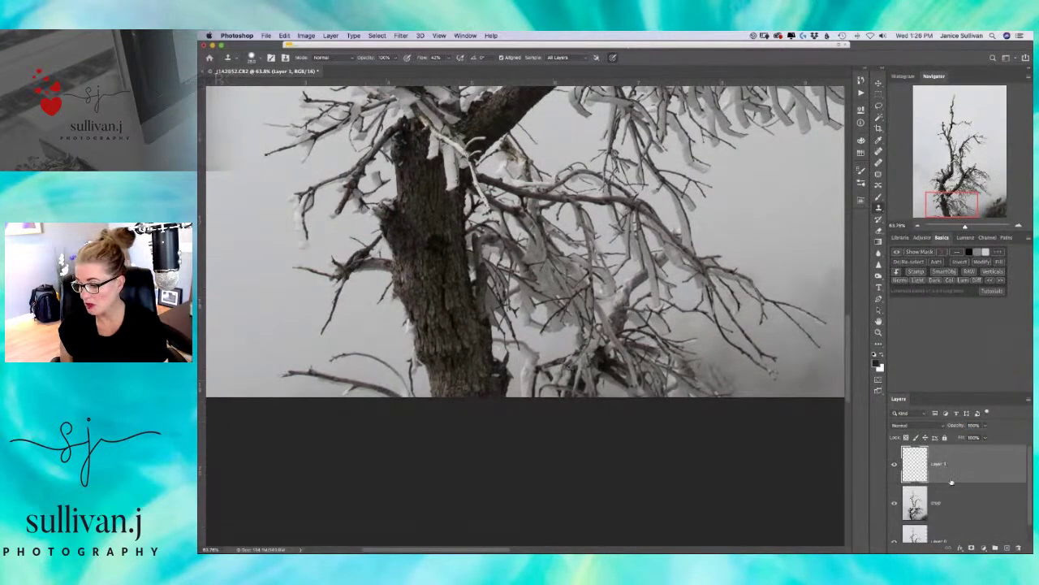
# - Compare the tree's bottom edge with and without the merged Layer 1, leaving the layer visible
pyautogui.click(895, 464)
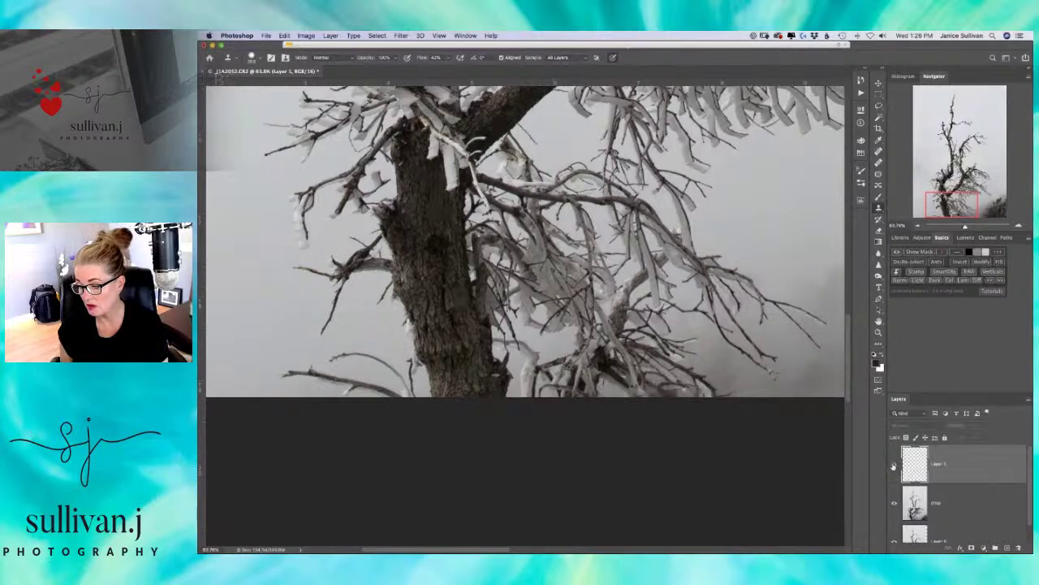
pyautogui.click(894, 465)
pyautogui.click(893, 466)
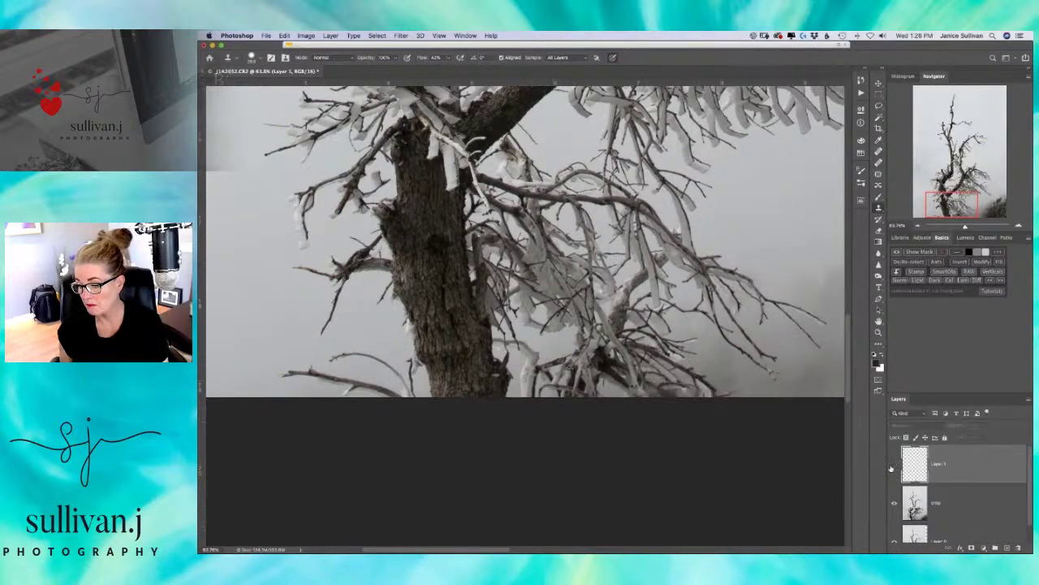
pyautogui.click(892, 466)
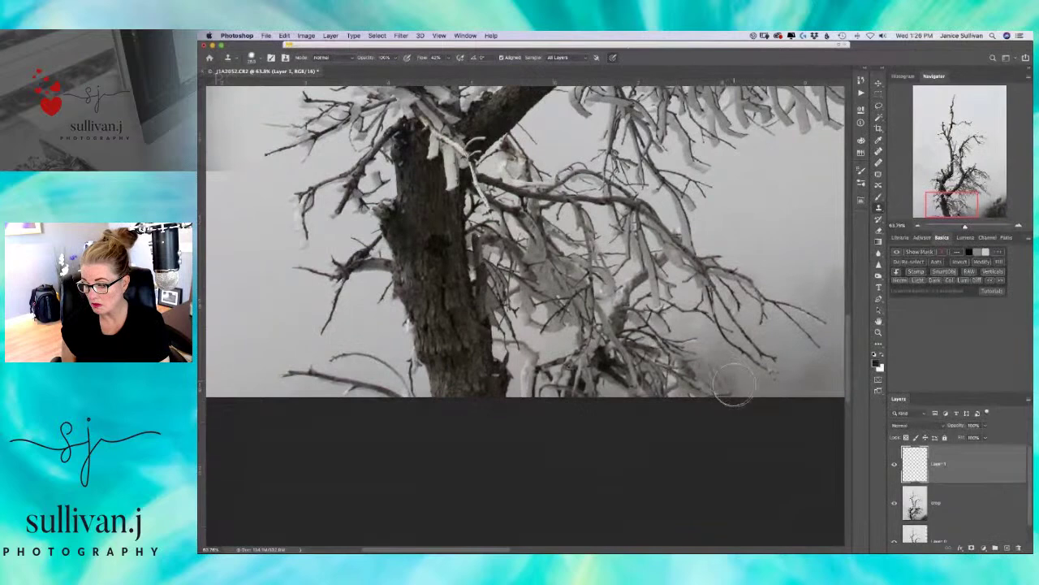
# - Lightly erase the cloned twigs at the right end of the tree's bottom edge with an enlarged, low-opacity Eraser
pyautogui.press(']')
pyautogui.press(']')
pyautogui.press(']')
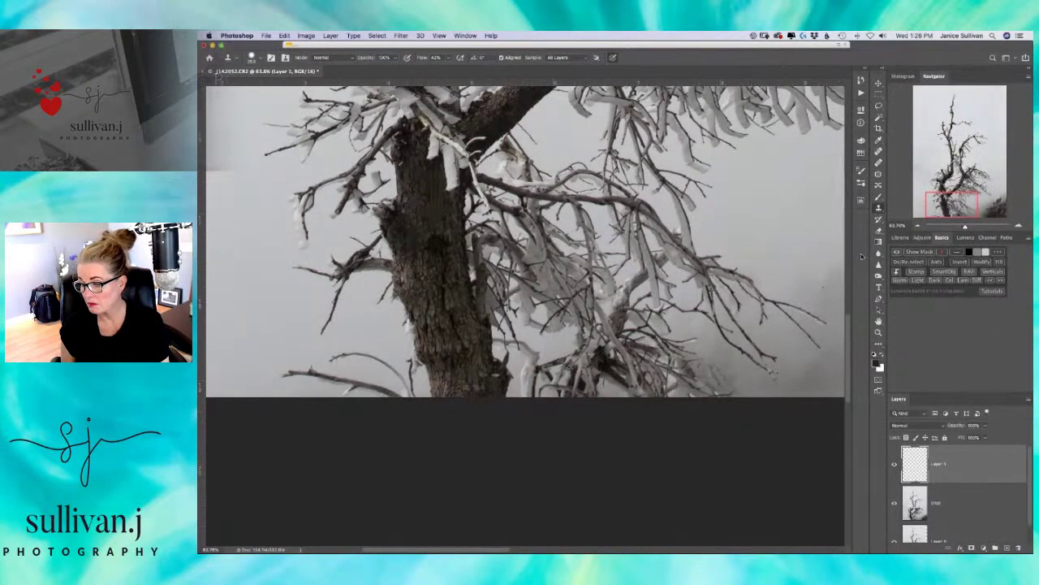
pyautogui.click(878, 231)
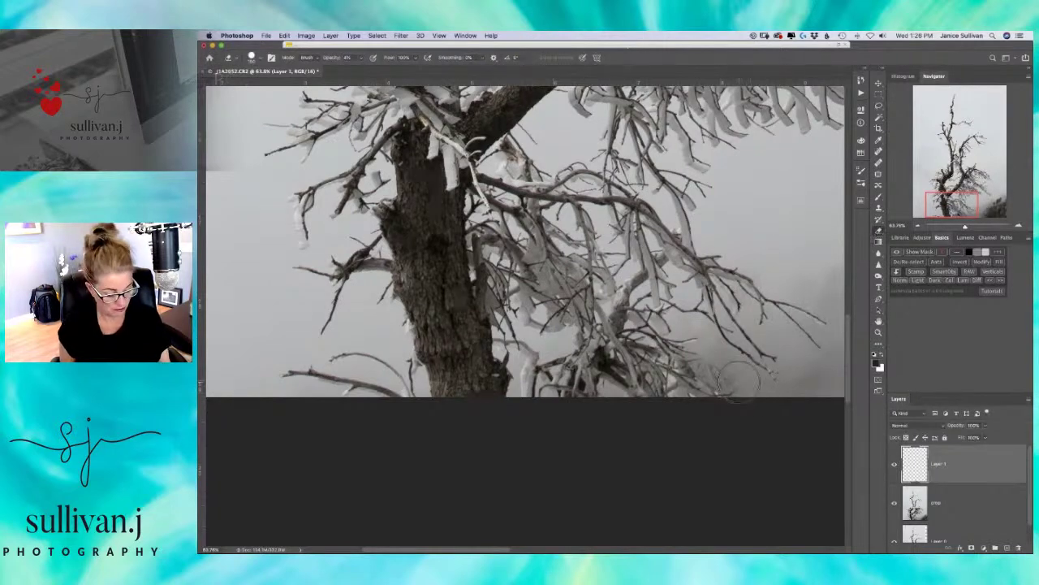
pyautogui.moveTo(735, 382); pyautogui.dragTo(719, 374)
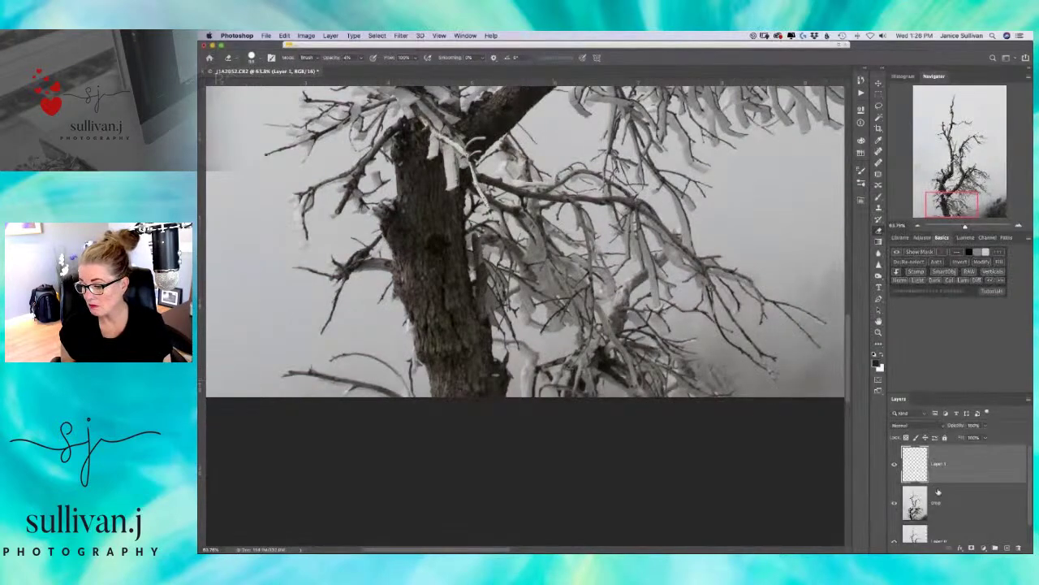
# - Add a layer mask to Layer 1 and paint out the stray twigs at the lower right with a smaller, higher-flow black brush
pyautogui.click(972, 548)
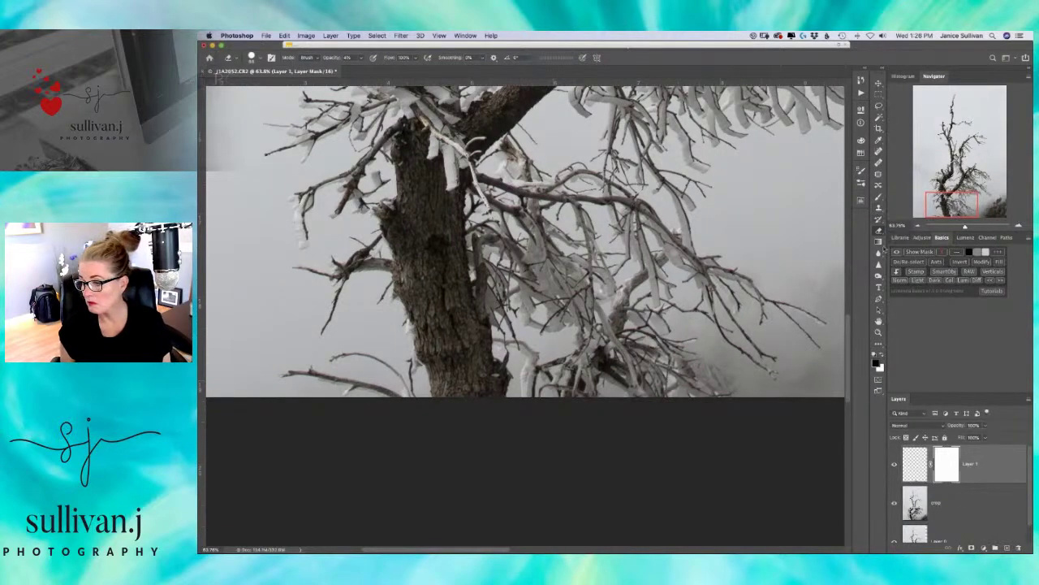
pyautogui.click(878, 197)
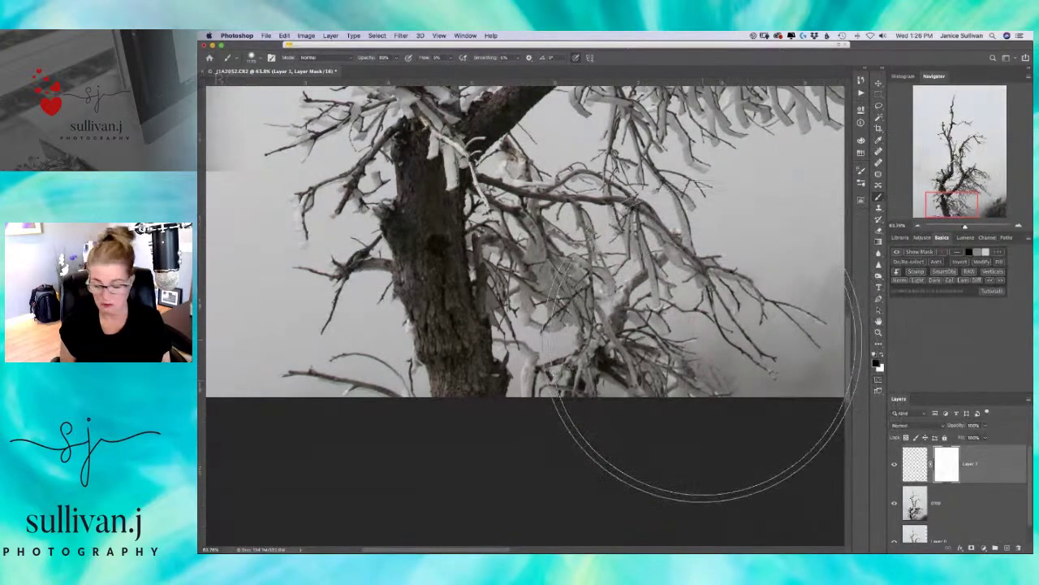
pyautogui.moveTo(703, 339); pyautogui.dragTo(558, 333)
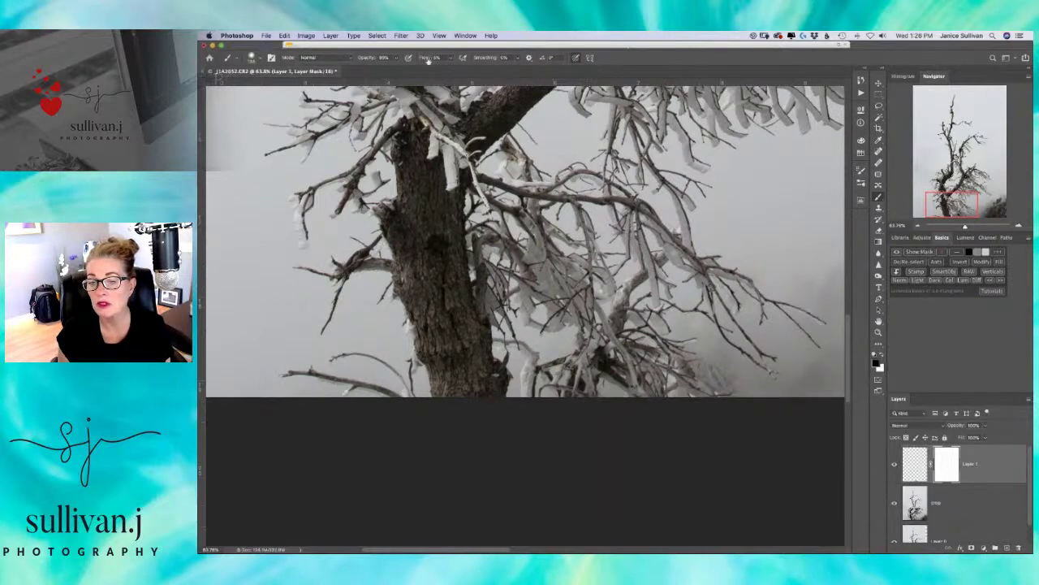
pyautogui.moveTo(423, 63); pyautogui.dragTo(432, 62)
pyautogui.moveTo(734, 380); pyautogui.dragTo(723, 381)
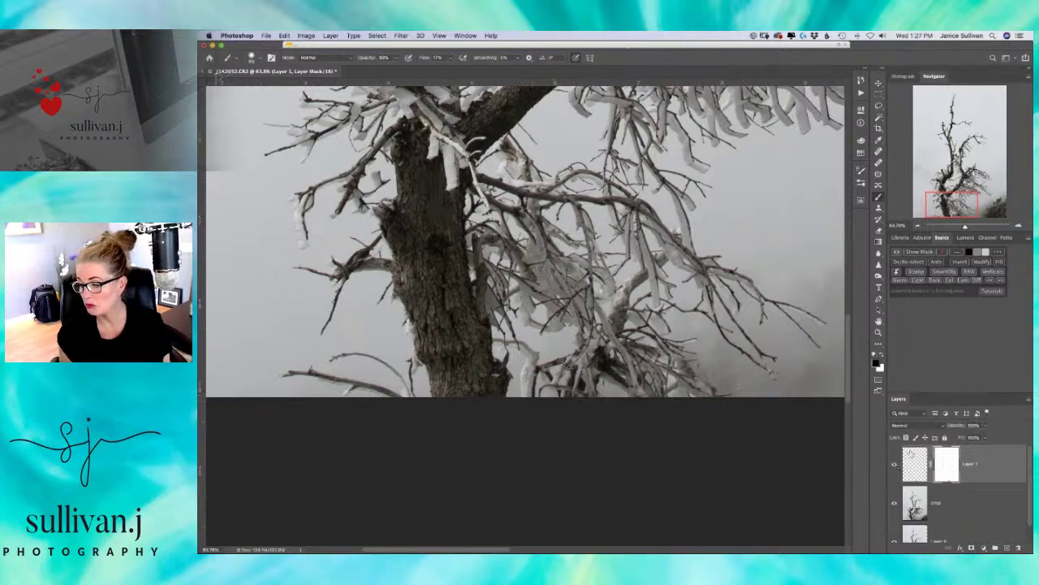
# - Reduce Layer 1's opacity while masking the remaining twig traces at the lower right, and raise the opacity again
pyautogui.moveTo(952, 426); pyautogui.dragTo(934, 428)
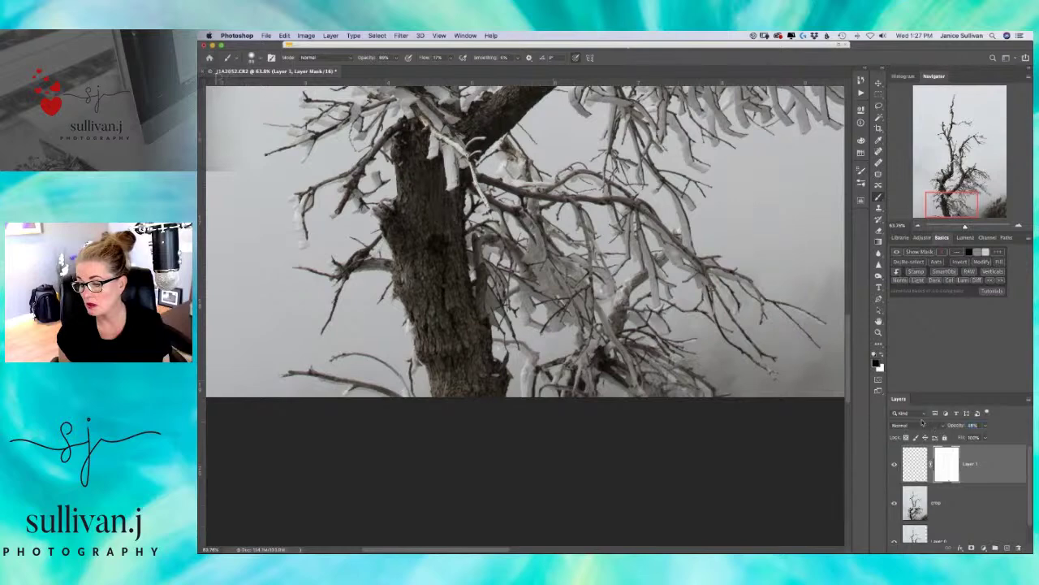
pyautogui.click(719, 387)
pyautogui.moveTo(719, 386); pyautogui.dragTo(713, 385)
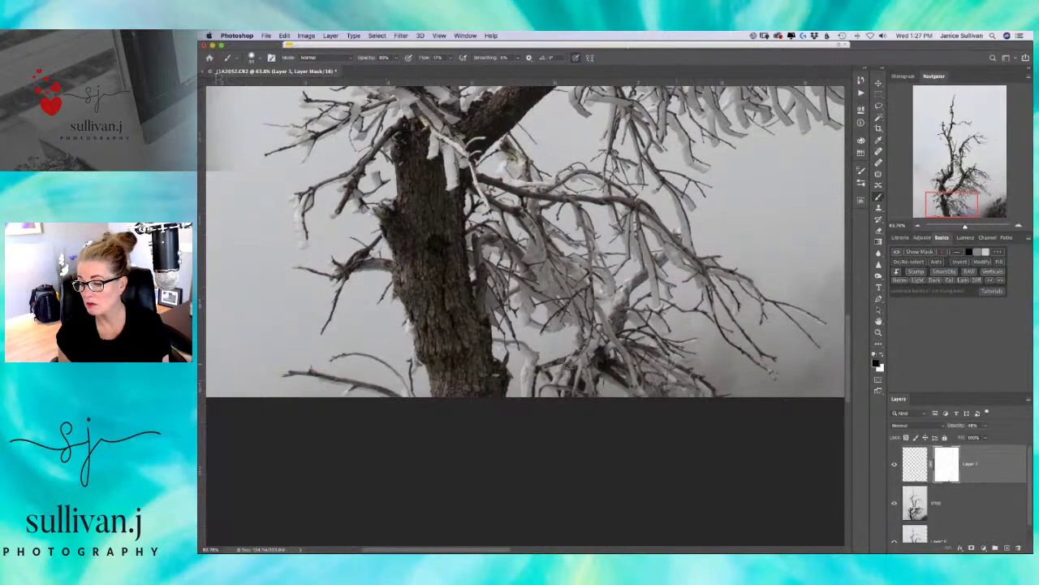
pyautogui.moveTo(954, 428)
pyautogui.mouseDown()
pyautogui.moveTo(977, 425)
pyautogui.moveTo(967, 429)
pyautogui.mouseUp()
# - Compare the masked bottom-edge repair with the crop layer by toggling Layer 1, leaving it visible
pyautogui.click(894, 465)
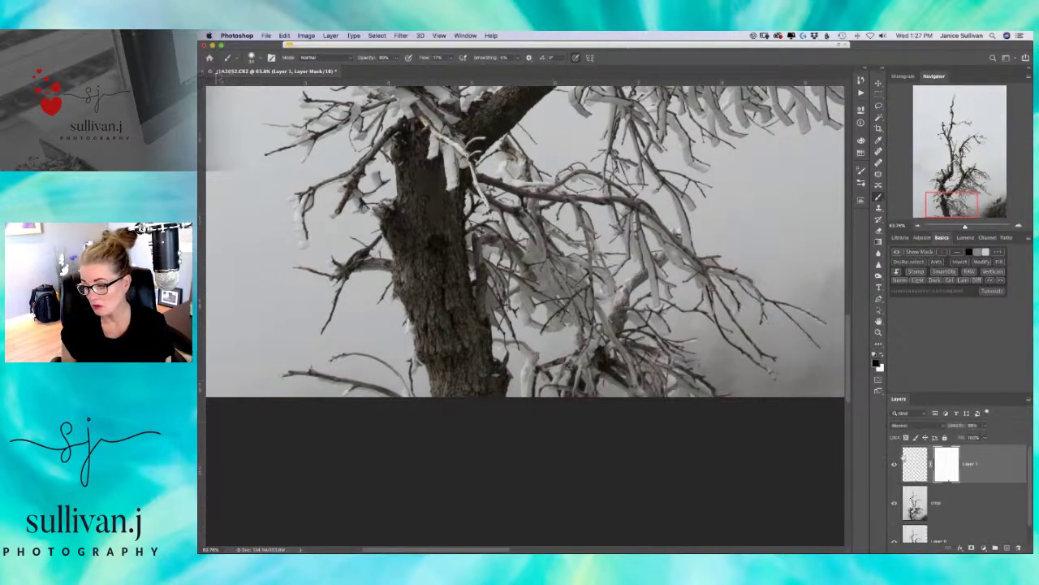
pyautogui.click(896, 466)
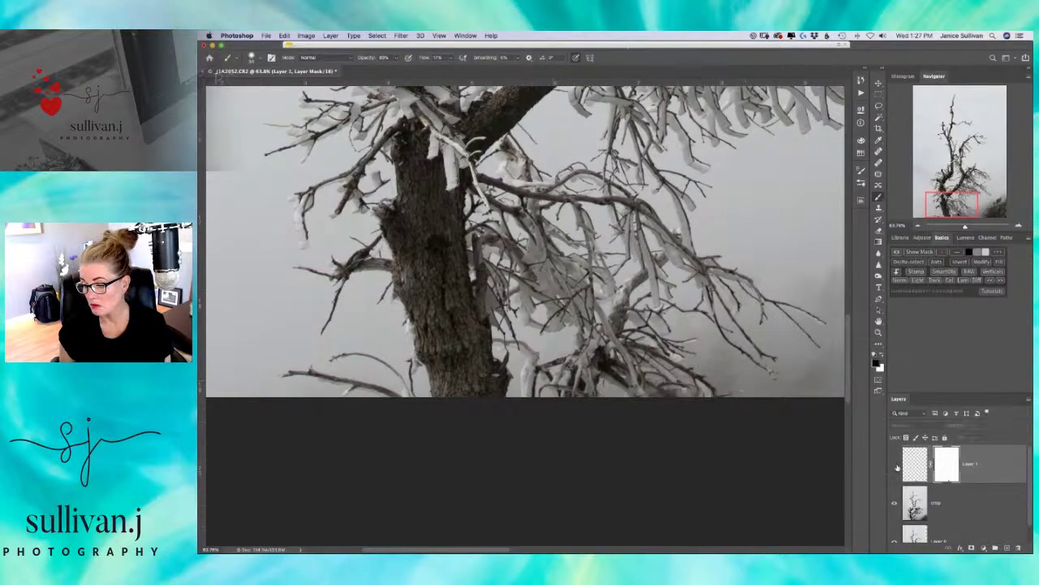
pyautogui.click(895, 466)
pyautogui.click(896, 466)
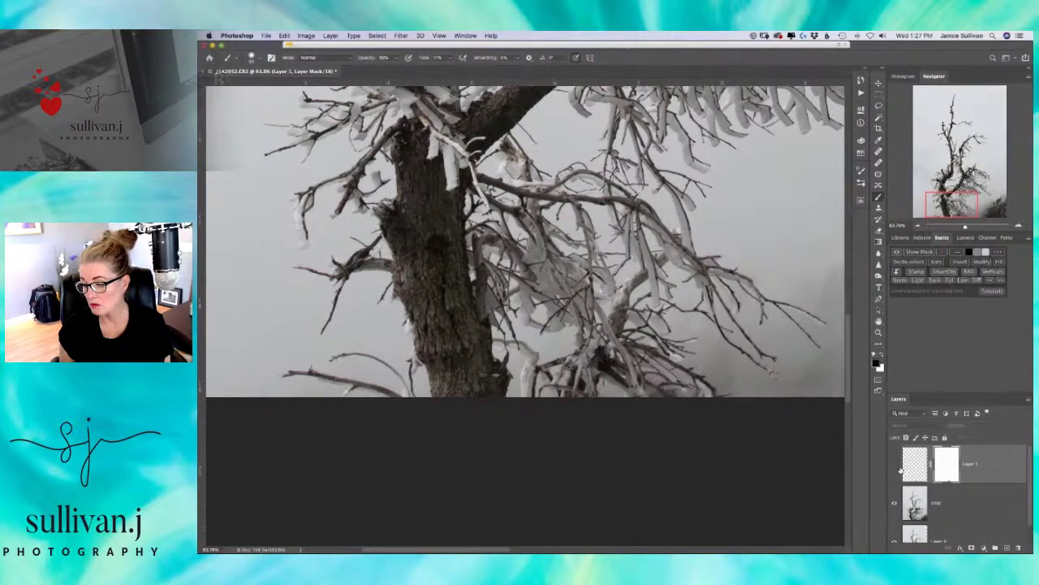
pyautogui.click(895, 465)
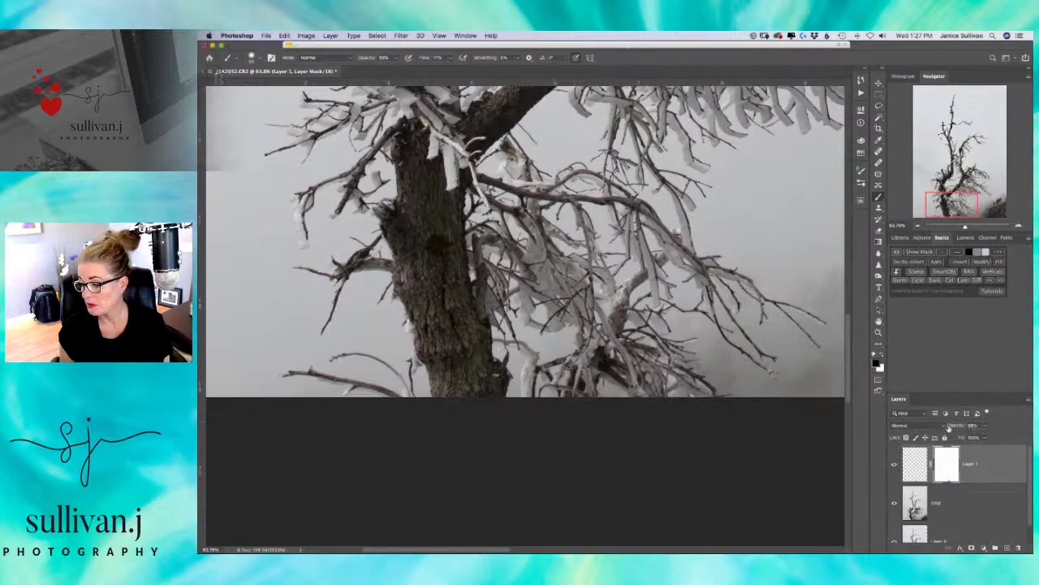
# - Fade Layer 1 down to 9% opacity to judge the repair against the original fill, and restore it to 100%
pyautogui.moveTo(959, 426); pyautogui.dragTo(904, 427)
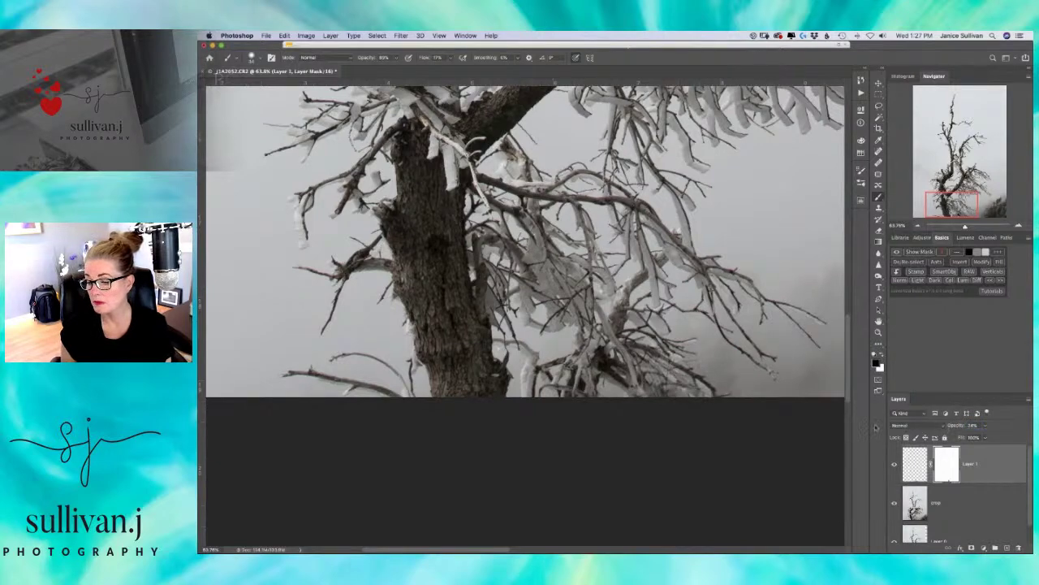
pyautogui.click(952, 428)
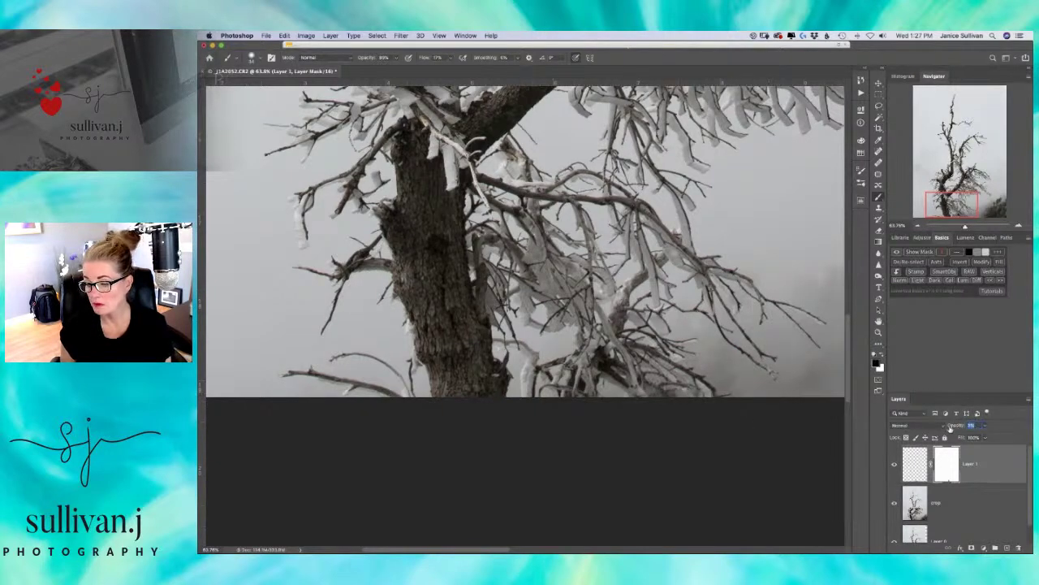
pyautogui.press('Return')
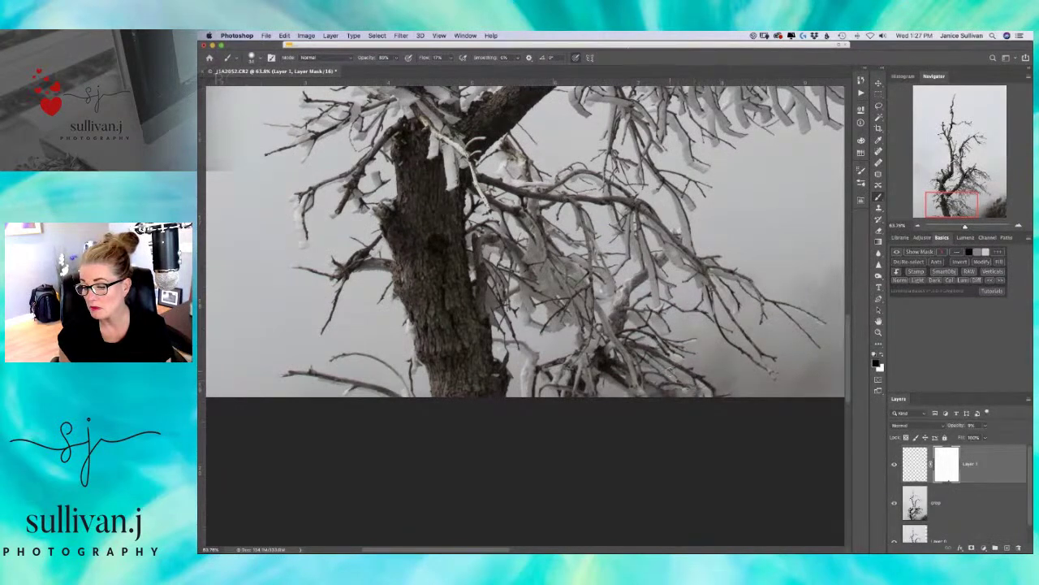
pyautogui.moveTo(954, 428); pyautogui.dragTo(991, 428)
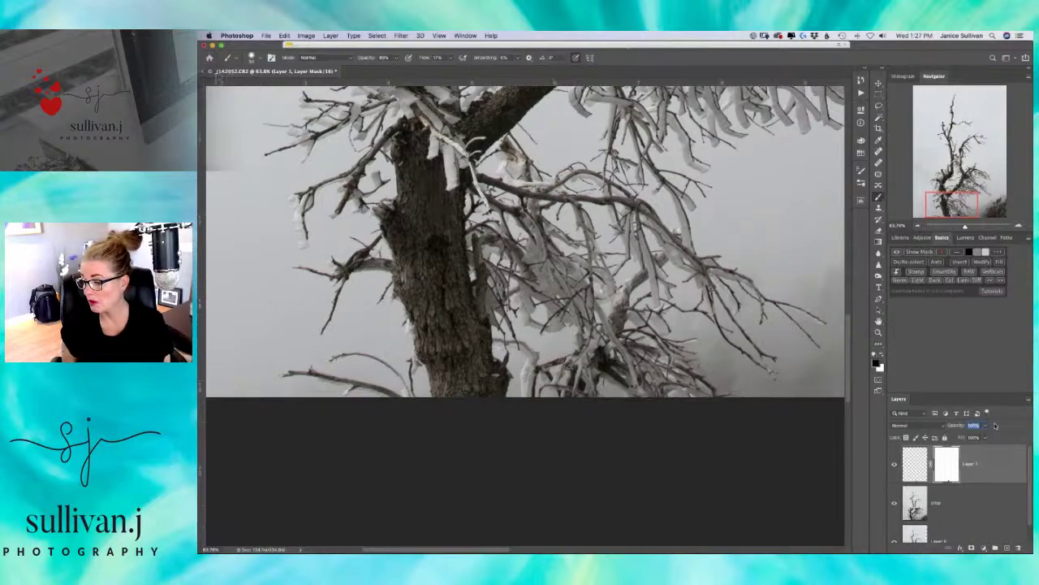
# - Check the lower-right branches close up with and without Layer 1, and refine its mask along the bottom edge in black and white
pyautogui.moveTo(964, 227)
pyautogui.mouseDown()
pyautogui.moveTo(950, 147)
pyautogui.moveTo(956, 120)
pyautogui.moveTo(963, 216)
pyautogui.mouseUp()
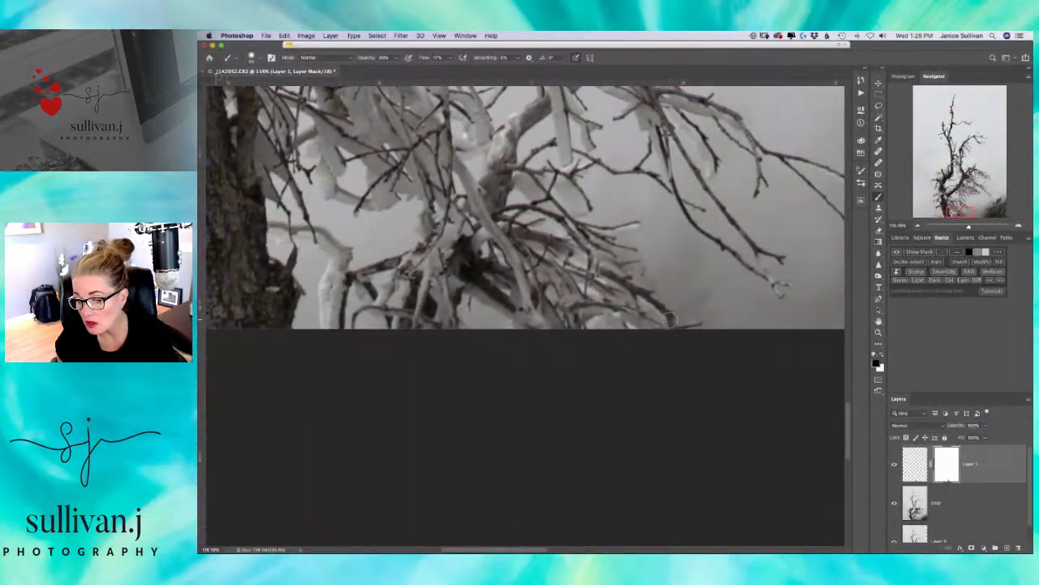
pyautogui.click(896, 465)
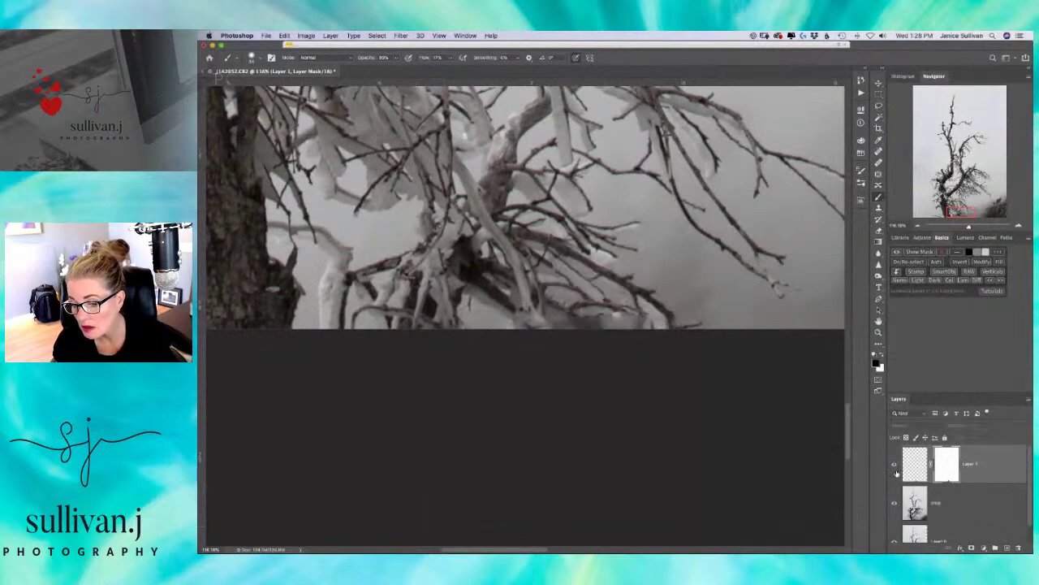
pyautogui.click(896, 466)
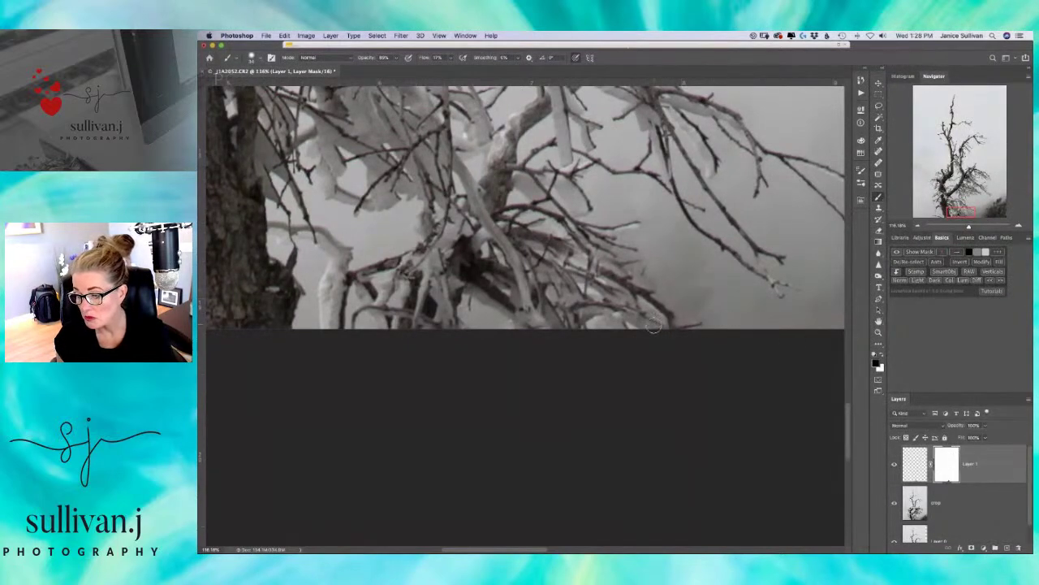
pyautogui.press('x')
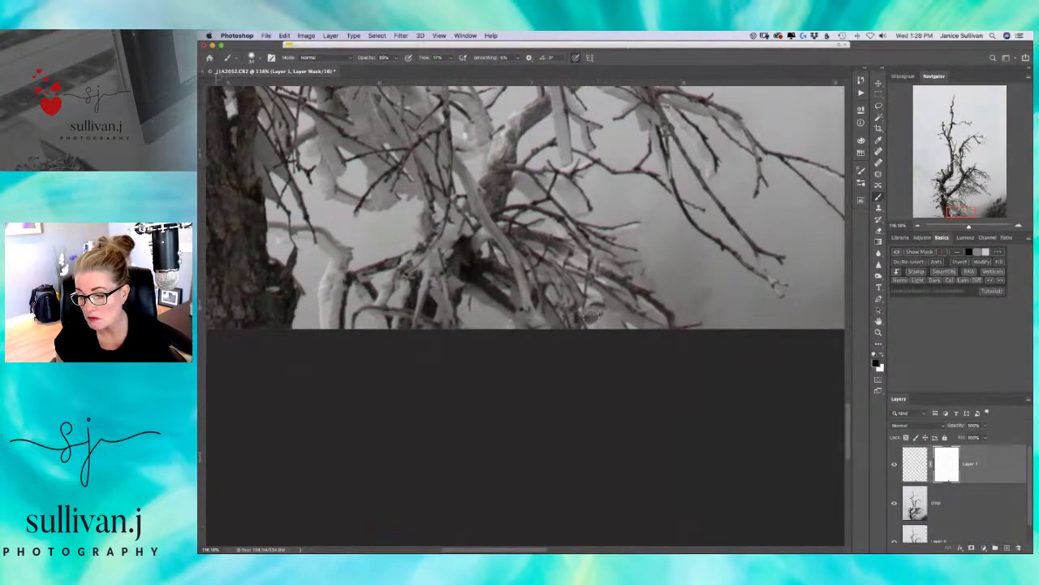
pyautogui.press('x')
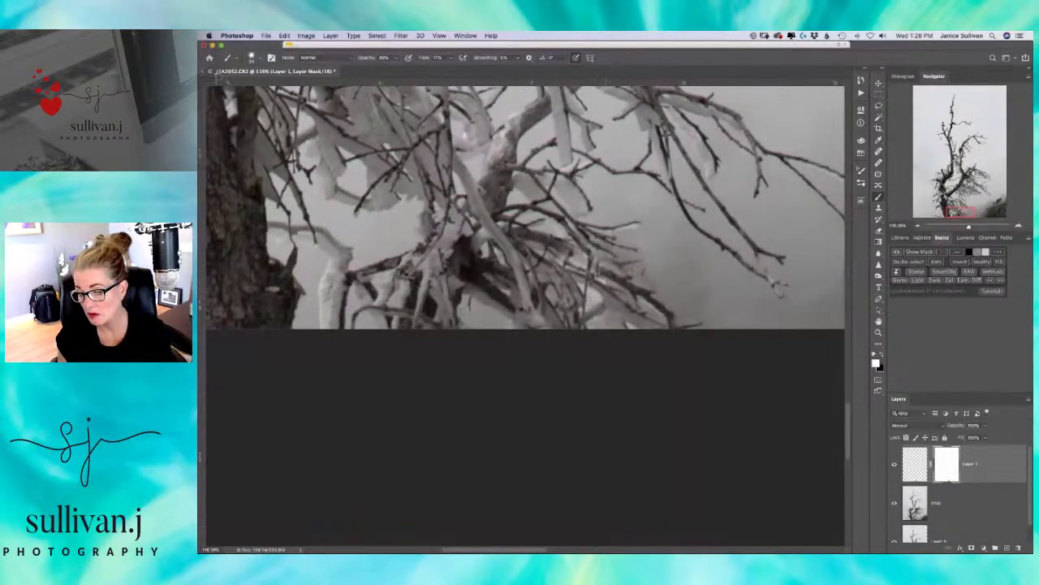
# - Examine the branch tips at the bottom edge in close-up with and without Layer 1
pyautogui.moveTo(968, 229); pyautogui.dragTo(979, 228)
pyautogui.scroll(-3, 717, 262)
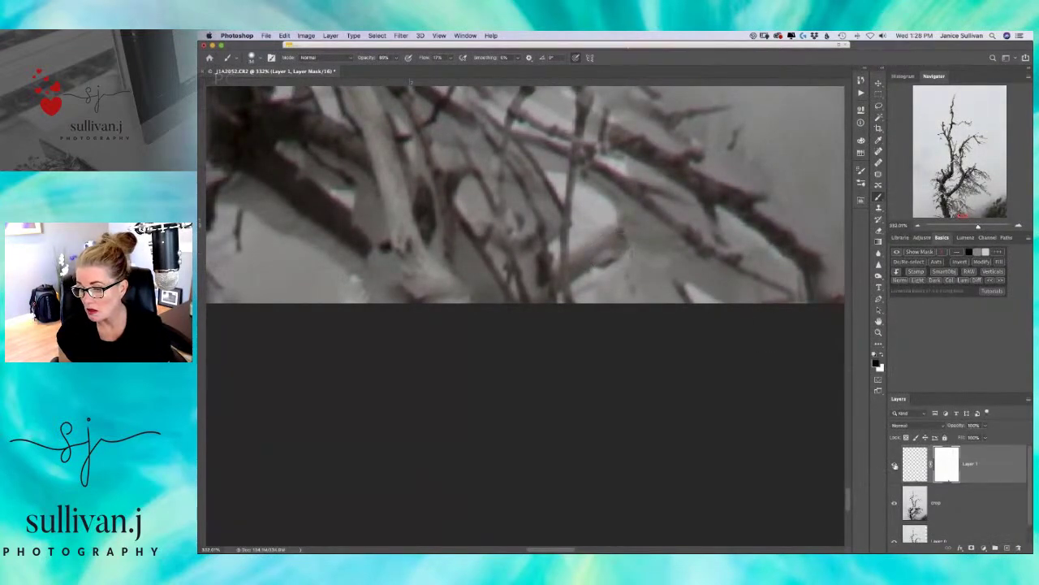
pyautogui.click(895, 465)
pyautogui.click(894, 466)
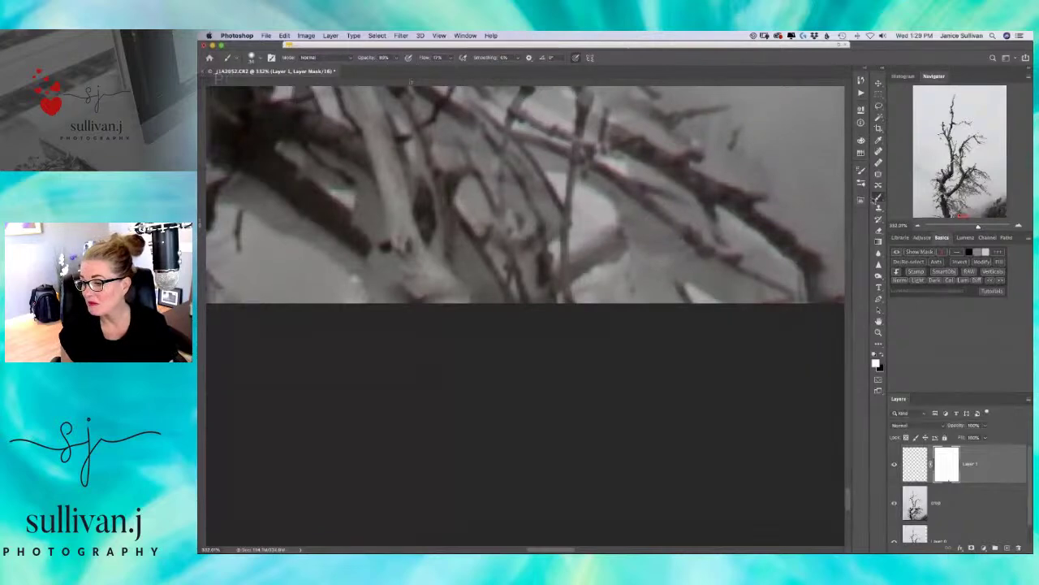
# - Clone over the harsh edge below the pale branch stub on Layer 1's pixels with a small Clone Stamp at reduced flow
pyautogui.click(879, 208)
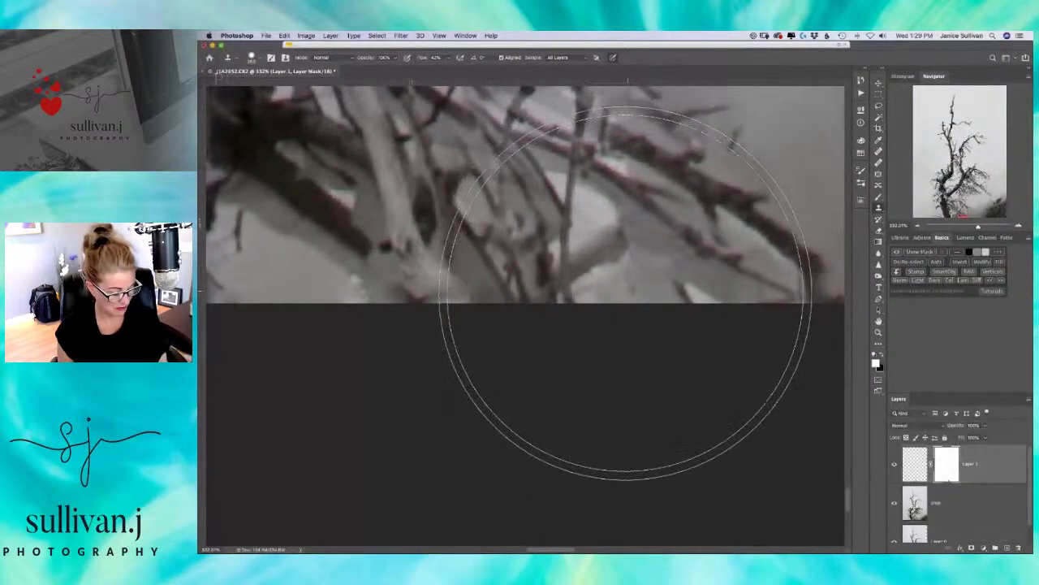
pyautogui.moveTo(636, 290); pyautogui.dragTo(483, 327)
pyautogui.moveTo(609, 280); pyautogui.dragTo(622, 277)
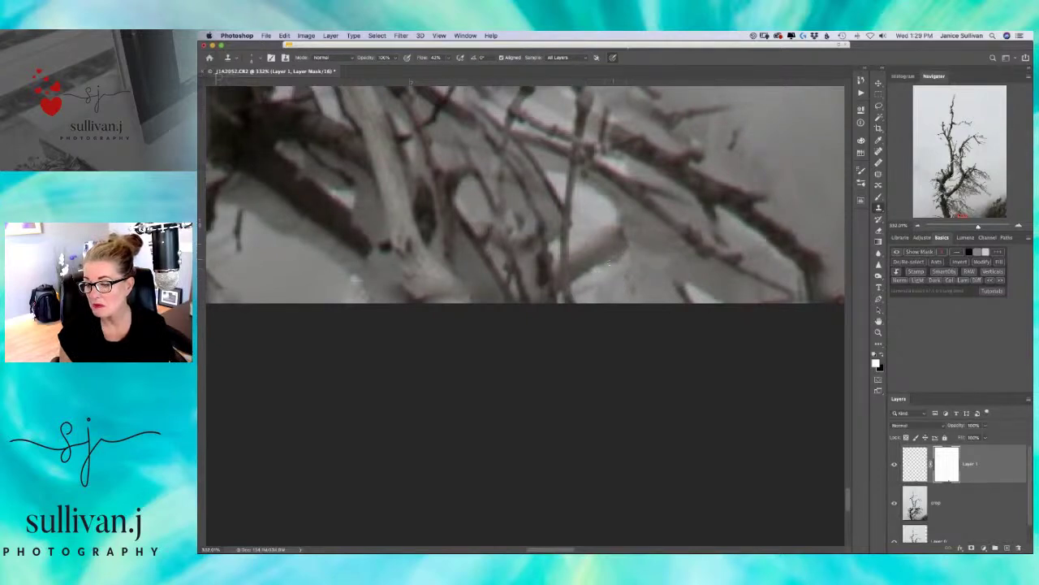
pyautogui.moveTo(608, 257); pyautogui.dragTo(608, 259)
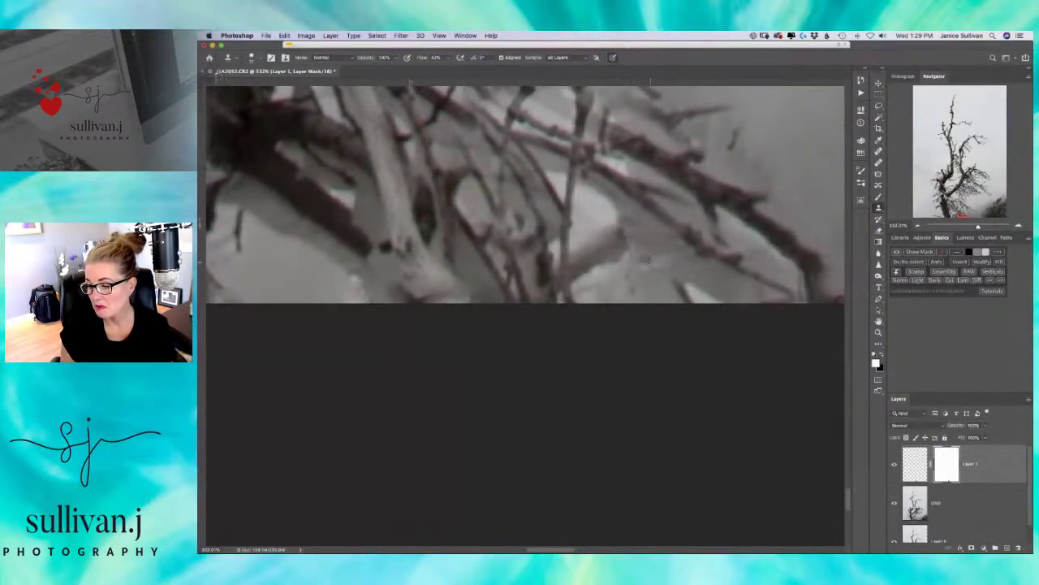
pyautogui.click(913, 465)
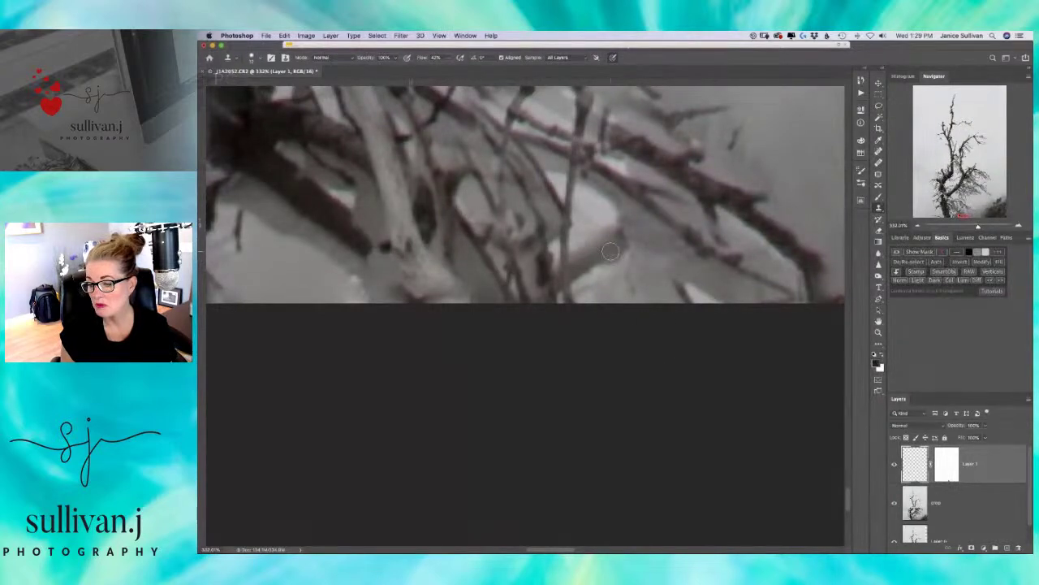
pyautogui.moveTo(420, 61); pyautogui.dragTo(405, 58)
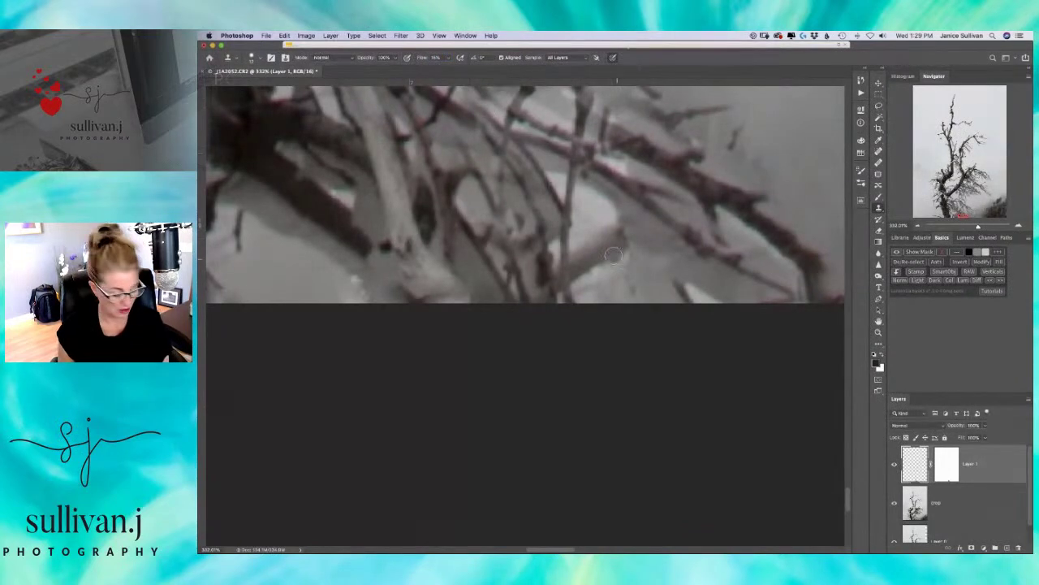
pyautogui.moveTo(615, 258); pyautogui.dragTo(615, 261)
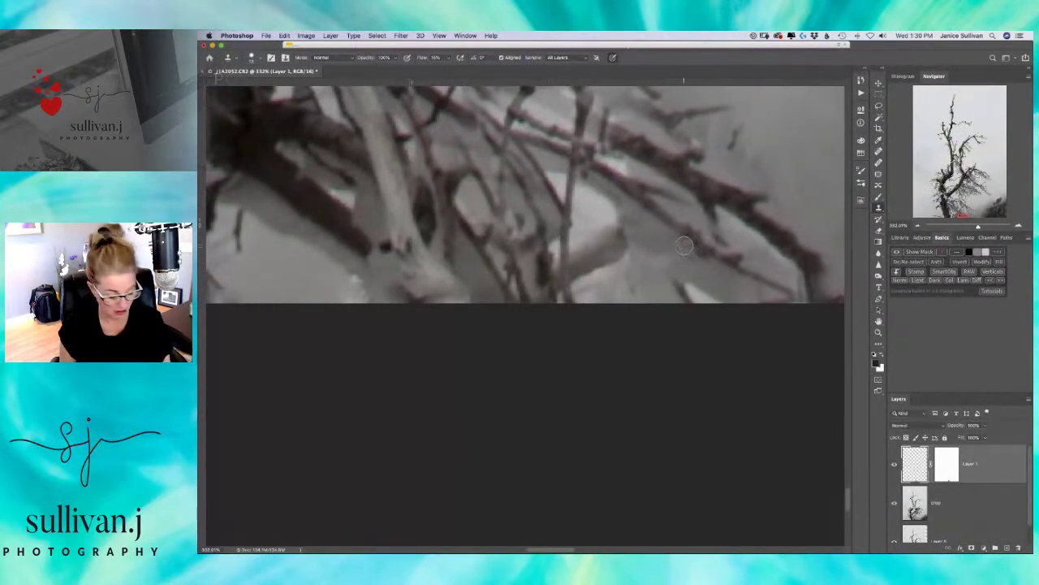
# - Examine the filled bottom edge in close-up from the trunk base to the lower-right branches for remaining flaws
pyautogui.moveTo(674, 248); pyautogui.dragTo(580, 281)
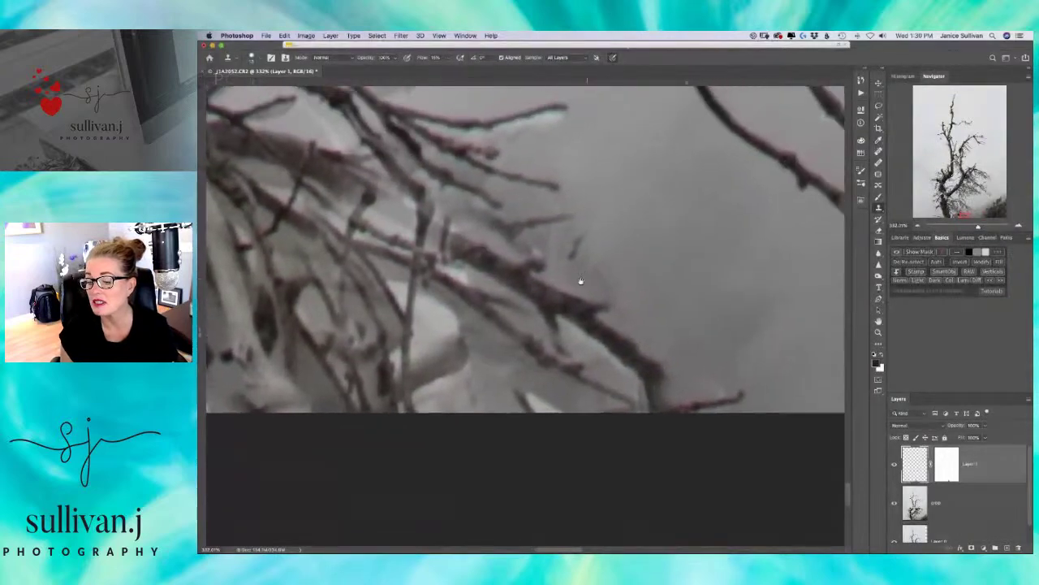
pyautogui.scroll(10, 680, 298)
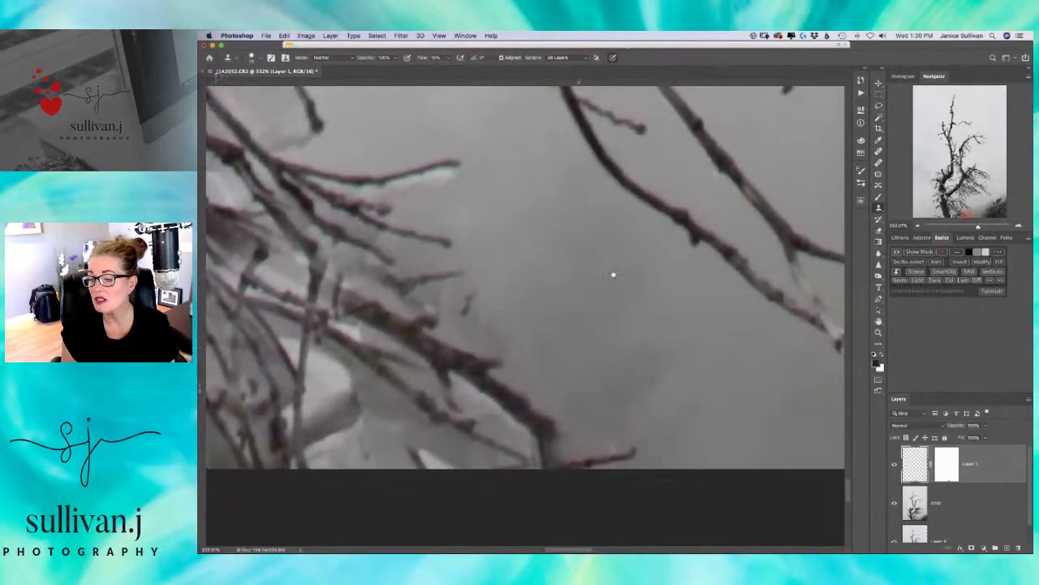
pyautogui.scroll(5, 552, 341)
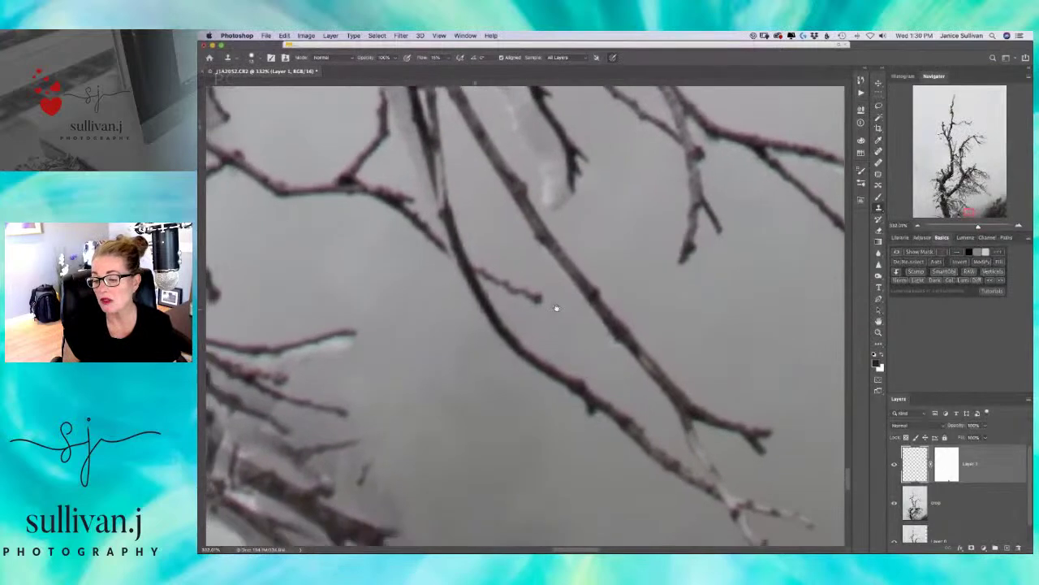
pyautogui.scroll(-10, 582, 317)
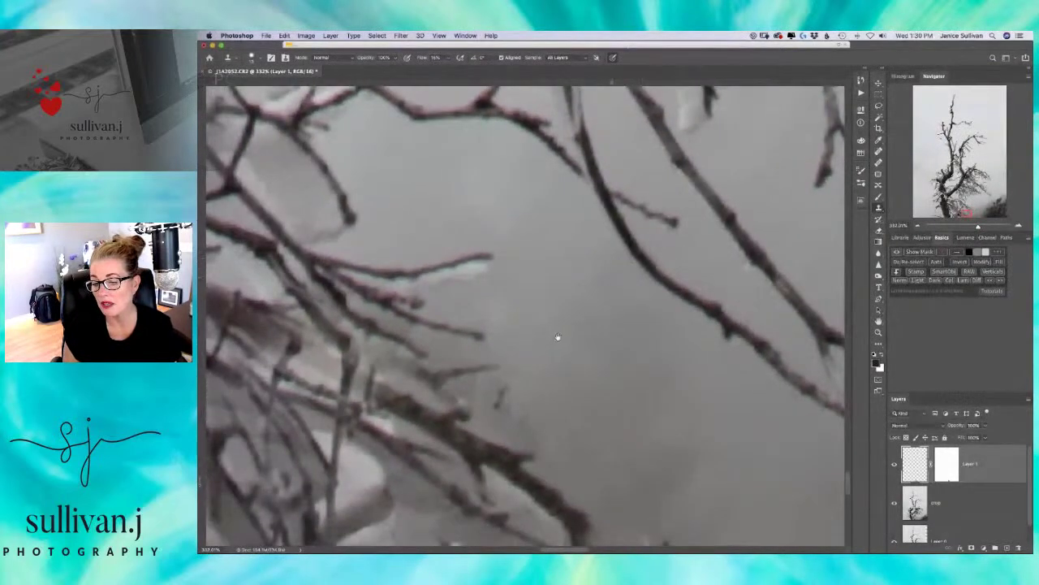
pyautogui.hscroll(-5, 620, 294)
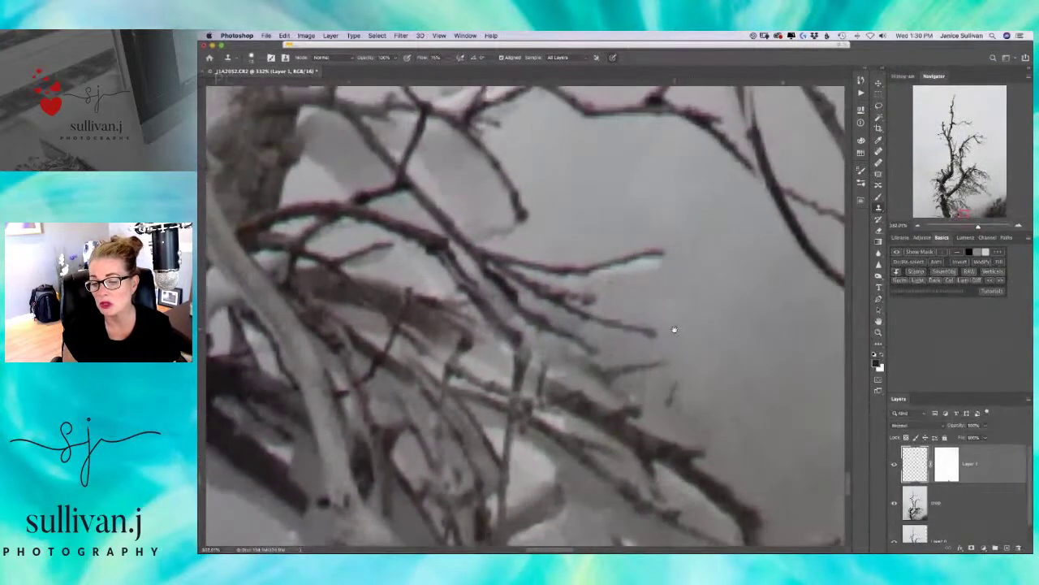
pyautogui.scroll(-8, 699, 295)
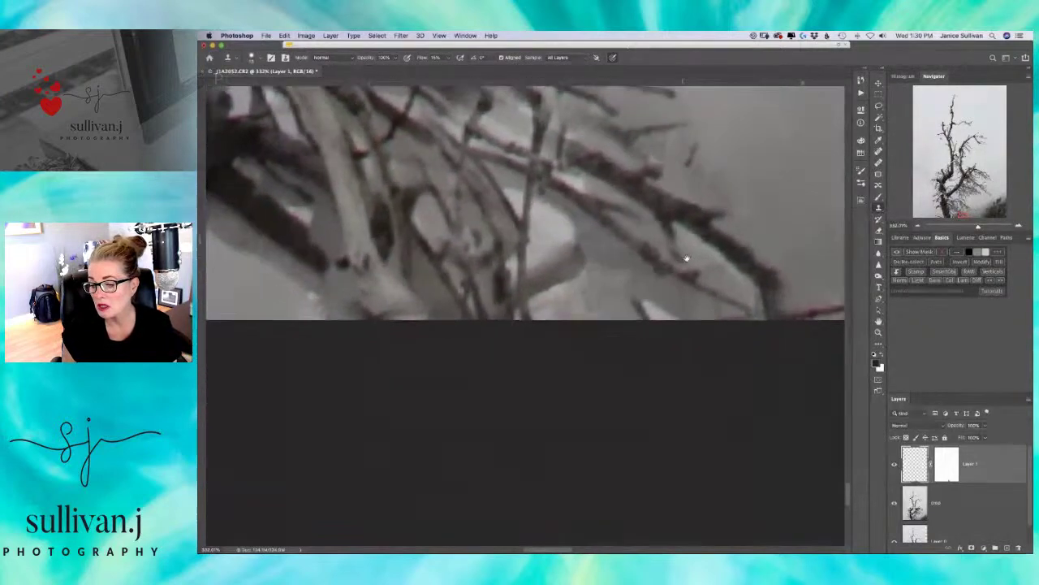
pyautogui.hscroll(-6, 616, 256)
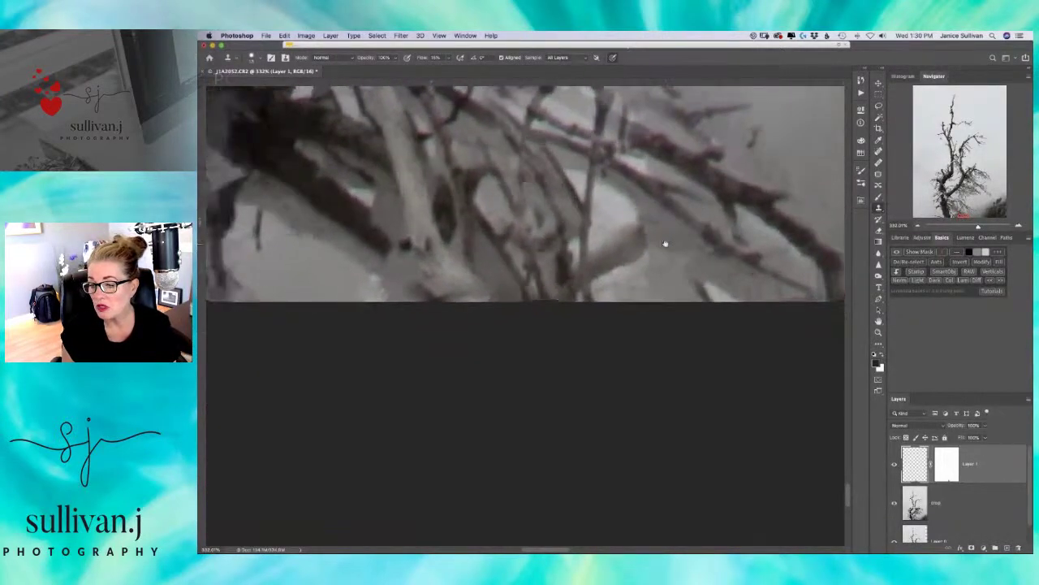
pyautogui.hscroll(-5, 499, 255)
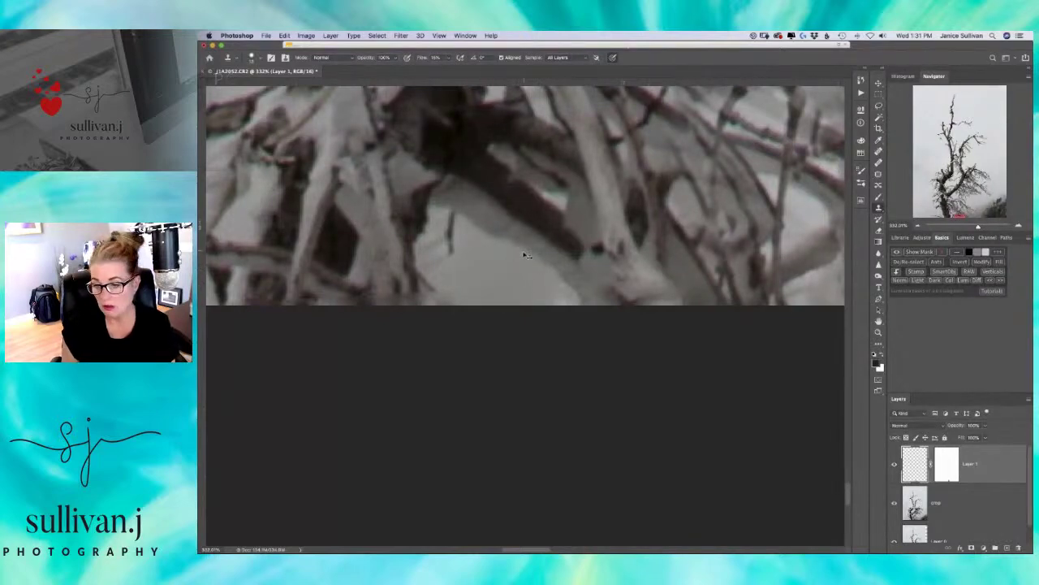
pyautogui.hscroll(2, 512, 267)
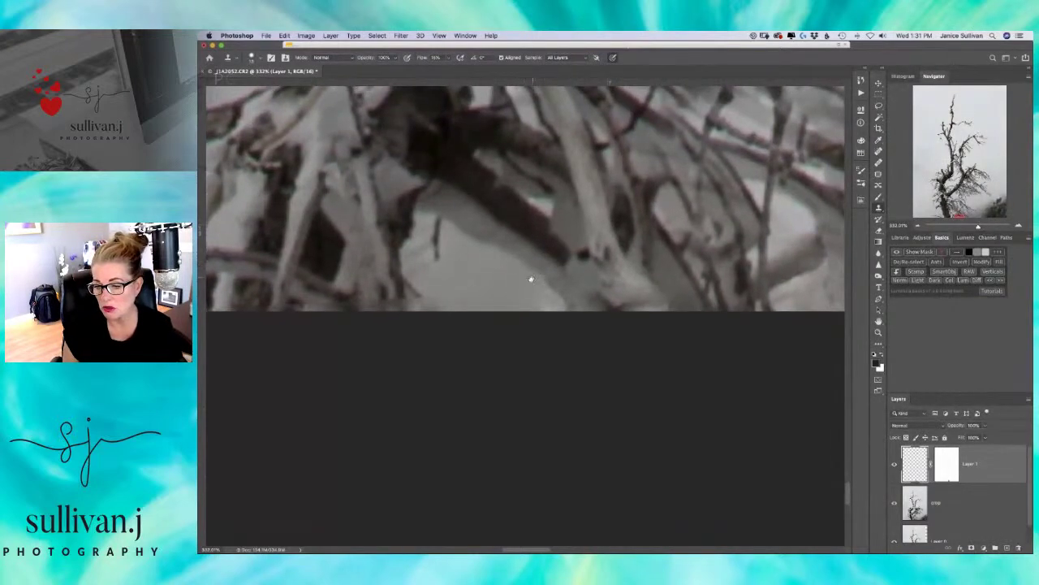
pyautogui.scroll(-2, 520, 279)
pyautogui.hscroll(5, 567, 264)
pyautogui.scroll(2, 566, 264)
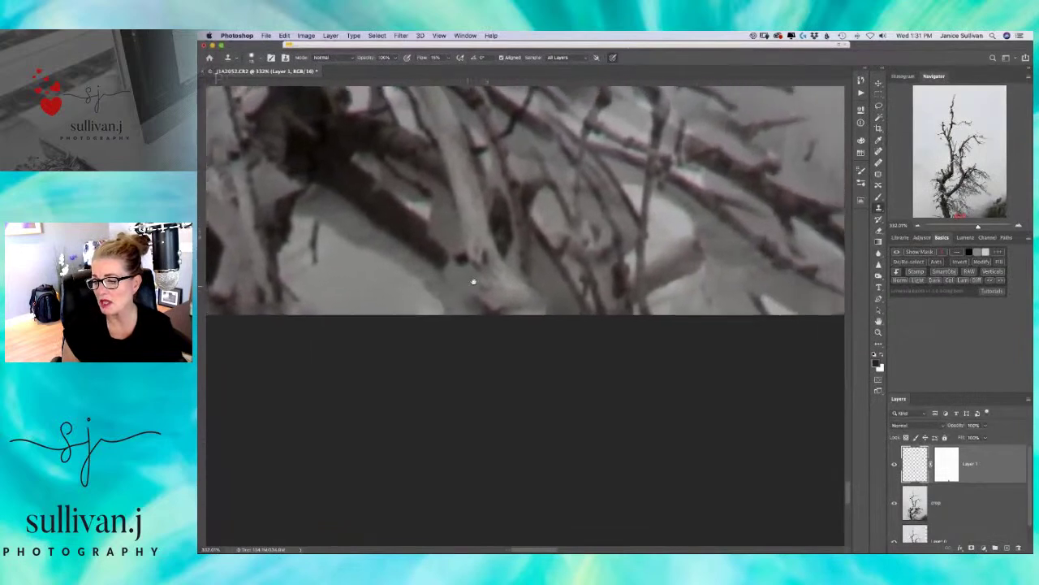
pyautogui.hscroll(5, 471, 282)
pyautogui.scroll(3, 471, 282)
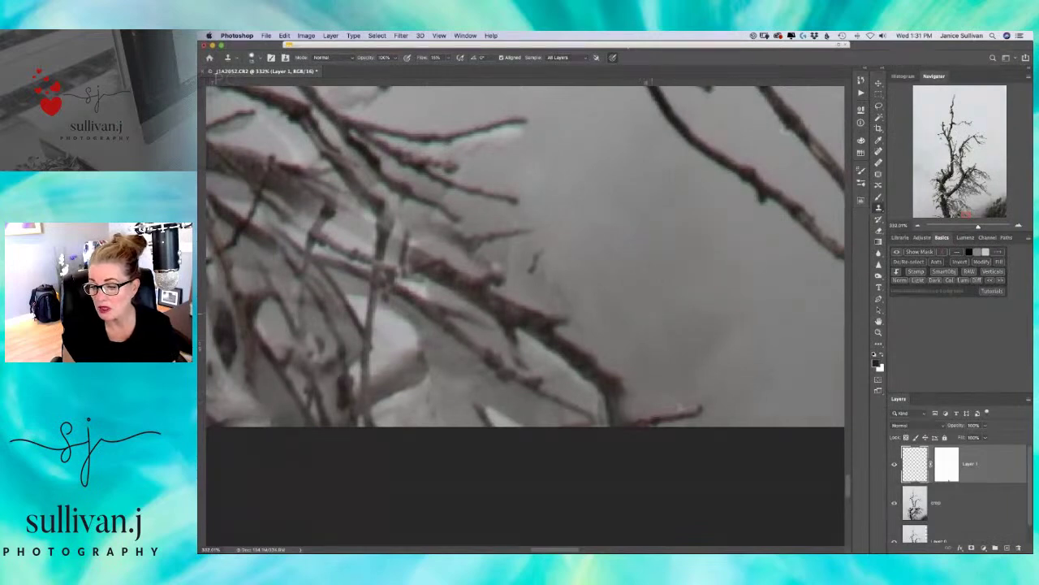
pyautogui.scroll(-3, 614, 299)
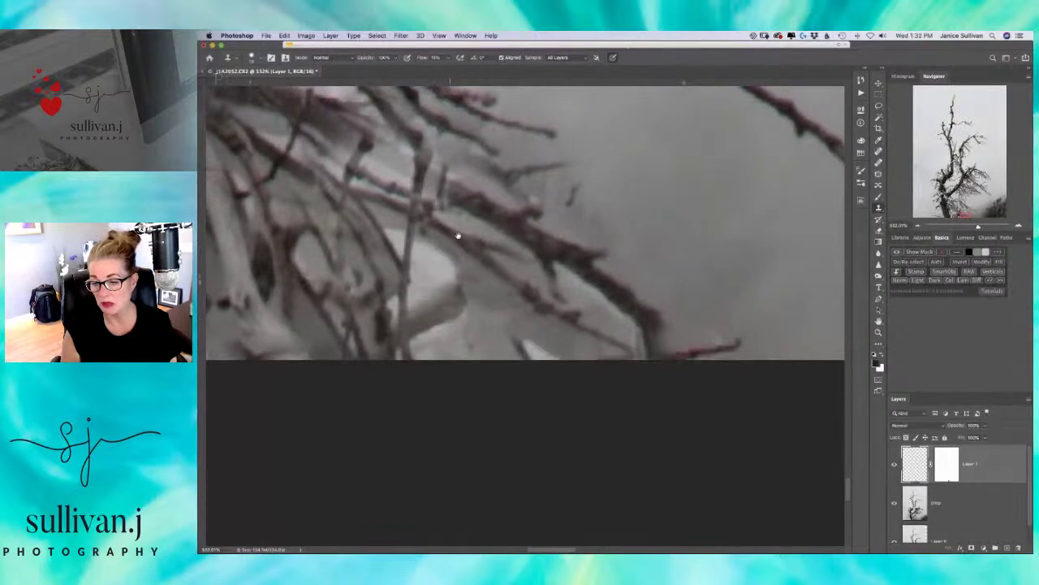
# - Clone darker tones over the bright gap between the dark lower branches beside the pale trunk limb on Layer 1
pyautogui.scroll(5, 457, 236)
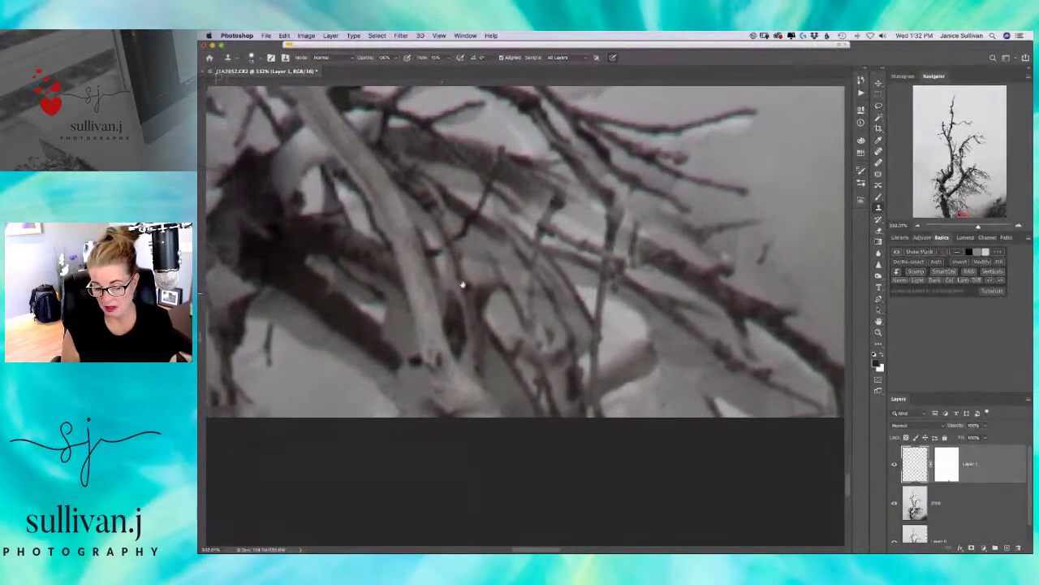
pyautogui.hscroll(-5, 465, 294)
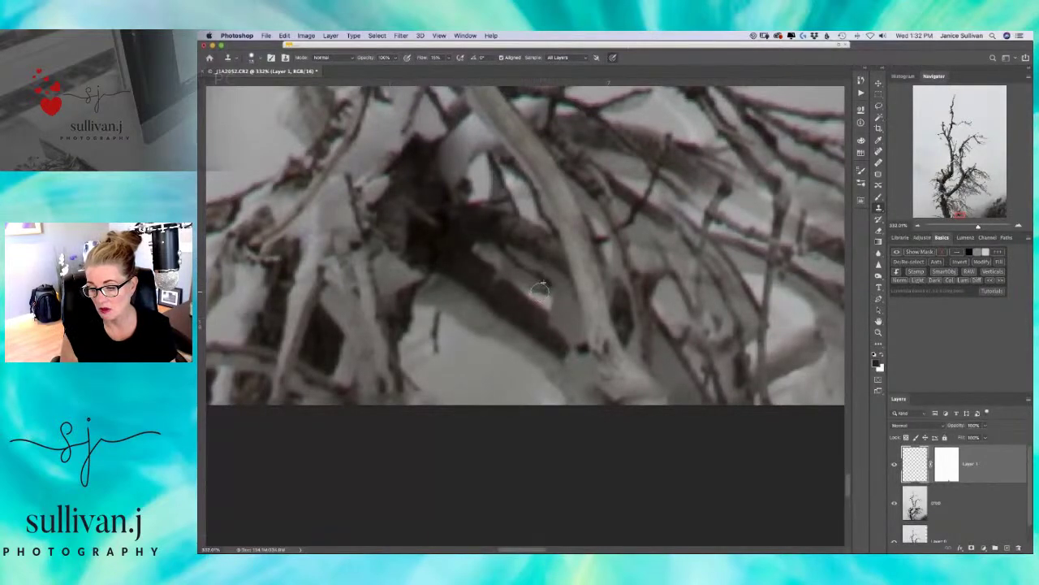
pyautogui.moveTo(530, 279); pyautogui.dragTo(532, 286)
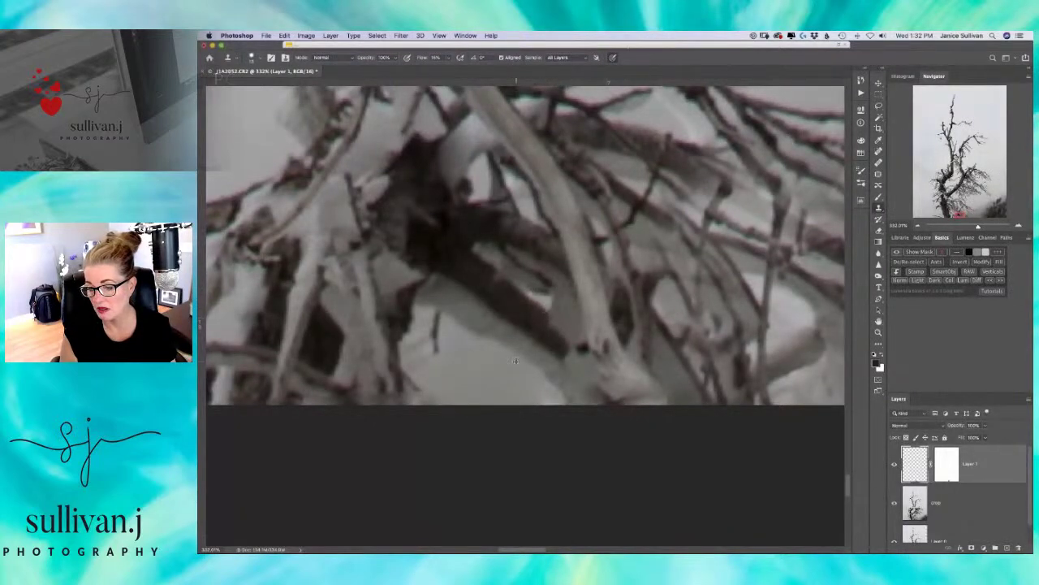
pyautogui.moveTo(544, 305)
pyautogui.mouseDown()
pyautogui.moveTo(535, 303)
pyautogui.moveTo(556, 315)
pyautogui.moveTo(552, 347)
pyautogui.moveTo(521, 310)
pyautogui.mouseUp()
# - Clone surrounding gray over the detached twig fragment and smudges in the sky beside the lower-right branches
pyautogui.scroll(-5, 605, 277)
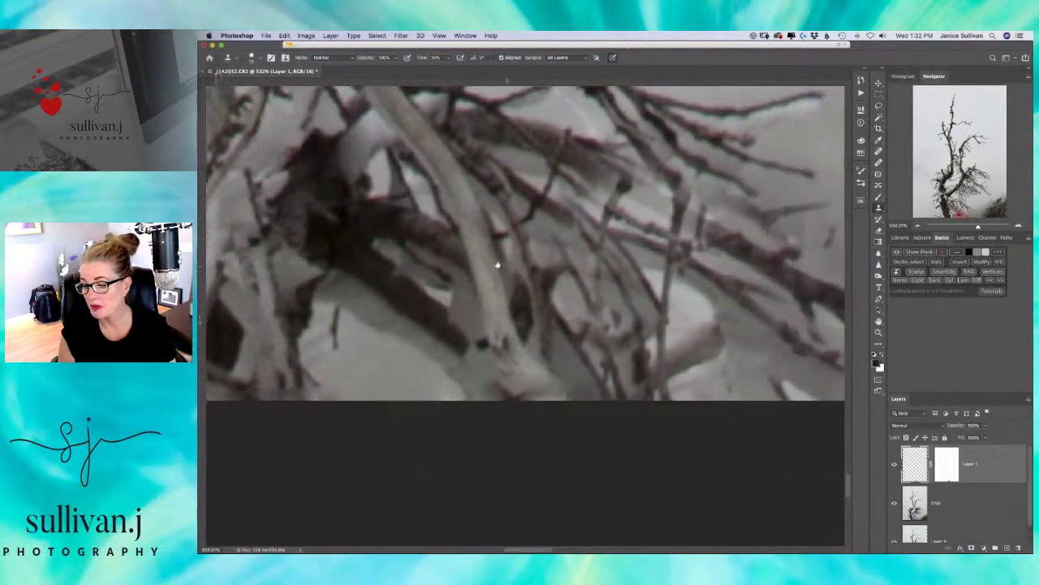
pyautogui.scroll(3, 535, 265)
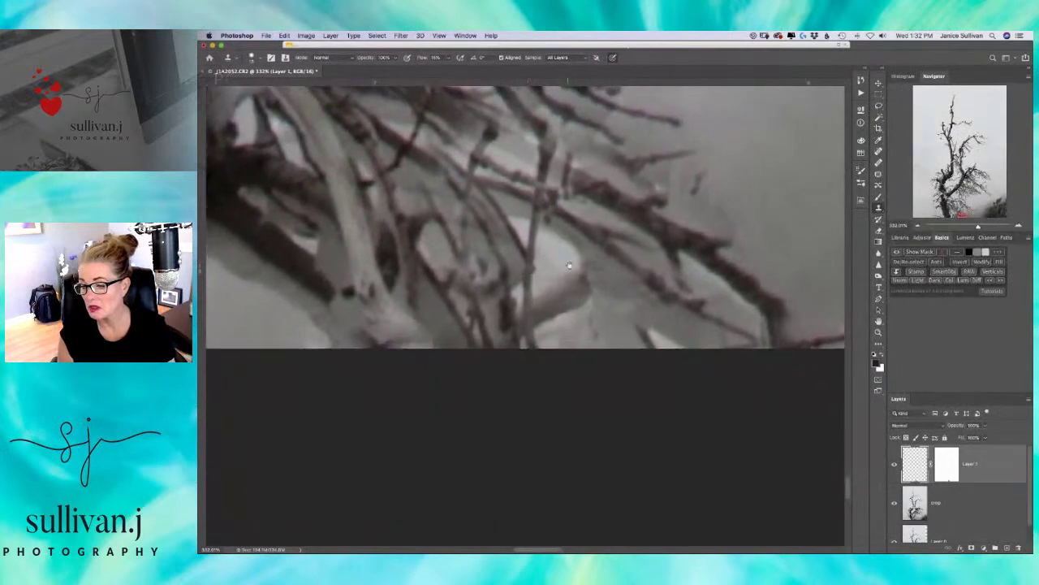
pyautogui.scroll(3, 569, 263)
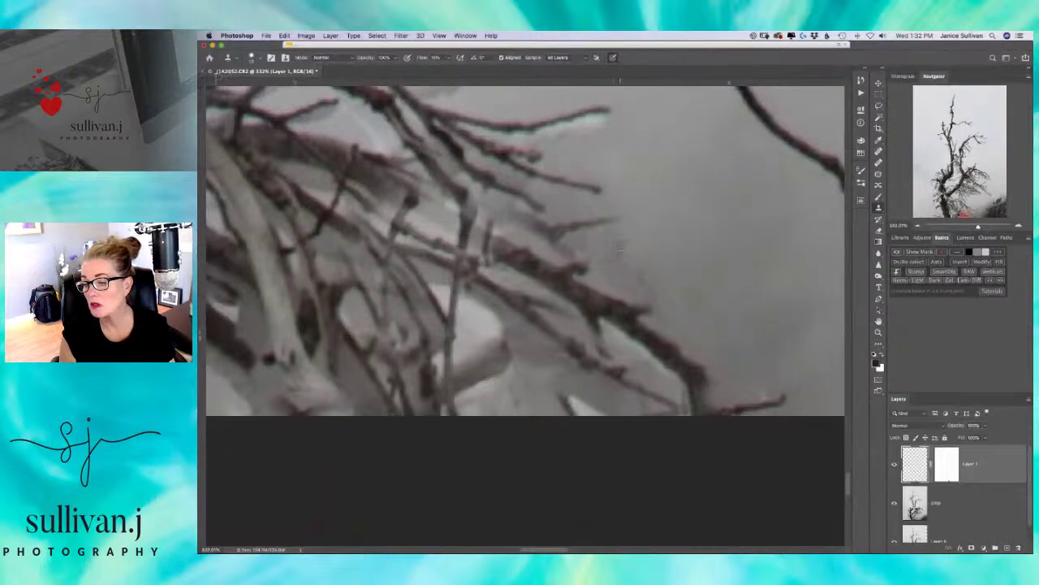
pyautogui.scroll(-3, 625, 146)
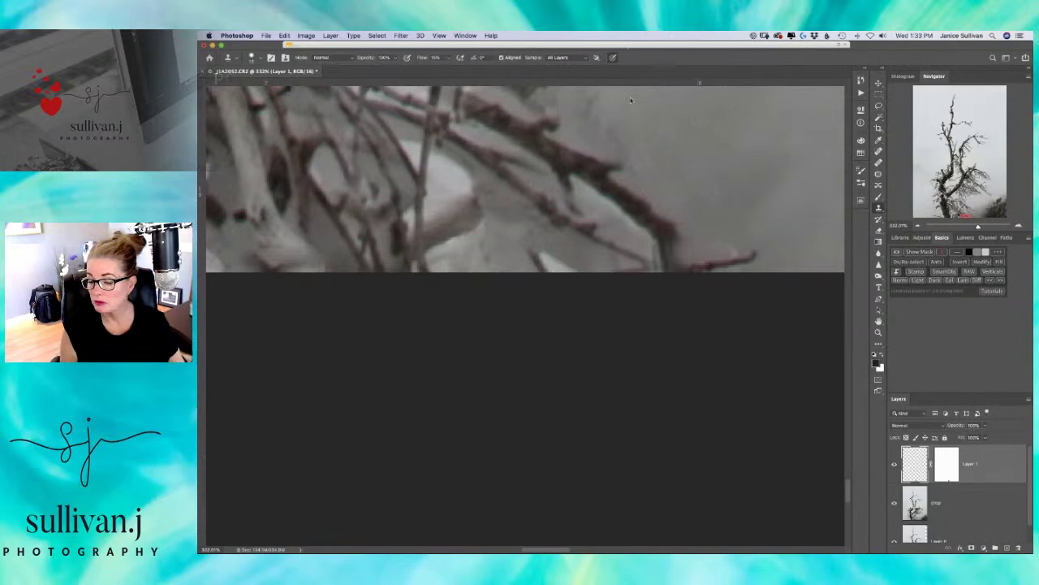
pyautogui.moveTo(449, 166)
pyautogui.mouseDown()
pyautogui.moveTo(548, 217)
pyautogui.moveTo(587, 284)
pyautogui.mouseUp()
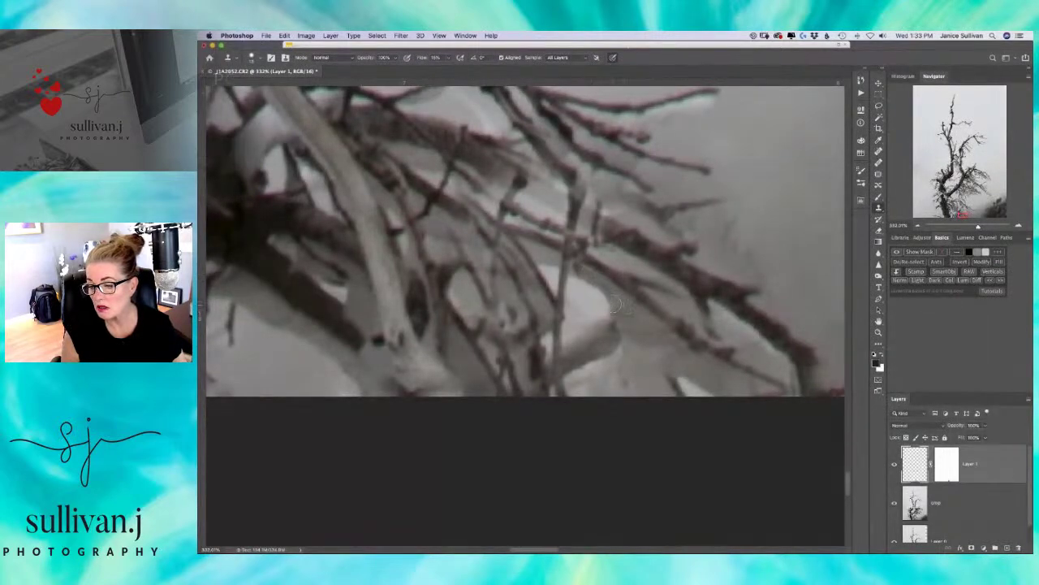
pyautogui.scroll(-5, 597, 297)
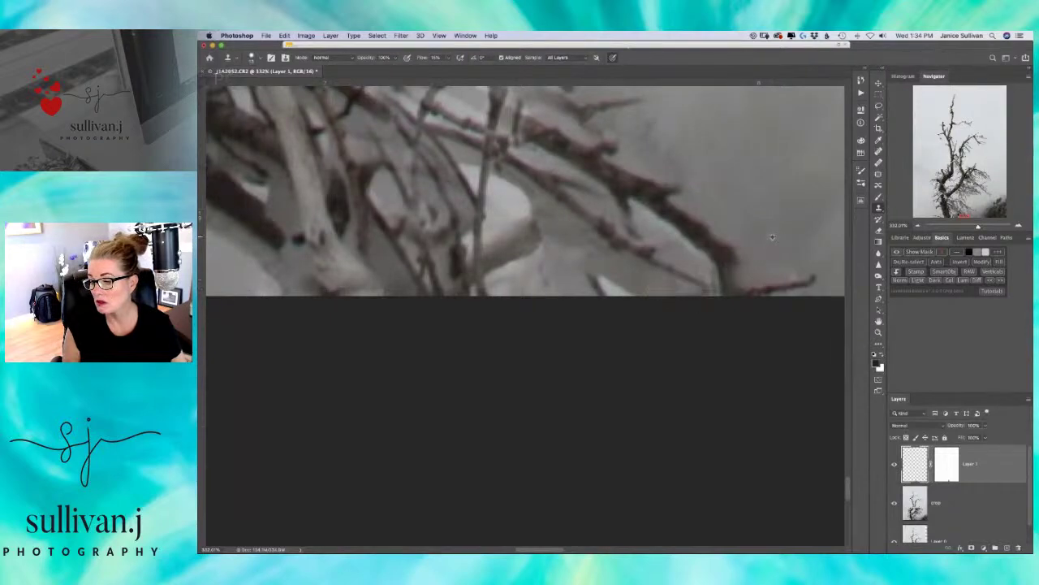
pyautogui.keyDown('alt'); pyautogui.click(706, 184); pyautogui.keyUp('alt')
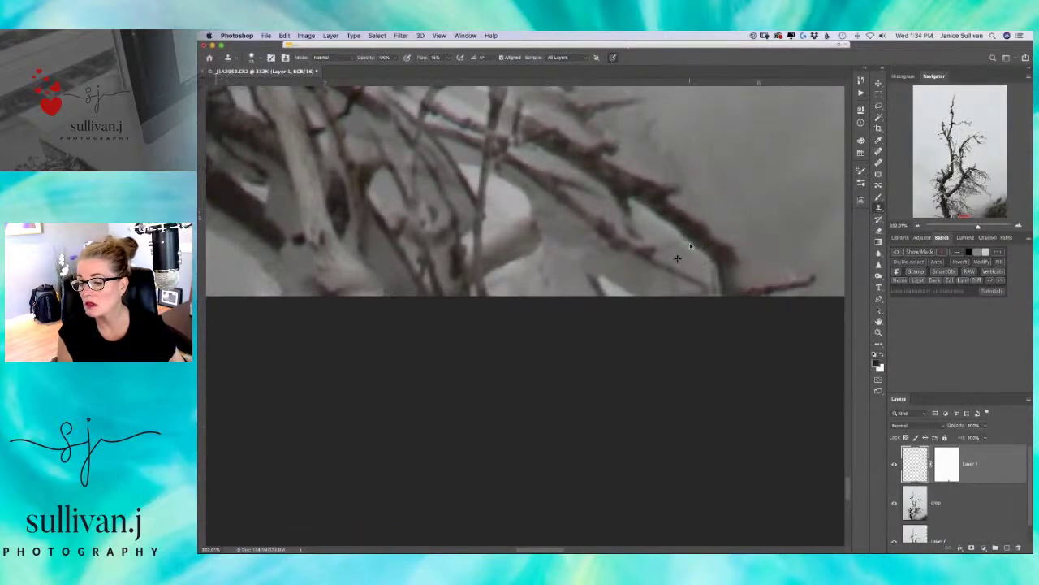
# - Use Lumenzia's Narrow Zone Picker to preview a luminosity mask of the dark tone sampled from the lower trunk
pyautogui.moveTo(978, 229); pyautogui.dragTo(959, 239)
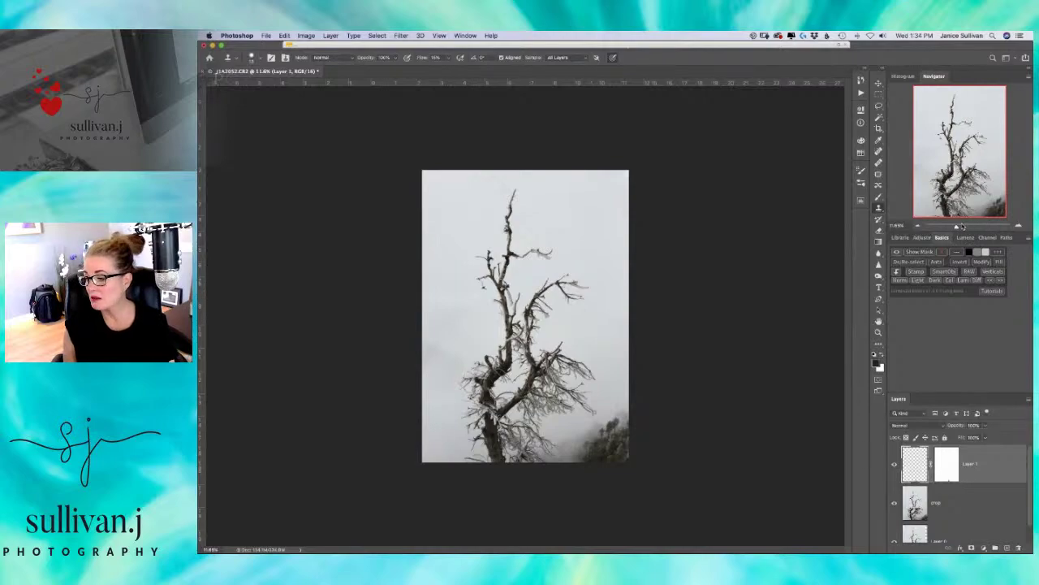
pyautogui.moveTo(959, 228)
pyautogui.mouseDown()
pyautogui.moveTo(975, 225)
pyautogui.moveTo(959, 227)
pyautogui.mouseUp()
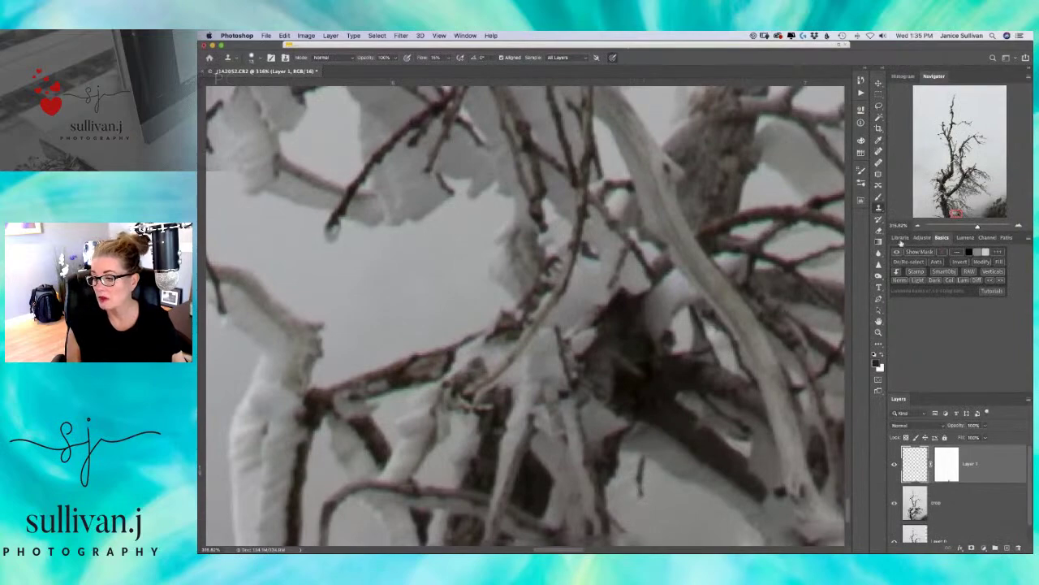
pyautogui.moveTo(976, 228); pyautogui.dragTo(957, 239)
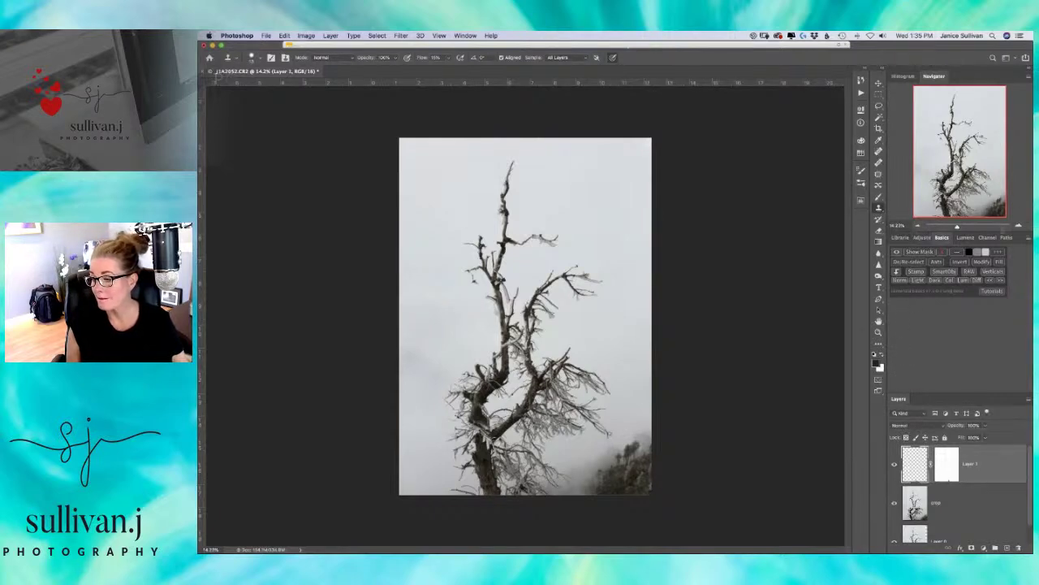
pyautogui.click(964, 237)
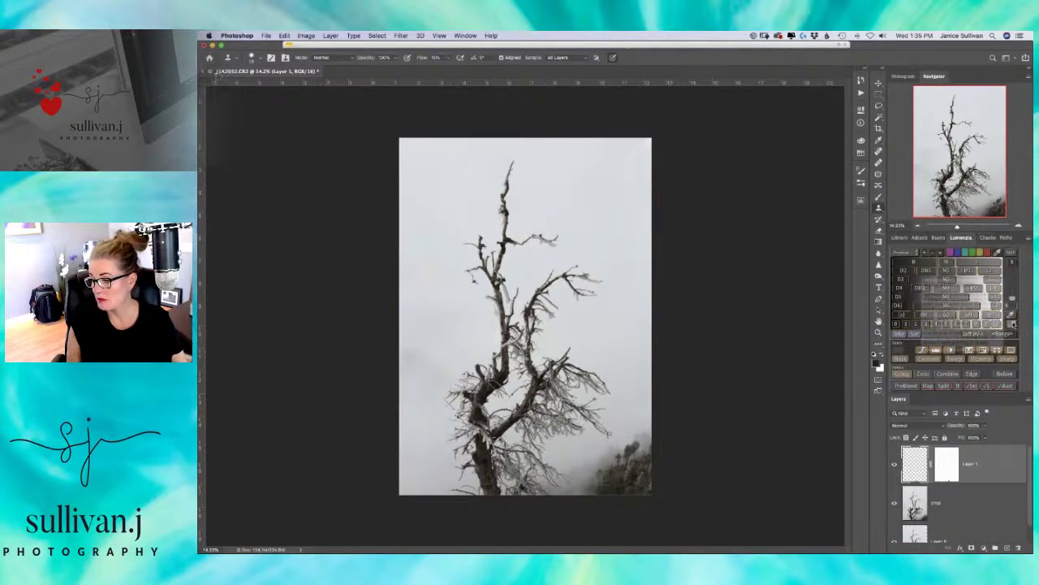
pyautogui.click(1013, 328)
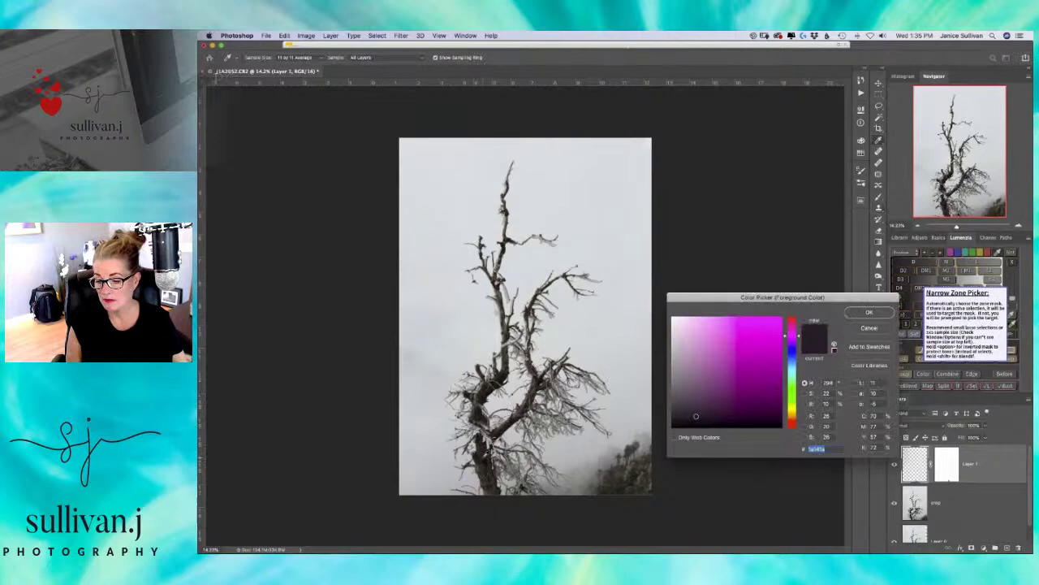
pyautogui.click(485, 457)
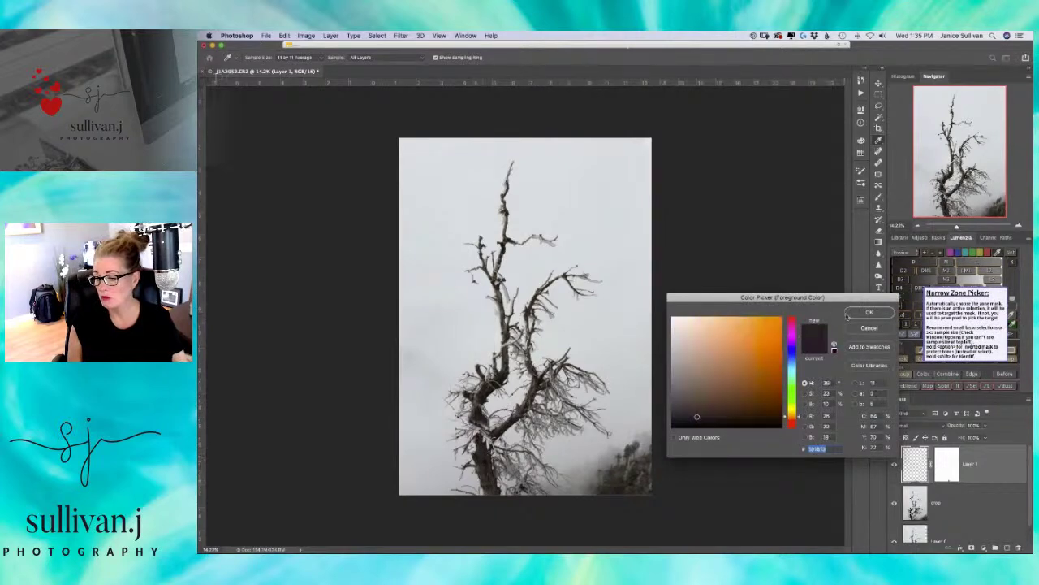
pyautogui.click(867, 311)
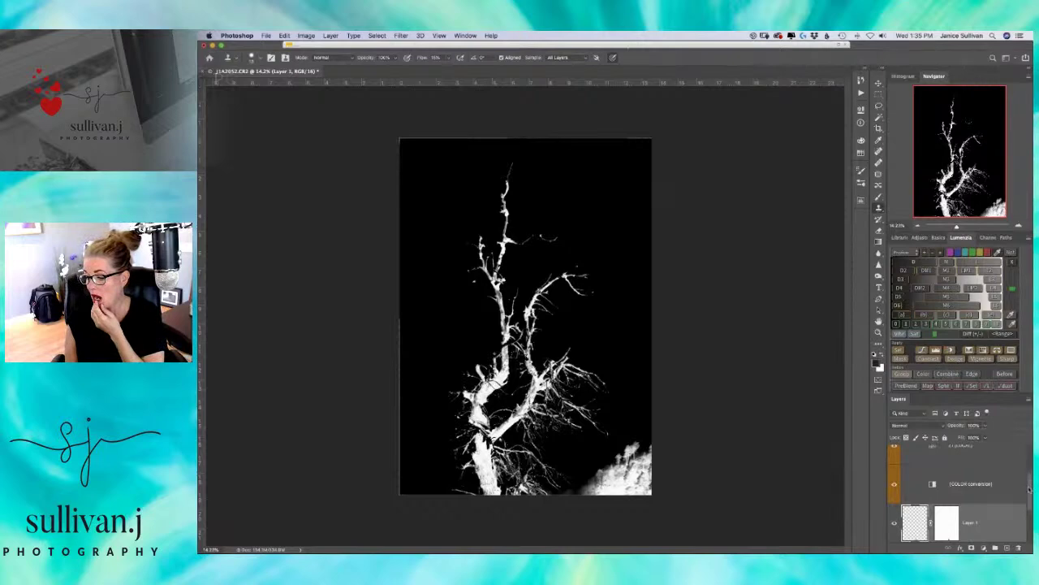
# - Inspect the adjustment settings of Lumenzia's temporary Z1 [LOCAL] curves and Levels [GLOBAL] layers
pyautogui.scroll(3, 958, 487)
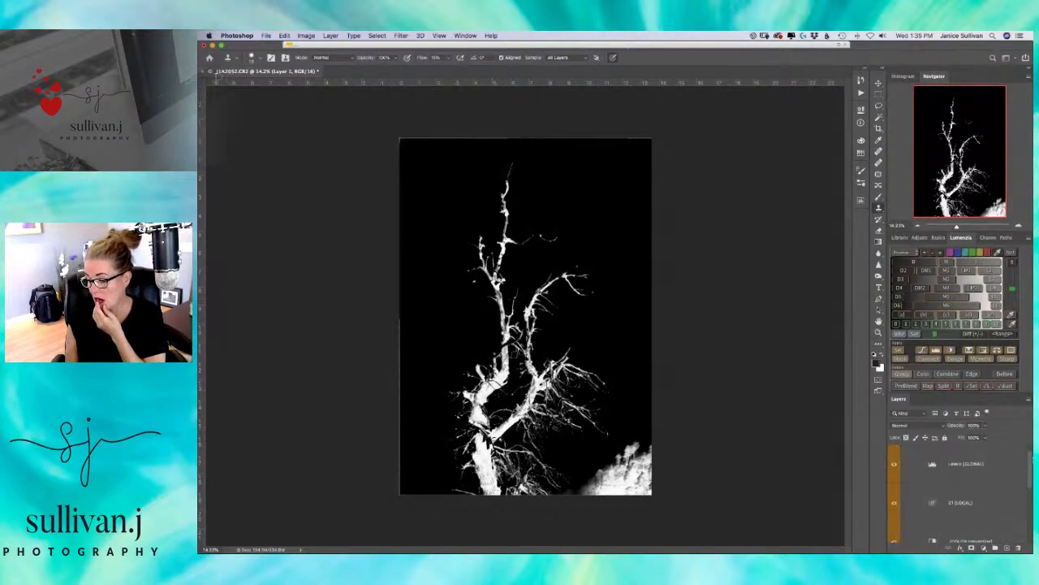
pyautogui.scroll(1, 958, 487)
pyautogui.scroll(-1, 959, 488)
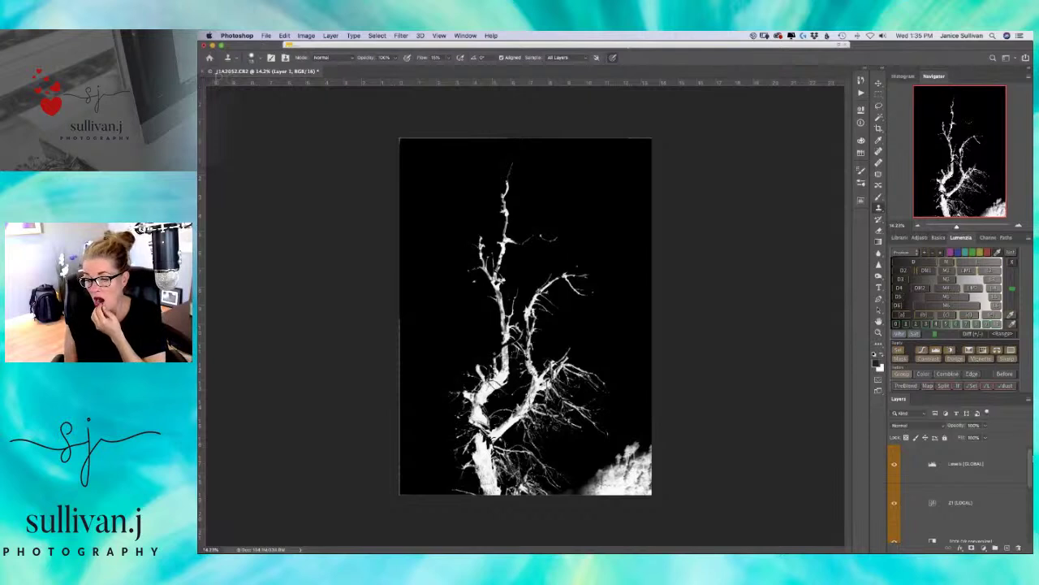
pyautogui.doubleClick(930, 503)
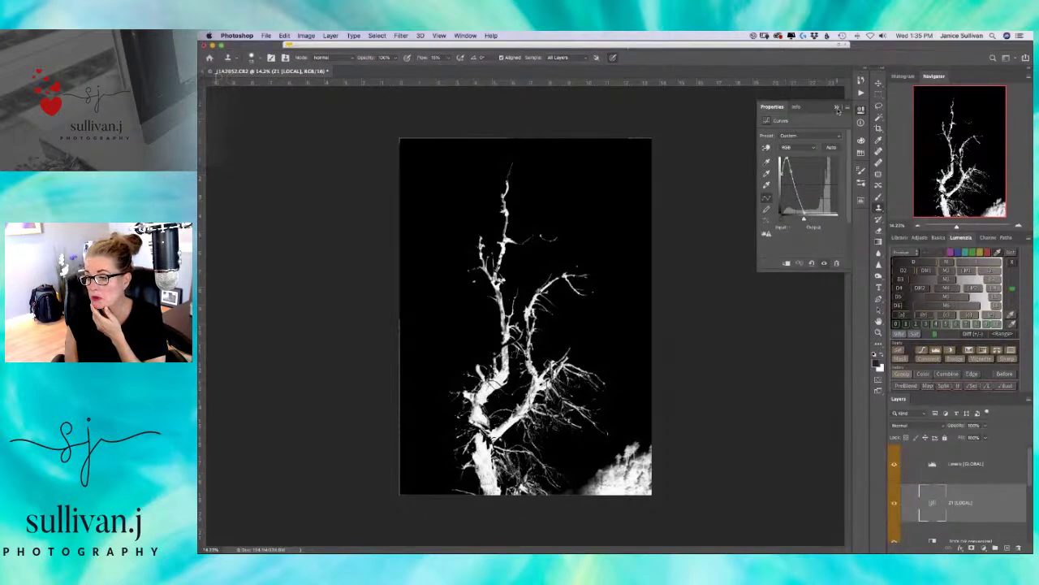
pyautogui.click(837, 107)
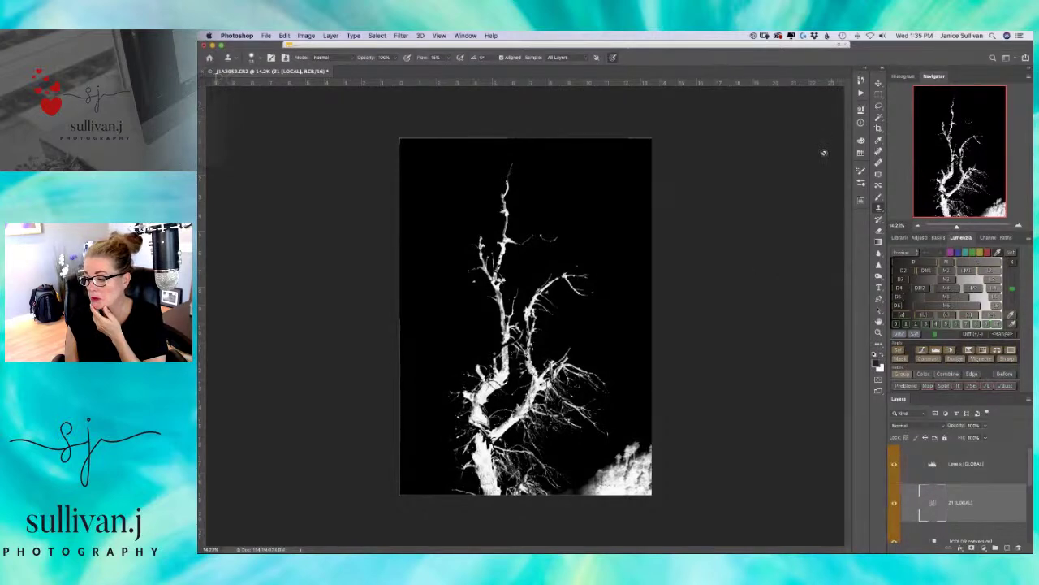
pyautogui.click(934, 464)
pyautogui.doubleClick(933, 464)
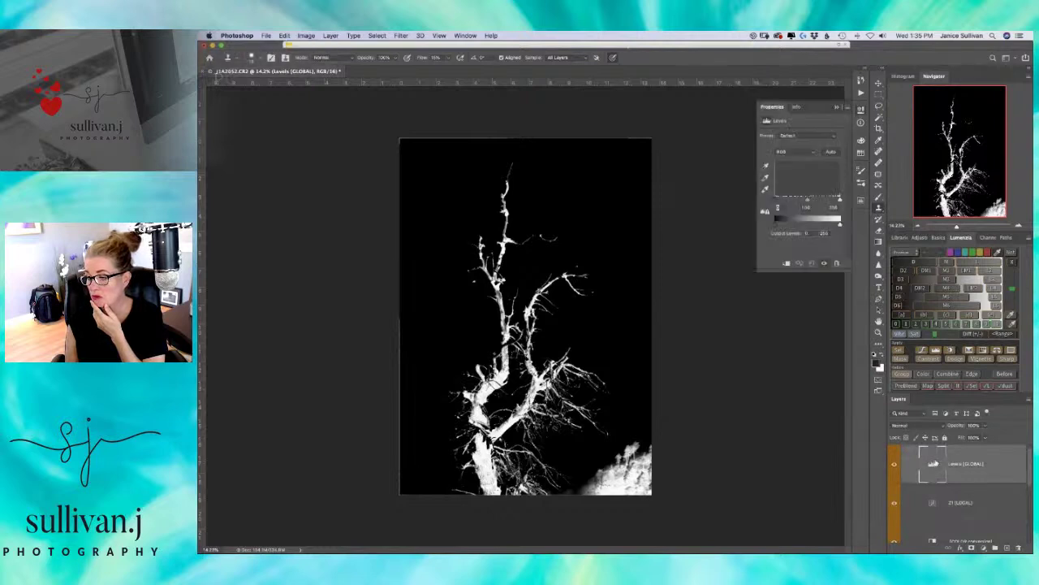
pyautogui.click(838, 108)
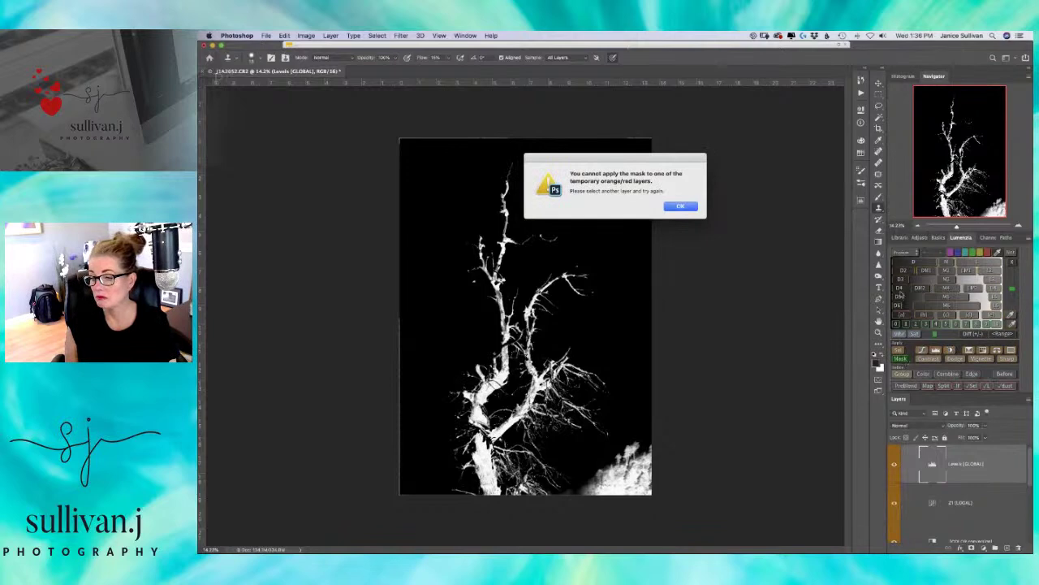
# - Try to apply the luminosity mask to the temporary Levels [GLOBAL] layer and to group that layer
pyautogui.click(693, 207)
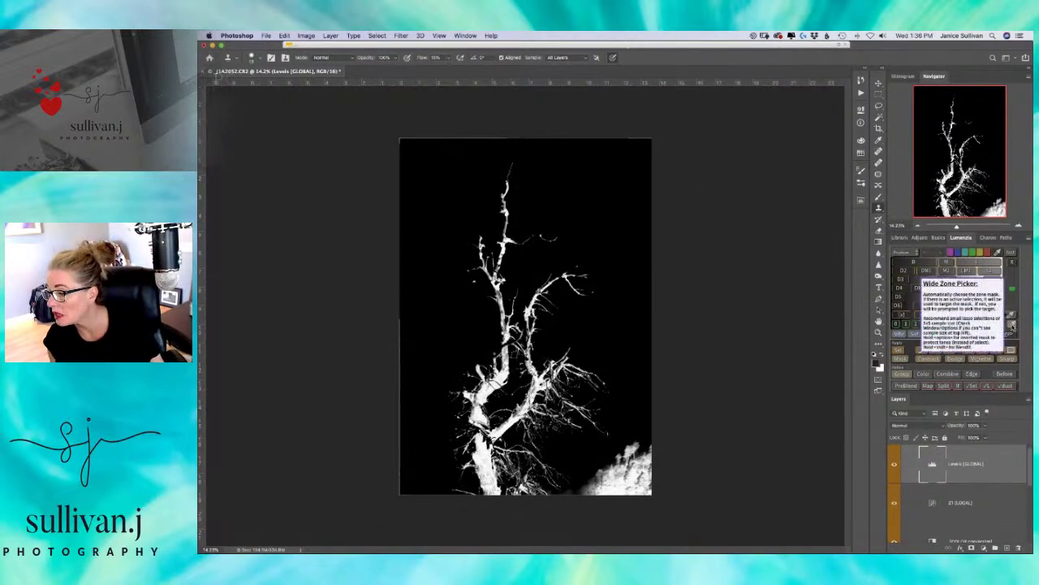
pyautogui.click(926, 375)
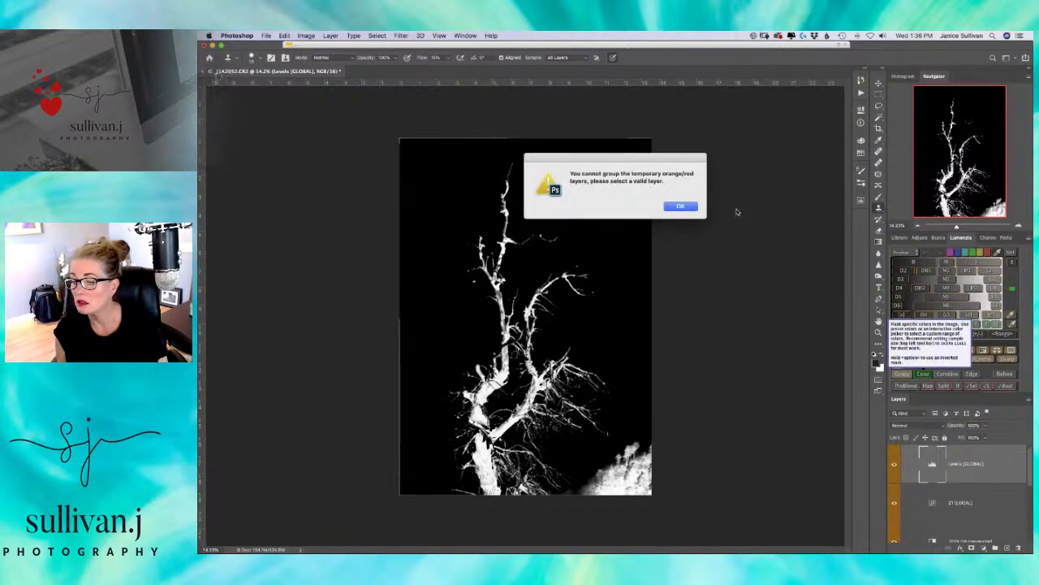
pyautogui.click(695, 208)
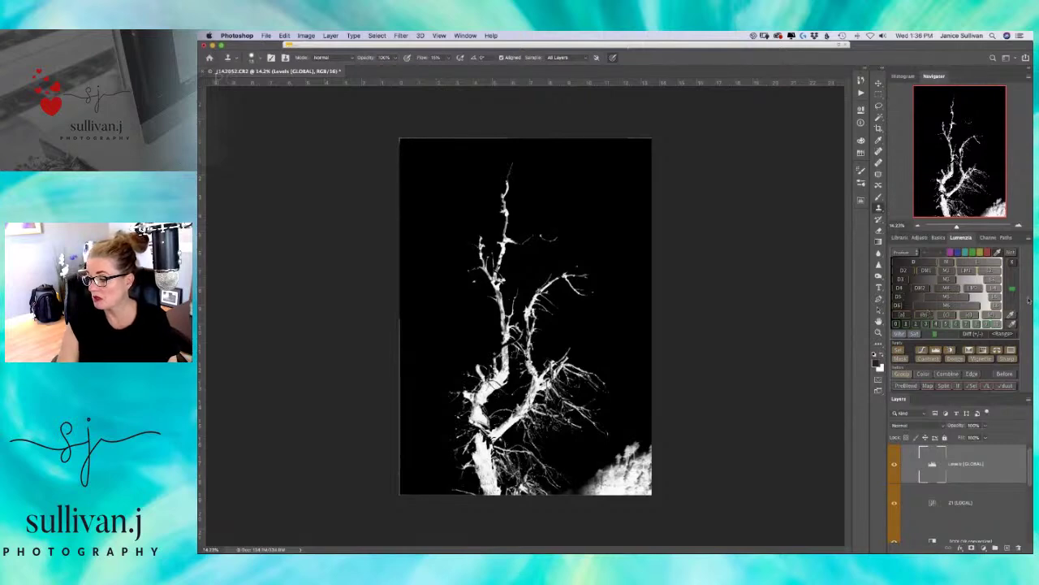
# - Stamp the luminosity mask preview into a new pixel layer above Layer 1
pyautogui.scroll(-3, 966, 467)
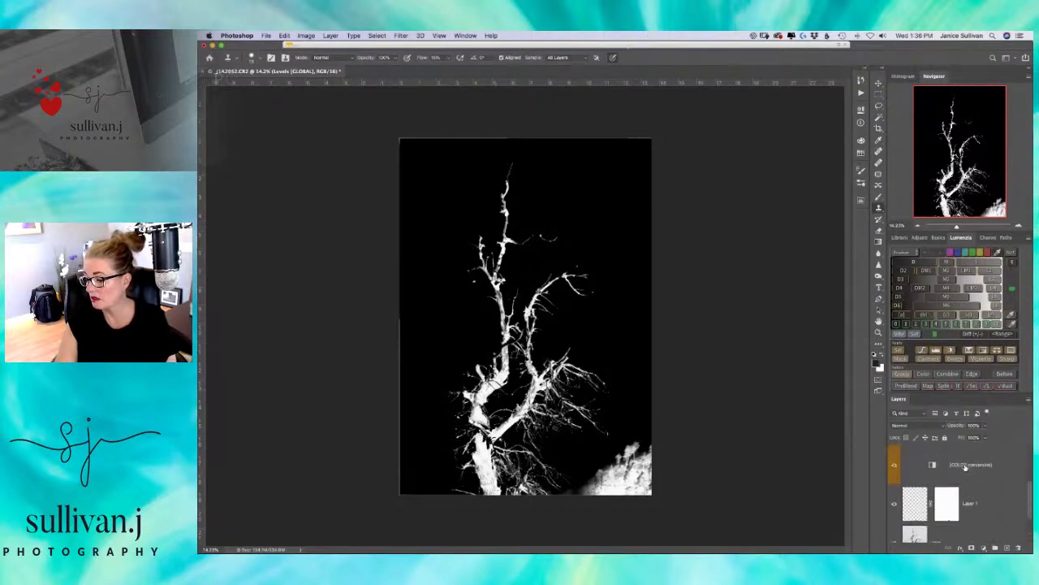
pyautogui.click(922, 510)
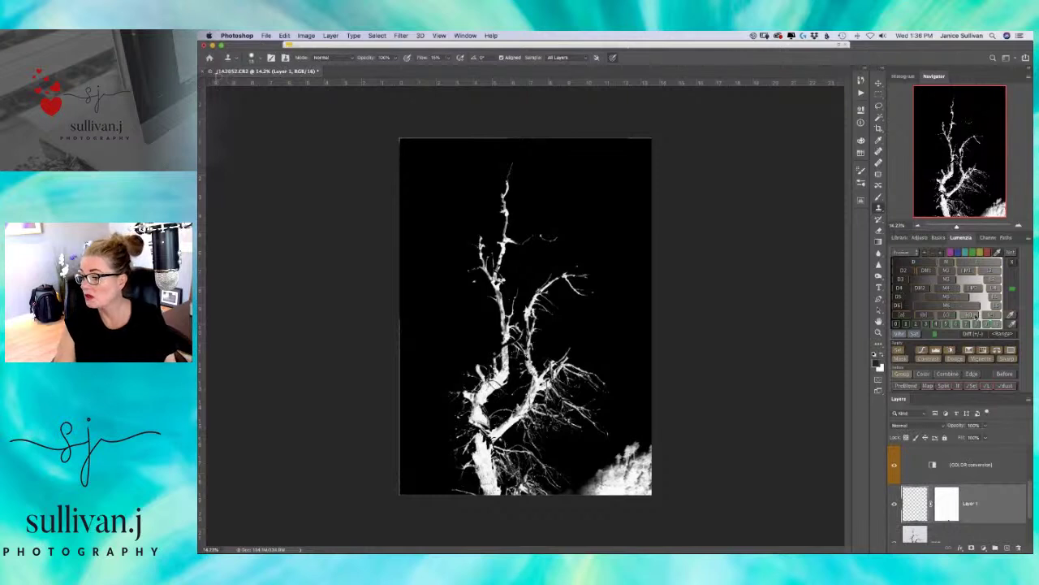
pyautogui.click(940, 238)
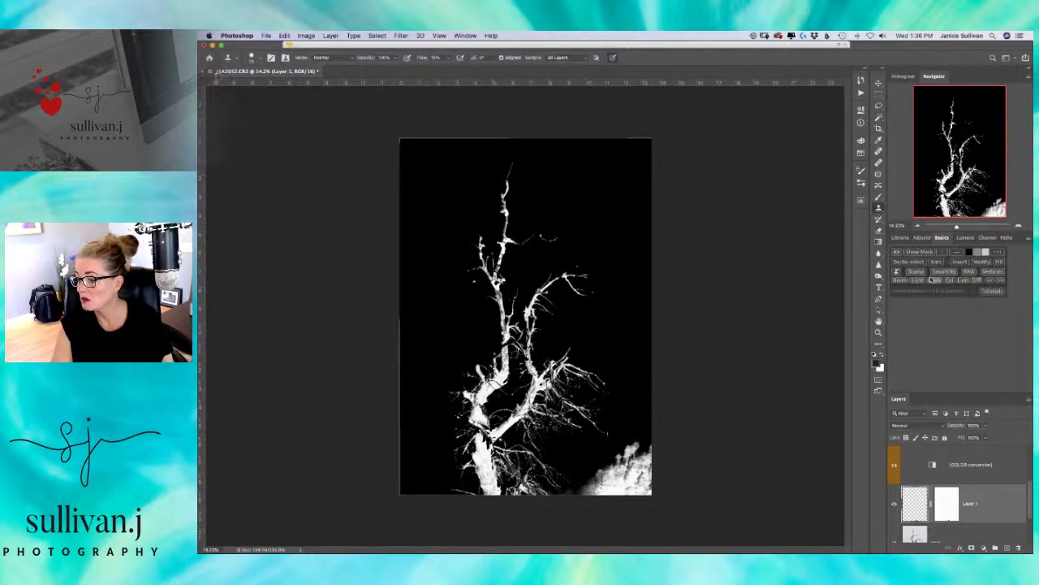
pyautogui.click(918, 273)
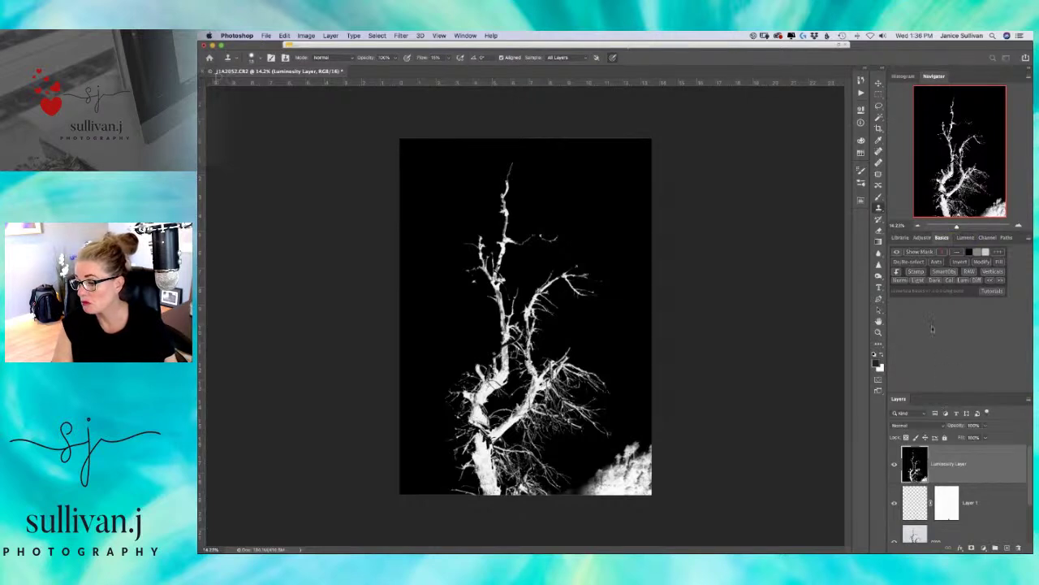
# - Add a Brightness/Contrast adjustment layer on top and delete the black-and-white Luminosity Layer beneath it
pyautogui.click(924, 237)
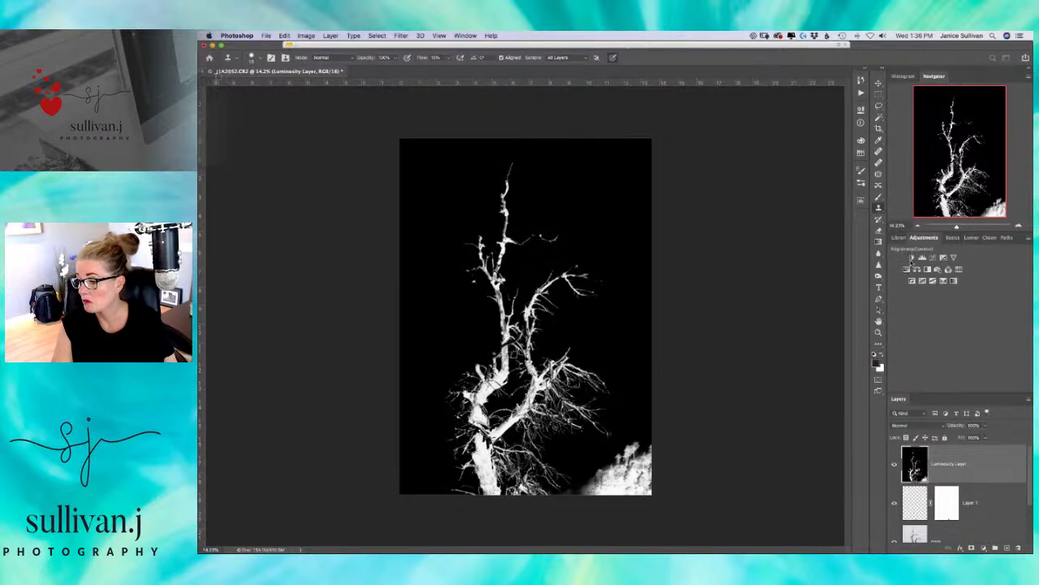
pyautogui.click(912, 256)
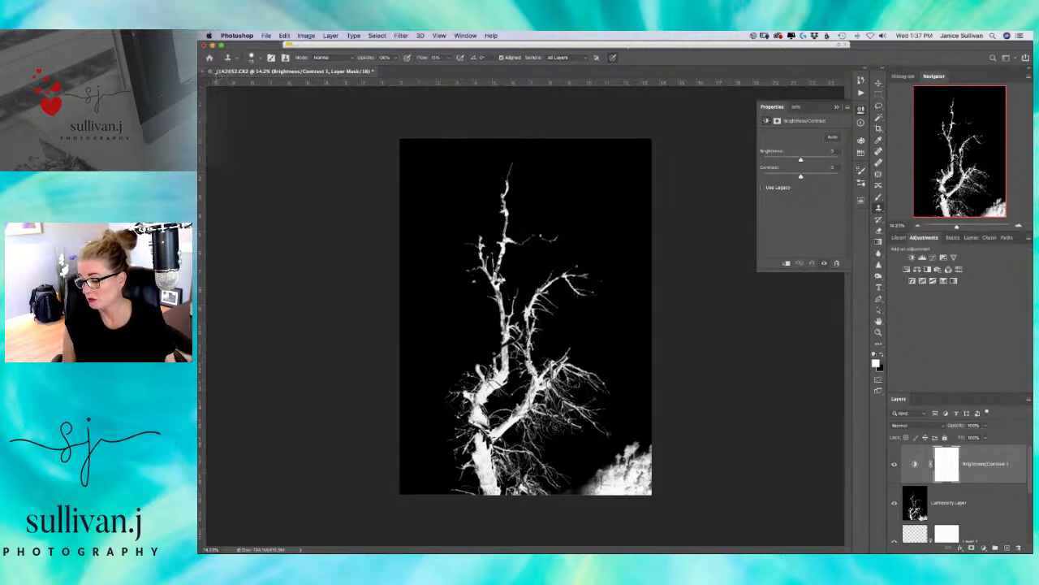
pyautogui.click(916, 508)
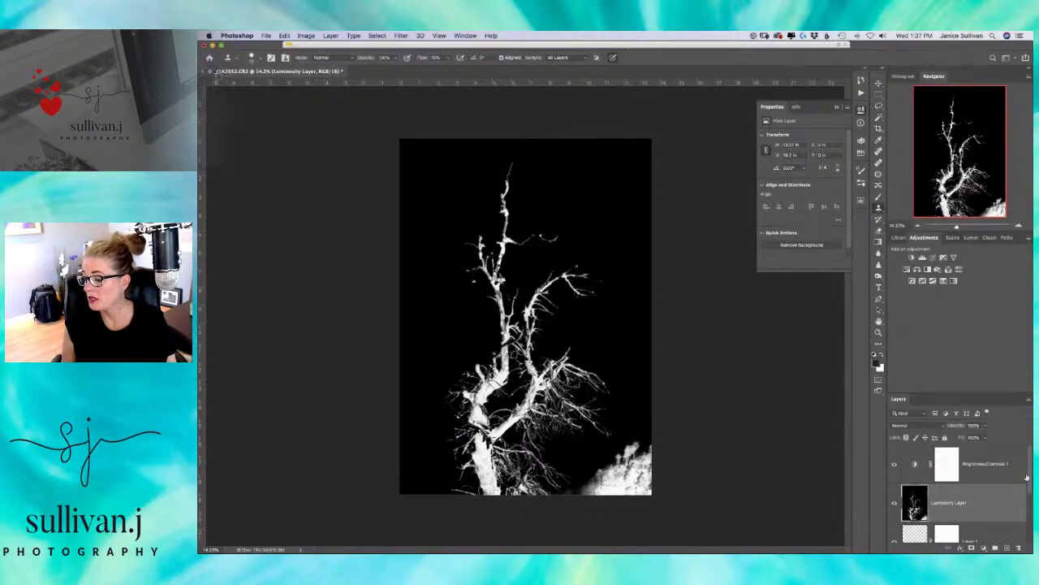
pyautogui.moveTo(1031, 476); pyautogui.dragTo(1030, 505)
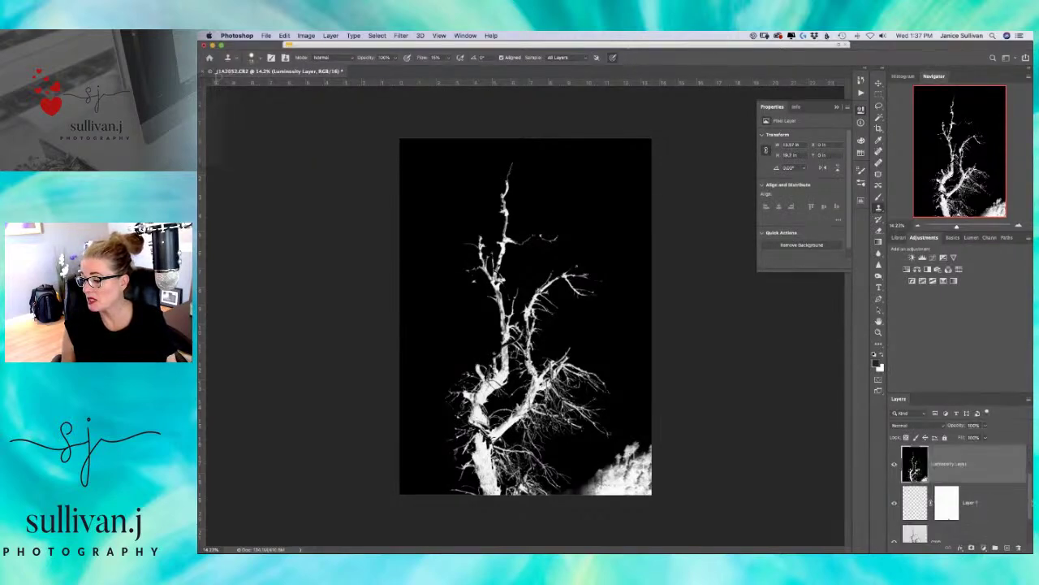
pyautogui.moveTo(916, 471); pyautogui.dragTo(943, 470)
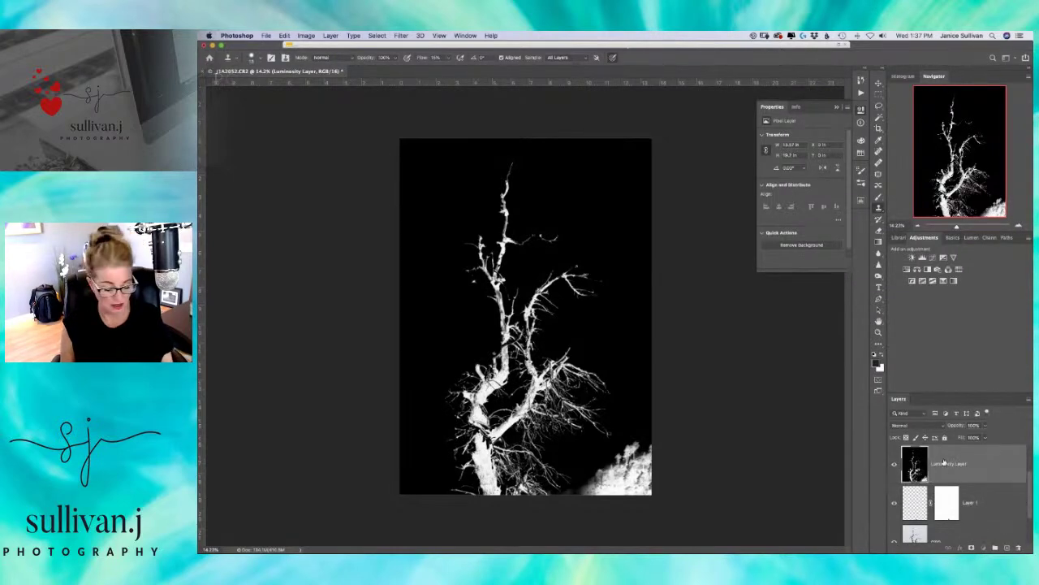
pyautogui.press('BackSpace')
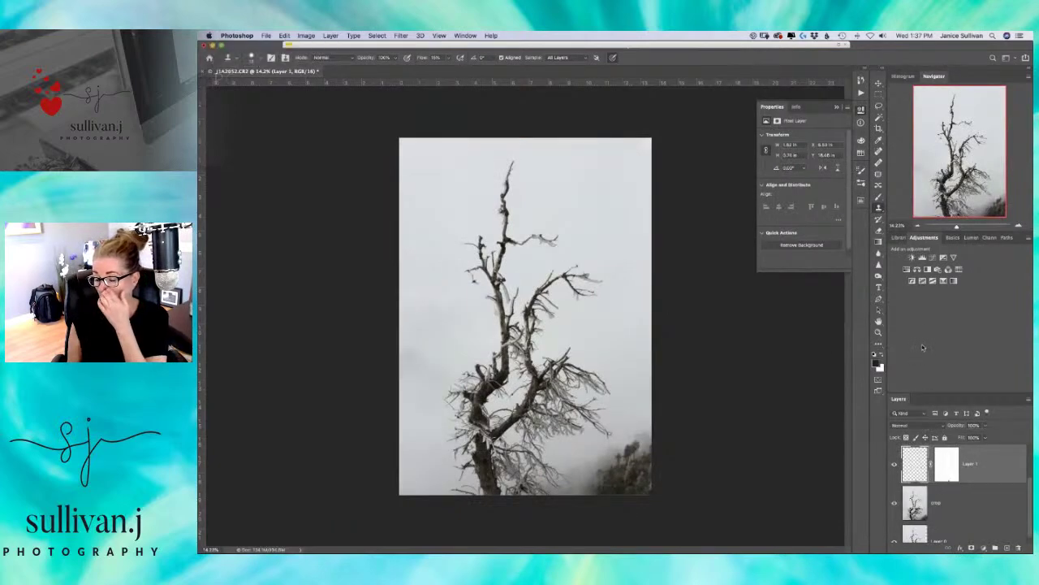
# - Stamp all visible layers into a new layer on top and convert that Stamp layer to a smart object
pyautogui.click(961, 237)
pyautogui.click(917, 273)
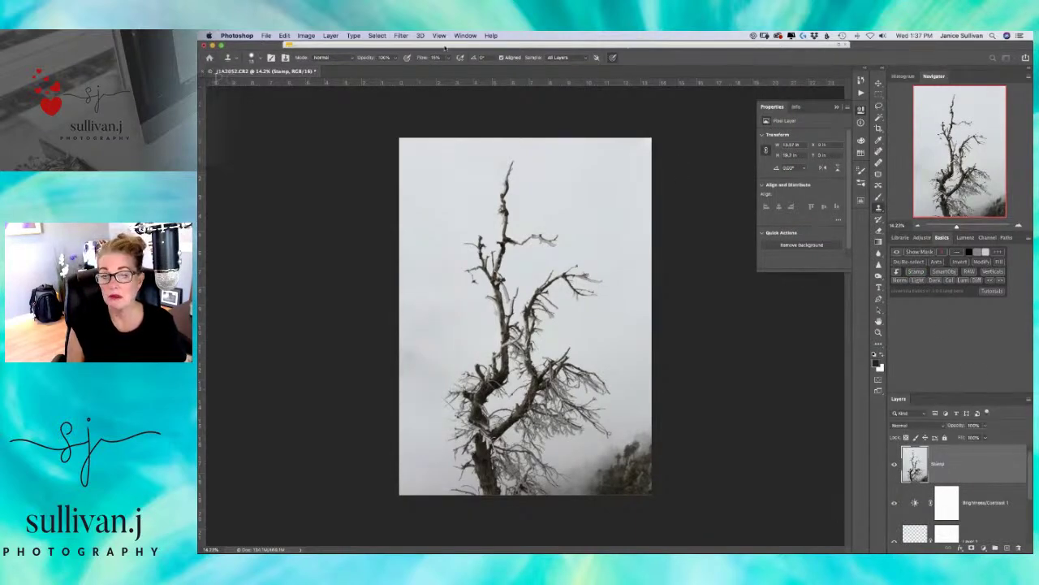
pyautogui.click(401, 36)
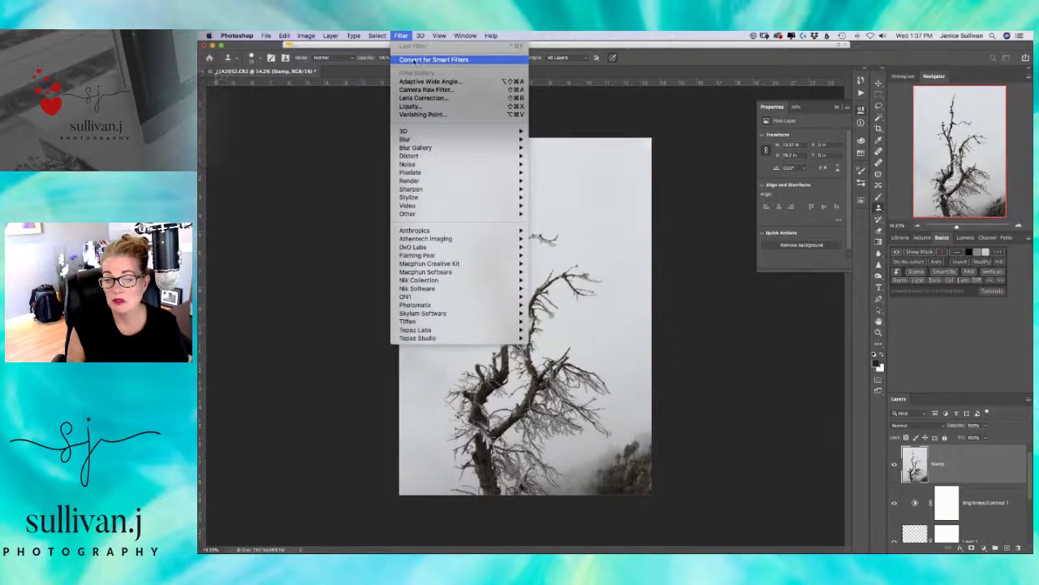
pyautogui.moveTo(330, 35)
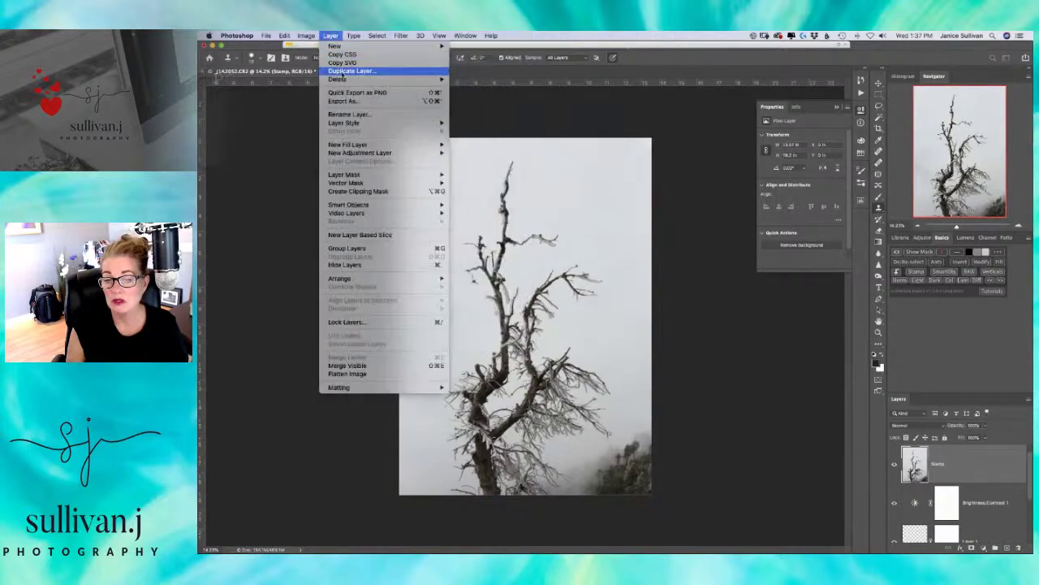
pyautogui.moveTo(344, 80)
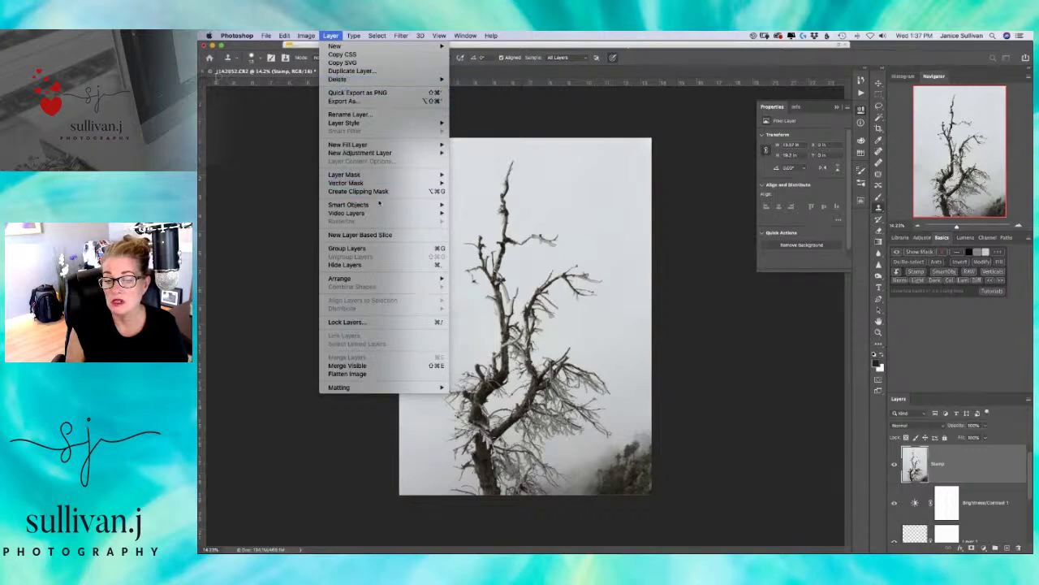
pyautogui.moveTo(386, 204)
pyautogui.click(475, 205)
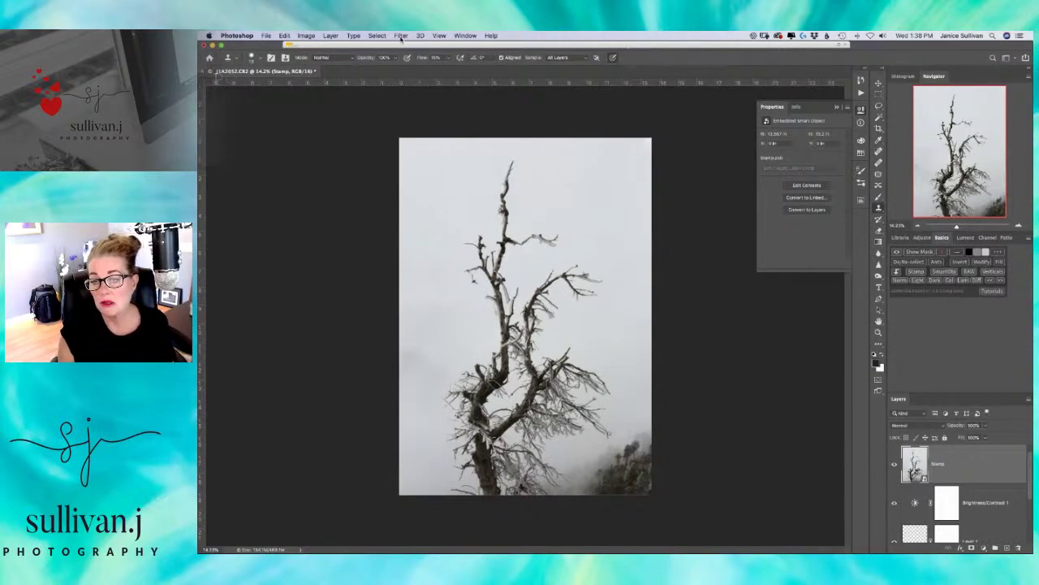
# - Open the Camera Raw Filter on the Stamp smart object and raise Shadows to +75
pyautogui.click(400, 37)
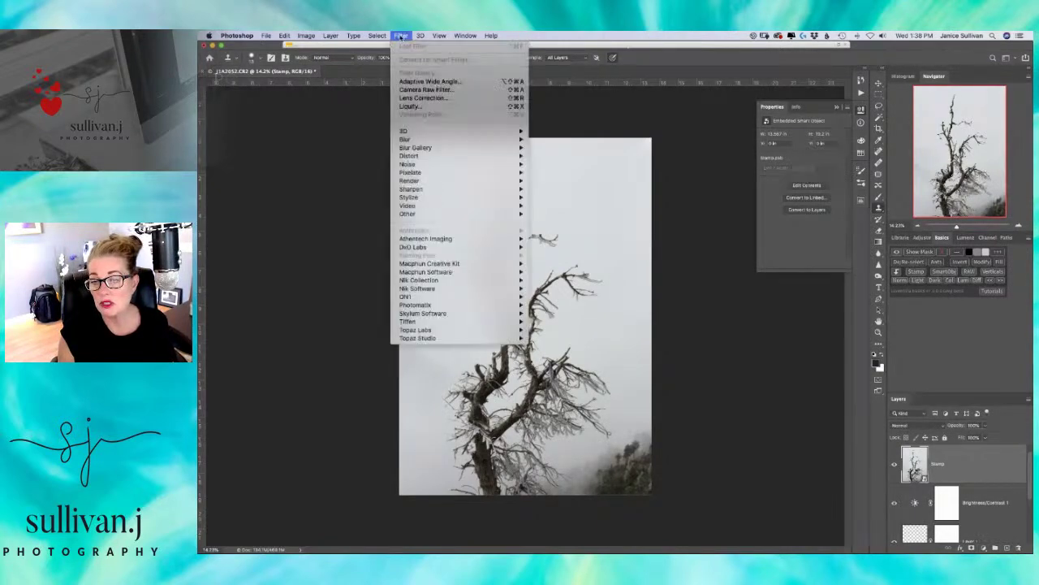
pyautogui.click(431, 90)
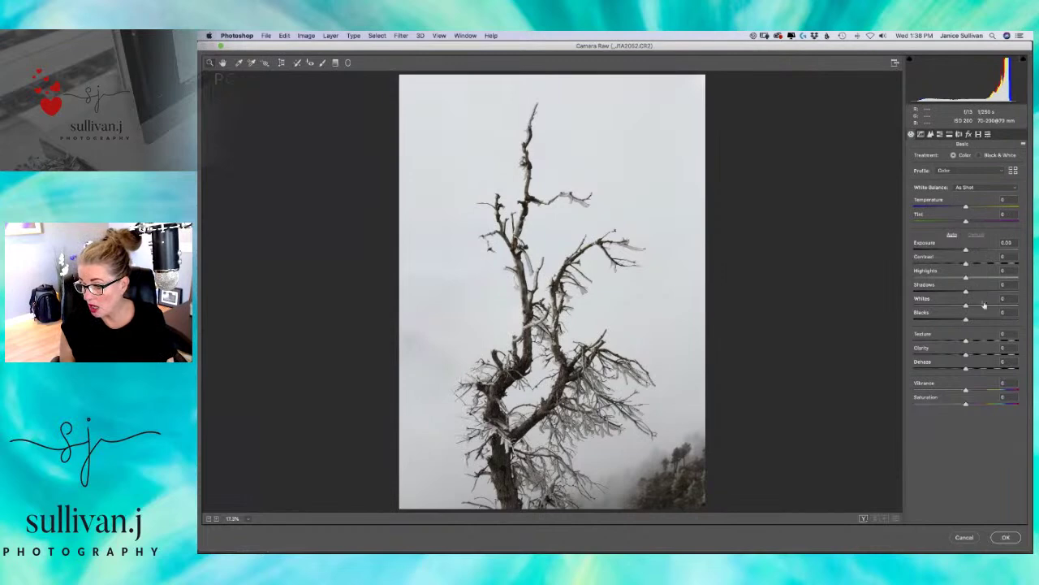
pyautogui.moveTo(966, 290); pyautogui.dragTo(998, 284)
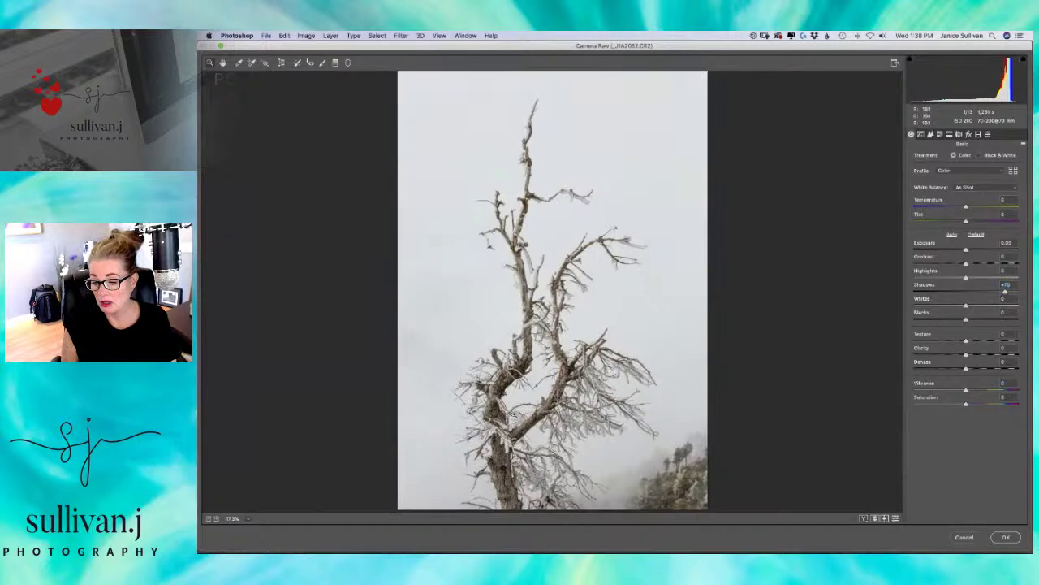
# - Examine the lifted shadows in close-up from the trunk base to the treetop, ending with the whole photo fitted in view
pyautogui.click(516, 420)
pyautogui.click(504, 421)
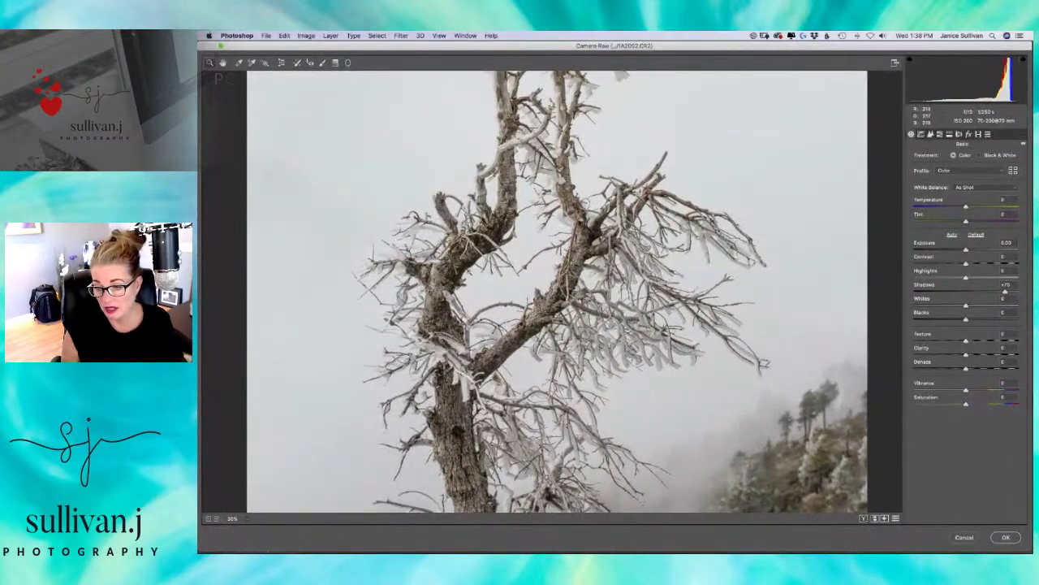
pyautogui.click(540, 313)
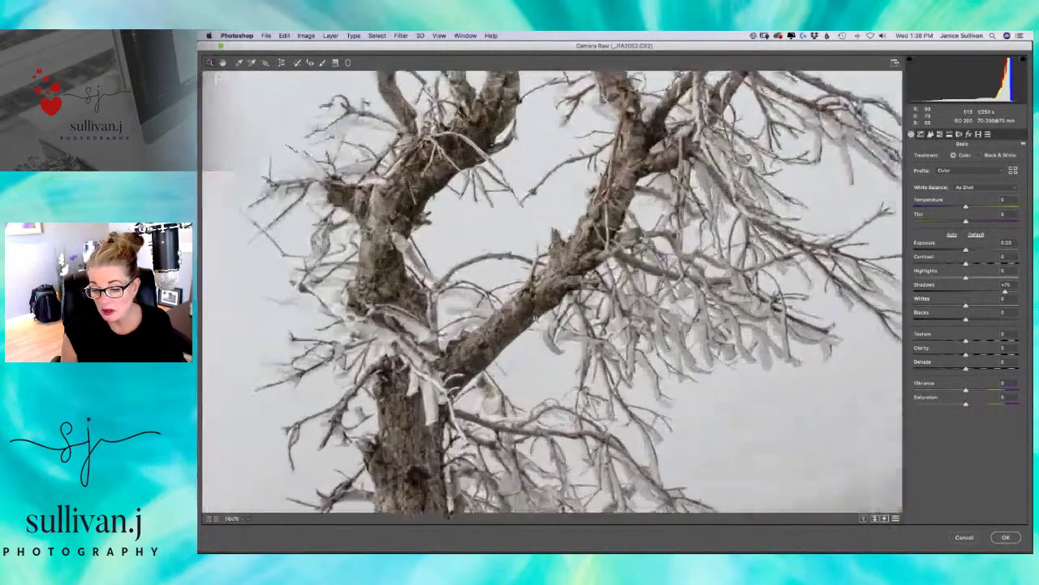
pyautogui.click(520, 319)
pyautogui.moveTo(512, 258); pyautogui.dragTo(605, 203)
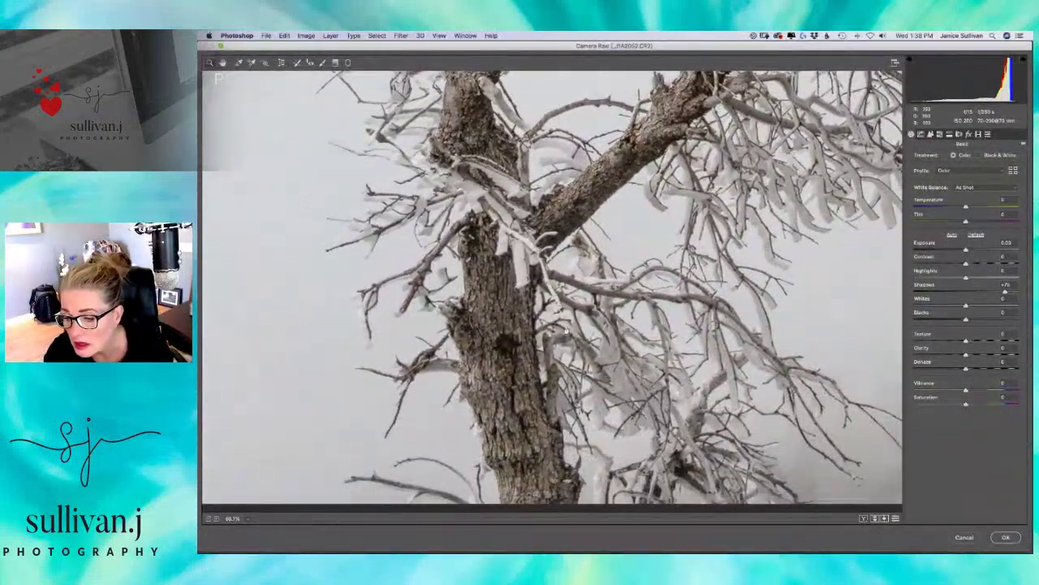
pyautogui.moveTo(591, 105); pyautogui.dragTo(584, 340)
pyautogui.moveTo(589, 246); pyautogui.dragTo(590, 317)
pyautogui.moveTo(590, 195); pyautogui.dragTo(596, 286)
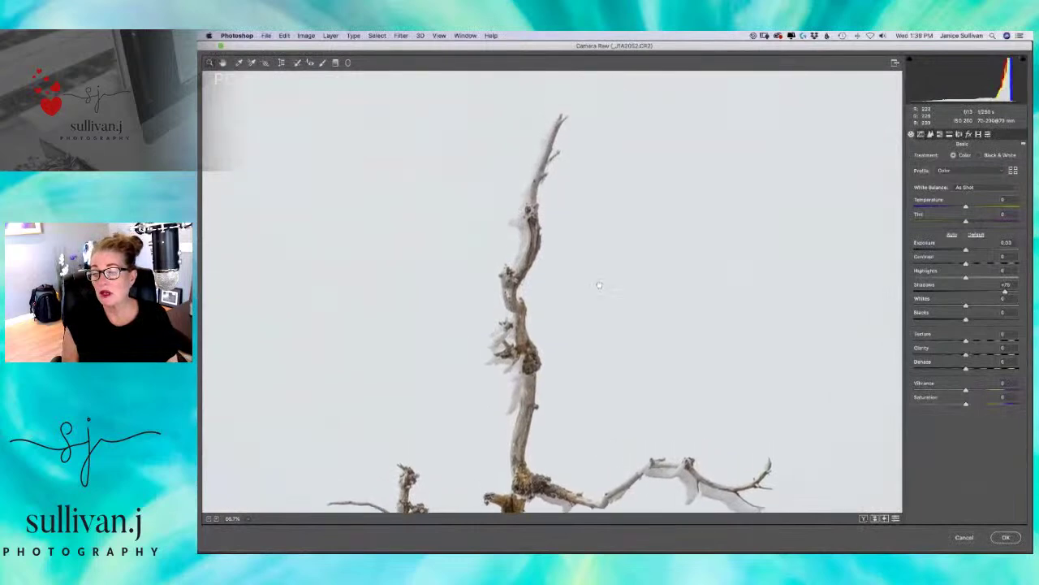
pyautogui.keyDown('super'); pyautogui.click(592, 279); pyautogui.keyUp('super')
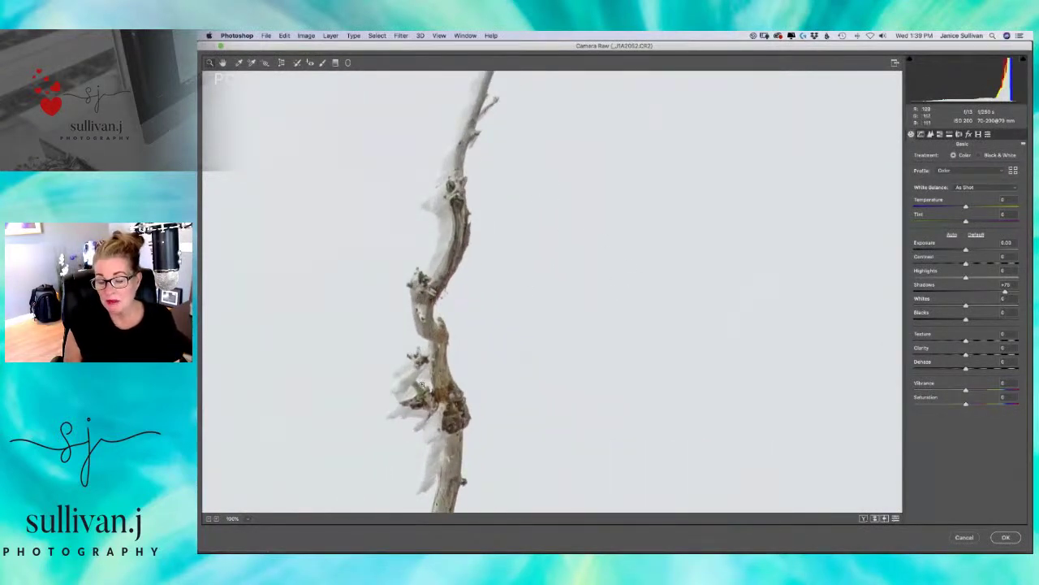
pyautogui.click(249, 522)
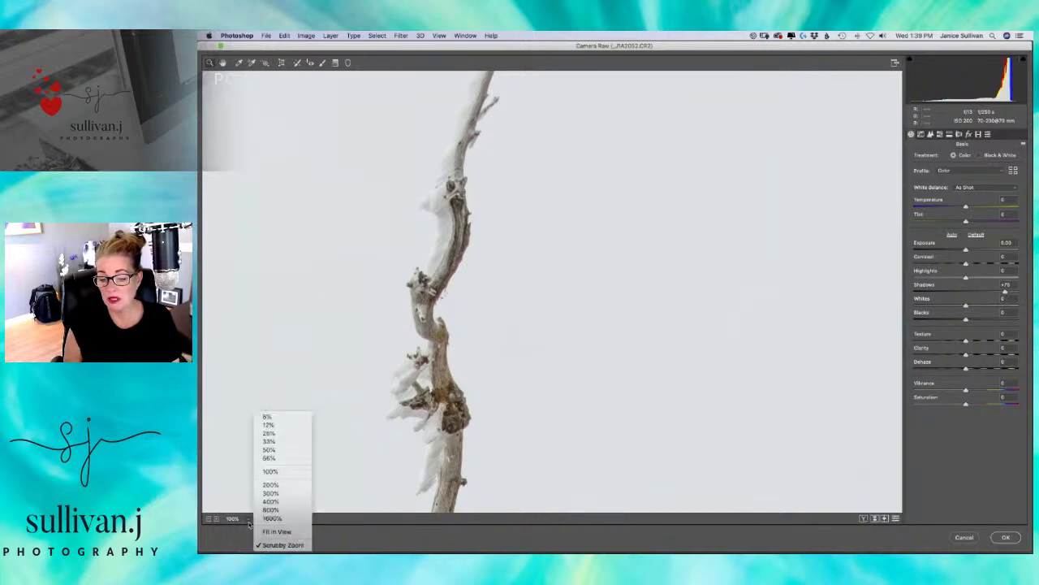
pyautogui.click(273, 532)
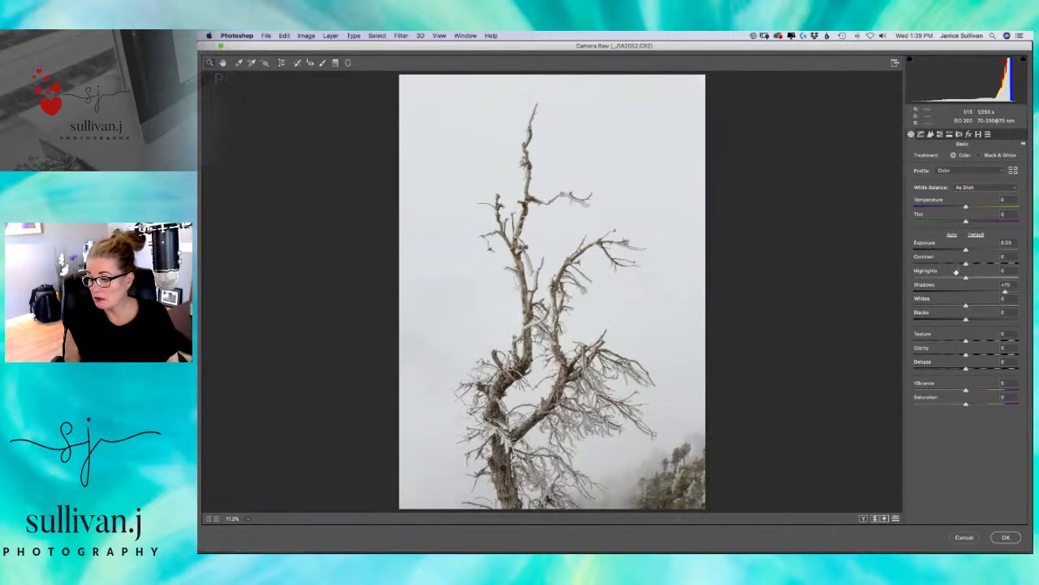
# - Raise the photo's Contrast to about +13 in the Camera Raw Filter
pyautogui.moveTo(968, 264); pyautogui.dragTo(972, 263)
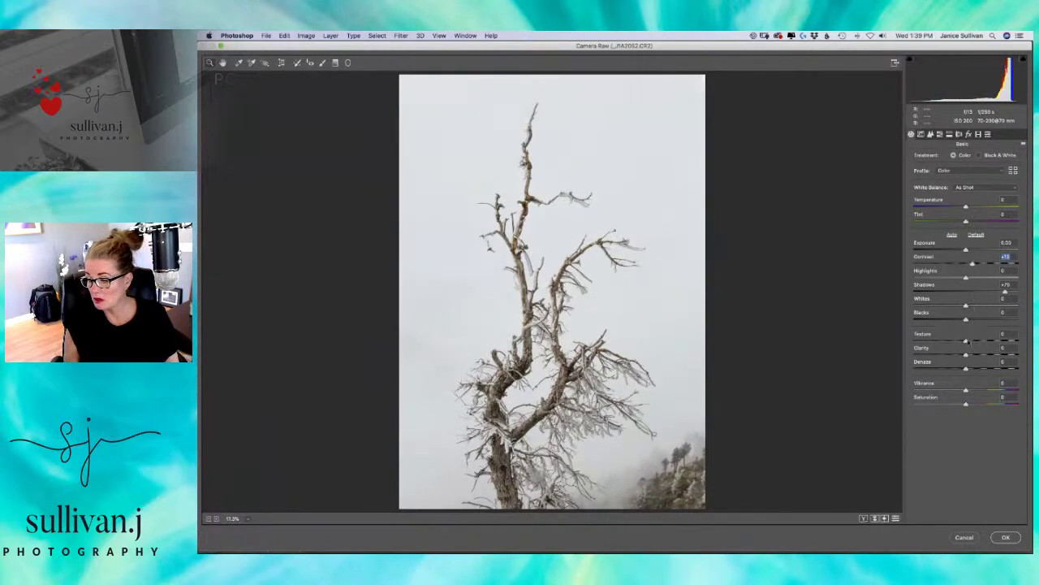
# - Raise Texture to +9 in the Camera Raw Filter and check the trunk's bark at 100% zoom
pyautogui.moveTo(974, 341); pyautogui.dragTo(971, 340)
pyautogui.click(970, 340)
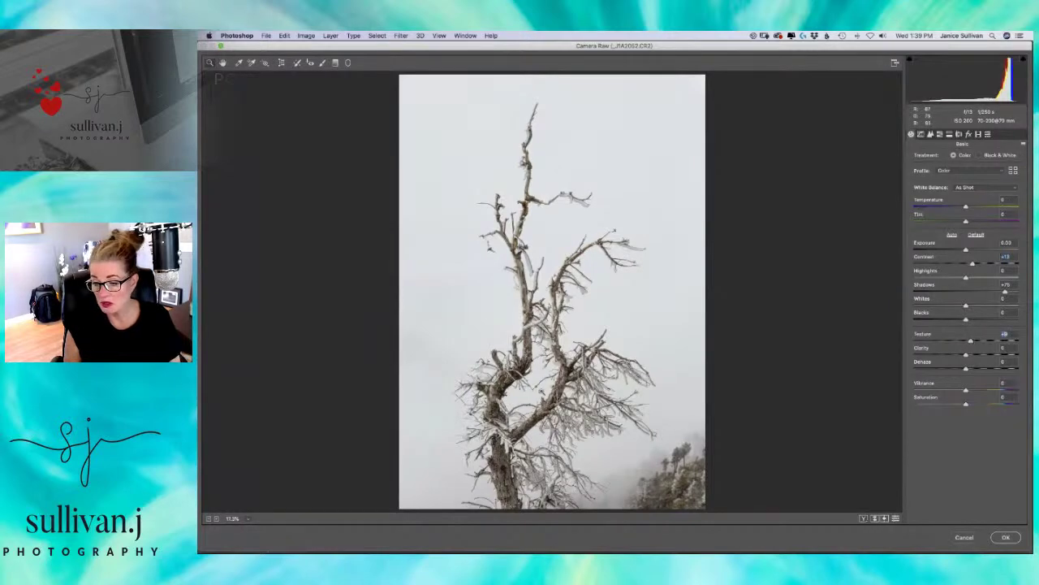
pyautogui.press('super+equal')
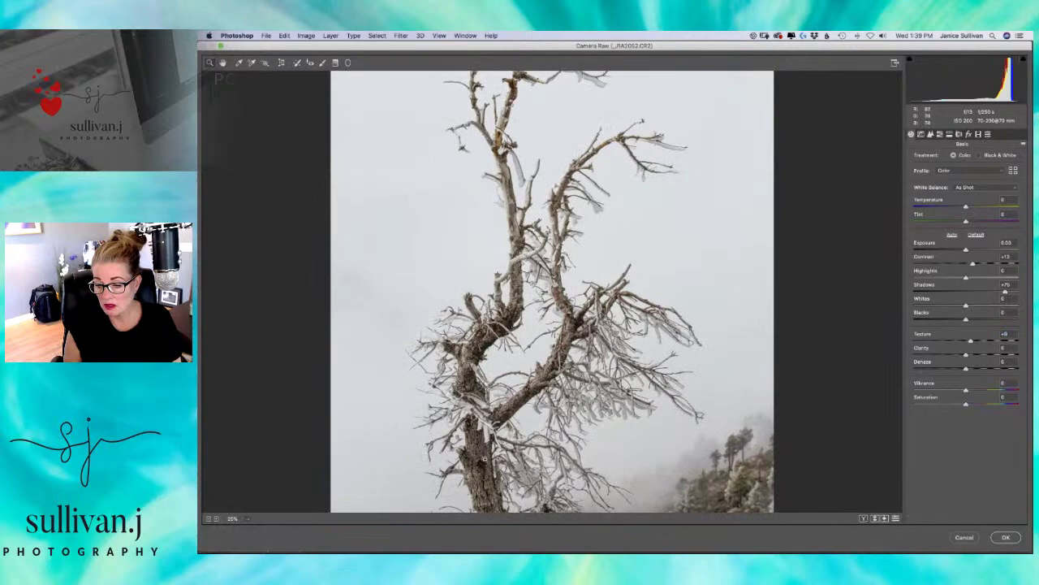
pyautogui.press('super+equal')
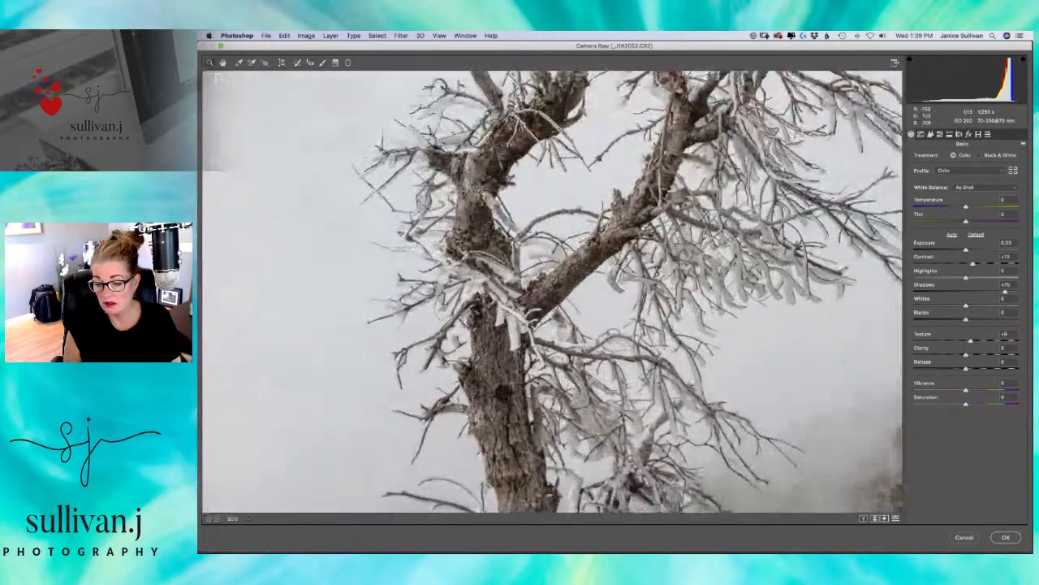
pyautogui.press('super+equal')
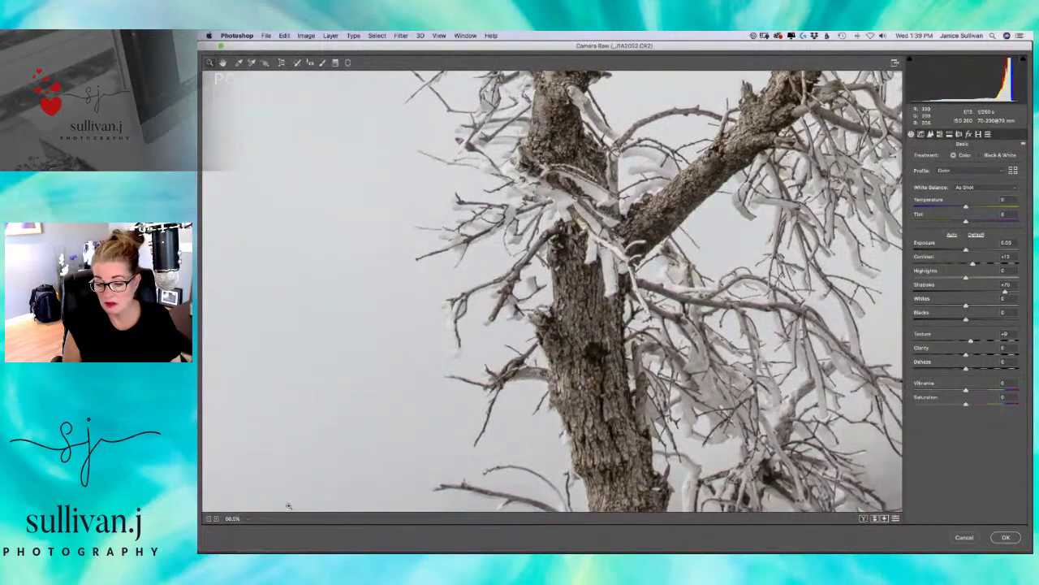
pyautogui.click(247, 519)
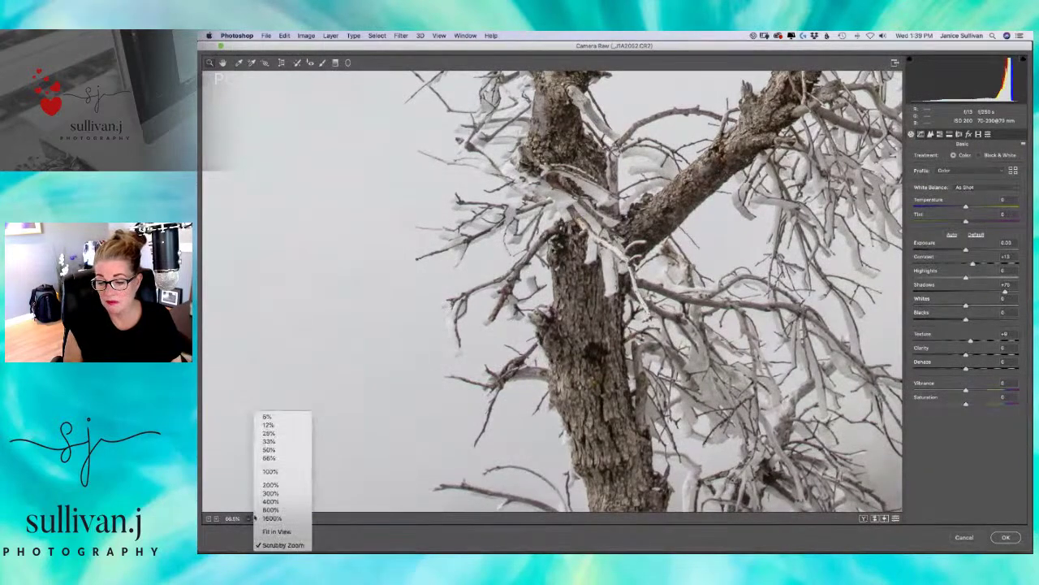
pyautogui.click(282, 471)
pyautogui.moveTo(623, 283); pyautogui.dragTo(552, 193)
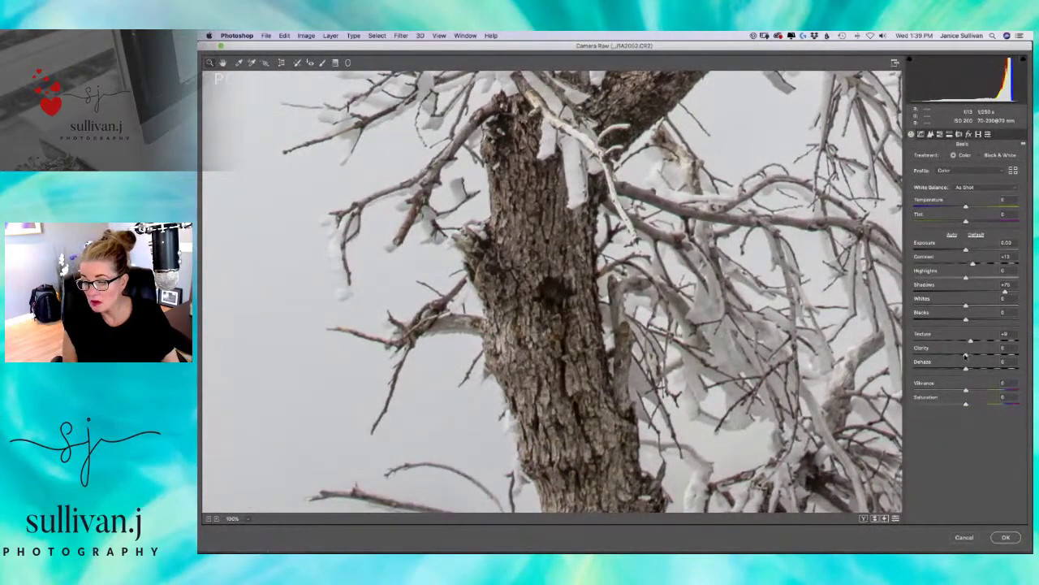
# - Set Vibrance to +6 and Saturation to about +16, and apply the Camera Raw Filter to the Stamp smart object
pyautogui.moveTo(966, 355); pyautogui.dragTo(960, 355)
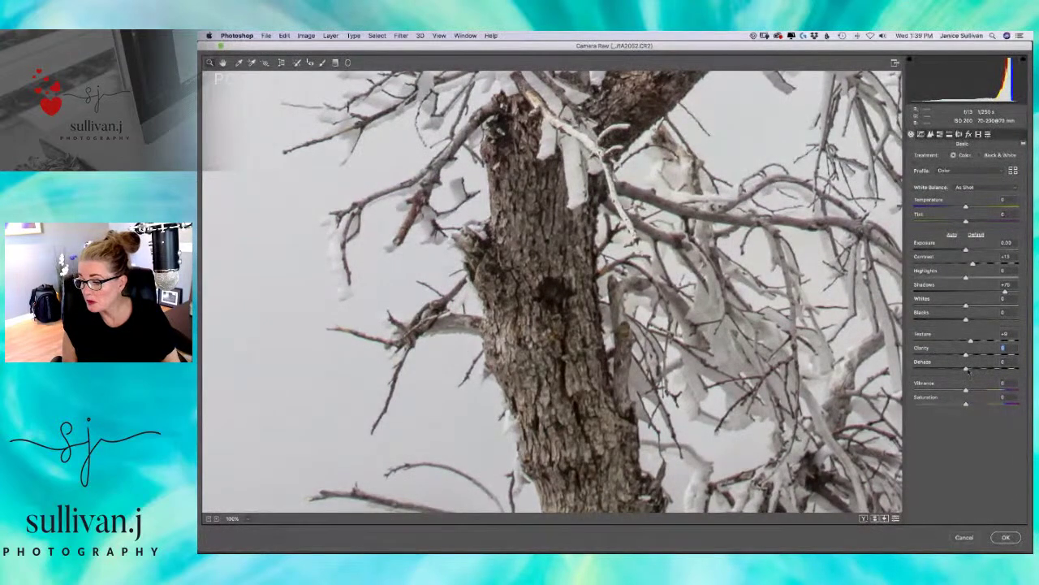
pyautogui.moveTo(967, 370); pyautogui.dragTo(971, 392)
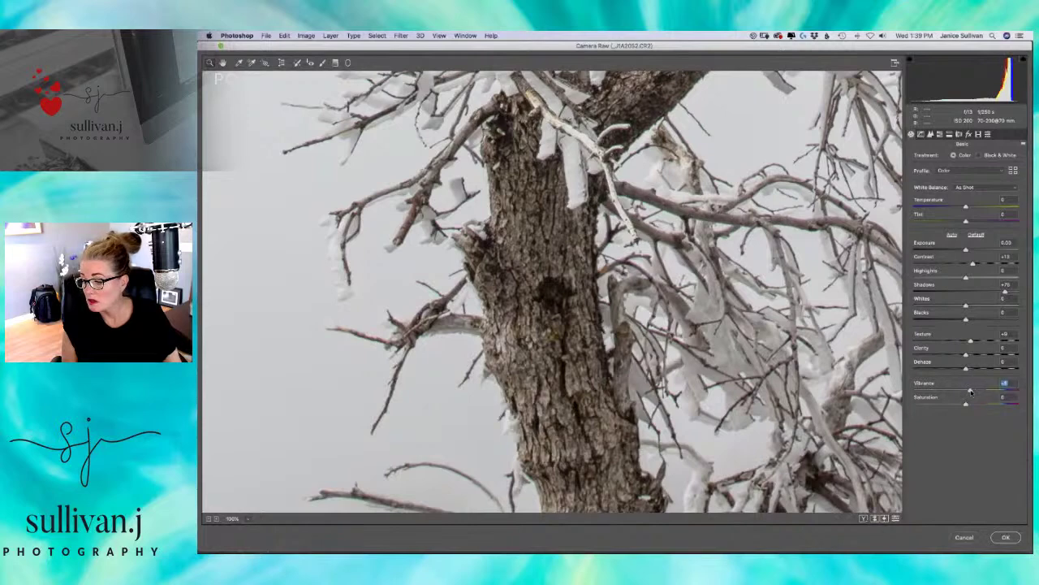
pyautogui.moveTo(974, 404); pyautogui.dragTo(974, 403)
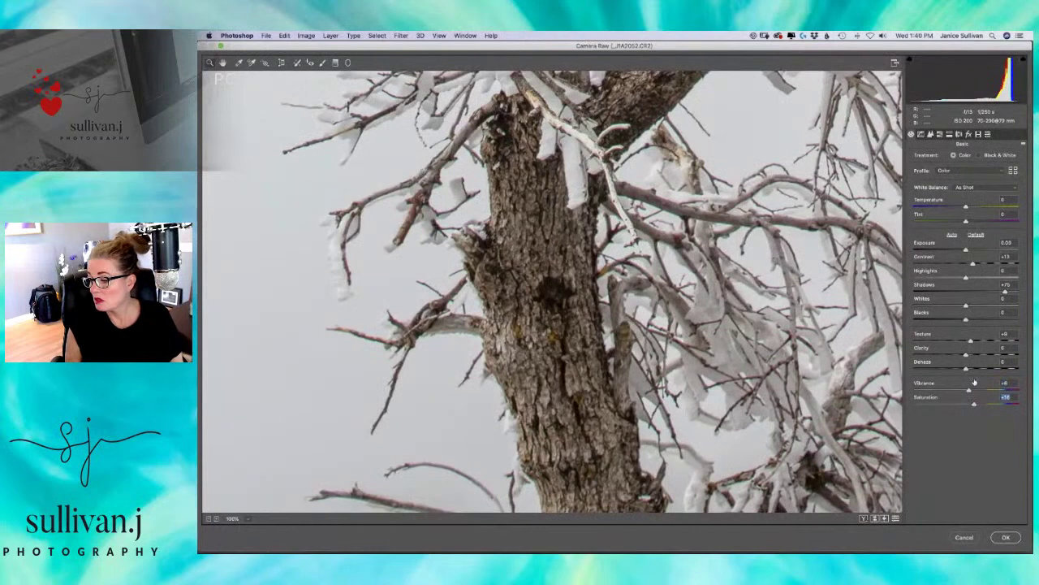
pyautogui.click(970, 391)
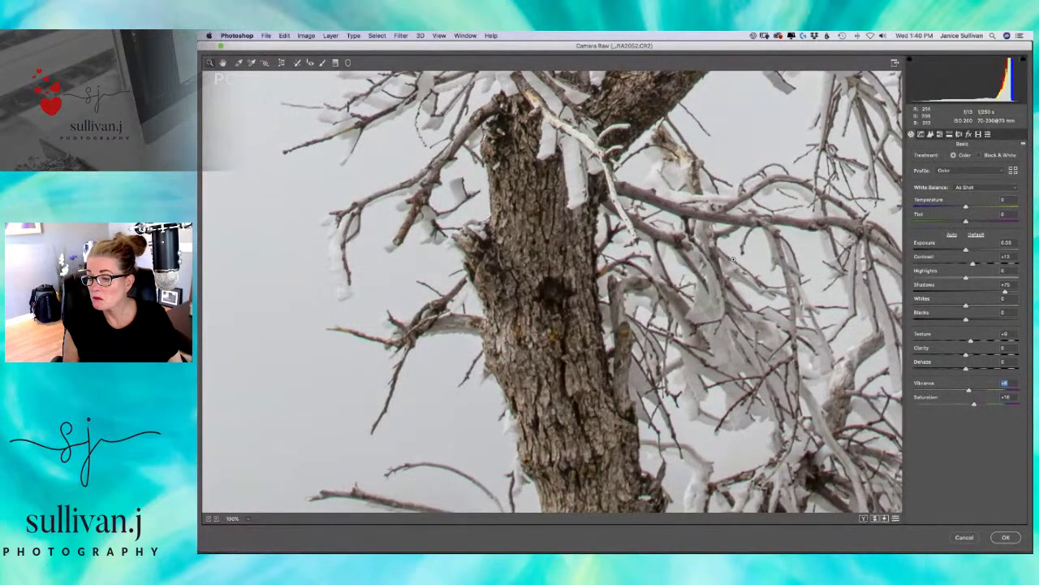
pyautogui.click(248, 521)
pyautogui.click(307, 555)
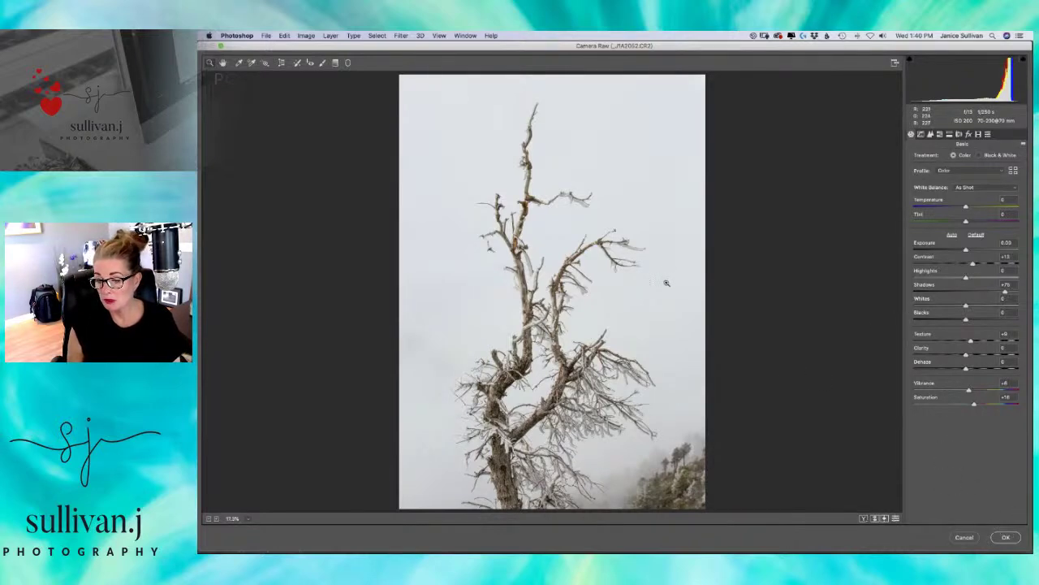
pyautogui.click(1006, 537)
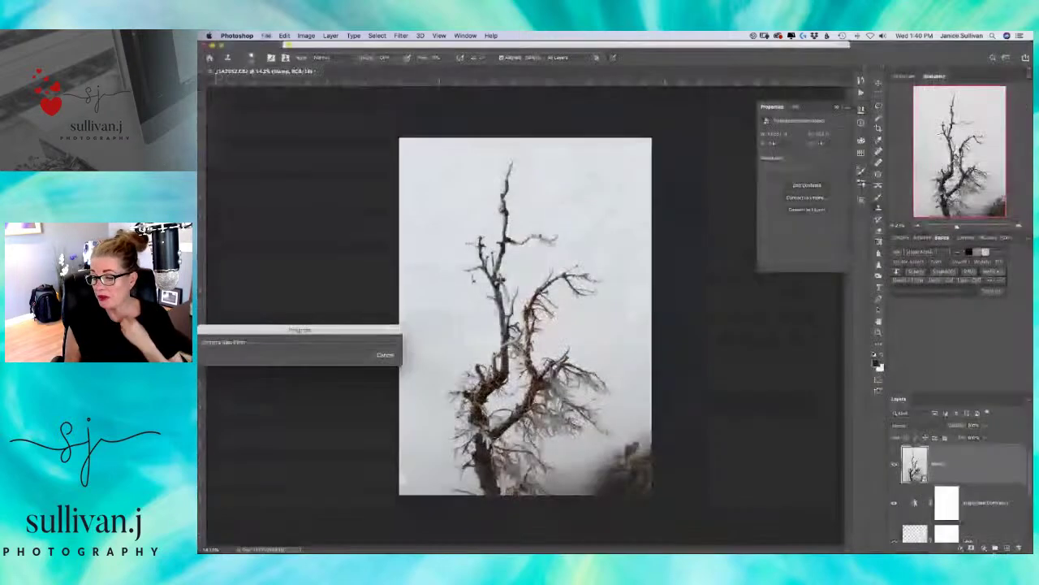
# - Compare the photo with and without the Stamp layer, first as a whole and in close-up at the trunk base
pyautogui.click(893, 463)
pyautogui.click(893, 463)
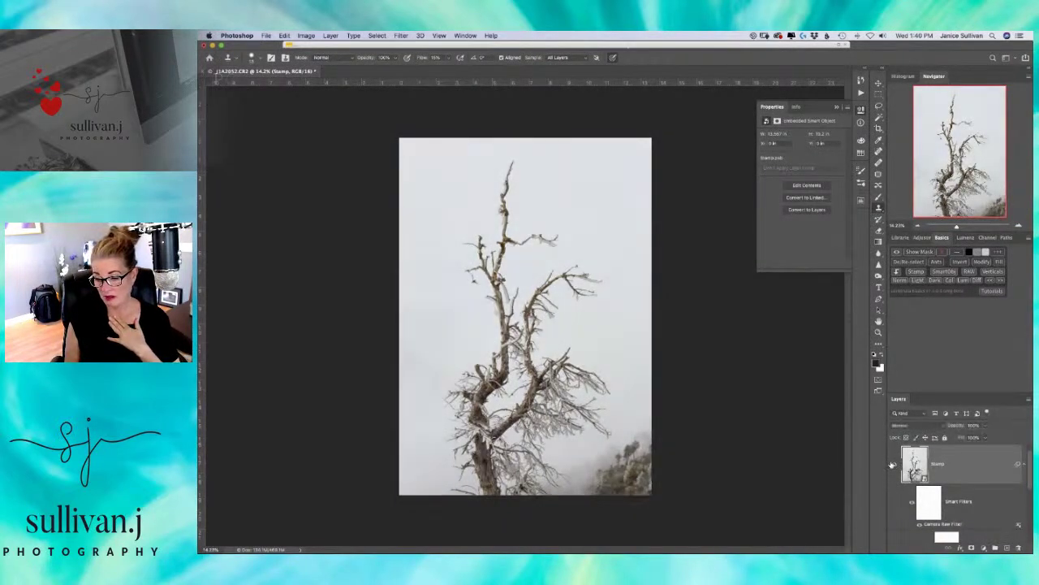
pyautogui.click(893, 464)
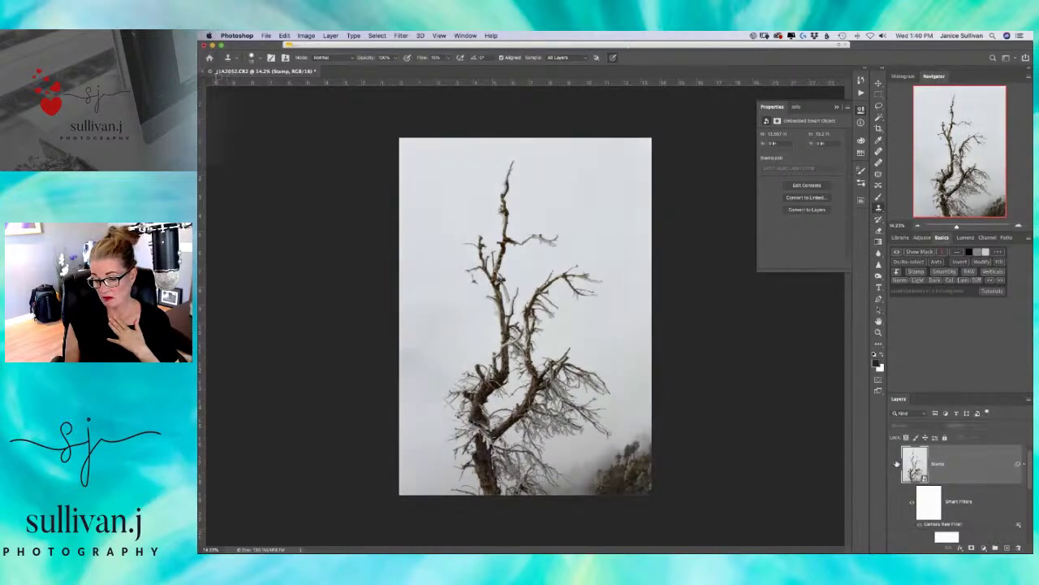
pyautogui.click(837, 108)
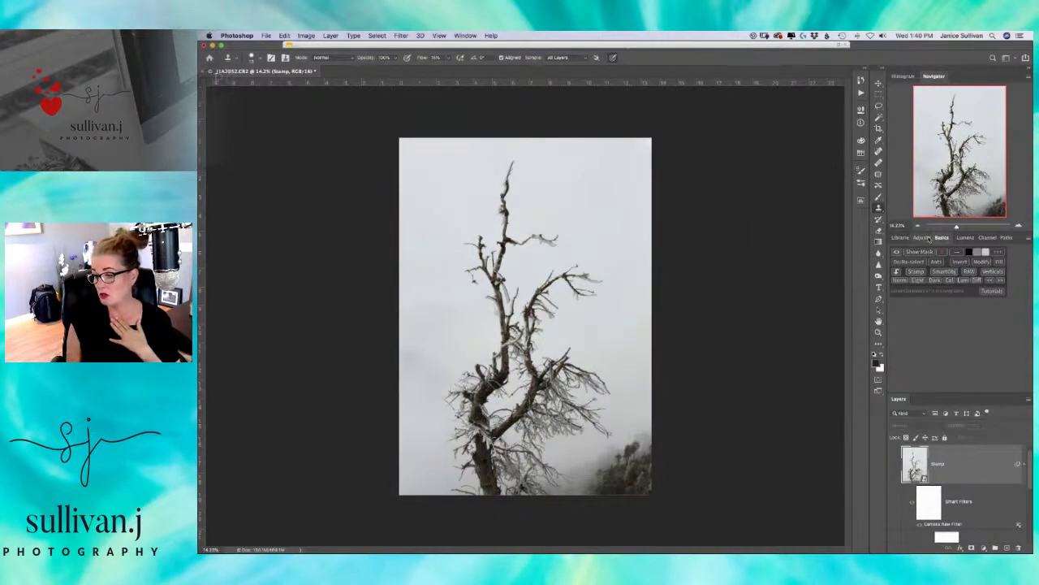
pyautogui.moveTo(957, 228); pyautogui.dragTo(966, 228)
pyautogui.scroll(-10, 661, 342)
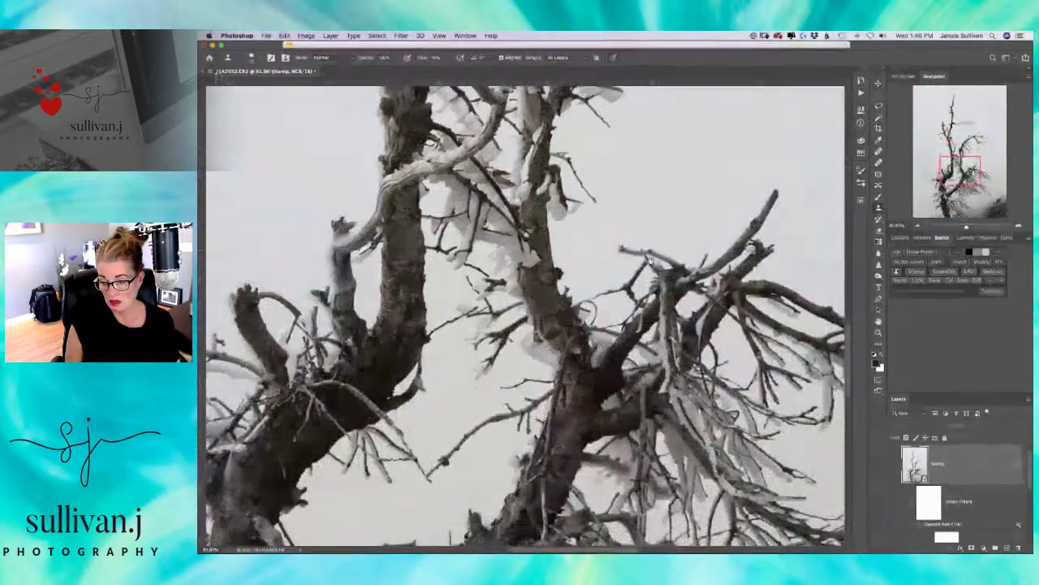
pyautogui.scroll(-5, 725, 359)
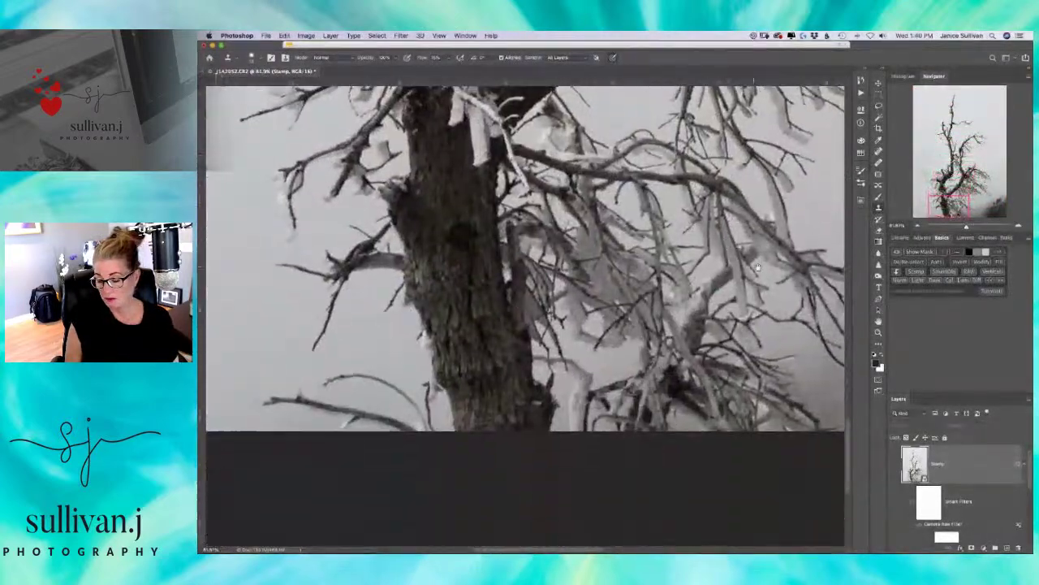
pyautogui.click(896, 465)
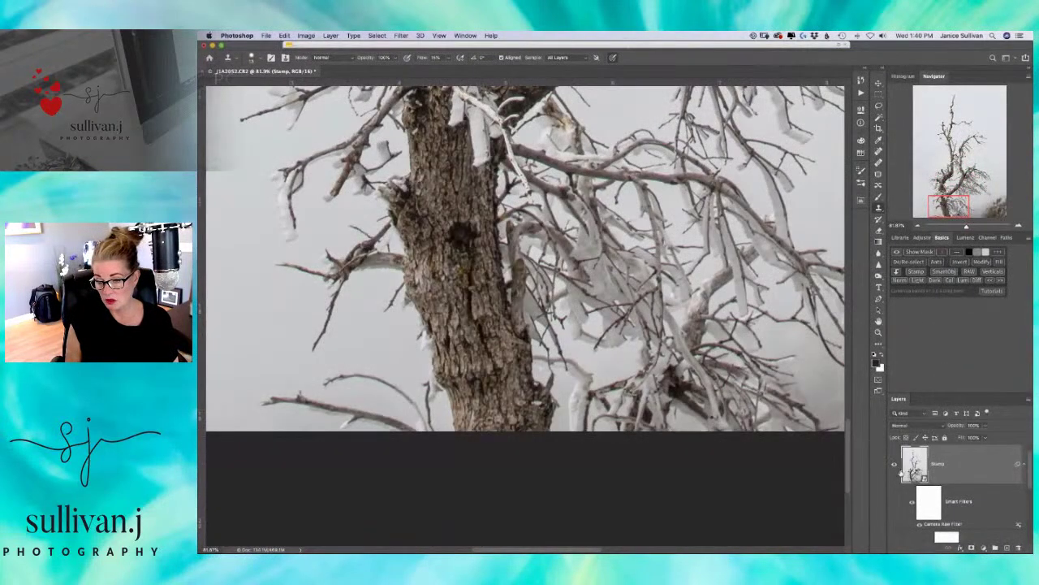
# - Reduce the Stamp layer's opacity slightly and compare the lower trunk with the layer hidden and shown
pyautogui.moveTo(960, 426); pyautogui.dragTo(950, 430)
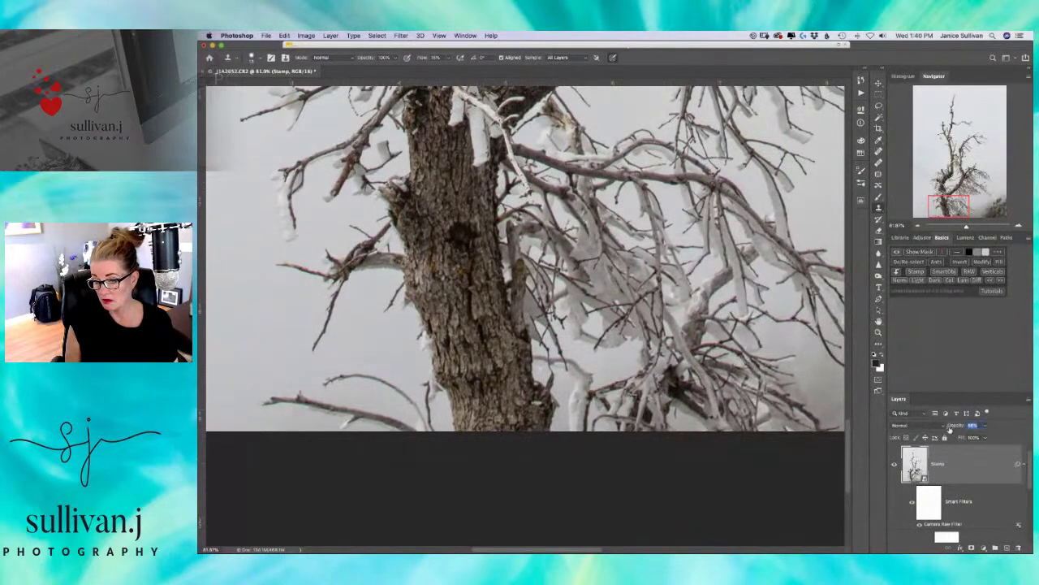
pyautogui.click(895, 465)
pyautogui.click(895, 464)
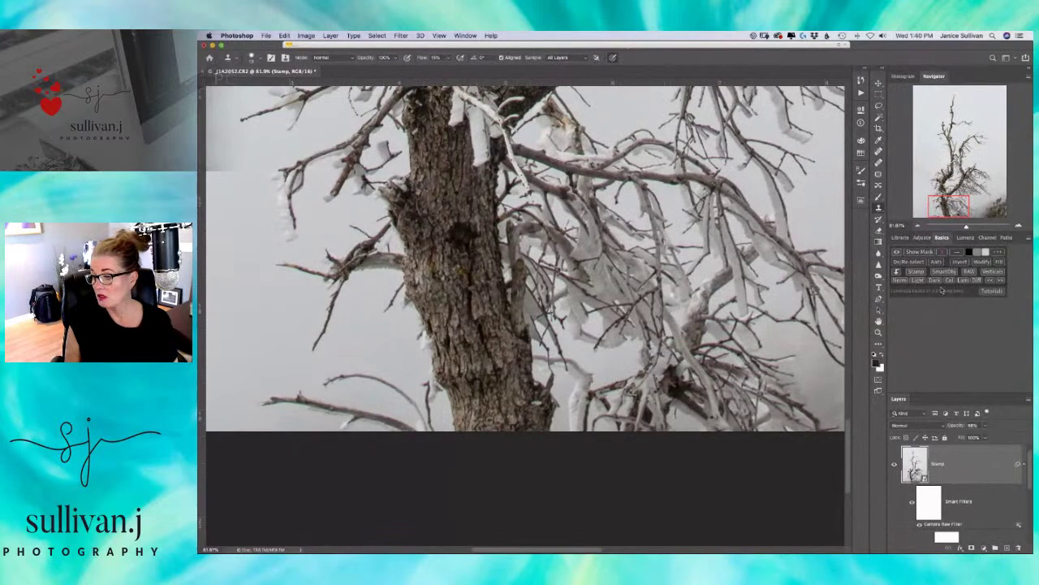
# - Examine the foggy hillside trees in close-up with the Stamp layer hidden and shown, ending with the whole photo in view
pyautogui.moveTo(966, 227)
pyautogui.mouseDown()
pyautogui.moveTo(949, 227)
pyautogui.moveTo(969, 226)
pyautogui.mouseUp()
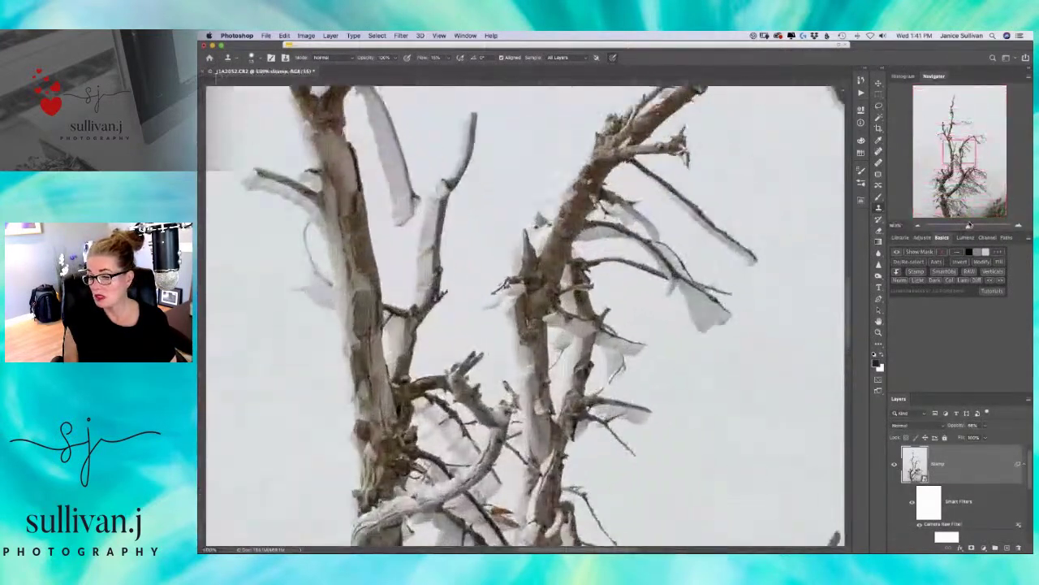
pyautogui.scroll(-10, 767, 357)
pyautogui.scroll(-10, 671, 199)
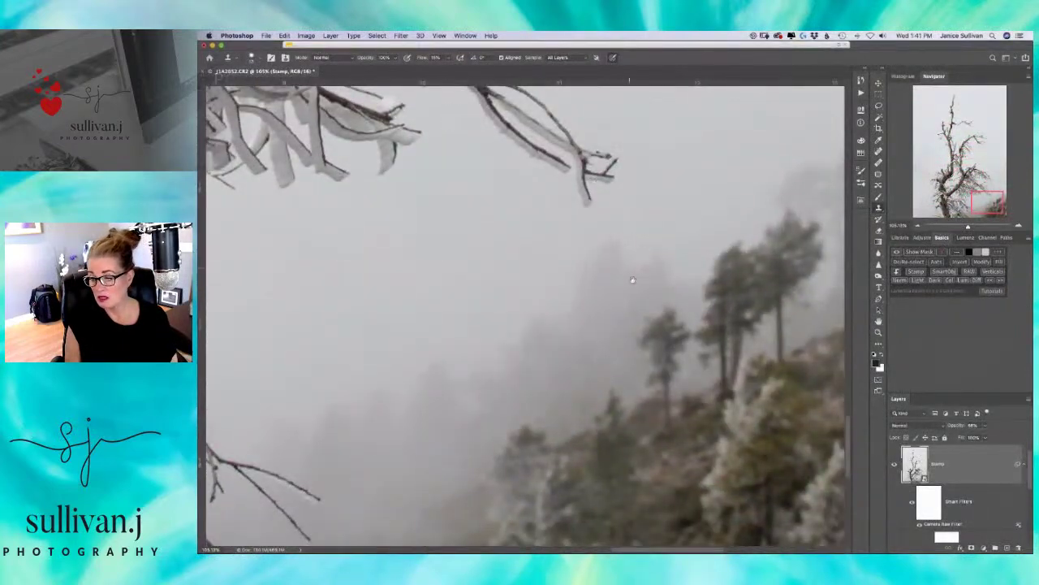
pyautogui.scroll(-10, 631, 279)
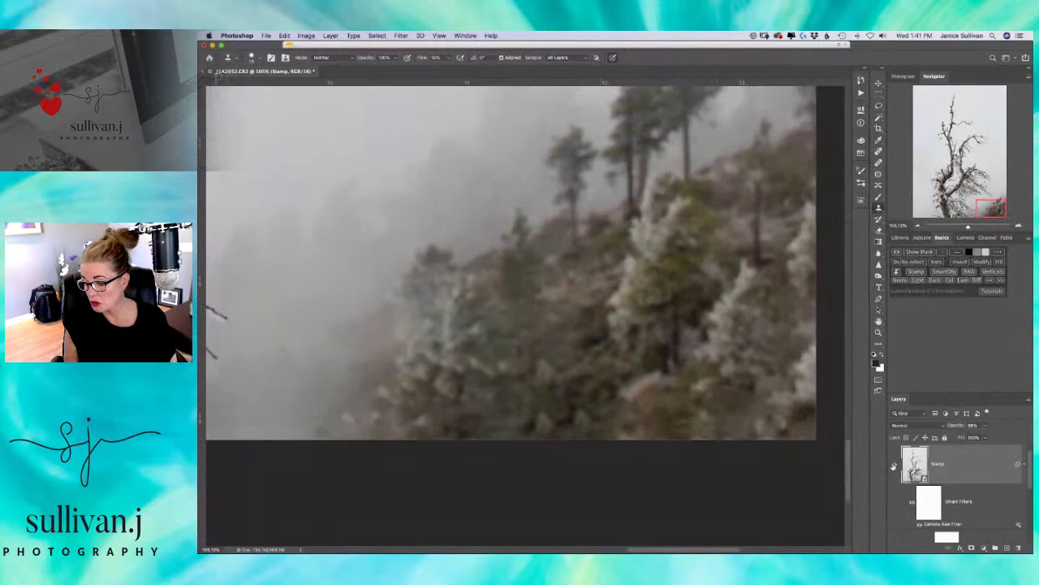
pyautogui.click(895, 466)
pyautogui.click(895, 466)
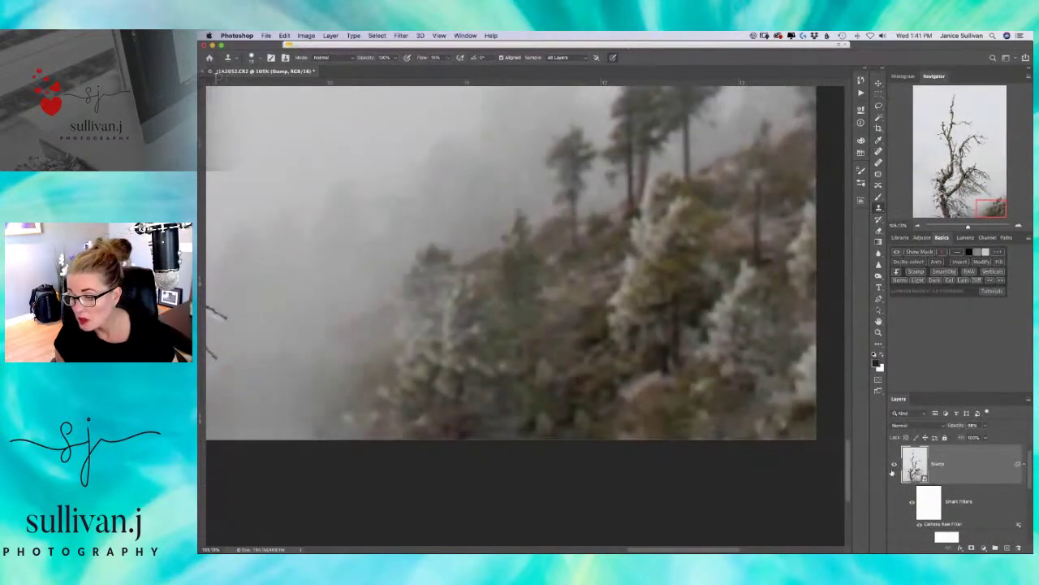
pyautogui.click(895, 465)
pyautogui.click(894, 466)
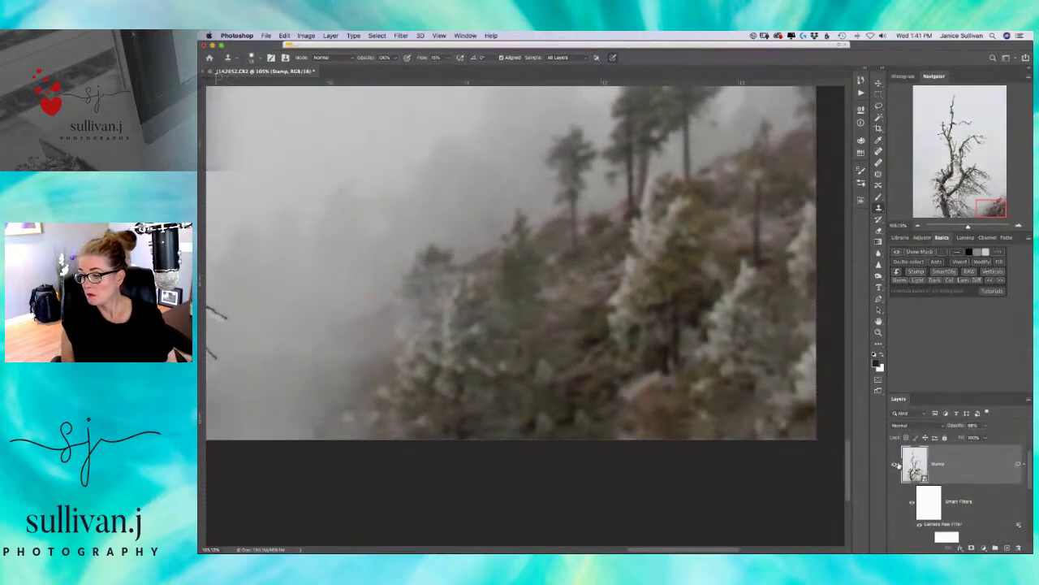
pyautogui.moveTo(968, 228); pyautogui.dragTo(958, 227)
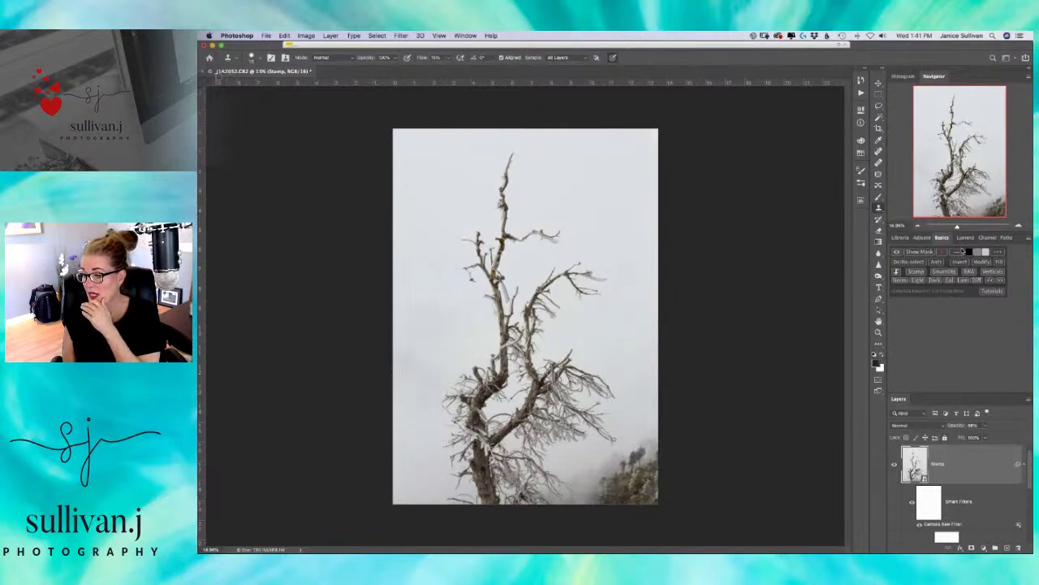
# - Add a new empty layer above the Stamp layer and open the Color Efex Pro 4 filter
pyautogui.click(1007, 548)
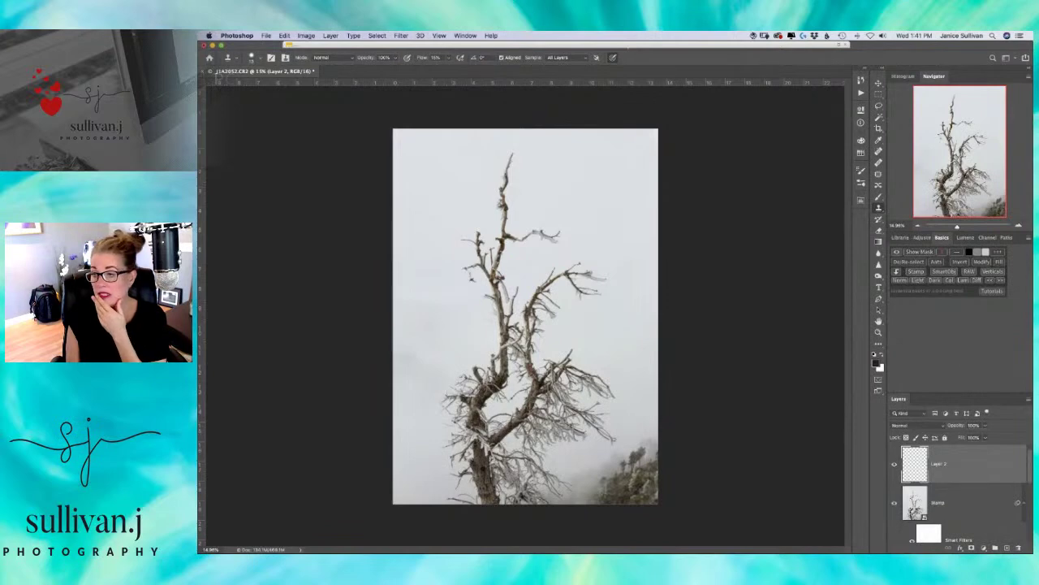
pyautogui.click(840, 46)
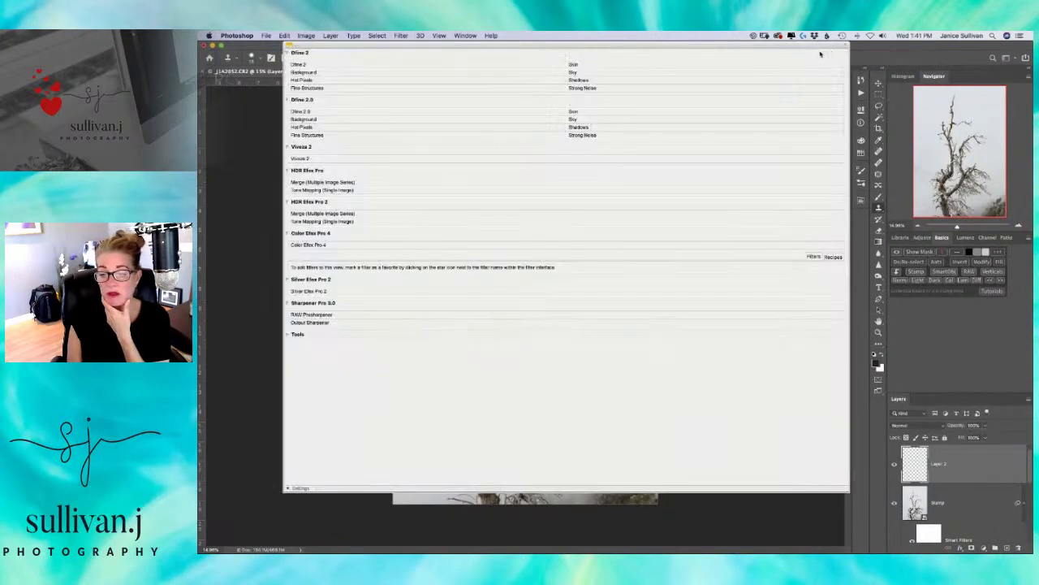
pyautogui.click(327, 245)
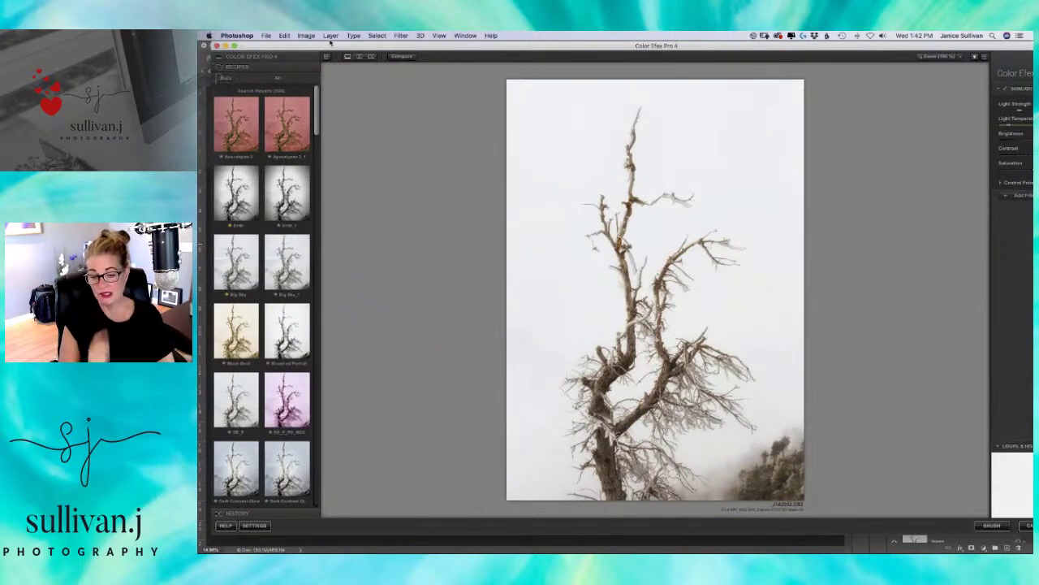
# - Try the Big Sky_1 and black-and-white vignette recipes in the enlarged filter window, settling on the Big Sky recipe
pyautogui.moveTo(288, 261)
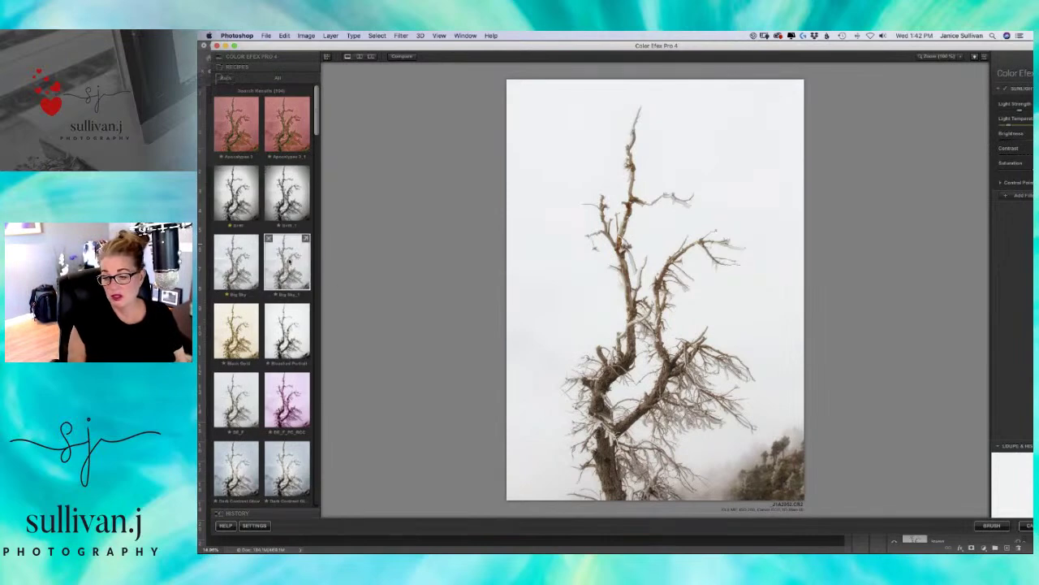
pyautogui.click(287, 261)
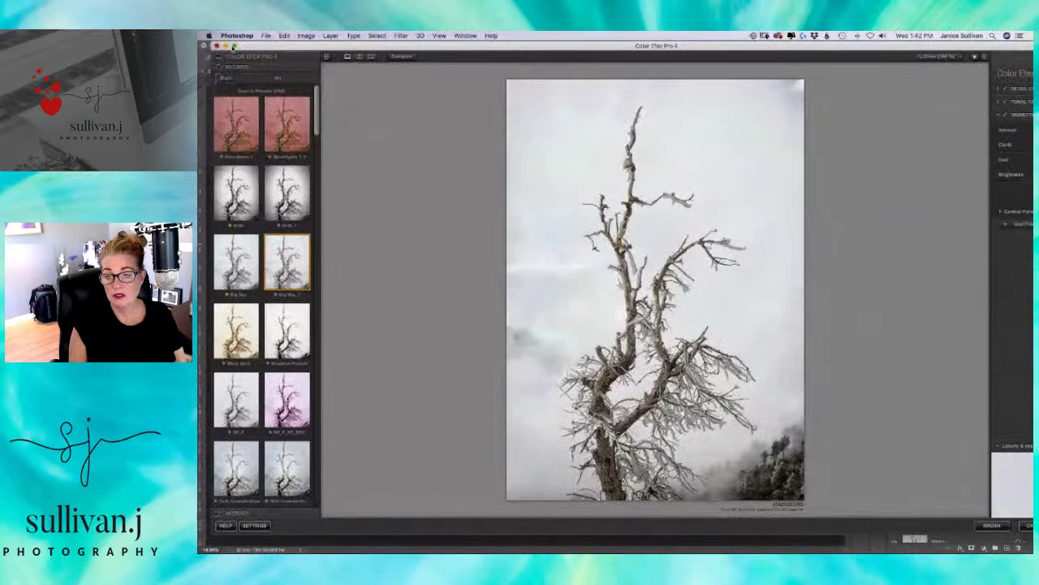
pyautogui.click(235, 46)
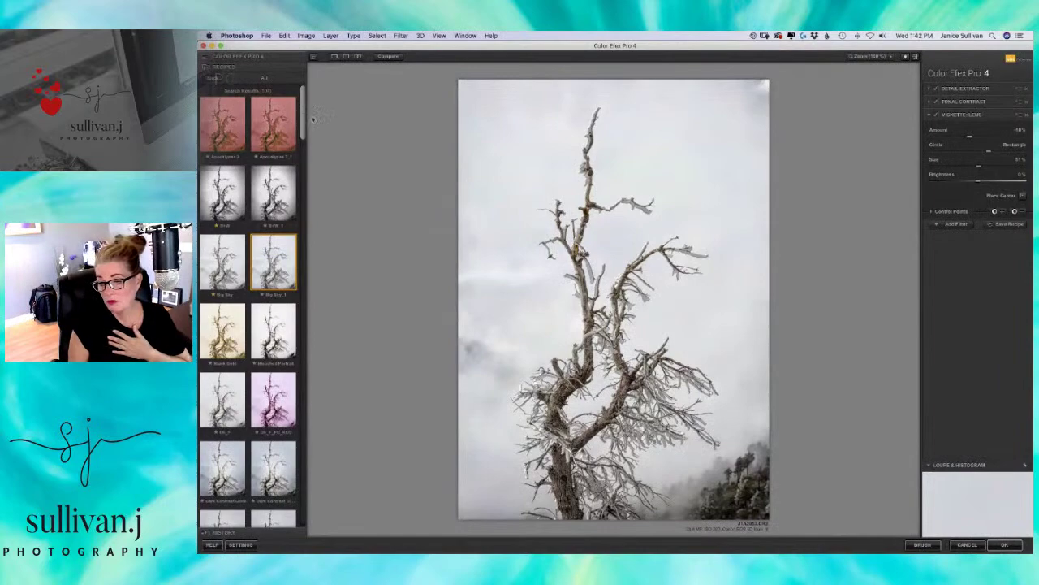
pyautogui.click(278, 203)
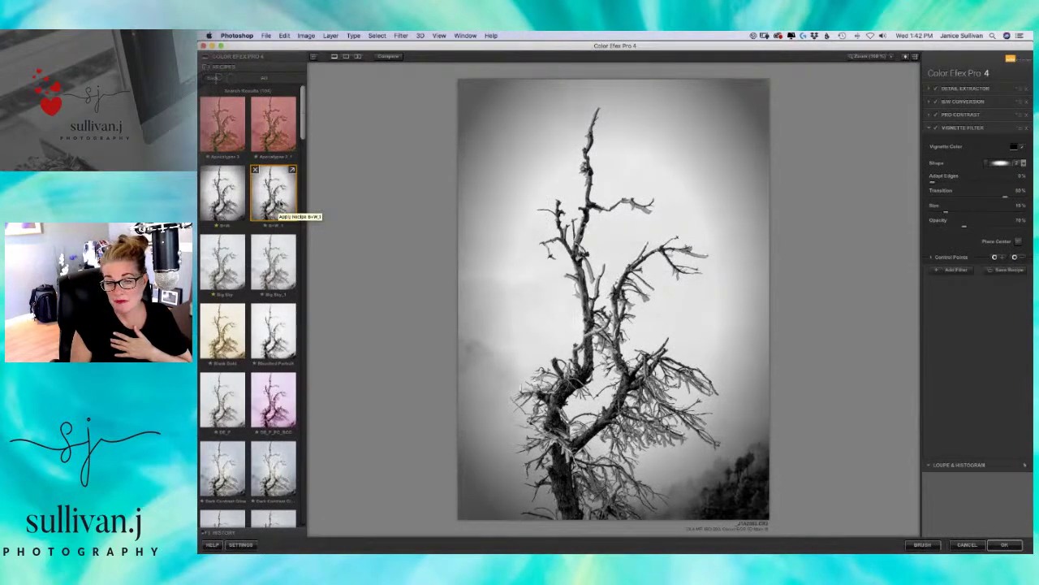
pyautogui.moveTo(301, 116)
pyautogui.mouseDown()
pyautogui.moveTo(301, 140)
pyautogui.moveTo(299, 116)
pyautogui.mouseUp()
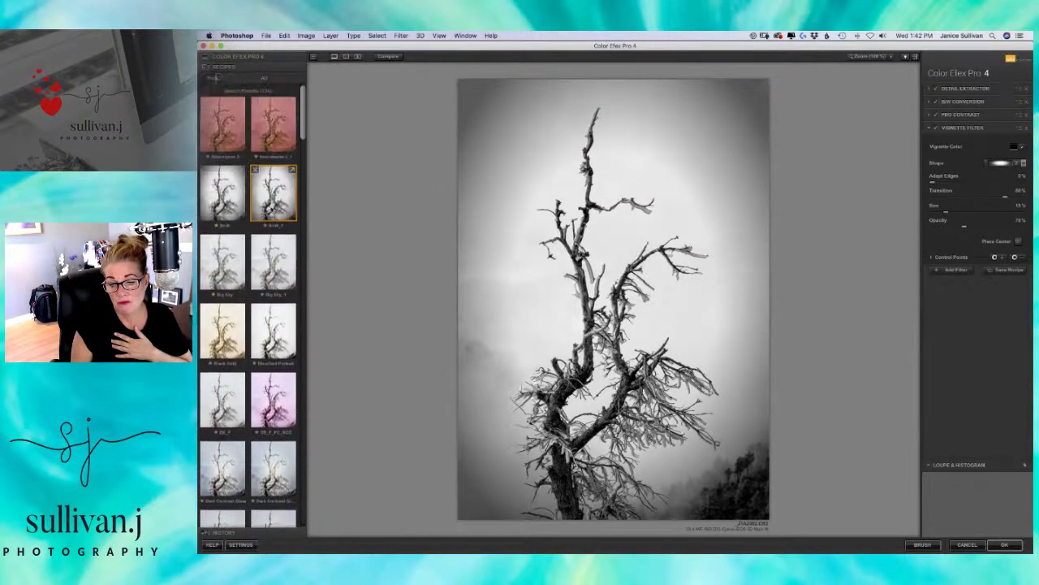
pyautogui.click(228, 264)
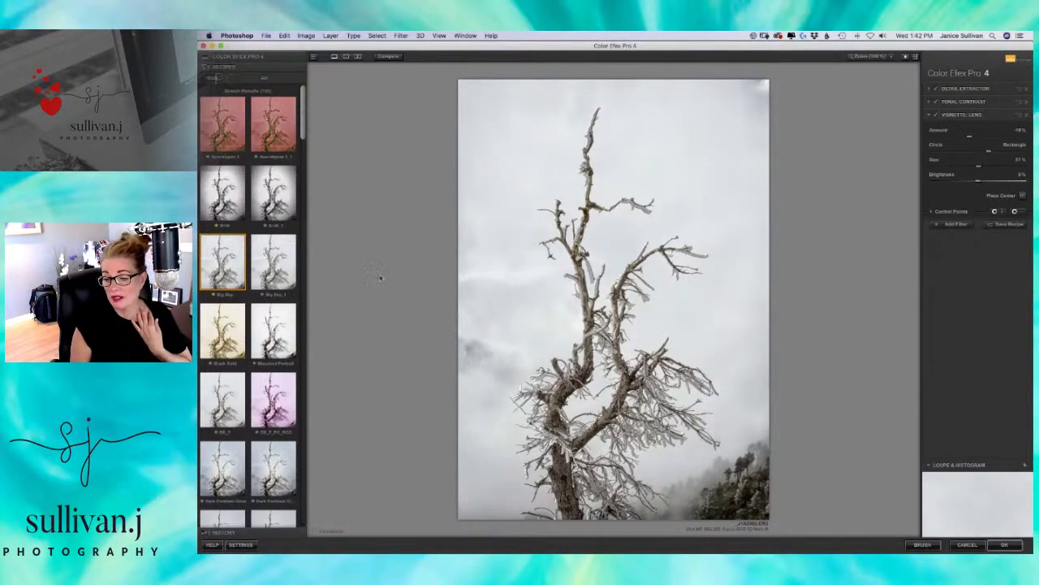
# - Browse the full recipe list and try the Pronounced Detail and Tone Darken Indian Summer recipes on the tree photo
pyautogui.moveTo(305, 135); pyautogui.dragTo(308, 174)
pyautogui.moveTo(313, 200); pyautogui.dragTo(348, 363)
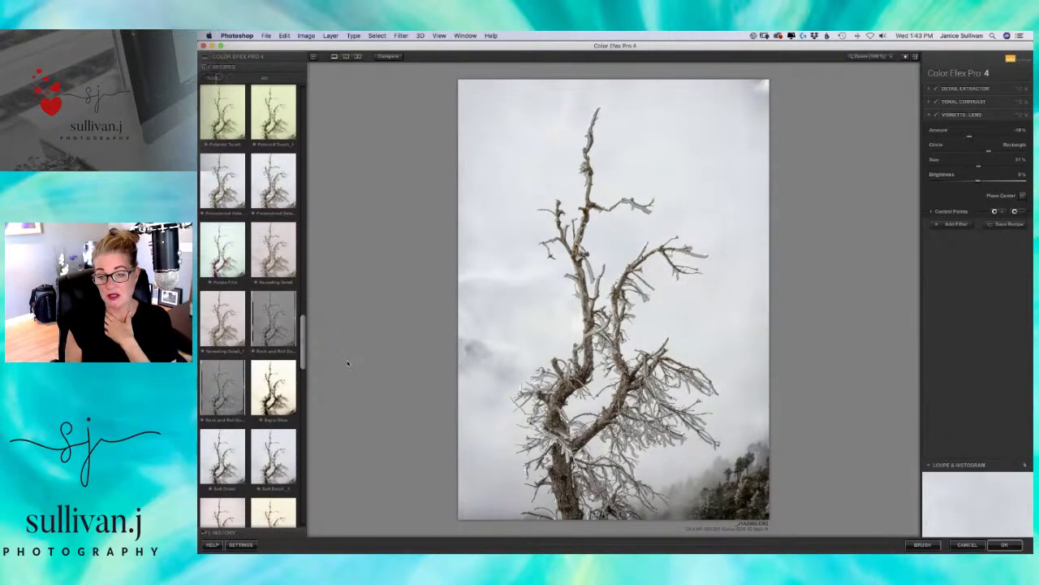
pyautogui.click(274, 180)
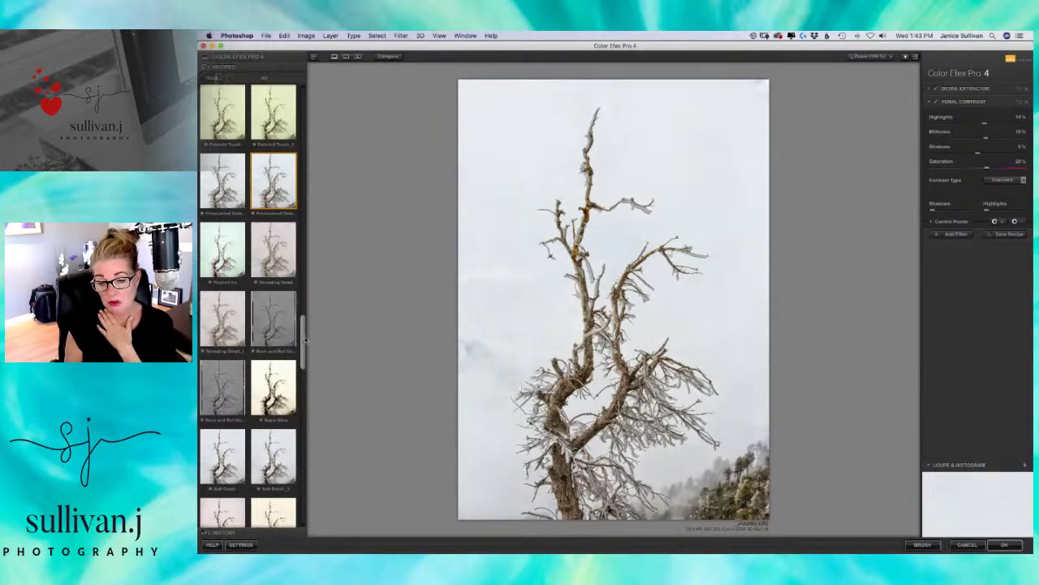
pyautogui.scroll(3, 303, 340)
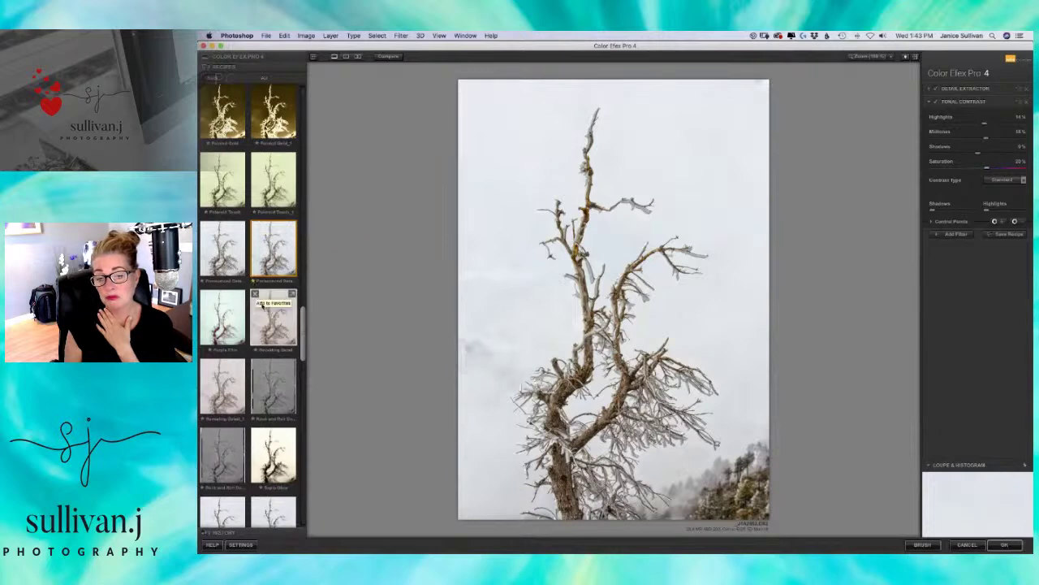
pyautogui.moveTo(303, 337); pyautogui.dragTo(312, 452)
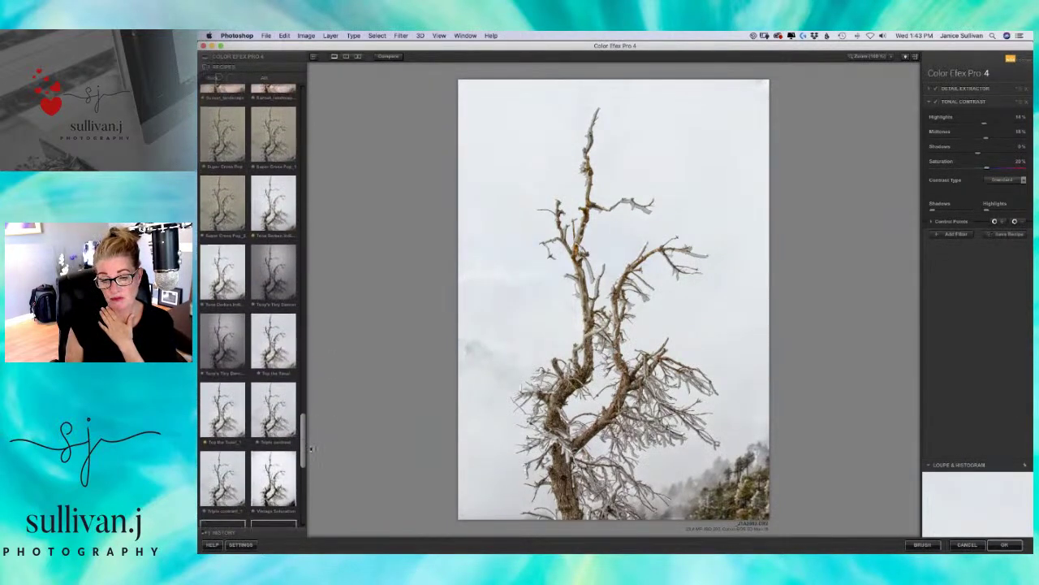
pyautogui.click(236, 258)
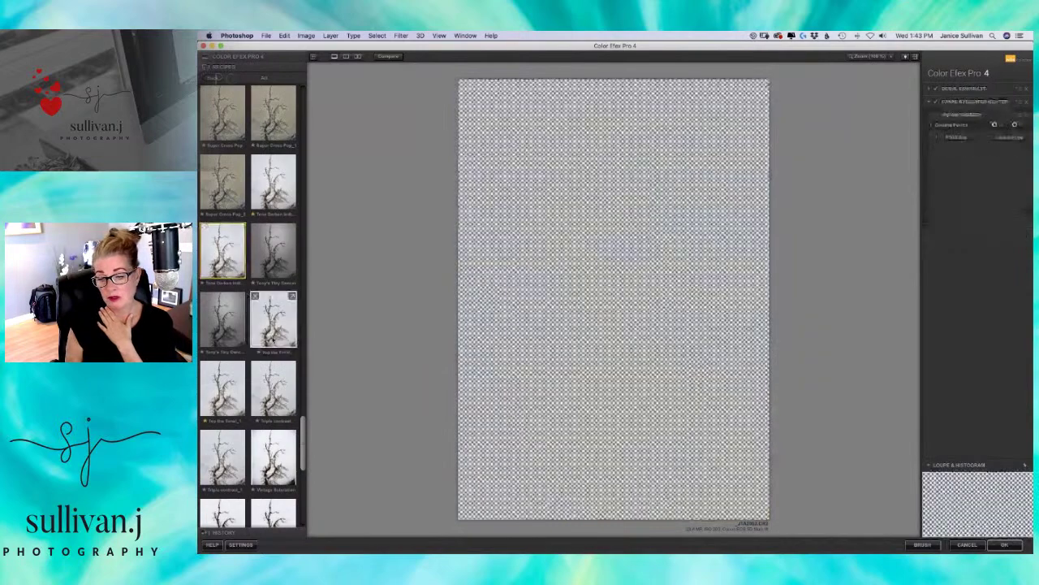
pyautogui.moveTo(283, 365)
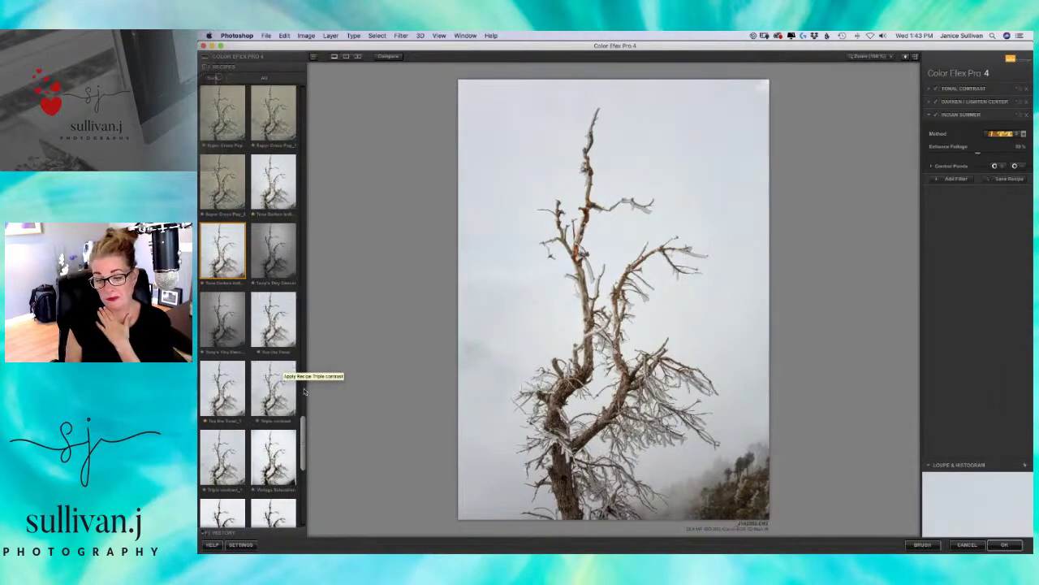
pyautogui.moveTo(305, 429); pyautogui.dragTo(318, 45)
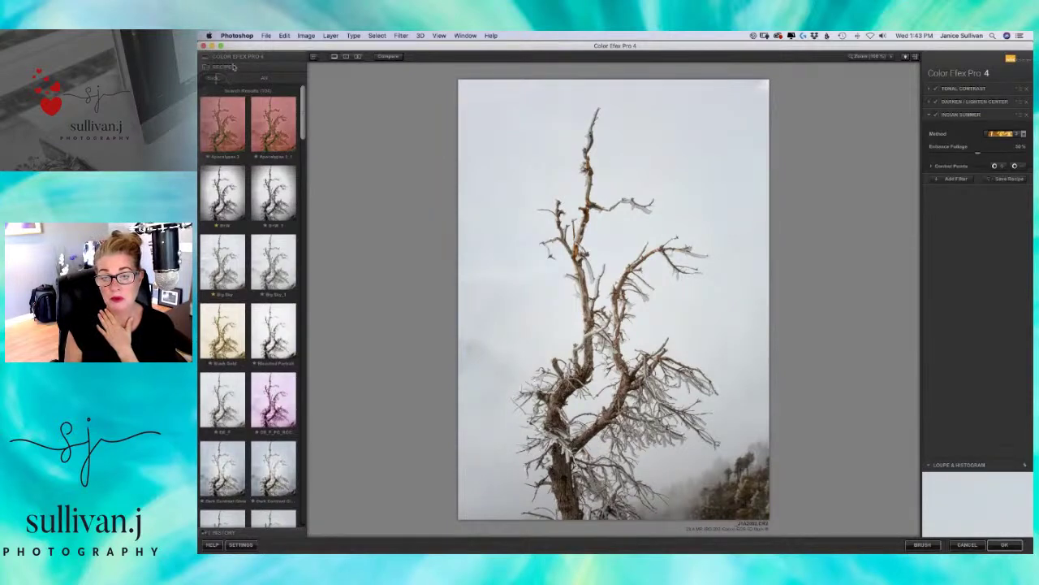
# - Show only the favorite recipes and remove both recipes in the second row from the favorites
pyautogui.click(215, 78)
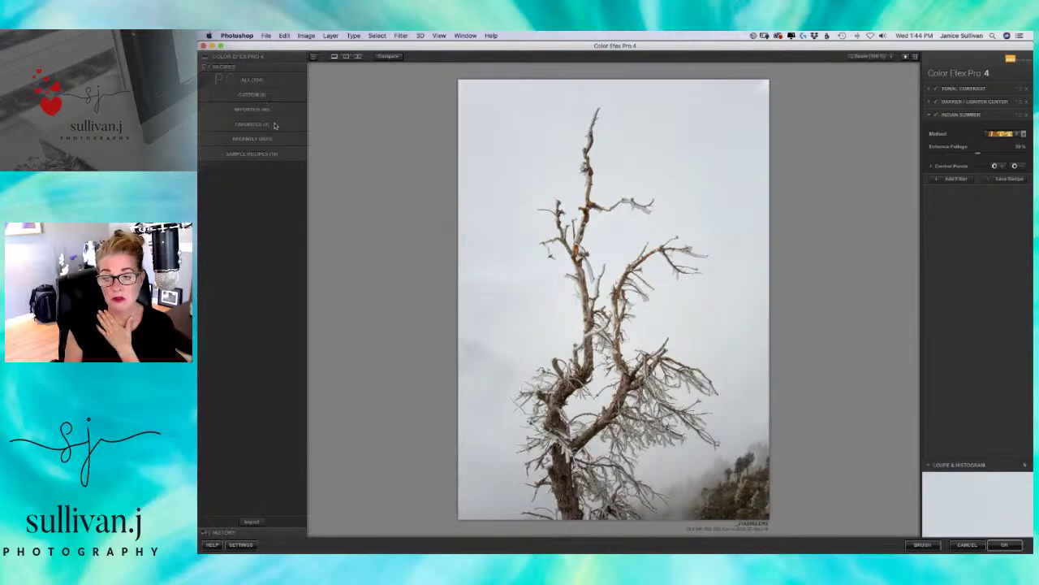
pyautogui.click(275, 125)
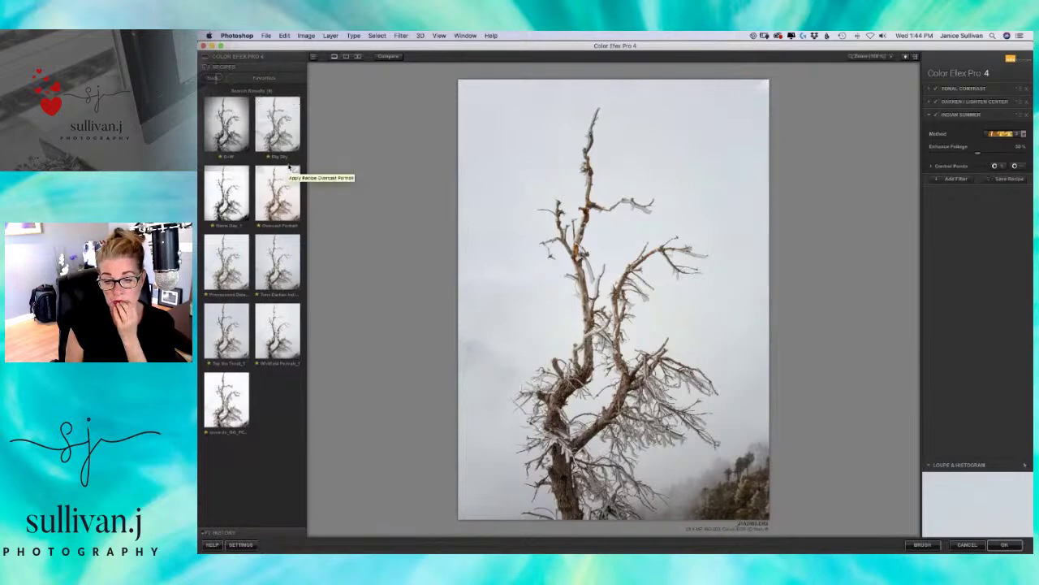
pyautogui.click(259, 228)
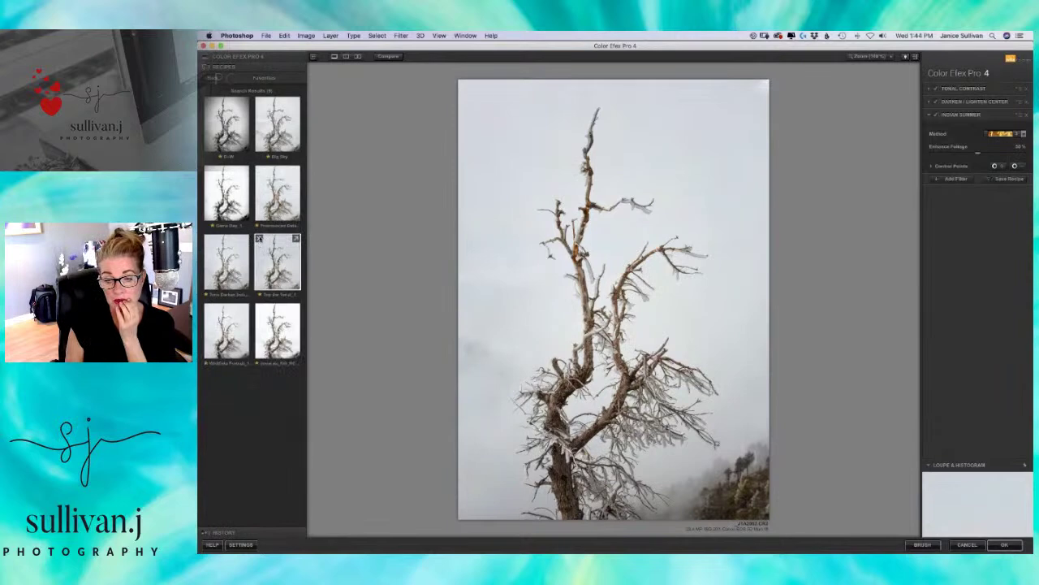
pyautogui.click(214, 227)
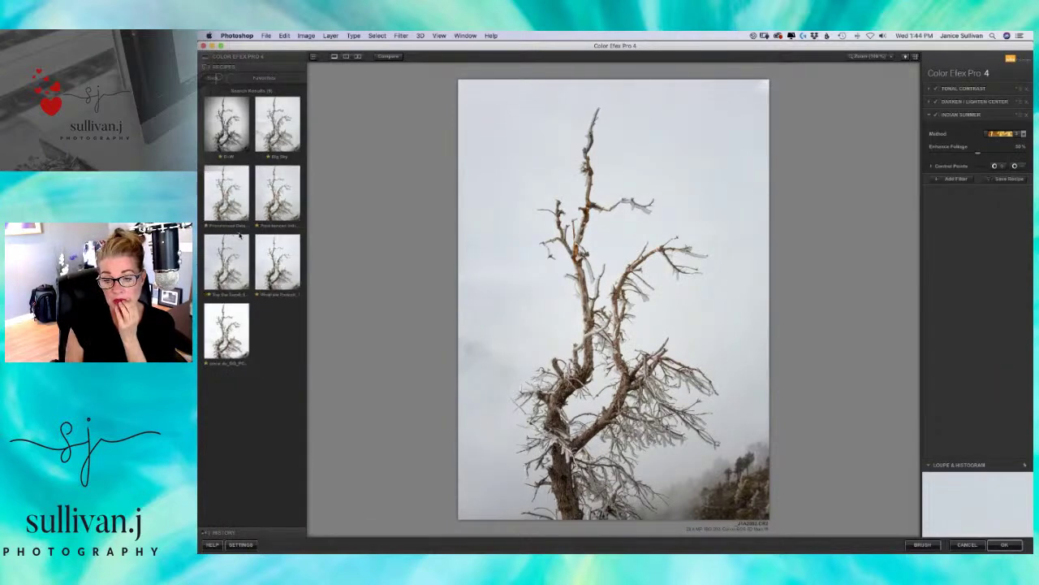
# - Preview the favorite Big Sky recipe and apply the Pronounced Detail / Contrast recipe instead
pyautogui.moveTo(256, 231)
pyautogui.moveTo(284, 136)
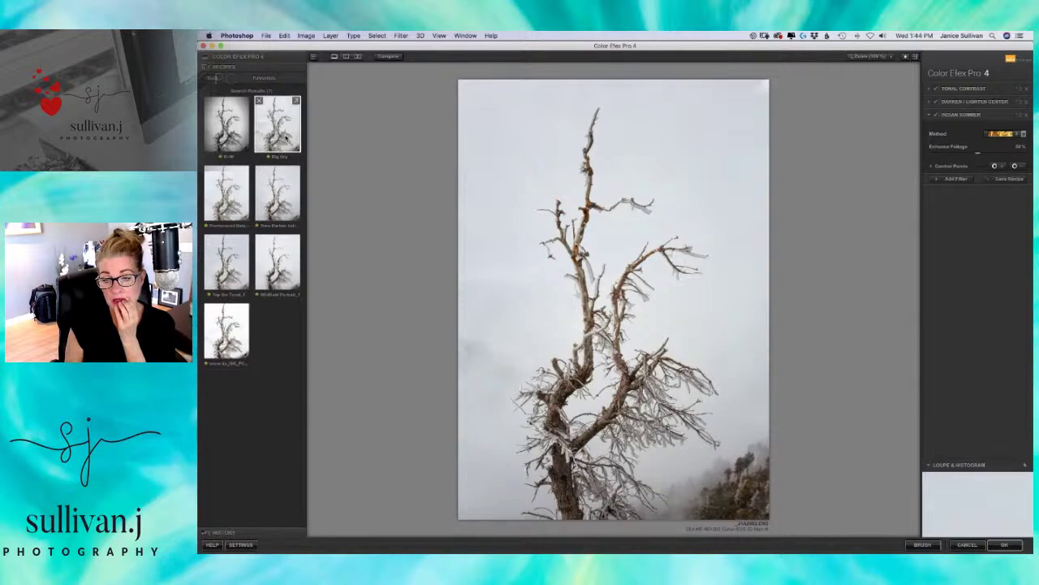
pyautogui.click(285, 138)
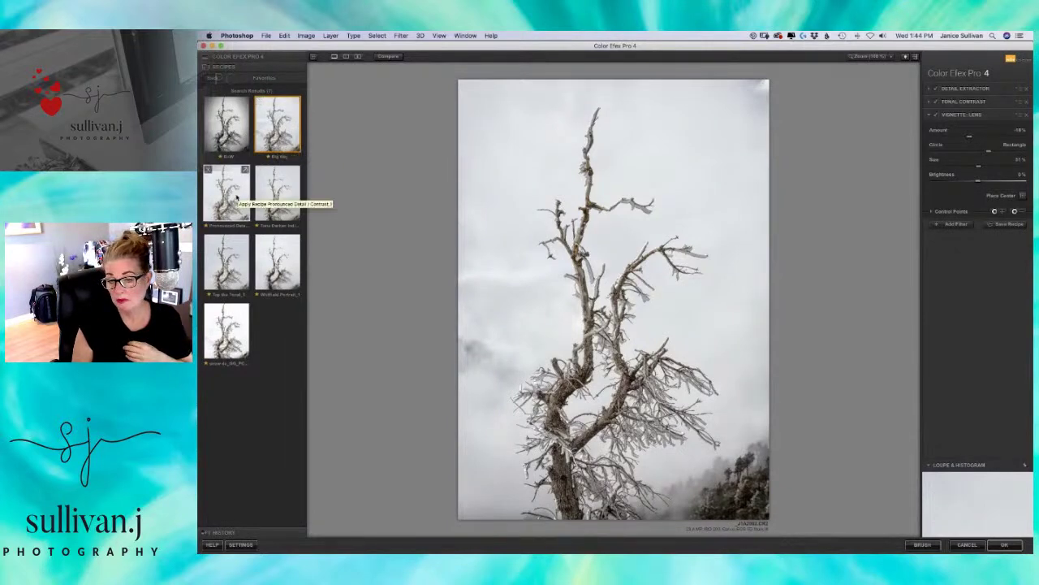
pyautogui.click(236, 196)
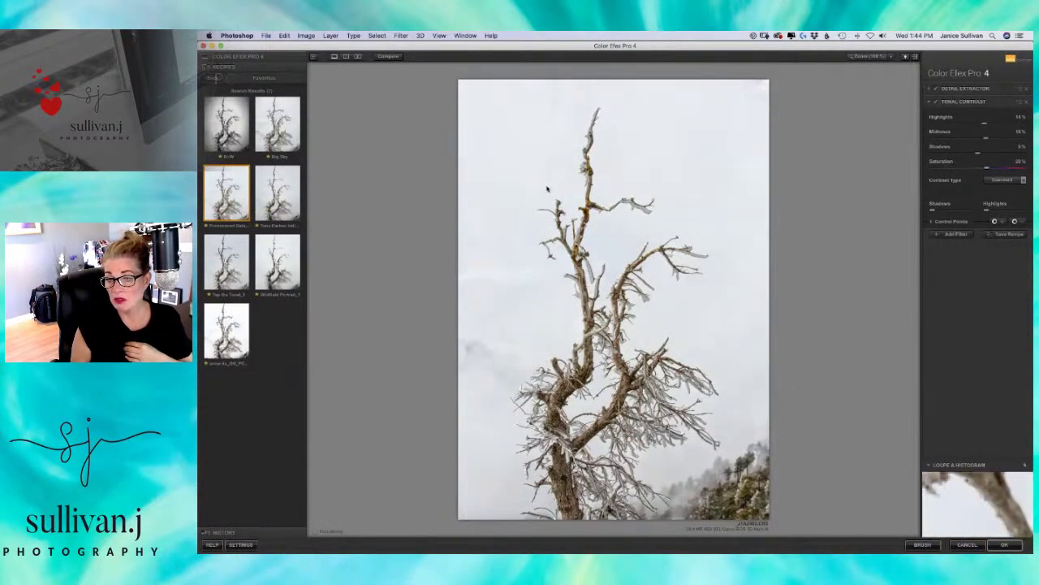
# - Examine the trunk and snow-covered branches at 100% with the recipe applied, ending with the whole photo in view
pyautogui.click(851, 57)
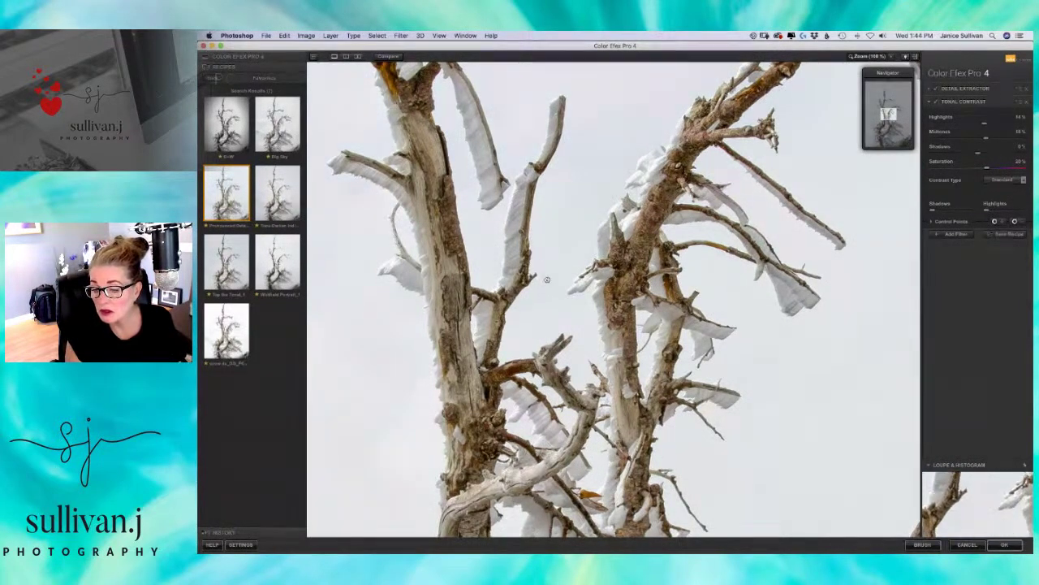
pyautogui.scroll(-5, 547, 281)
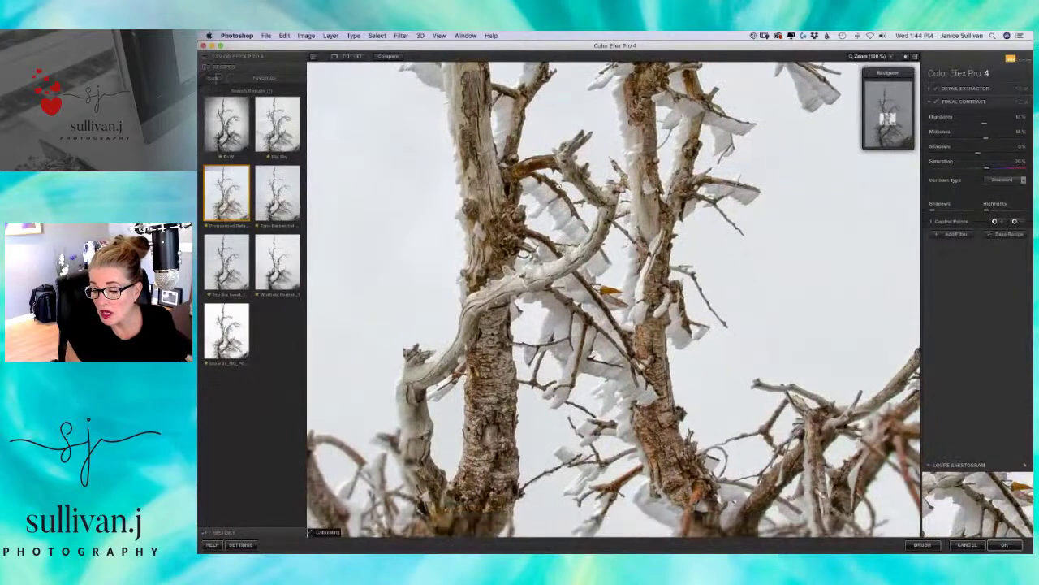
pyautogui.scroll(-5, 558, 186)
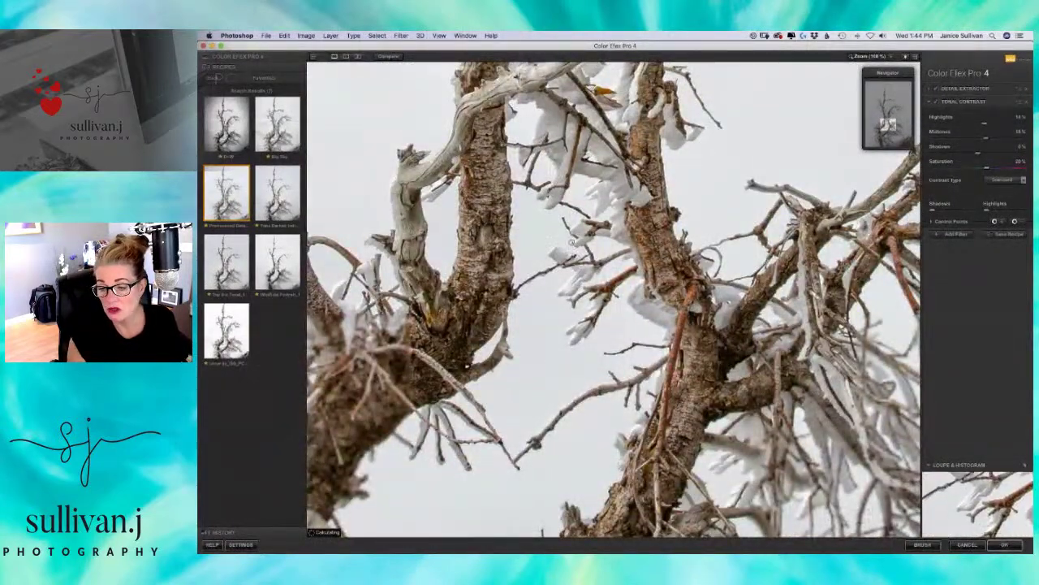
pyautogui.scroll(-6, 573, 247)
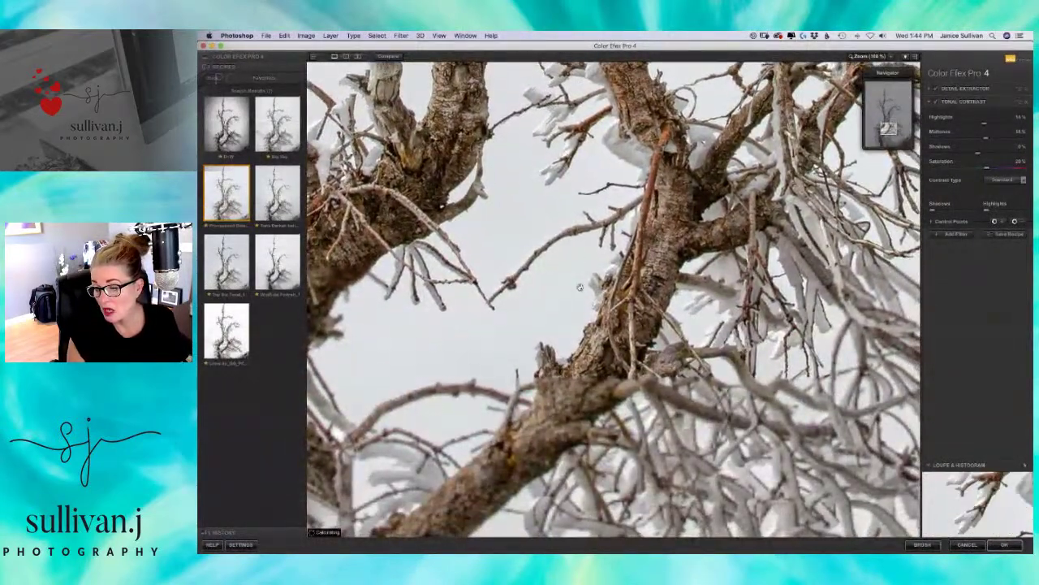
pyautogui.scroll(-4, 580, 287)
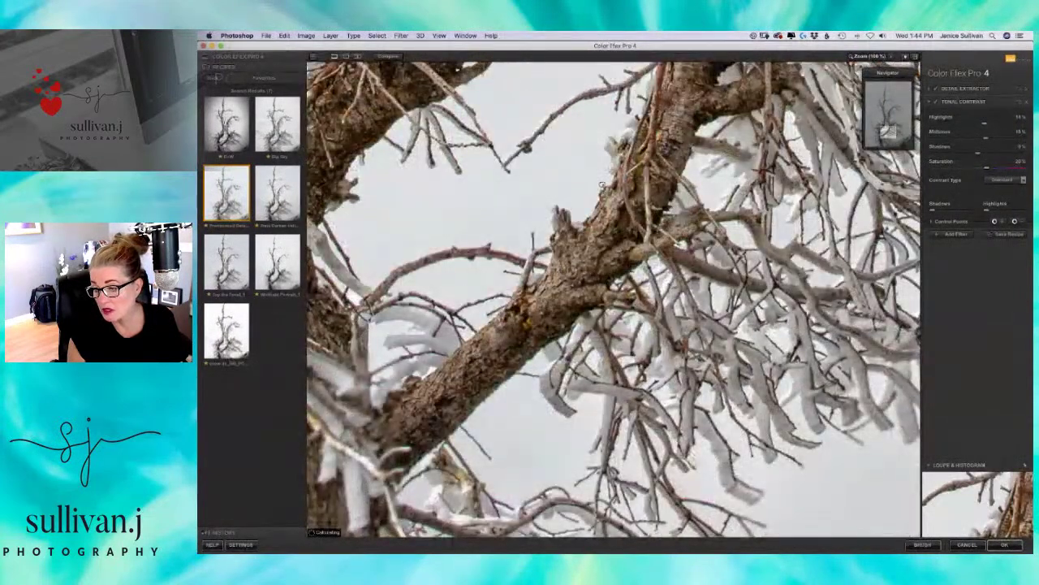
pyautogui.moveTo(603, 186); pyautogui.dragTo(605, 200)
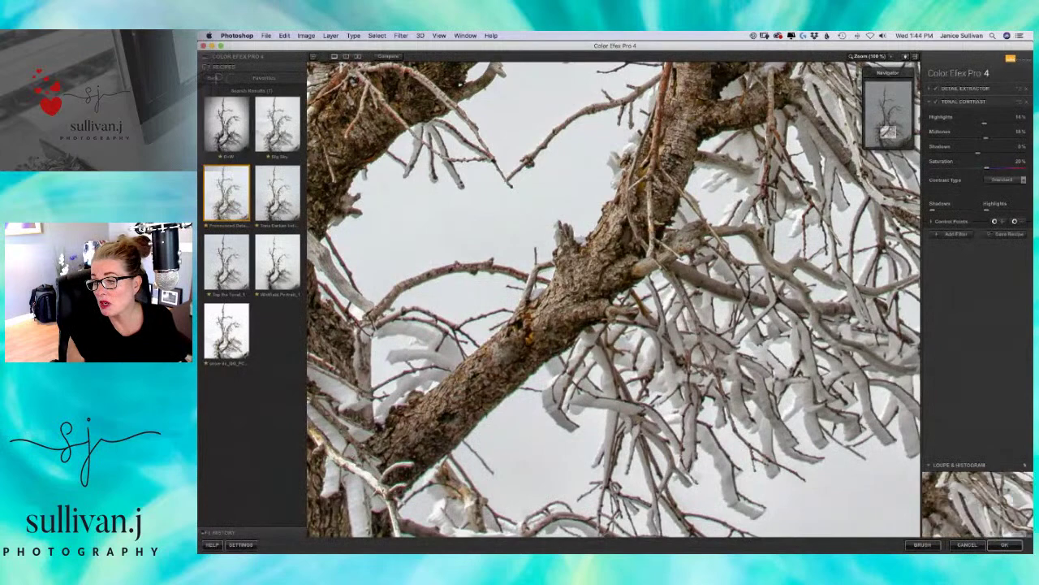
pyautogui.click(869, 57)
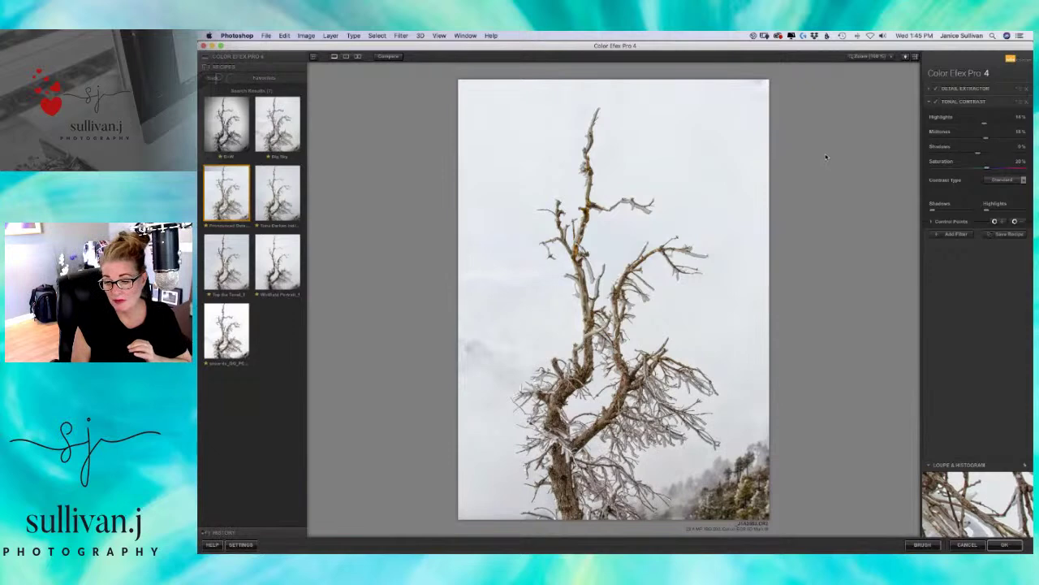
# - Add a minus control point to the Detail Extractor filter, move it onto the dark hillside corner, and slightly raise its opacity
pyautogui.click(929, 89)
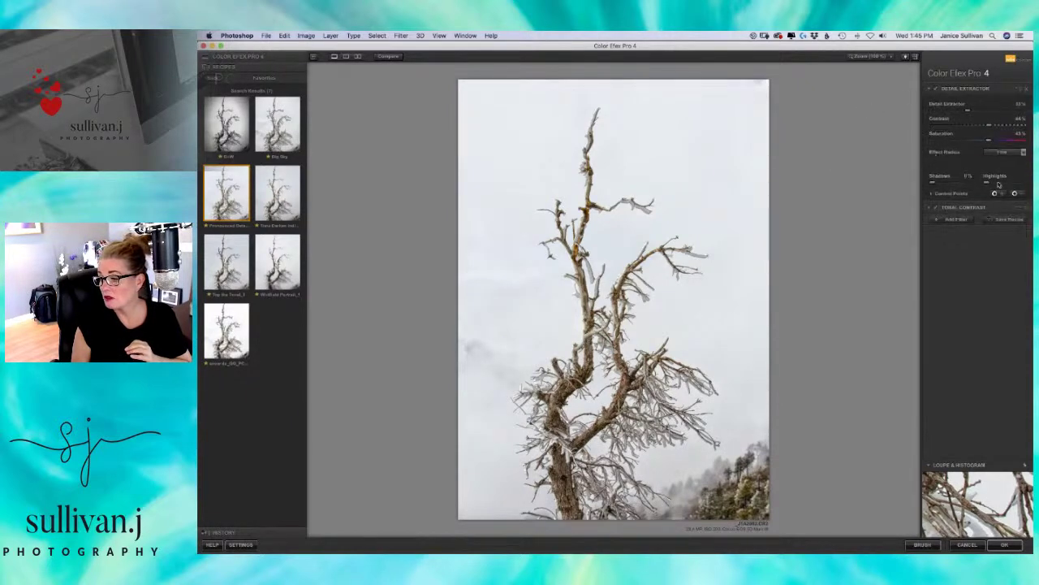
pyautogui.click(1022, 195)
pyautogui.click(476, 352)
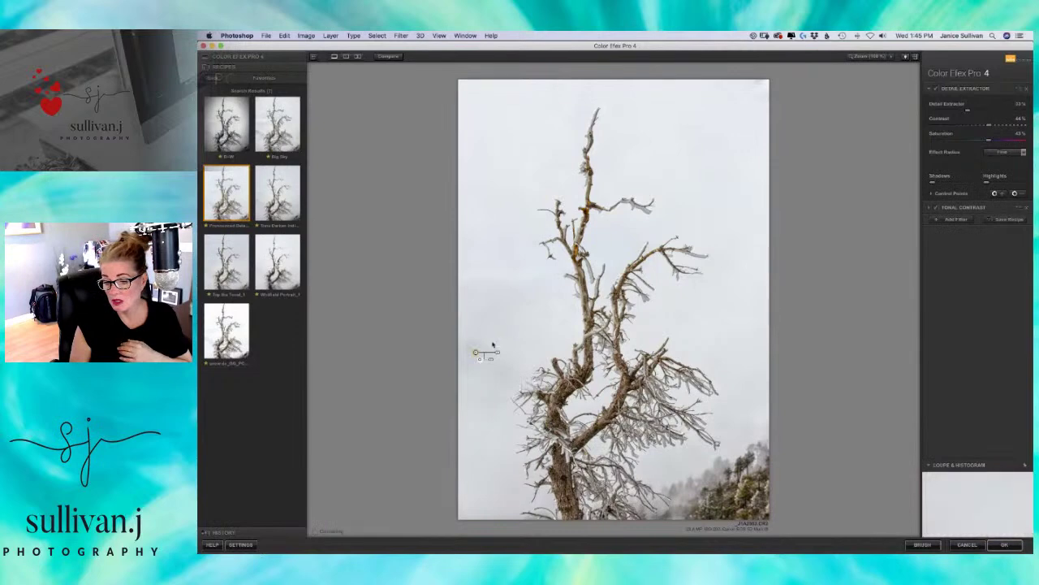
pyautogui.moveTo(478, 354); pyautogui.dragTo(754, 517)
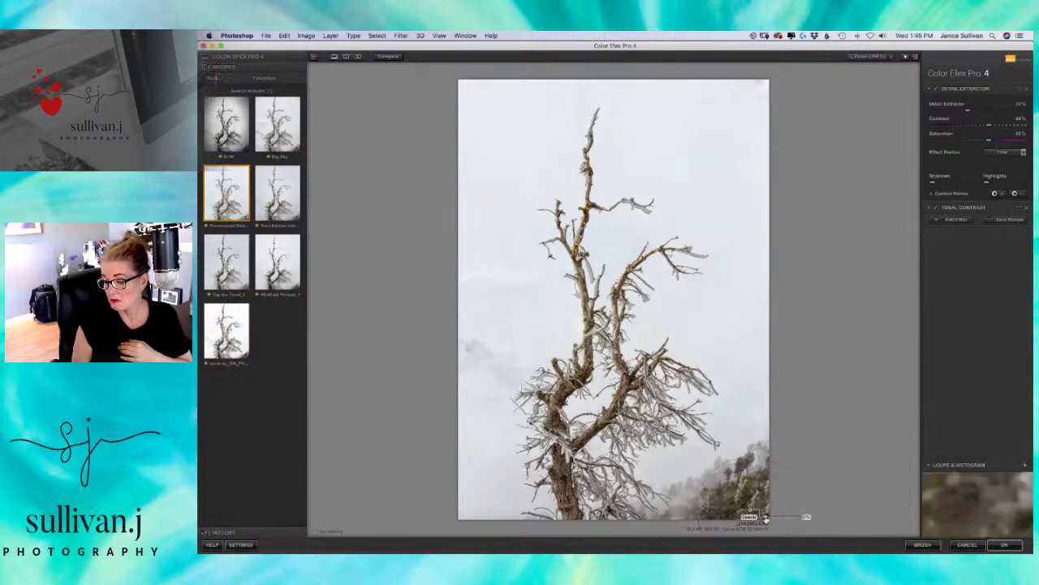
pyautogui.moveTo(780, 518); pyautogui.dragTo(785, 520)
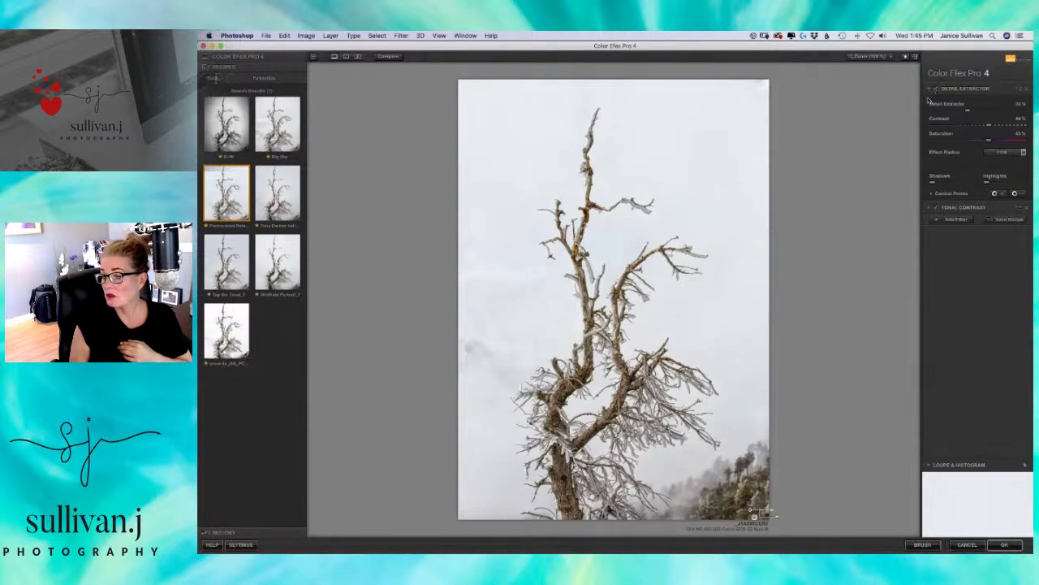
# - Show the Tonal Contrast settings, apply the Color Efex Pro 4 recipe to the photo, and collapse the Nik filter selector
pyautogui.click(931, 207)
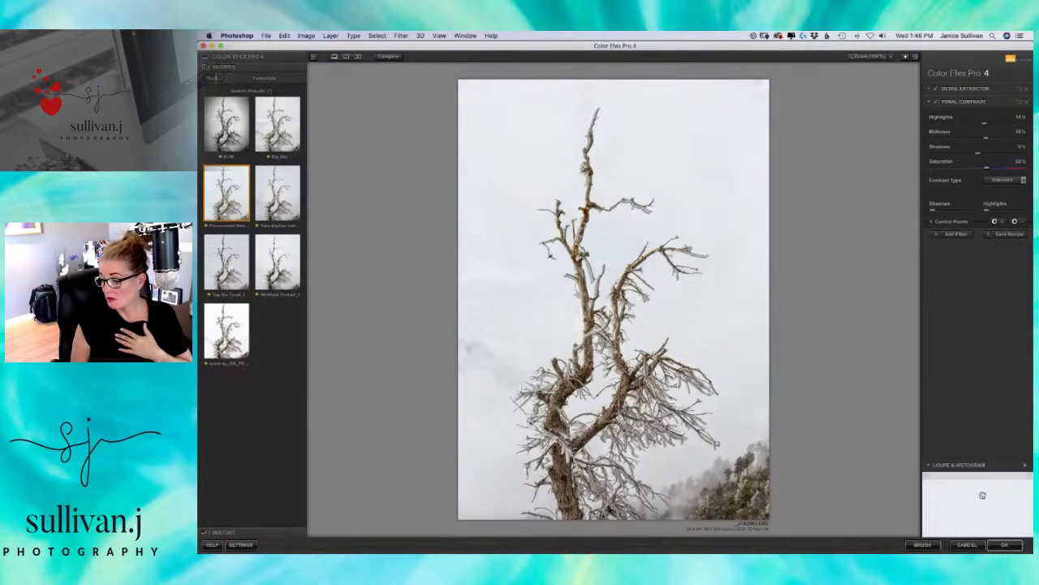
pyautogui.click(994, 547)
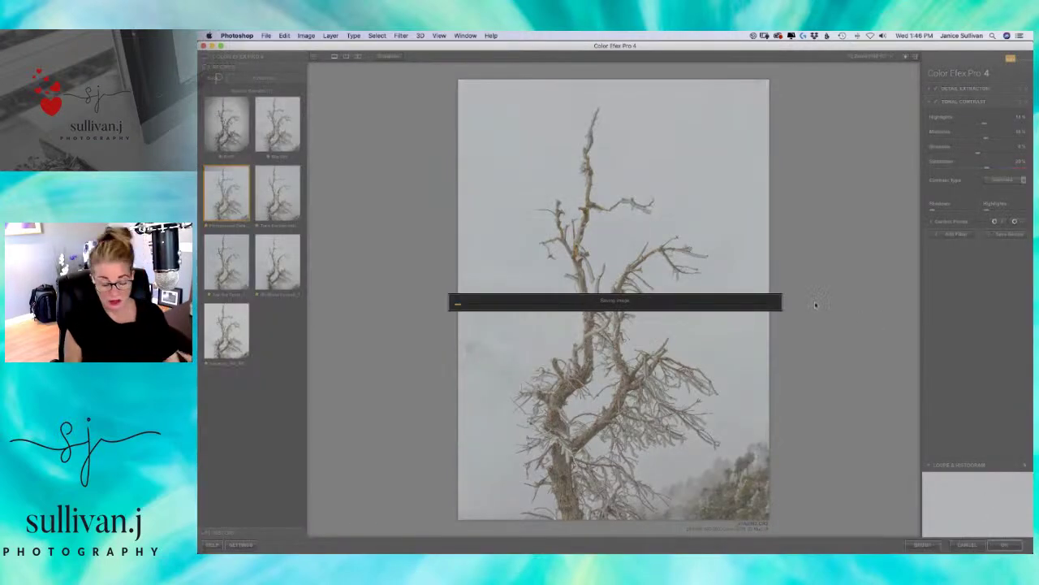
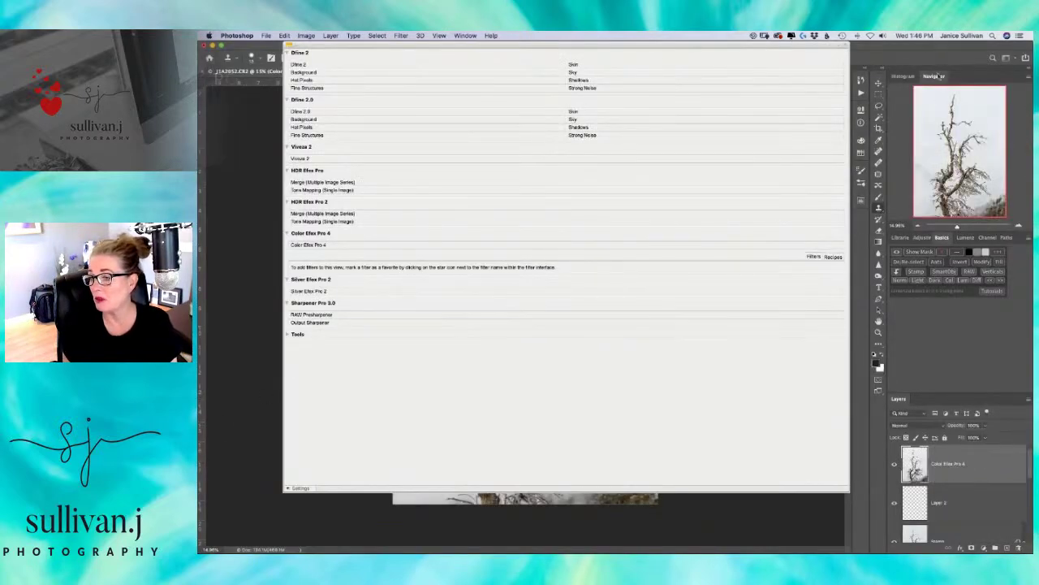
pyautogui.click(837, 46)
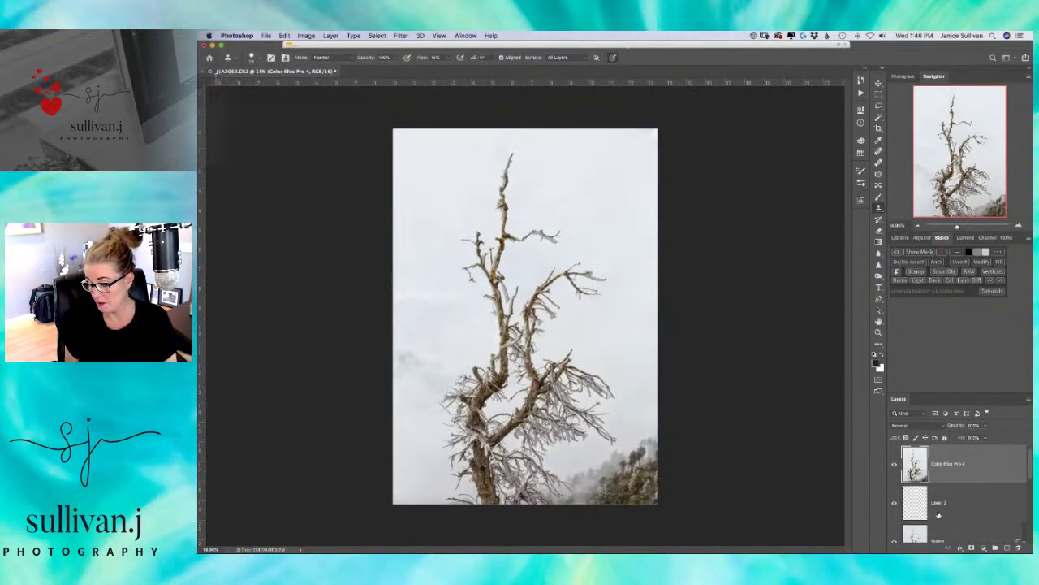
# - Compare the photo with and without the Color Efex Pro 4 layer and review the layers below it, leaving the layer visible
pyautogui.click(894, 463)
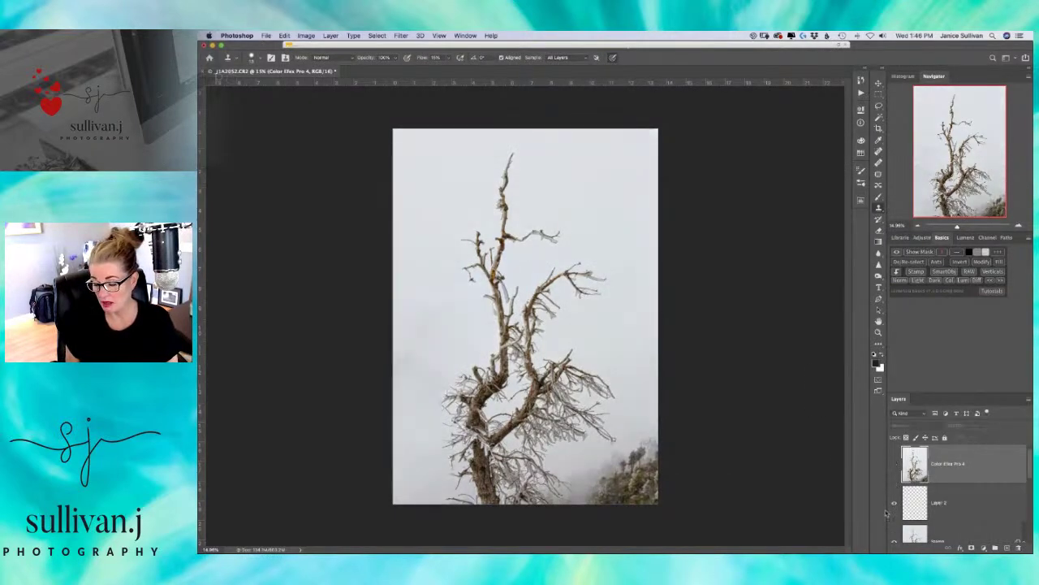
pyautogui.click(895, 462)
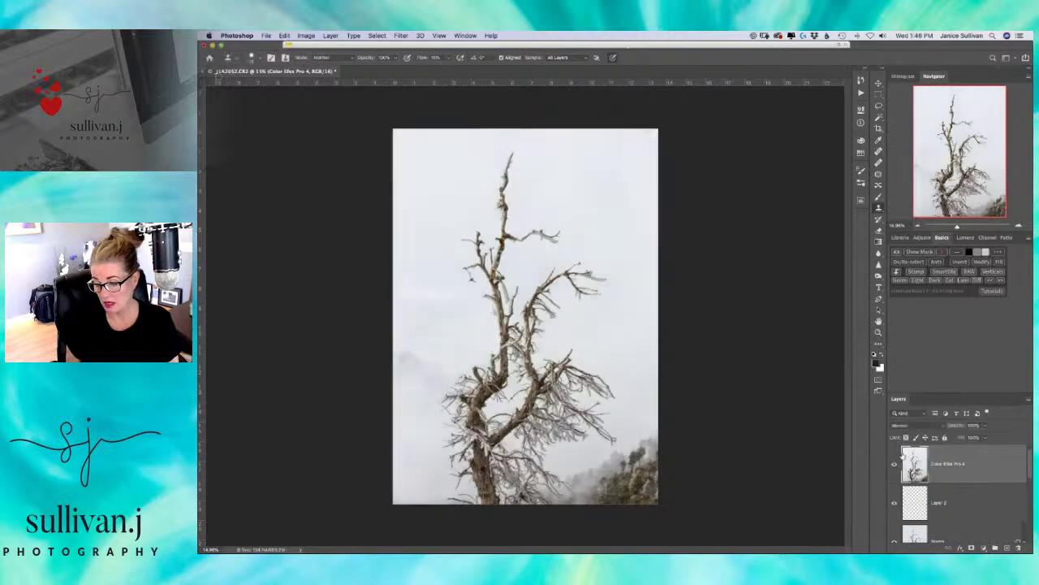
pyautogui.click(895, 463)
pyautogui.click(894, 465)
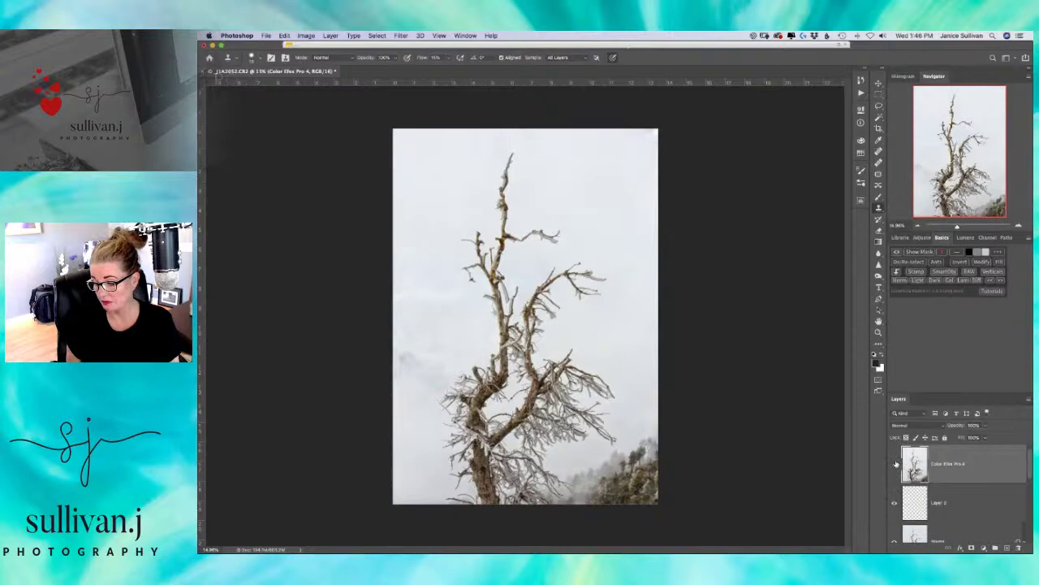
pyautogui.click(895, 463)
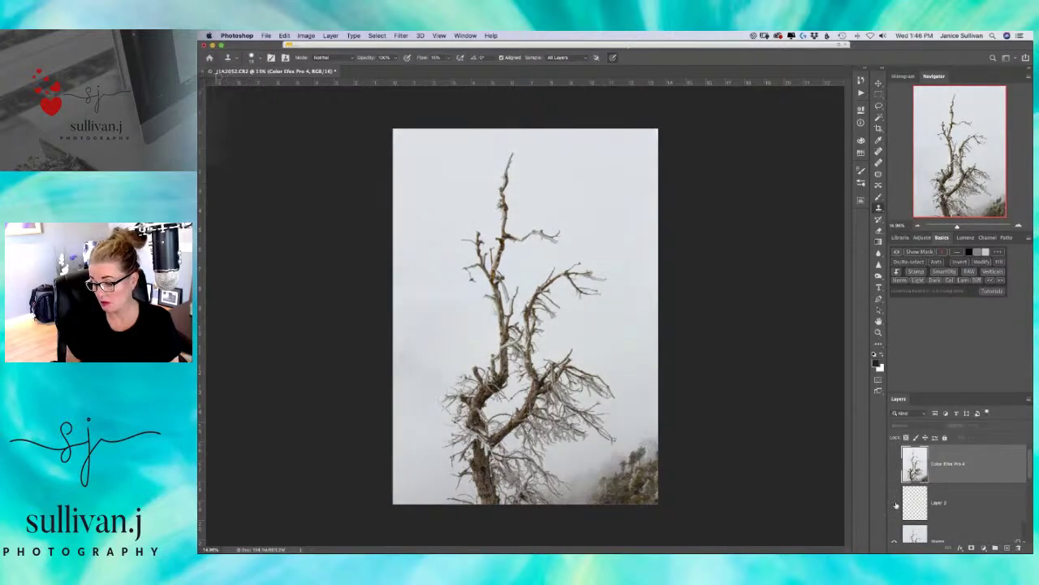
pyautogui.moveTo(1028, 473); pyautogui.dragTo(1030, 479)
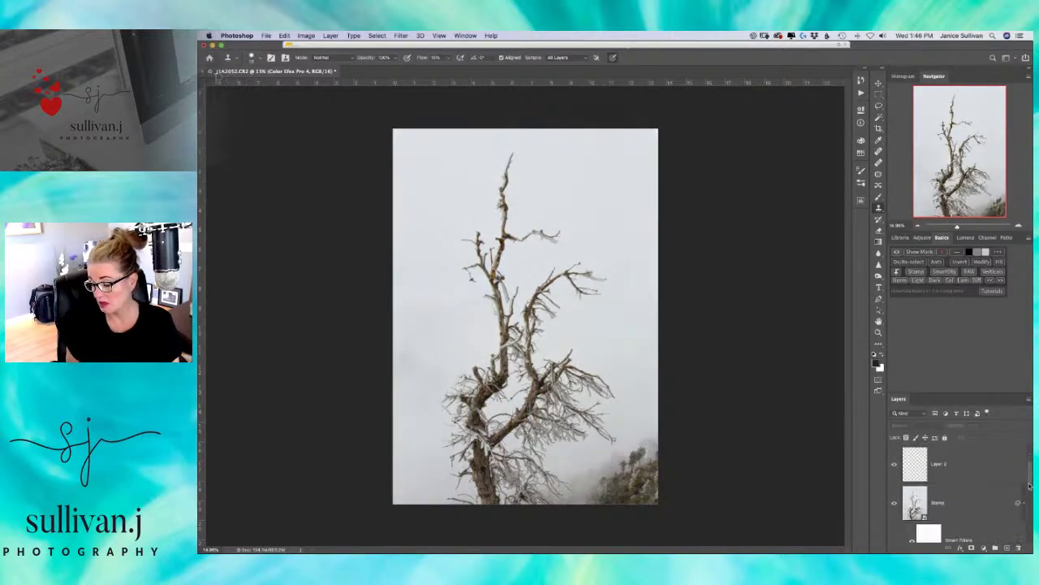
pyautogui.scroll(-1, 1019, 483)
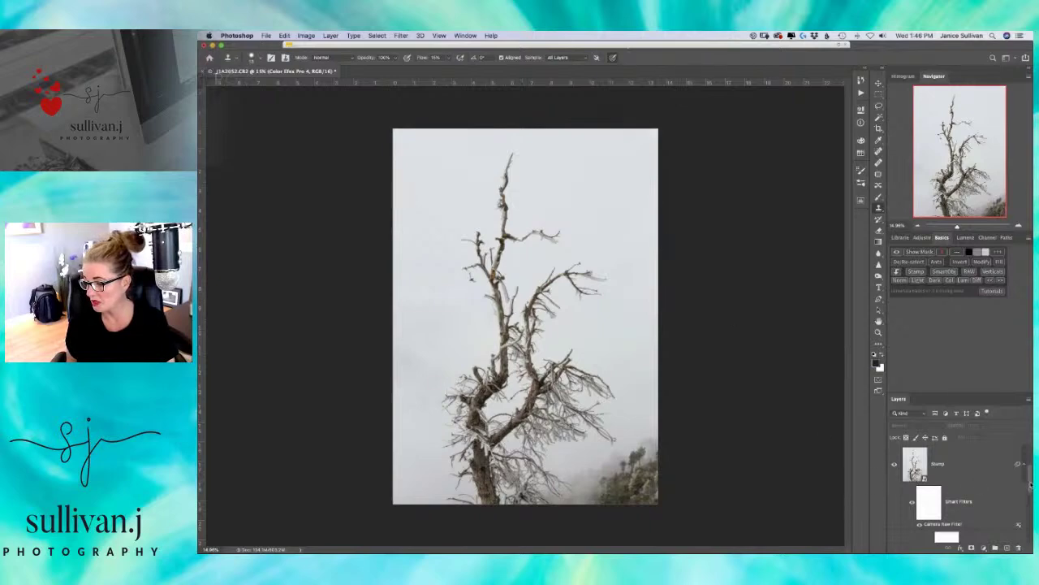
pyautogui.moveTo(1031, 492); pyautogui.dragTo(1029, 459)
pyautogui.click(895, 466)
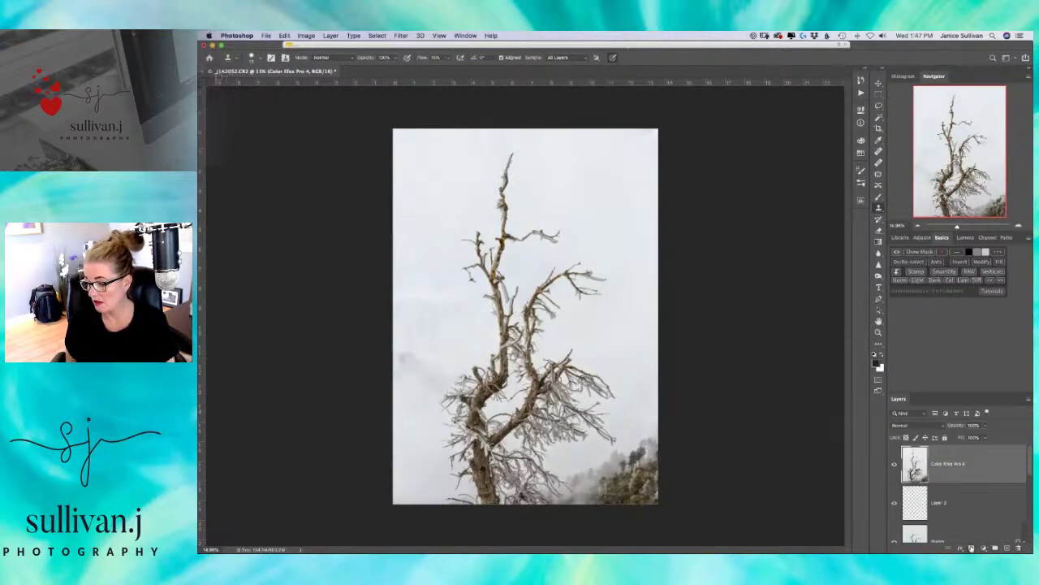
# - Add a layer mask to the Color Efex Pro 4 layer, make black the foreground colour, and try to mask the sky beside the tree
pyautogui.click(972, 548)
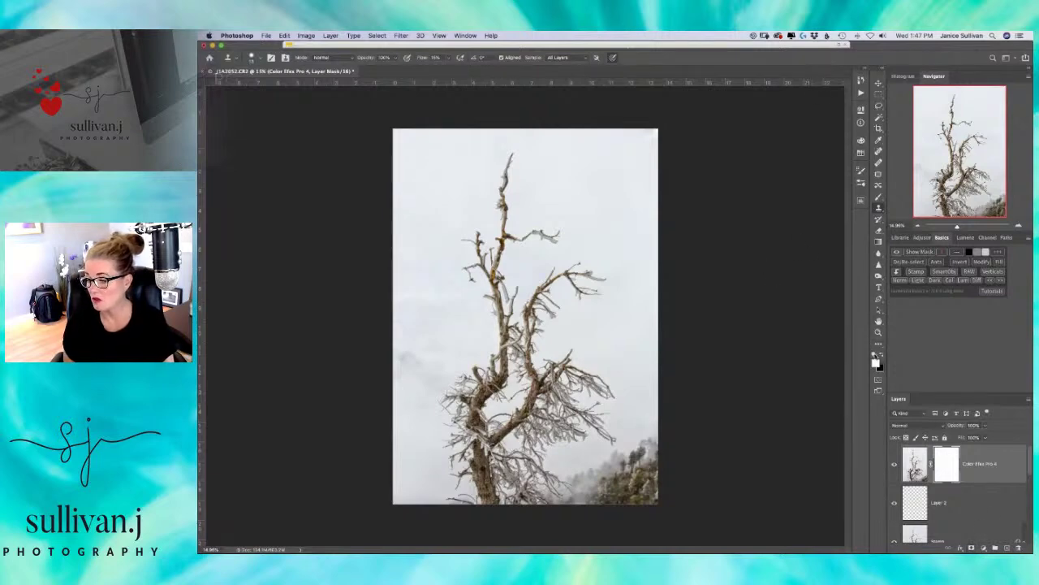
pyautogui.click(881, 356)
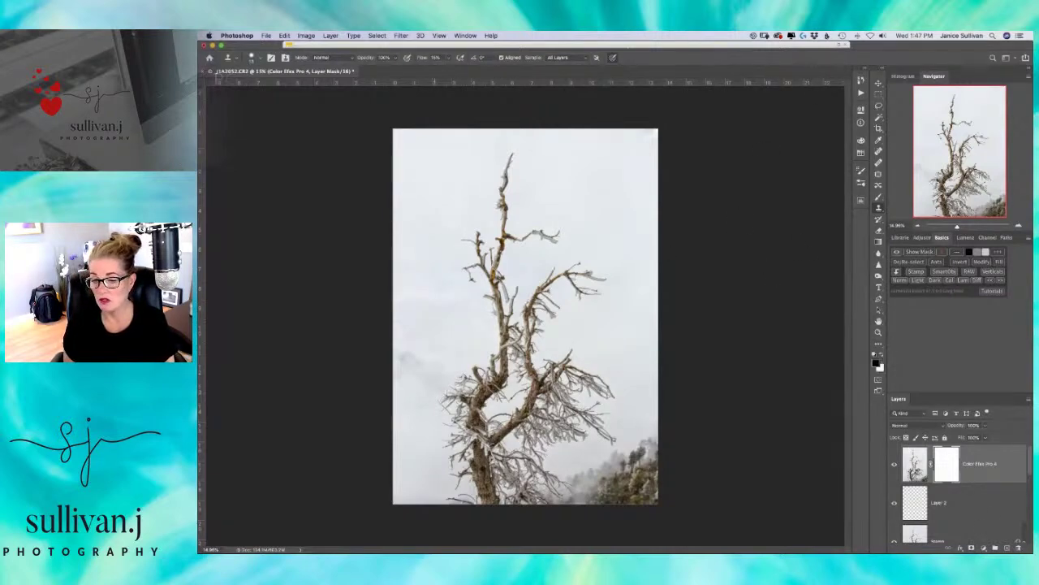
pyautogui.moveTo(469, 262); pyautogui.dragTo(523, 261)
pyautogui.moveTo(443, 319)
pyautogui.mouseDown()
pyautogui.moveTo(406, 324)
pyautogui.moveTo(409, 353)
pyautogui.mouseUp()
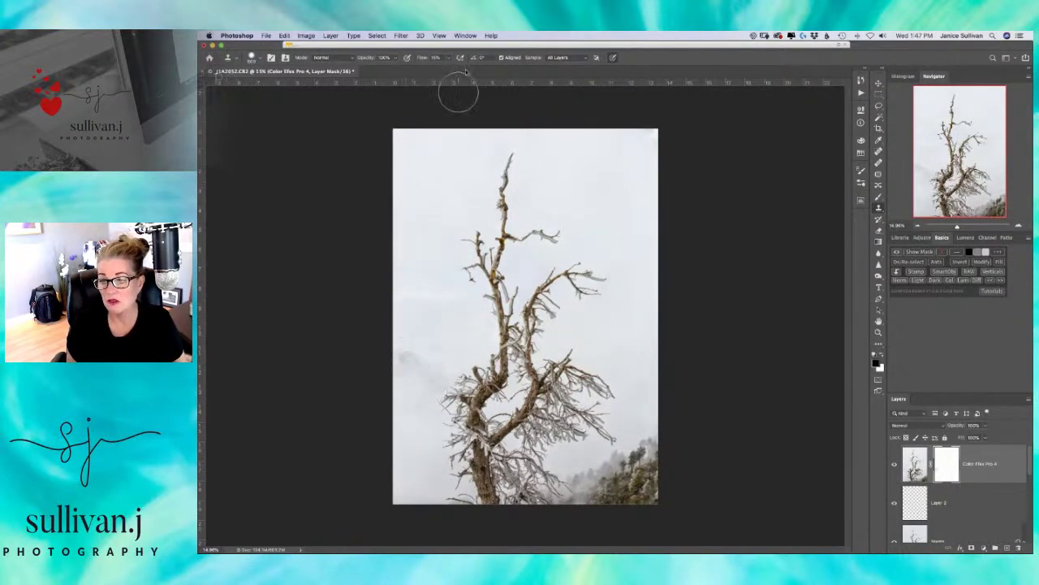
# - Raise the Clone Stamp's flow and try again to mask the gray smudge in the sky beside the trunk
pyautogui.write('60')
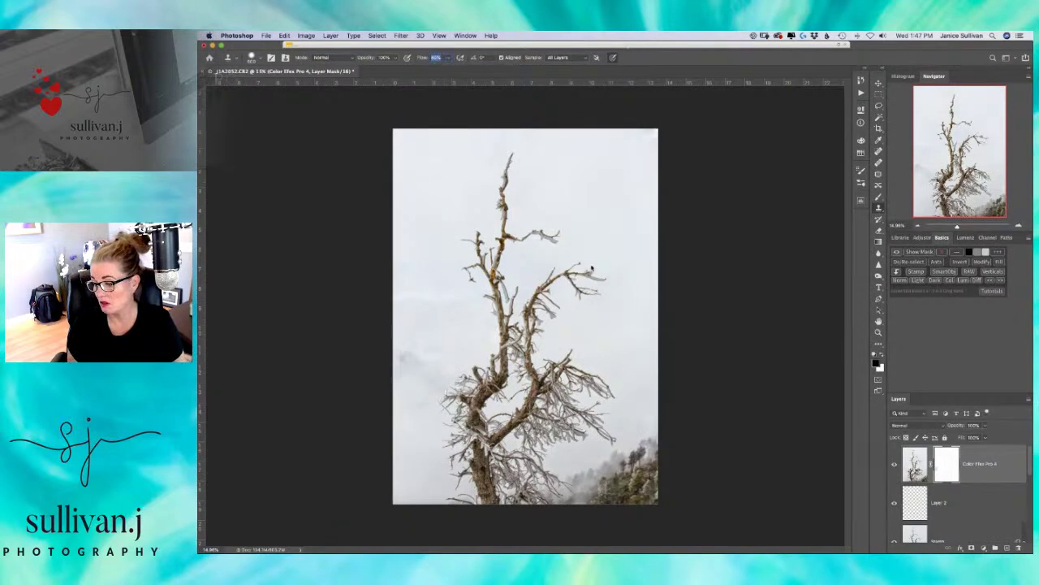
pyautogui.press('Return')
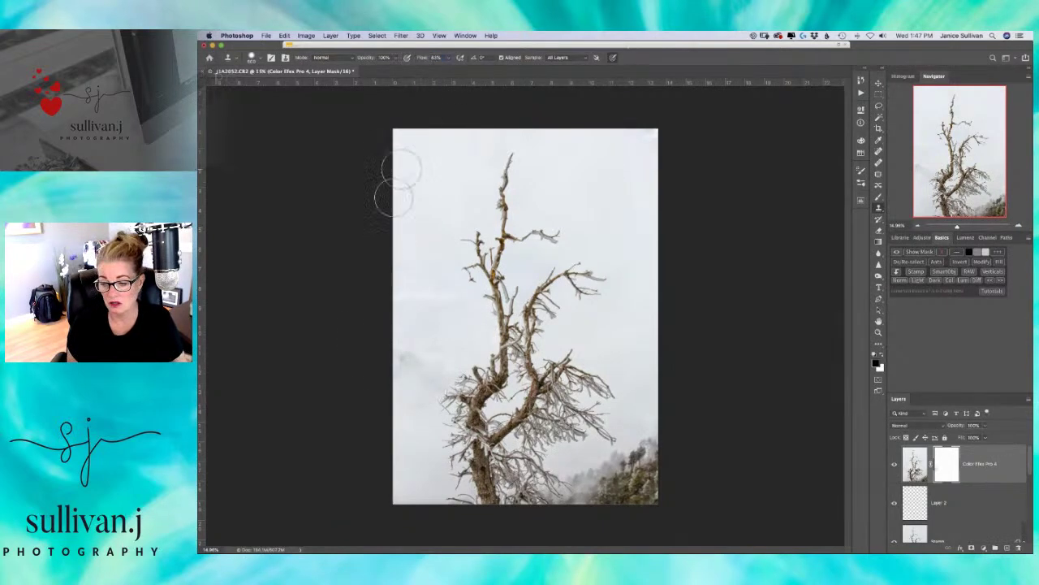
pyautogui.moveTo(411, 355)
pyautogui.mouseDown()
pyautogui.moveTo(394, 380)
pyautogui.moveTo(439, 345)
pyautogui.mouseUp()
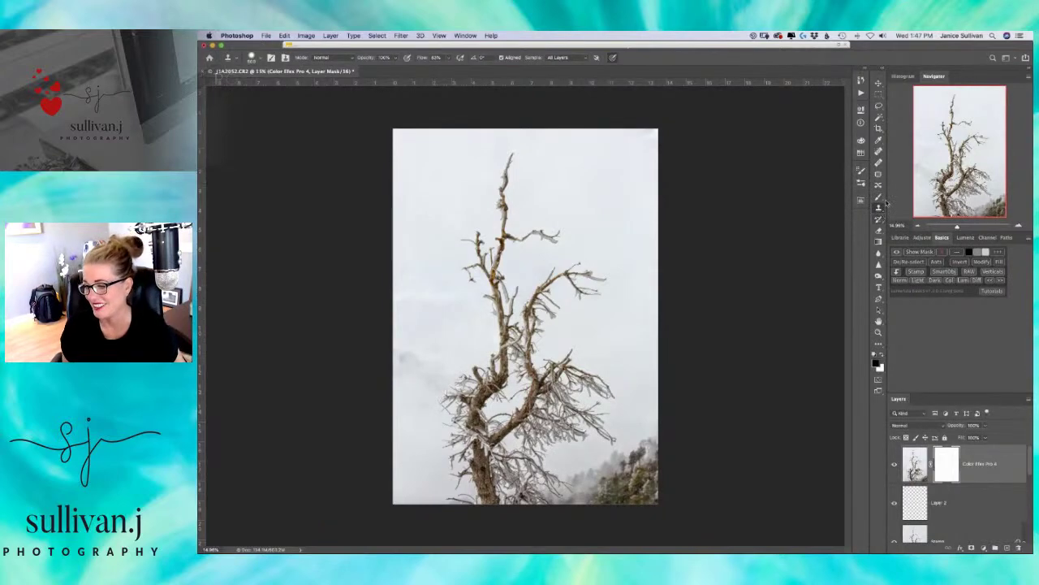
# - Switch to the Brush tool, try painting black on the mask over the sky beside the trunk, and undo the stroke
pyautogui.click(878, 197)
pyautogui.moveTo(416, 341); pyautogui.dragTo(411, 348)
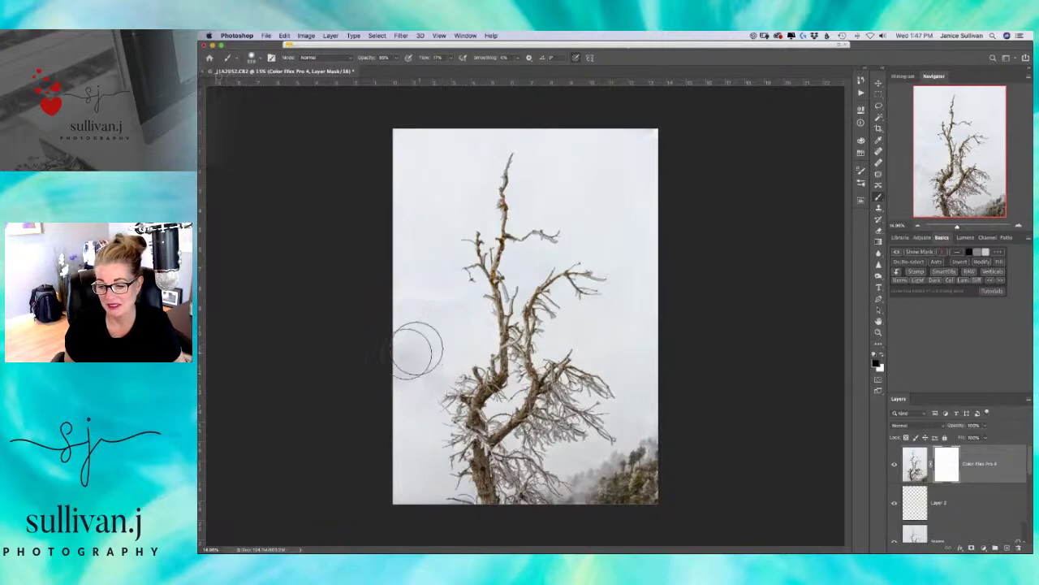
pyautogui.moveTo(413, 326)
pyautogui.mouseDown()
pyautogui.moveTo(387, 379)
pyautogui.moveTo(386, 419)
pyautogui.moveTo(436, 467)
pyautogui.mouseUp()
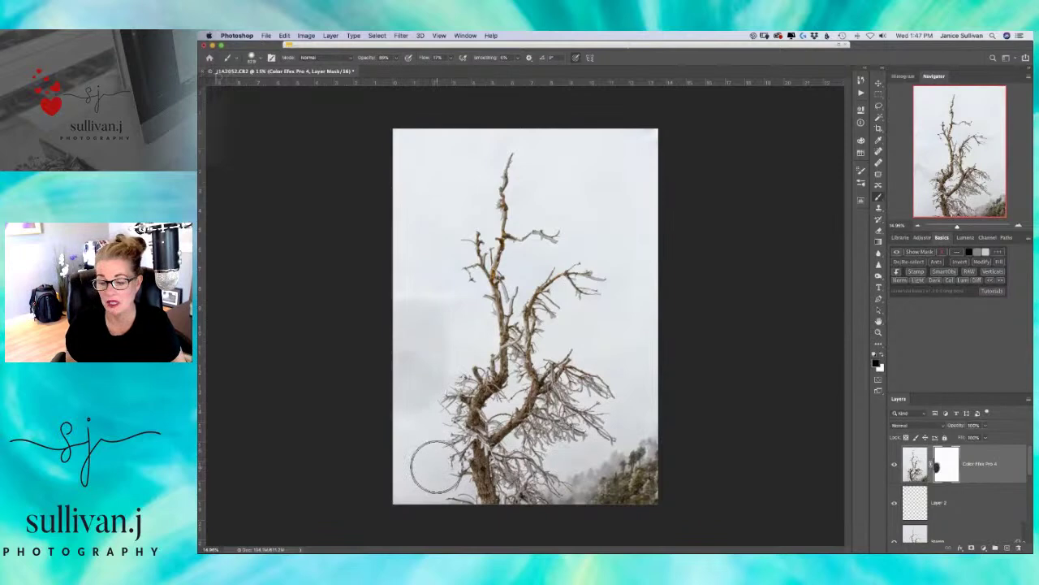
pyautogui.press('super+z')
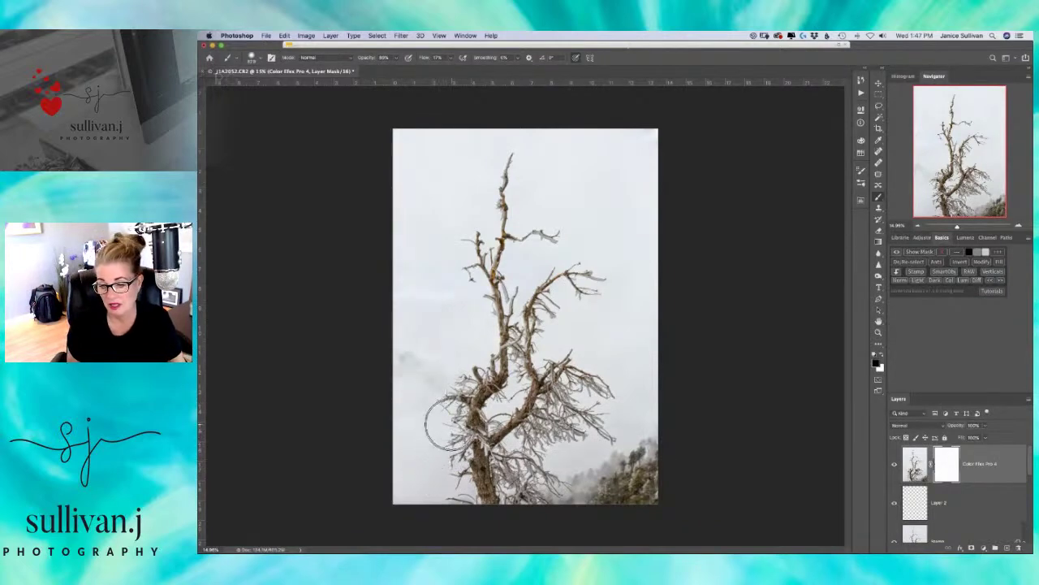
# - Lower the brush flow to about 8% and paint black on the mask over the gray smudge in the sky beside the trunk
pyautogui.moveTo(959, 227); pyautogui.dragTo(963, 226)
pyautogui.moveTo(937, 116); pyautogui.dragTo(917, 171)
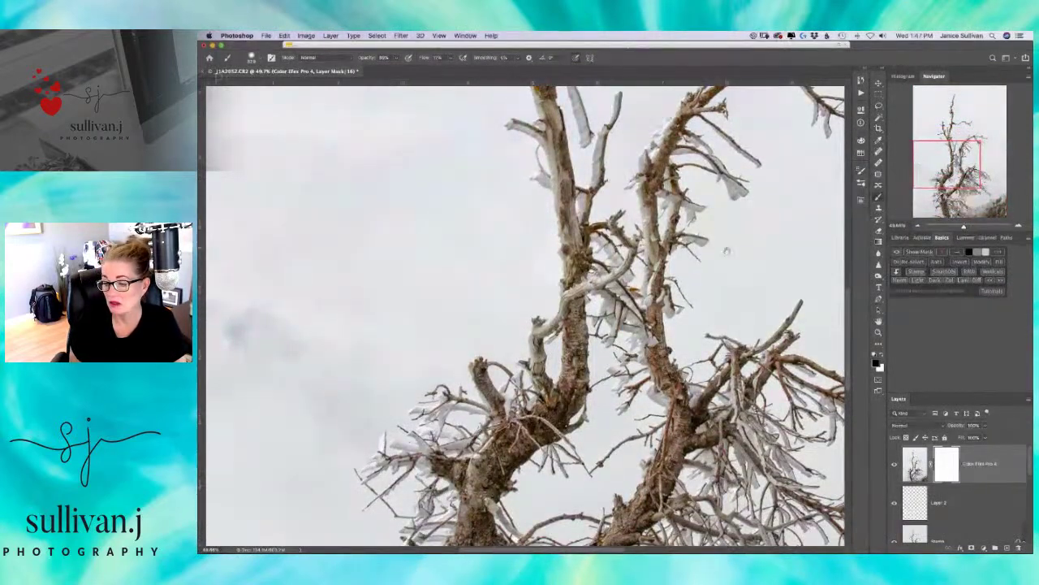
pyautogui.moveTo(494, 232)
pyautogui.mouseDown()
pyautogui.moveTo(801, 241)
pyautogui.moveTo(747, 167)
pyautogui.moveTo(678, 268)
pyautogui.mouseUp()
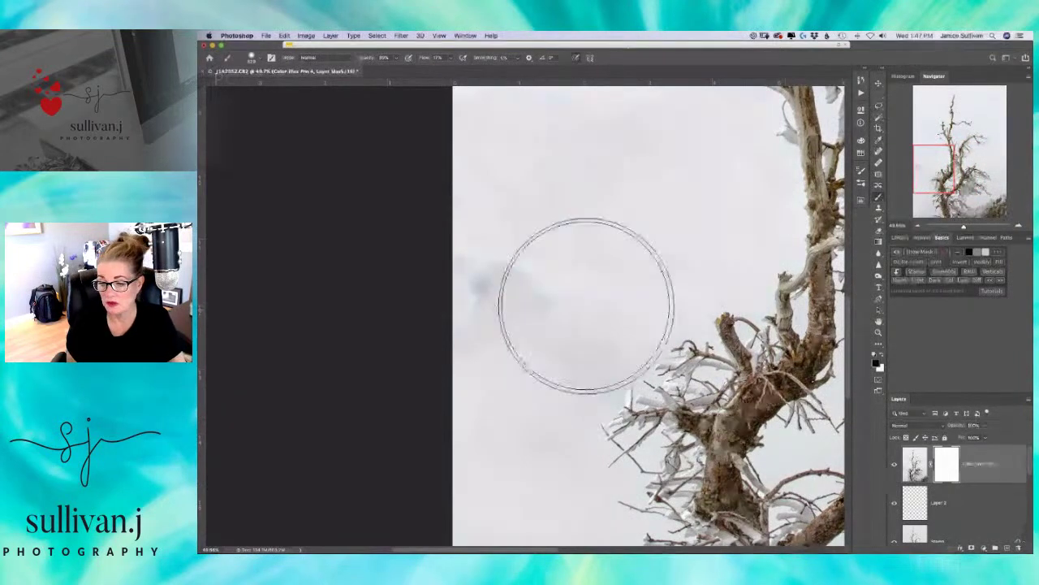
pyautogui.moveTo(546, 309); pyautogui.dragTo(504, 309)
pyautogui.moveTo(426, 59); pyautogui.dragTo(418, 58)
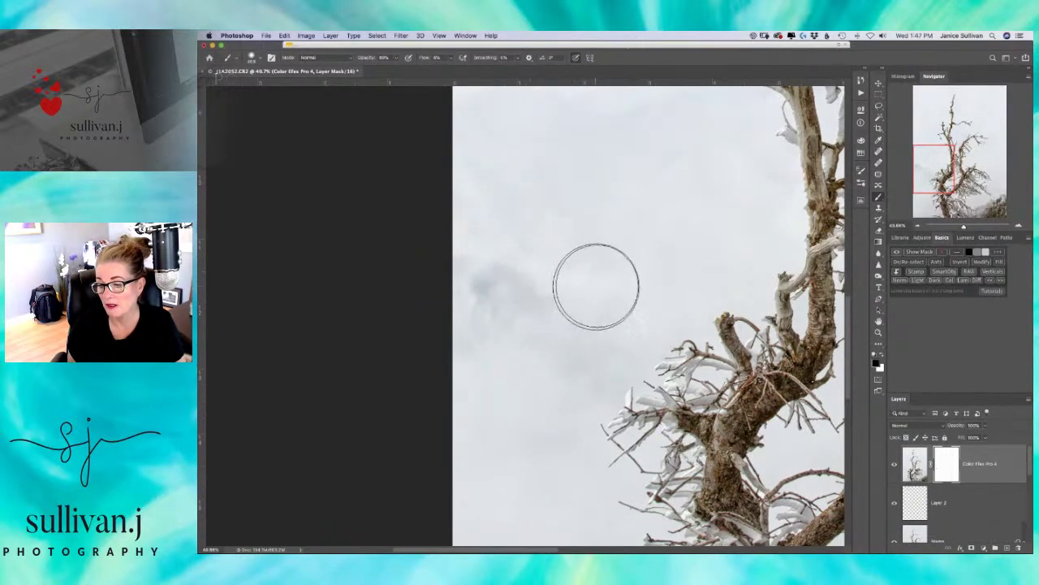
pyautogui.moveTo(602, 275)
pyautogui.mouseDown()
pyautogui.moveTo(552, 298)
pyautogui.moveTo(502, 286)
pyautogui.moveTo(482, 306)
pyautogui.moveTo(525, 313)
pyautogui.moveTo(581, 350)
pyautogui.mouseUp()
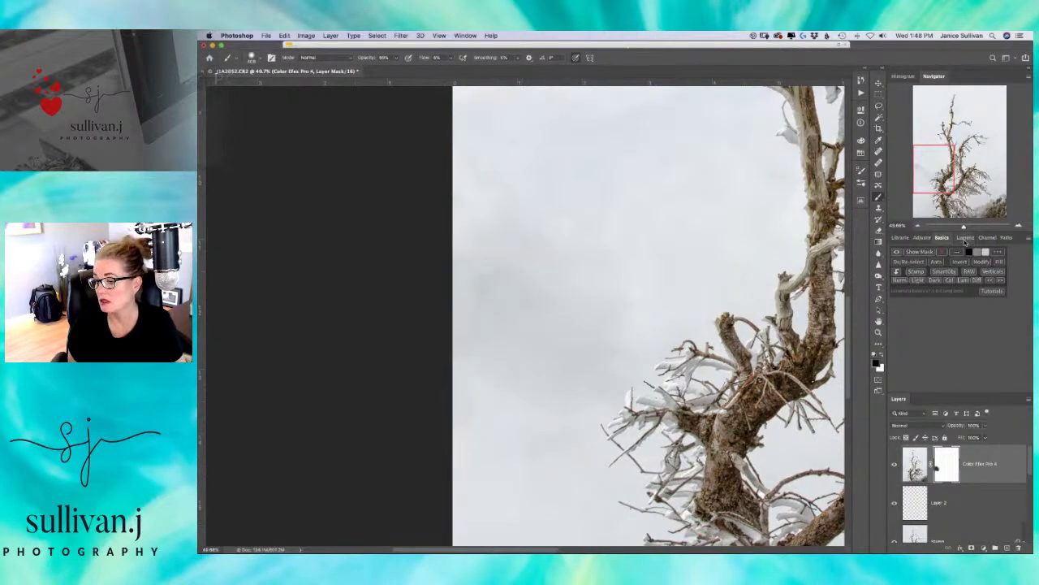
# - Set the Color Efex Pro 4 layer mask's density to about 50% and its feather to about 5 px
pyautogui.moveTo(964, 227); pyautogui.dragTo(958, 228)
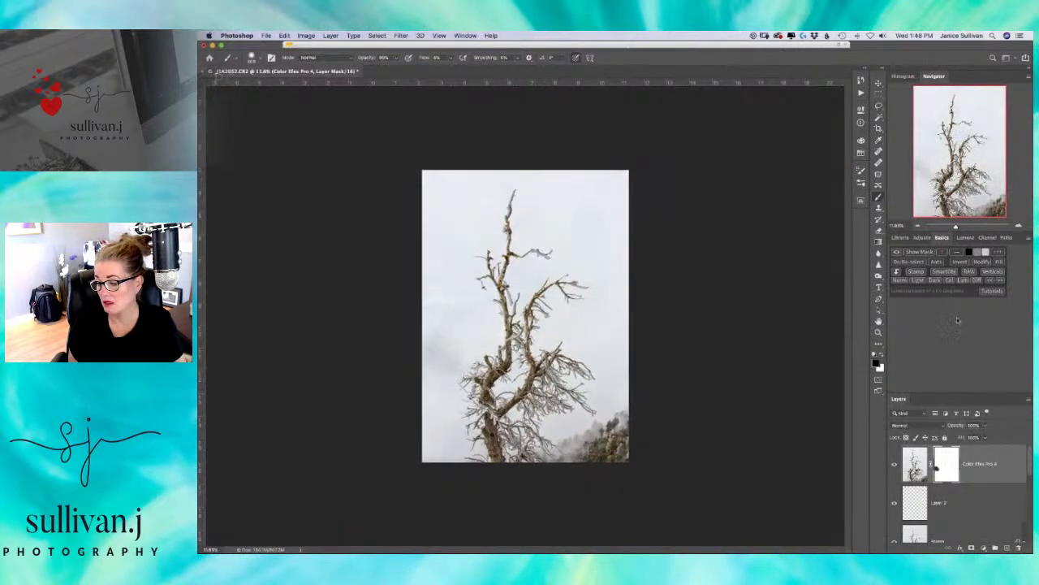
pyautogui.doubleClick(946, 470)
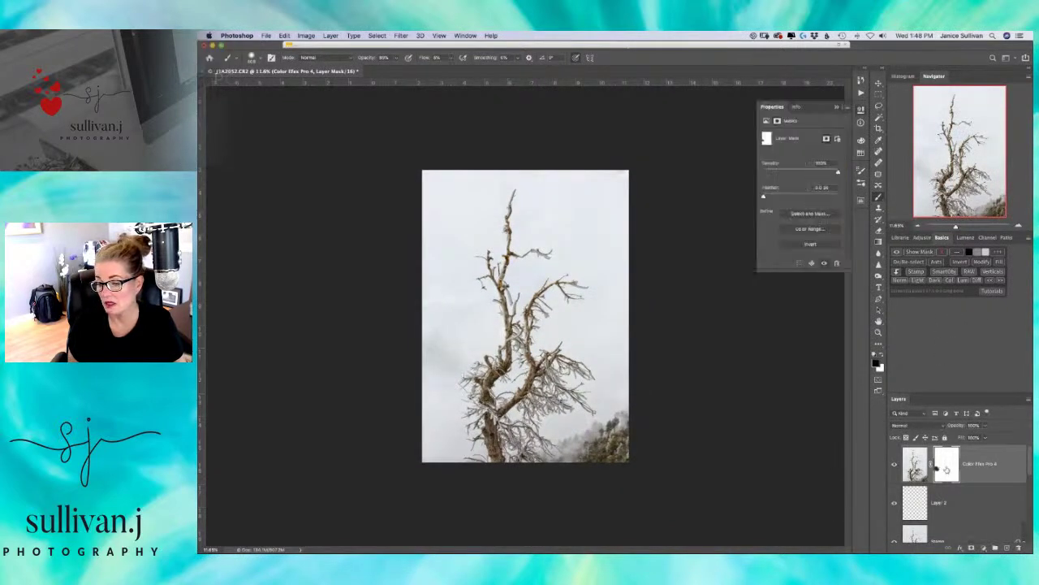
pyautogui.moveTo(839, 173); pyautogui.dragTo(802, 174)
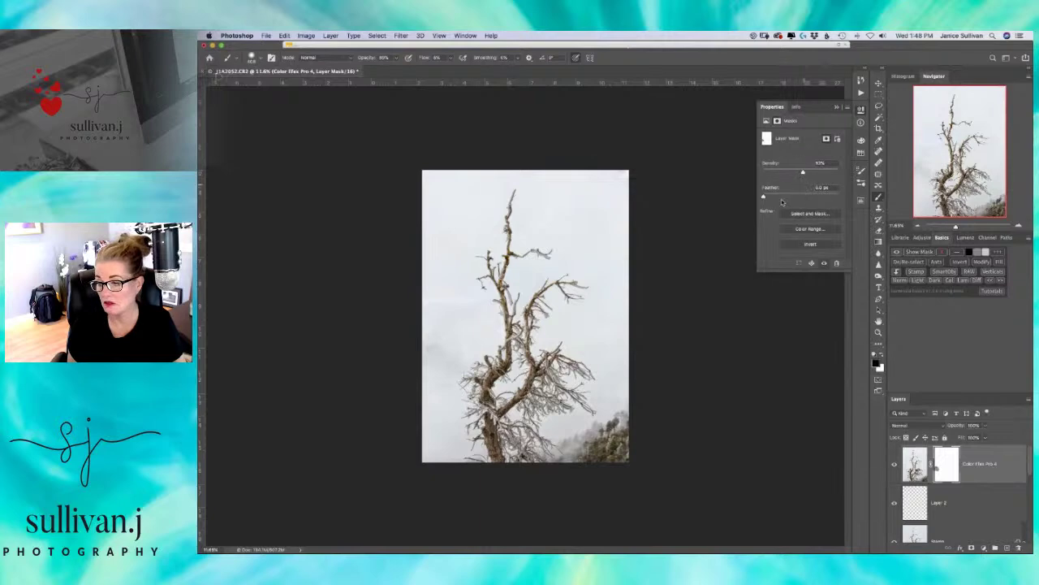
pyautogui.moveTo(764, 197); pyautogui.dragTo(785, 199)
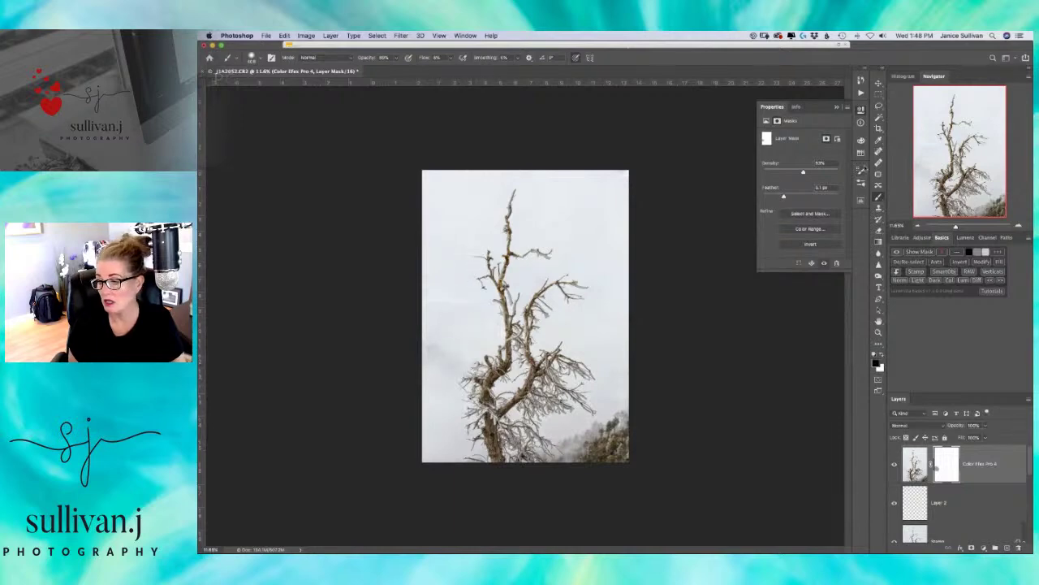
pyautogui.click(837, 108)
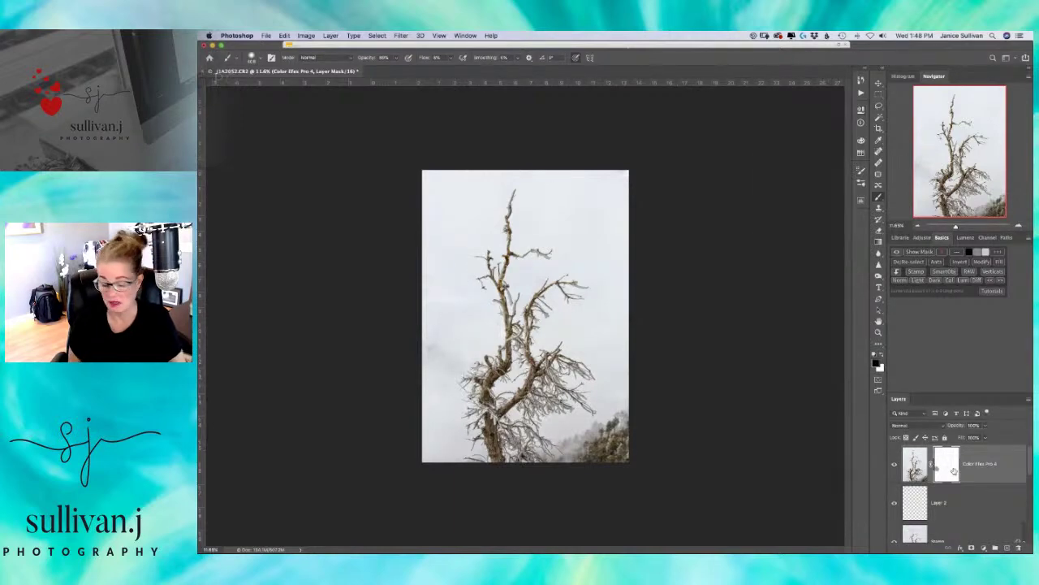
# - Compare the photo with the Color Efex Pro 4 layer mask disabled and enabled, leaving the mask enabled
pyautogui.keyDown('shift'); pyautogui.click(950, 476); pyautogui.keyUp('shift')
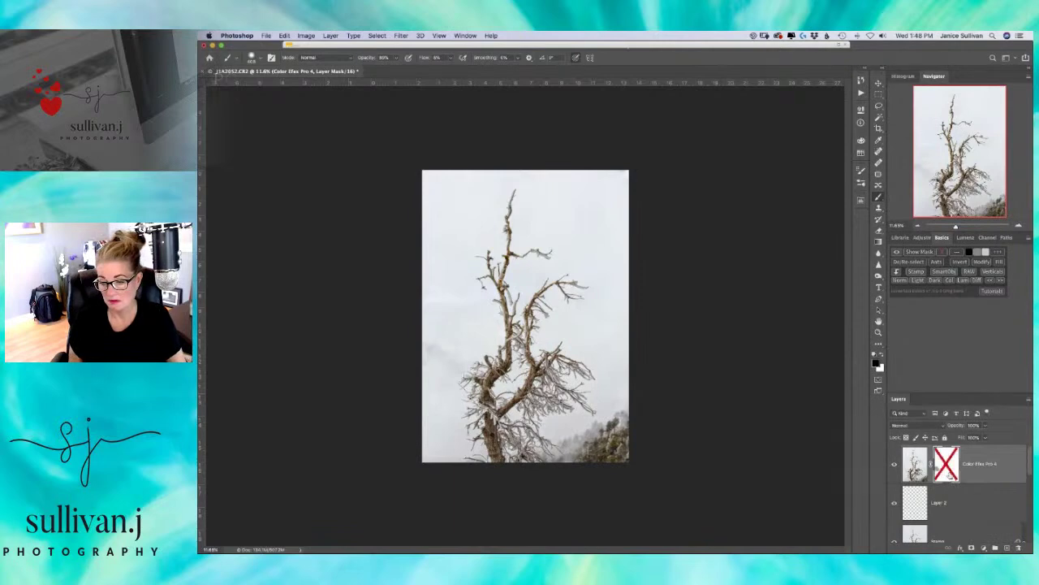
pyautogui.keyDown('shift'); pyautogui.click(952, 470); pyautogui.keyUp('shift')
pyautogui.keyDown('shift'); pyautogui.click(955, 467); pyautogui.keyUp('shift')
pyautogui.keyDown('shift'); pyautogui.click(955, 467); pyautogui.keyUp('shift')
pyautogui.keyDown('shift'); pyautogui.click(956, 464); pyautogui.keyUp('shift')
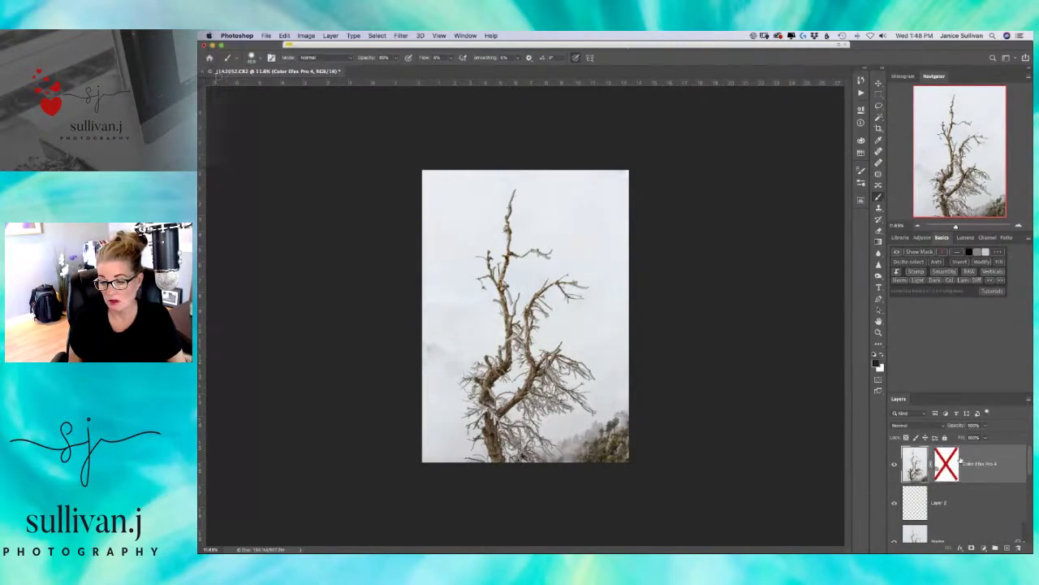
pyautogui.keyDown('shift'); pyautogui.click(950, 466); pyautogui.keyUp('shift')
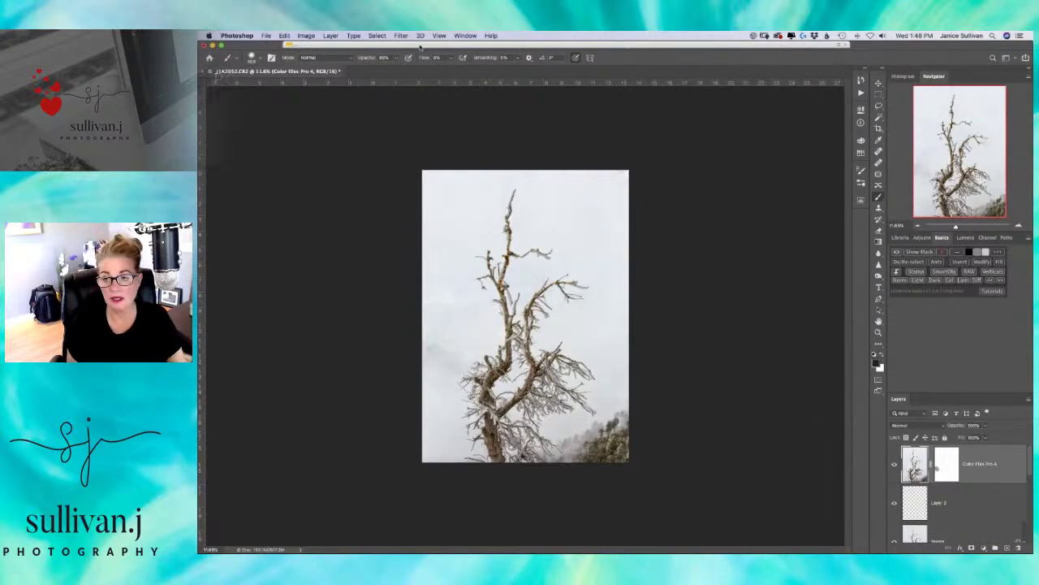
# - Save the layered photo on the computer as _J1A2052.psd in 2019-SouthernCaliMountain, 1-Masters (DNG & PS), with Maximize Compatibility on
pyautogui.click(266, 36)
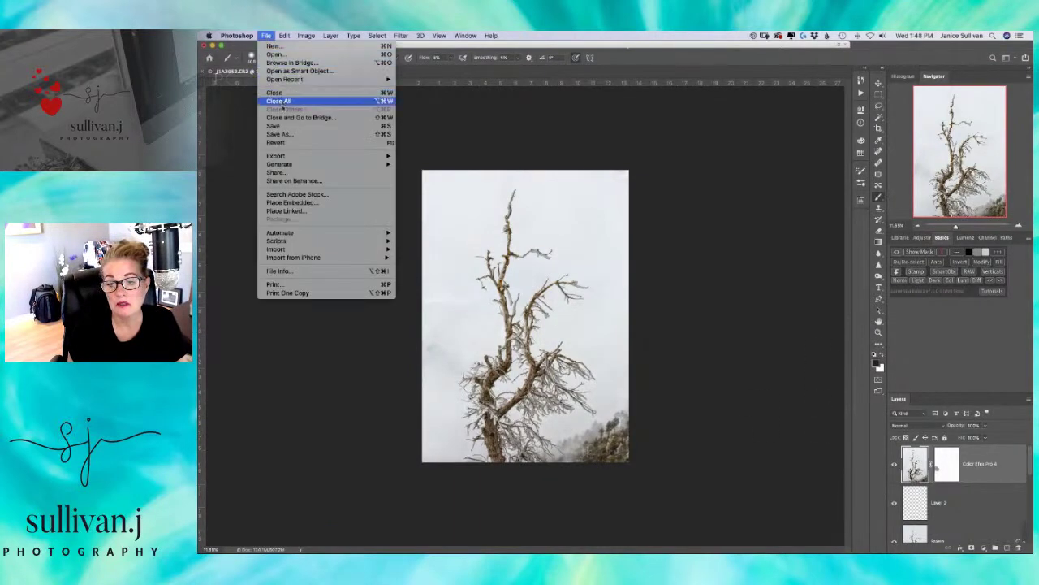
pyautogui.click(288, 134)
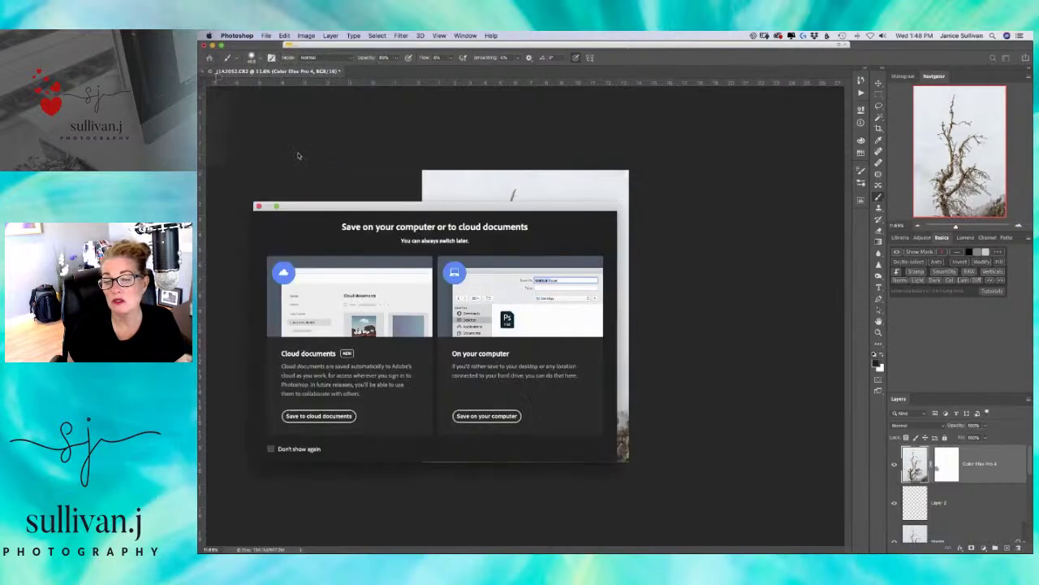
pyautogui.click(473, 417)
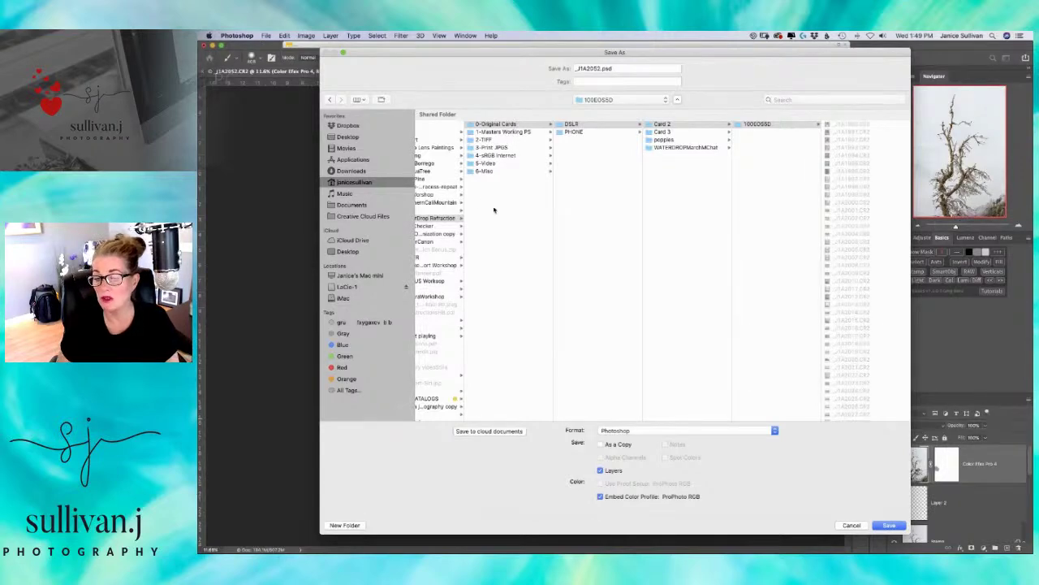
pyautogui.hscroll(-3, 495, 211)
pyautogui.hscroll(-1, 496, 210)
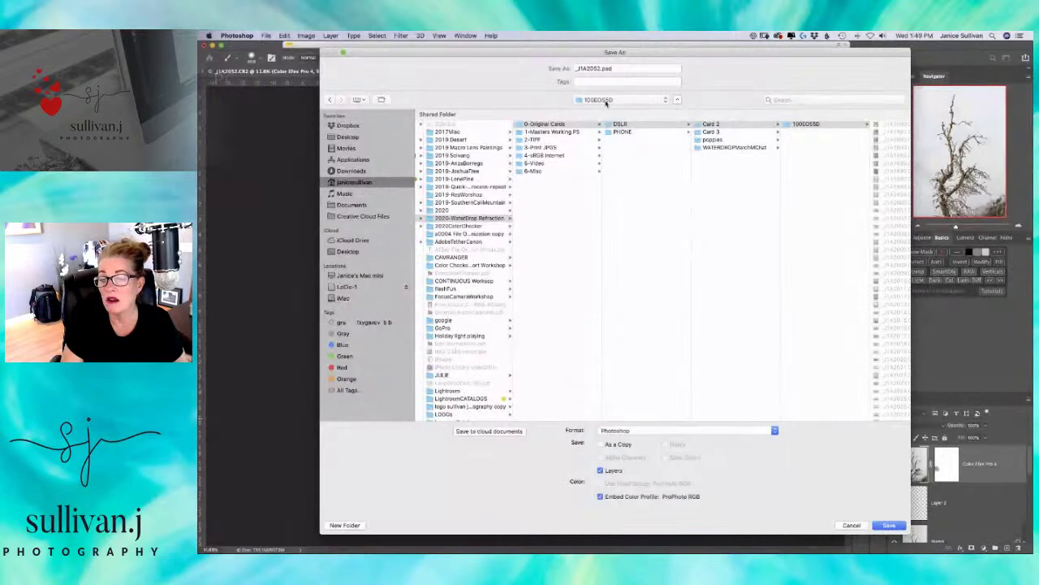
pyautogui.scroll(1, 459, 168)
pyautogui.scroll(-1, 460, 168)
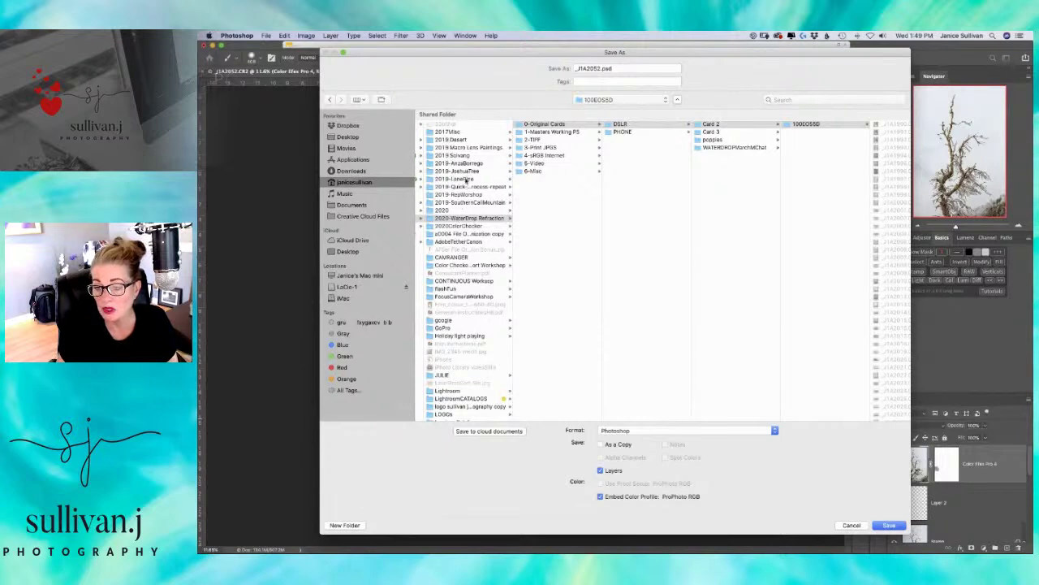
pyautogui.scroll(-1, 473, 167)
pyautogui.scroll(-2, 474, 168)
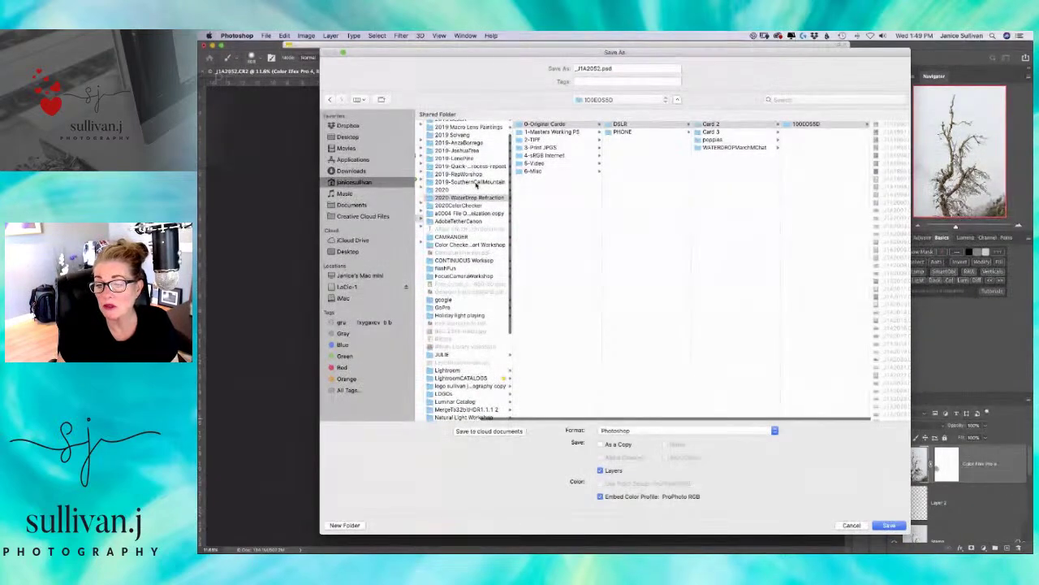
pyautogui.click(477, 182)
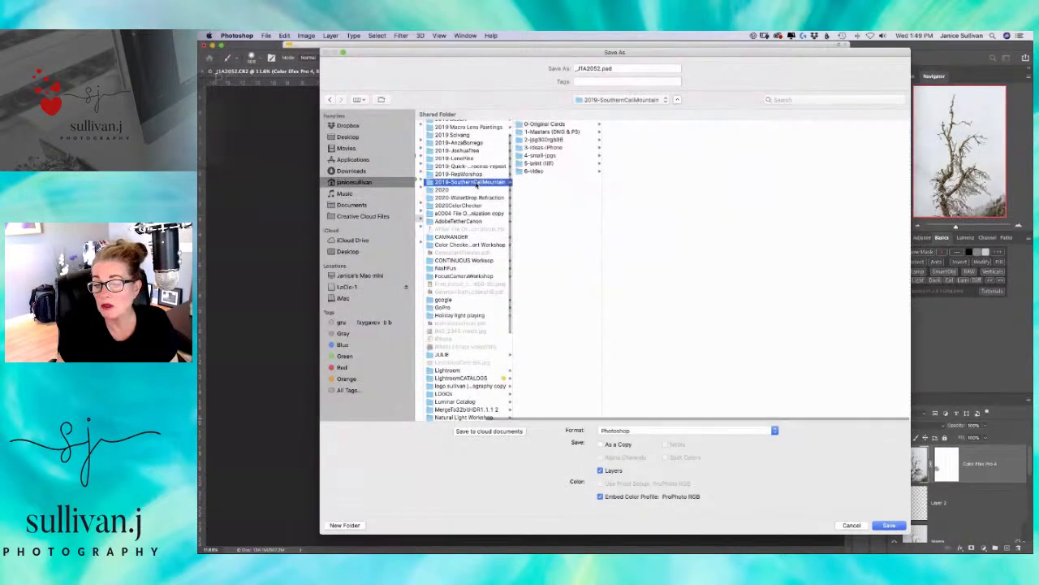
pyautogui.click(559, 132)
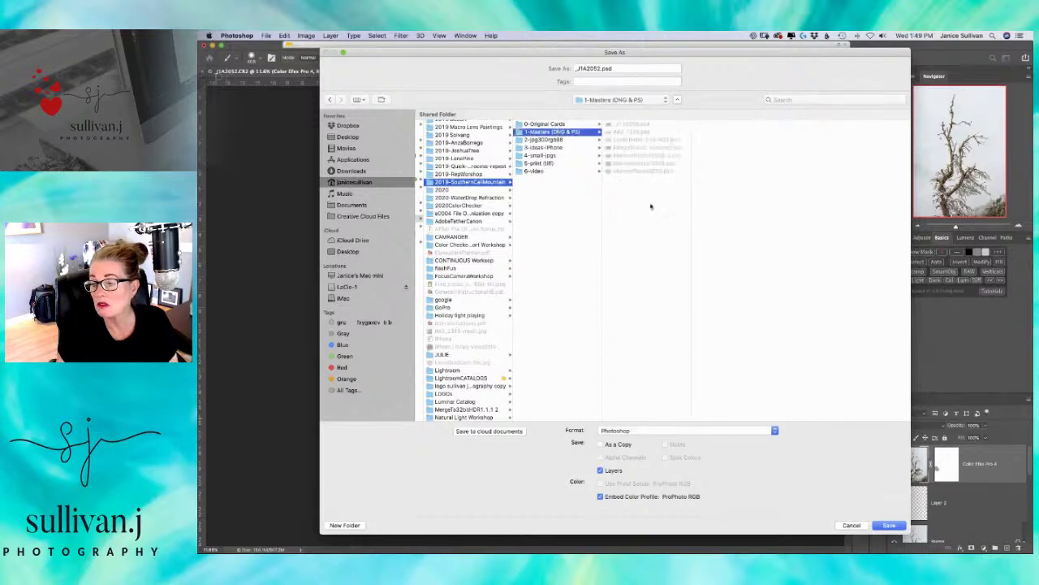
pyautogui.click(887, 525)
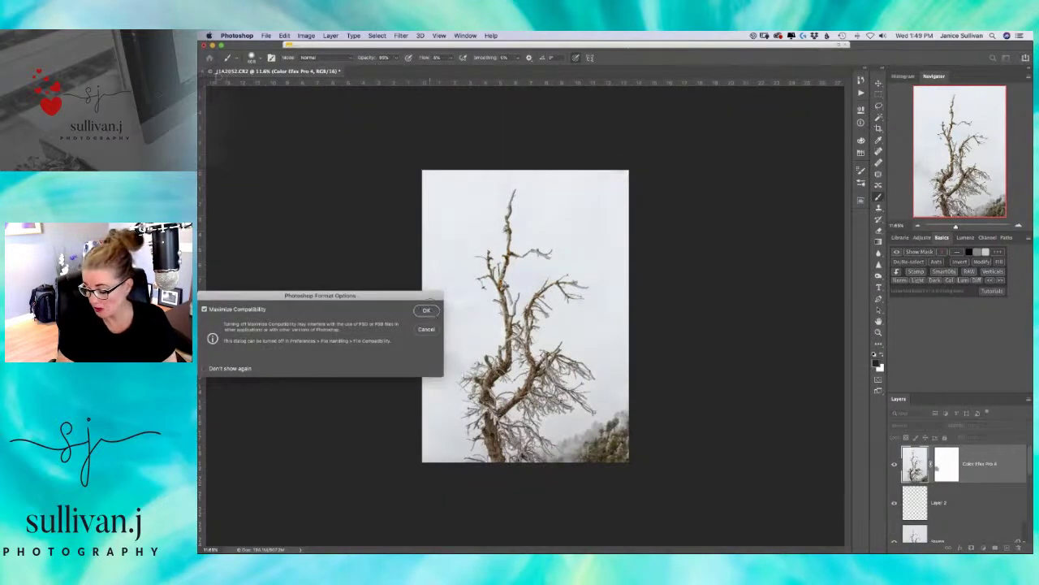
pyautogui.click(428, 311)
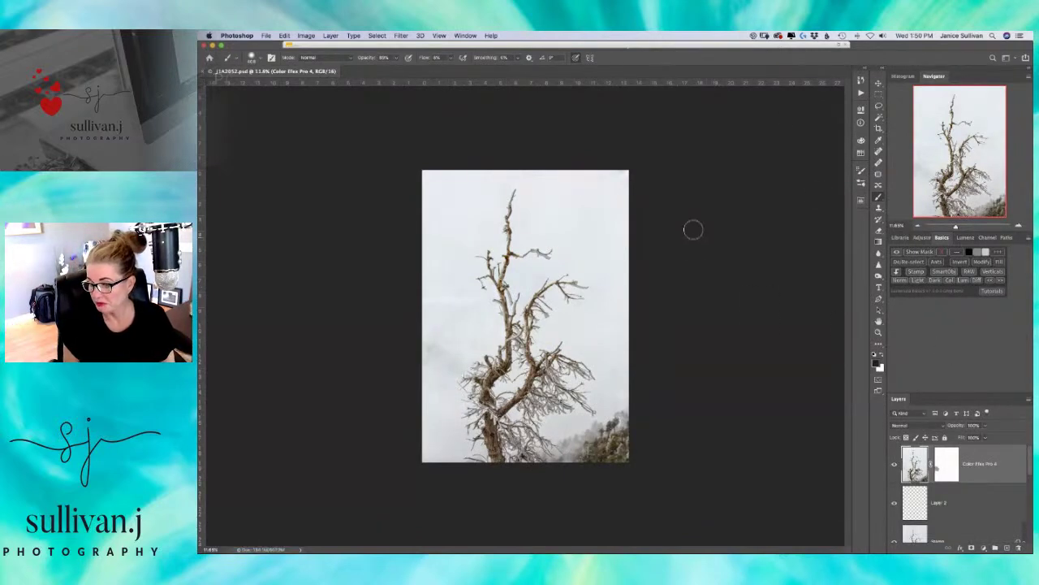
# - Delete the empty Layer 2 below the Color Efex Pro 4 layer
pyautogui.moveTo(955, 228); pyautogui.dragTo(956, 227)
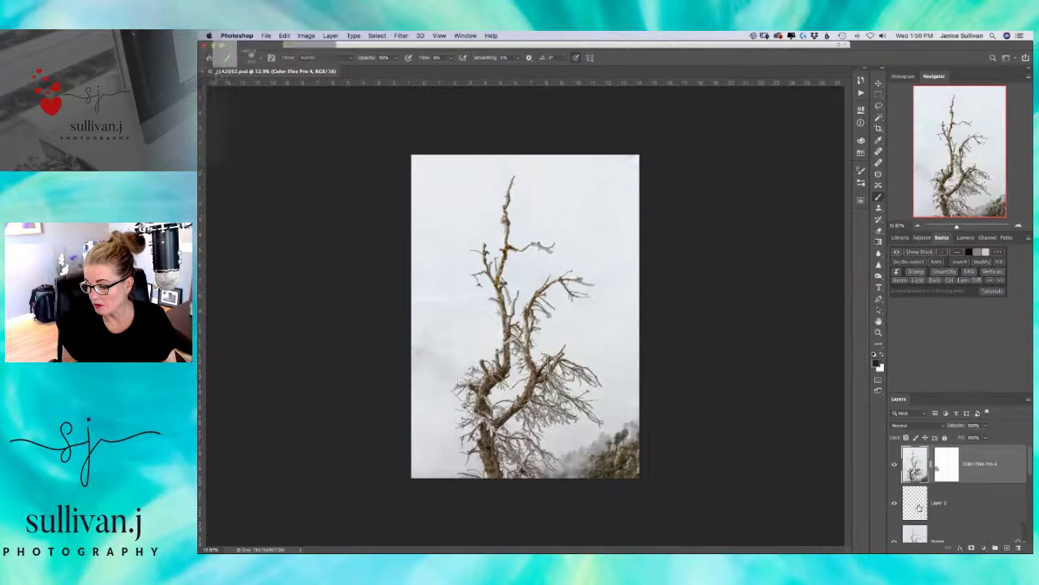
pyautogui.click(922, 510)
pyautogui.press('Delete')
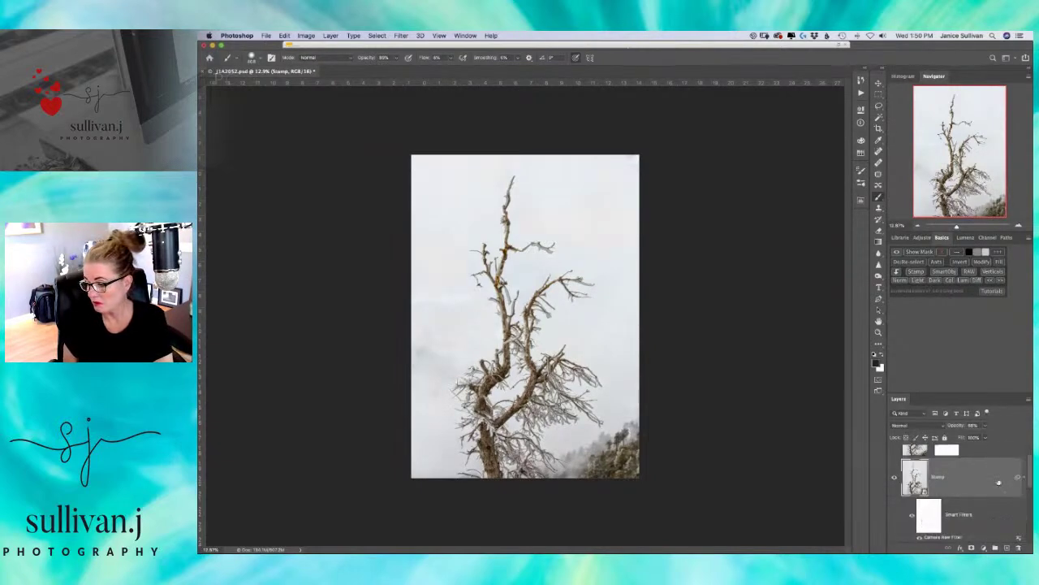
pyautogui.scroll(2, 1025, 471)
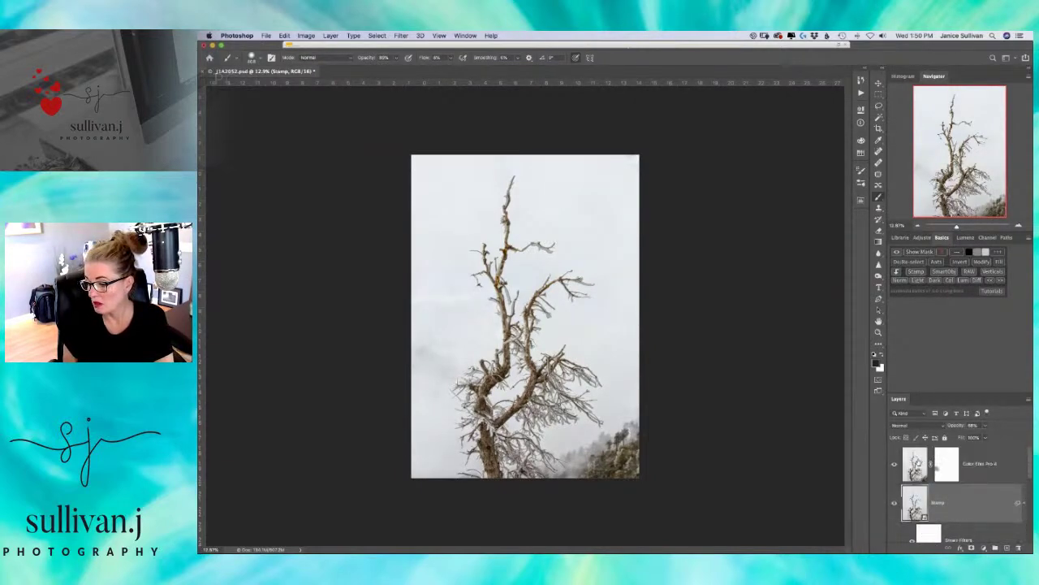
pyautogui.click(961, 470)
pyautogui.click(962, 470)
pyautogui.moveTo(962, 469); pyautogui.dragTo(1021, 549)
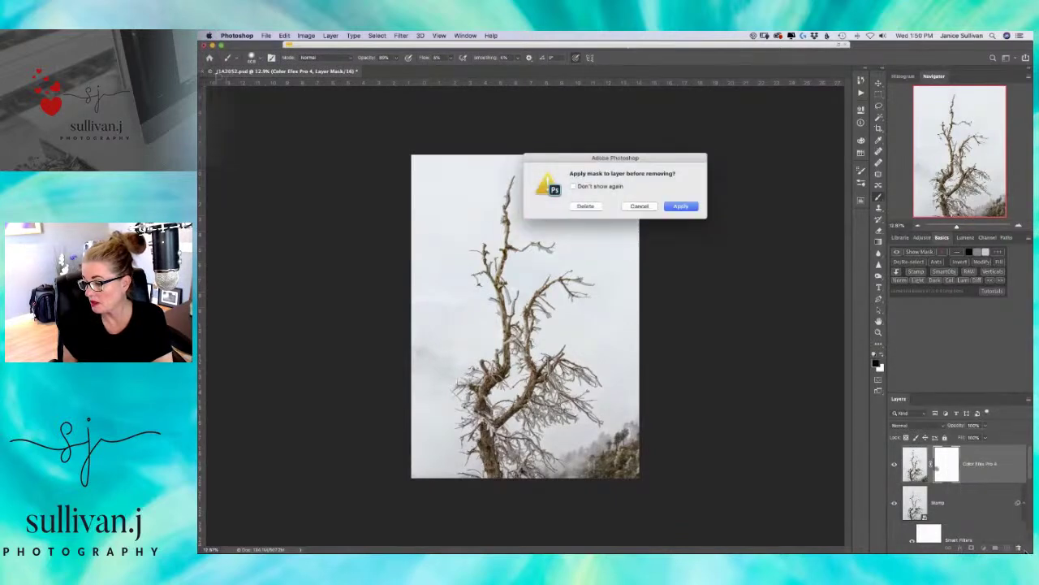
pyautogui.click(654, 207)
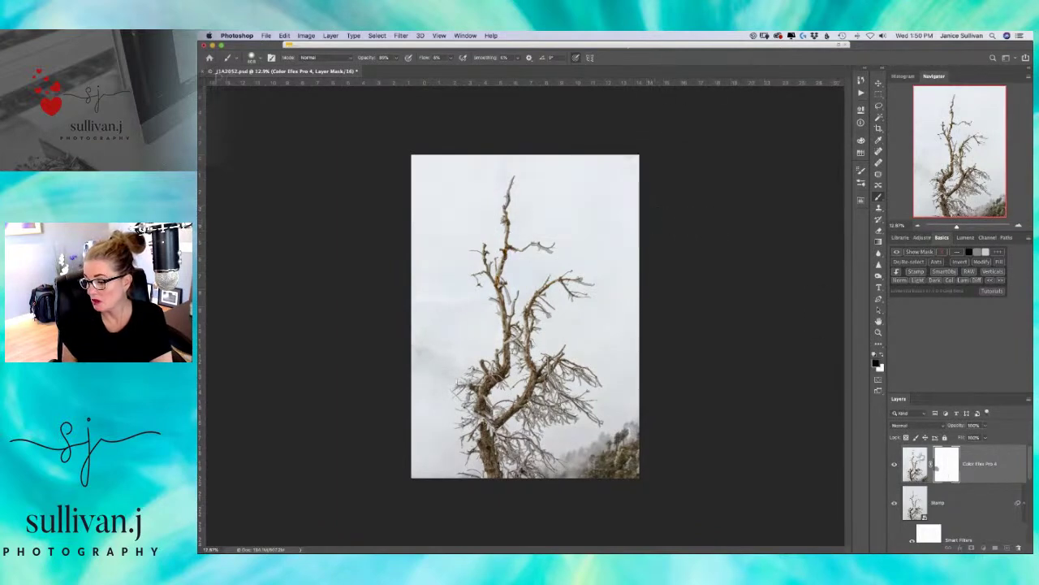
pyautogui.press('BackSpace')
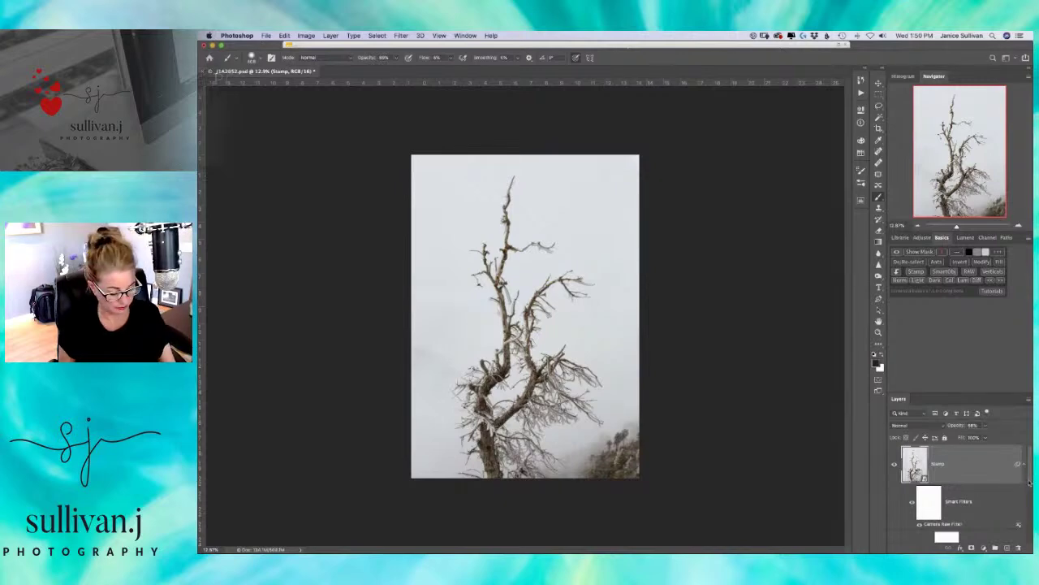
pyautogui.press('super+z')
# - Delete the layer mask from the Color Efex Pro 4 layer without applying it
pyautogui.moveTo(950, 465); pyautogui.dragTo(1020, 547)
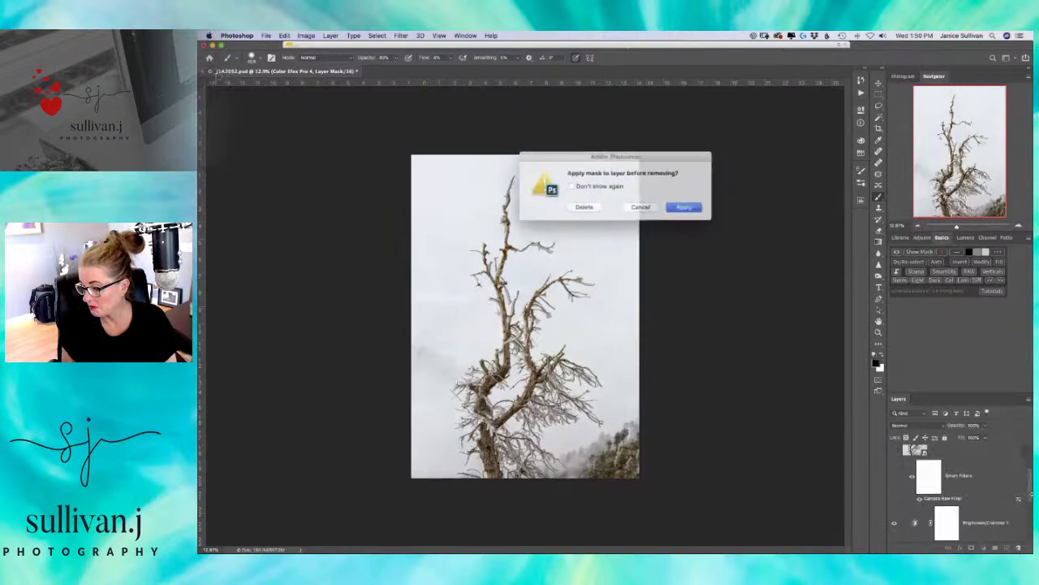
pyautogui.click(587, 206)
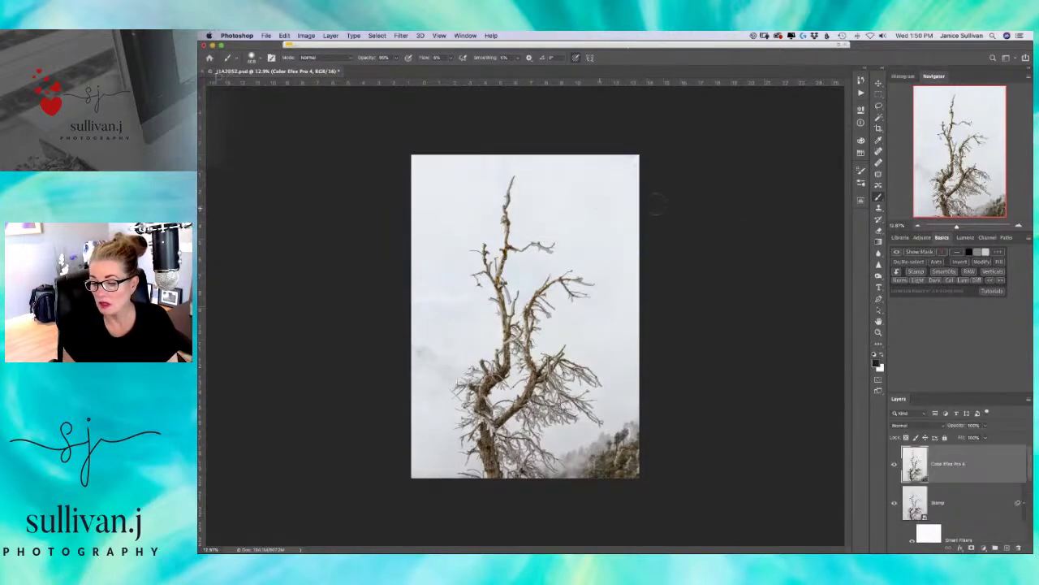
# - Add a new empty layer above the Color Efex Pro 4 layer and name it cloud
pyautogui.click(1007, 547)
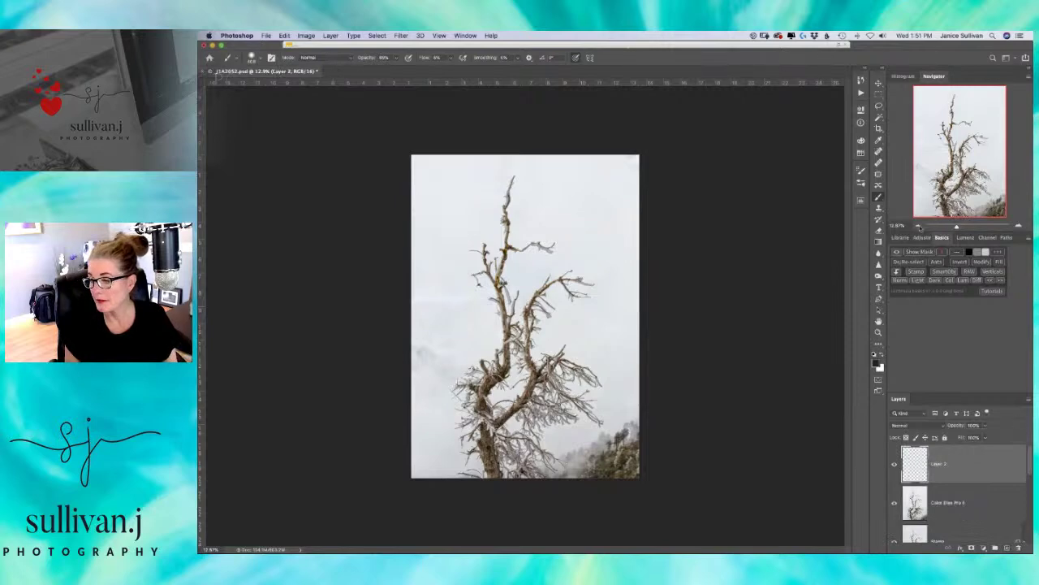
pyautogui.doubleClick(940, 464)
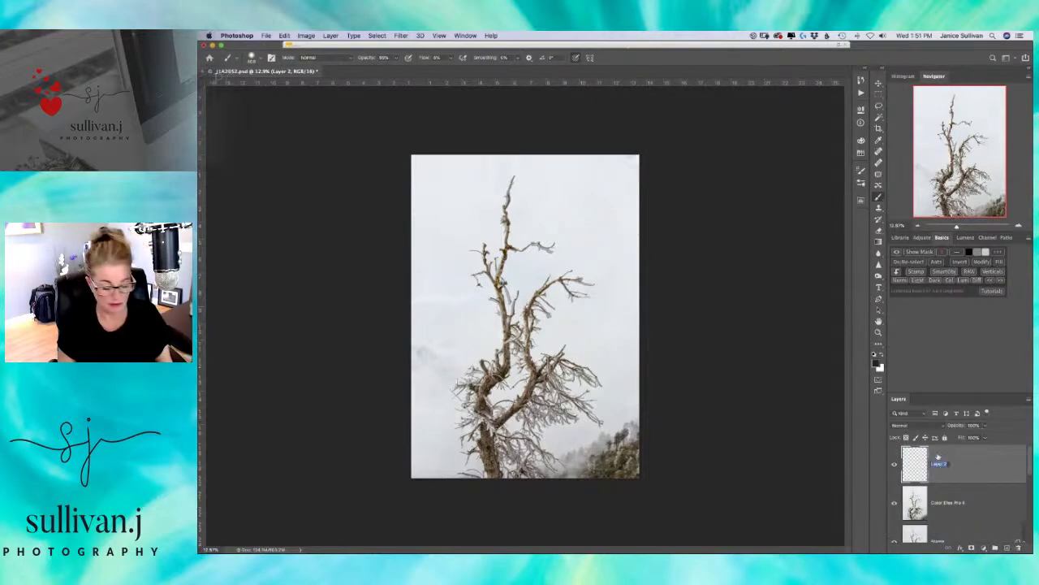
pyautogui.write('D')
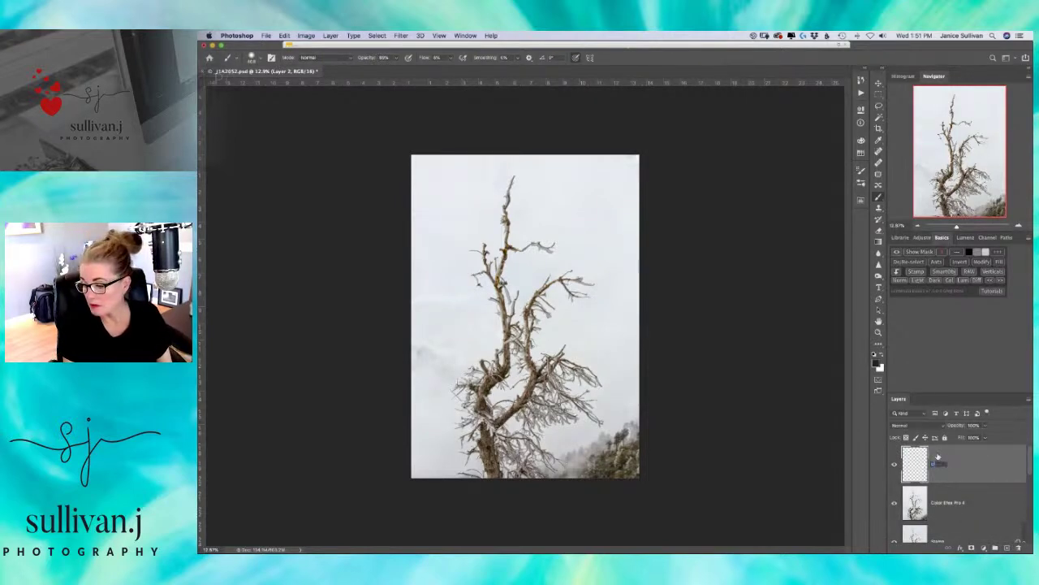
pyautogui.press('Return')
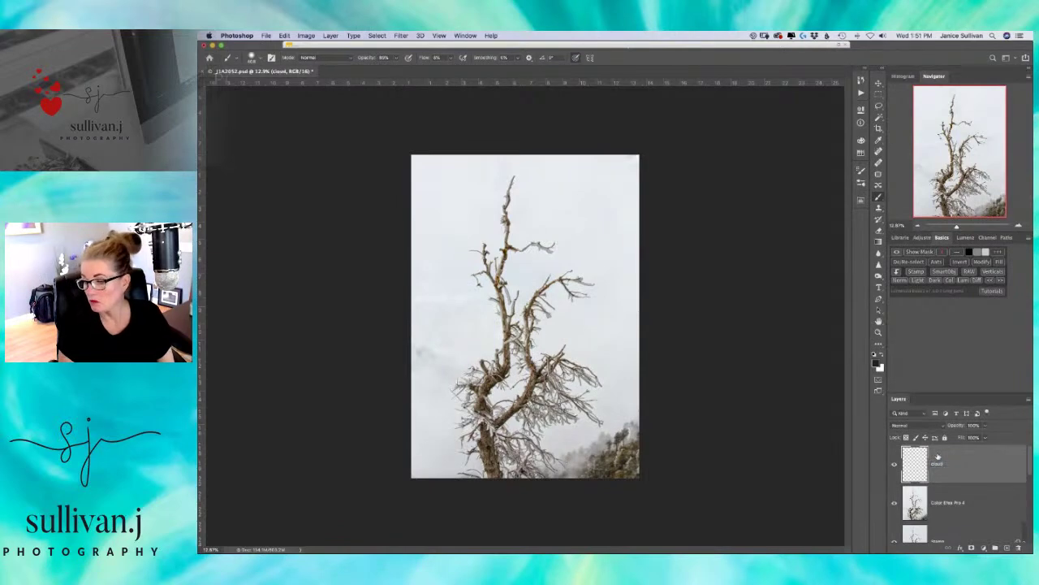
# - Sample the light sky color just above the gray smudge as the foreground color and switch back to the Brush tool
pyautogui.moveTo(958, 229); pyautogui.dragTo(965, 228)
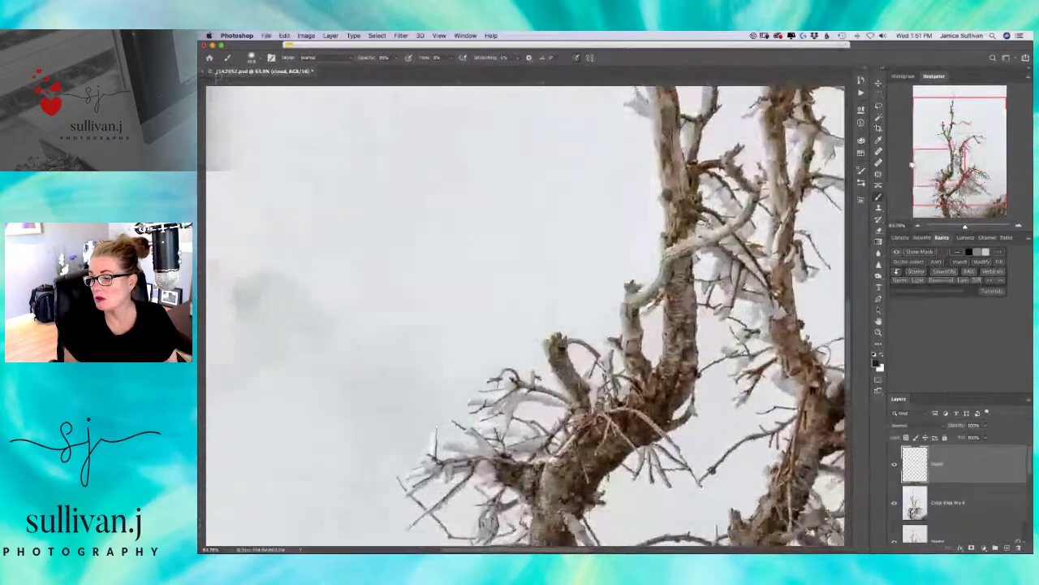
pyautogui.moveTo(411, 317); pyautogui.dragTo(759, 284)
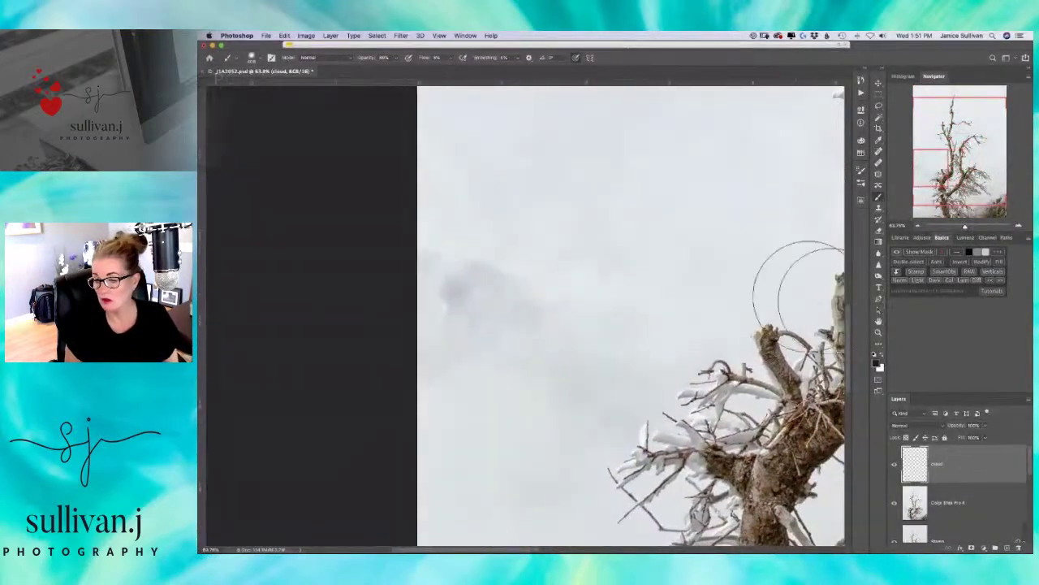
pyautogui.moveTo(966, 228); pyautogui.dragTo(962, 228)
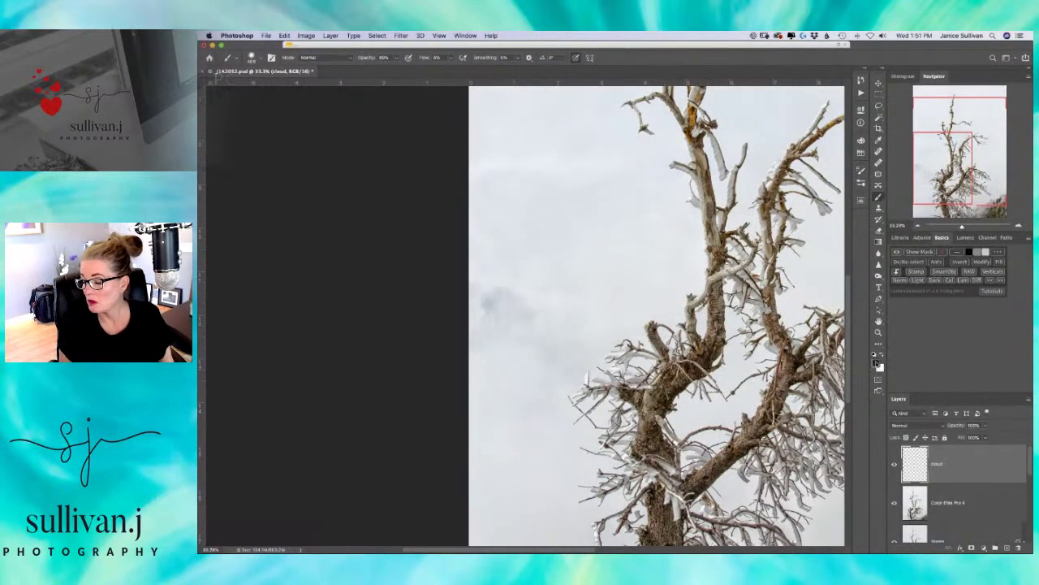
pyautogui.click(876, 363)
pyautogui.click(869, 359)
pyautogui.click(520, 245)
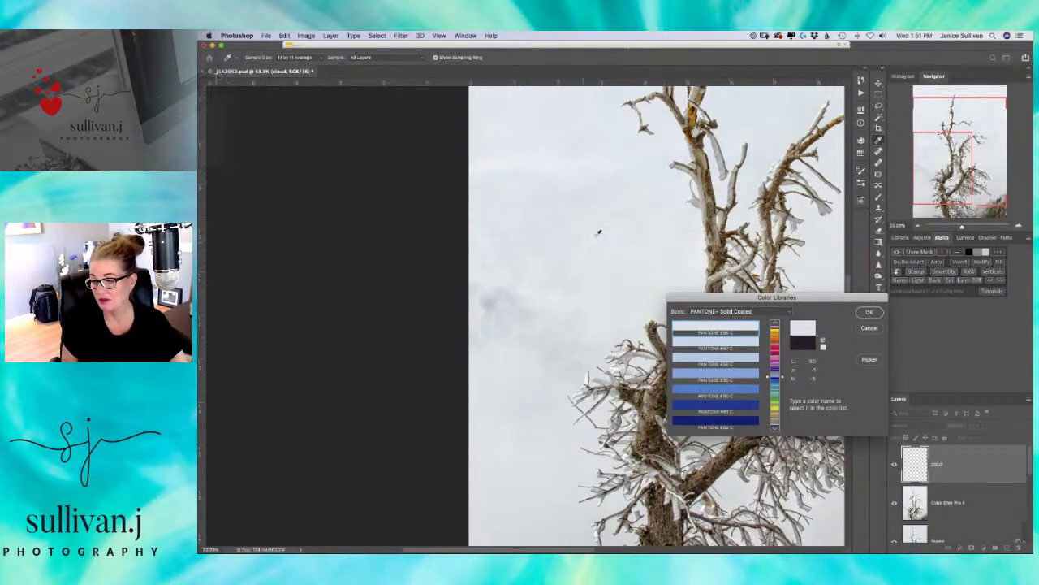
pyautogui.click(869, 312)
pyautogui.press('b')
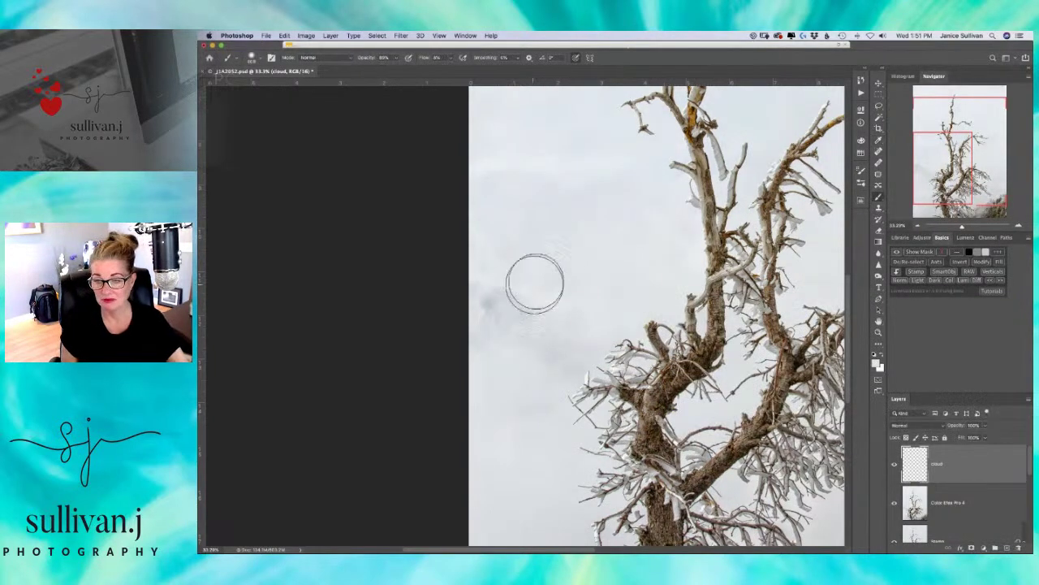
# - Set a low brush flow of about 5 to 7% and paint the sampled sky color over the gray smudge beside the trunk
pyautogui.click(422, 58)
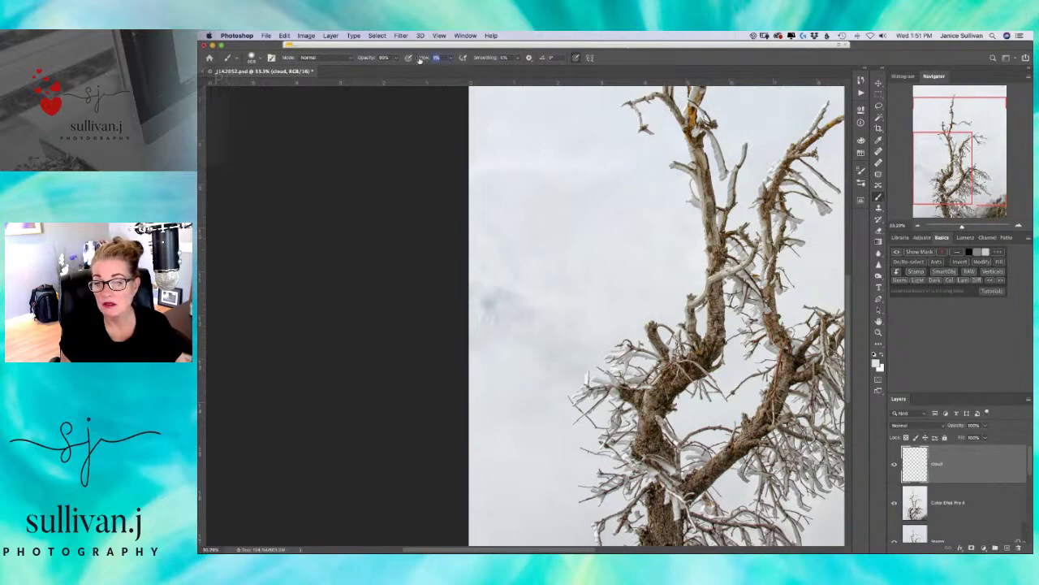
pyautogui.press('Return')
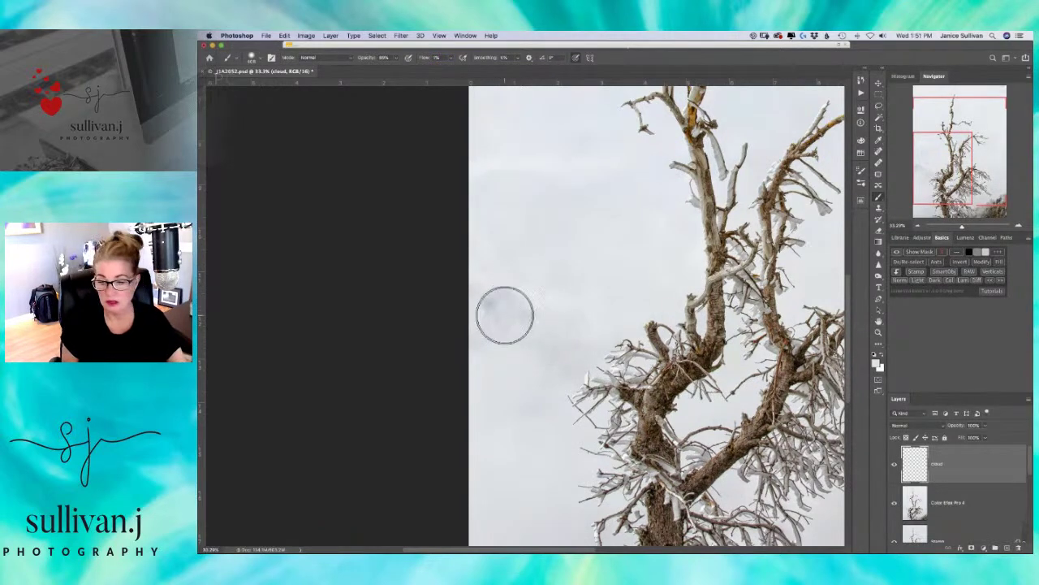
pyautogui.keyDown('ctrl'); pyautogui.keyDown('alt'); pyautogui.click(504, 315); pyautogui.keyUp('alt'); pyautogui.keyUp('ctrl')
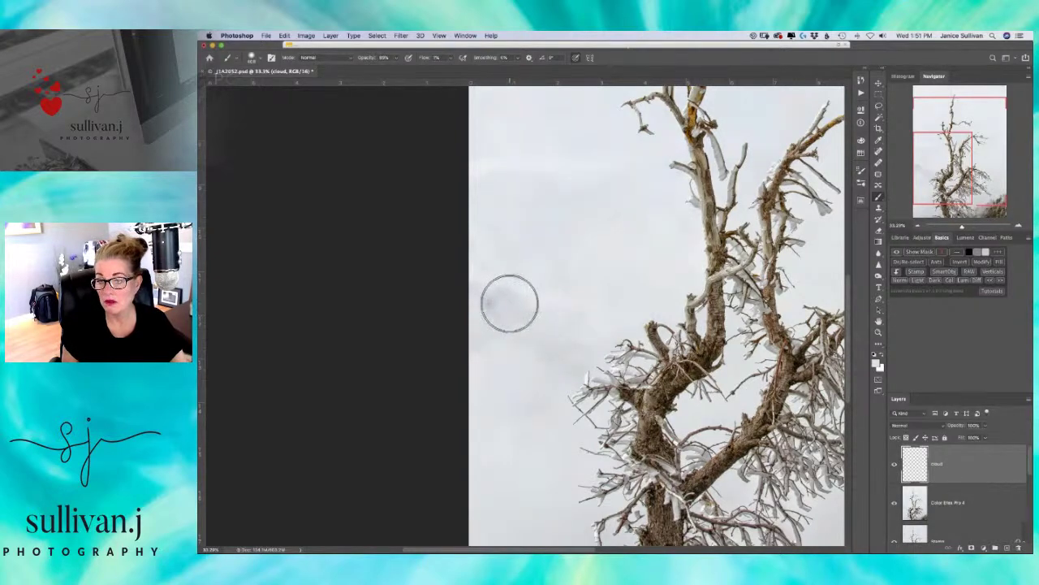
pyautogui.click(426, 59)
pyautogui.press('Return')
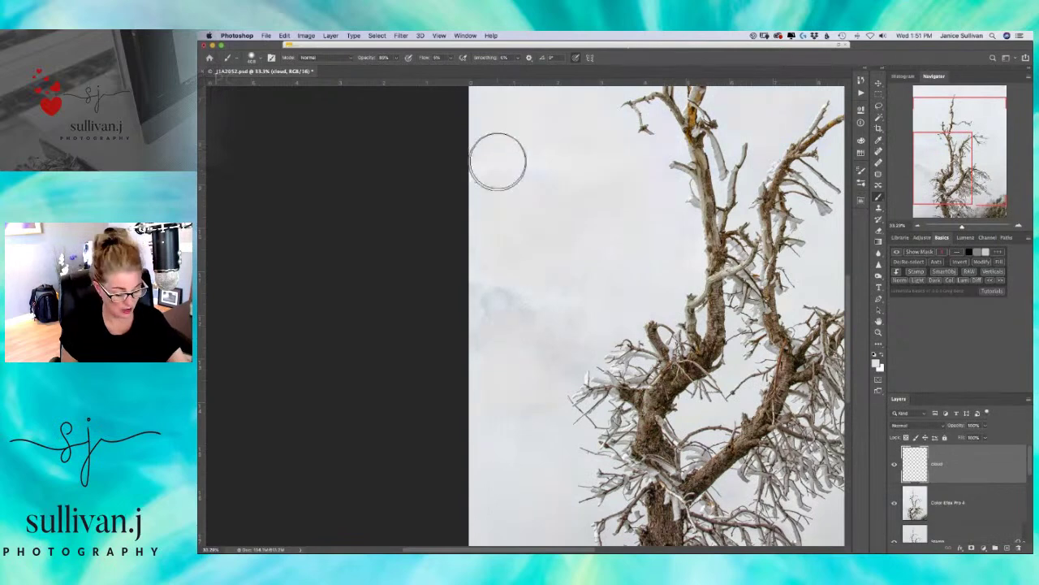
pyautogui.click(436, 57)
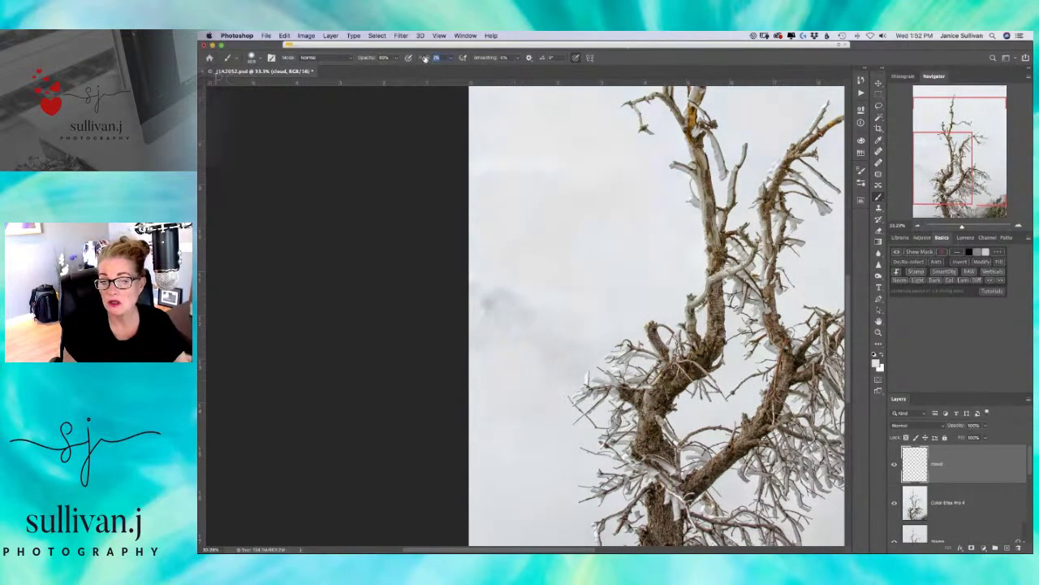
pyautogui.write('5')
pyautogui.moveTo(480, 233)
pyautogui.mouseDown()
pyautogui.moveTo(513, 291)
pyautogui.moveTo(487, 316)
pyautogui.moveTo(500, 315)
pyautogui.moveTo(497, 328)
pyautogui.moveTo(526, 326)
pyautogui.moveTo(534, 318)
pyautogui.moveTo(524, 303)
pyautogui.moveTo(495, 298)
pyautogui.moveTo(525, 301)
pyautogui.moveTo(535, 341)
pyautogui.moveTo(554, 346)
pyautogui.moveTo(526, 305)
pyautogui.moveTo(498, 314)
pyautogui.mouseUp()
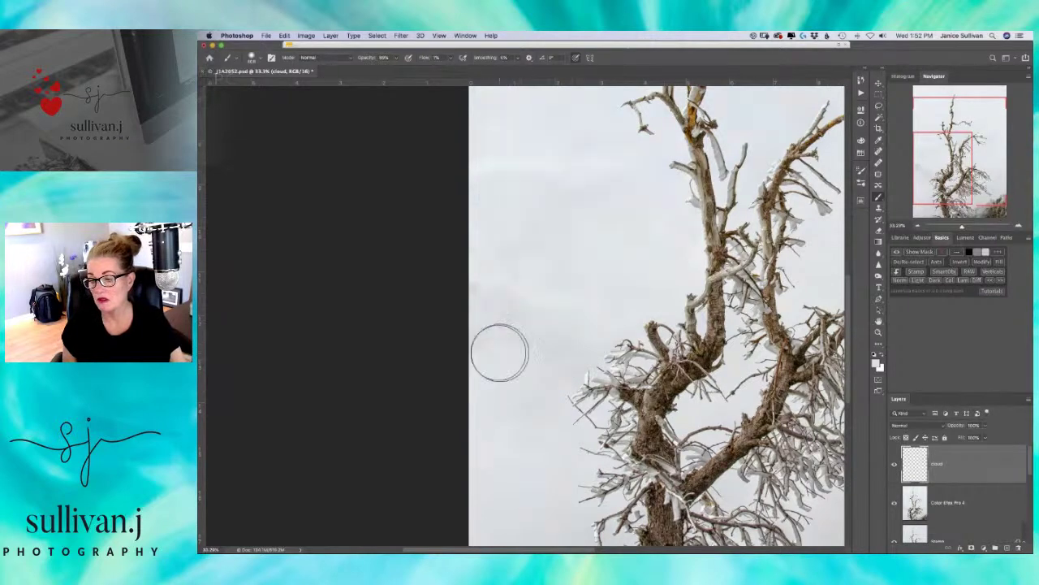
# - Brush over the uneven sky beside the upper part of the tree on the cloud layer
pyautogui.moveTo(961, 226)
pyautogui.mouseDown()
pyautogui.moveTo(950, 229)
pyautogui.moveTo(963, 228)
pyautogui.mouseUp()
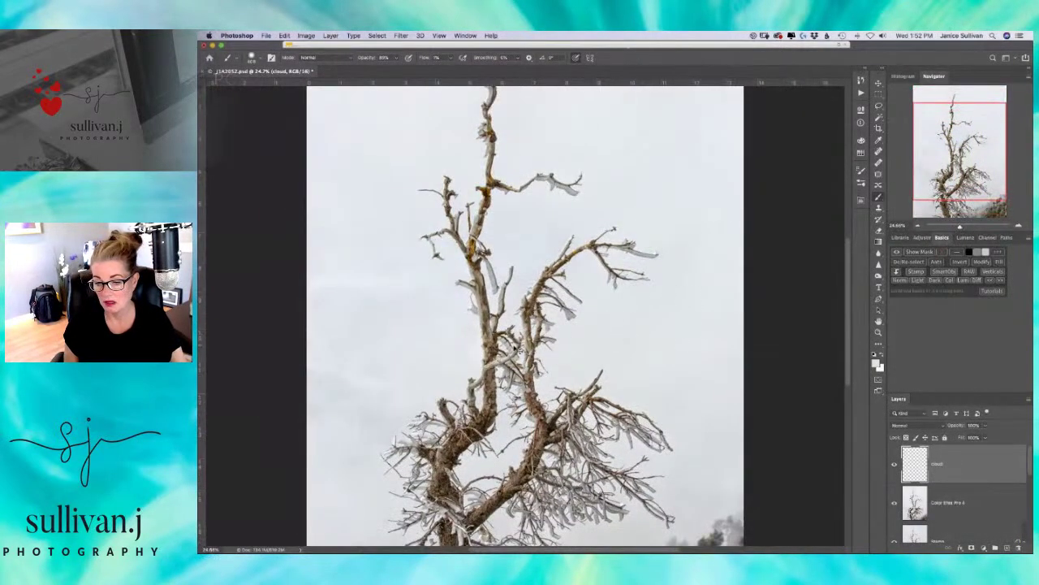
pyautogui.hscroll(-3, 520, 349)
pyautogui.scroll(3, 528, 366)
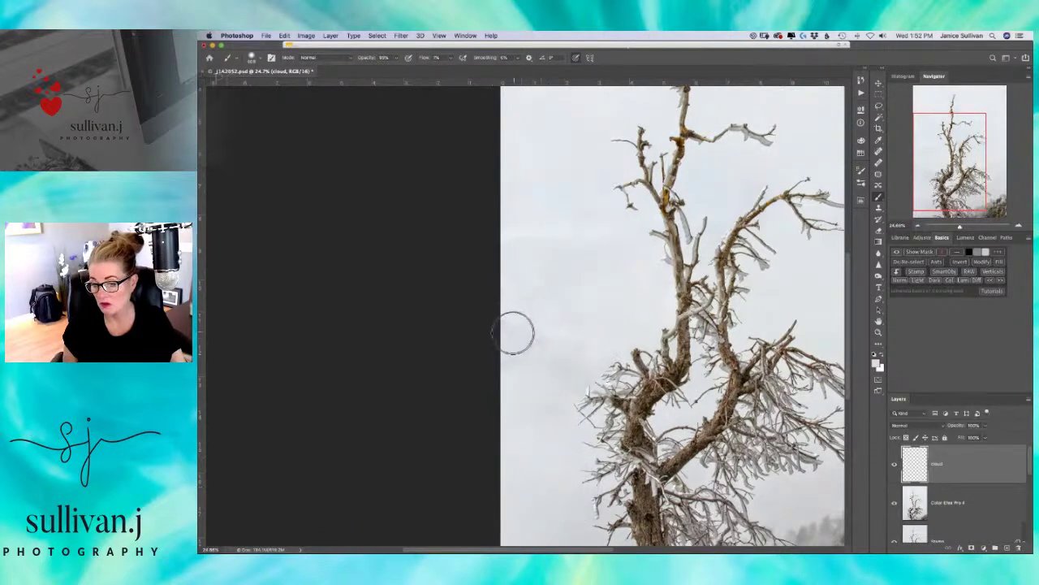
pyautogui.moveTo(557, 143); pyautogui.dragTo(554, 176)
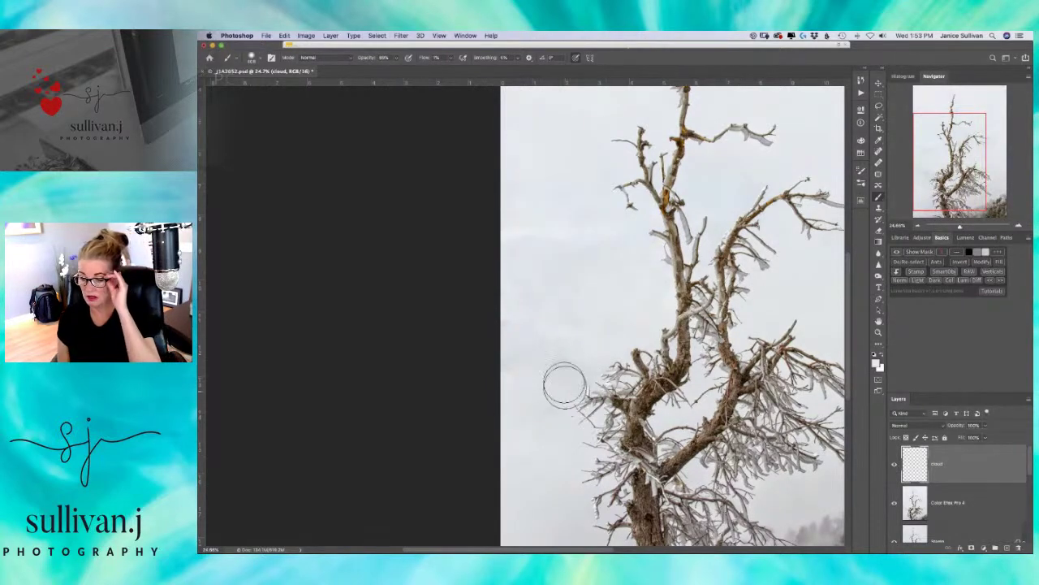
pyautogui.moveTo(967, 227); pyautogui.dragTo(961, 225)
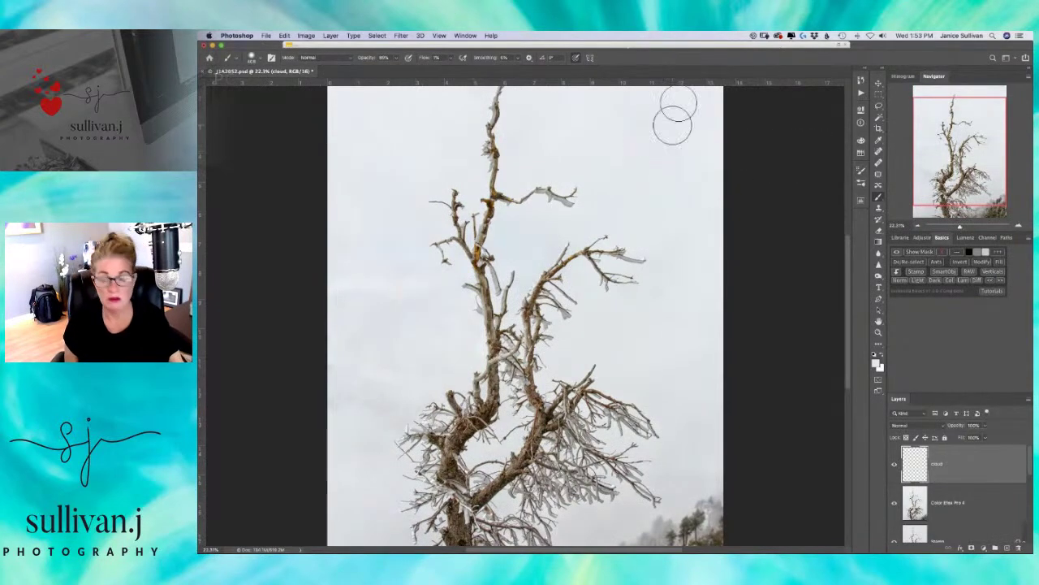
pyautogui.click(402, 35)
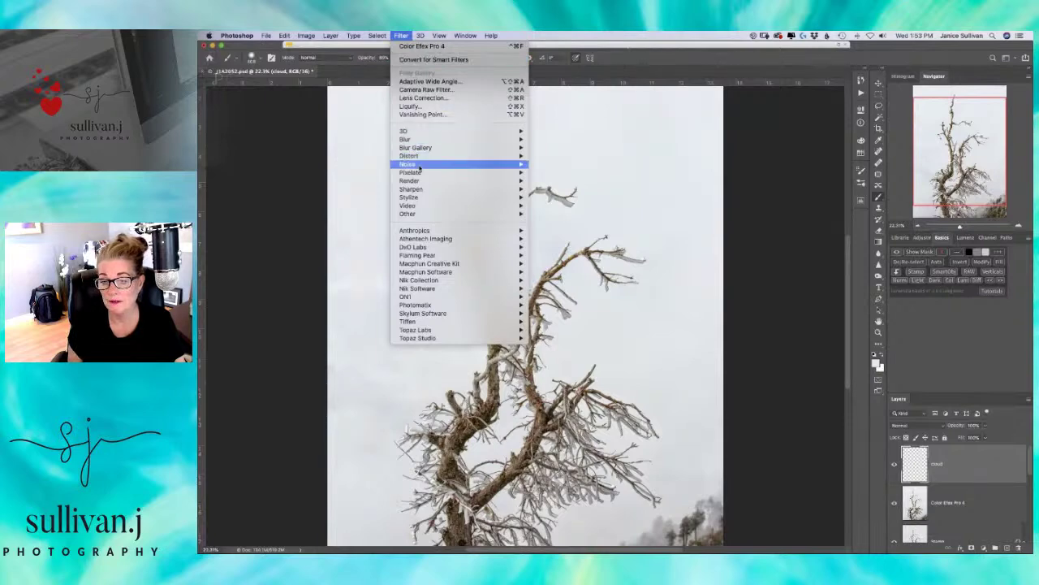
pyautogui.moveTo(422, 298)
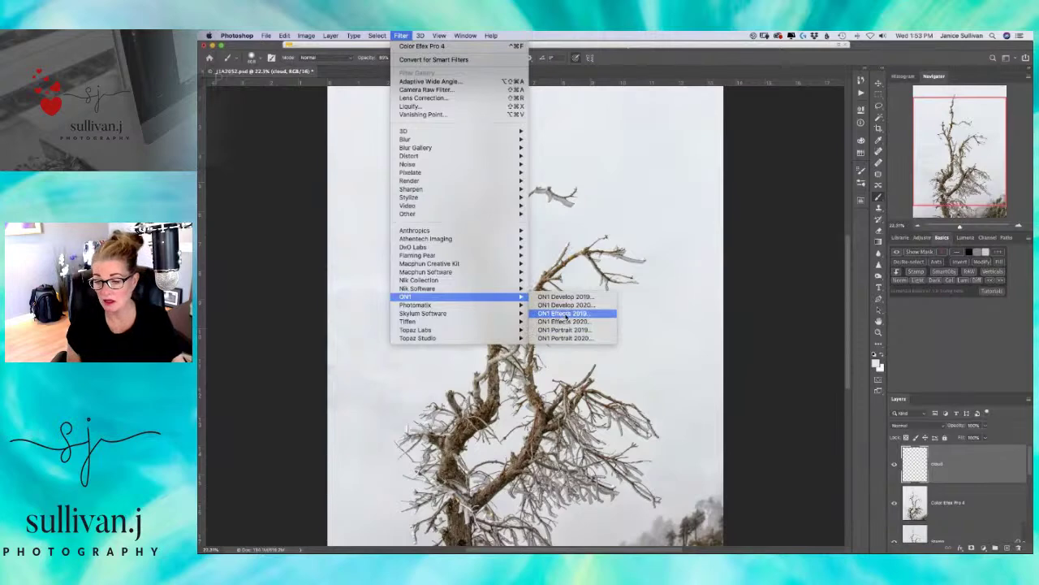
pyautogui.click(564, 322)
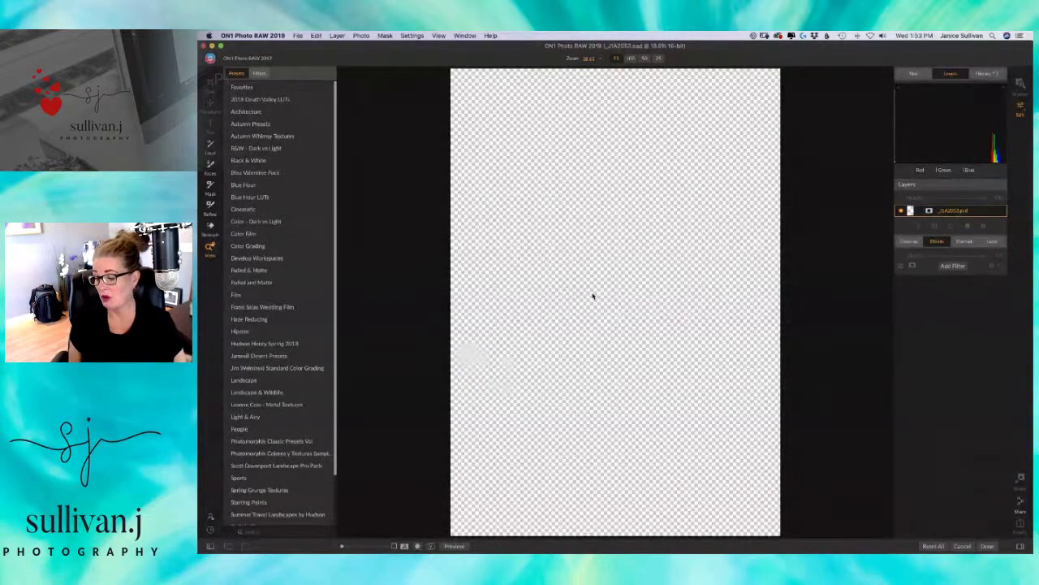
pyautogui.click(962, 546)
pyautogui.click(672, 315)
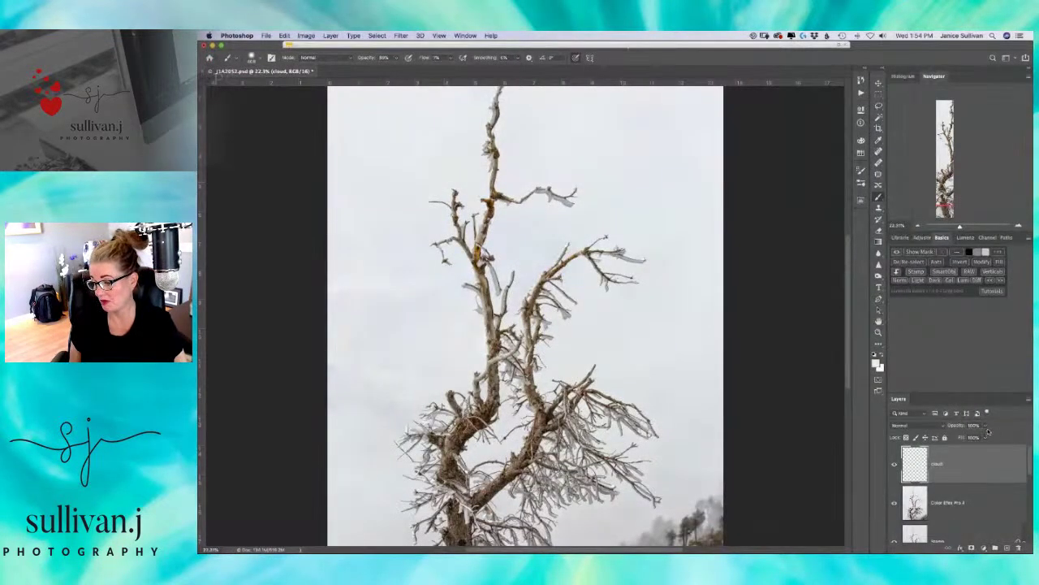
# - Stamp all visible layers into a new layer above the cloud layer
pyautogui.click(1028, 400)
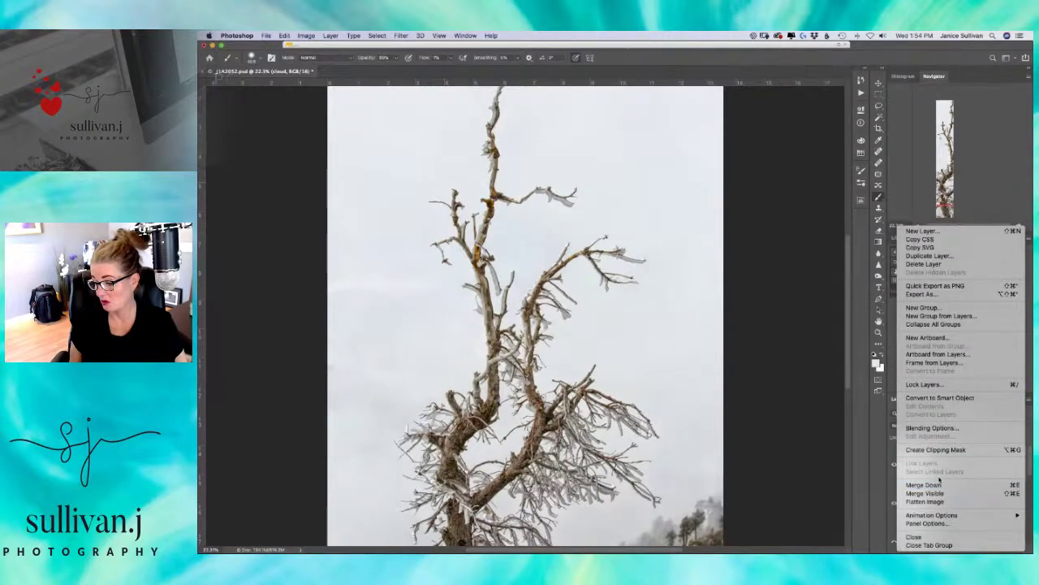
pyautogui.click(878, 450)
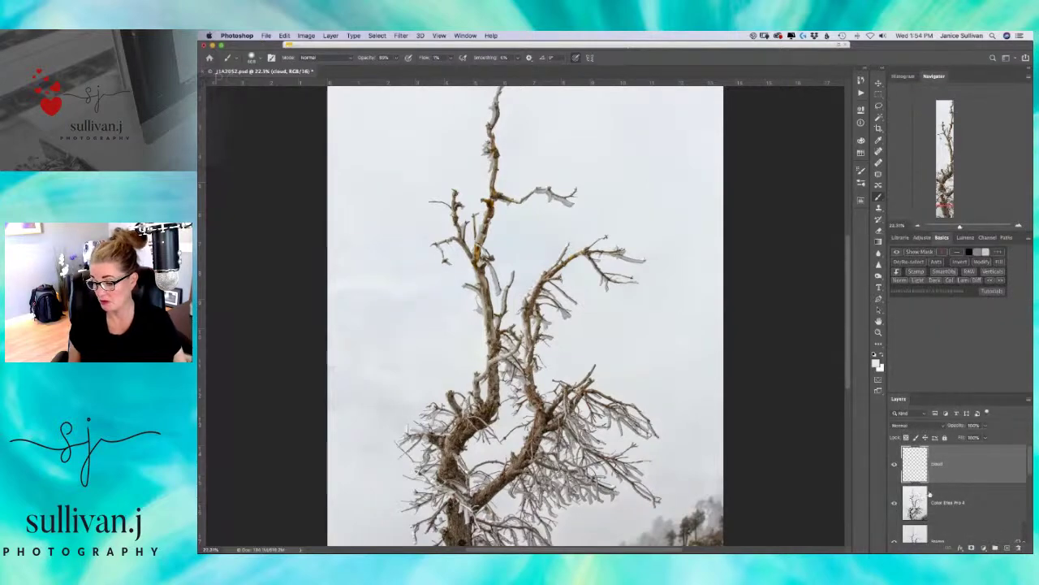
pyautogui.click(916, 271)
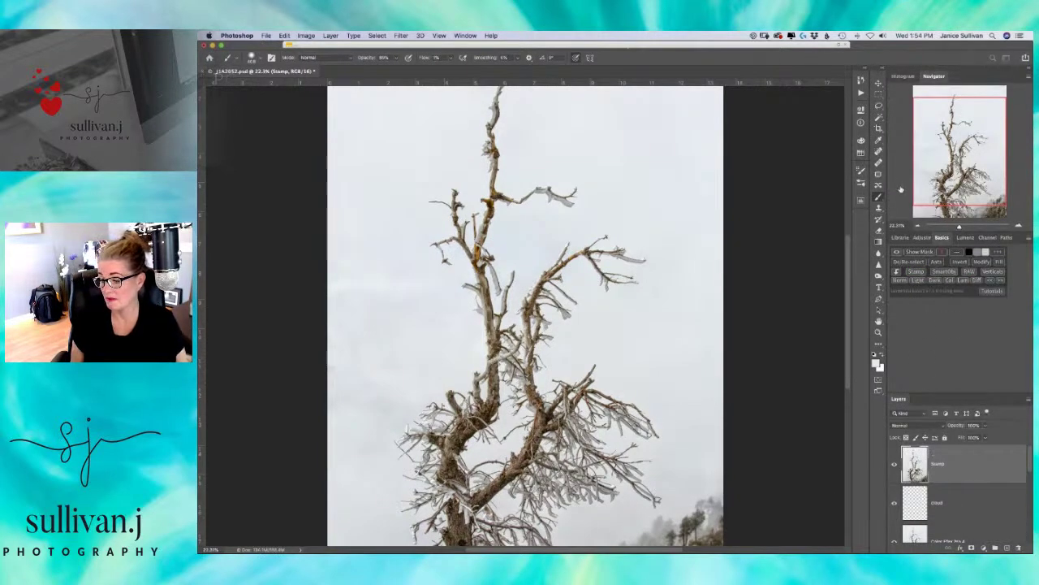
# - Send the Stamp layer to the ON1 Effects 2019 filter
pyautogui.click(400, 36)
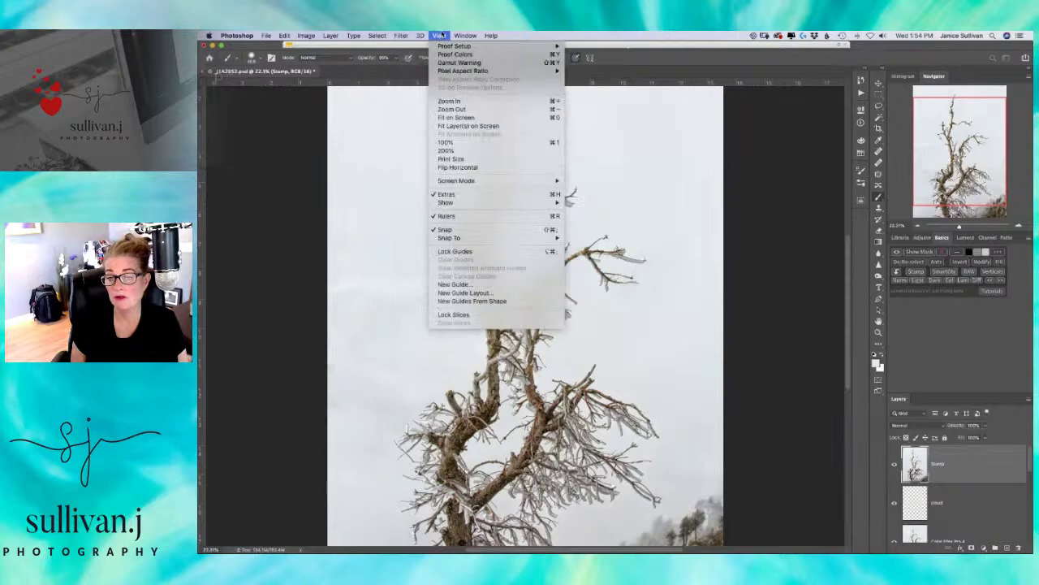
pyautogui.moveTo(420, 35)
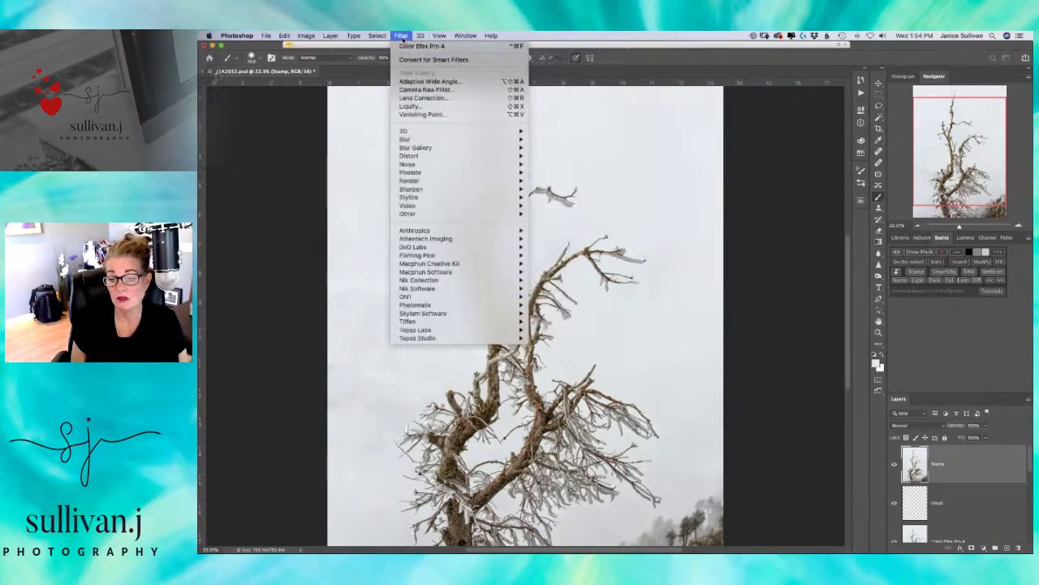
pyautogui.moveTo(439, 299)
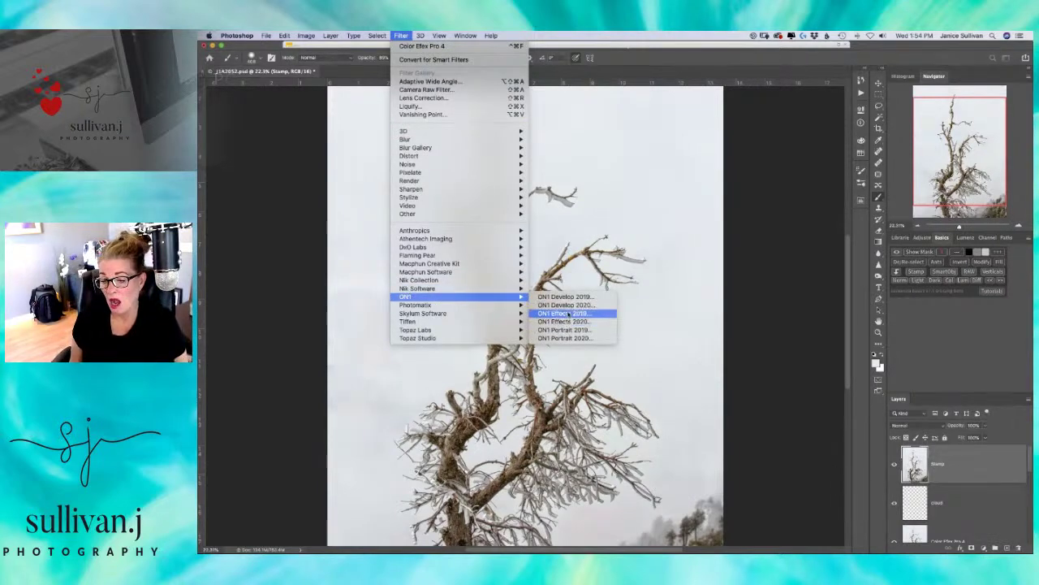
pyautogui.click(569, 316)
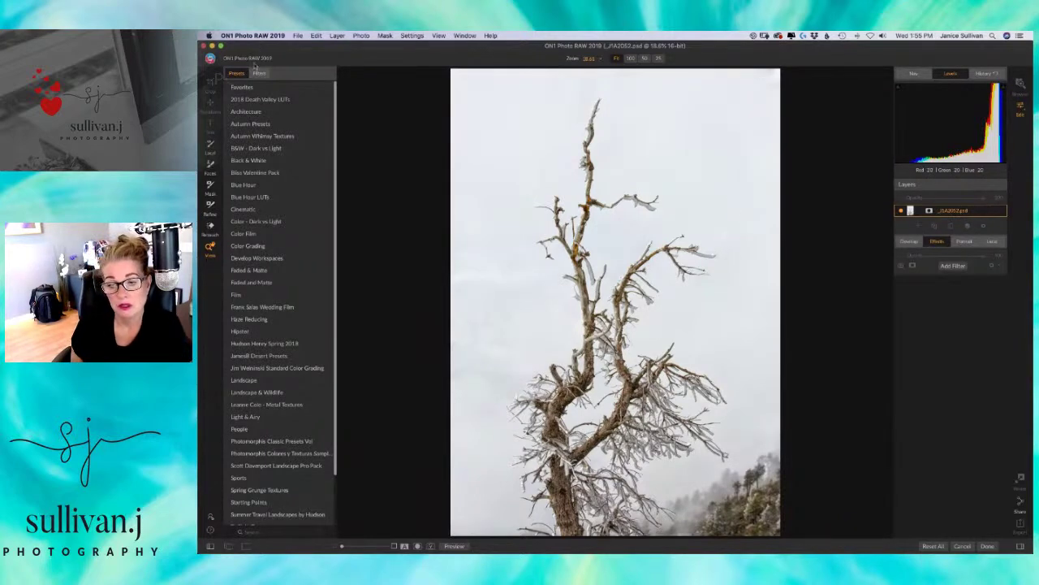
# - Preview the Favorites and 2018 Death Valley LUTs preset categories on the tree photo
pyautogui.click(329, 88)
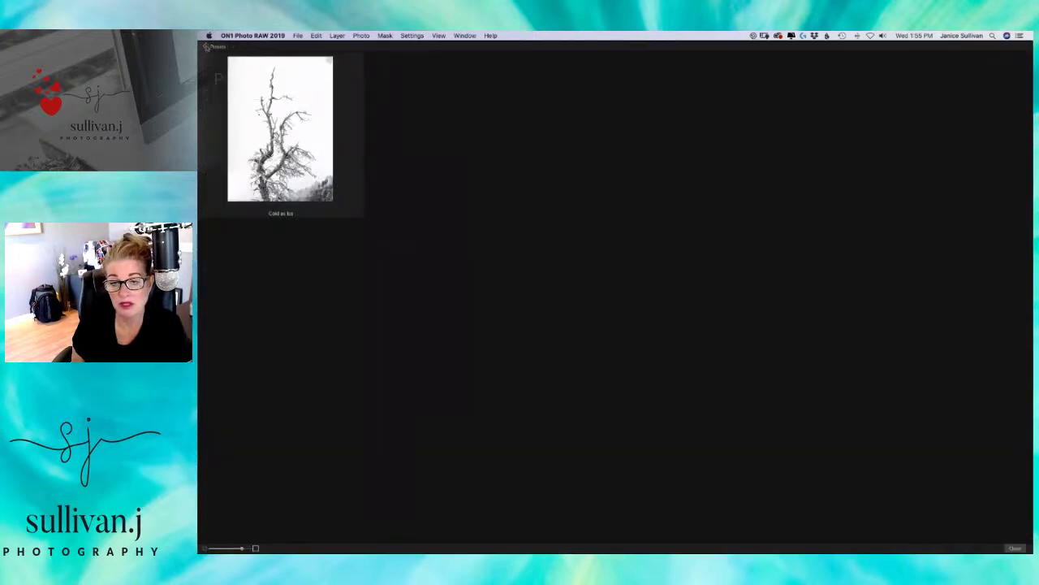
pyautogui.click(207, 46)
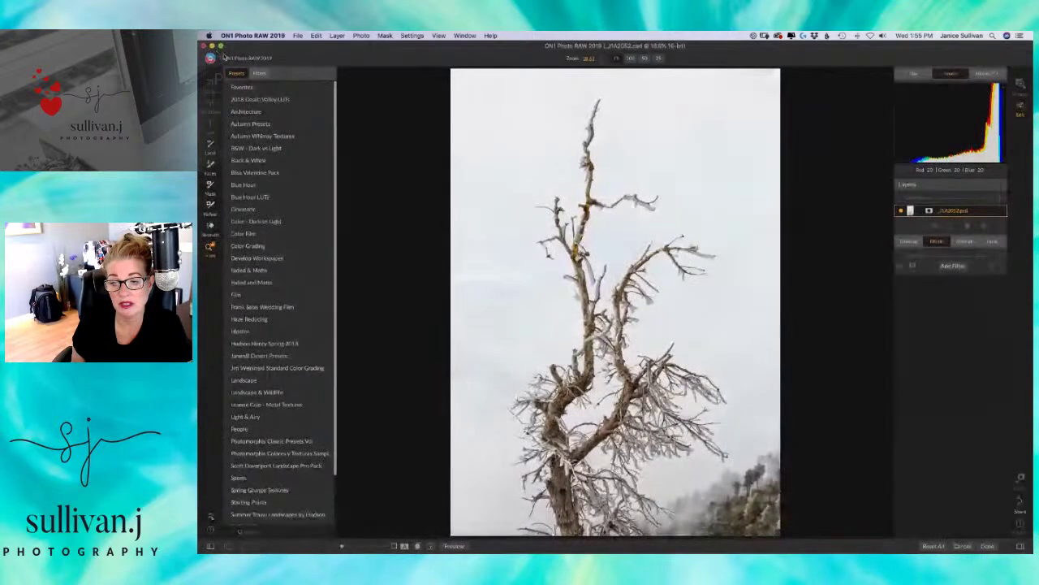
pyautogui.click(329, 99)
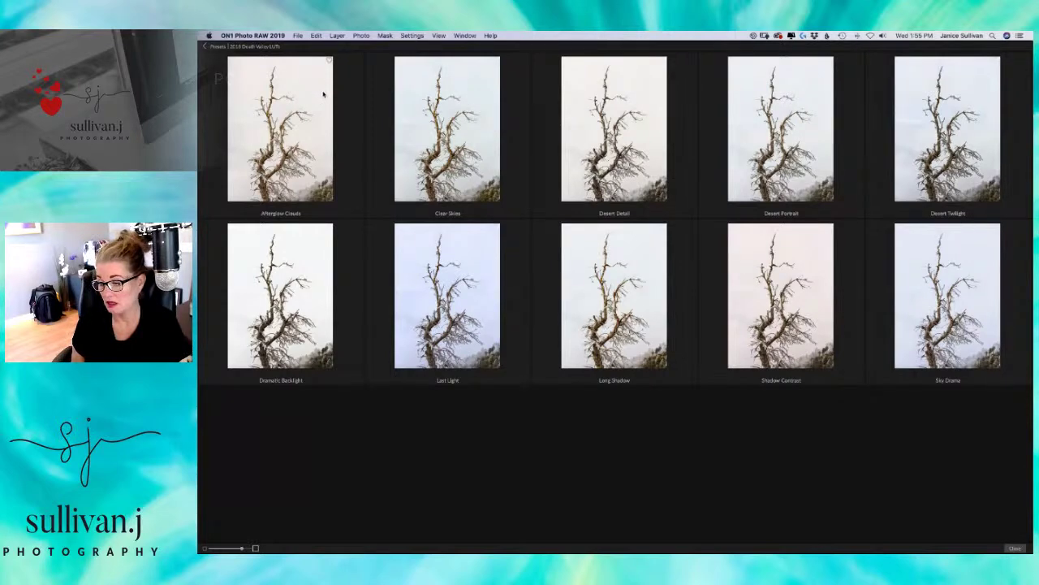
pyautogui.click(207, 50)
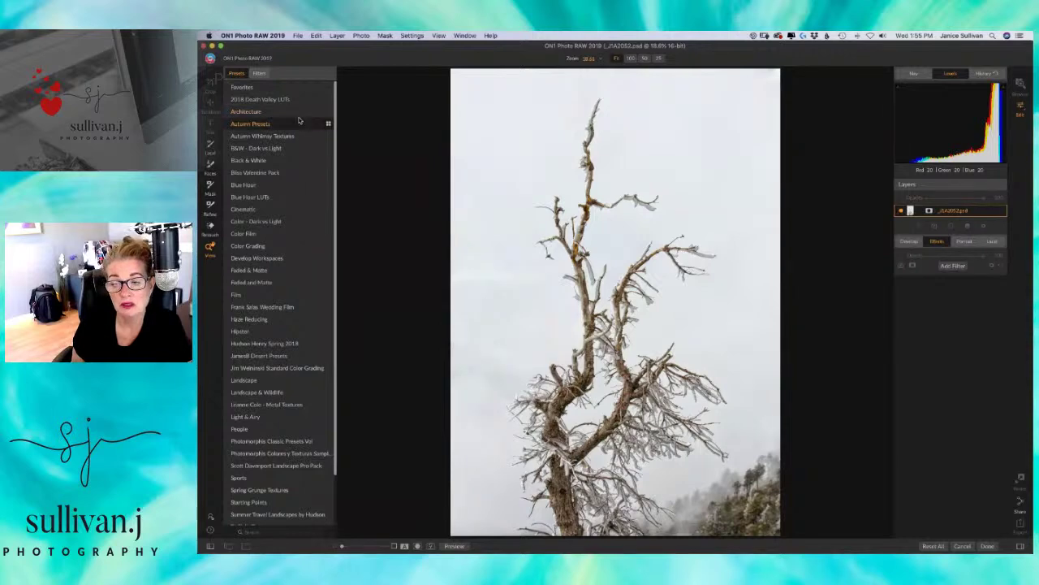
# - Apply the Light 03 preset from the B&W - Dark vs Light category and return the result to Photoshop
pyautogui.click(328, 148)
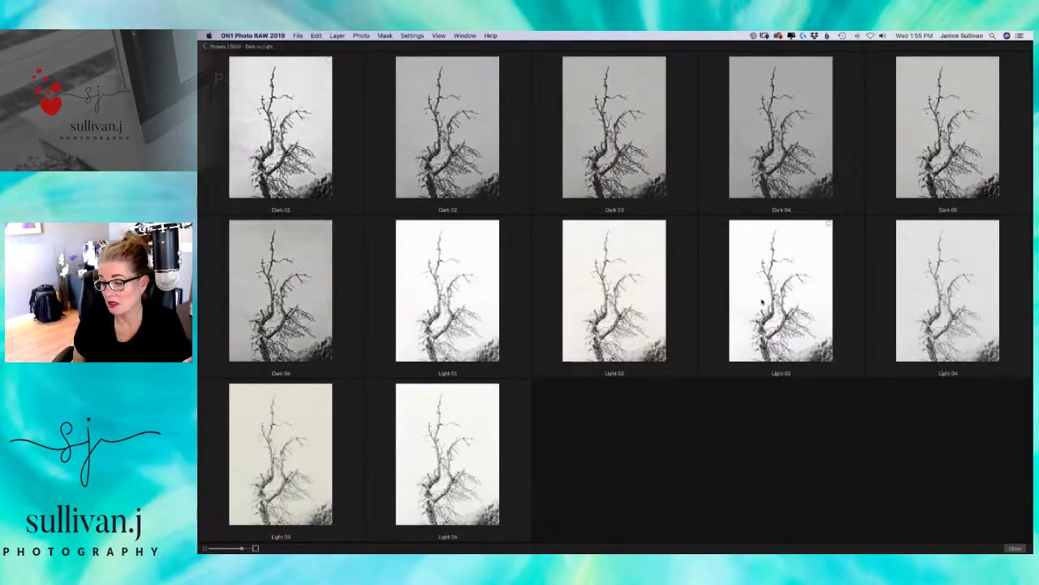
pyautogui.click(769, 297)
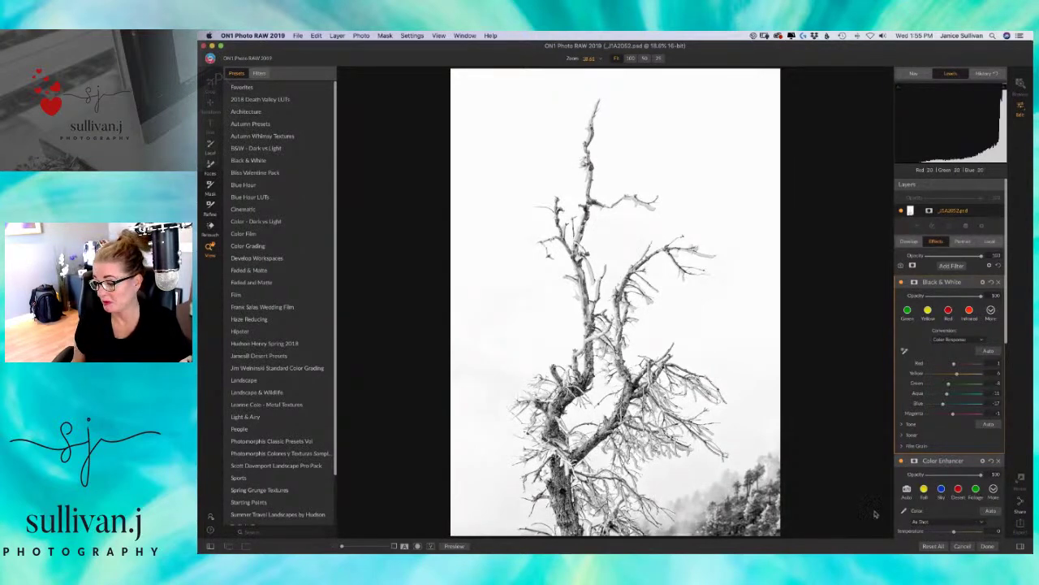
pyautogui.click(987, 546)
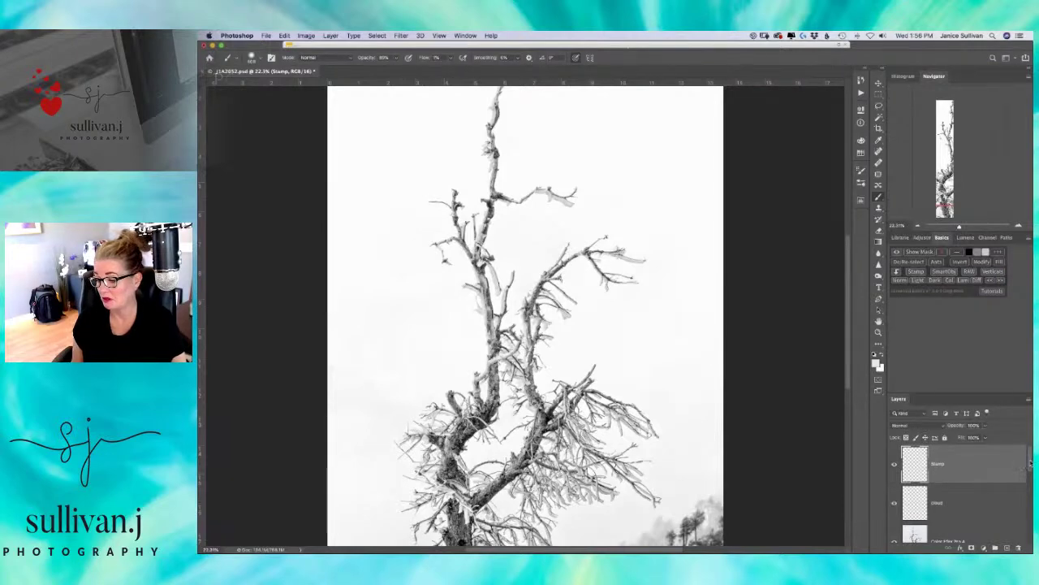
# - Compare the whole image with and without the black-and-white Stamp layer
pyautogui.moveTo(1030, 463); pyautogui.dragTo(1029, 472)
pyautogui.moveTo(1029, 497); pyautogui.dragTo(1026, 525)
pyautogui.scroll(-2, 1027, 525)
pyautogui.click(1029, 464)
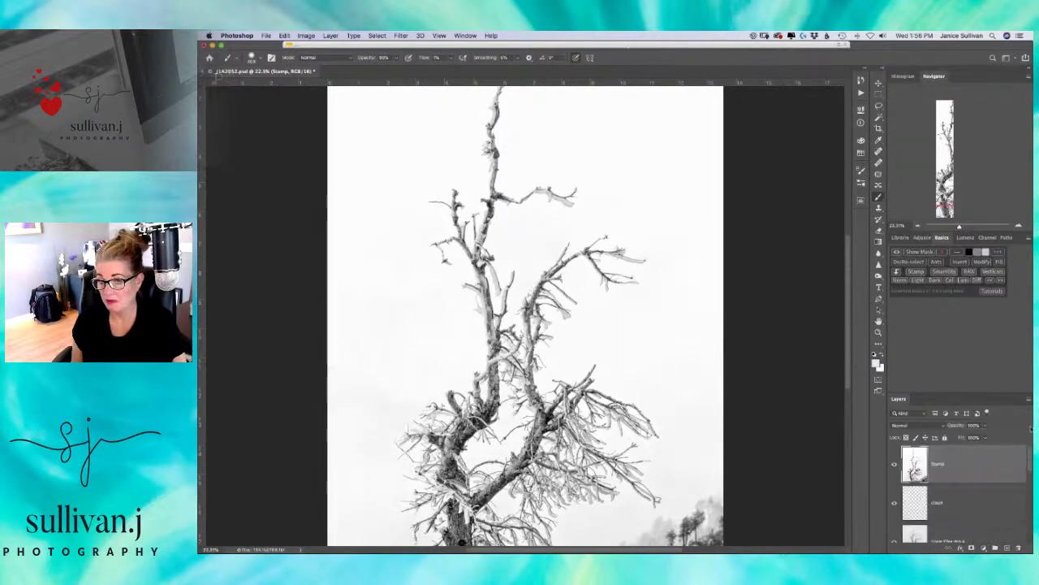
pyautogui.moveTo(961, 227); pyautogui.dragTo(949, 227)
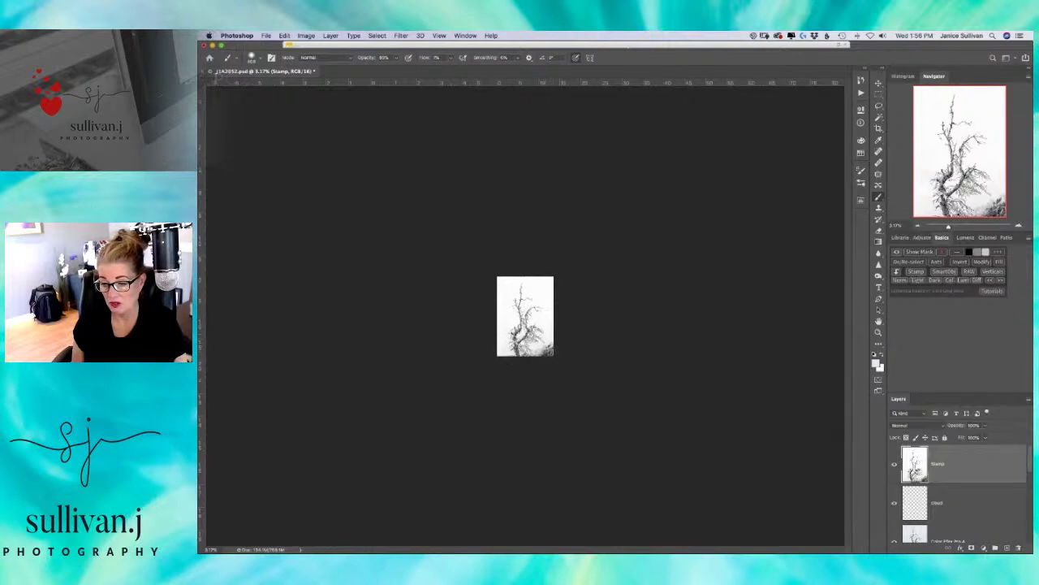
pyautogui.moveTo(949, 227); pyautogui.dragTo(957, 225)
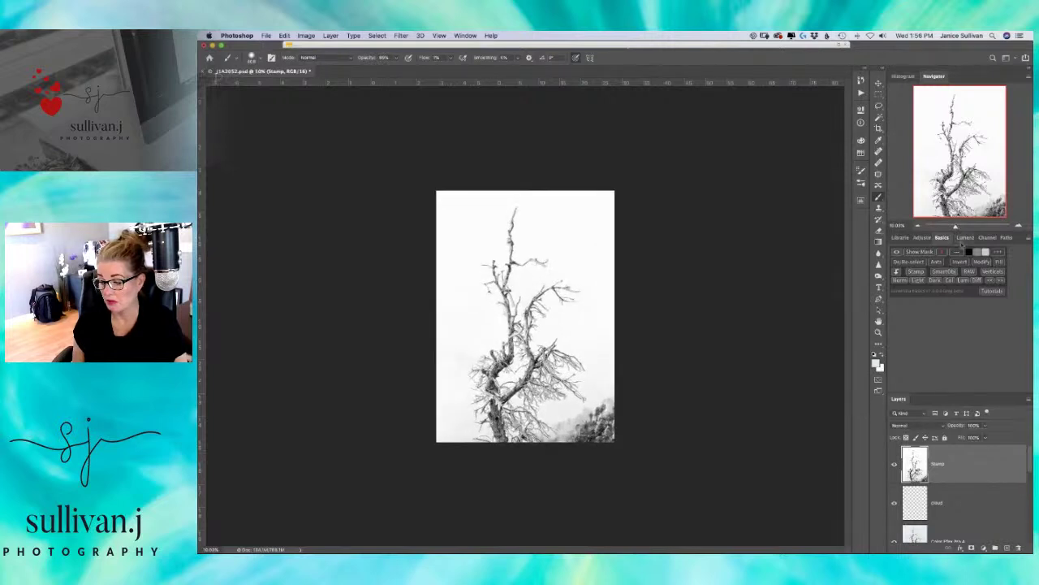
pyautogui.click(893, 464)
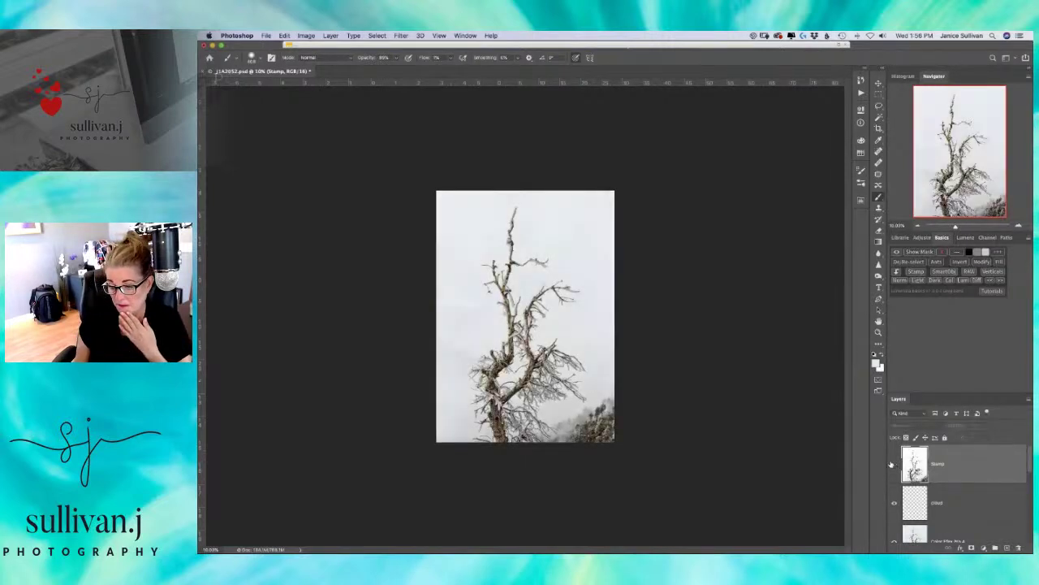
pyautogui.click(894, 463)
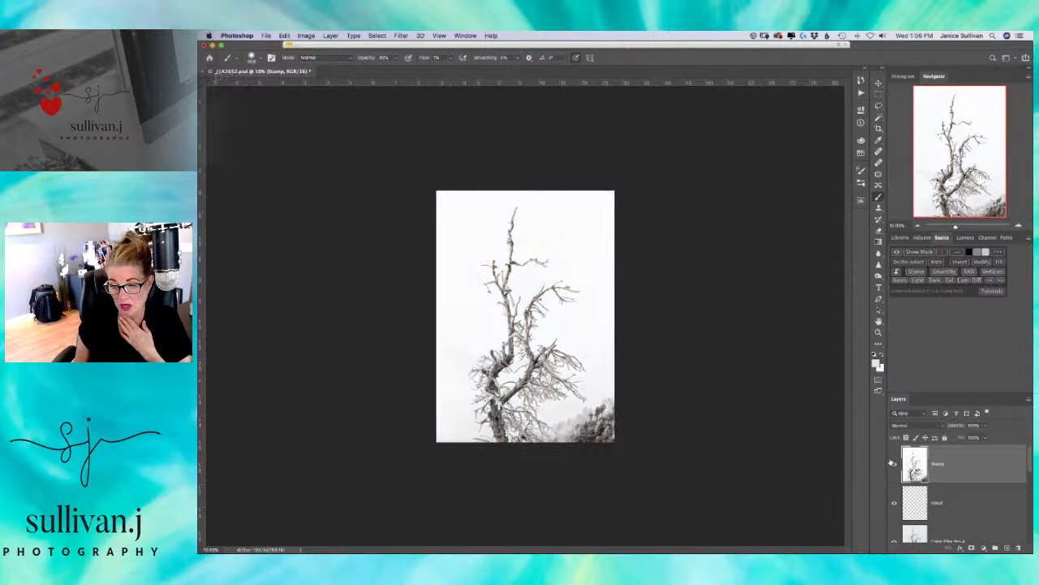
pyautogui.click(893, 463)
pyautogui.click(894, 462)
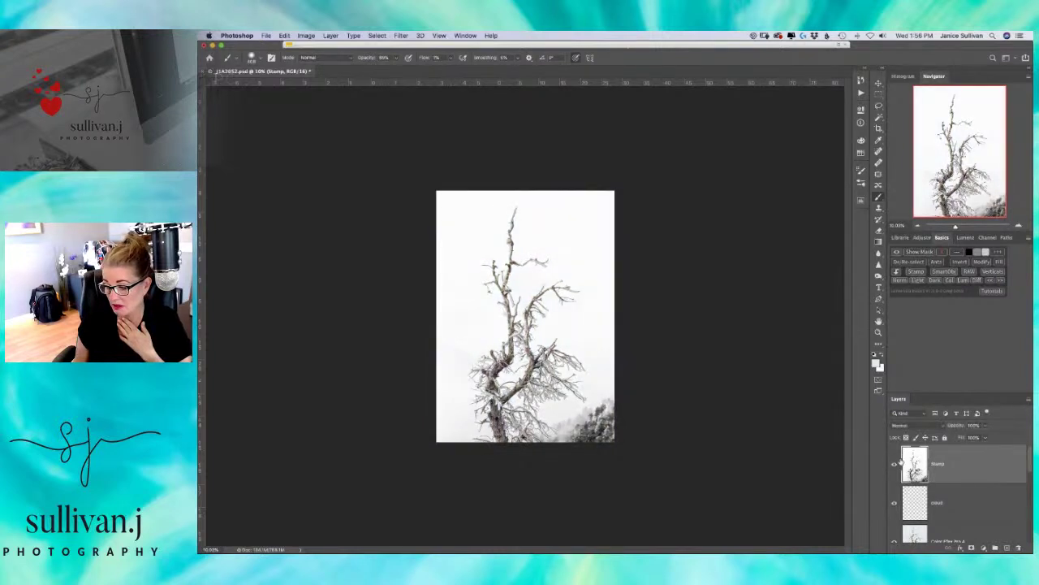
# - Reduce the Stamp layer's opacity slightly to let some of the underlying color through
pyautogui.moveTo(956, 226); pyautogui.dragTo(959, 228)
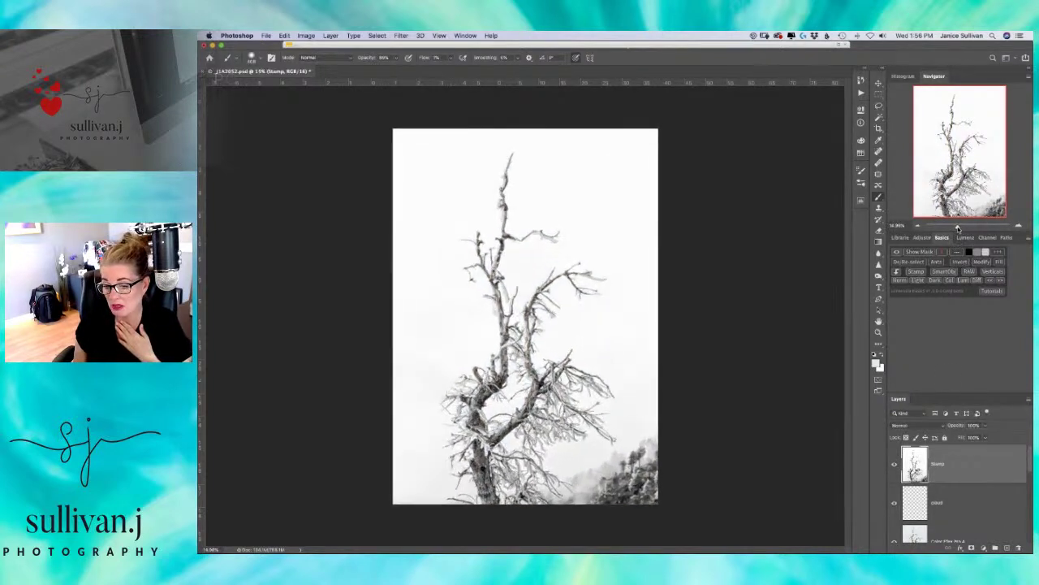
pyautogui.moveTo(961, 425); pyautogui.dragTo(951, 428)
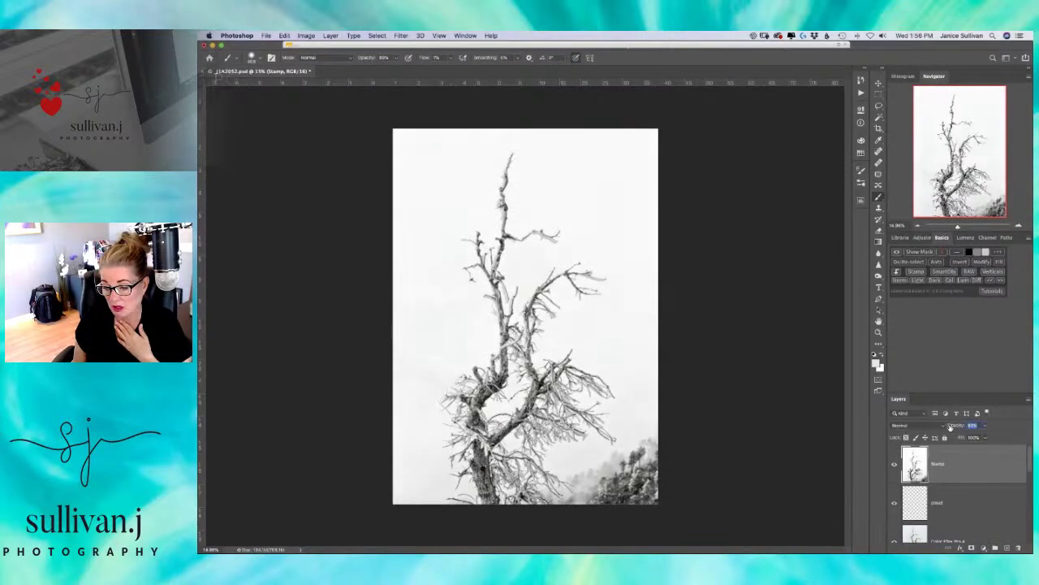
# - Examine the branches and hillside up close with the reduced-opacity Stamp layer hidden and shown
pyautogui.moveTo(957, 226); pyautogui.dragTo(962, 227)
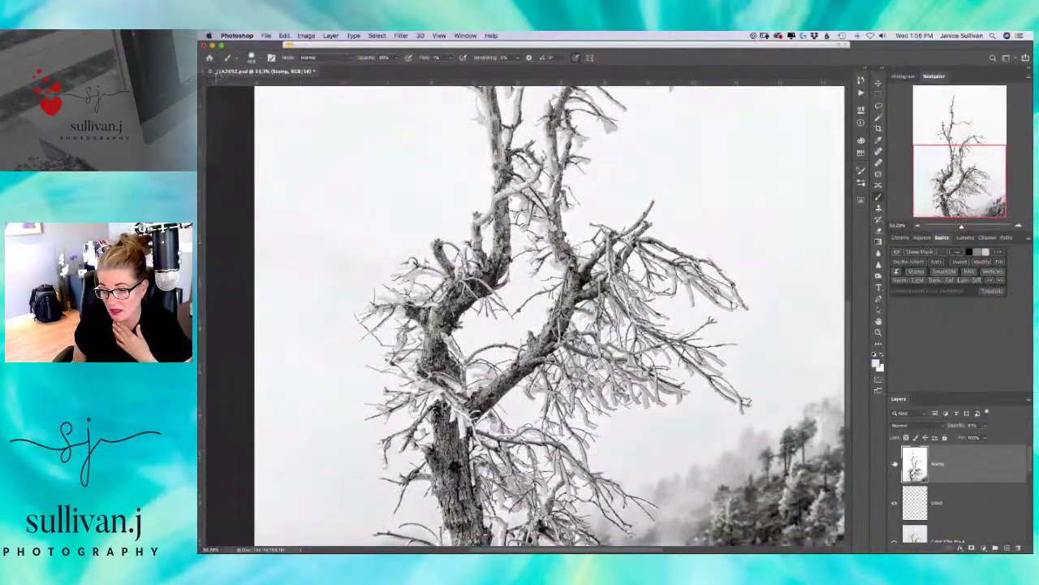
pyautogui.click(895, 463)
pyautogui.click(894, 463)
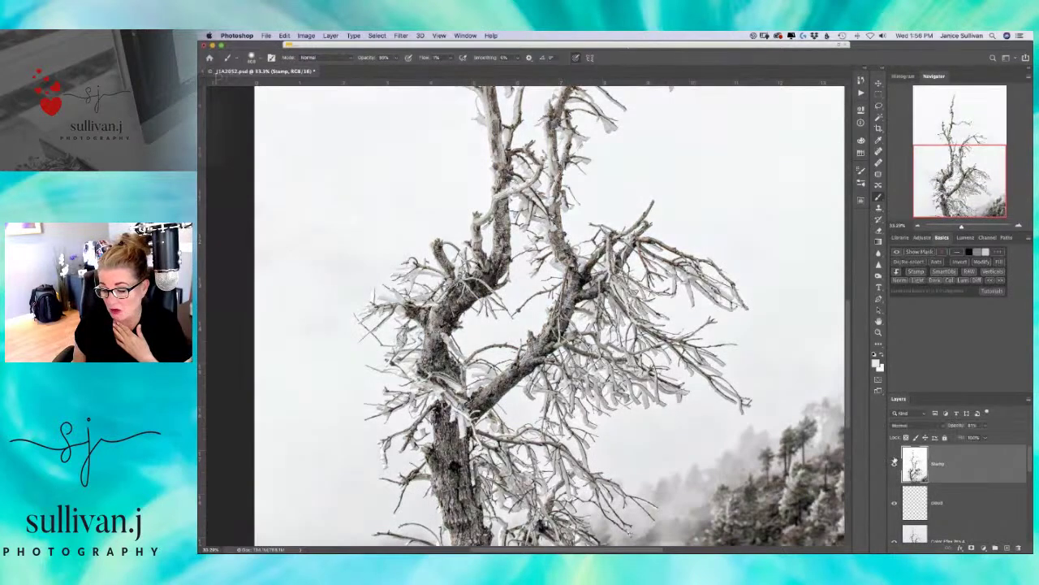
pyautogui.click(894, 463)
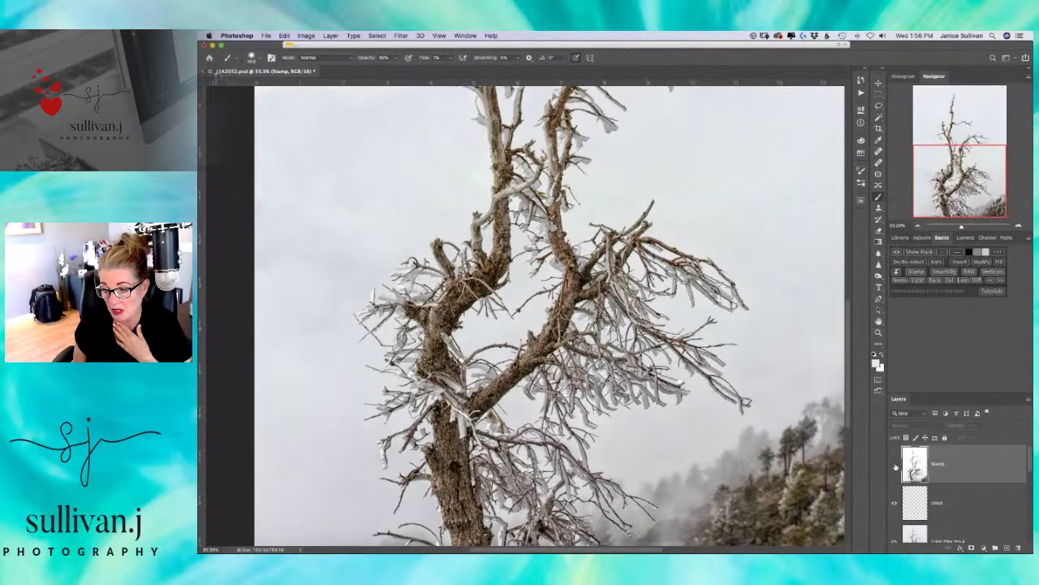
pyautogui.click(894, 463)
pyautogui.click(894, 462)
pyautogui.click(894, 463)
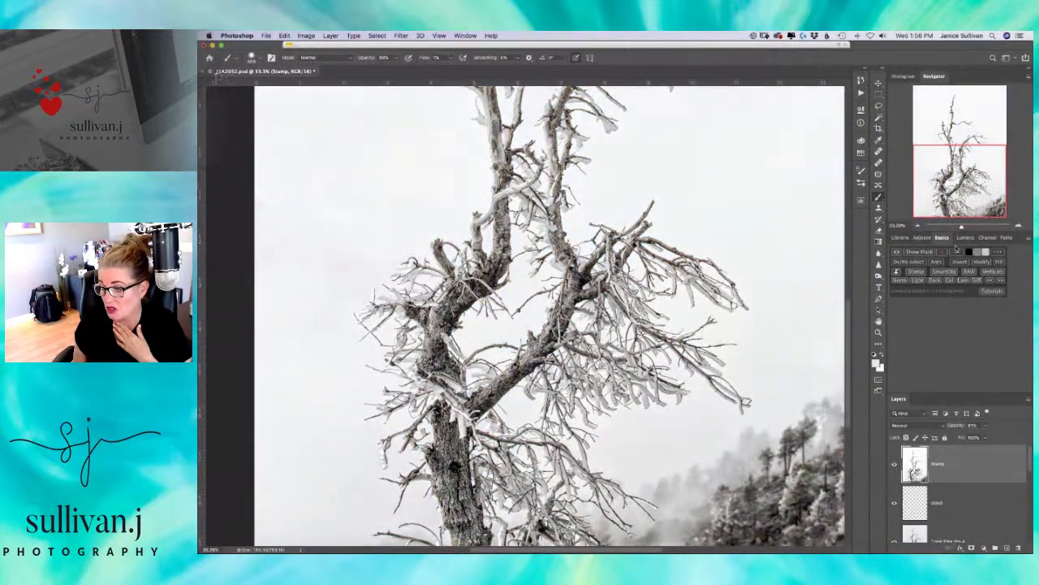
pyautogui.moveTo(960, 226); pyautogui.dragTo(957, 226)
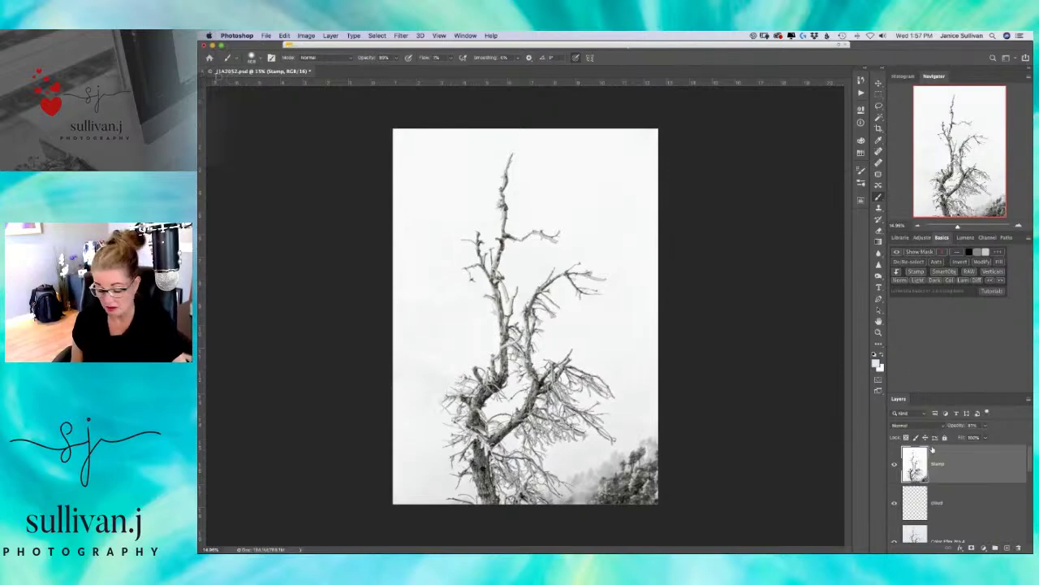
# - Save the document and copy a lasso selection of the misty hillside at the photo's lower-right corner to its own layer
pyautogui.press('super+s')
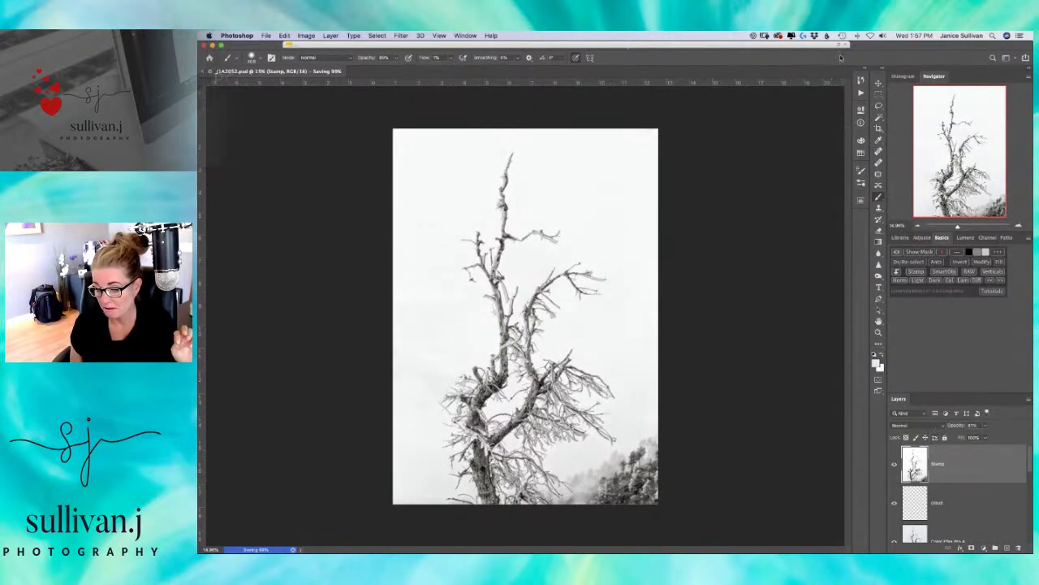
pyautogui.click(879, 107)
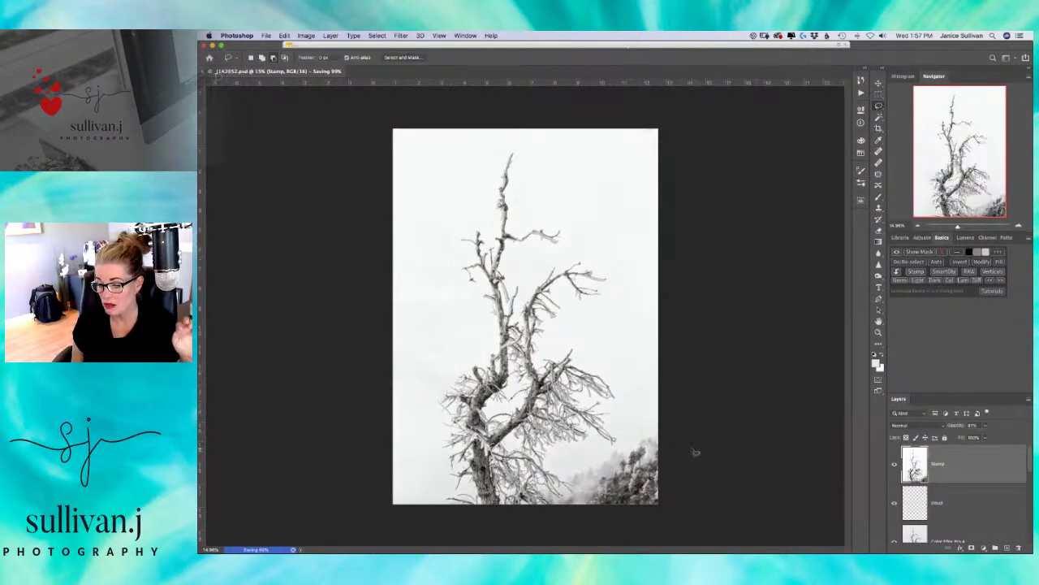
pyautogui.moveTo(695, 452)
pyautogui.mouseDown()
pyautogui.moveTo(650, 428)
pyautogui.moveTo(606, 435)
pyautogui.moveTo(566, 470)
pyautogui.moveTo(547, 510)
pyautogui.moveTo(618, 538)
pyautogui.moveTo(677, 527)
pyautogui.moveTo(663, 431)
pyautogui.mouseUp()
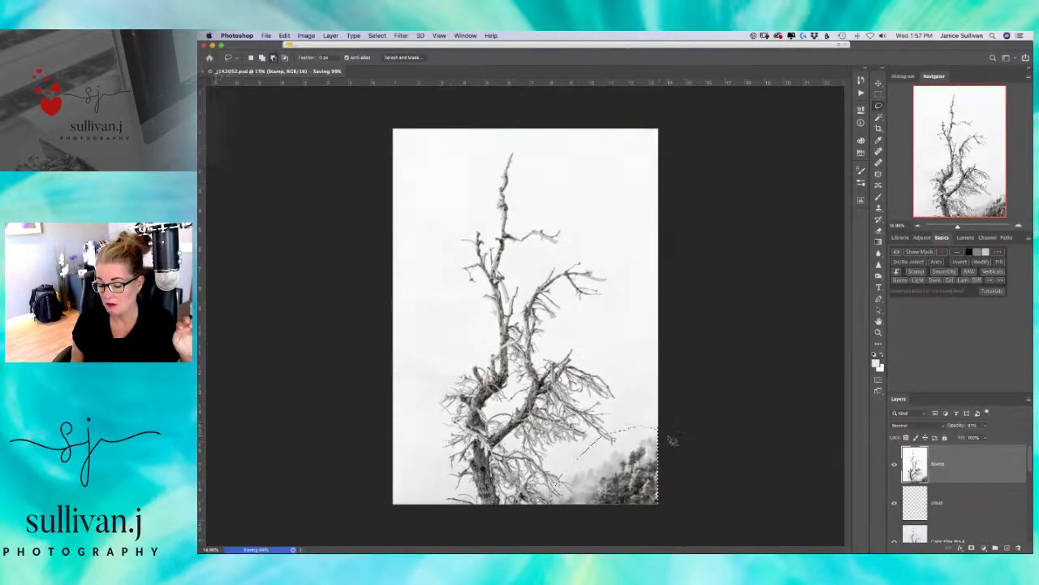
pyautogui.rightClick(643, 451)
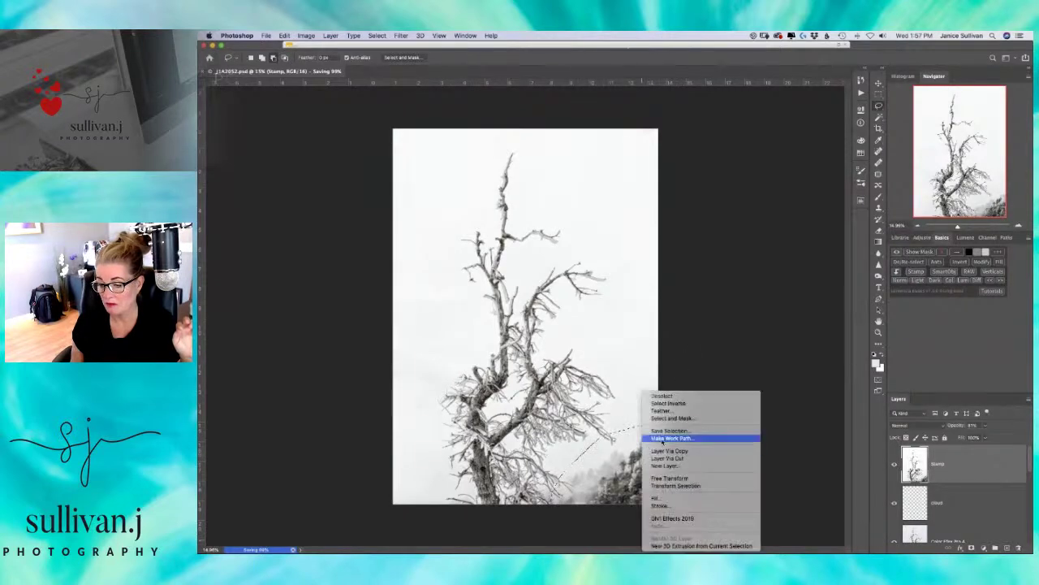
pyautogui.click(671, 452)
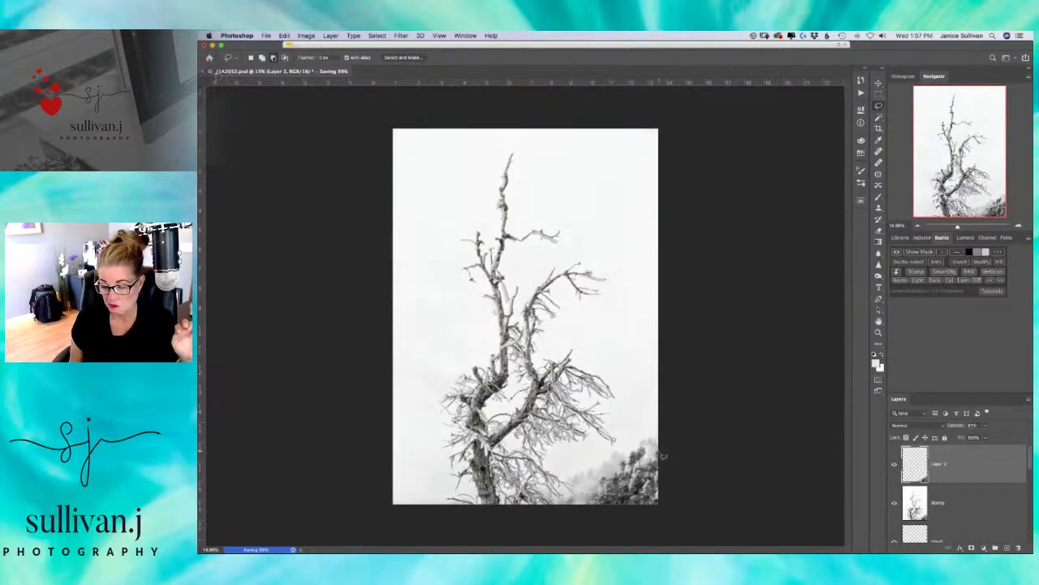
pyautogui.click(331, 35)
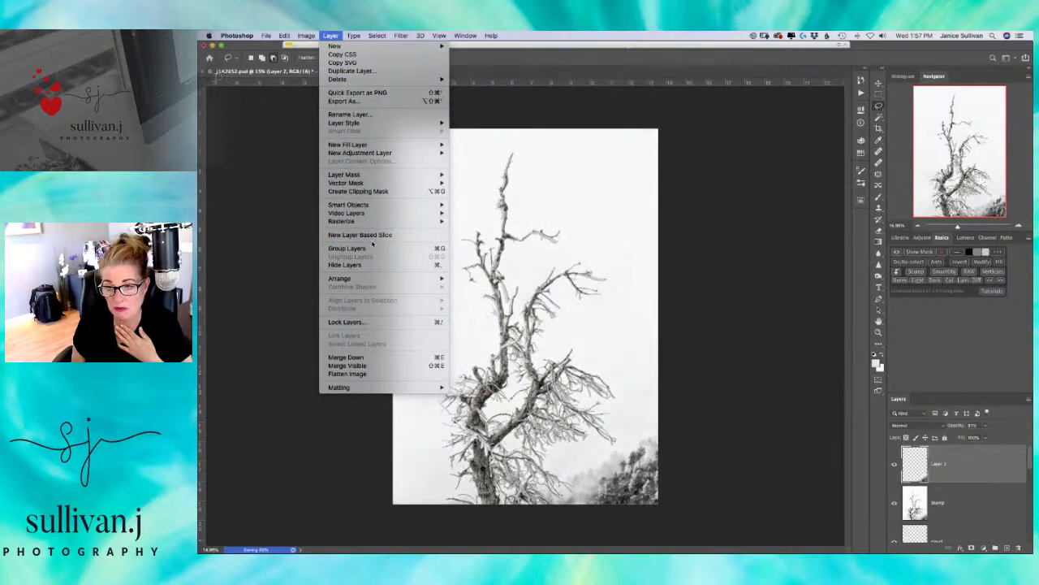
pyautogui.moveTo(347, 47)
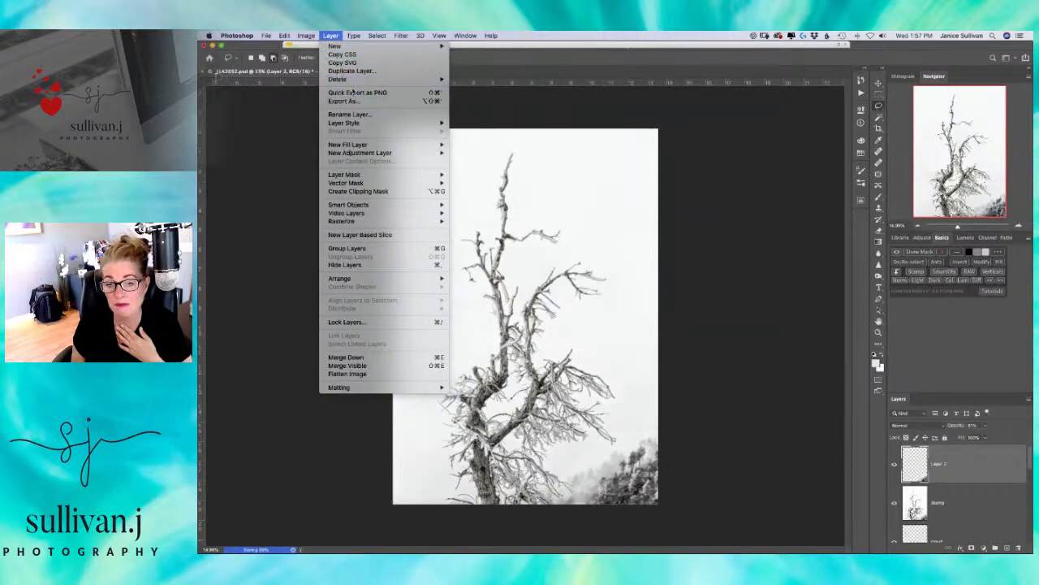
pyautogui.moveTo(305, 37)
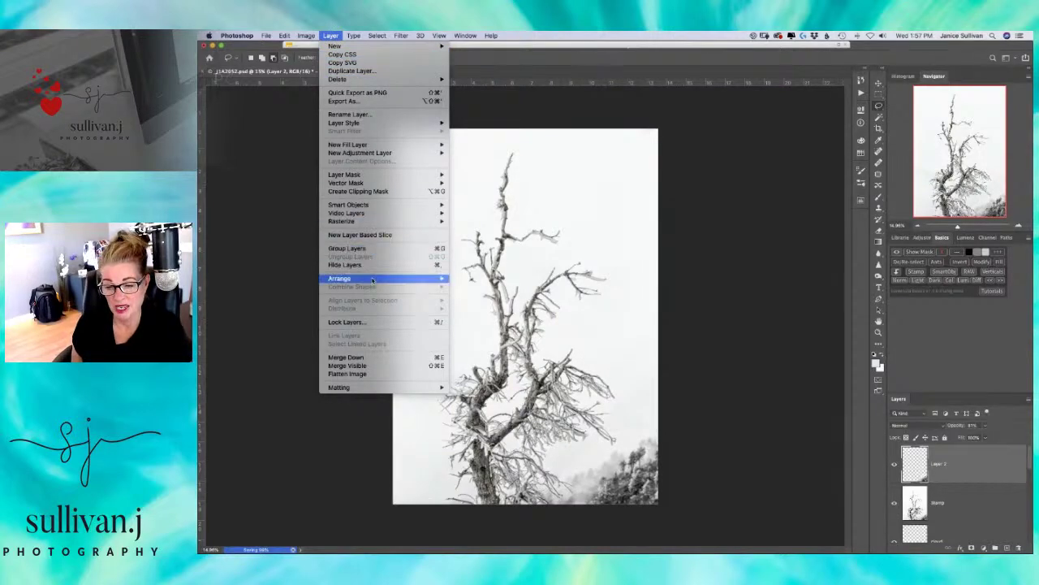
pyautogui.moveTo(373, 279)
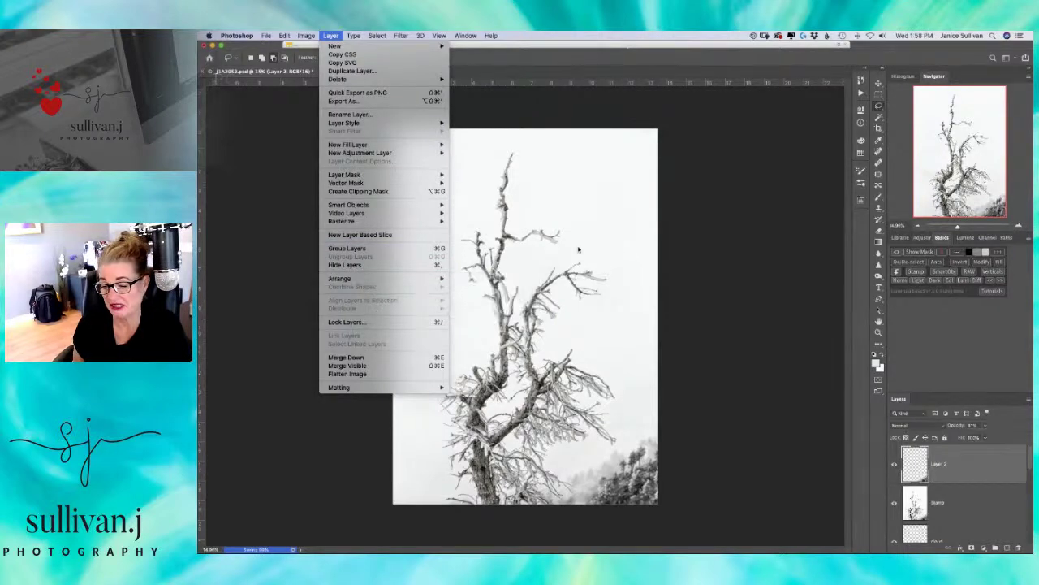
pyautogui.click(650, 275)
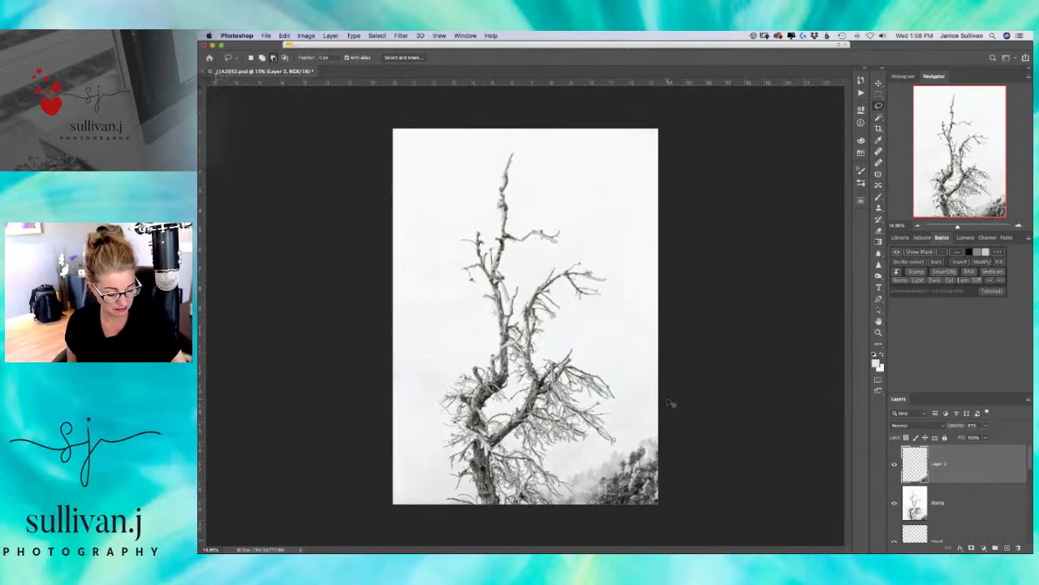
# - Use Free Transform to shrink and rotate the copied hillside and move it to the photo's lower-left corner
pyautogui.press('super+t')
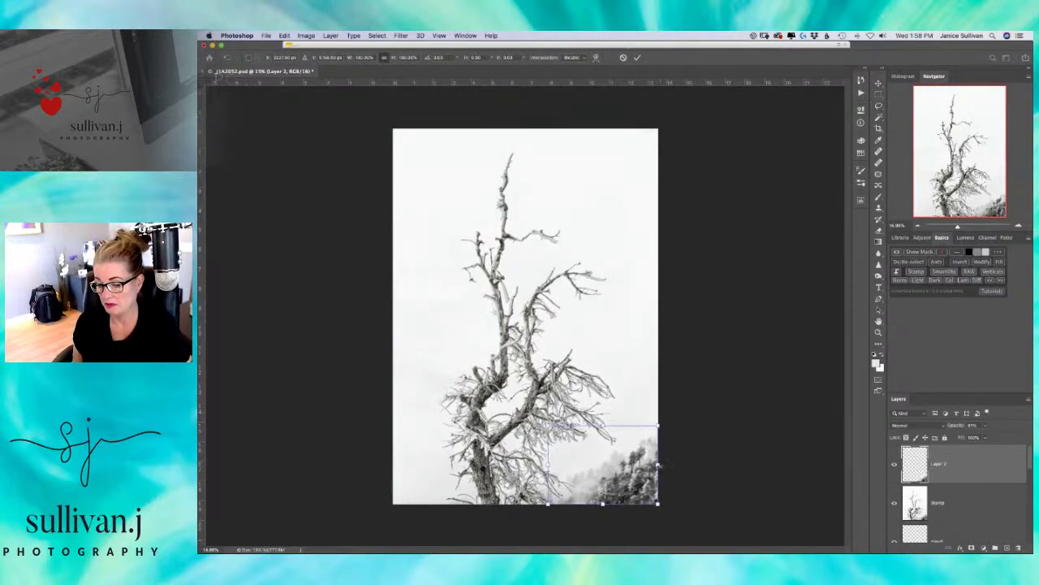
pyautogui.moveTo(658, 467); pyautogui.dragTo(463, 459)
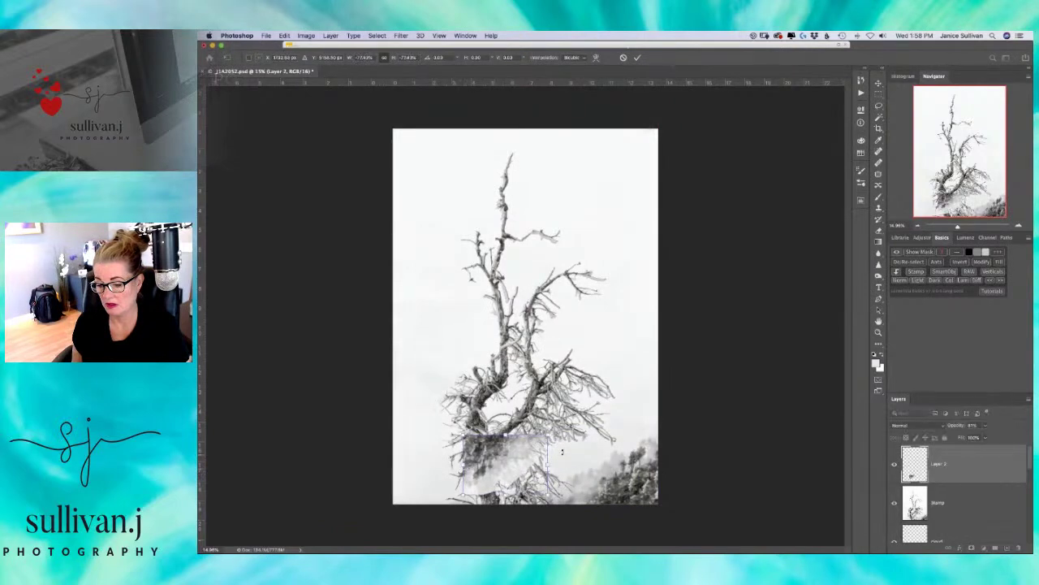
pyautogui.moveTo(560, 449); pyautogui.dragTo(413, 485)
pyautogui.moveTo(488, 473); pyautogui.dragTo(381, 482)
pyautogui.moveTo(440, 429); pyautogui.dragTo(461, 417)
pyautogui.moveTo(361, 485); pyautogui.dragTo(405, 475)
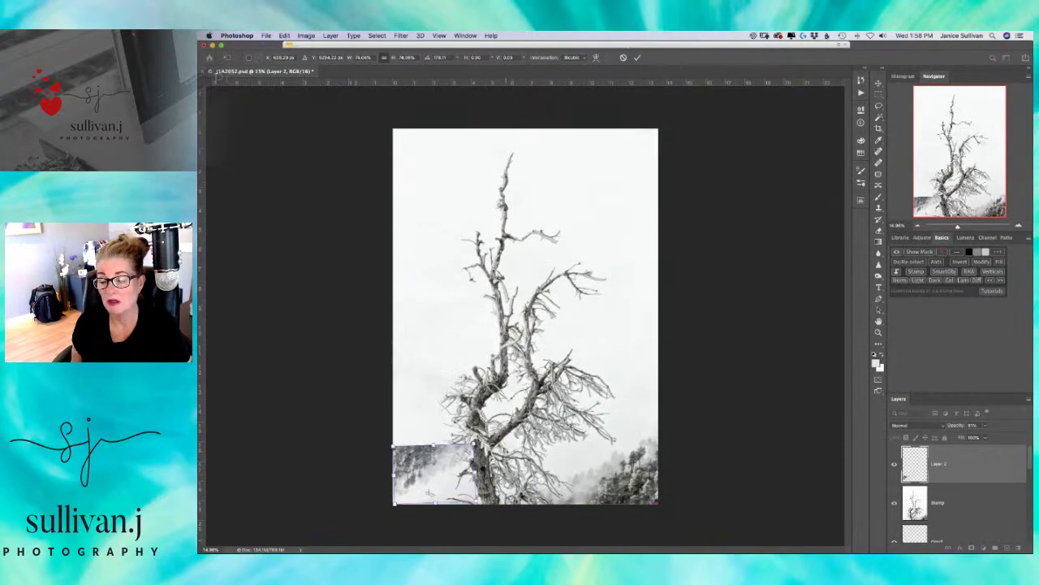
# - Scale the hillside copy down to about 59%, position it beside the trunk's lower-left side and commit the transform
pyautogui.moveTo(445, 497)
pyautogui.mouseDown()
pyautogui.moveTo(444, 432)
pyautogui.moveTo(428, 502)
pyautogui.mouseUp()
pyautogui.moveTo(469, 473); pyautogui.dragTo(479, 460)
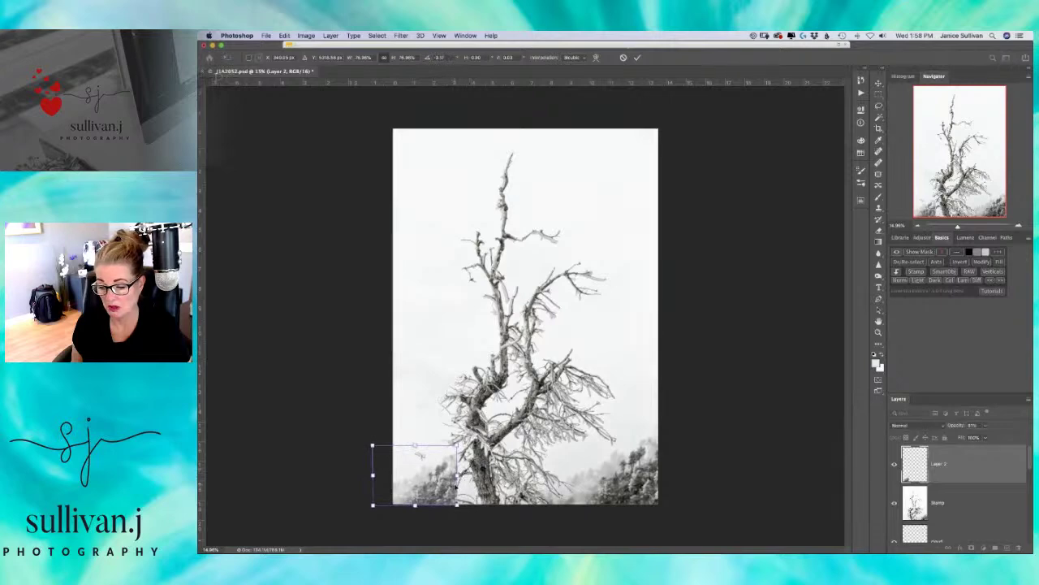
pyautogui.moveTo(373, 474); pyautogui.dragTo(407, 492)
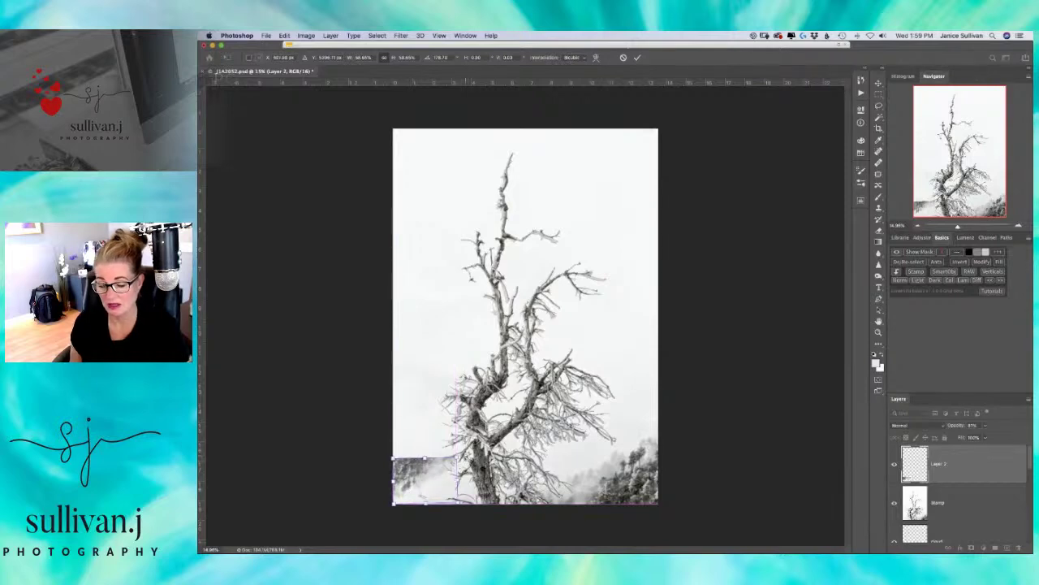
pyautogui.moveTo(432, 484); pyautogui.dragTo(439, 476)
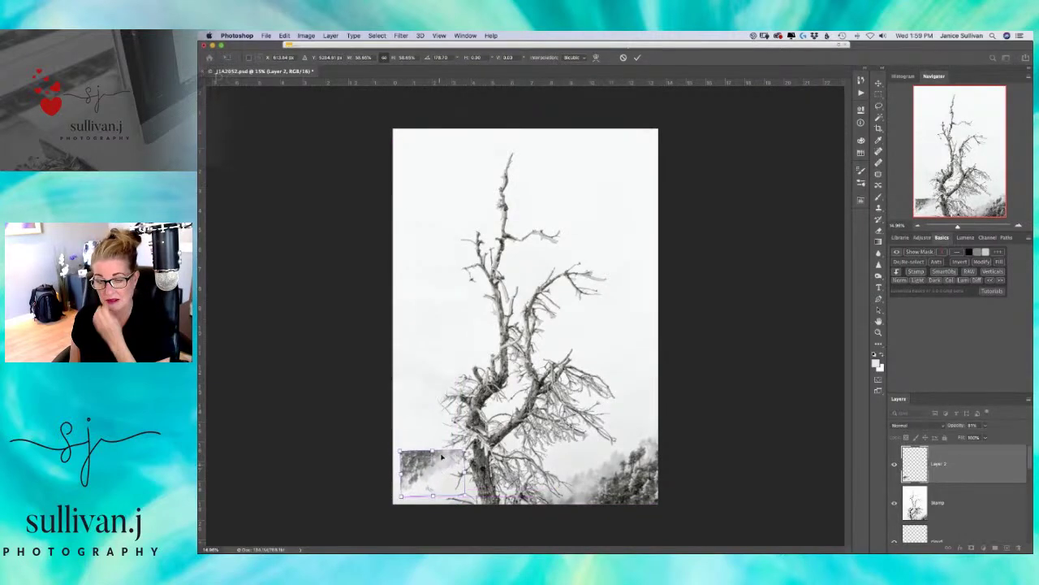
pyautogui.click(401, 35)
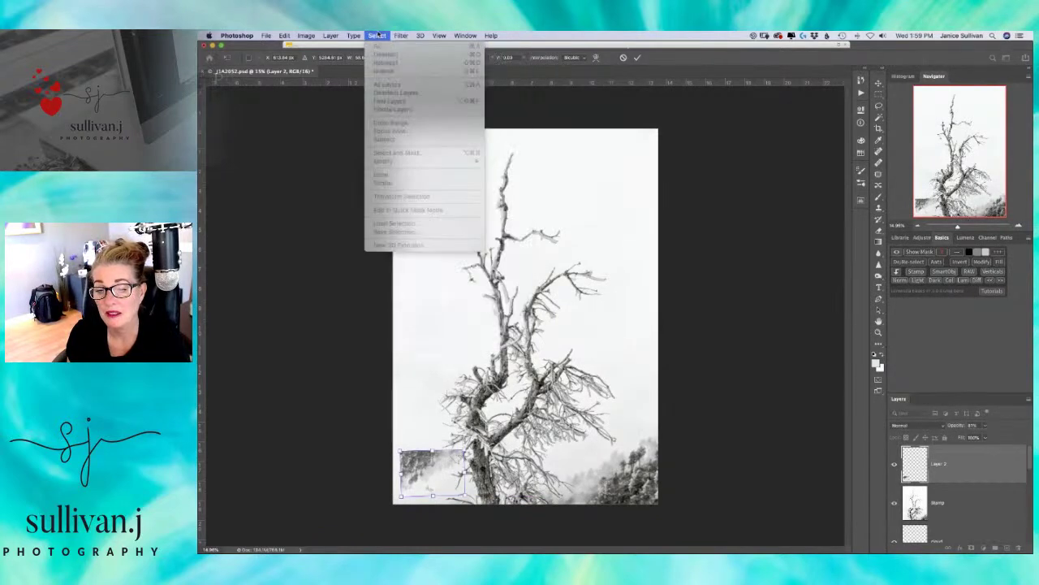
pyautogui.click(379, 36)
pyautogui.press('Return')
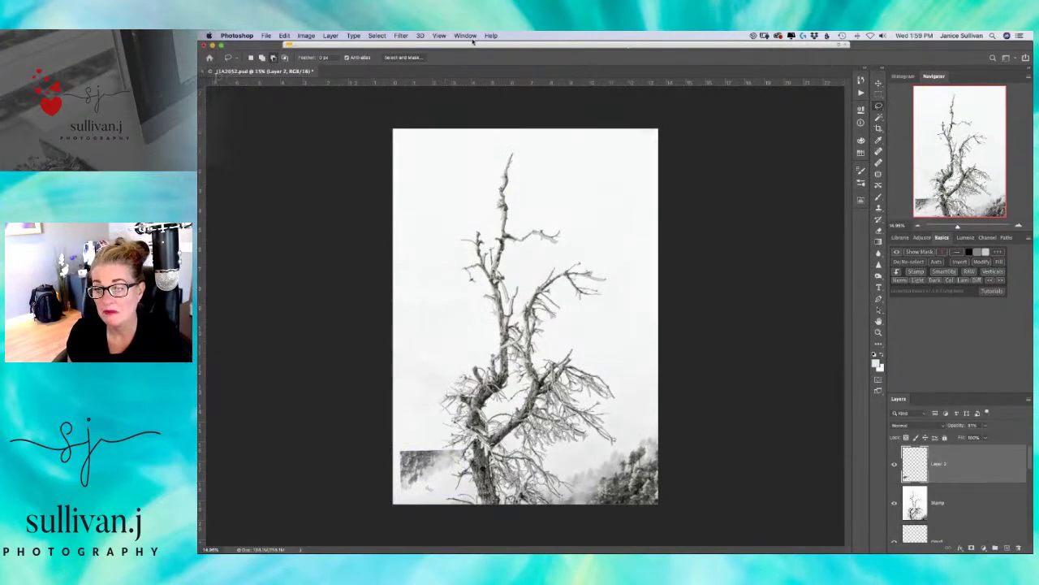
pyautogui.click(331, 36)
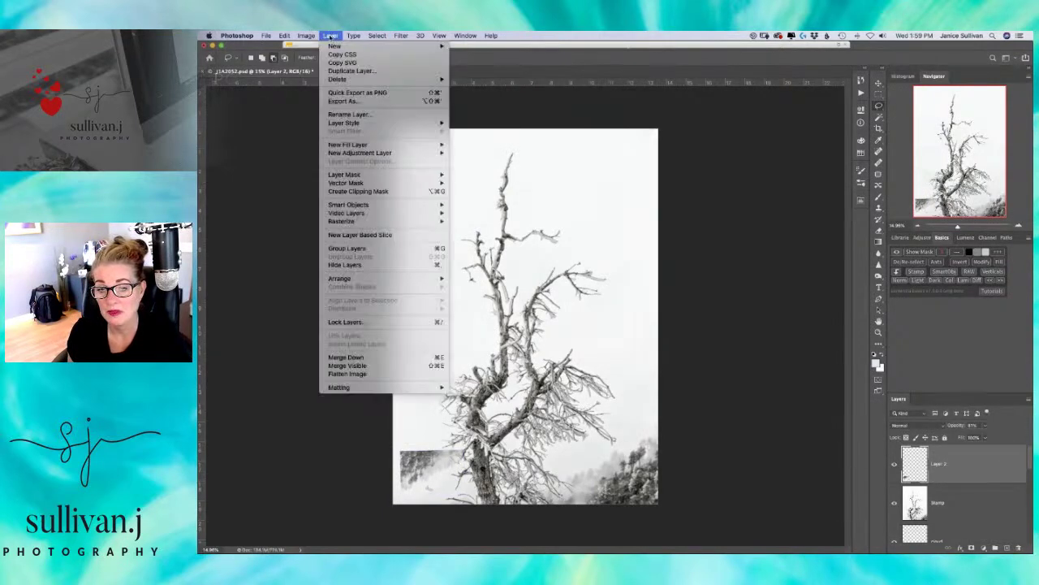
pyautogui.moveTo(333, 47)
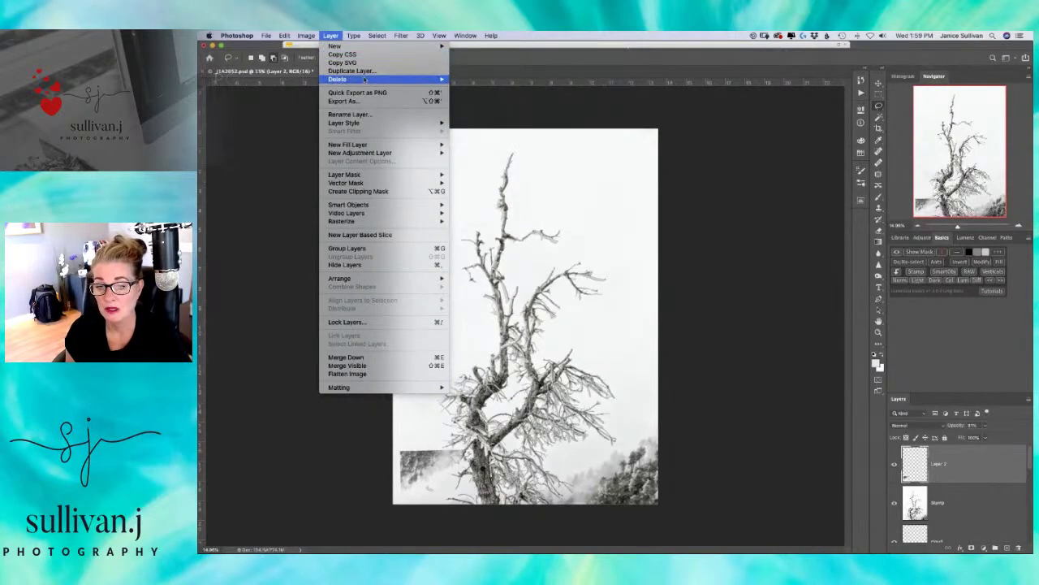
pyautogui.moveTo(384, 123)
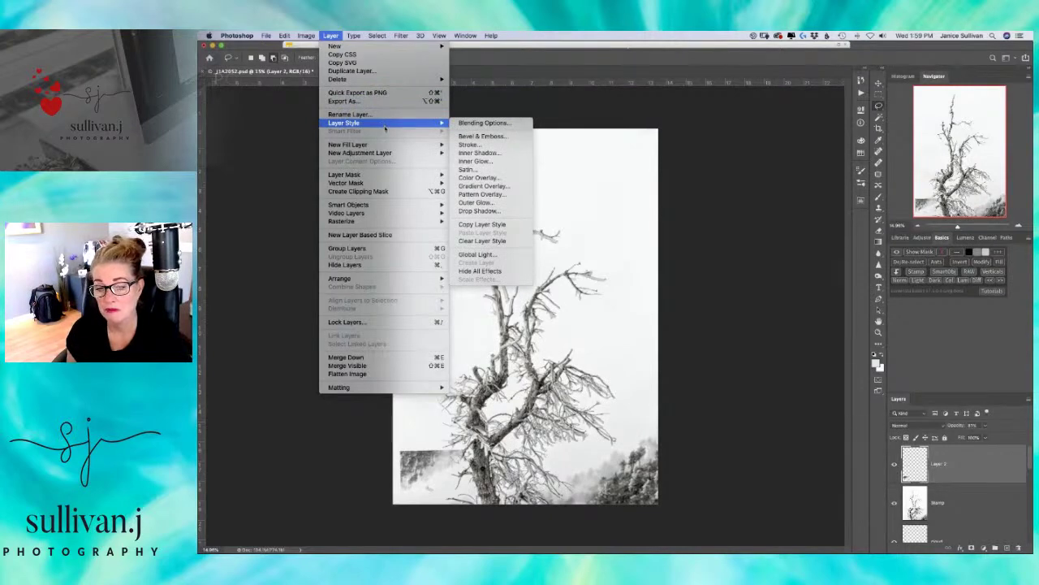
pyautogui.moveTo(389, 146)
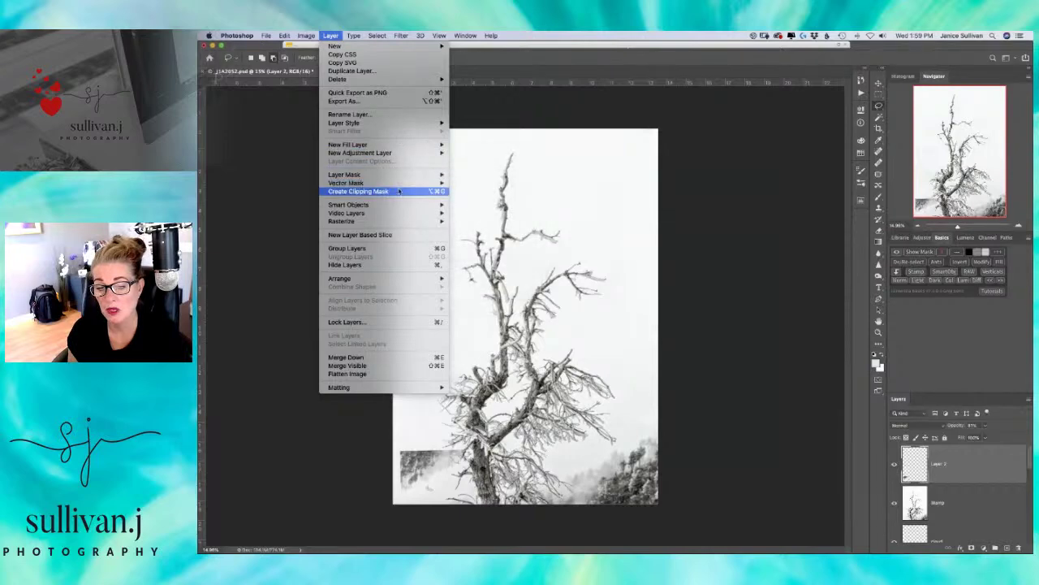
pyautogui.moveTo(400, 211)
pyautogui.moveTo(400, 208)
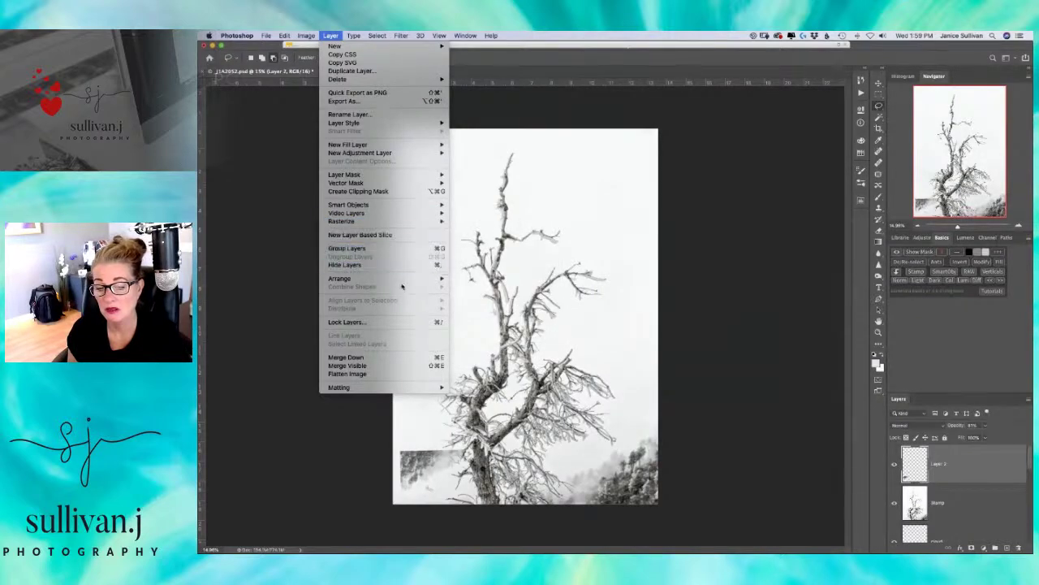
pyautogui.moveTo(405, 280)
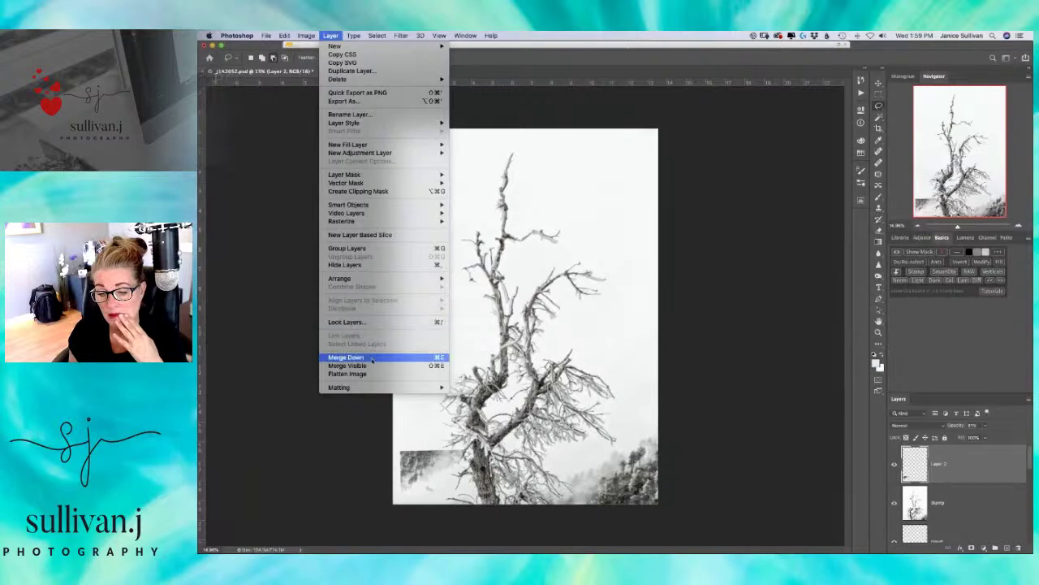
pyautogui.moveTo(374, 393)
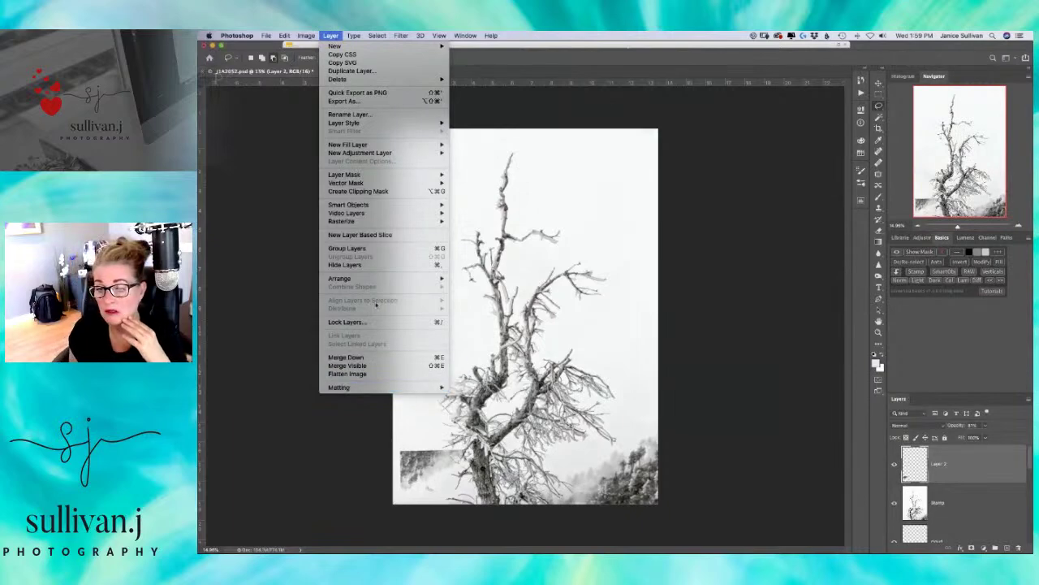
pyautogui.moveTo(375, 37)
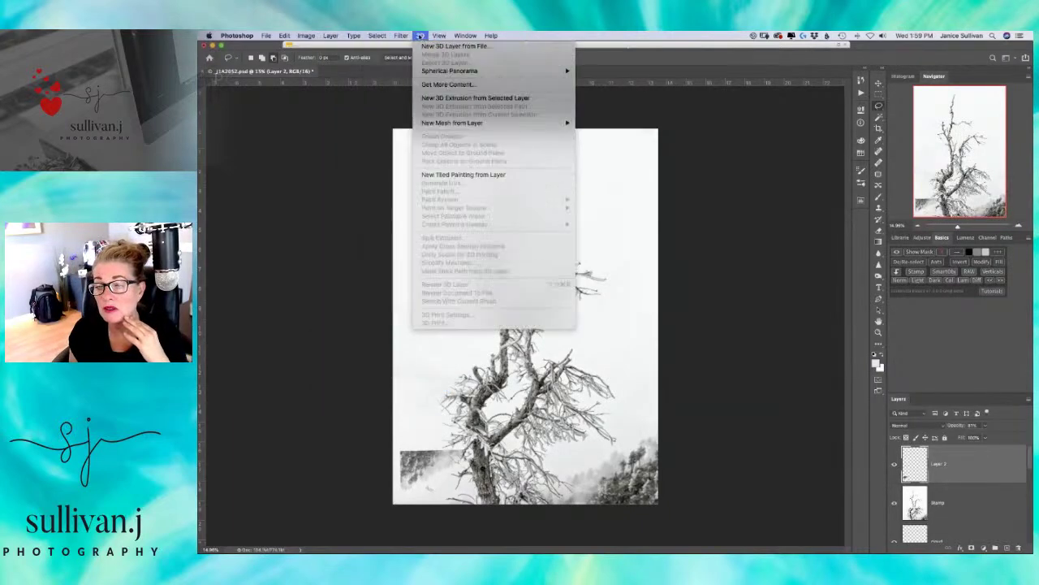
pyautogui.moveTo(491, 36)
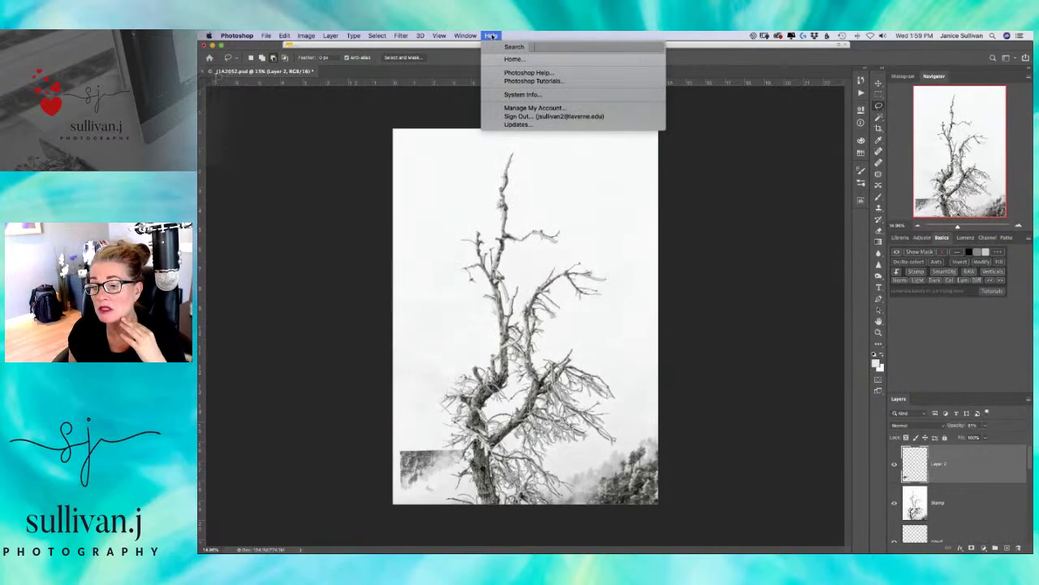
pyautogui.click(475, 53)
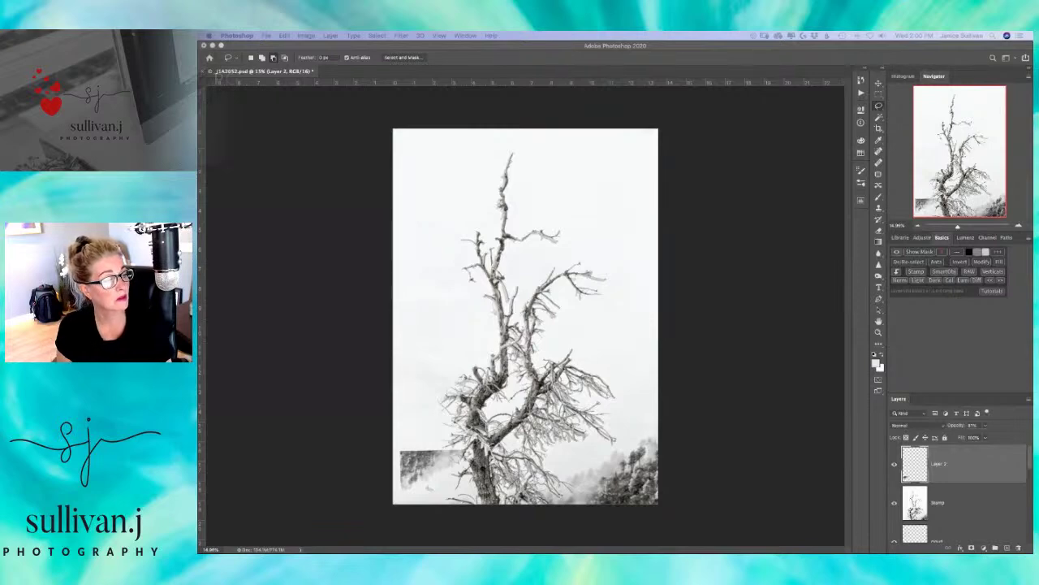
# - Switch to Chrome and search Google for "how to flip a layer in photoshop"
pyautogui.press('super+Tab')
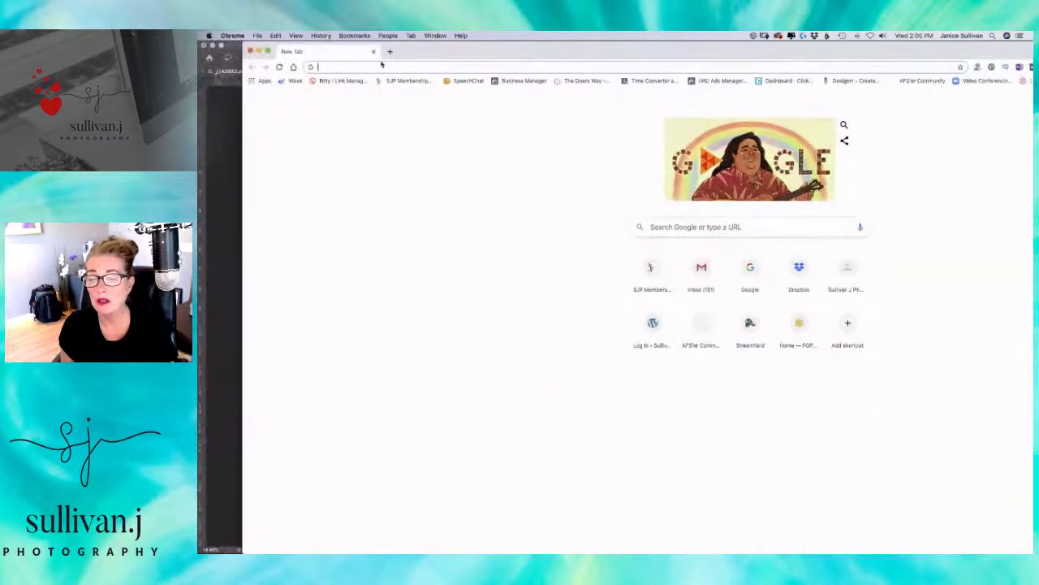
pyautogui.write('how to fil')
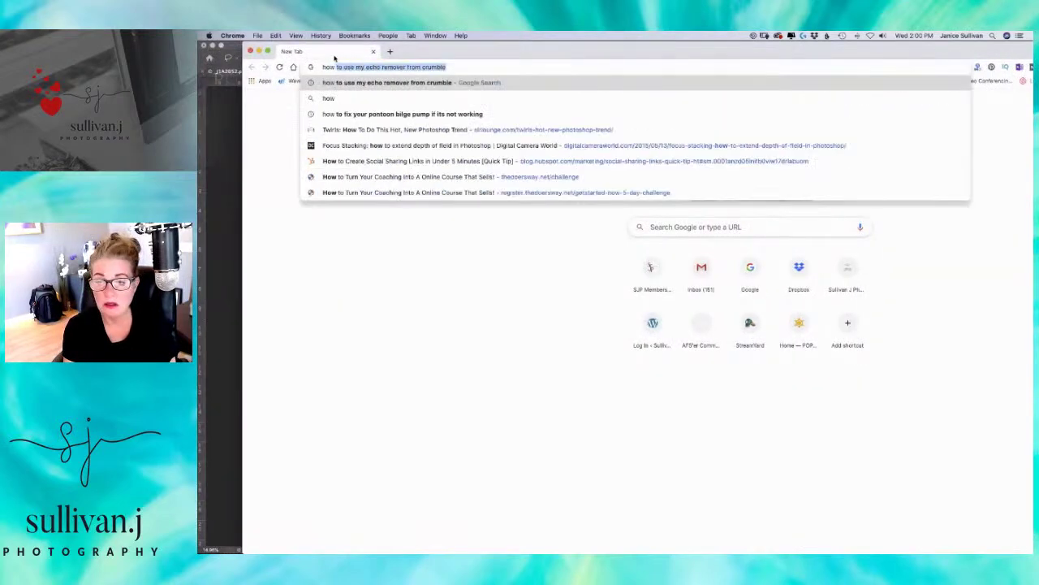
pyautogui.press('BackSpace')
pyautogui.press('BackSpace')
pyautogui.write('li')
pyautogui.press('BackSpace')
pyautogui.press('BackSpace')
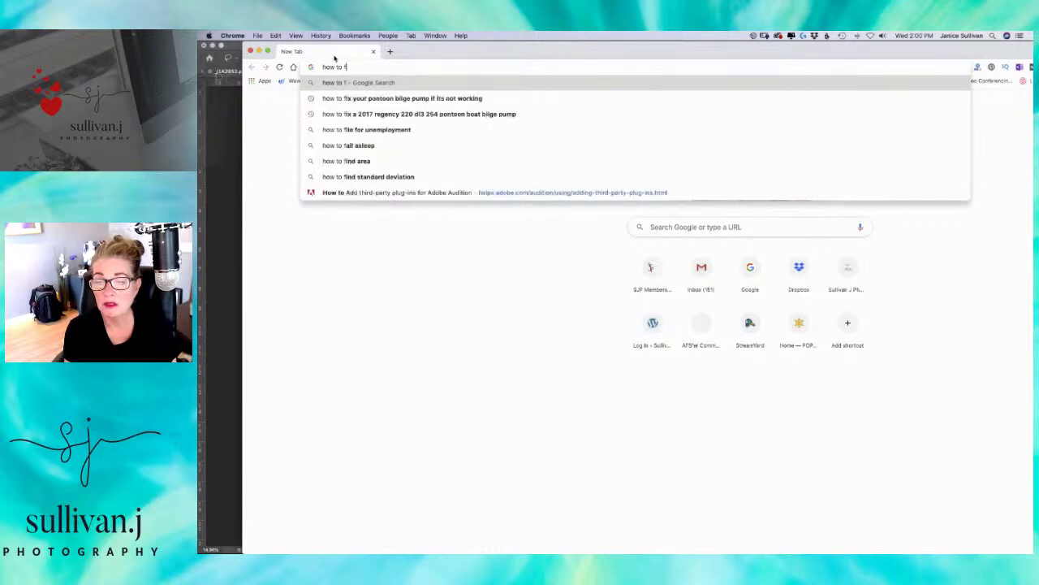
pyautogui.write('lip a la')
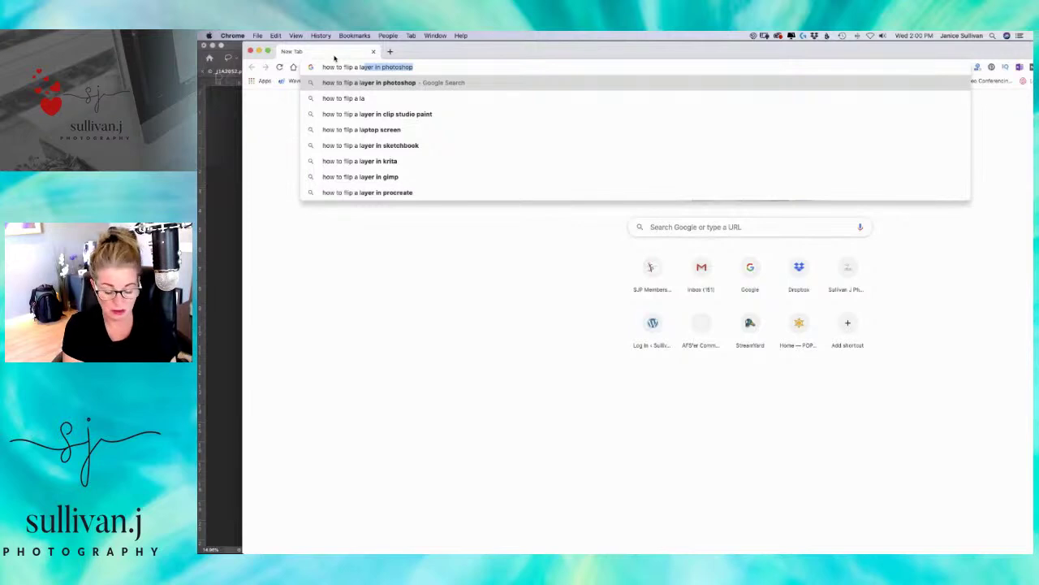
pyautogui.press('Return')
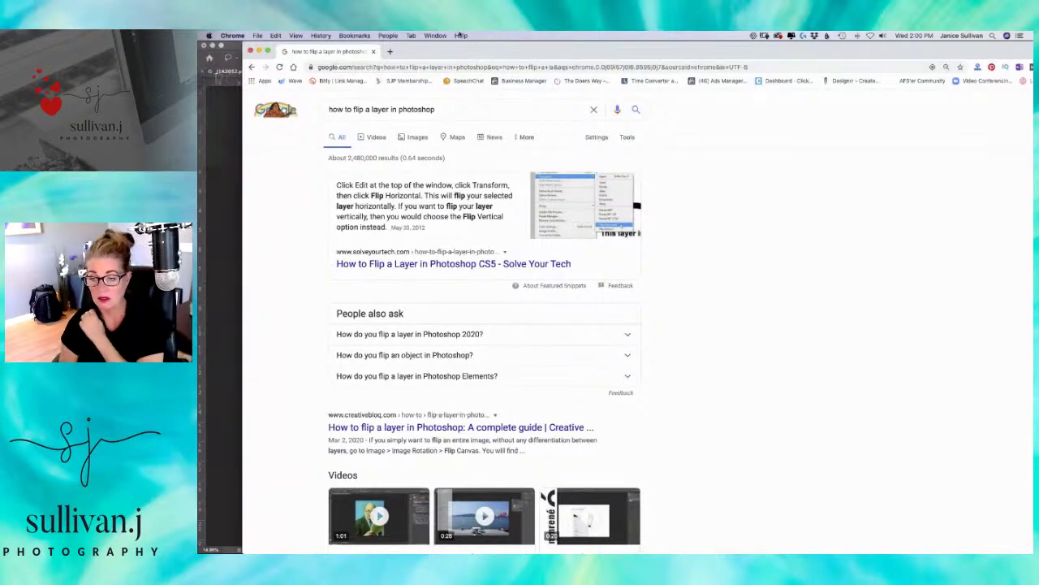
pyautogui.moveTo(465, 52); pyautogui.dragTo(447, 63)
# - Switch back to Photoshop and flip the hillside copy horizontally
pyautogui.press('super+h')
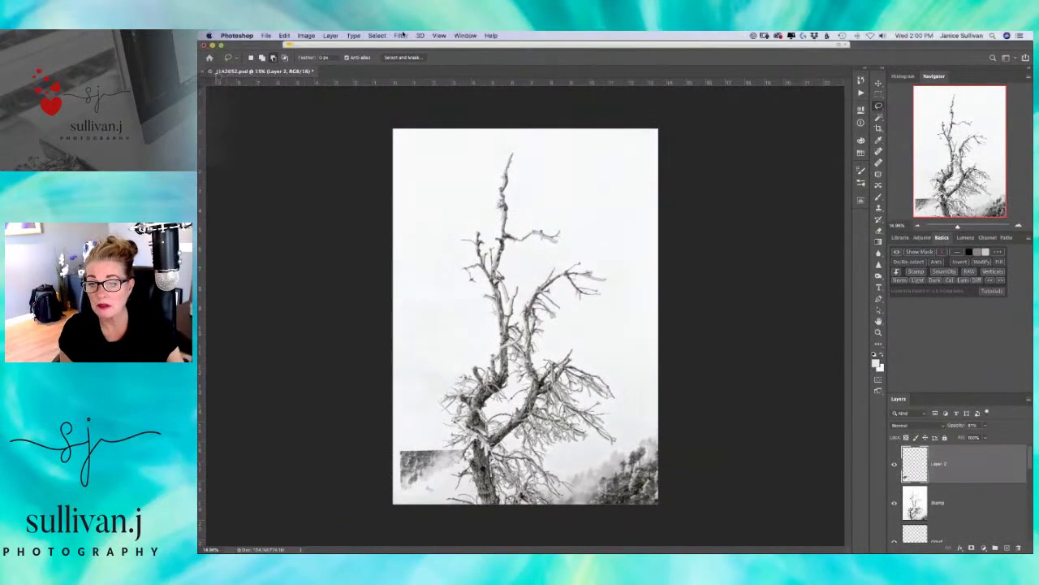
pyautogui.click(284, 36)
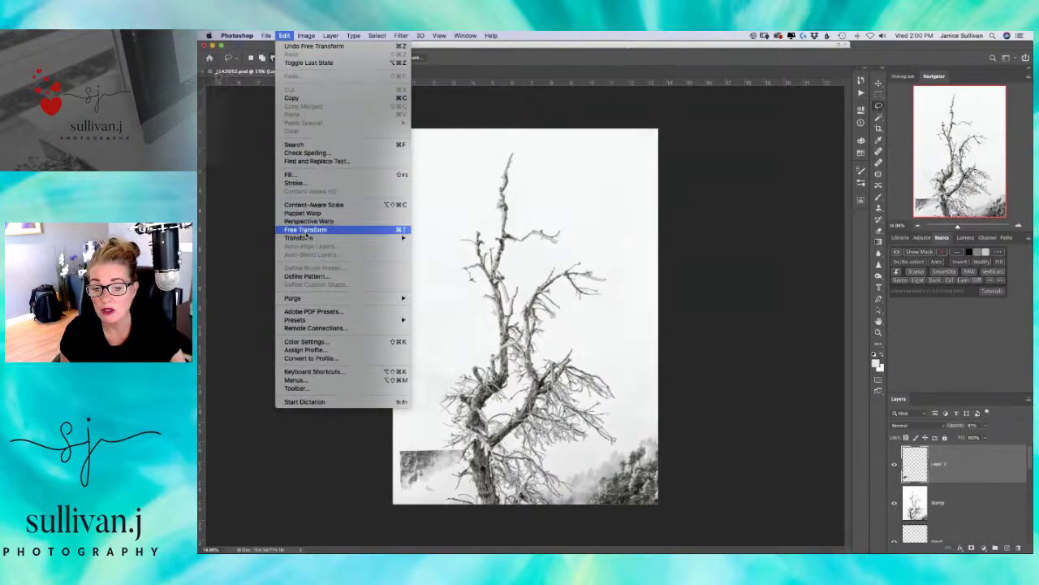
pyautogui.moveTo(311, 238)
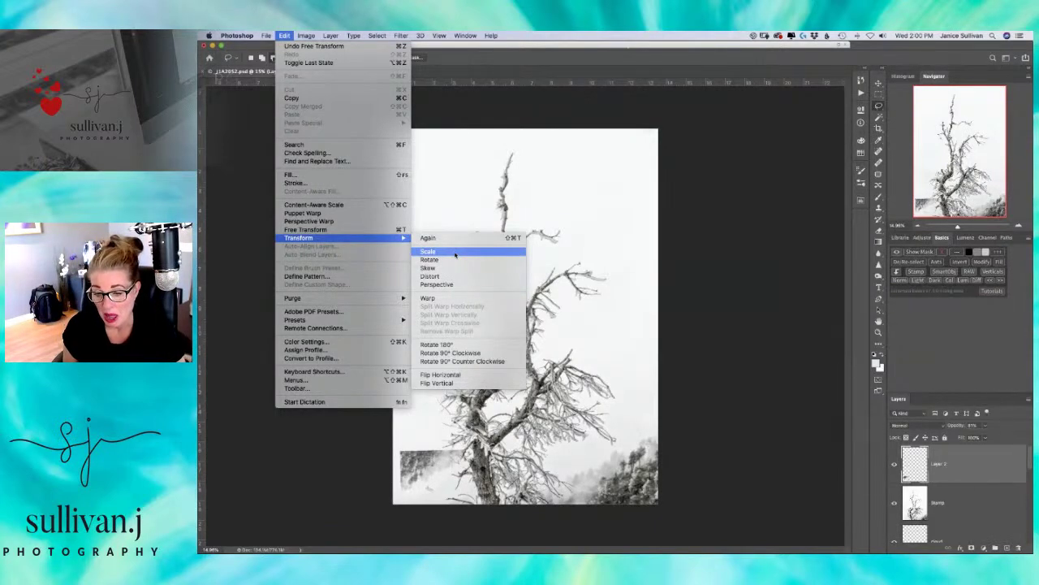
pyautogui.click(464, 379)
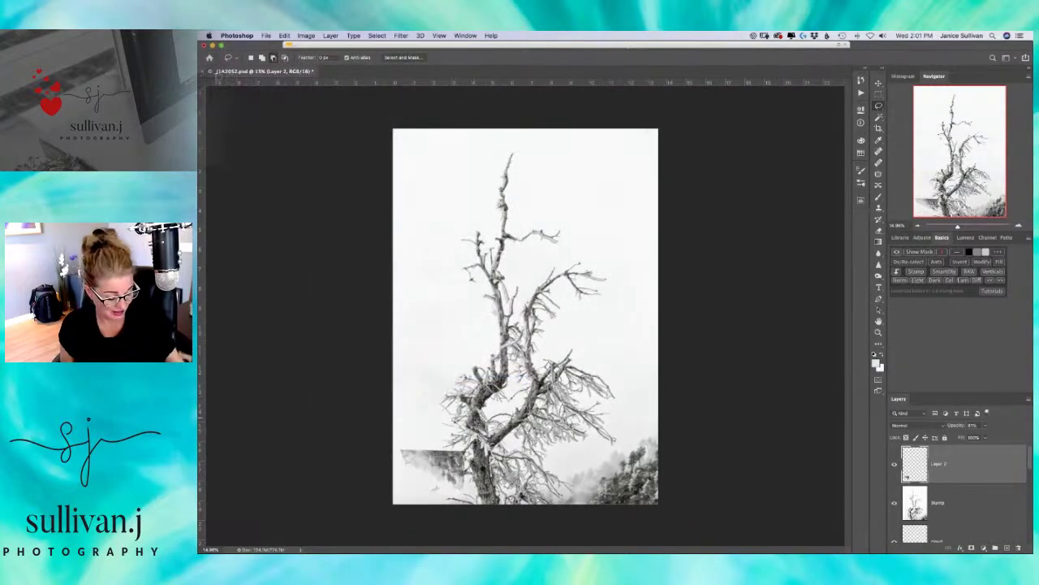
# - Rotate the hillside copy about 178° with Free Transform, enlarge it and fit it into the photo's lower-left corner
pyautogui.hotkey('ctrl', 't')
pyautogui.moveTo(484, 483); pyautogui.dragTo(489, 458)
pyautogui.moveTo(427, 448)
pyautogui.mouseDown()
pyautogui.moveTo(431, 458)
pyautogui.moveTo(430, 444)
pyautogui.mouseUp()
pyautogui.moveTo(475, 493)
pyautogui.mouseDown()
pyautogui.moveTo(445, 495)
pyautogui.moveTo(456, 496)
pyautogui.mouseUp()
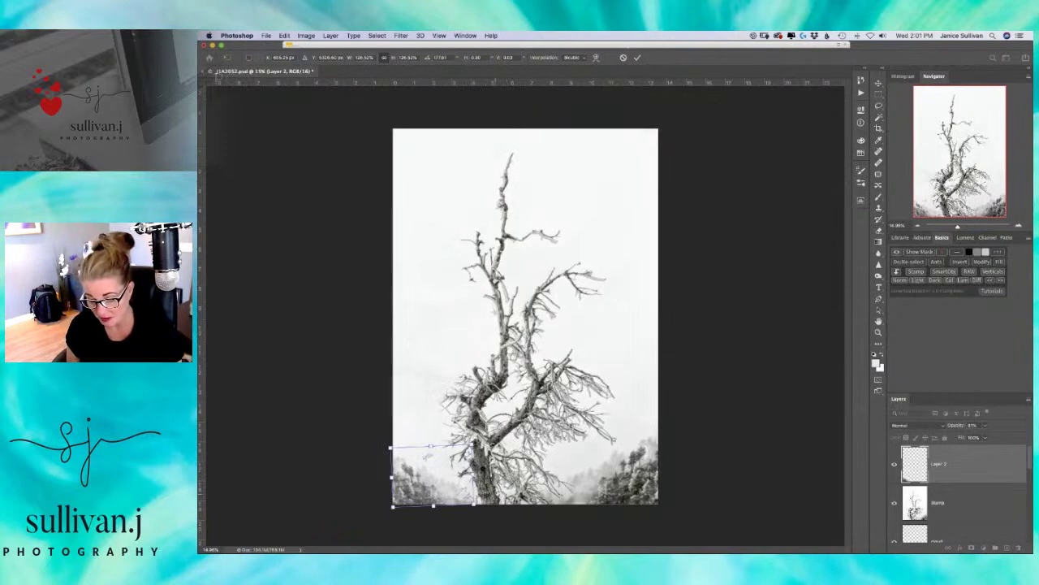
pyautogui.moveTo(497, 495); pyautogui.dragTo(498, 496)
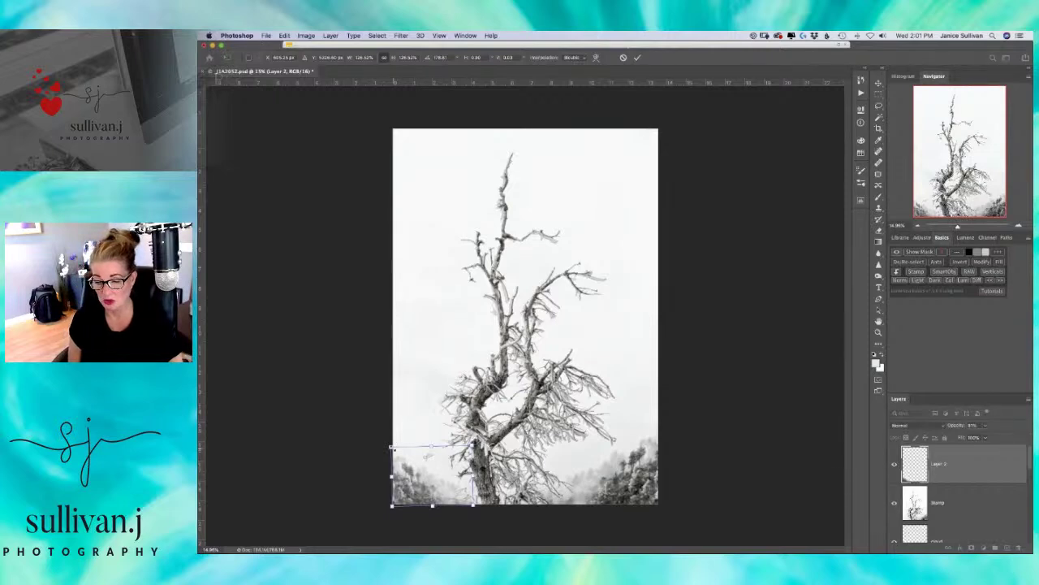
# - Enlarge the hillside copy to about 194% across the trunk's base, set its layer opacity to 100% and commit the transform
pyautogui.moveTo(390, 447); pyautogui.dragTo(376, 432)
pyautogui.moveTo(427, 483); pyautogui.dragTo(442, 492)
pyautogui.moveTo(503, 479); pyautogui.dragTo(511, 460)
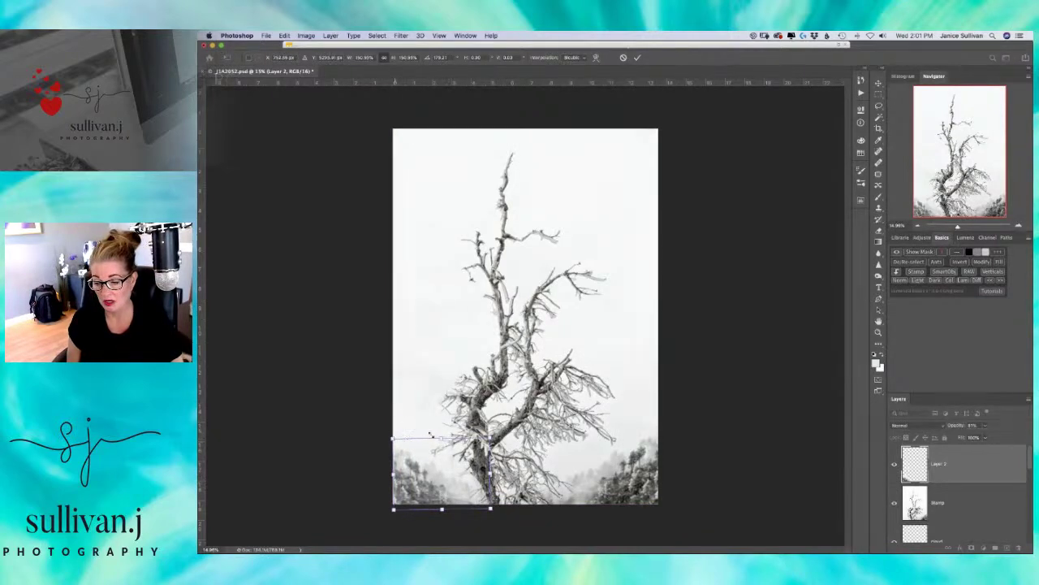
pyautogui.moveTo(489, 438); pyautogui.dragTo(519, 408)
pyautogui.moveTo(425, 503); pyautogui.dragTo(424, 498)
pyautogui.moveTo(552, 479); pyautogui.dragTo(482, 484)
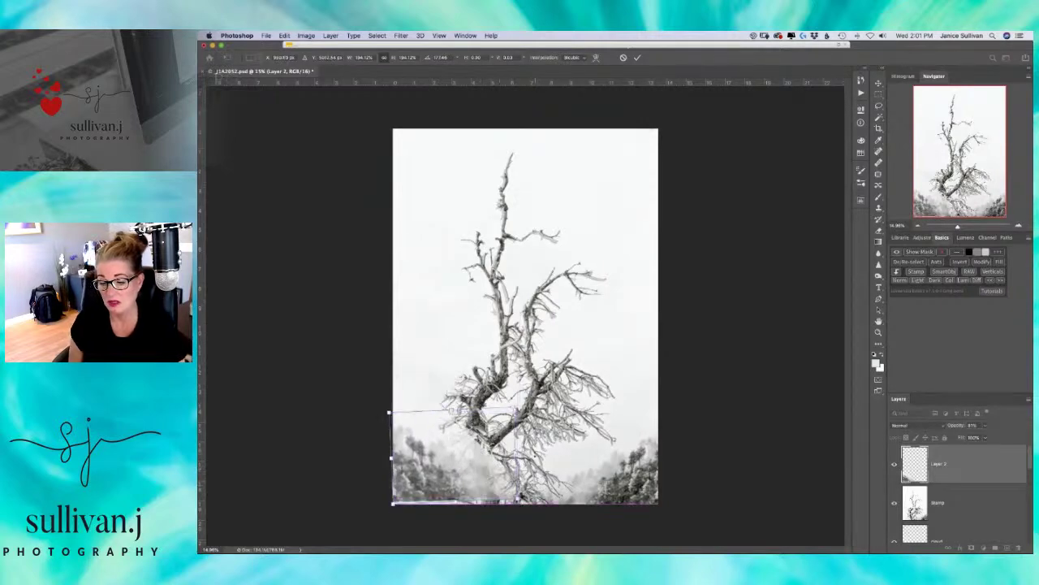
pyautogui.moveTo(545, 460); pyautogui.dragTo(474, 481)
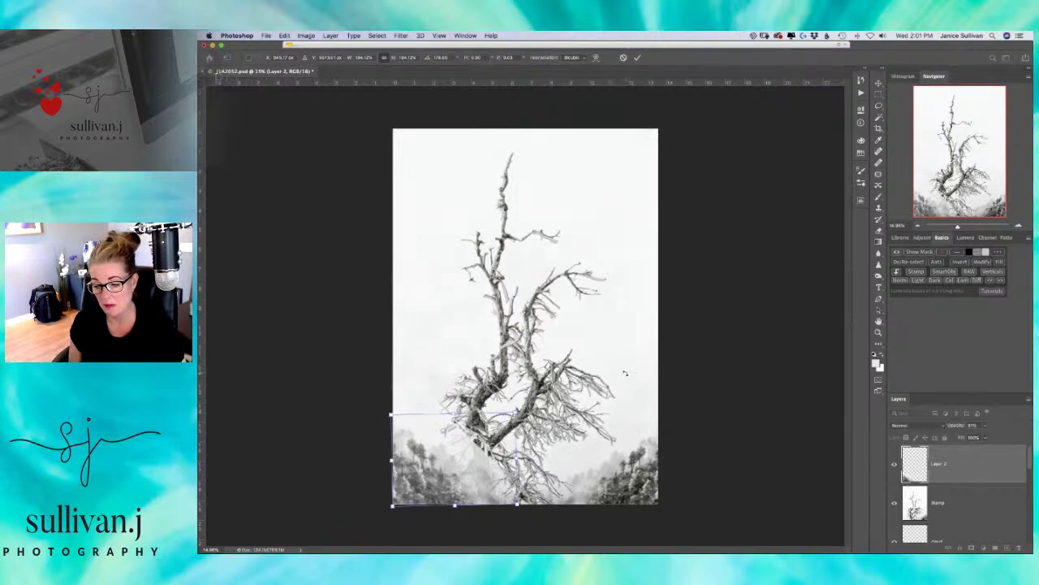
pyautogui.moveTo(952, 425); pyautogui.dragTo(1025, 418)
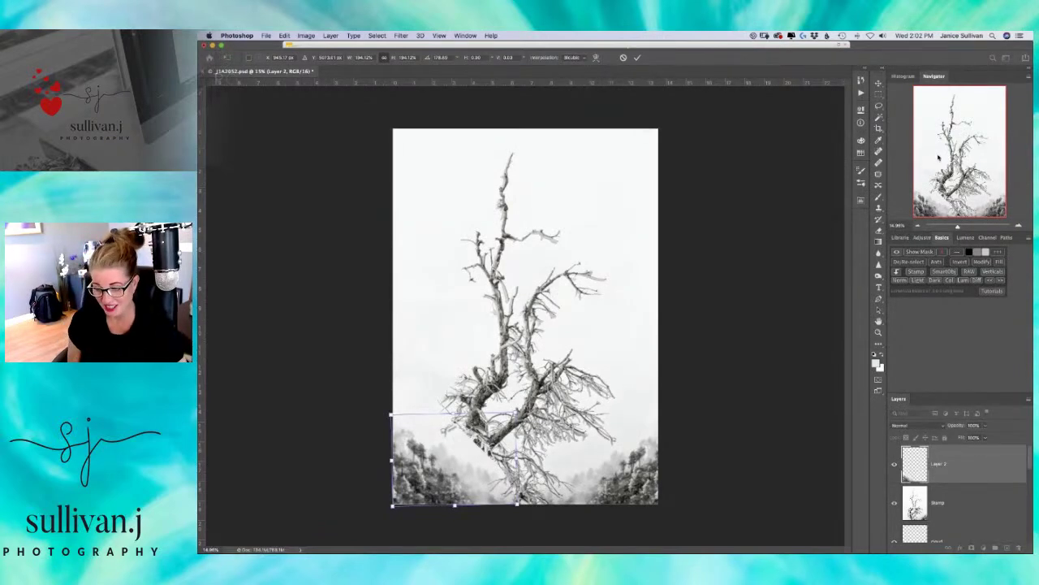
pyautogui.press('Return')
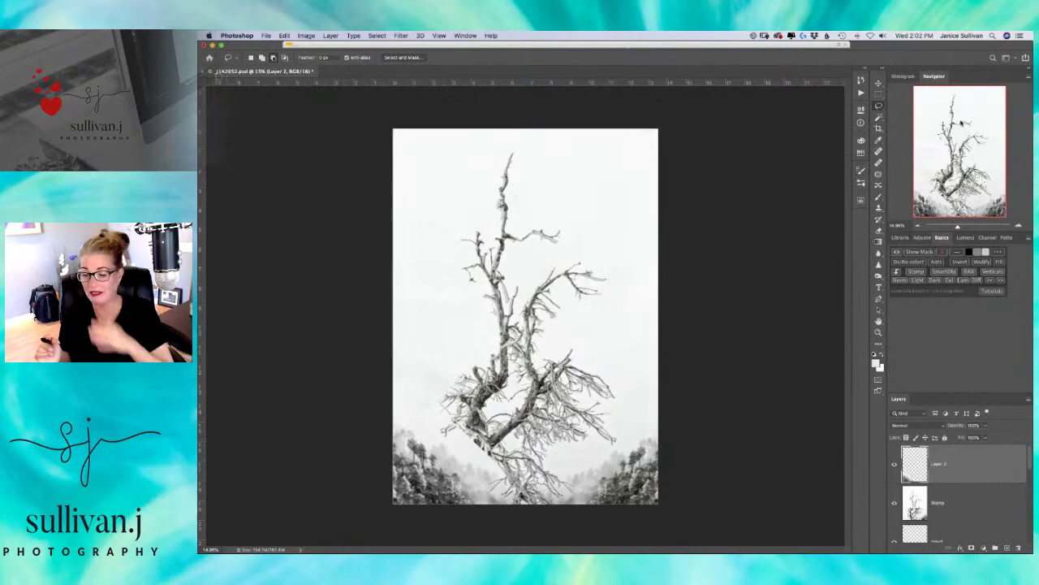
# - Add a layer mask to the hillside copy and brush black over the part covering the lower trunk
pyautogui.click(973, 547)
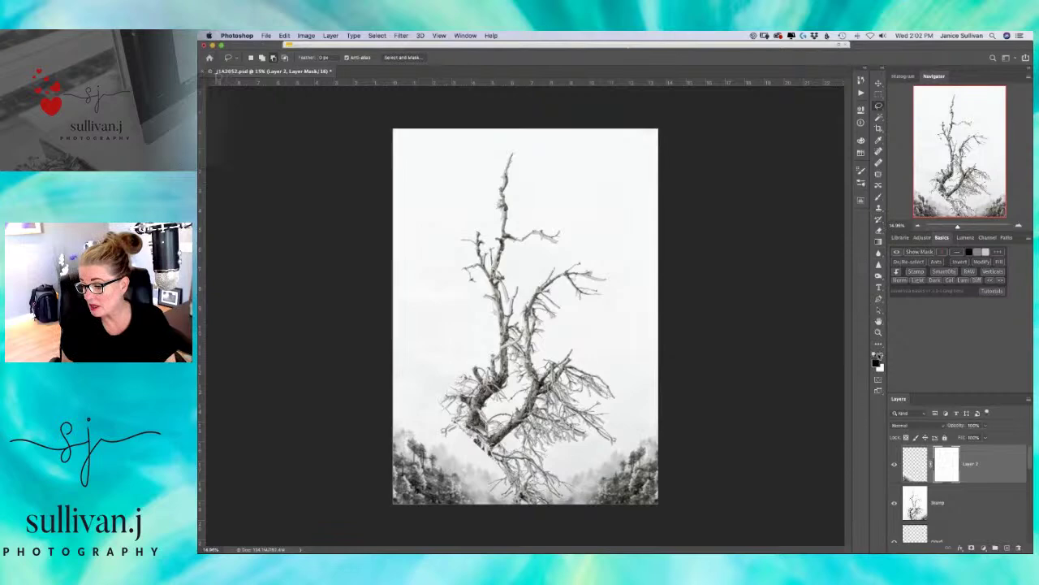
pyautogui.click(882, 356)
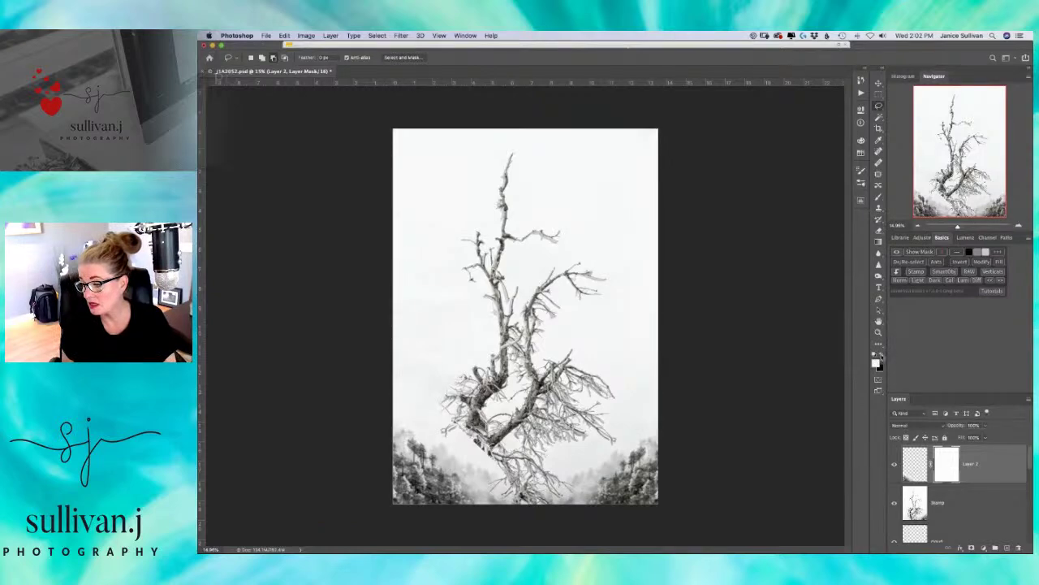
pyautogui.click(882, 355)
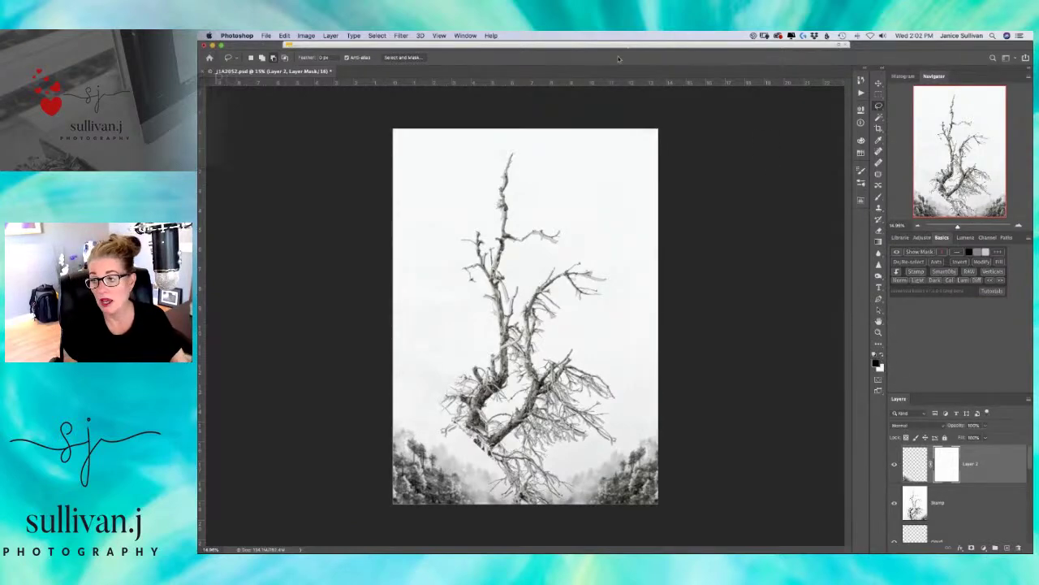
pyautogui.click(879, 199)
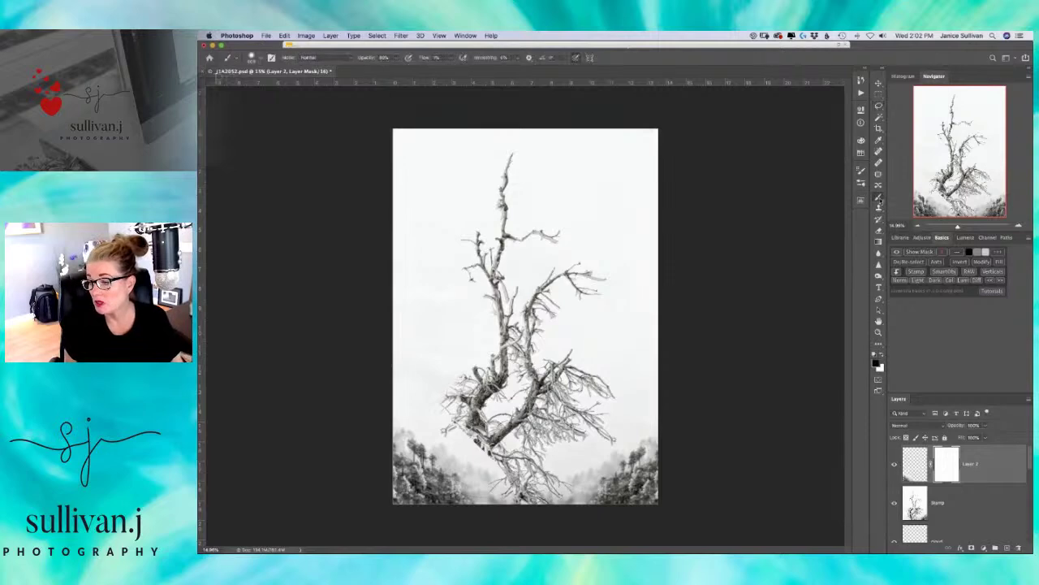
pyautogui.moveTo(486, 404); pyautogui.dragTo(505, 414)
pyautogui.moveTo(502, 451)
pyautogui.mouseDown()
pyautogui.moveTo(488, 497)
pyautogui.moveTo(498, 464)
pyautogui.moveTo(480, 466)
pyautogui.moveTo(487, 455)
pyautogui.mouseUp()
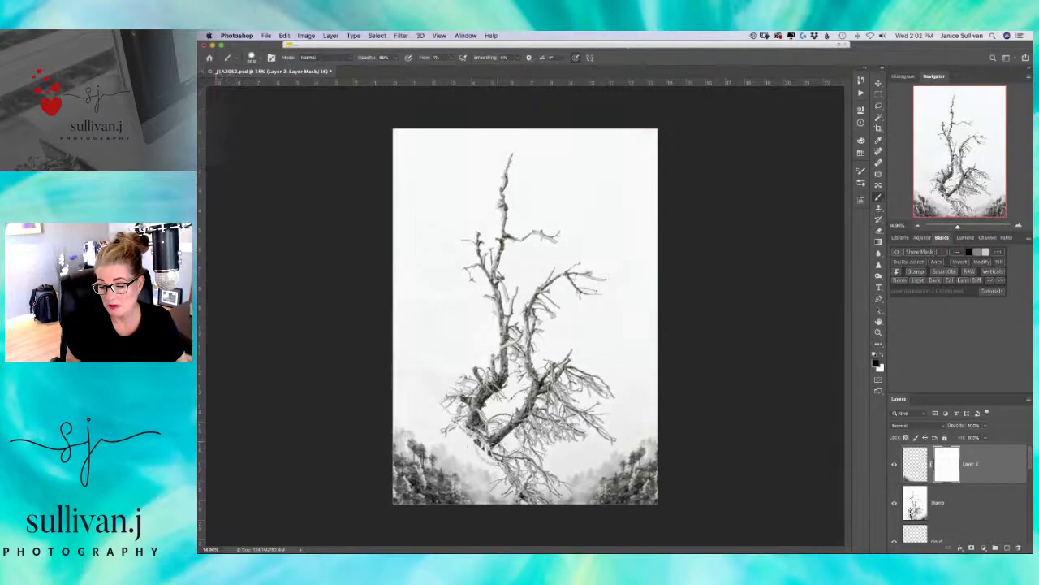
pyautogui.moveTo(491, 406)
pyautogui.mouseDown()
pyautogui.moveTo(503, 394)
pyautogui.moveTo(497, 400)
pyautogui.mouseUp()
# - Set the brush flow to 34% and mask the hillside copy off the trunk and lower branches
pyautogui.click(437, 58)
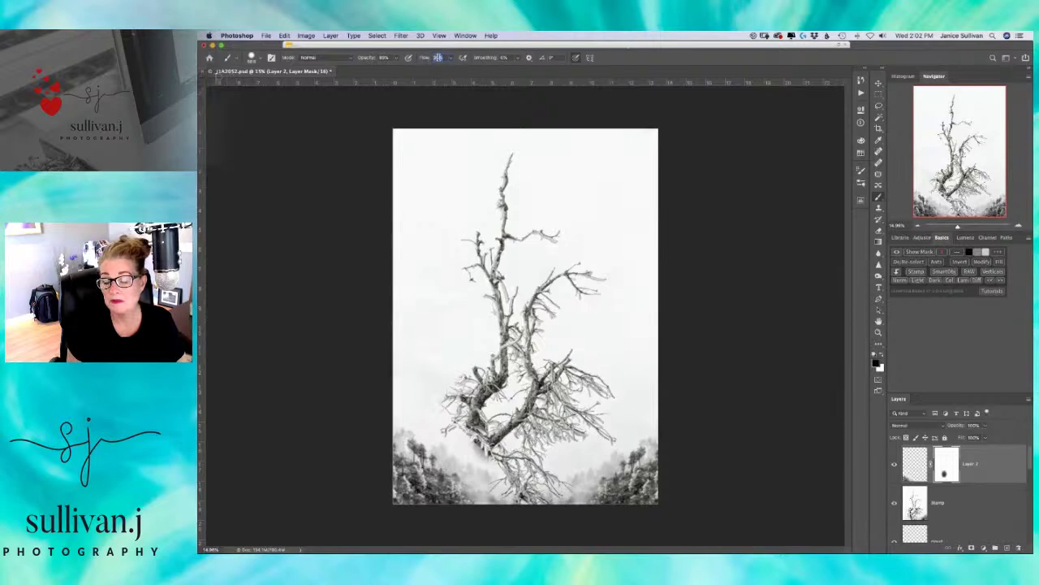
pyautogui.write('34')
pyautogui.press('Return')
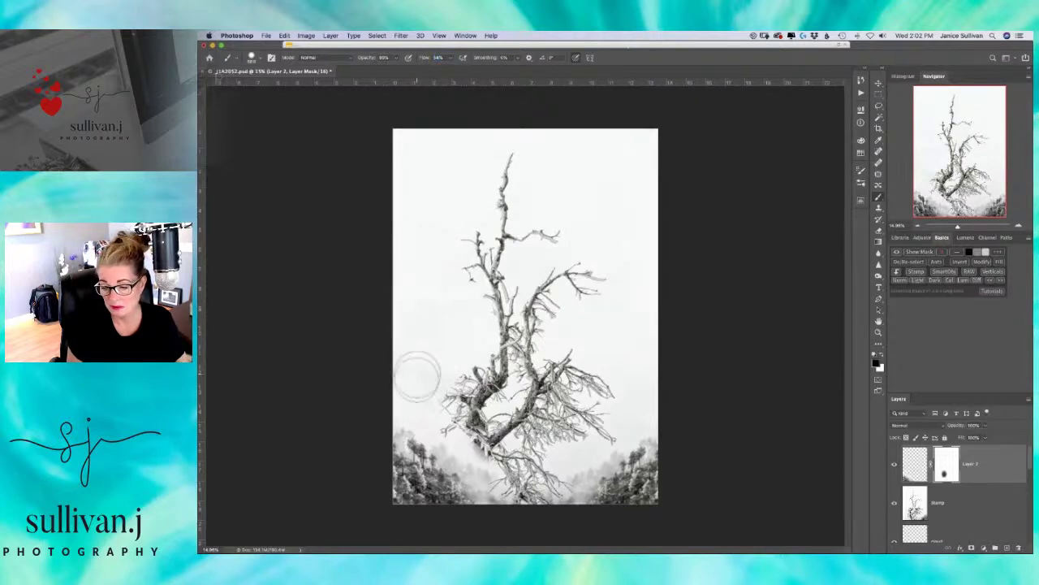
pyautogui.moveTo(503, 402)
pyautogui.mouseDown()
pyautogui.moveTo(466, 385)
pyautogui.moveTo(456, 418)
pyautogui.moveTo(466, 434)
pyautogui.moveTo(470, 378)
pyautogui.moveTo(450, 381)
pyautogui.moveTo(467, 386)
pyautogui.moveTo(454, 390)
pyautogui.moveTo(425, 364)
pyautogui.moveTo(417, 380)
pyautogui.moveTo(431, 406)
pyautogui.moveTo(451, 384)
pyautogui.moveTo(490, 475)
pyautogui.moveTo(492, 463)
pyautogui.moveTo(483, 479)
pyautogui.moveTo(496, 526)
pyautogui.moveTo(515, 499)
pyautogui.moveTo(535, 511)
pyautogui.moveTo(556, 467)
pyautogui.moveTo(588, 483)
pyautogui.moveTo(594, 435)
pyautogui.moveTo(616, 404)
pyautogui.moveTo(607, 418)
pyautogui.moveTo(481, 345)
pyautogui.moveTo(462, 373)
pyautogui.moveTo(466, 390)
pyautogui.moveTo(466, 353)
pyautogui.moveTo(450, 323)
pyautogui.moveTo(414, 341)
pyautogui.moveTo(448, 381)
pyautogui.moveTo(498, 333)
pyautogui.moveTo(471, 344)
pyautogui.moveTo(480, 315)
pyautogui.moveTo(520, 351)
pyautogui.moveTo(544, 353)
pyautogui.moveTo(462, 313)
pyautogui.moveTo(517, 260)
pyautogui.moveTo(462, 251)
pyautogui.moveTo(417, 402)
pyautogui.moveTo(476, 348)
pyautogui.moveTo(468, 383)
pyautogui.moveTo(566, 339)
pyautogui.moveTo(446, 532)
pyautogui.moveTo(401, 512)
pyautogui.moveTo(438, 506)
pyautogui.mouseUp()
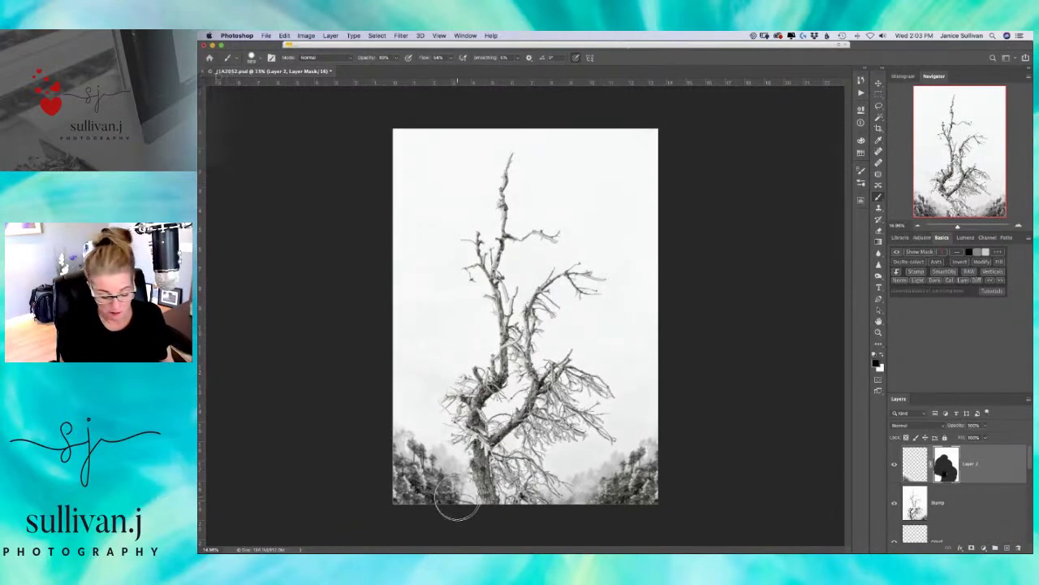
# - Paint white on the mask to restore the misty hillside up to the trunk's lower-left edge
pyautogui.press('x')
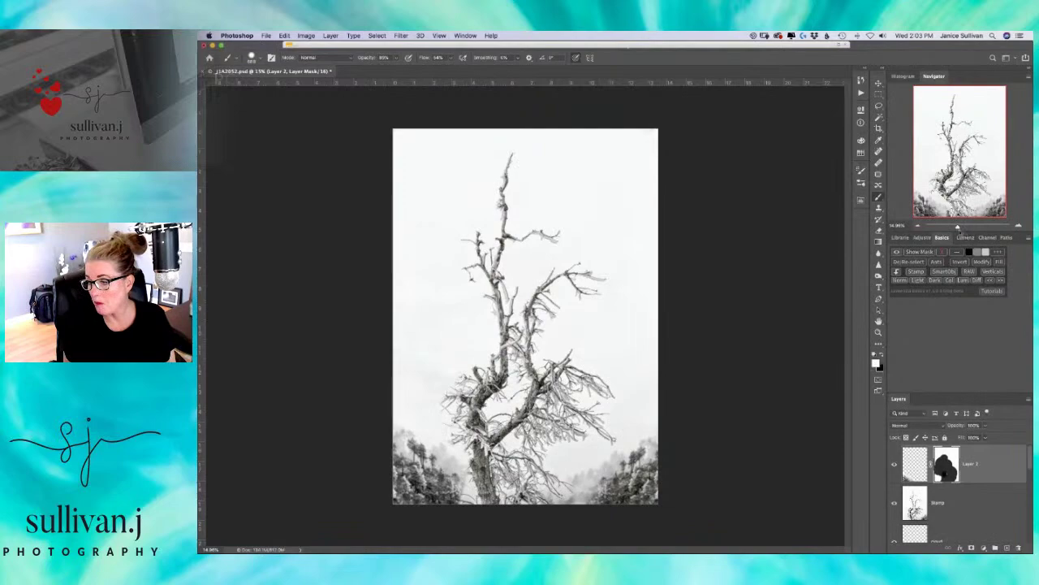
pyautogui.scroll(5, 463, 369)
pyautogui.scroll(-5, 463, 369)
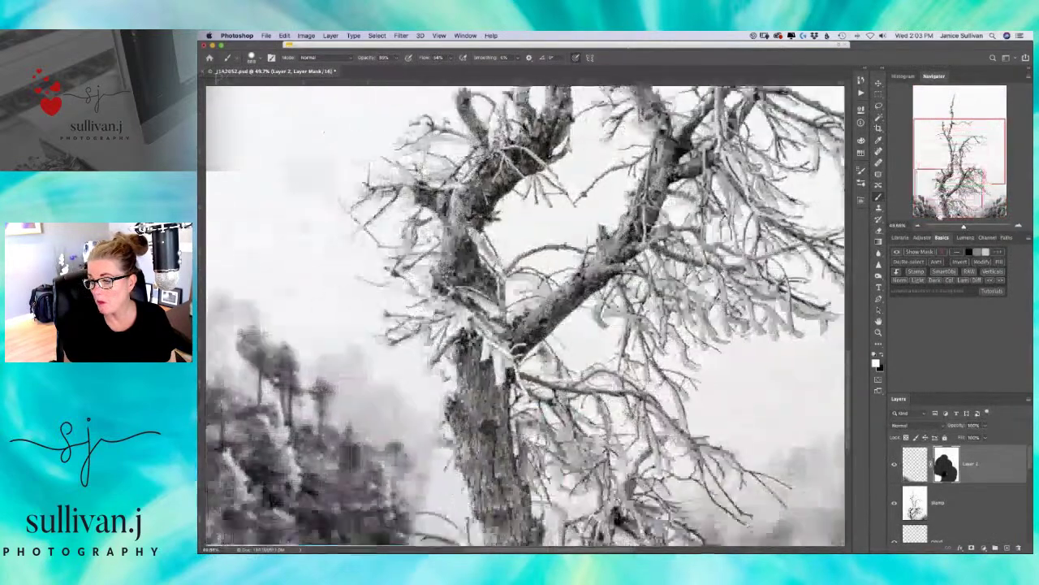
pyautogui.scroll(-5, 578, 361)
pyautogui.hscroll(-5, 578, 361)
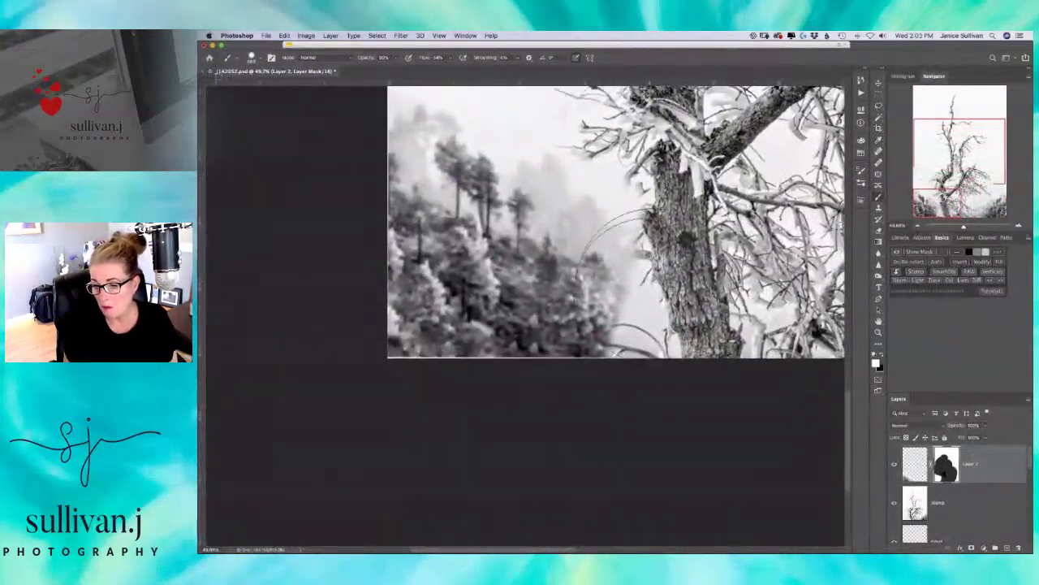
pyautogui.moveTo(597, 350); pyautogui.dragTo(559, 351)
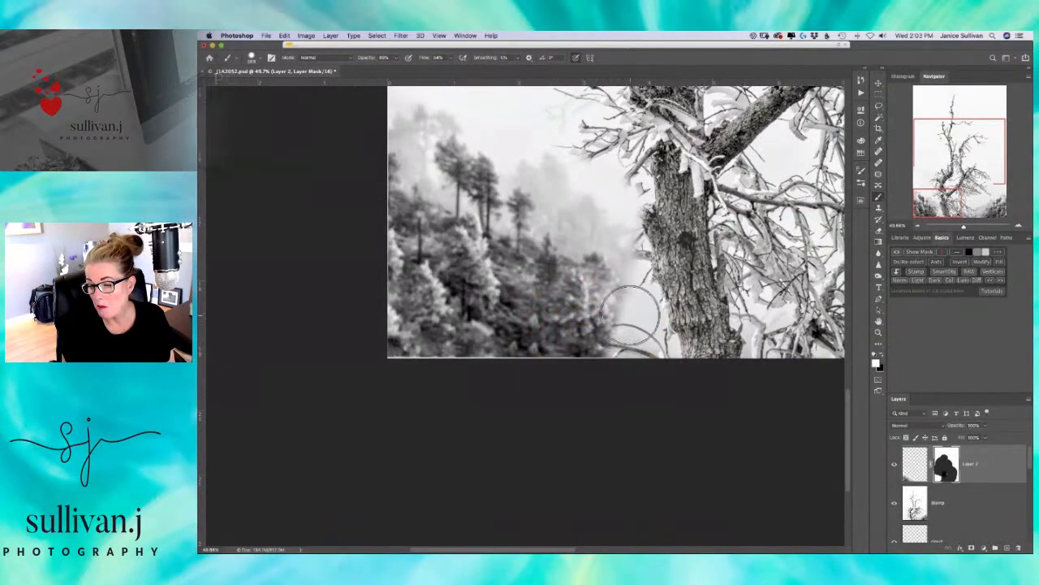
pyautogui.moveTo(623, 320)
pyautogui.mouseDown()
pyautogui.moveTo(634, 282)
pyautogui.moveTo(608, 277)
pyautogui.moveTo(614, 262)
pyautogui.moveTo(627, 275)
pyautogui.moveTo(615, 256)
pyautogui.moveTo(600, 258)
pyautogui.moveTo(565, 211)
pyautogui.moveTo(605, 248)
pyautogui.moveTo(607, 235)
pyautogui.moveTo(553, 228)
pyautogui.moveTo(552, 191)
pyautogui.moveTo(463, 209)
pyautogui.mouseUp()
pyautogui.moveTo(617, 350)
pyautogui.mouseDown()
pyautogui.moveTo(652, 386)
pyautogui.moveTo(660, 357)
pyautogui.moveTo(634, 324)
pyautogui.moveTo(662, 349)
pyautogui.moveTo(658, 367)
pyautogui.moveTo(660, 325)
pyautogui.moveTo(621, 325)
pyautogui.moveTo(611, 253)
pyautogui.moveTo(633, 249)
pyautogui.moveTo(577, 216)
pyautogui.moveTo(558, 240)
pyautogui.moveTo(571, 219)
pyautogui.moveTo(528, 210)
pyautogui.moveTo(514, 190)
pyautogui.moveTo(460, 190)
pyautogui.moveTo(418, 155)
pyautogui.mouseUp()
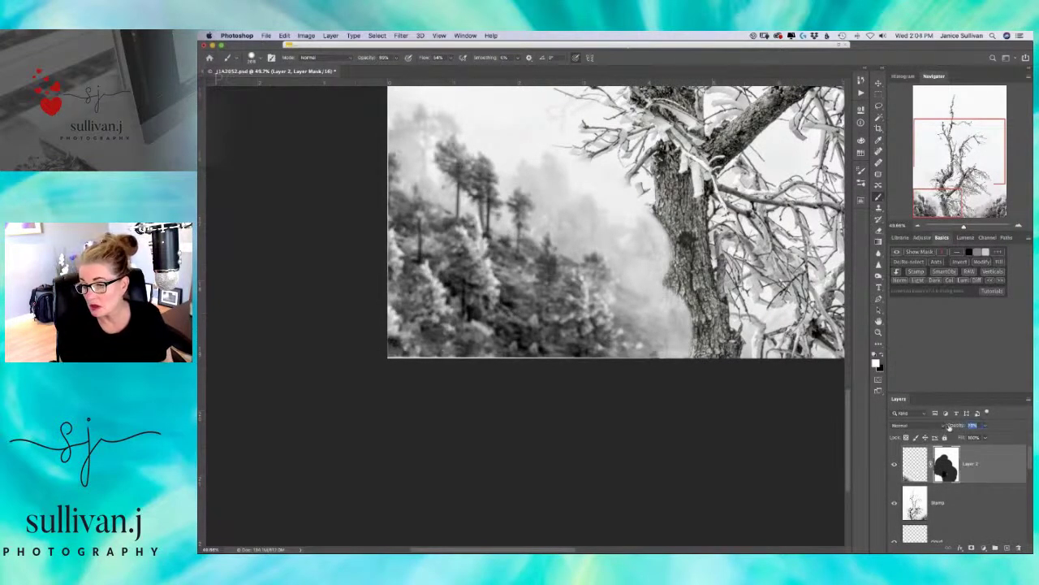
# - Lower the hillside layer's opacity to about 35% and paint black on its mask over the small branches left of the trunk
pyautogui.moveTo(944, 427); pyautogui.dragTo(933, 429)
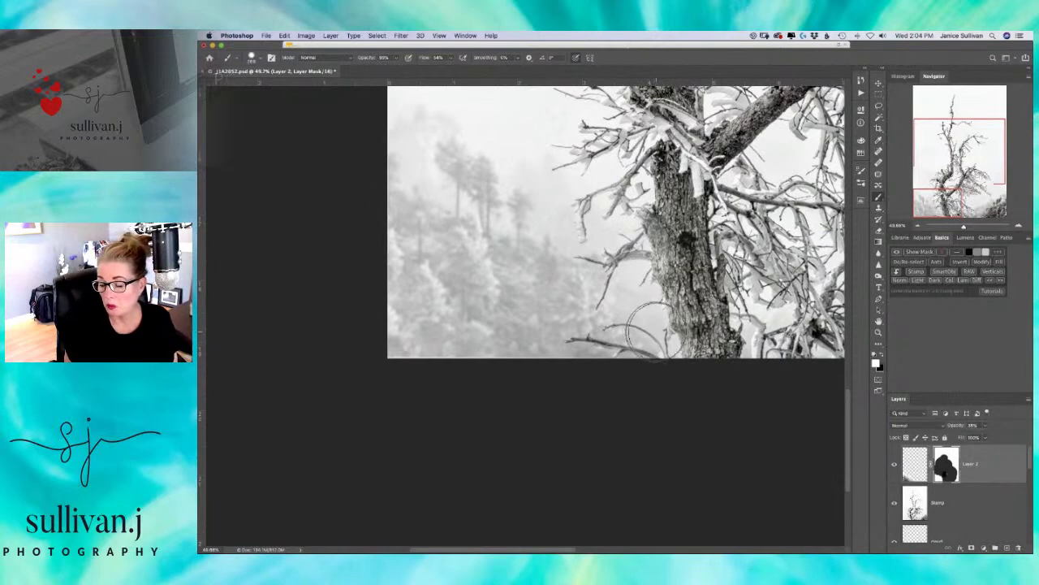
pyautogui.moveTo(666, 334); pyautogui.dragTo(645, 338)
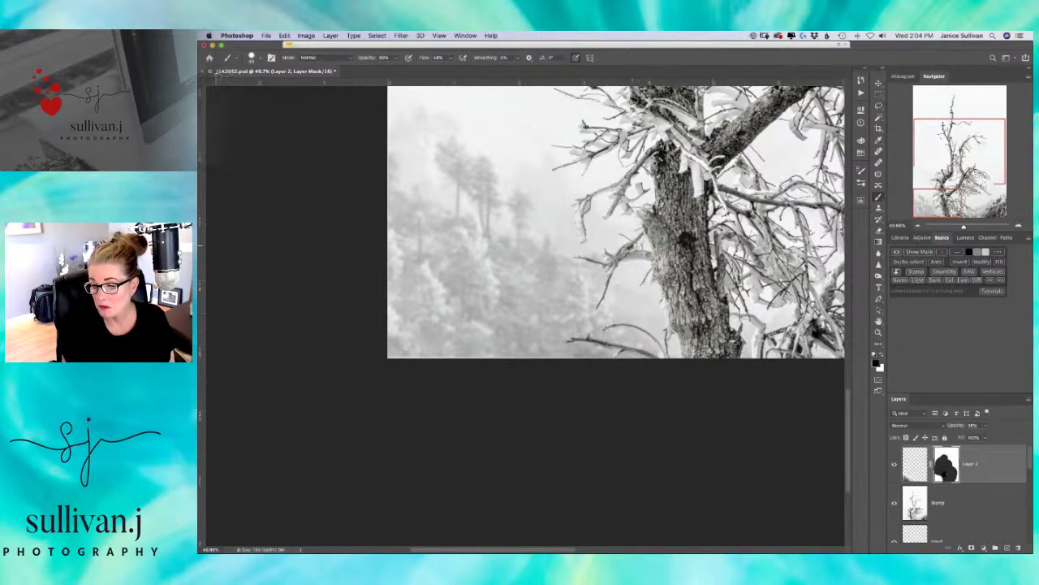
pyautogui.moveTo(965, 228); pyautogui.dragTo(972, 228)
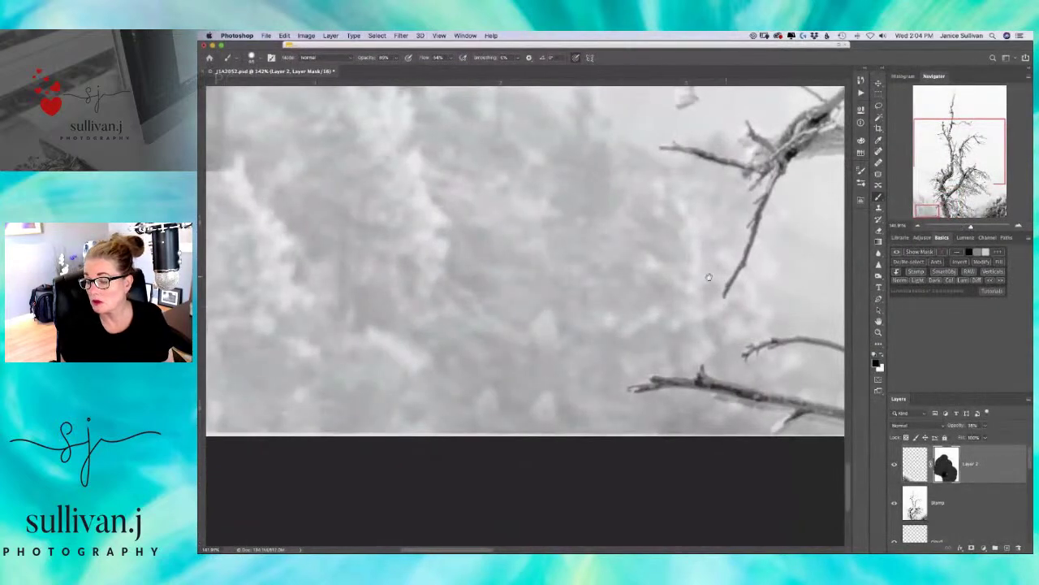
pyautogui.hscroll(5, 709, 277)
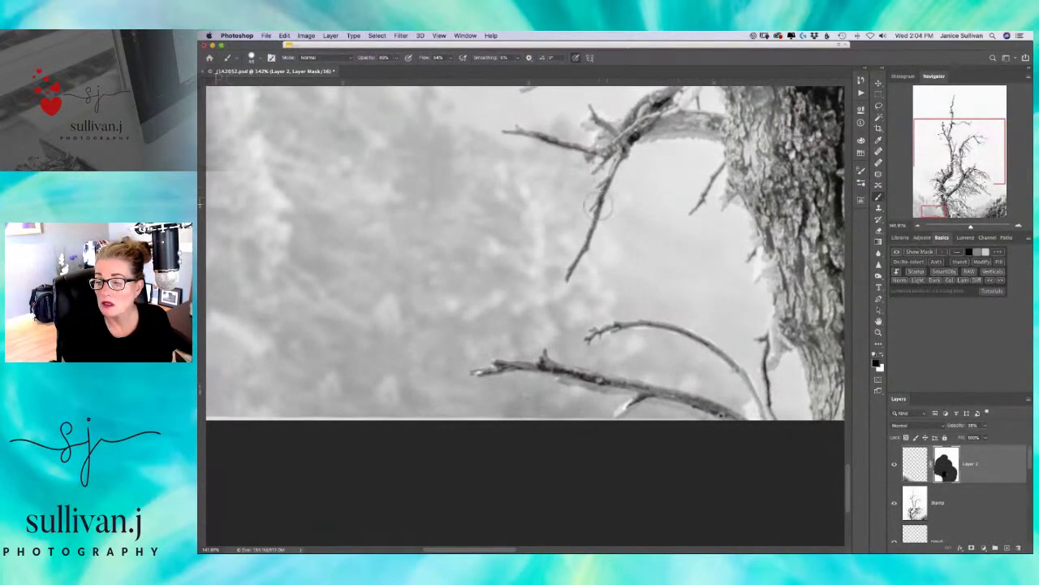
pyautogui.moveTo(645, 172); pyautogui.dragTo(572, 367)
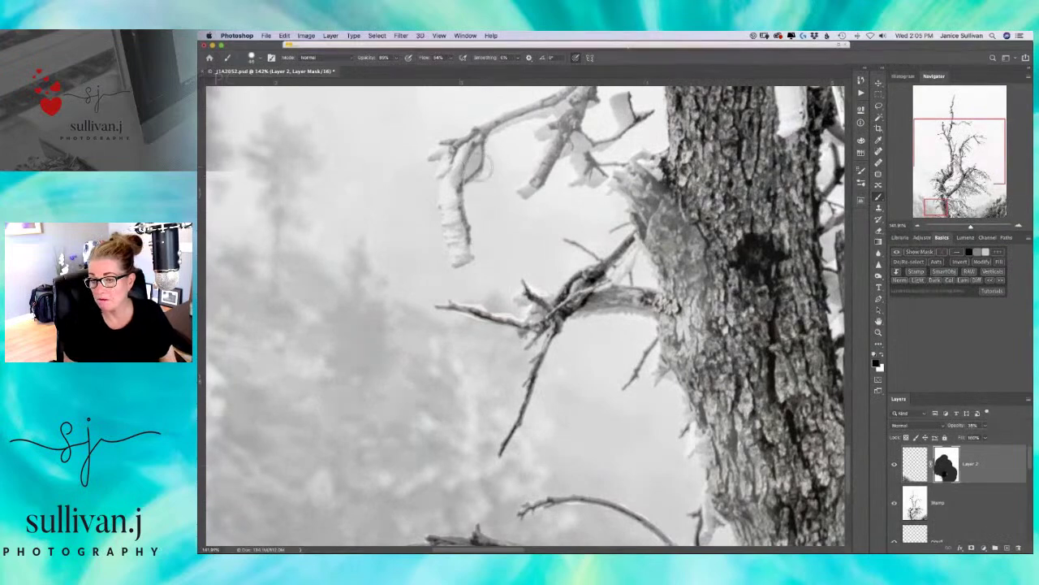
pyautogui.moveTo(479, 152)
pyautogui.mouseDown()
pyautogui.moveTo(459, 184)
pyautogui.moveTo(472, 158)
pyautogui.moveTo(495, 185)
pyautogui.mouseUp()
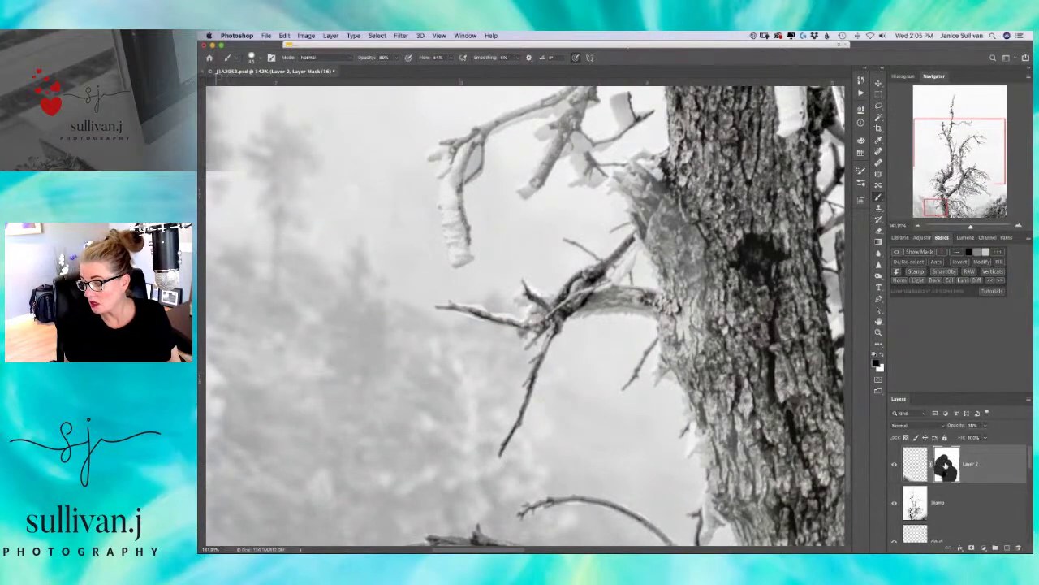
# - Open the hillside layer's mask in Select and Mask and display it with the Overlay view
pyautogui.click(861, 108)
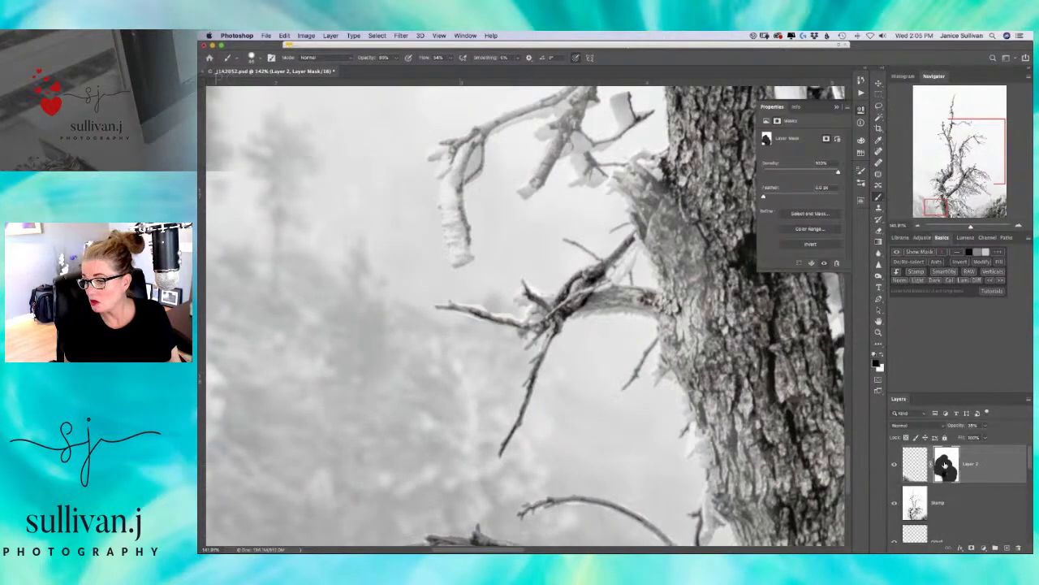
pyautogui.click(813, 215)
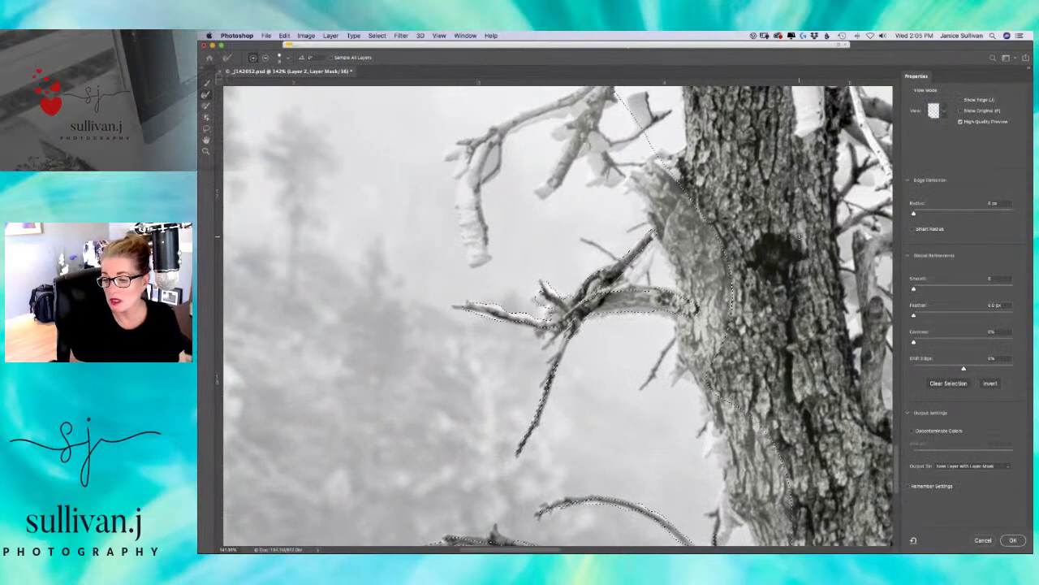
pyautogui.click(943, 113)
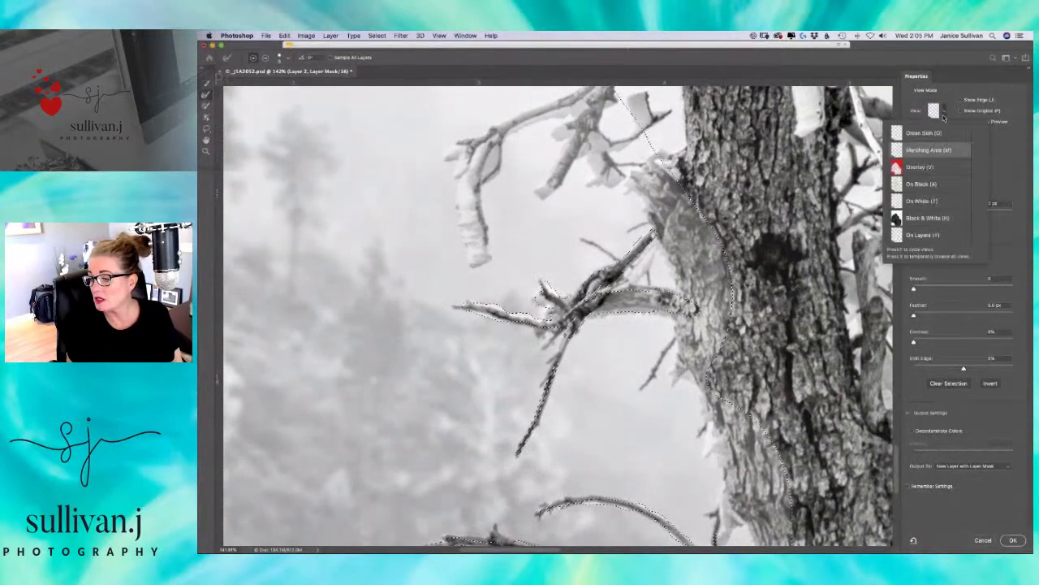
pyautogui.click(929, 168)
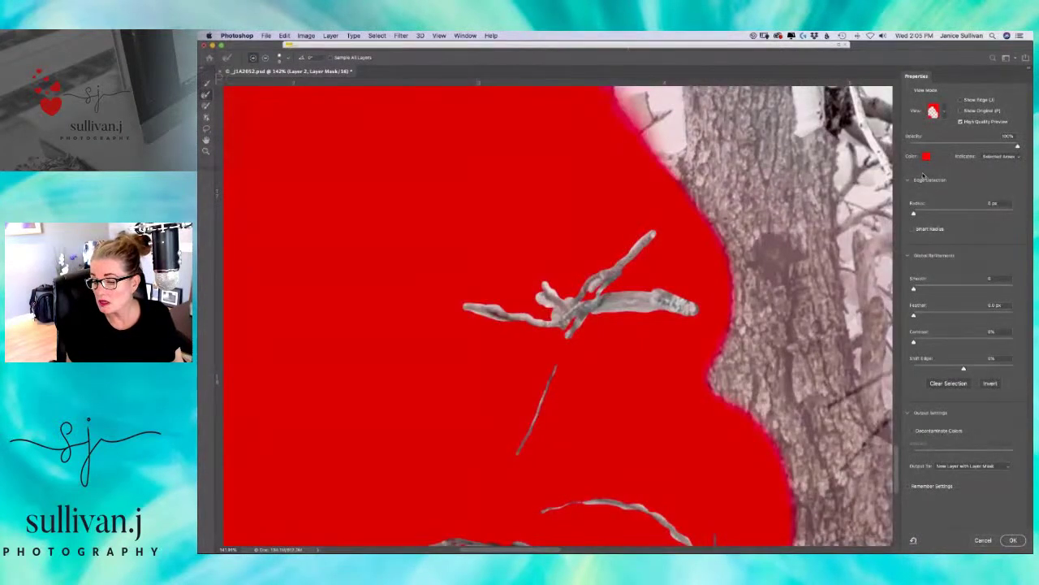
# - Compare the mask in the Black & White and On Black views, and return to the Overlay view
pyautogui.click(943, 113)
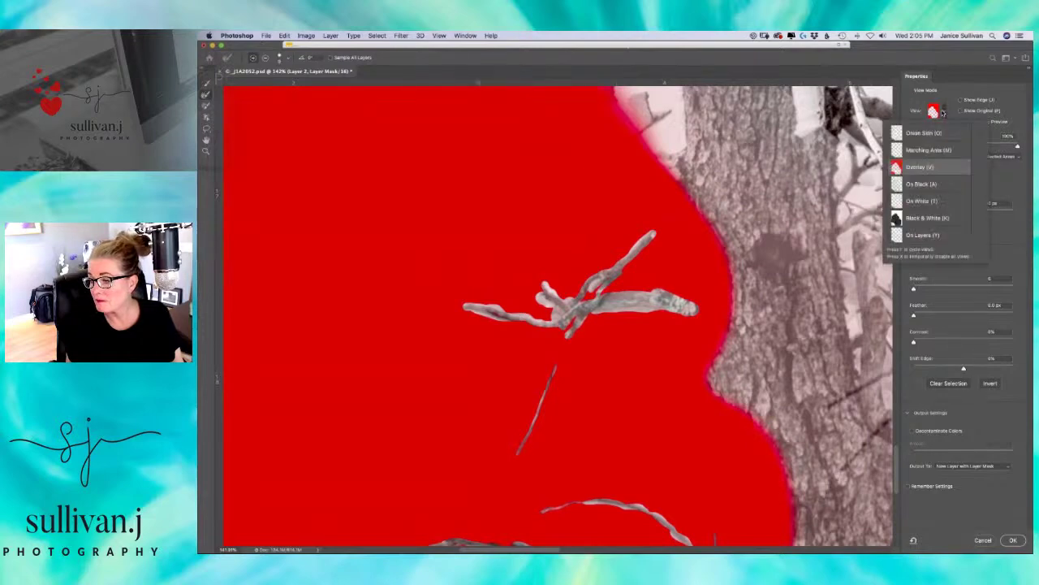
pyautogui.click(926, 216)
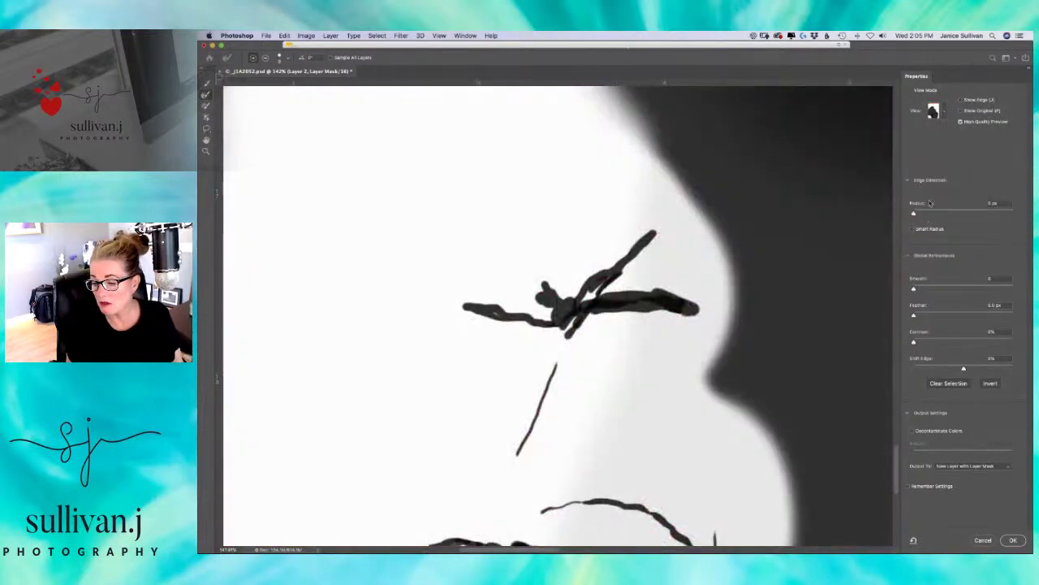
pyautogui.click(943, 113)
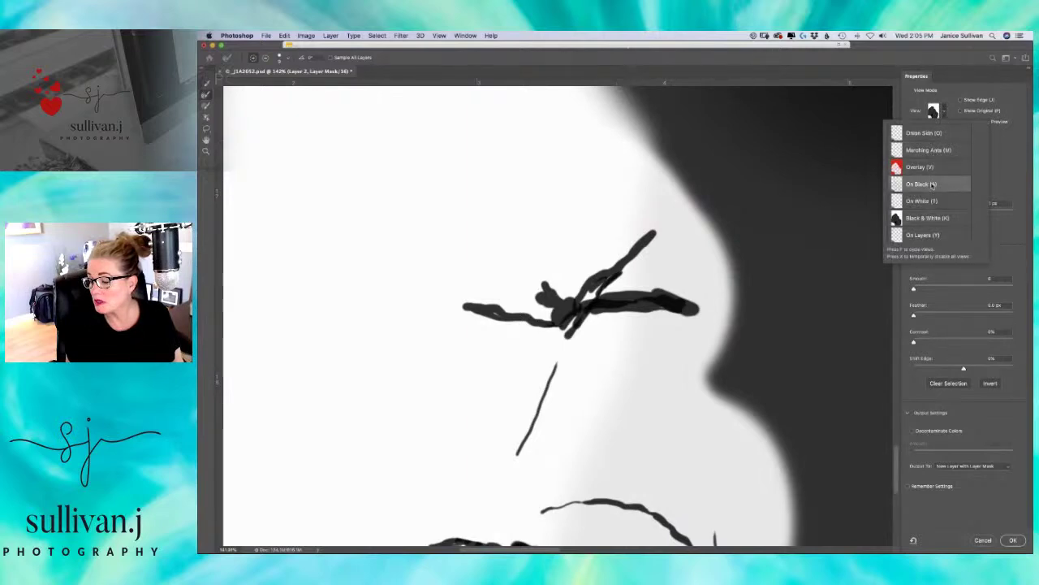
pyautogui.click(932, 184)
pyautogui.click(935, 113)
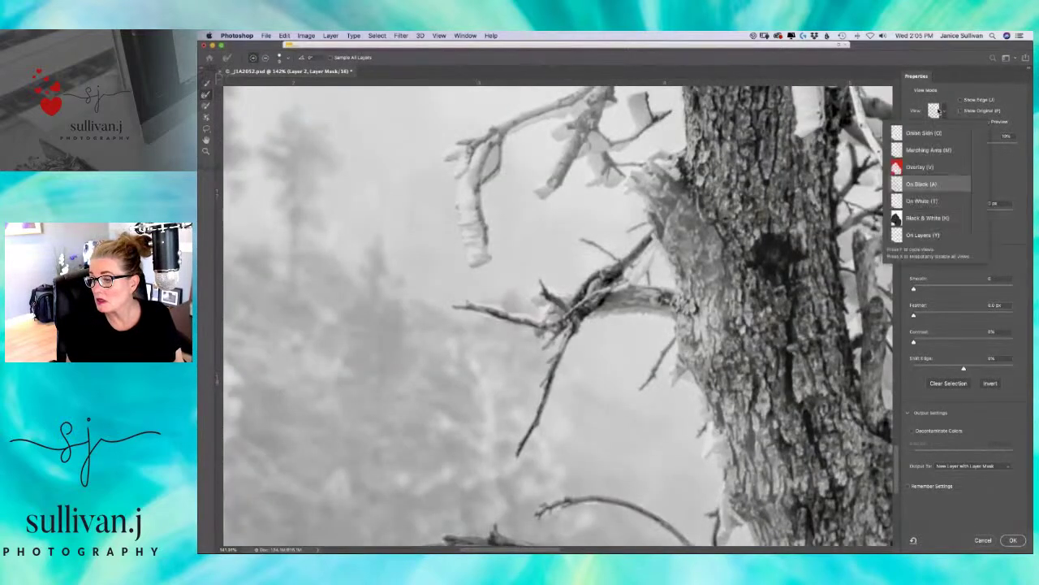
pyautogui.click(925, 219)
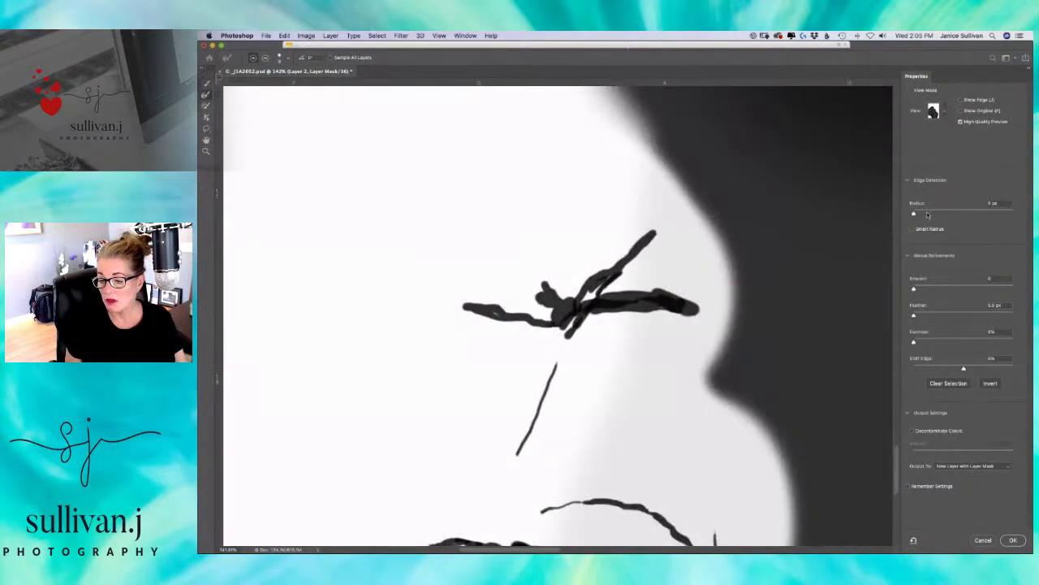
pyautogui.click(935, 113)
pyautogui.click(928, 166)
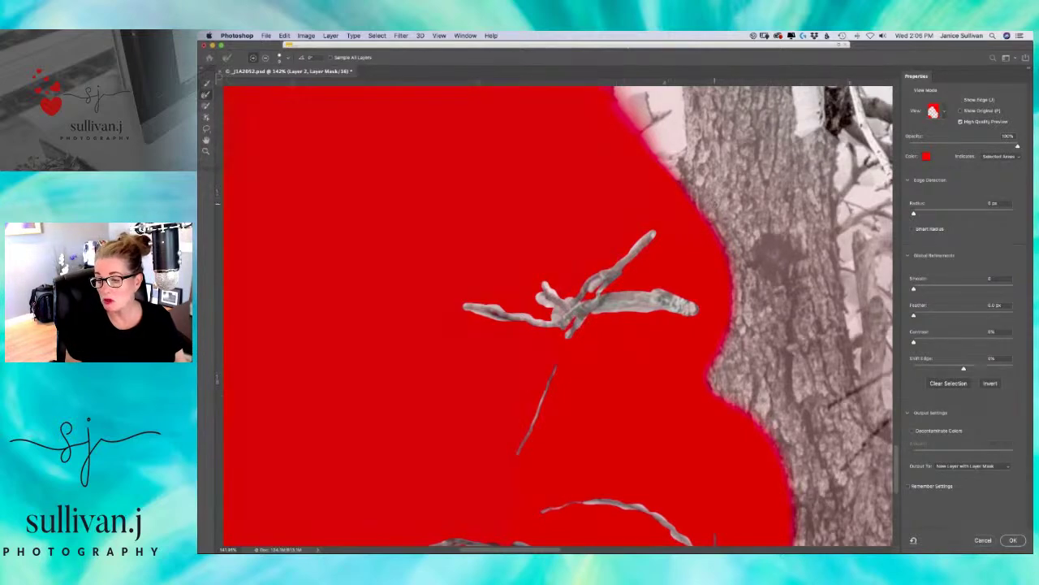
# - Check the original image and brush the thin downward-hanging branch out of the mask with the Brush tool in subtract mode
pyautogui.moveTo(716, 216); pyautogui.dragTo(746, 224)
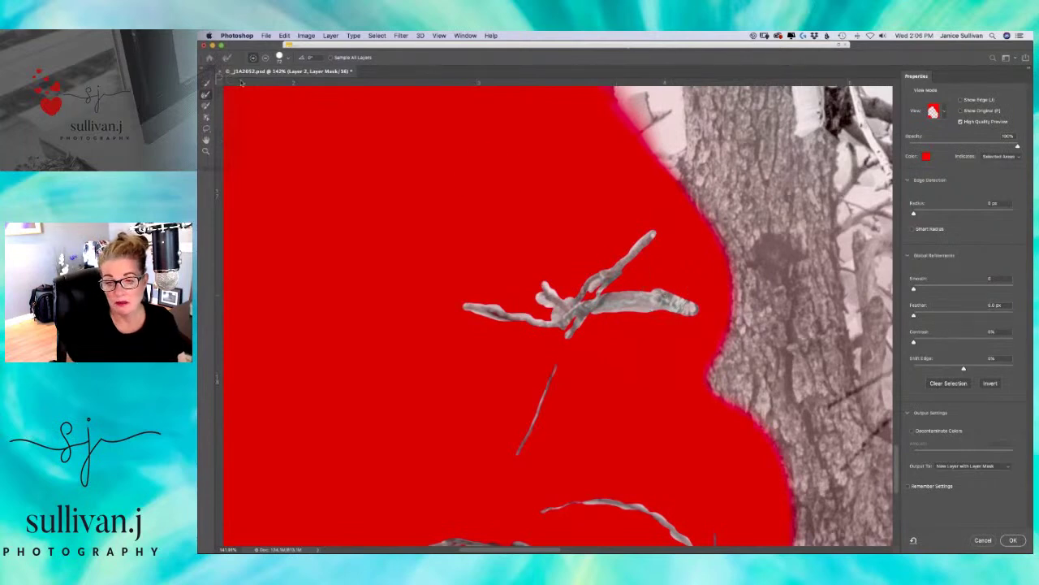
pyautogui.click(207, 107)
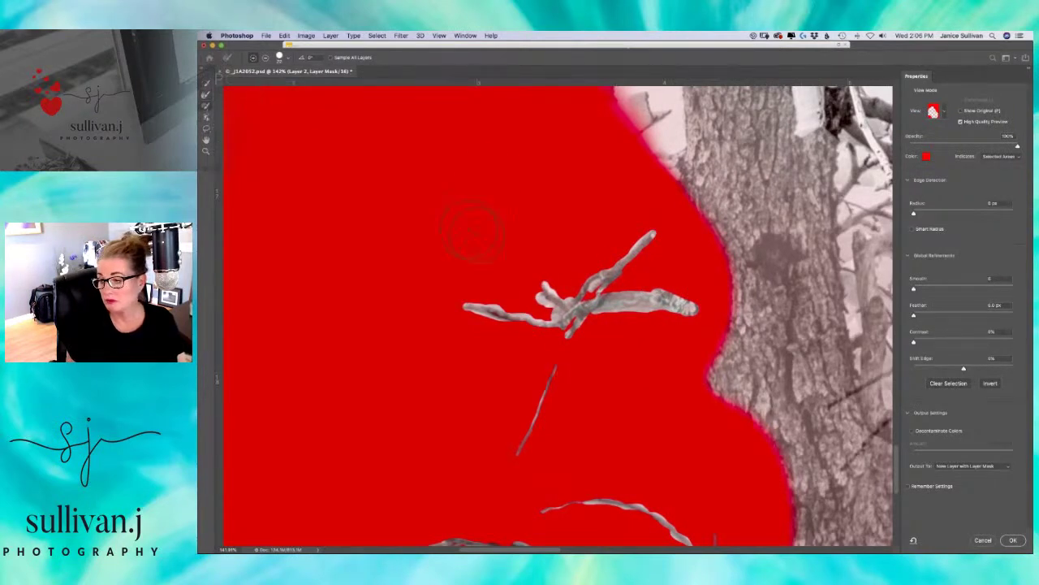
pyautogui.moveTo(562, 365); pyautogui.dragTo(559, 368)
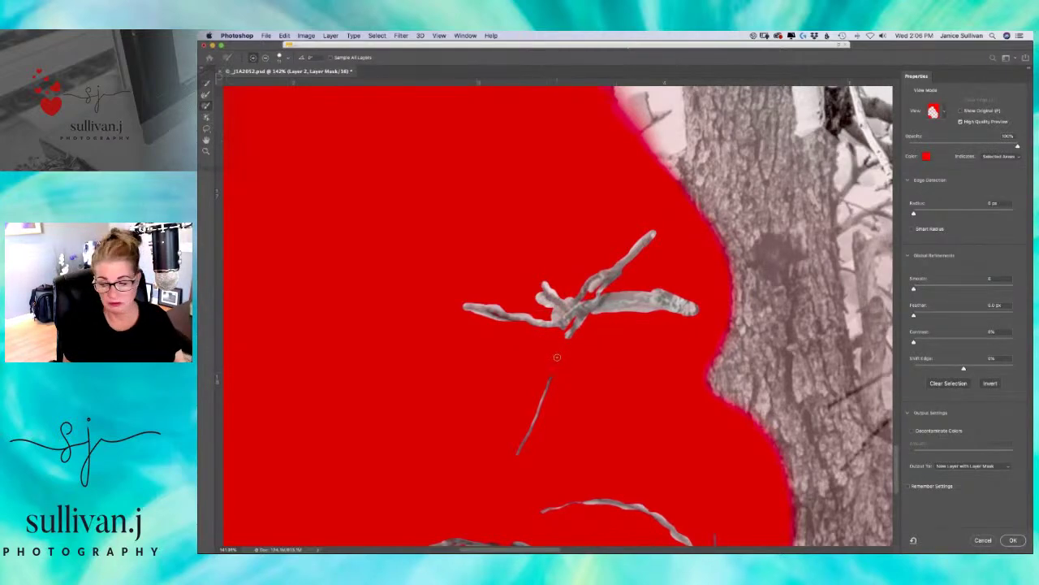
pyautogui.press('p')
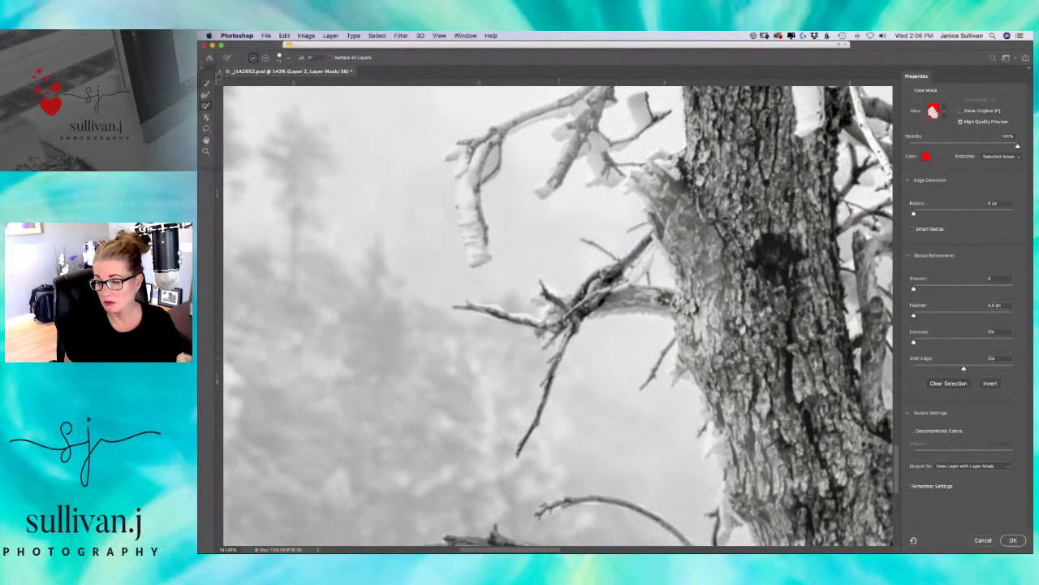
pyautogui.press('p')
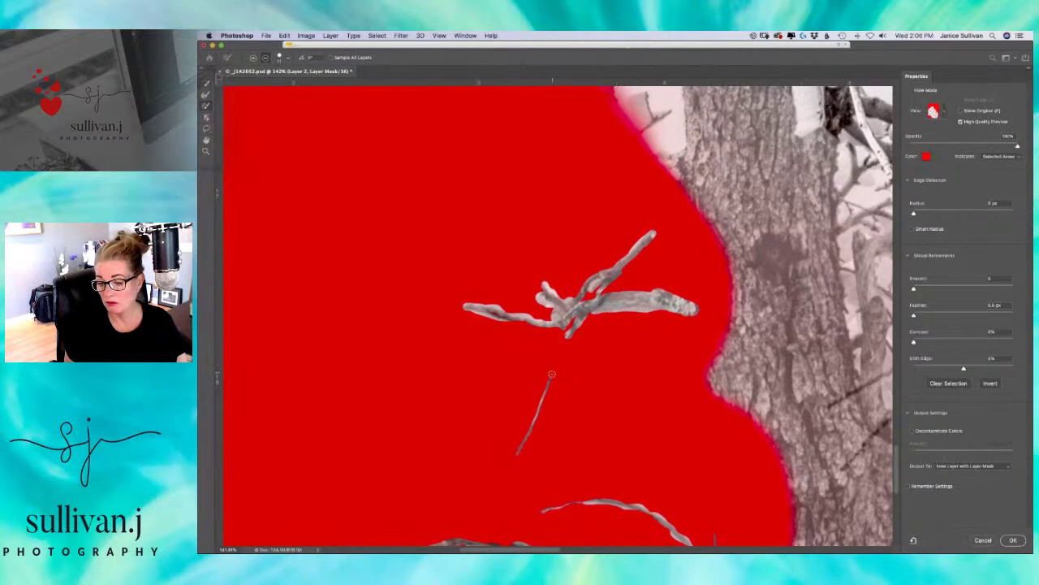
pyautogui.moveTo(553, 372)
pyautogui.mouseDown()
pyautogui.moveTo(572, 325)
pyautogui.moveTo(512, 459)
pyautogui.mouseUp()
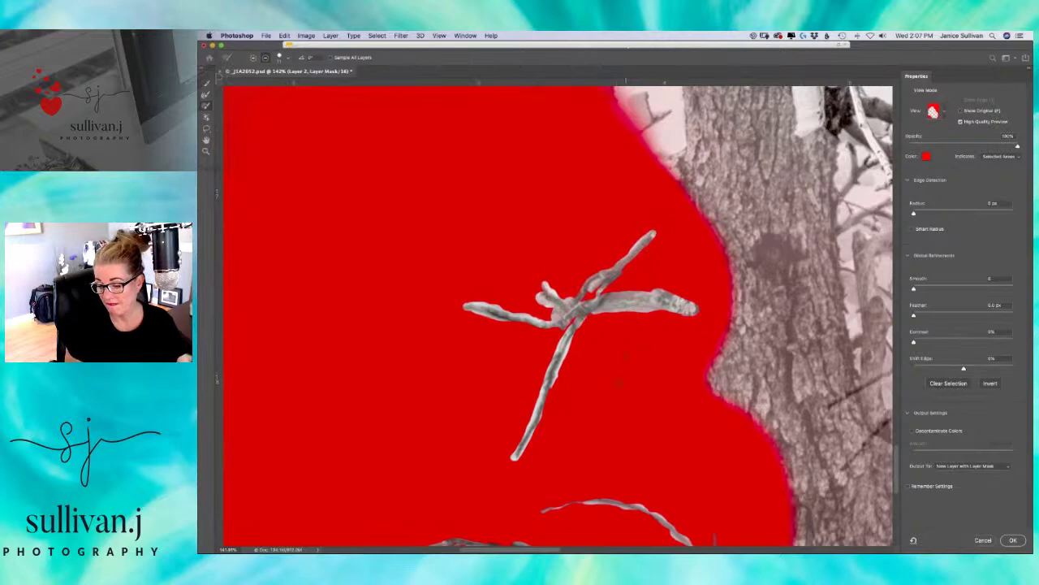
# - Subtract the arched branch near the image's lower edge and the small upright twig beside it from the mask
pyautogui.moveTo(609, 500)
pyautogui.mouseDown()
pyautogui.moveTo(546, 505)
pyautogui.moveTo(623, 502)
pyautogui.mouseUp()
pyautogui.moveTo(647, 425); pyautogui.dragTo(619, 219)
pyautogui.moveTo(614, 322)
pyautogui.mouseDown()
pyautogui.moveTo(657, 349)
pyautogui.moveTo(696, 409)
pyautogui.mouseUp()
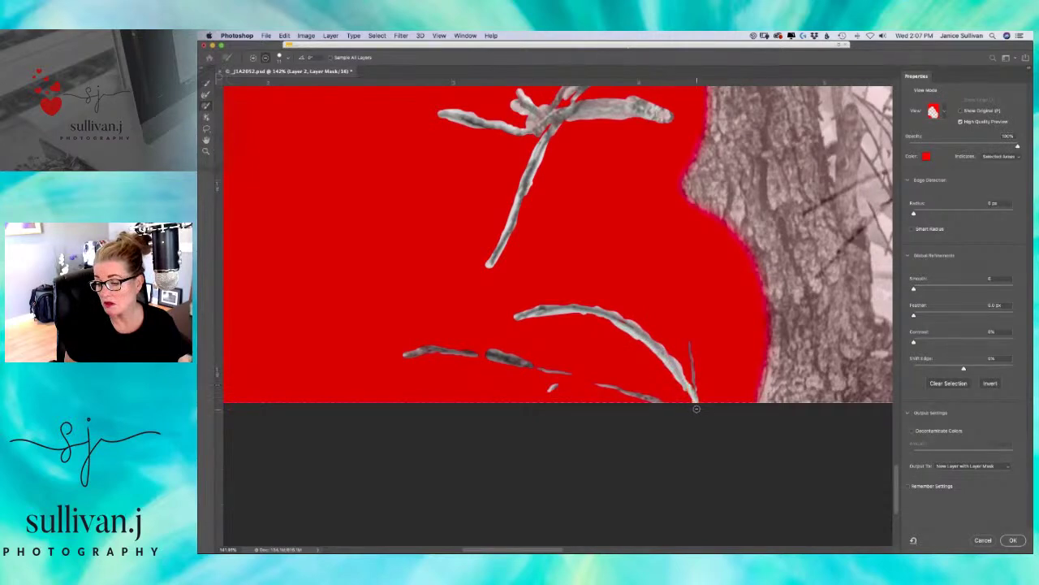
pyautogui.moveTo(697, 350)
pyautogui.mouseDown()
pyautogui.moveTo(691, 340)
pyautogui.moveTo(697, 398)
pyautogui.mouseUp()
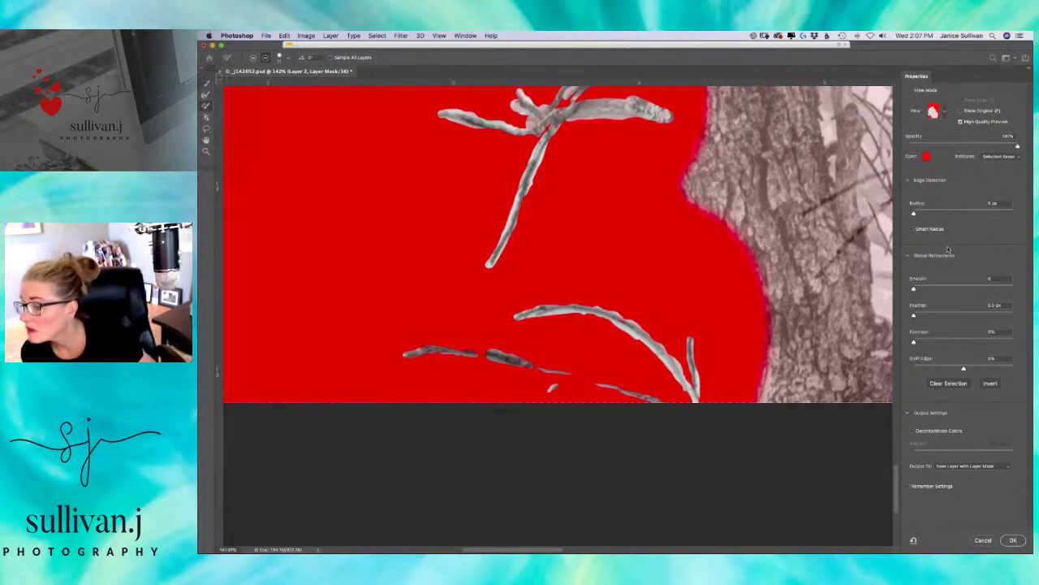
# - Try Smart Radius, turn it off again, and paint the mask back around the bases of the arched branch and twig
pyautogui.click(912, 228)
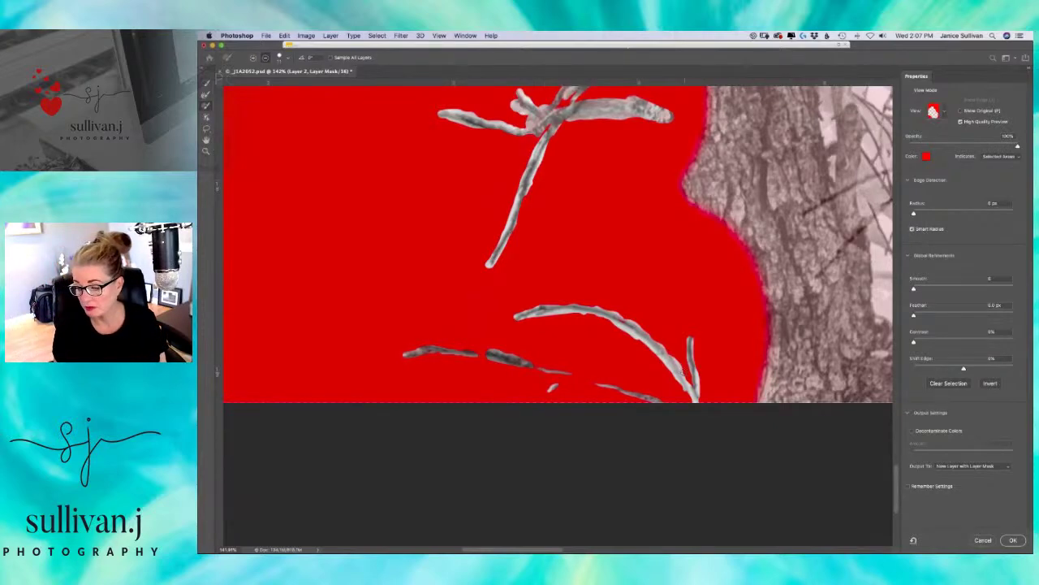
pyautogui.click(912, 229)
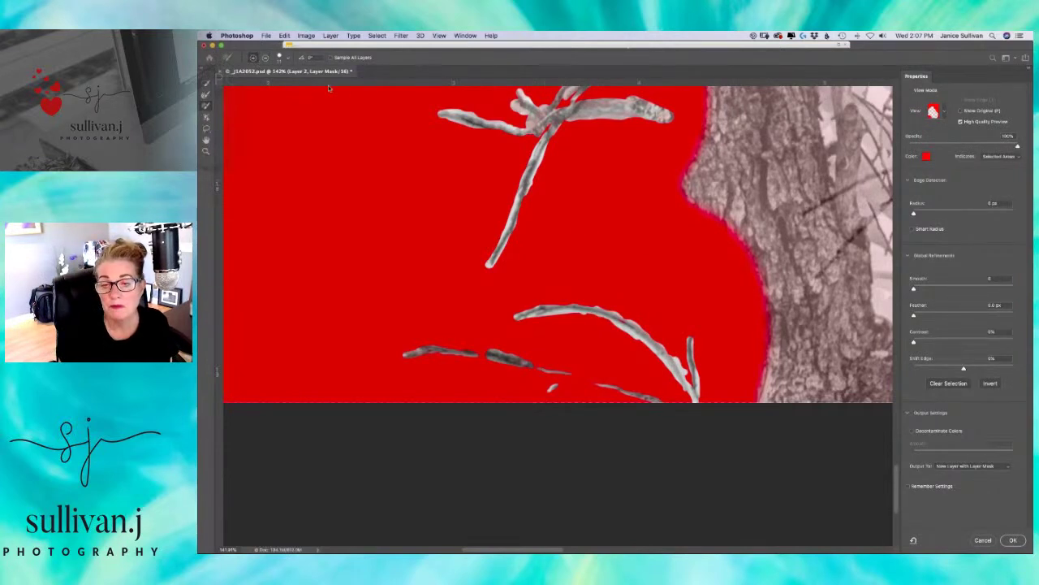
pyautogui.moveTo(675, 358)
pyautogui.mouseDown()
pyautogui.moveTo(696, 396)
pyautogui.moveTo(690, 340)
pyautogui.mouseUp()
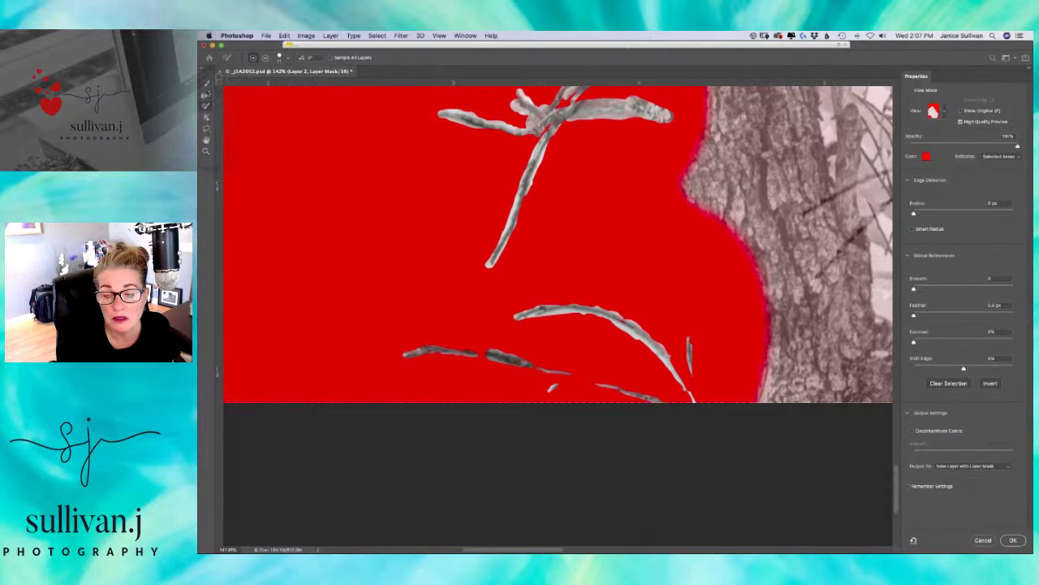
# - Try the Refine Edge Brush on the arched branch
pyautogui.click(206, 84)
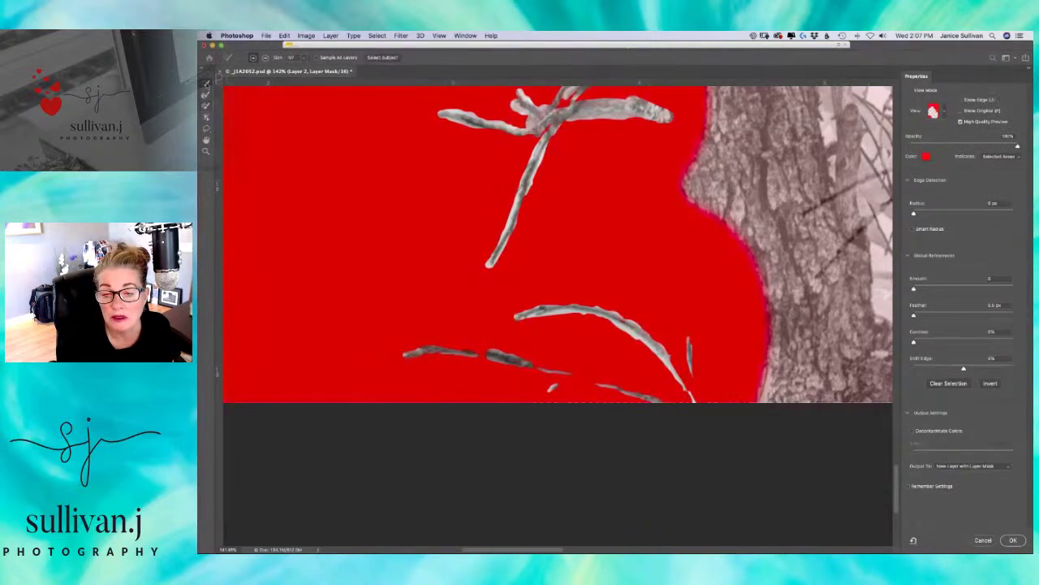
pyautogui.click(207, 95)
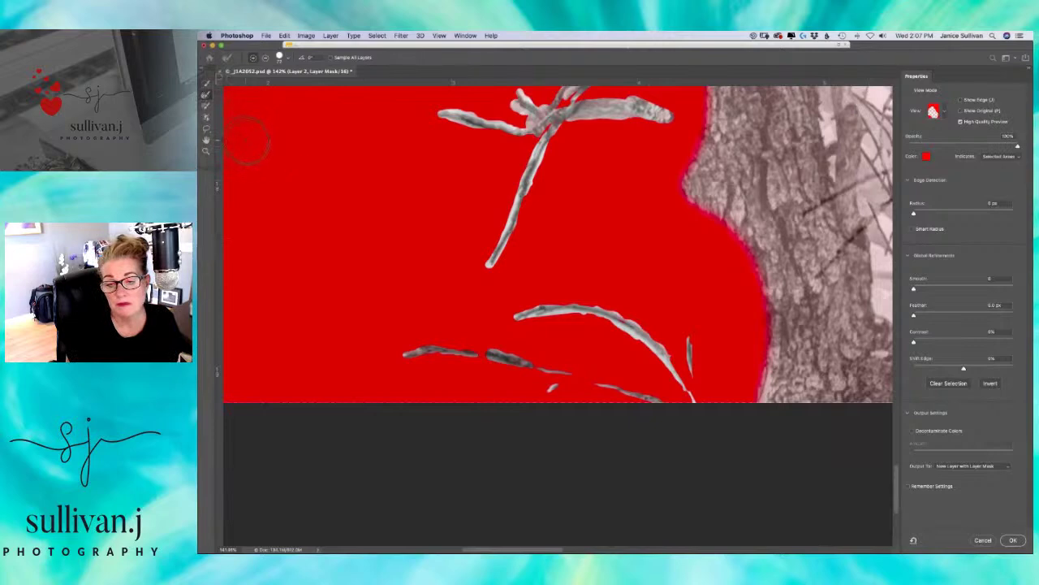
pyautogui.moveTo(599, 309); pyautogui.dragTo(578, 311)
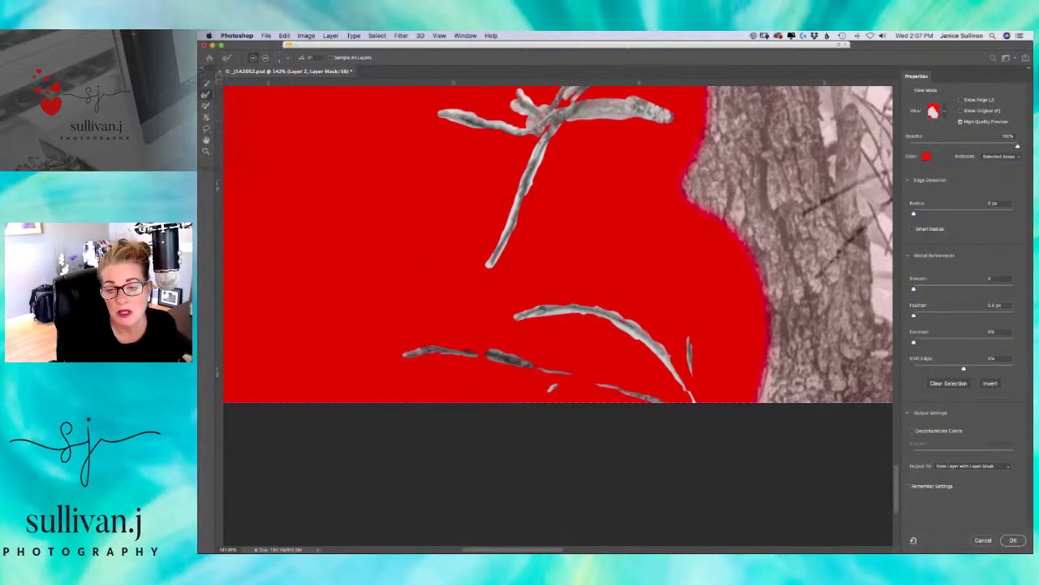
# - Enable Sample All Layers for the Object Selection tool and try to select the lower branches and the hanging branch
pyautogui.click(207, 118)
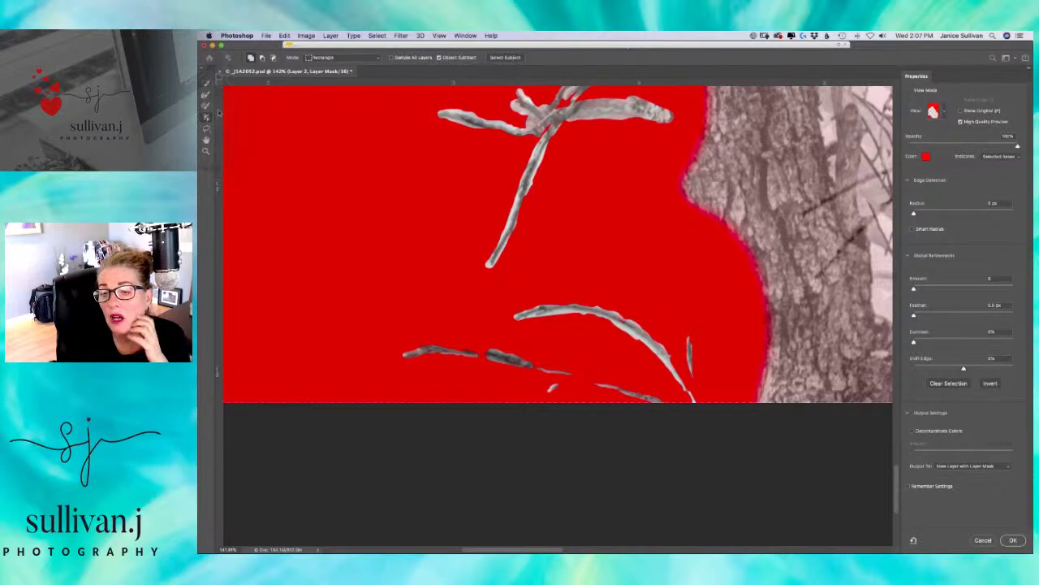
pyautogui.click(392, 58)
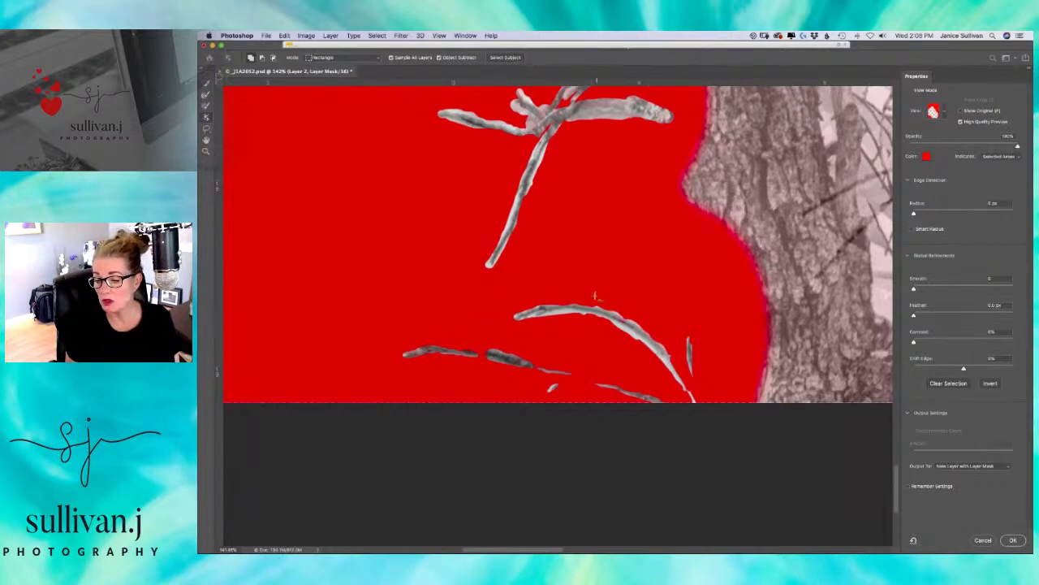
pyautogui.moveTo(582, 309); pyautogui.dragTo(585, 312)
pyautogui.click(207, 116)
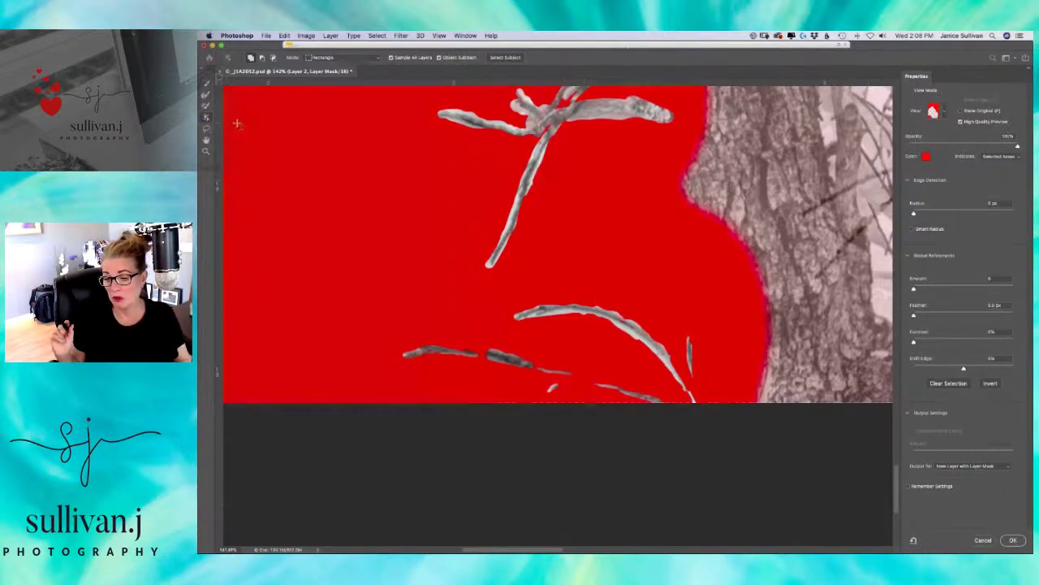
pyautogui.moveTo(516, 361); pyautogui.dragTo(579, 376)
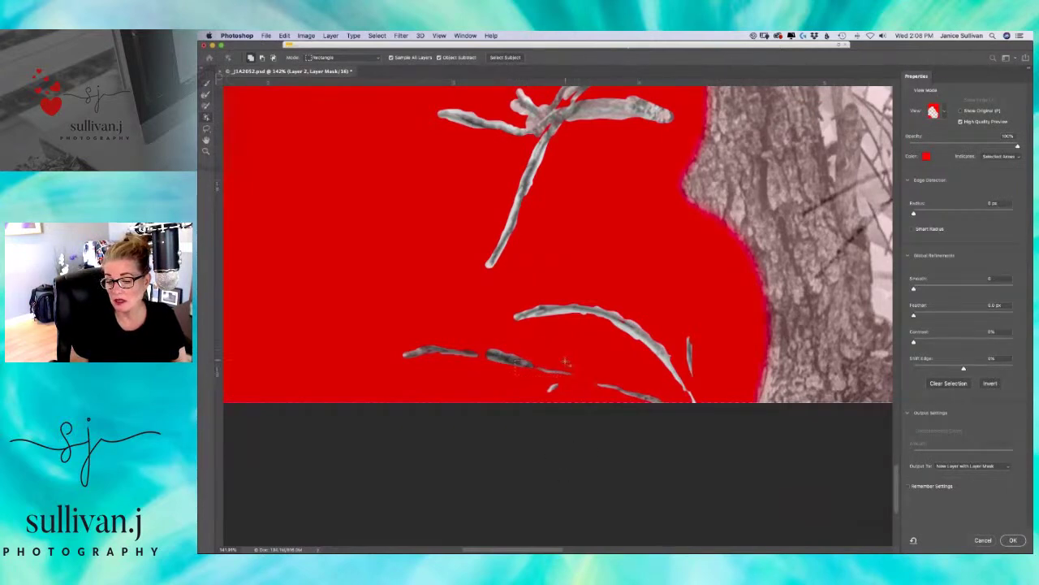
pyautogui.moveTo(508, 147); pyautogui.dragTo(534, 206)
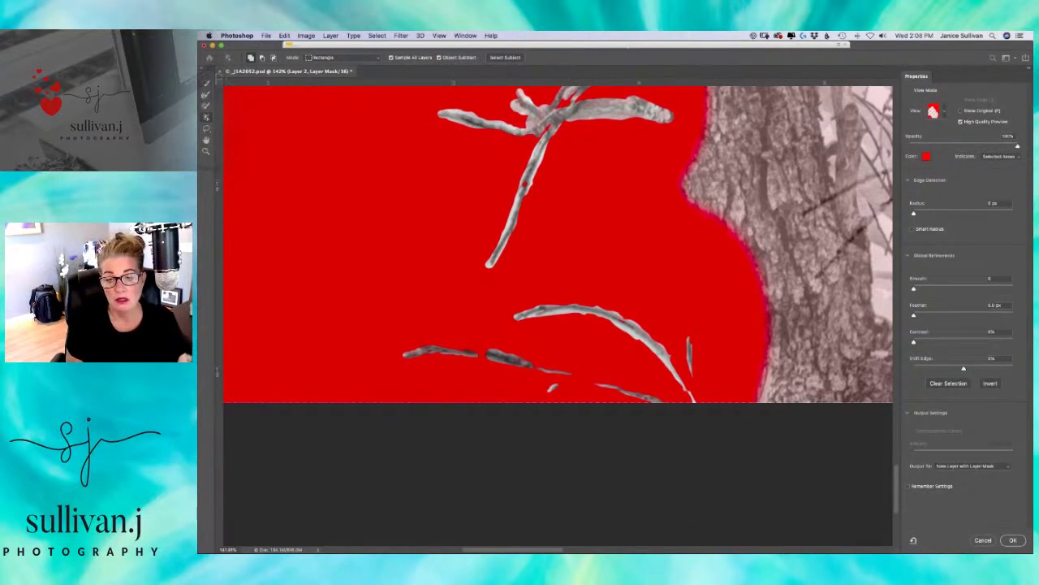
# - Try brushing the mask's boundary along the trunk's edge, beside the lower side branches, with Refine Edge and Brush strokes
pyautogui.click(207, 94)
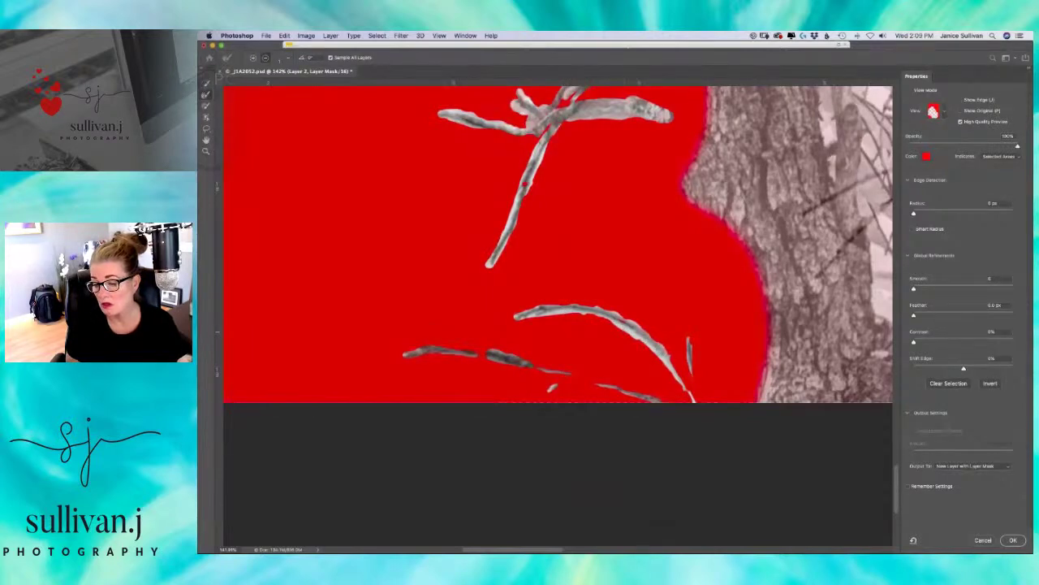
pyautogui.scroll(-1, 594, 204)
pyautogui.scroll(3, 599, 190)
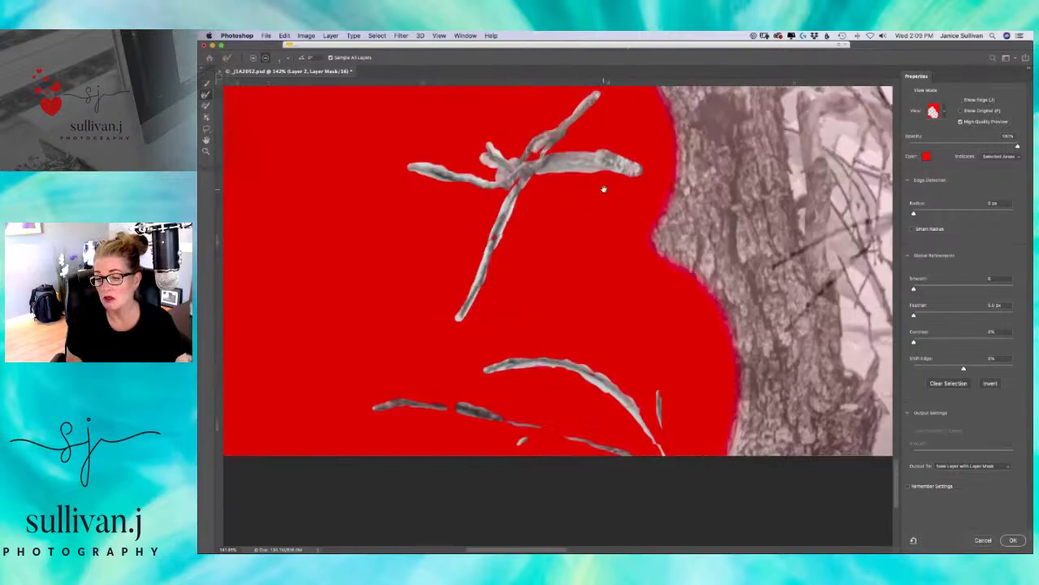
pyautogui.scroll(5, 599, 174)
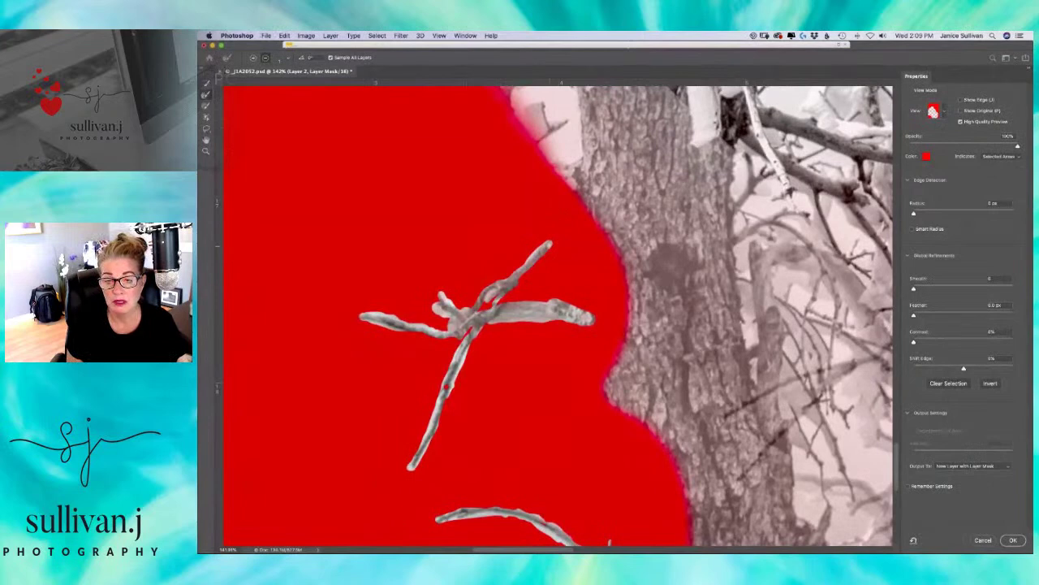
pyautogui.click(207, 83)
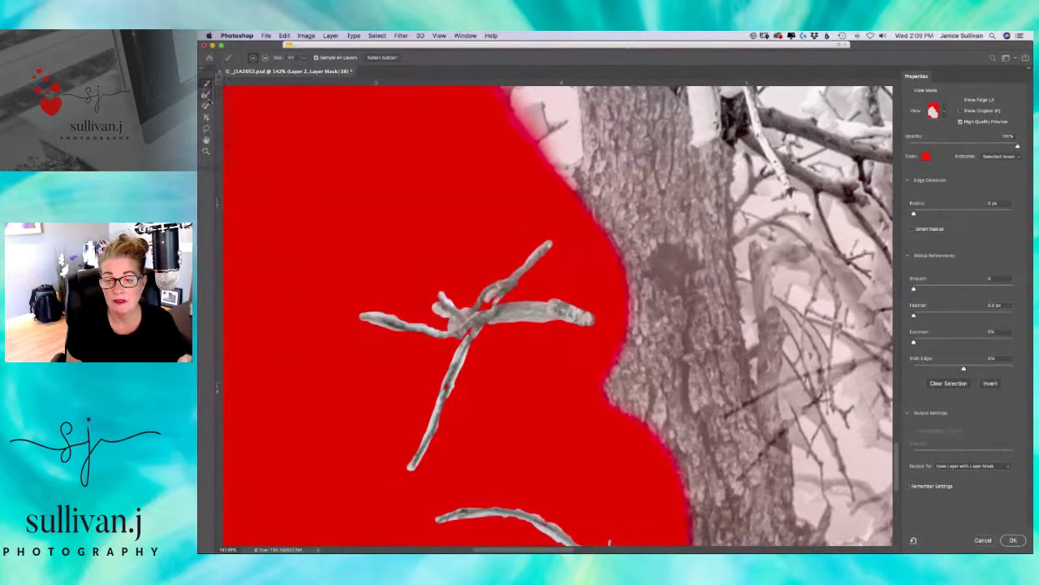
pyautogui.click(207, 104)
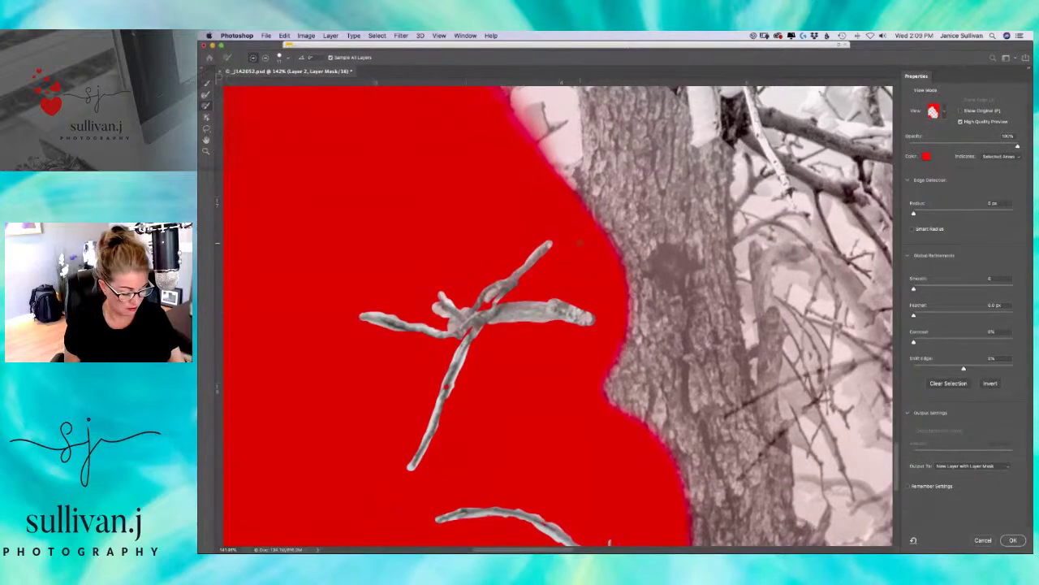
pyautogui.moveTo(579, 241); pyautogui.dragTo(588, 240)
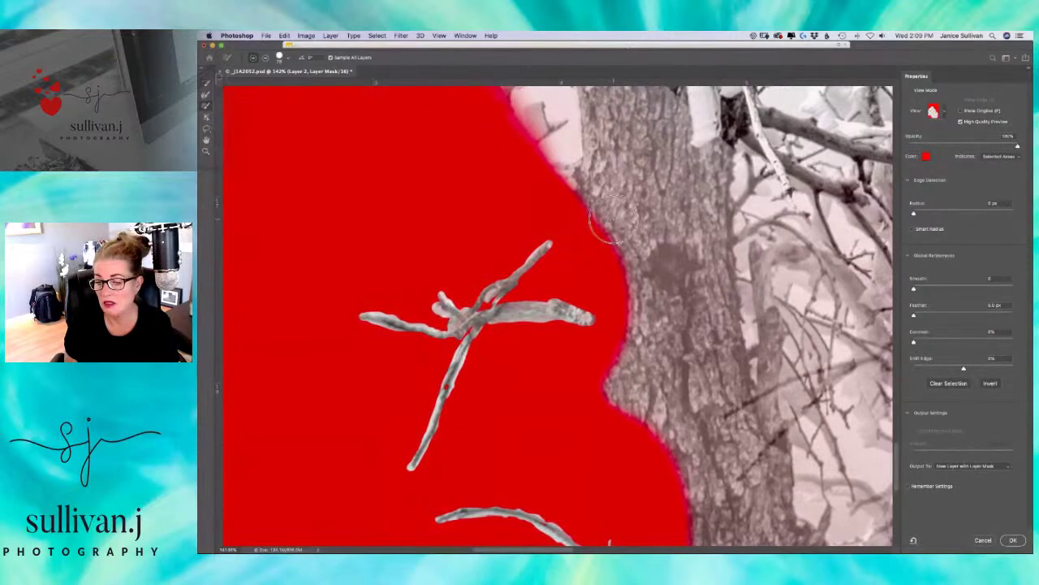
pyautogui.moveTo(609, 218); pyautogui.dragTo(602, 229)
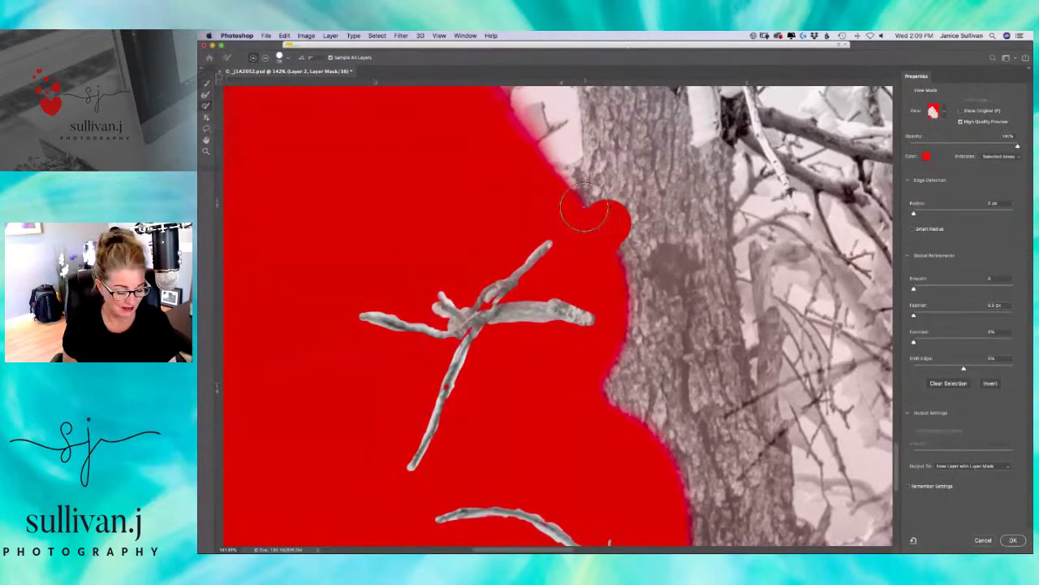
pyautogui.moveTo(607, 194)
pyautogui.mouseDown()
pyautogui.moveTo(609, 204)
pyautogui.moveTo(591, 207)
pyautogui.moveTo(583, 191)
pyautogui.moveTo(627, 199)
pyautogui.mouseUp()
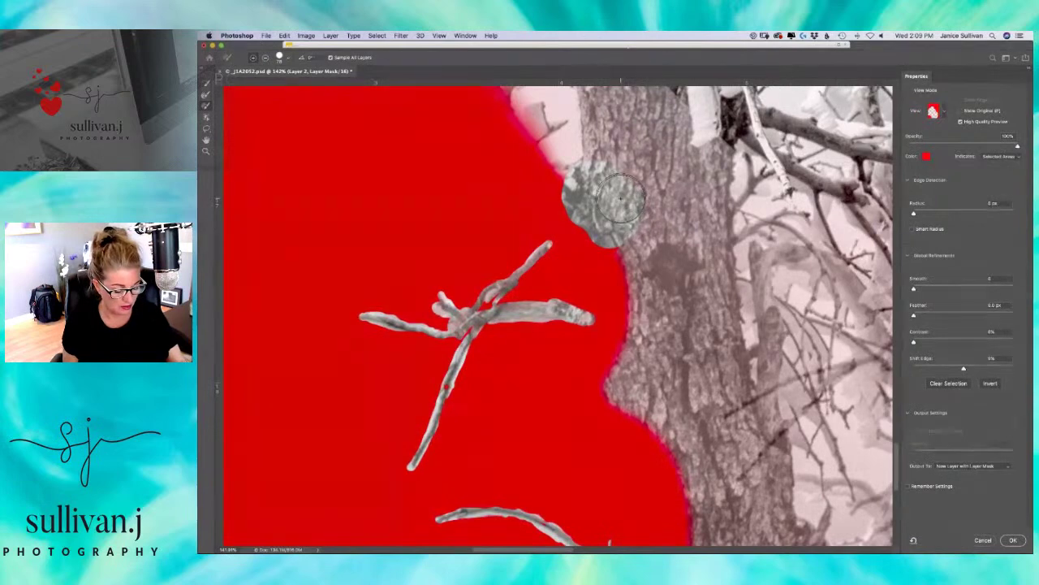
# - Save the document without accepting the Select and Mask selection
pyautogui.press('super+s')
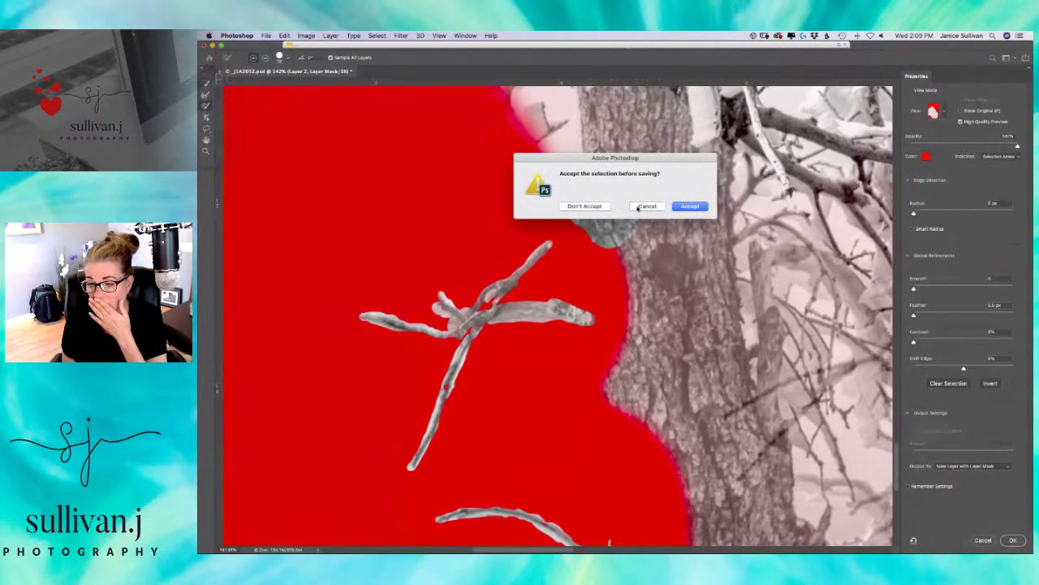
pyautogui.click(584, 207)
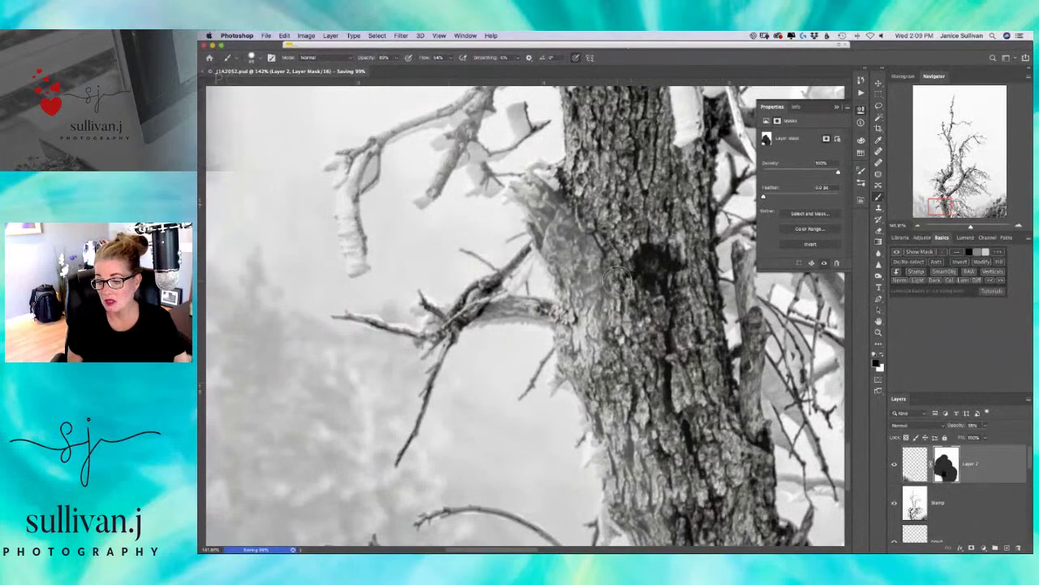
# - Paint white with a smaller brush on Layer 2's mask beside the arched branch and around its base
pyautogui.scroll(-5, 626, 296)
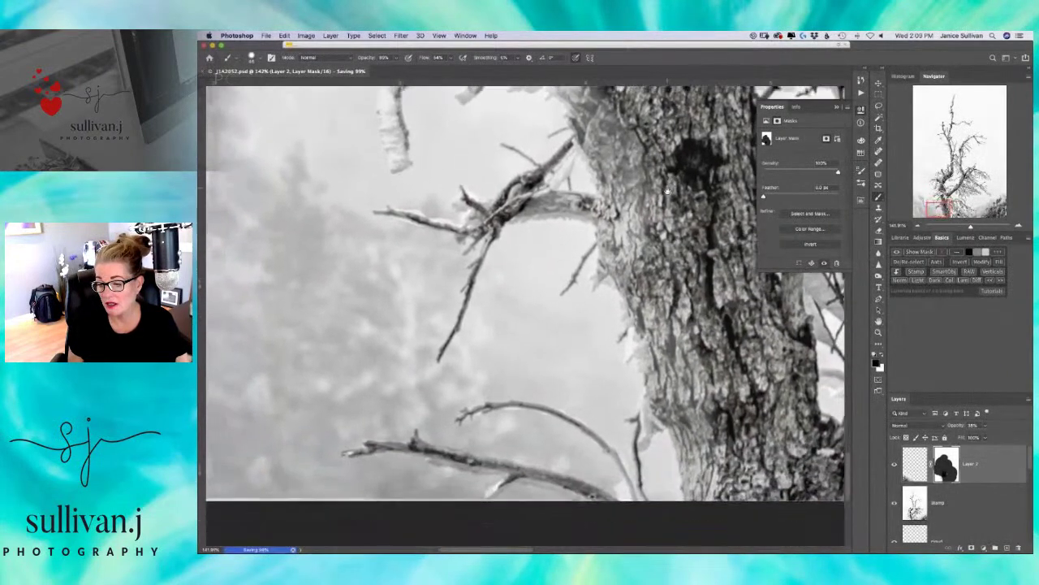
pyautogui.scroll(-1, 678, 257)
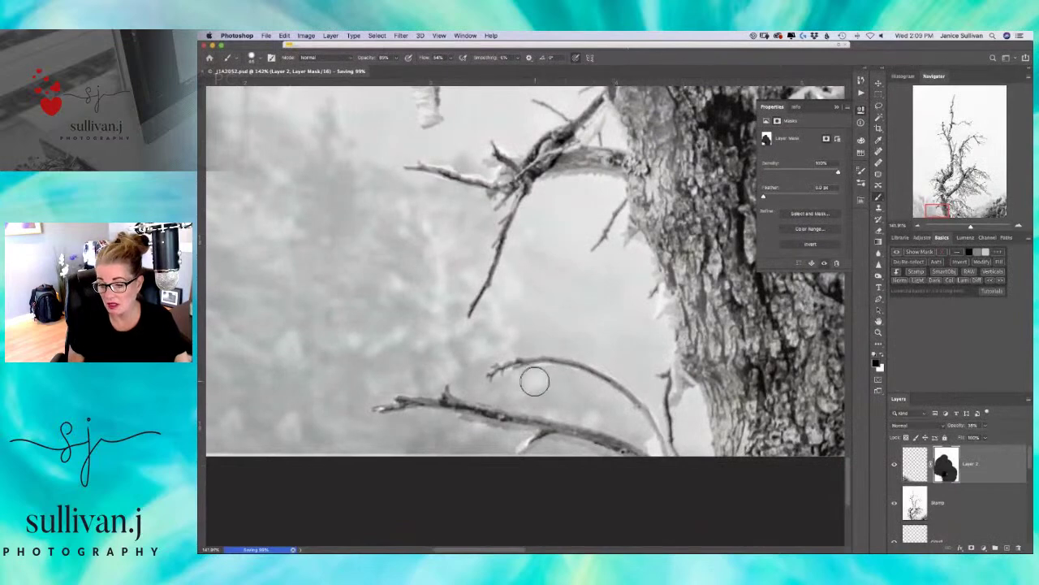
pyautogui.moveTo(578, 235); pyautogui.dragTo(568, 389)
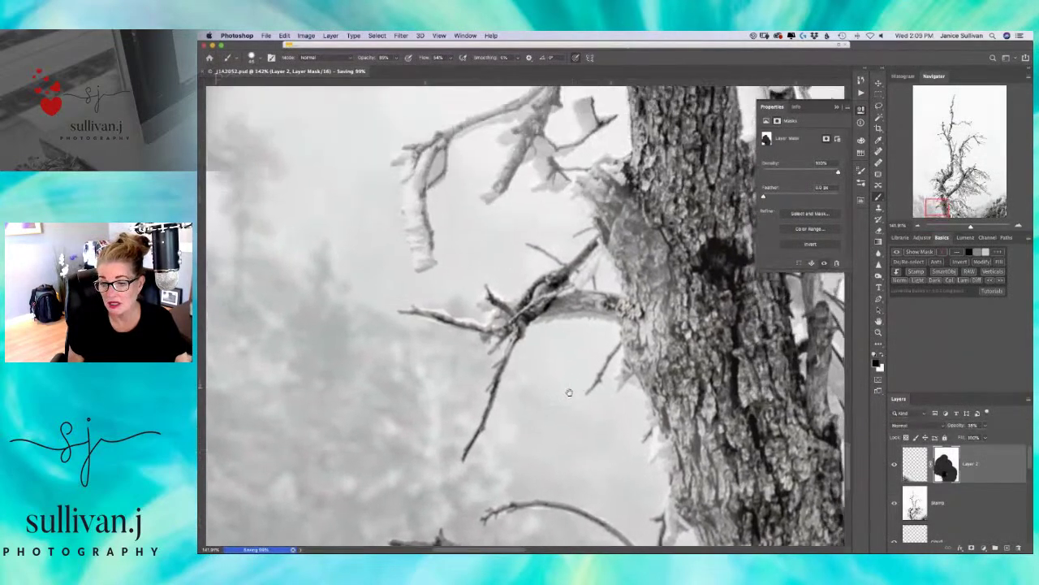
pyautogui.scroll(-6, 577, 379)
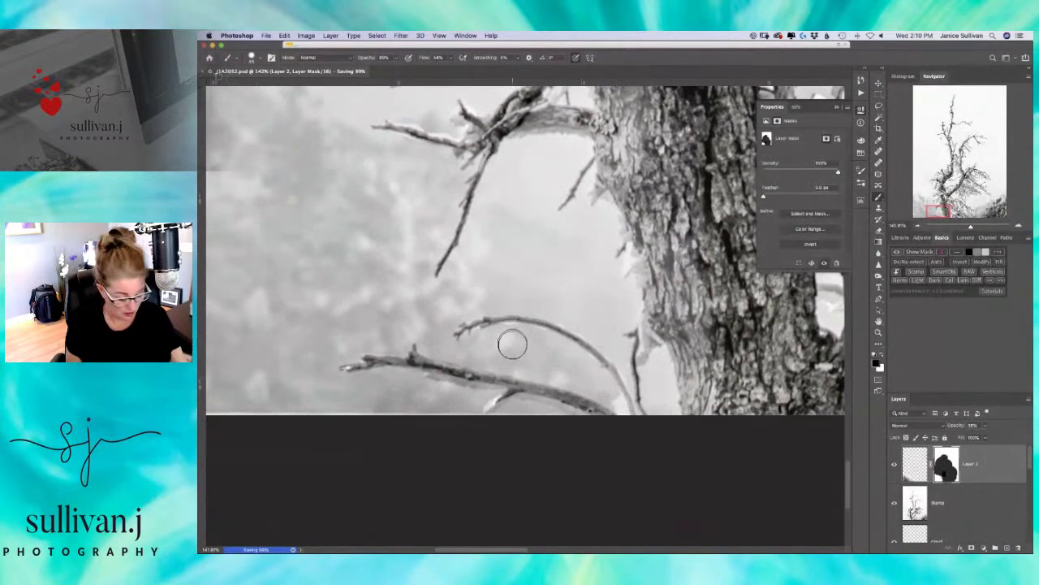
pyautogui.moveTo(529, 348); pyautogui.dragTo(534, 358)
pyautogui.moveTo(528, 395)
pyautogui.mouseDown()
pyautogui.moveTo(523, 422)
pyautogui.moveTo(527, 346)
pyautogui.moveTo(506, 341)
pyautogui.moveTo(515, 333)
pyautogui.mouseUp()
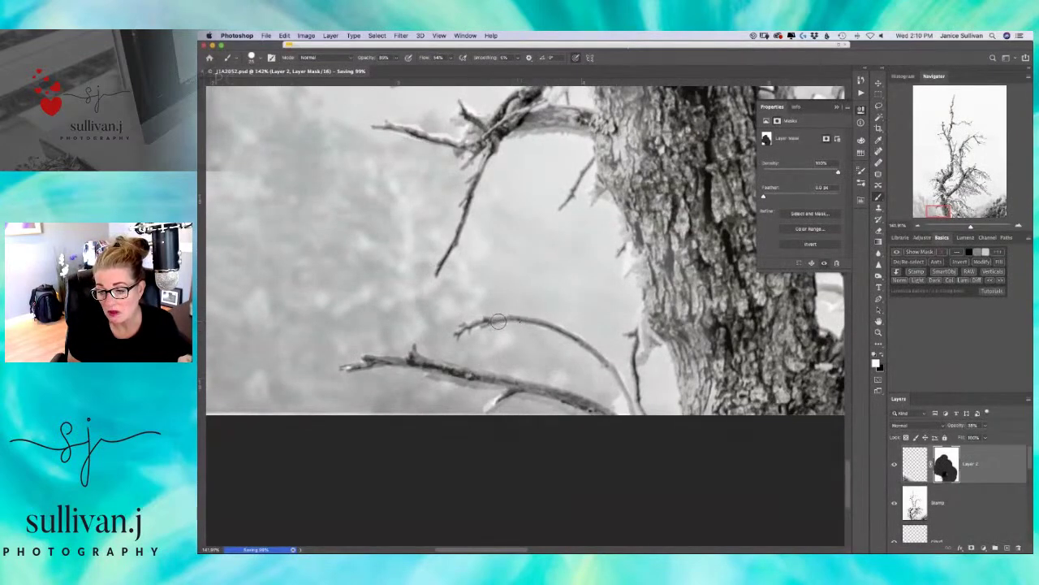
pyautogui.moveTo(547, 331); pyautogui.dragTo(577, 335)
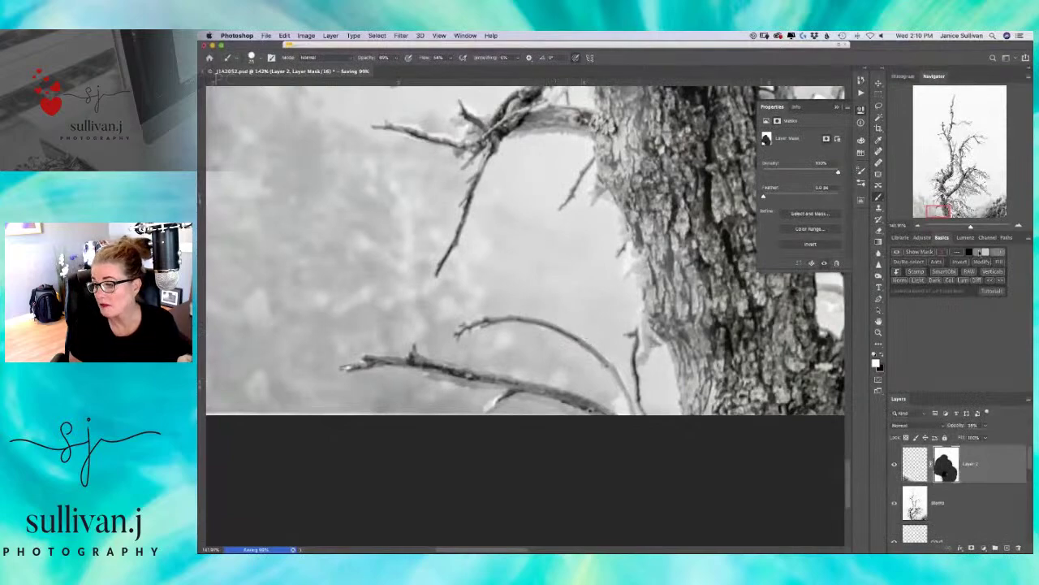
pyautogui.moveTo(970, 228); pyautogui.dragTo(980, 228)
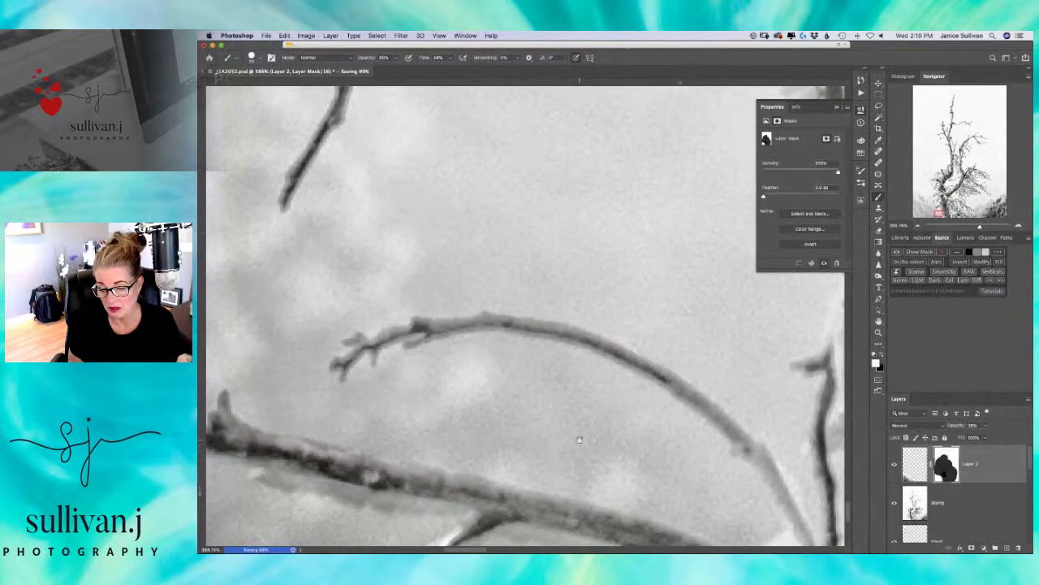
pyautogui.scroll(-5, 580, 441)
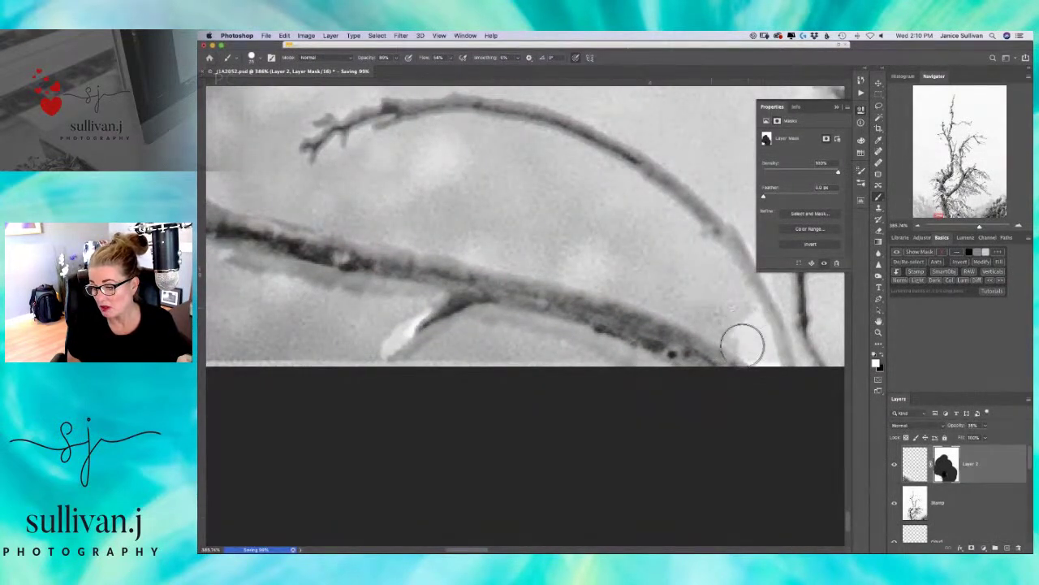
pyautogui.click(758, 346)
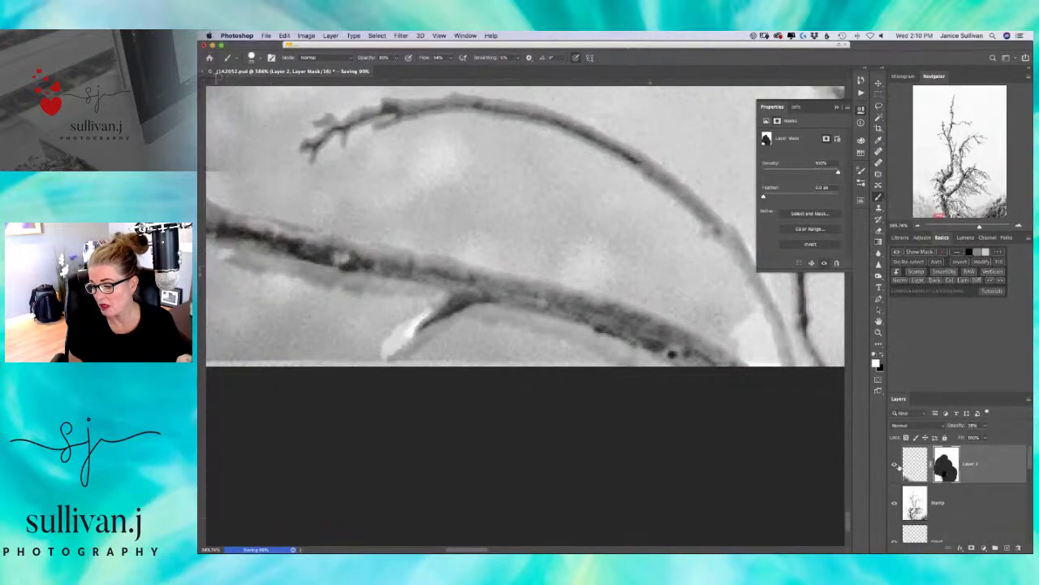
# - Hide and show Layer 2 repeatedly to compare the lower branches with and without the misty hillside copy
pyautogui.click(896, 465)
pyautogui.click(894, 466)
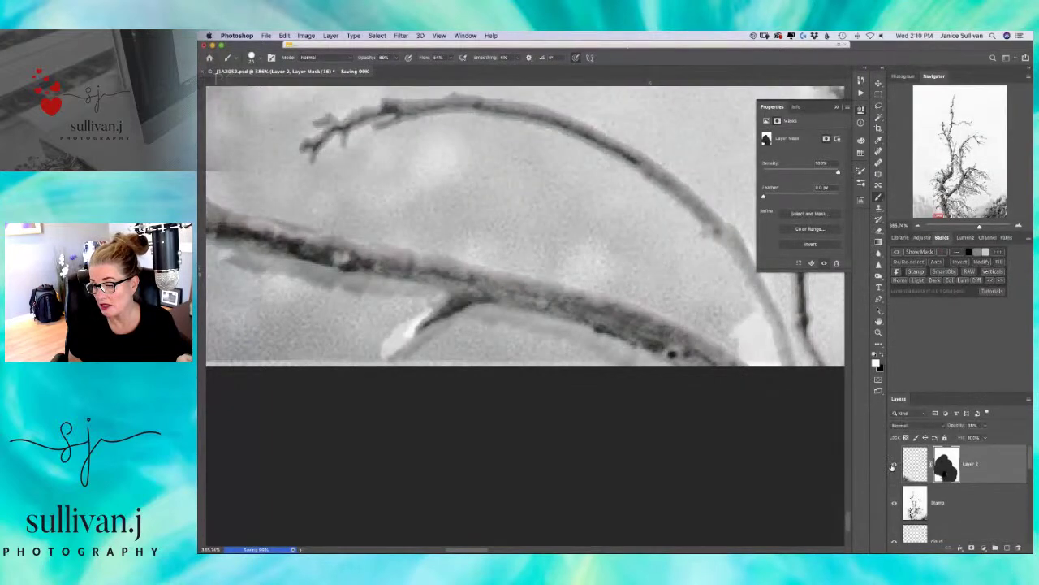
pyautogui.click(894, 465)
pyautogui.click(894, 466)
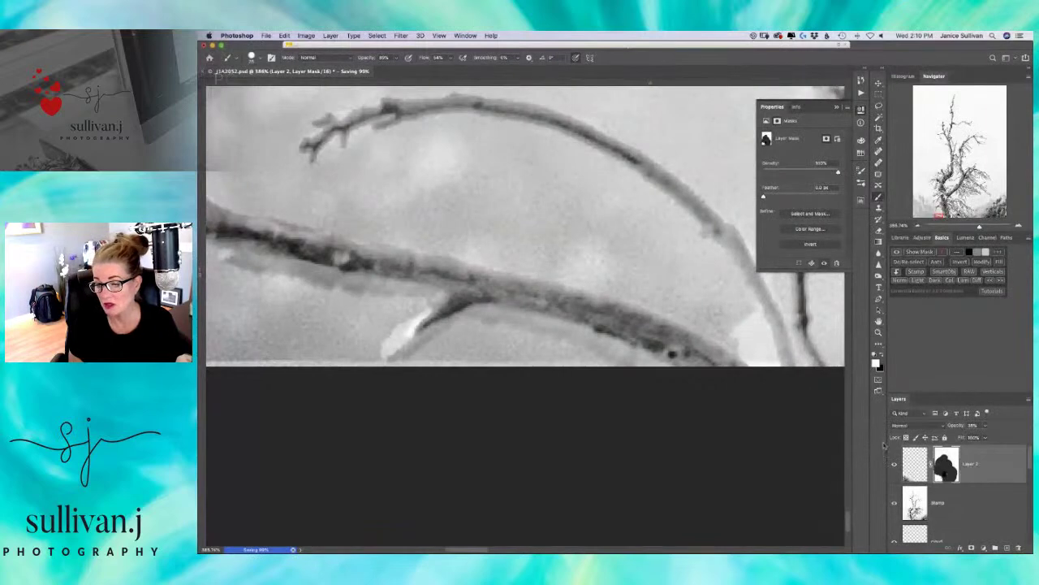
pyautogui.click(895, 466)
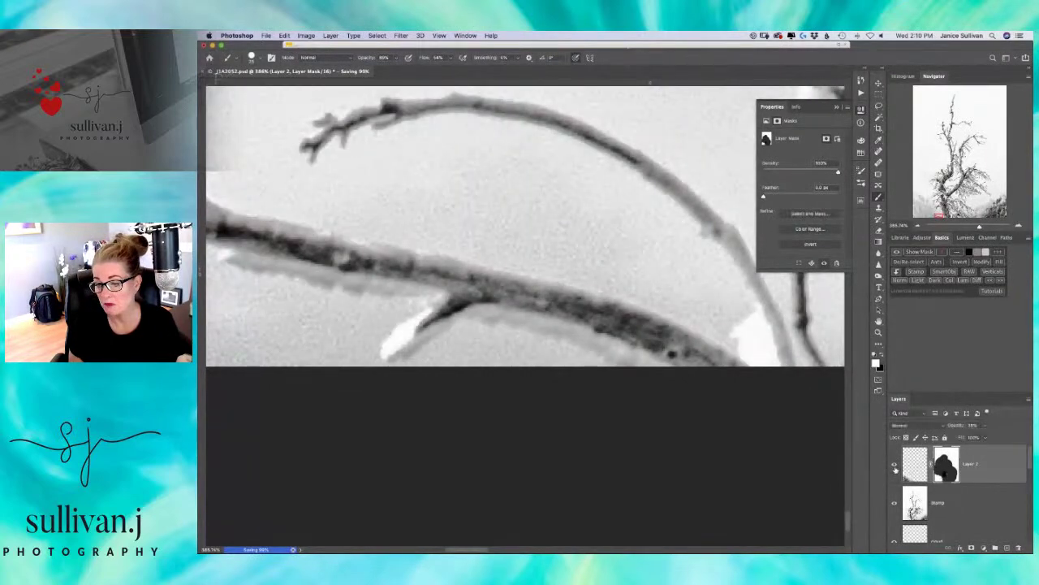
pyautogui.click(895, 467)
# - Inspect the arched branch and the trunk's edge, hiding and showing Layer 2 and the Stamp layer to compare them
pyautogui.moveTo(626, 232); pyautogui.dragTo(594, 395)
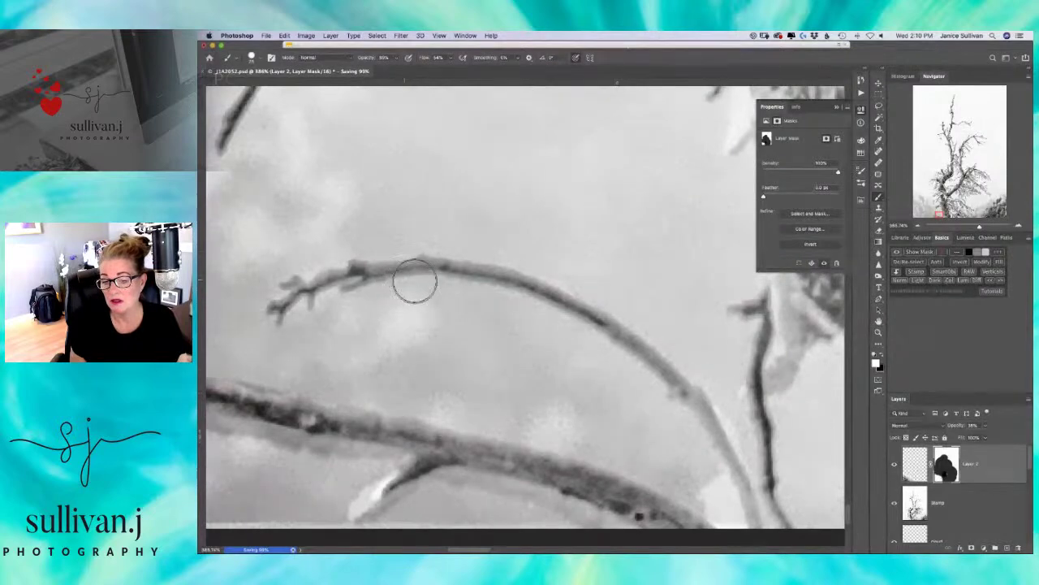
pyautogui.moveTo(649, 325); pyautogui.dragTo(498, 315)
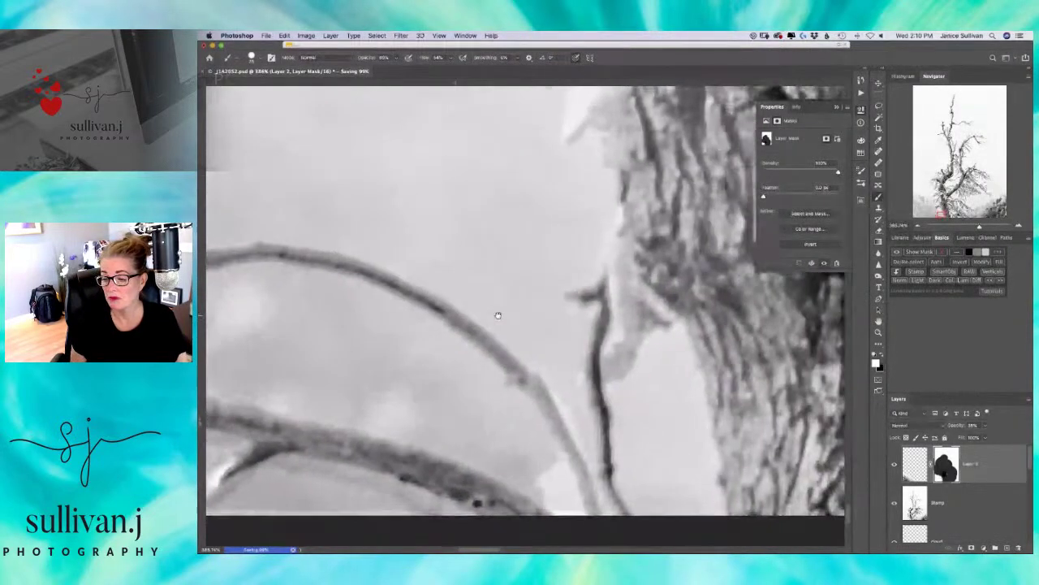
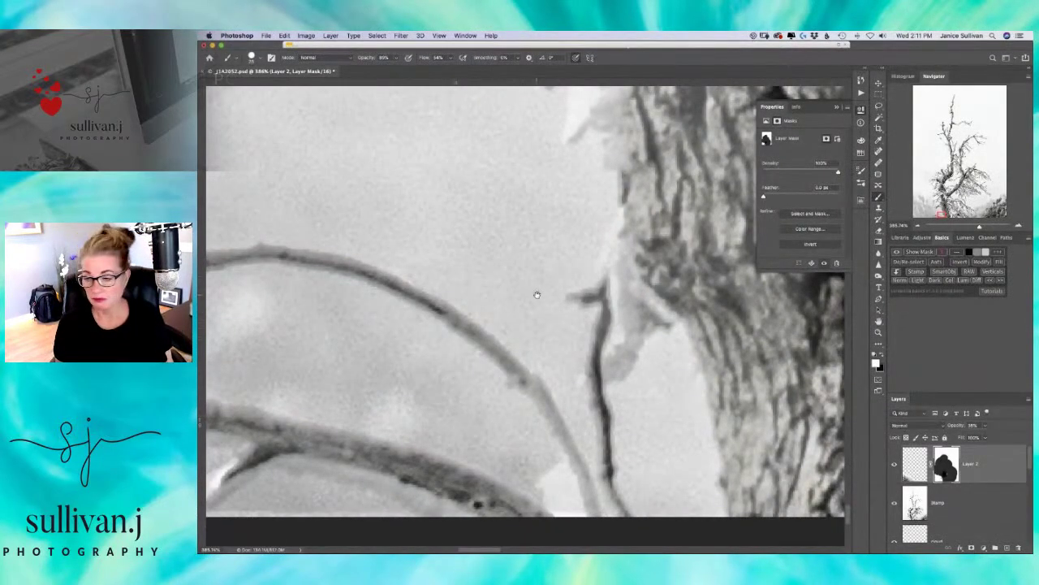
pyautogui.moveTo(537, 295); pyautogui.dragTo(522, 360)
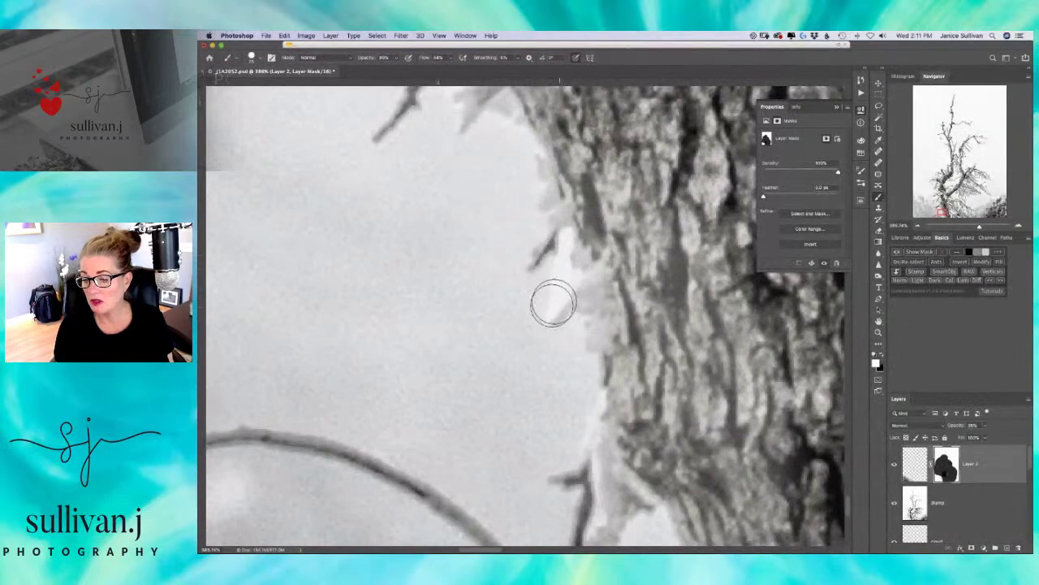
pyautogui.moveTo(544, 203); pyautogui.dragTo(513, 298)
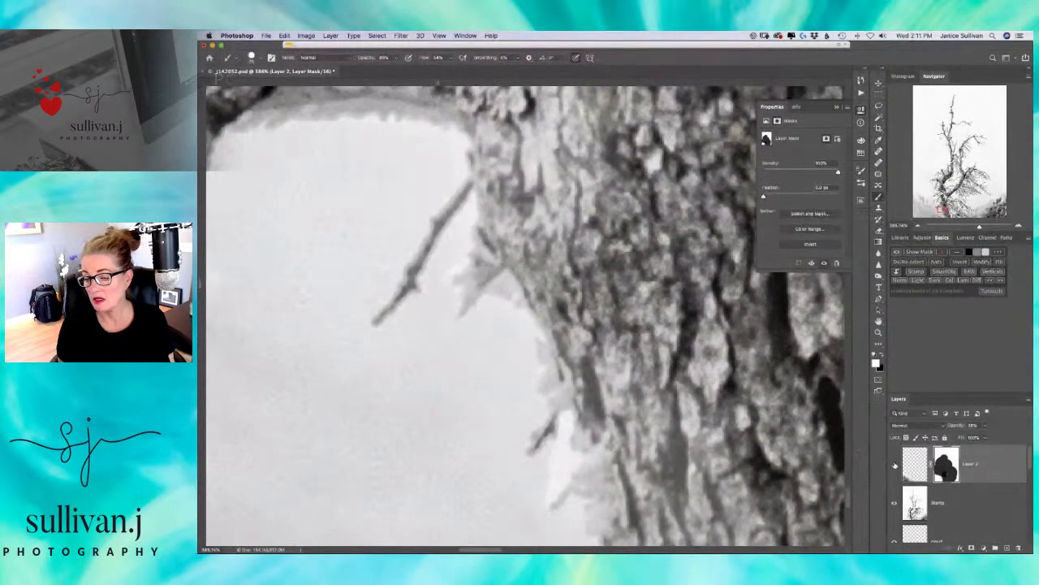
pyautogui.click(896, 465)
pyautogui.click(896, 468)
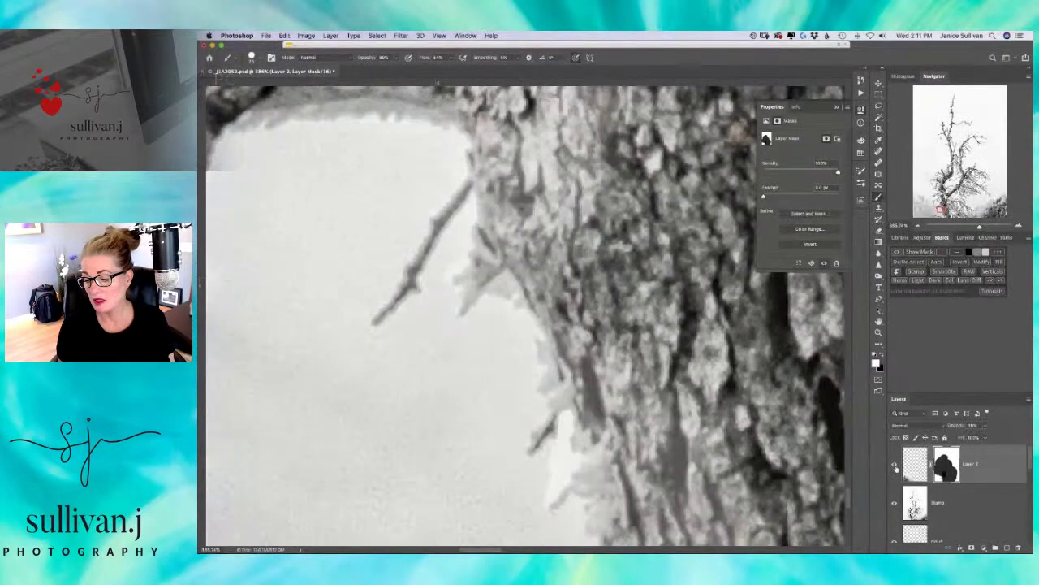
pyautogui.click(897, 467)
pyautogui.click(895, 505)
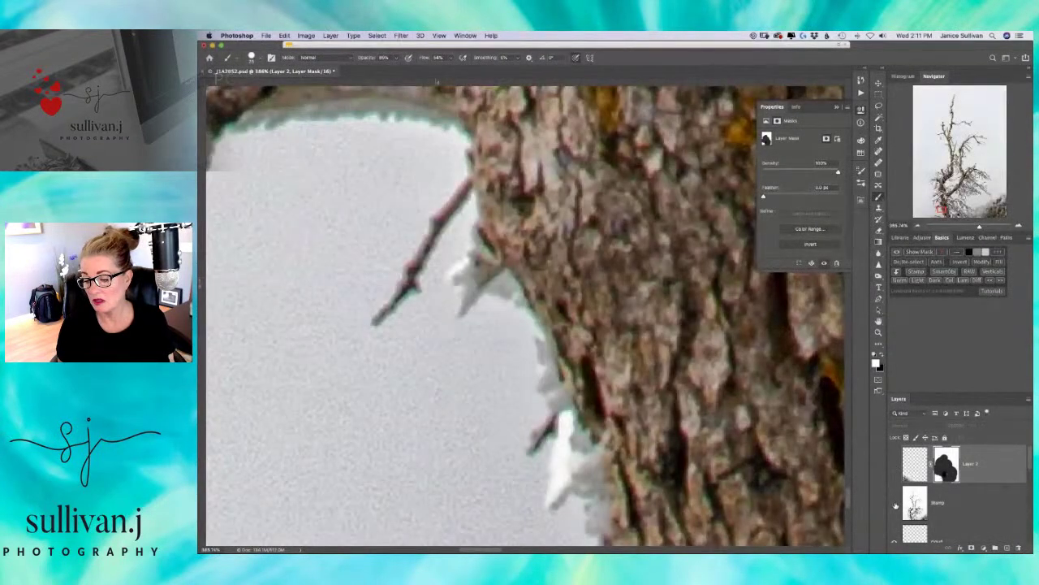
pyautogui.click(895, 464)
pyautogui.click(895, 503)
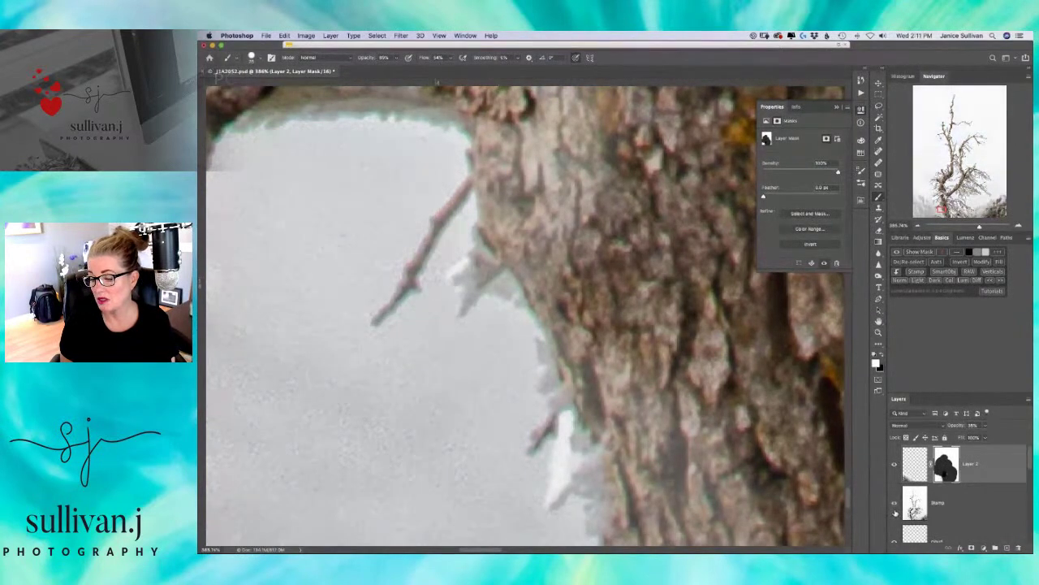
pyautogui.scroll(-10, 640, 412)
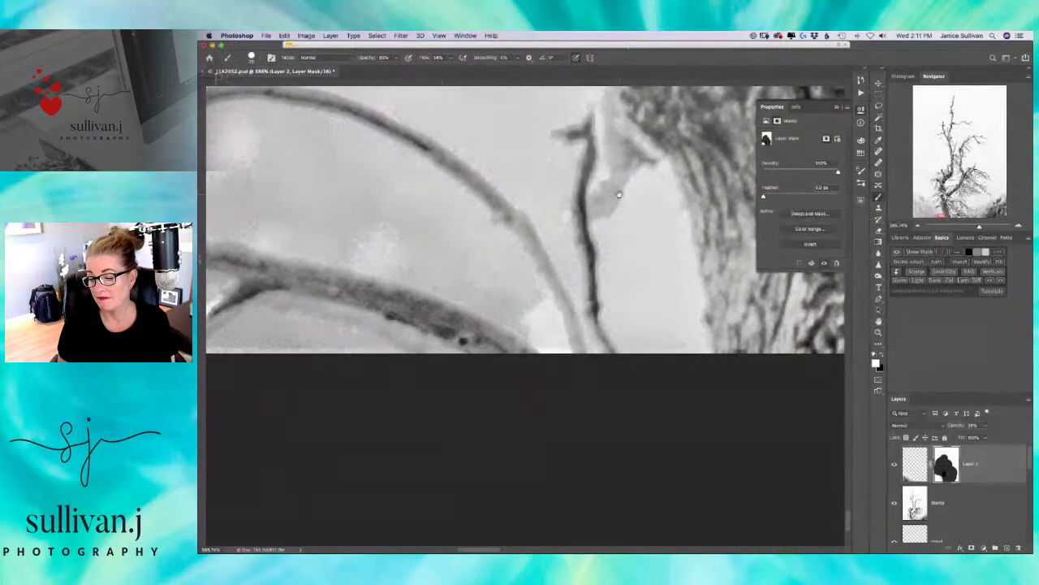
pyautogui.scroll(5, 602, 512)
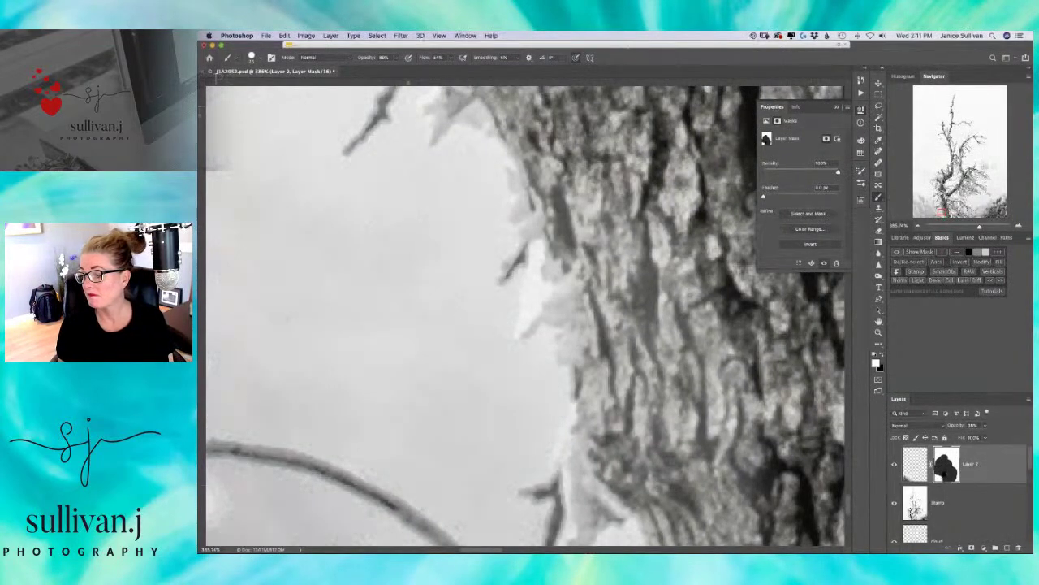
# - Select Layer 2's image instead of its mask and raise the layer's opacity to strengthen the misty hillside copy
pyautogui.moveTo(978, 229); pyautogui.dragTo(957, 228)
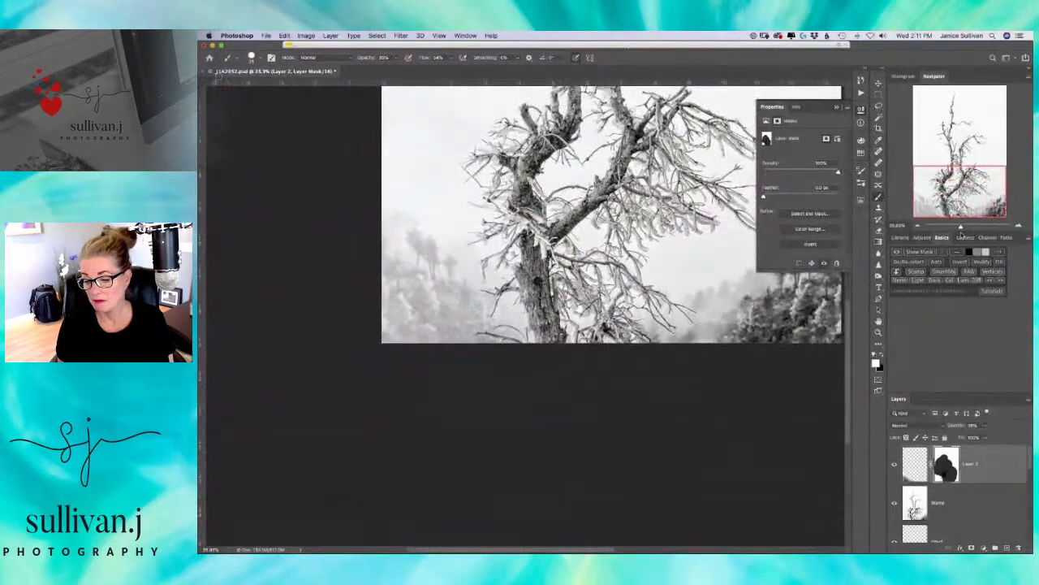
pyautogui.click(916, 467)
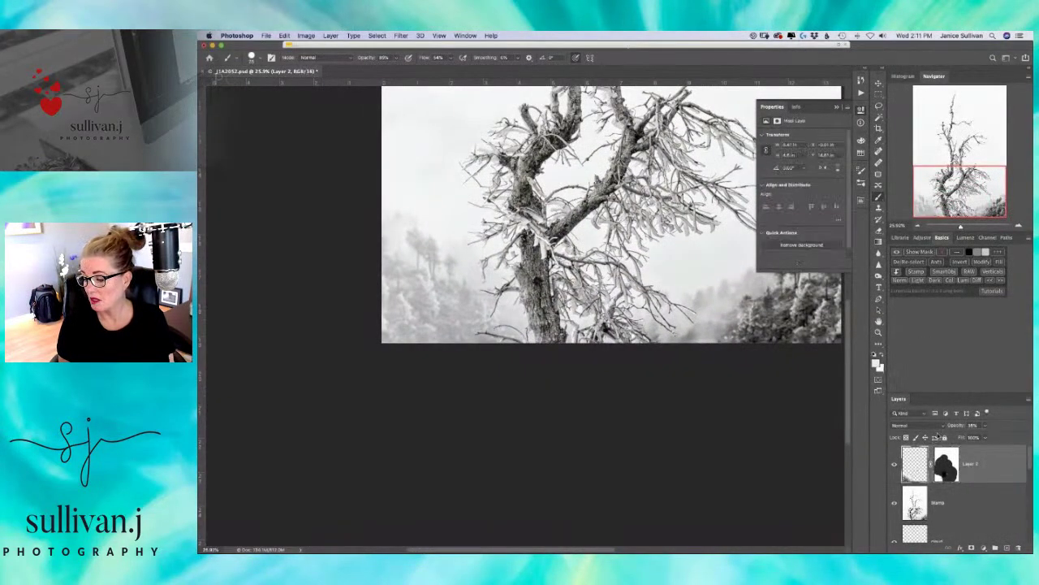
pyautogui.moveTo(952, 425); pyautogui.dragTo(972, 426)
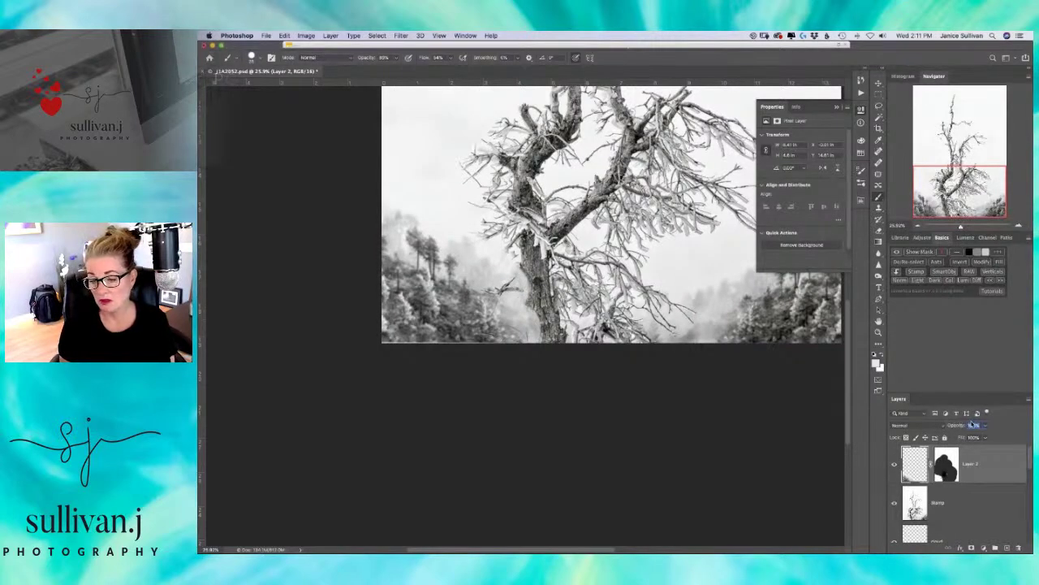
# - Adjust Layer 2's opacity and try a brush stroke on its image beside the lower trunk
pyautogui.moveTo(975, 425); pyautogui.dragTo(978, 424)
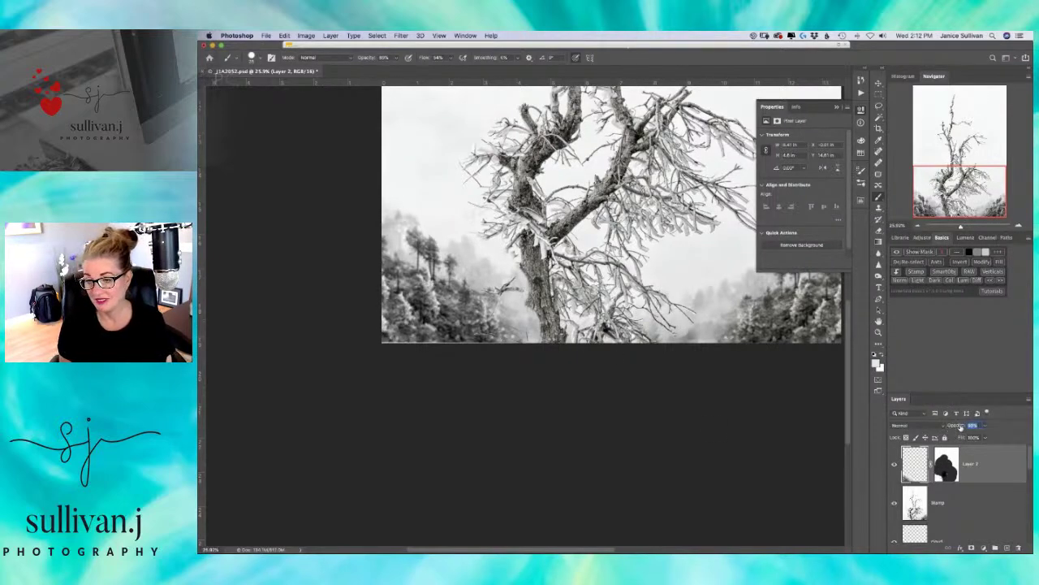
pyautogui.write('50')
pyautogui.press('Return')
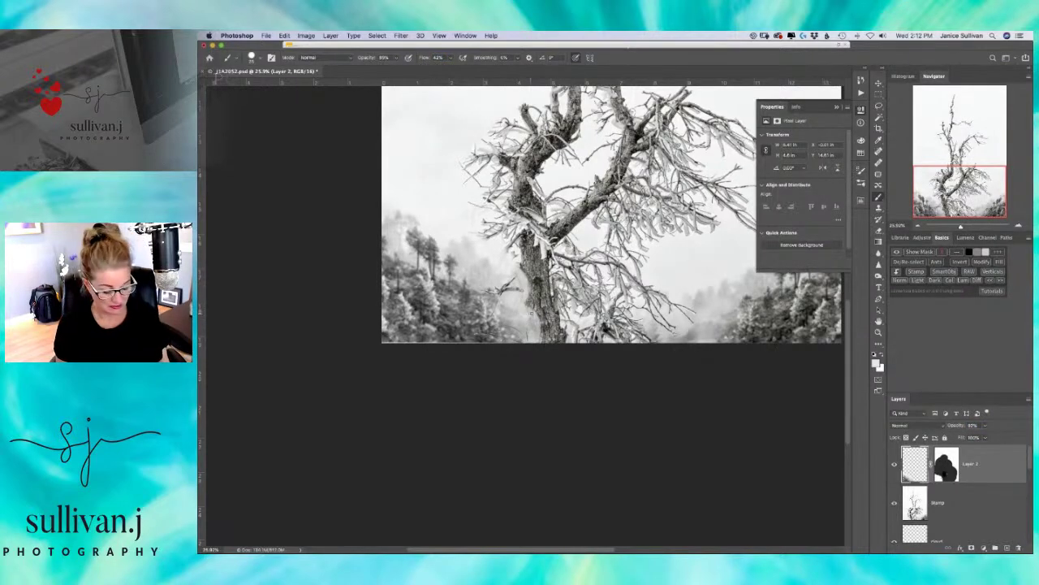
pyautogui.moveTo(537, 312); pyautogui.dragTo(537, 312)
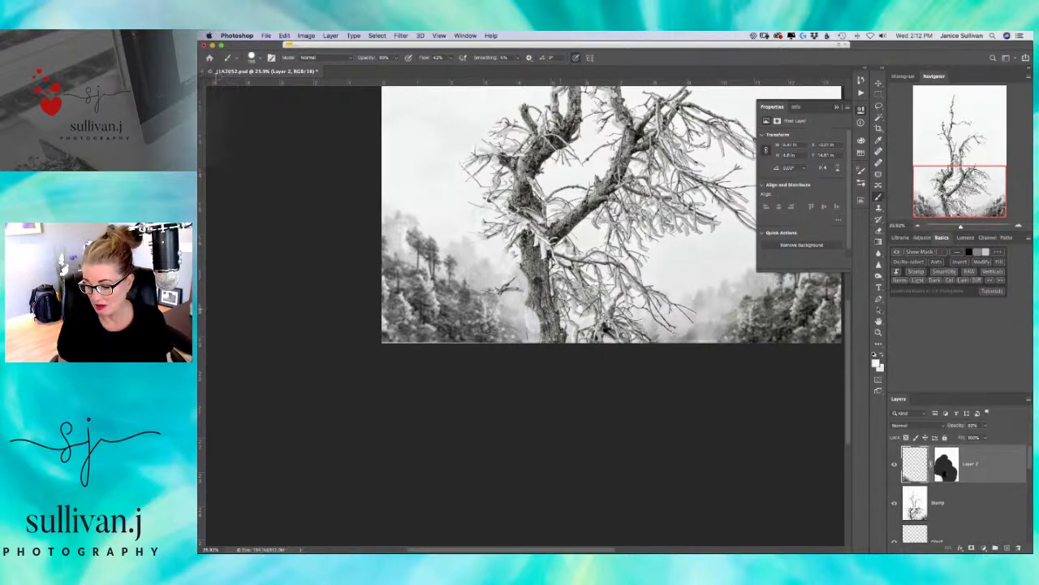
pyautogui.press('super+z')
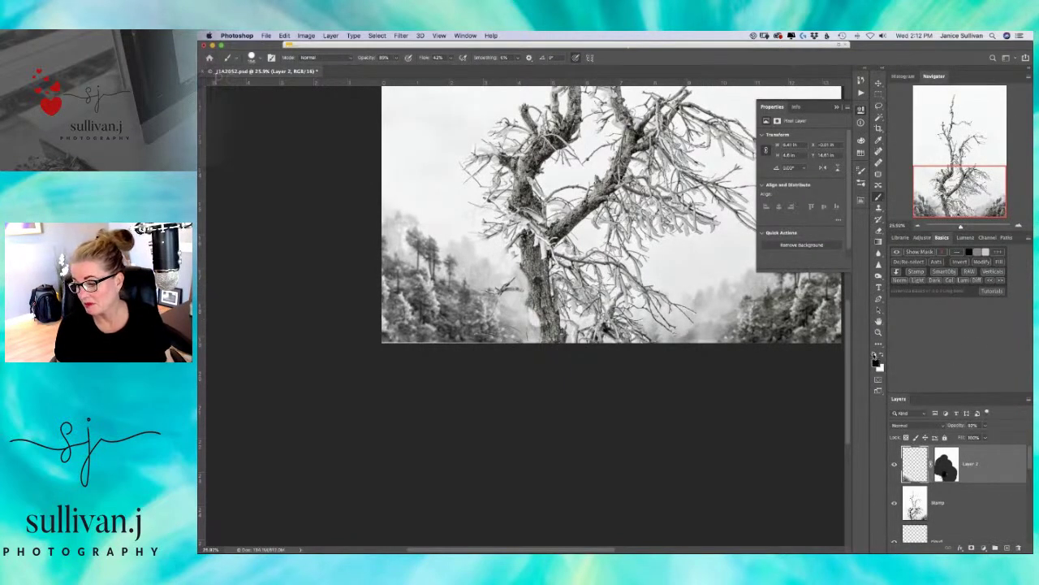
# - Select Layer 2's mask and compare the lower trunk's edge with the layer hidden and shown
pyautogui.click(895, 465)
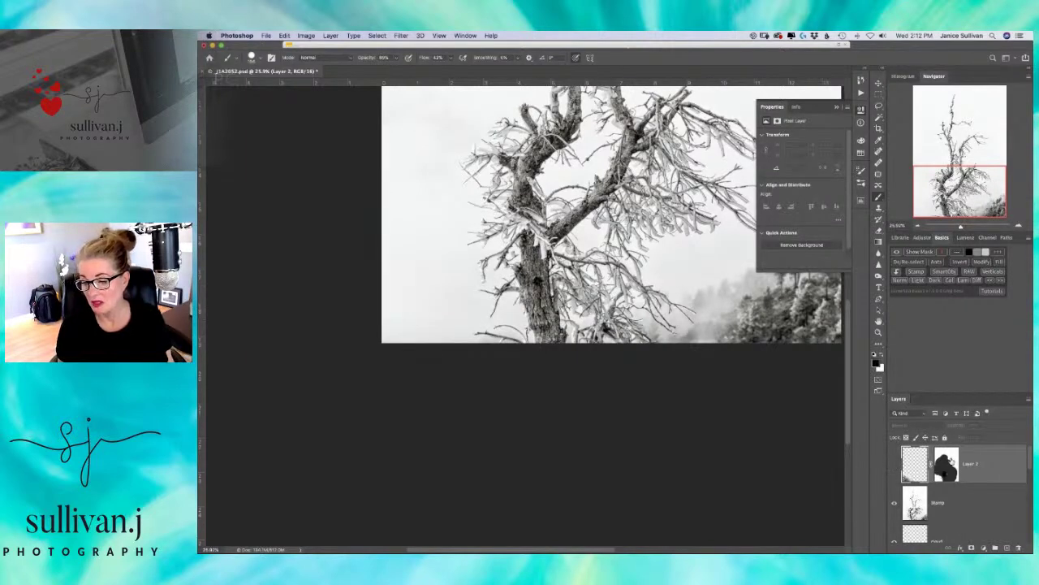
pyautogui.click(947, 461)
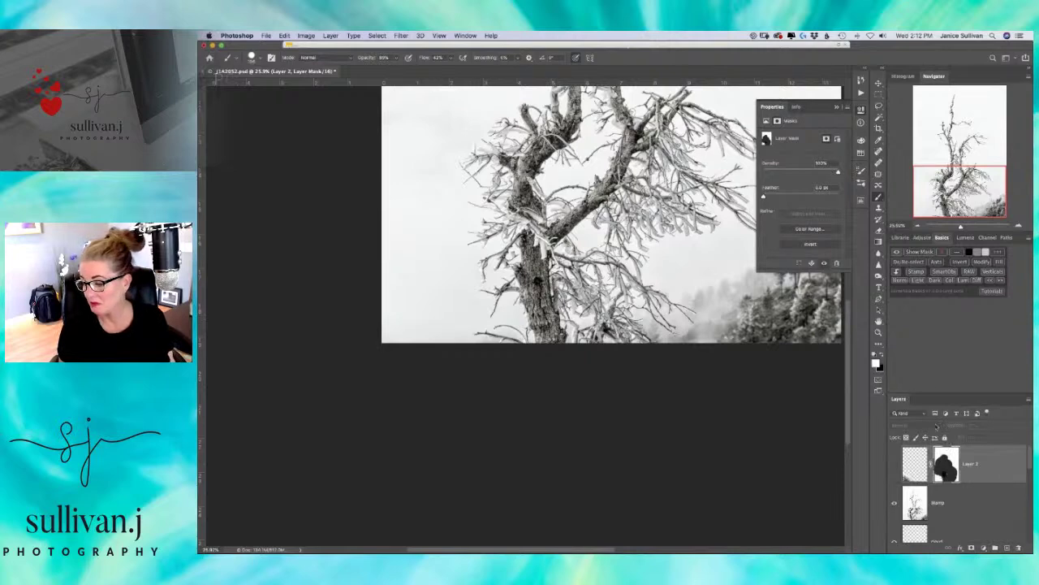
pyautogui.click(895, 466)
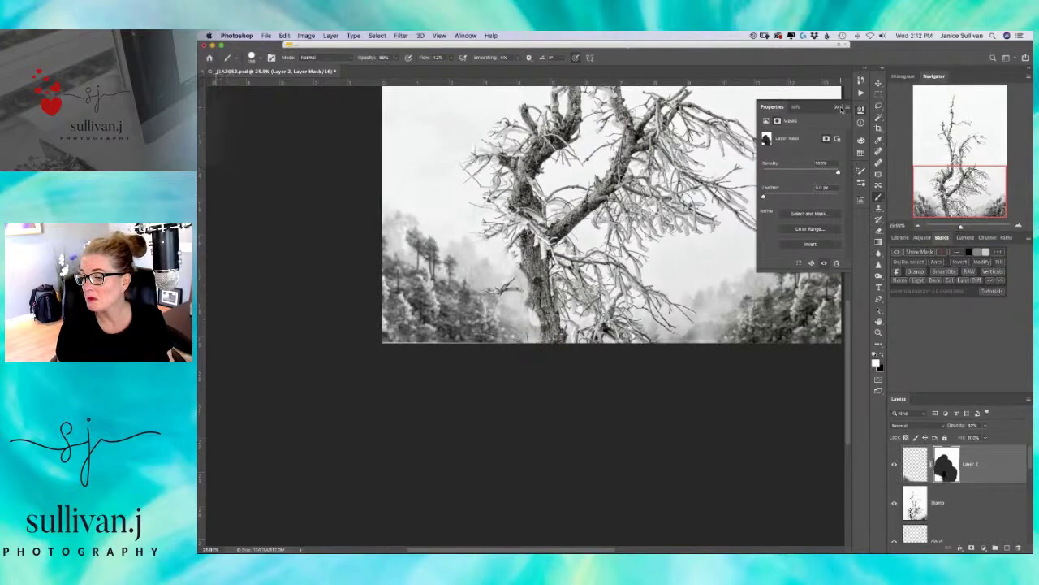
pyautogui.click(841, 108)
pyautogui.moveTo(961, 228); pyautogui.dragTo(968, 227)
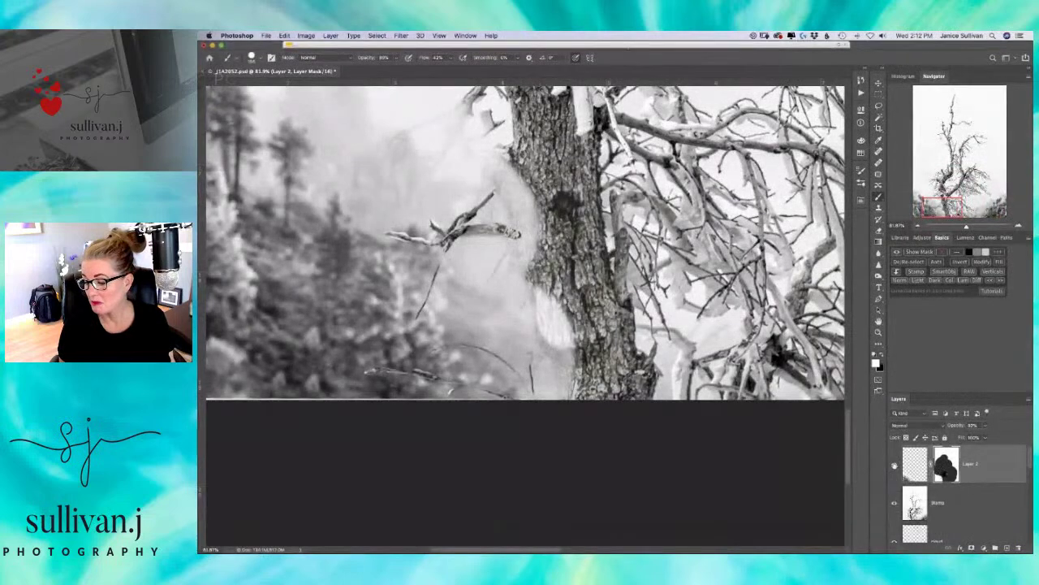
pyautogui.click(895, 465)
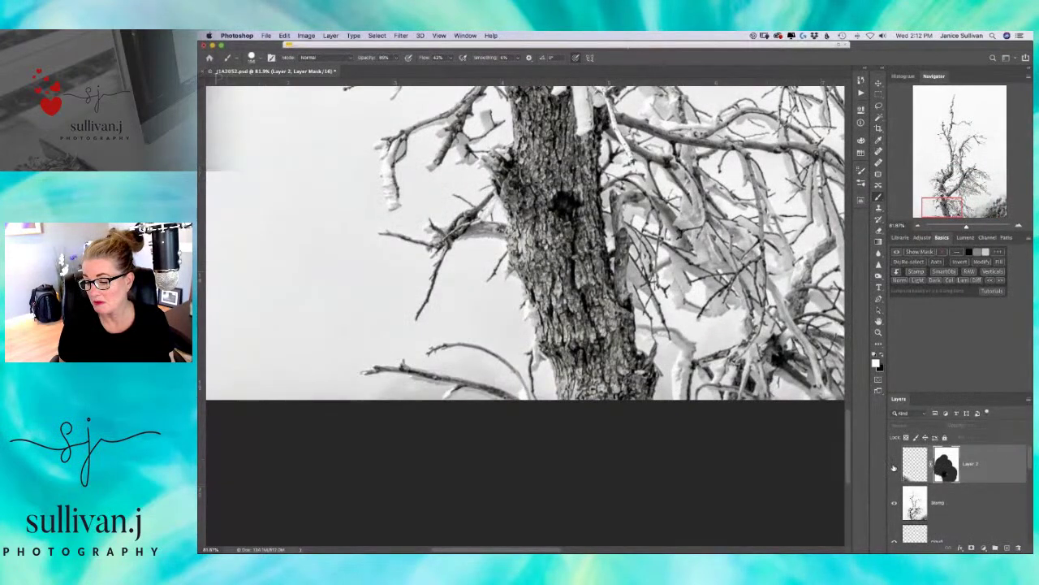
pyautogui.click(894, 465)
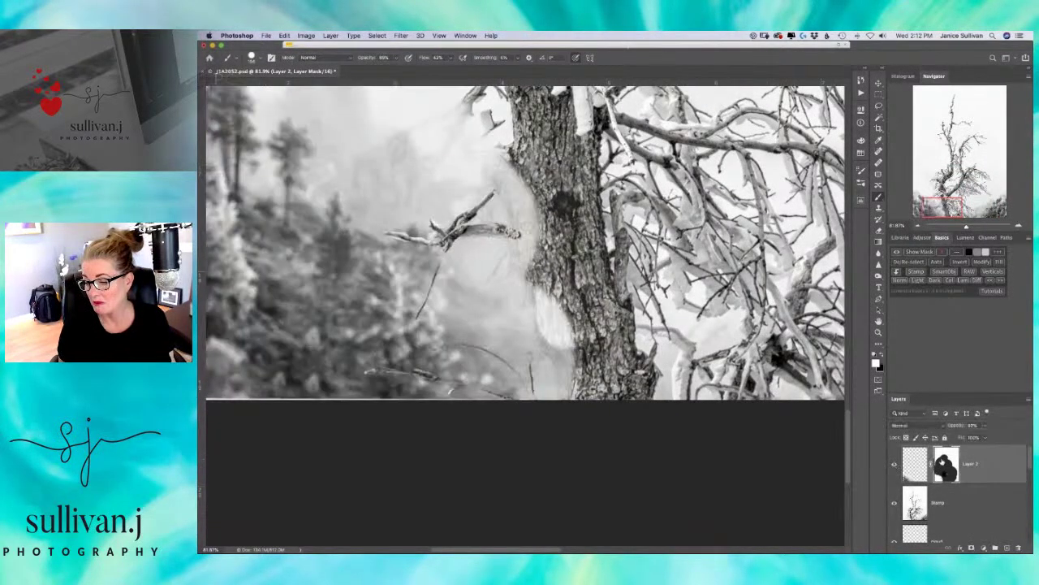
pyautogui.click(916, 466)
pyautogui.click(946, 469)
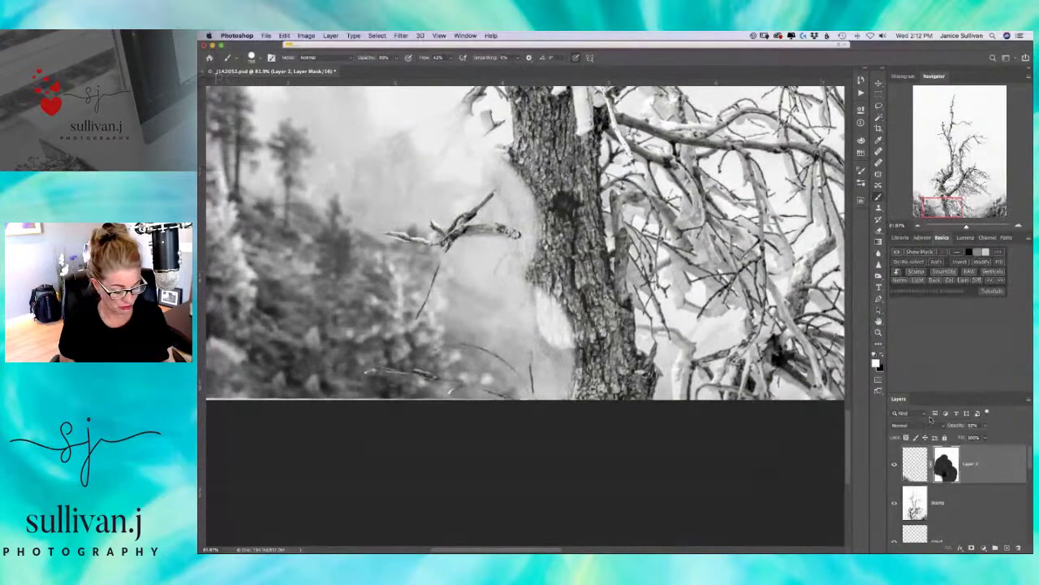
# - Try inverting Layer 2's mask and back, compare with the layer hidden and shown, and delete the mask
pyautogui.press('super+i')
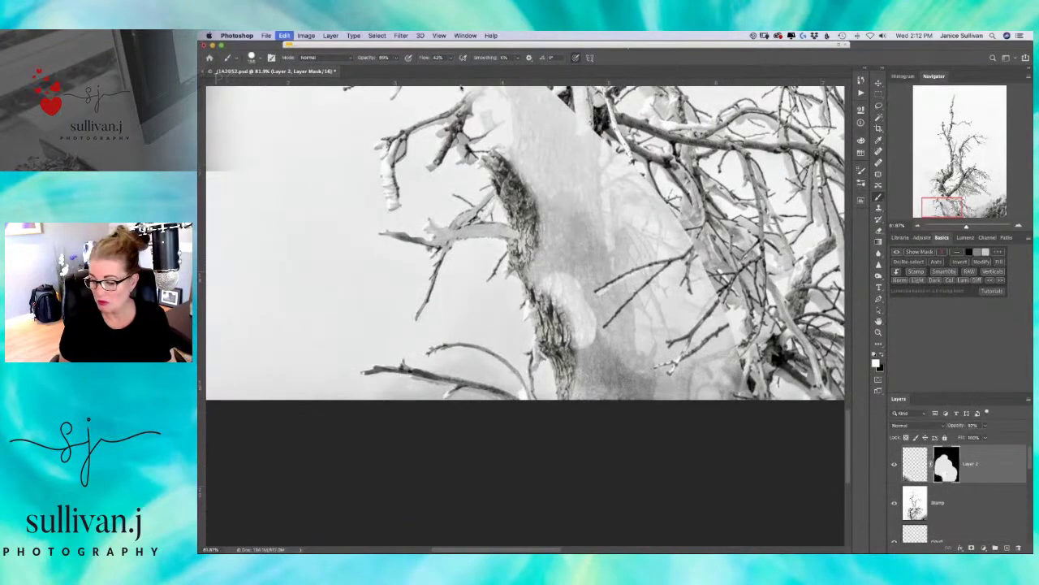
pyautogui.press('super+i')
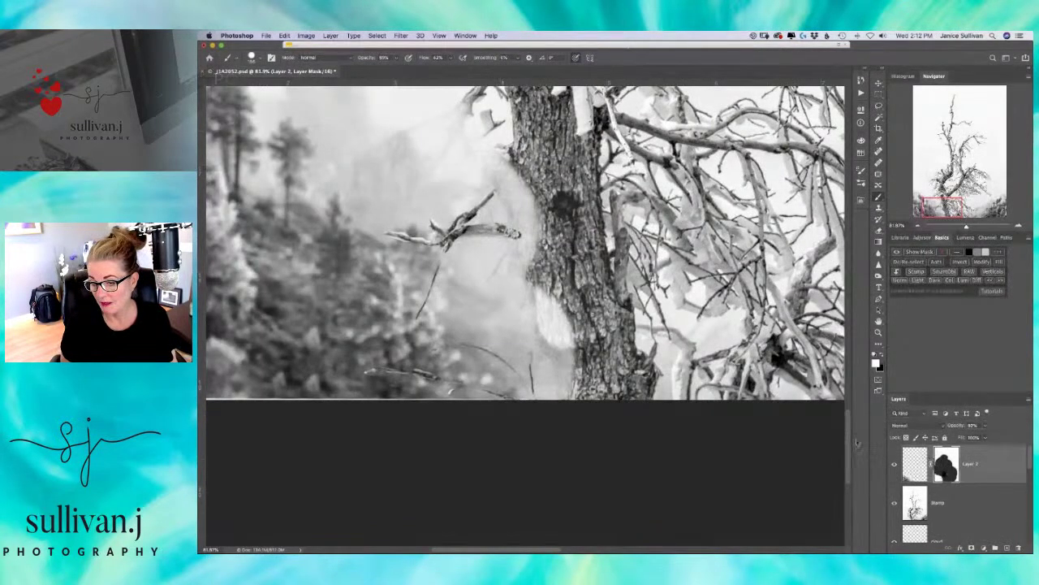
pyautogui.click(895, 464)
pyautogui.click(895, 463)
pyautogui.click(895, 464)
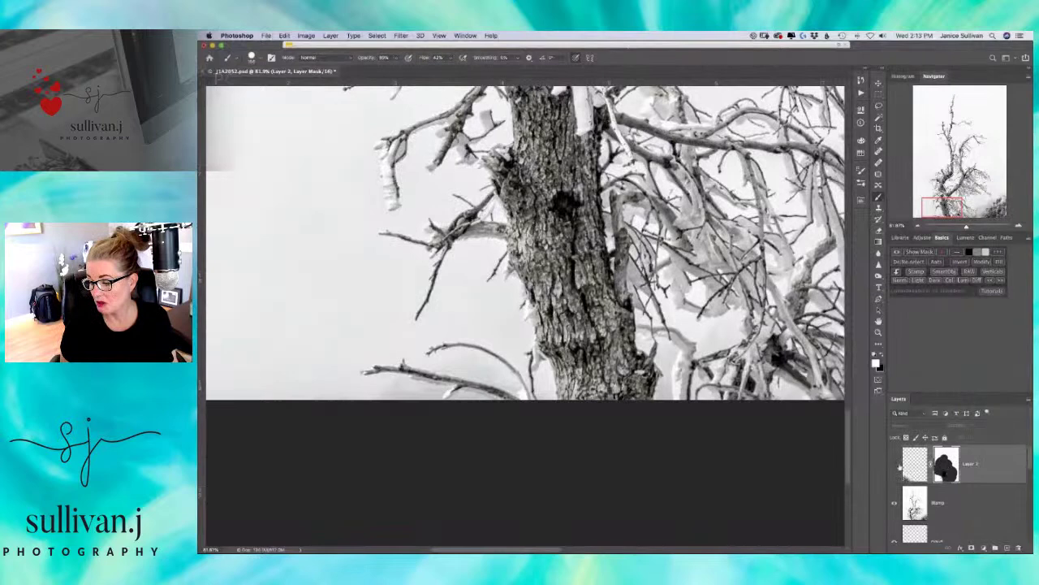
pyautogui.click(895, 464)
pyautogui.moveTo(946, 465); pyautogui.dragTo(1019, 548)
pyautogui.click(586, 206)
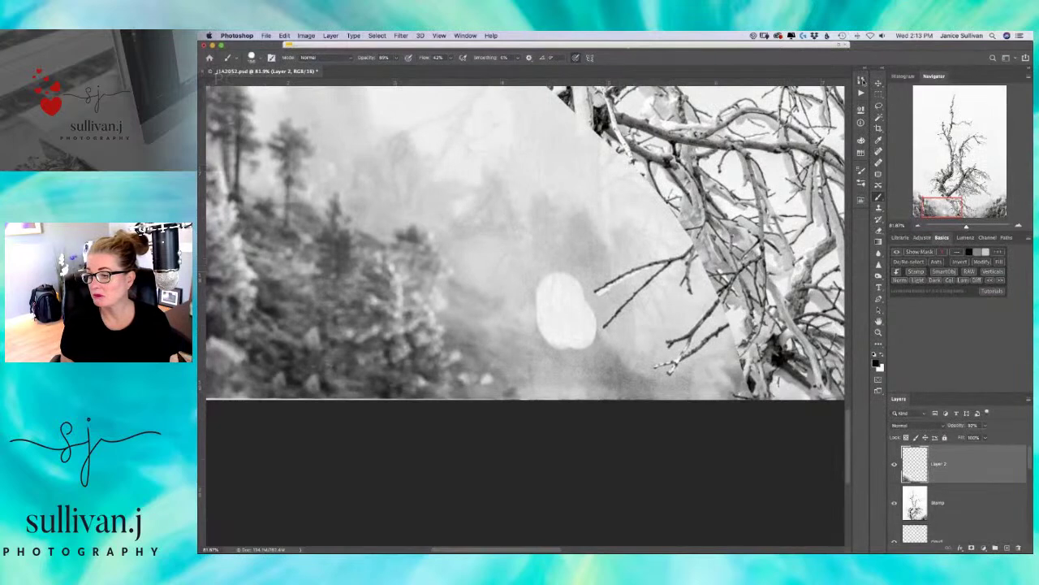
# - Revert the document to the first Brush Tool state in its history and raise Layer 2's opacity to 100%
pyautogui.click(861, 81)
pyautogui.moveTo(850, 162); pyautogui.dragTo(830, 73)
pyautogui.click(801, 108)
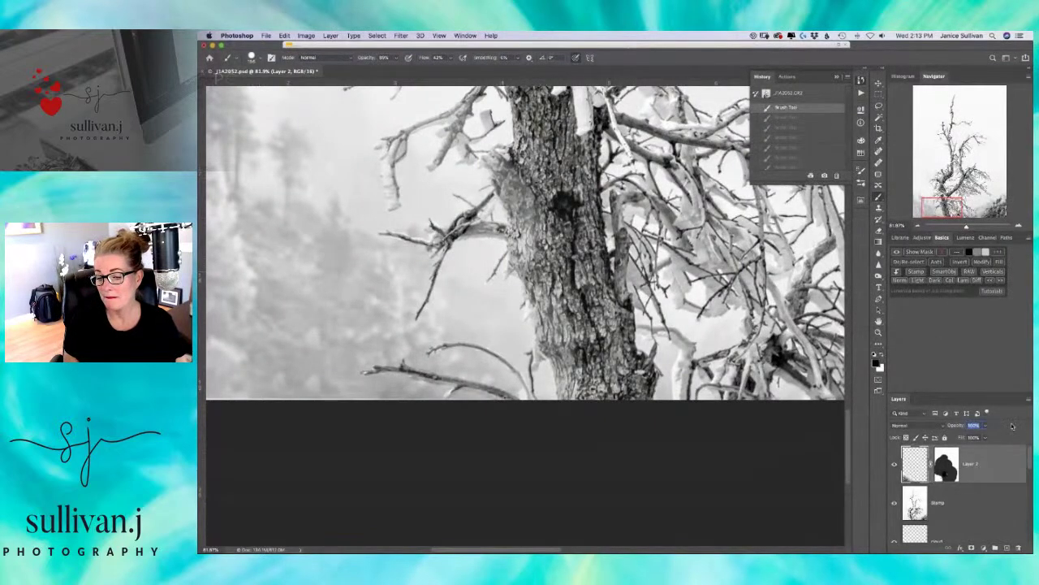
pyautogui.write('85')
pyautogui.press('Return')
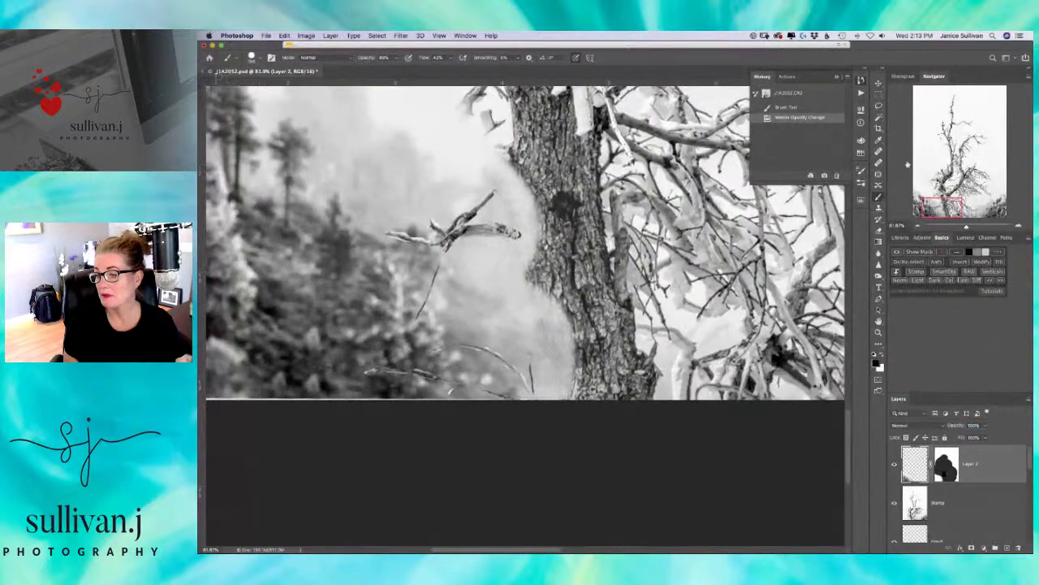
# - Compare the trunk and lower branches with Layer 2 hidden and shown, and with its mask disabled and enabled
pyautogui.moveTo(444, 301); pyautogui.dragTo(558, 345)
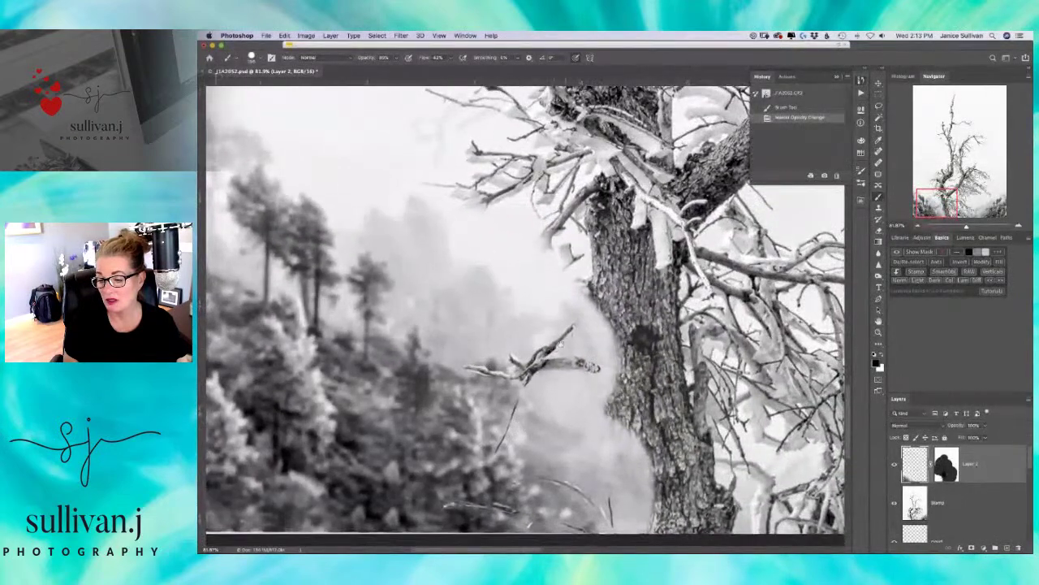
pyautogui.click(895, 464)
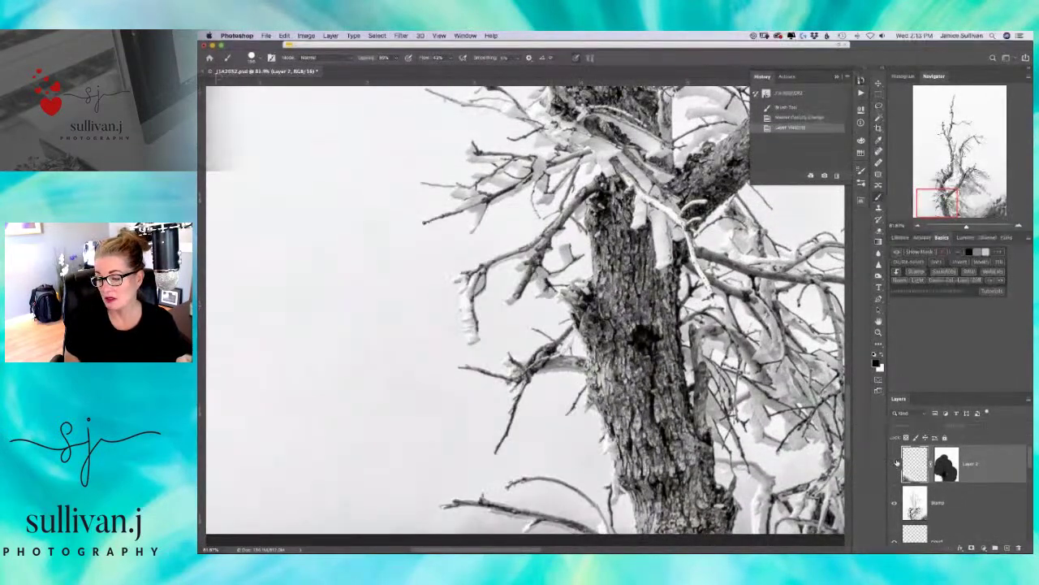
pyautogui.click(896, 464)
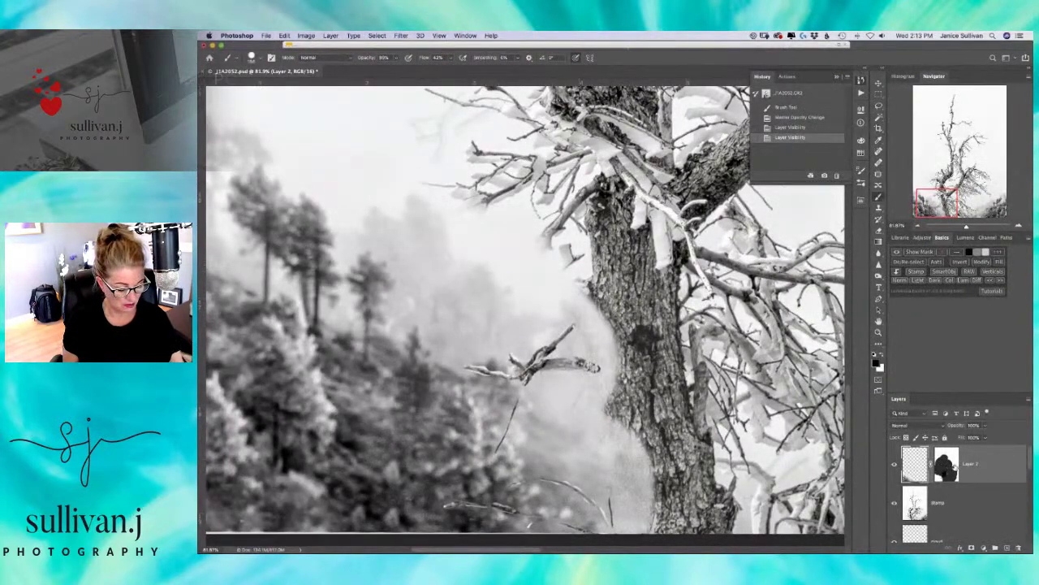
pyautogui.keyDown('shift'); pyautogui.click(947, 465); pyautogui.keyUp('shift')
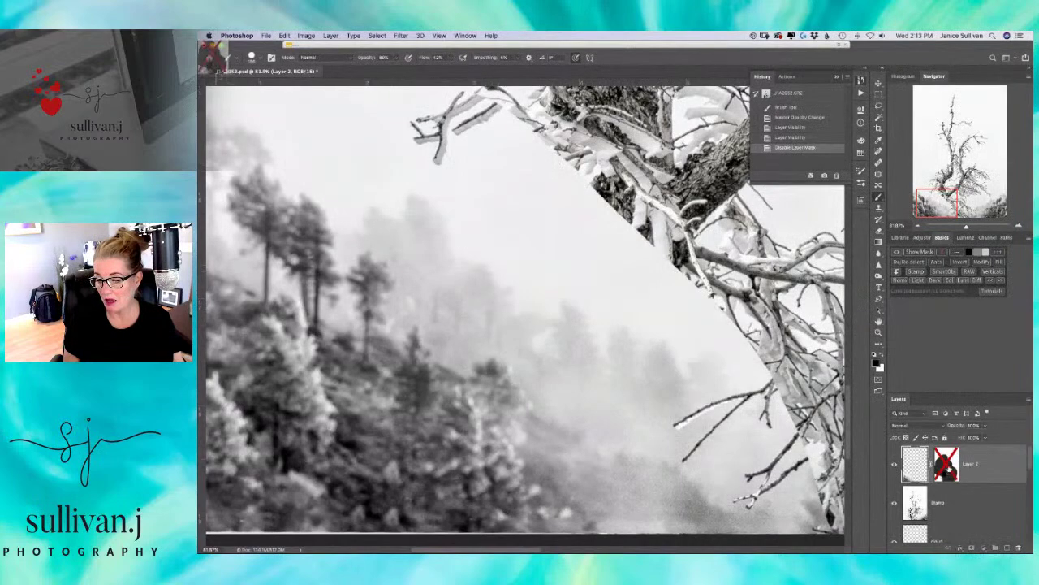
pyautogui.keyDown('shift'); pyautogui.click(947, 466); pyautogui.keyUp('shift')
pyautogui.keyDown('shift'); pyautogui.click(947, 469); pyautogui.keyUp('shift')
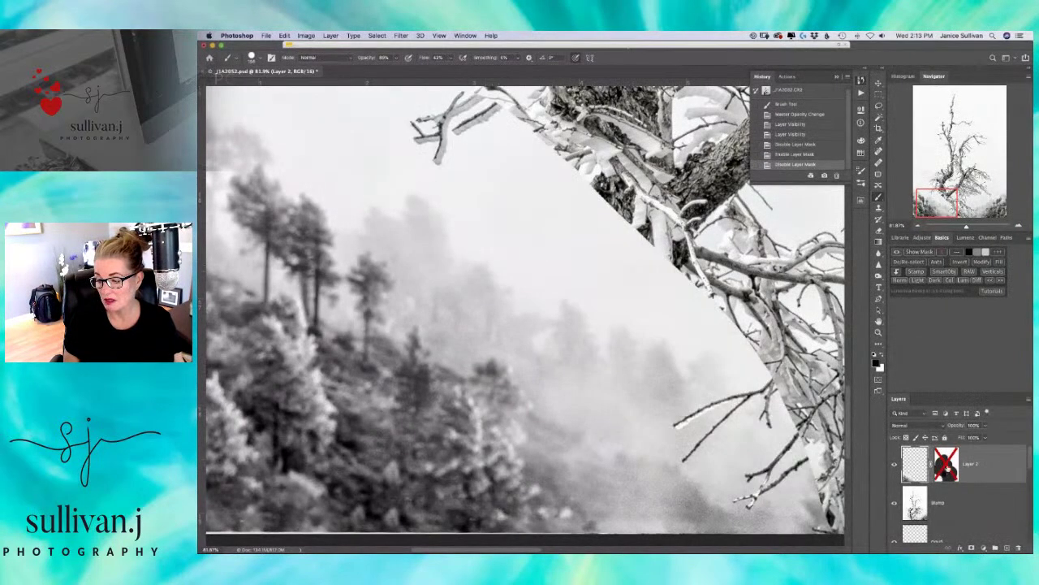
pyautogui.keyDown('shift'); pyautogui.click(947, 469); pyautogui.keyUp('shift')
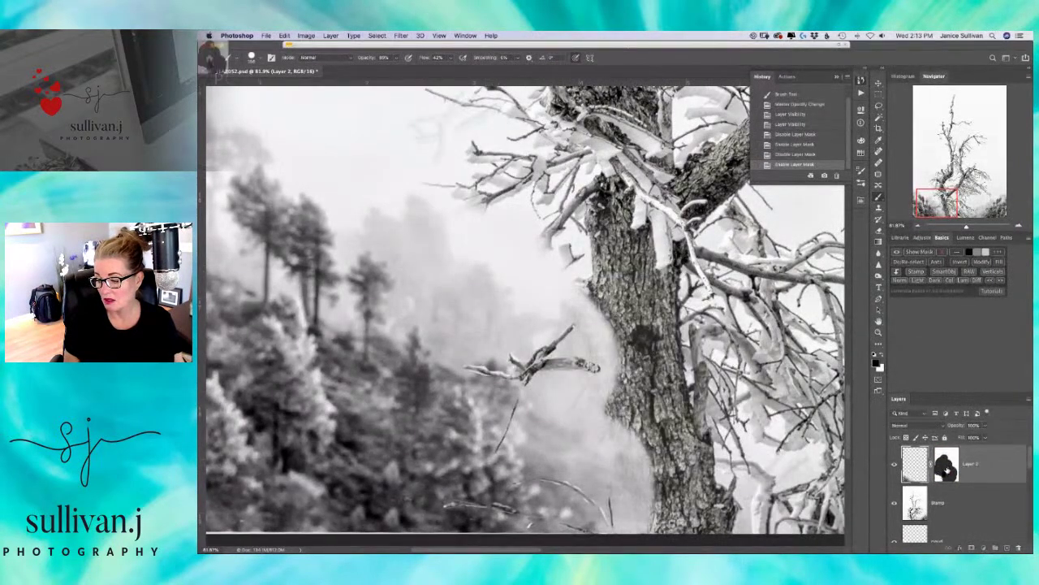
pyautogui.keyDown('shift'); pyautogui.click(947, 470); pyautogui.keyUp('shift')
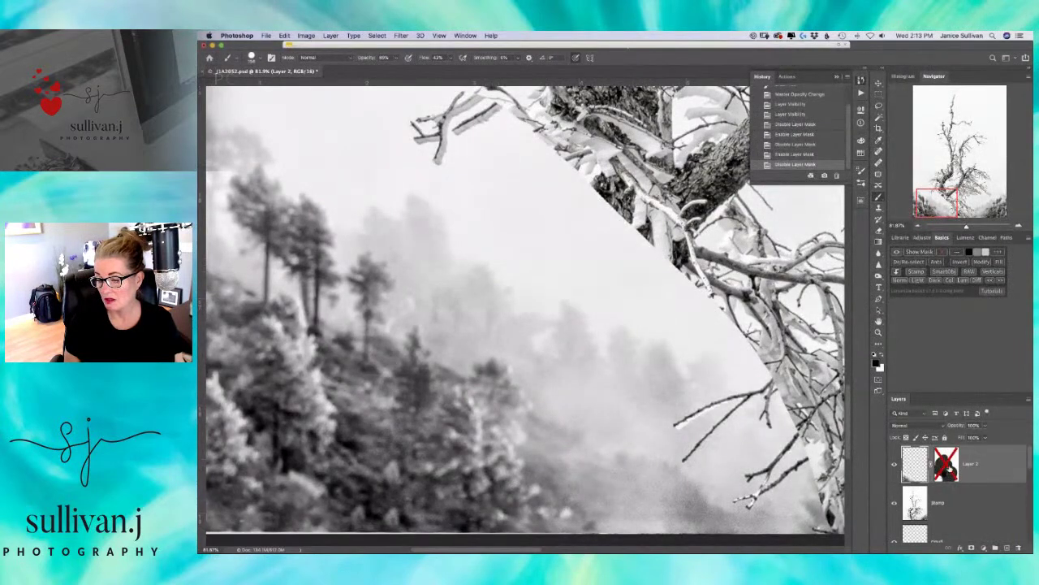
pyautogui.keyDown('shift'); pyautogui.click(947, 470); pyautogui.keyUp('shift')
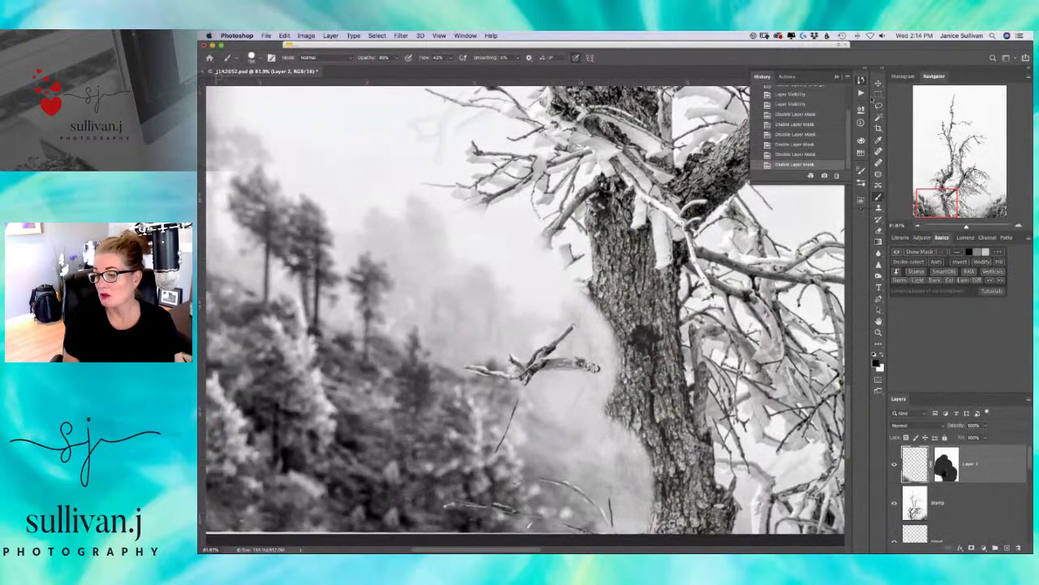
pyautogui.click(627, 313)
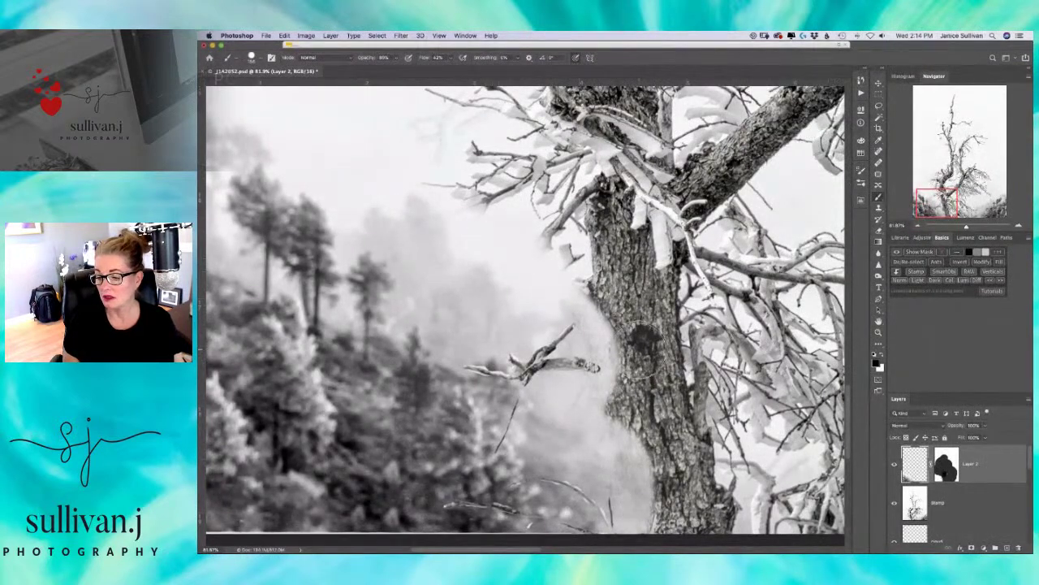
pyautogui.moveTo(633, 337)
pyautogui.mouseDown()
pyautogui.moveTo(614, 337)
pyautogui.moveTo(648, 333)
pyautogui.mouseUp()
pyautogui.press('super+z')
# - Paint black on Layer 2's mask down the edge of the lower trunk to uncover the bark
pyautogui.click(947, 465)
pyautogui.click(882, 354)
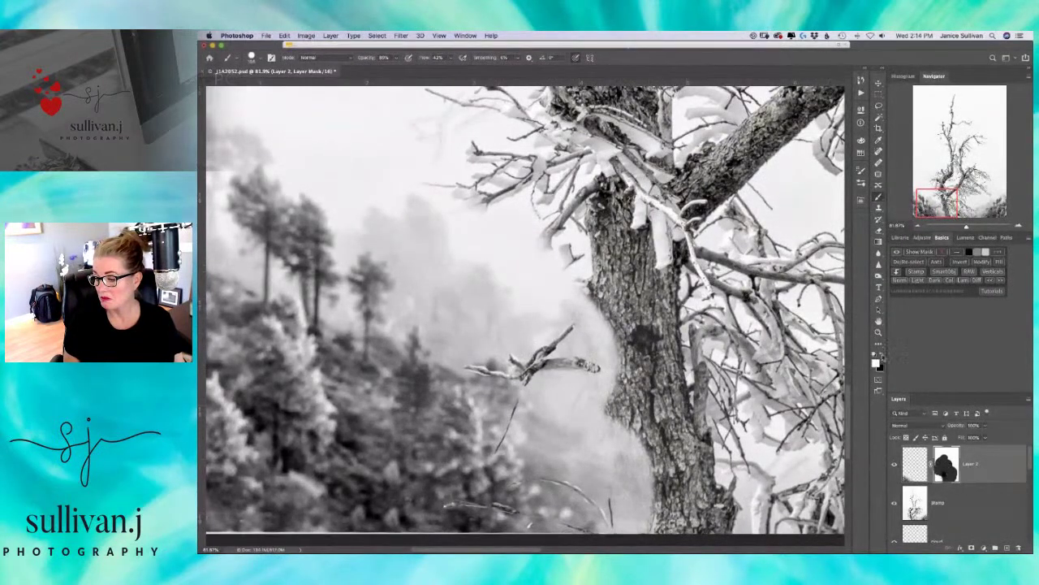
pyautogui.moveTo(623, 338)
pyautogui.mouseDown()
pyautogui.moveTo(601, 337)
pyautogui.moveTo(592, 281)
pyautogui.moveTo(650, 519)
pyautogui.mouseUp()
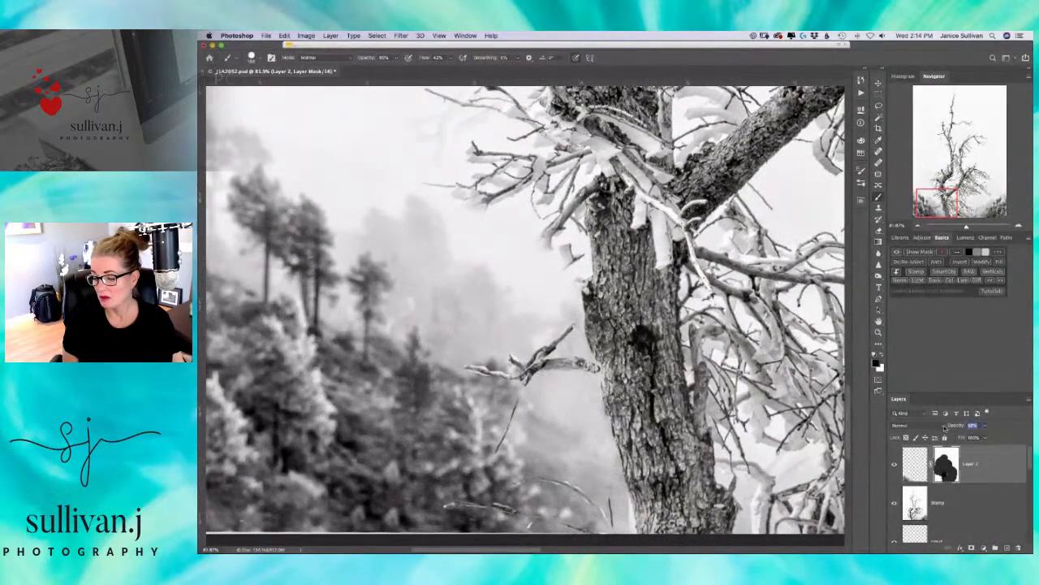
# - Lower Layer 2's opacity to 38% and paint black on its mask over the lower trunk
pyautogui.moveTo(940, 430); pyautogui.dragTo(954, 426)
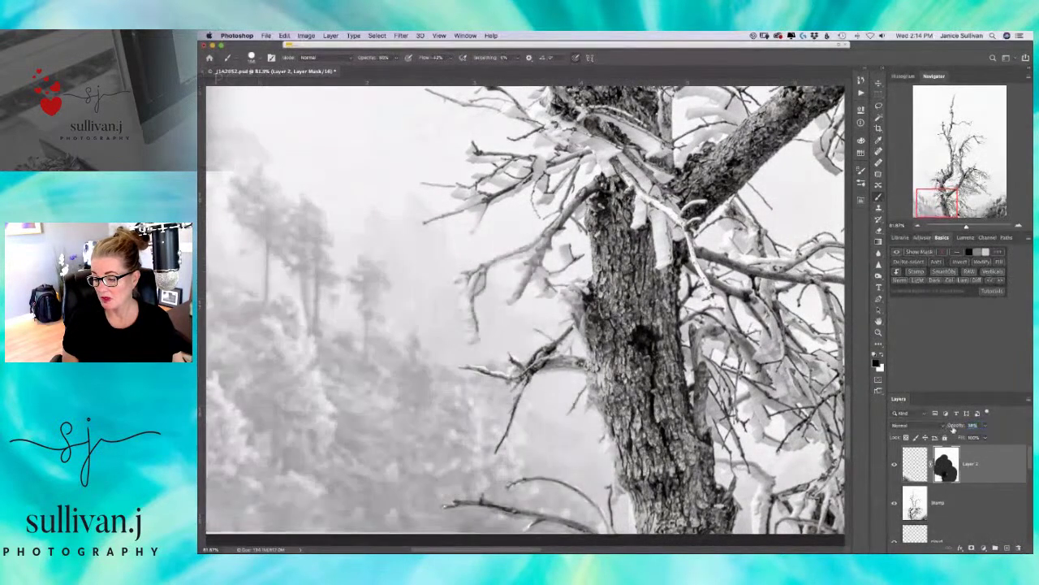
pyautogui.moveTo(671, 493); pyautogui.dragTo(650, 451)
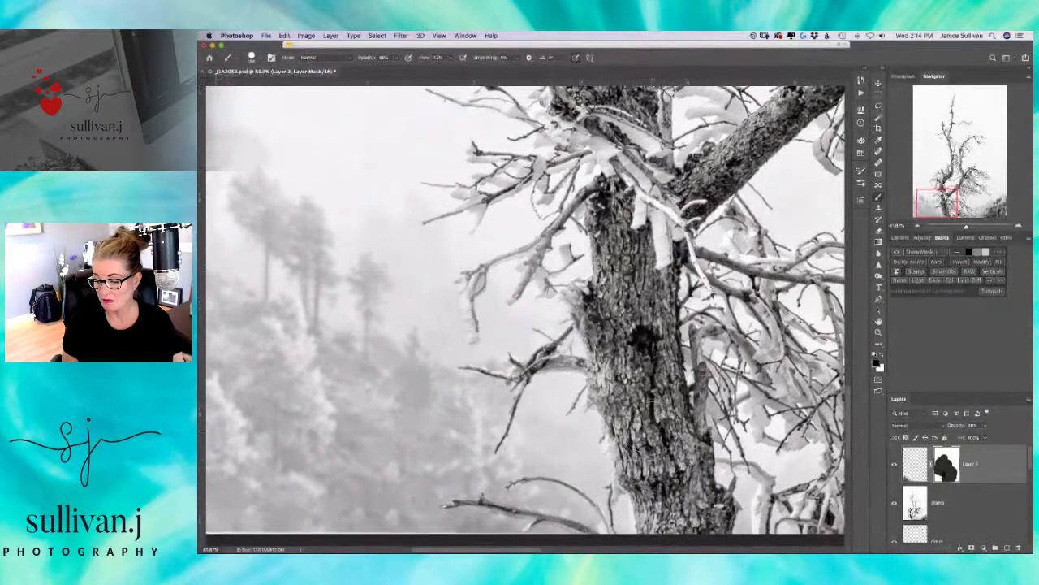
pyautogui.moveTo(623, 358)
pyautogui.mouseDown()
pyautogui.moveTo(602, 325)
pyautogui.moveTo(637, 312)
pyautogui.moveTo(615, 223)
pyautogui.moveTo(629, 237)
pyautogui.moveTo(669, 367)
pyautogui.mouseUp()
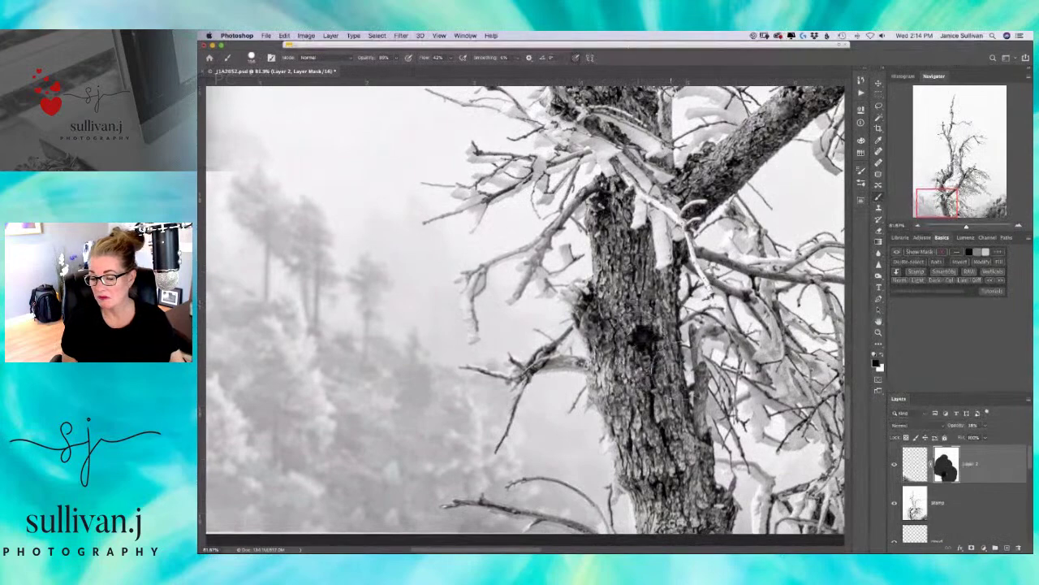
# - Paint black on Layer 2's mask down the trunk's edge, from the broken side branches to the knot near the base
pyautogui.moveTo(972, 225); pyautogui.dragTo(982, 225)
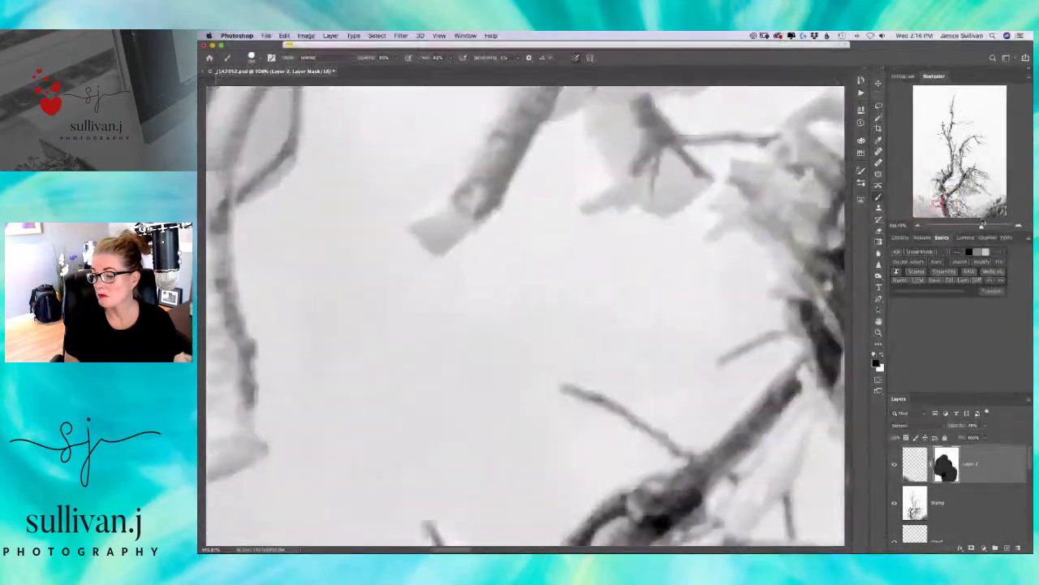
pyautogui.moveTo(617, 325); pyautogui.dragTo(500, 291)
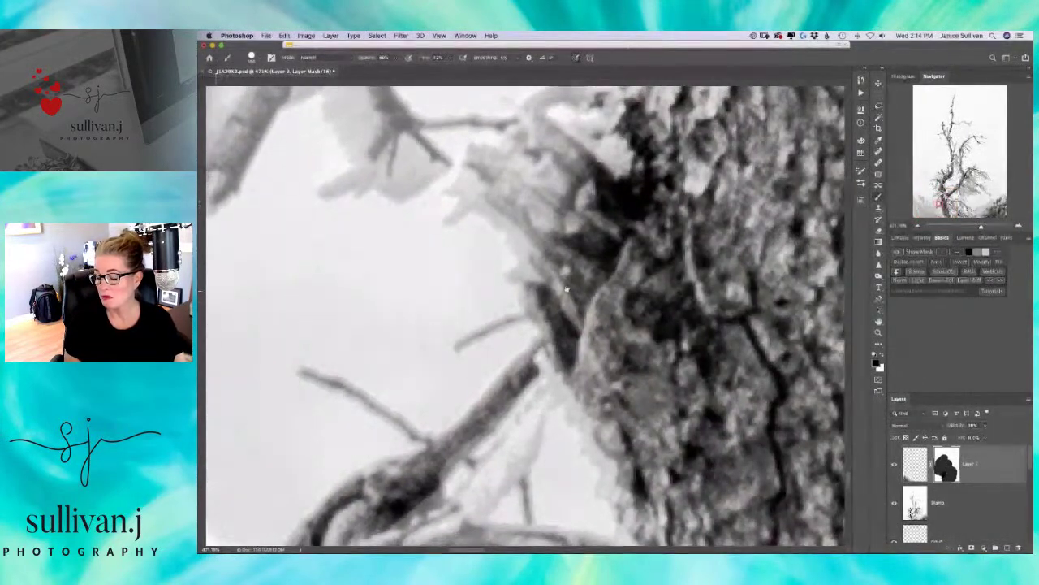
pyautogui.moveTo(667, 307); pyautogui.dragTo(589, 307)
pyautogui.moveTo(617, 235)
pyautogui.mouseDown()
pyautogui.moveTo(585, 197)
pyautogui.moveTo(512, 211)
pyautogui.moveTo(492, 185)
pyautogui.moveTo(545, 208)
pyautogui.moveTo(617, 321)
pyautogui.moveTo(665, 290)
pyautogui.moveTo(696, 301)
pyautogui.moveTo(694, 195)
pyautogui.mouseUp()
pyautogui.scroll(-5, 695, 195)
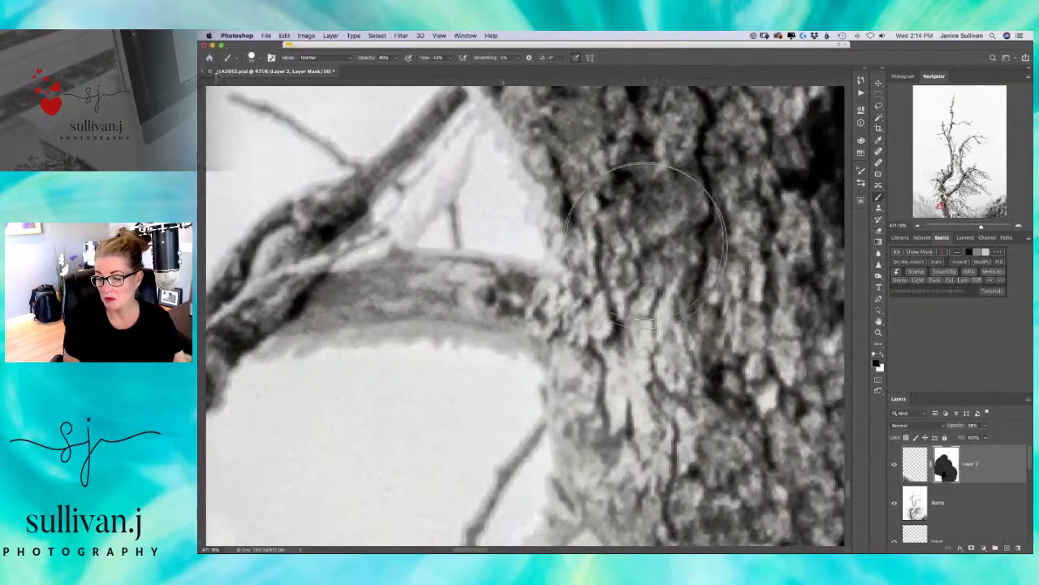
pyautogui.scroll(-8, 658, 174)
pyautogui.moveTo(668, 173)
pyautogui.mouseDown()
pyautogui.moveTo(630, 175)
pyautogui.moveTo(630, 213)
pyautogui.moveTo(637, 243)
pyautogui.moveTo(636, 230)
pyautogui.moveTo(664, 234)
pyautogui.moveTo(697, 347)
pyautogui.moveTo(737, 422)
pyautogui.mouseUp()
pyautogui.scroll(-10, 737, 422)
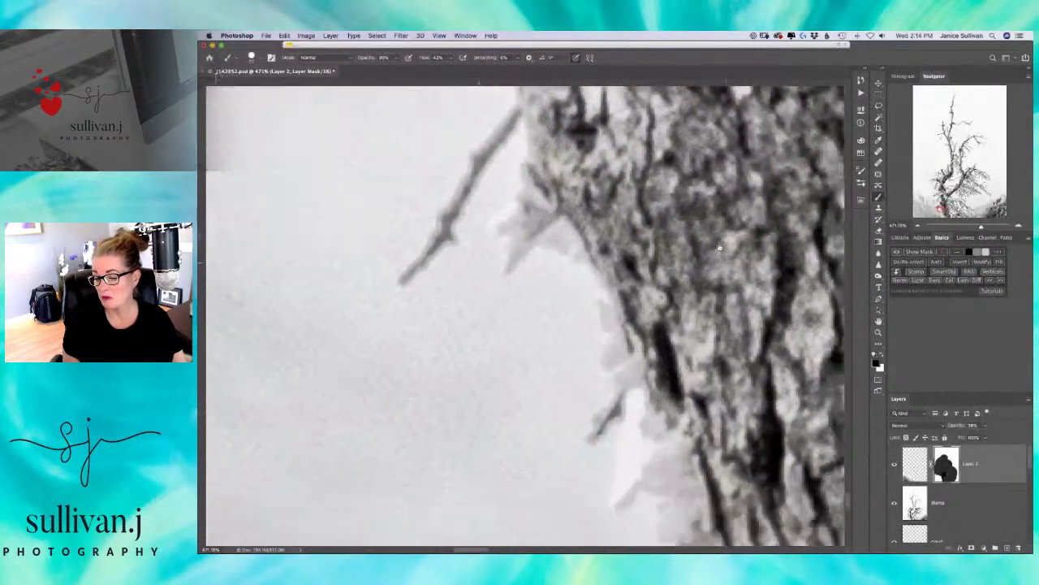
pyautogui.scroll(-10, 715, 459)
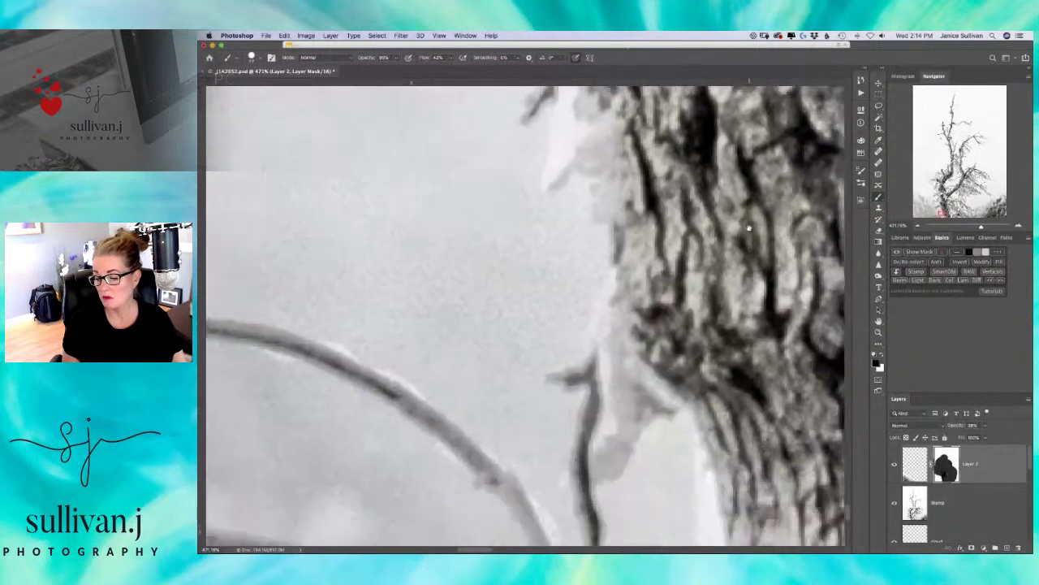
pyautogui.moveTo(656, 276)
pyautogui.mouseDown()
pyautogui.moveTo(639, 267)
pyautogui.moveTo(674, 244)
pyautogui.moveTo(691, 260)
pyautogui.moveTo(706, 251)
pyautogui.moveTo(687, 253)
pyautogui.moveTo(606, 362)
pyautogui.moveTo(656, 275)
pyautogui.moveTo(634, 276)
pyautogui.moveTo(690, 237)
pyautogui.moveTo(696, 260)
pyautogui.moveTo(730, 292)
pyautogui.mouseUp()
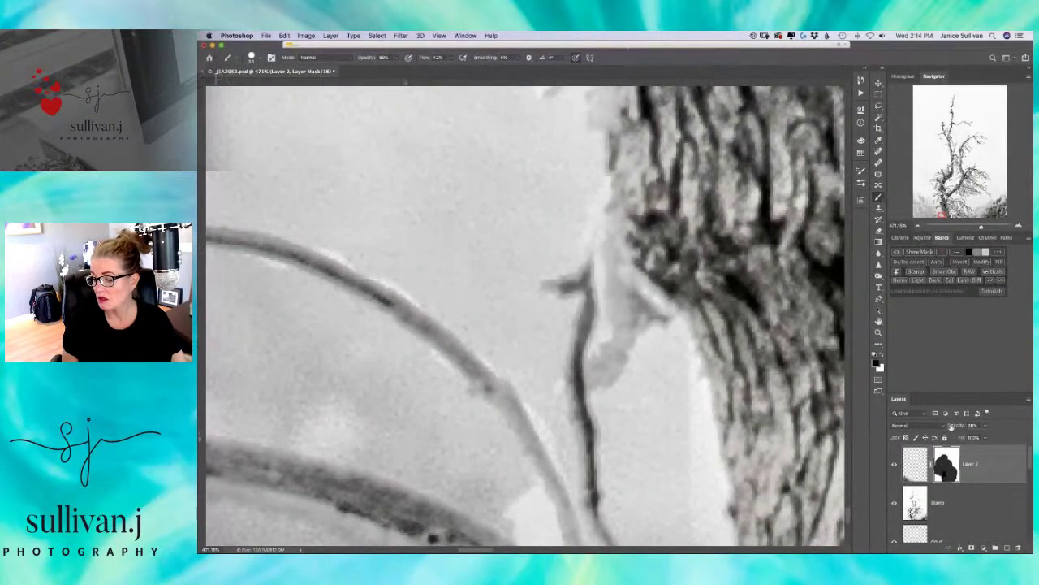
# - Compare the bark and twigs at the trunk's base by switching Layer 2's opacity between full and nearly zero
pyautogui.write('100')
pyautogui.press('Return')
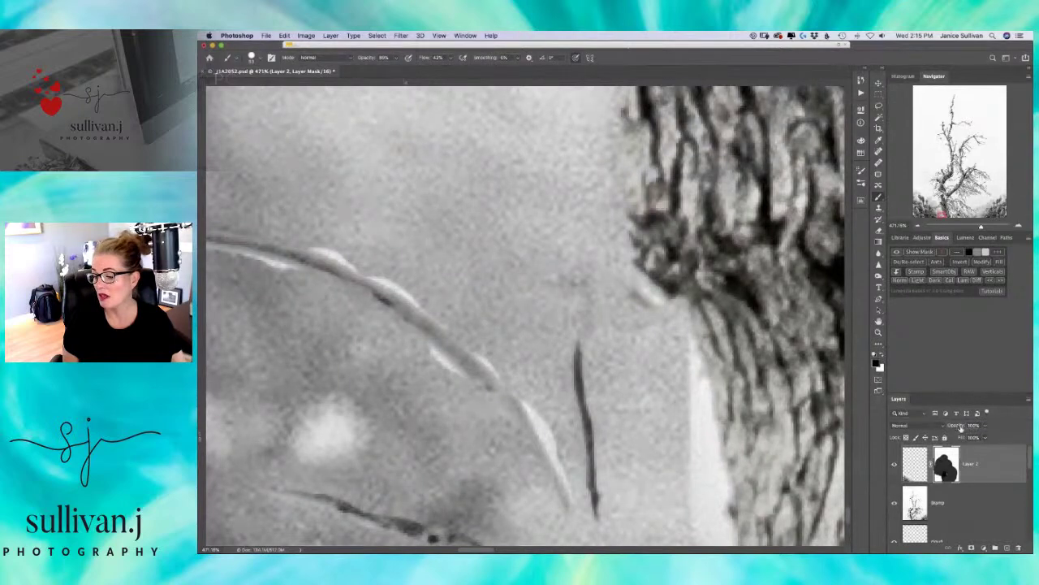
pyautogui.moveTo(938, 425)
pyautogui.mouseDown()
pyautogui.moveTo(947, 427)
pyautogui.moveTo(936, 432)
pyautogui.mouseUp()
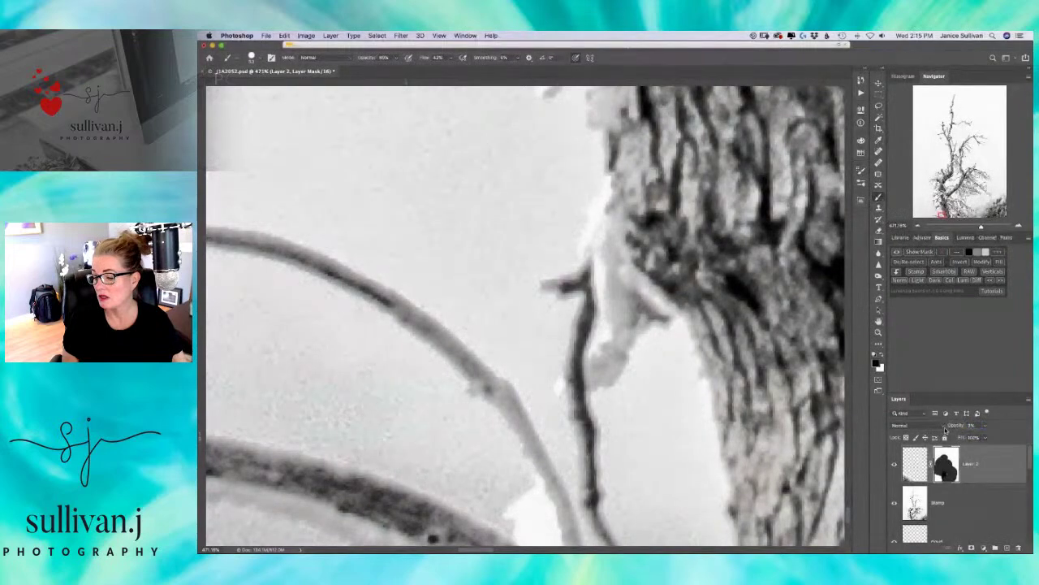
pyautogui.click(946, 426)
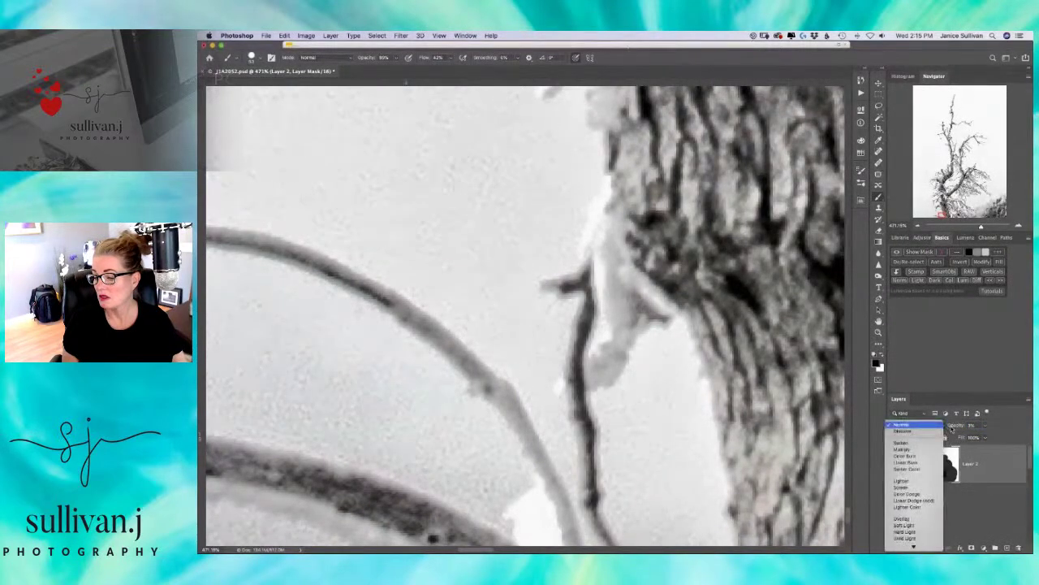
pyautogui.click(951, 428)
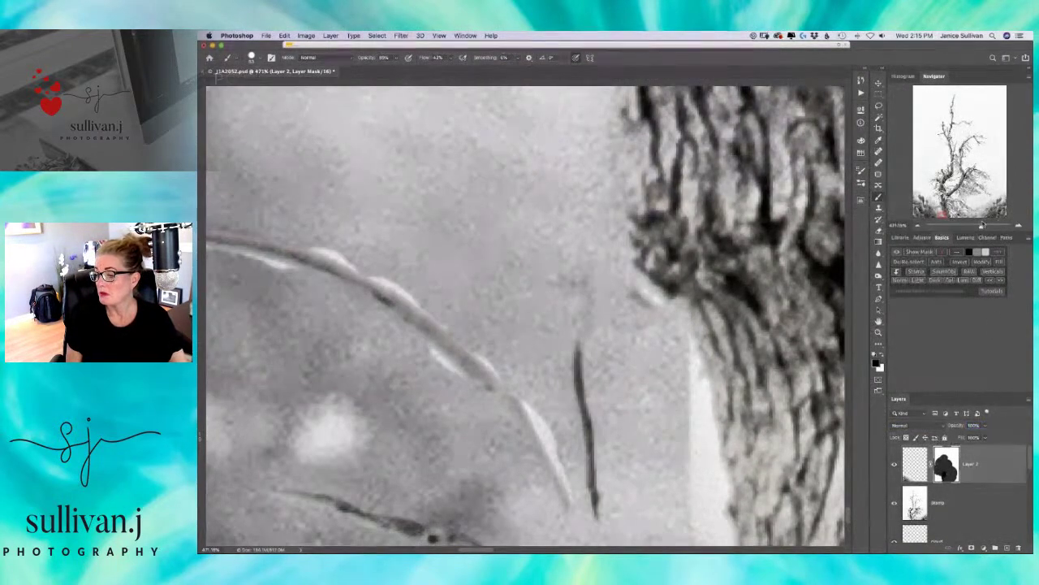
pyautogui.moveTo(982, 228)
pyautogui.mouseDown()
pyautogui.moveTo(968, 229)
pyautogui.moveTo(981, 223)
pyautogui.mouseUp()
pyautogui.moveTo(654, 445)
pyautogui.mouseDown()
pyautogui.moveTo(701, 393)
pyautogui.moveTo(655, 397)
pyautogui.moveTo(635, 412)
pyautogui.moveTo(659, 426)
pyautogui.moveTo(646, 430)
pyautogui.moveTo(681, 376)
pyautogui.moveTo(653, 331)
pyautogui.moveTo(669, 354)
pyautogui.moveTo(665, 433)
pyautogui.moveTo(640, 423)
pyautogui.moveTo(720, 415)
pyautogui.moveTo(666, 381)
pyautogui.mouseUp()
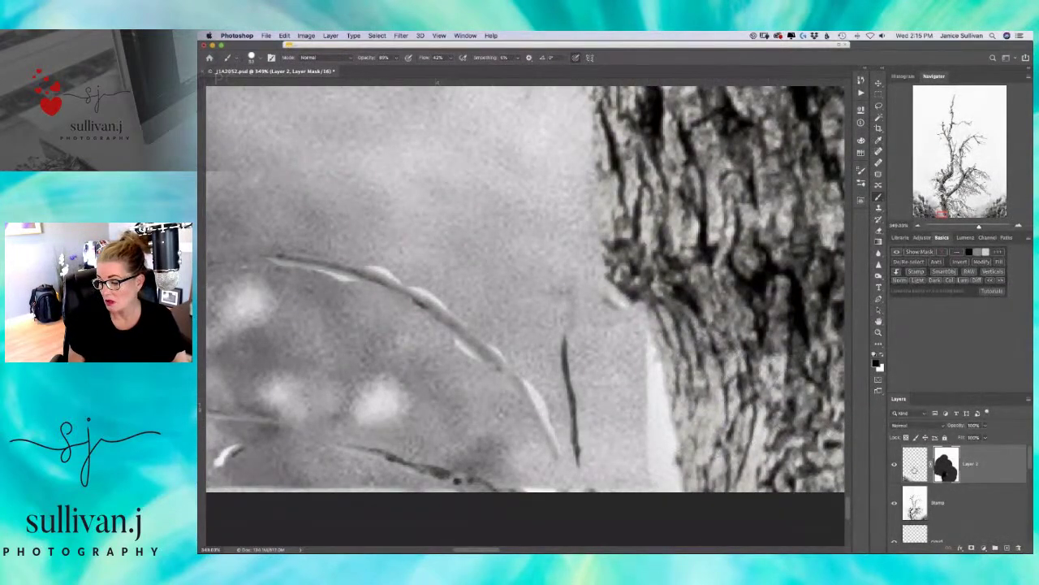
pyautogui.write('50')
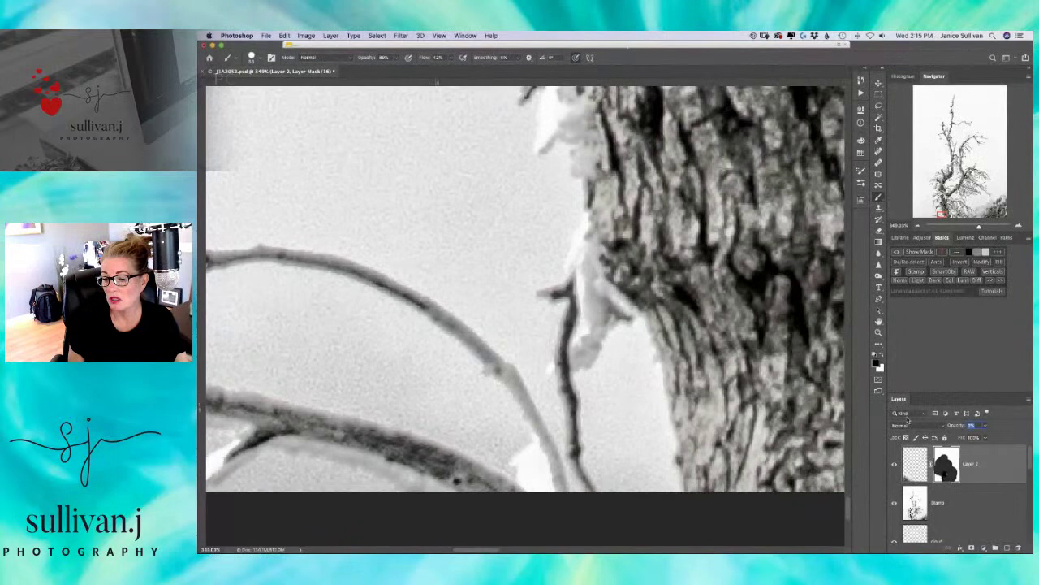
pyautogui.write('100')
pyautogui.press('Return')
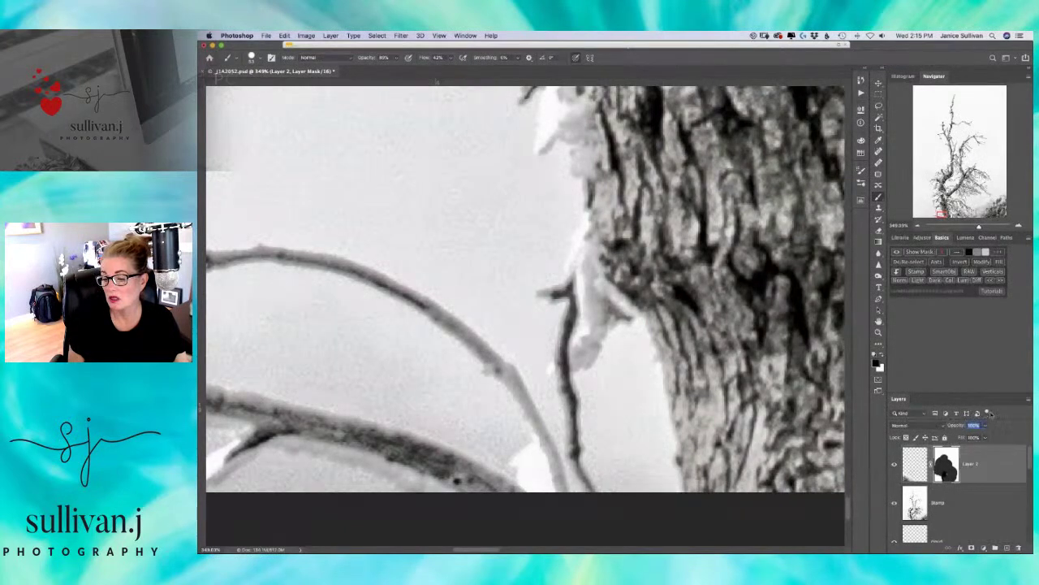
pyautogui.write('93')
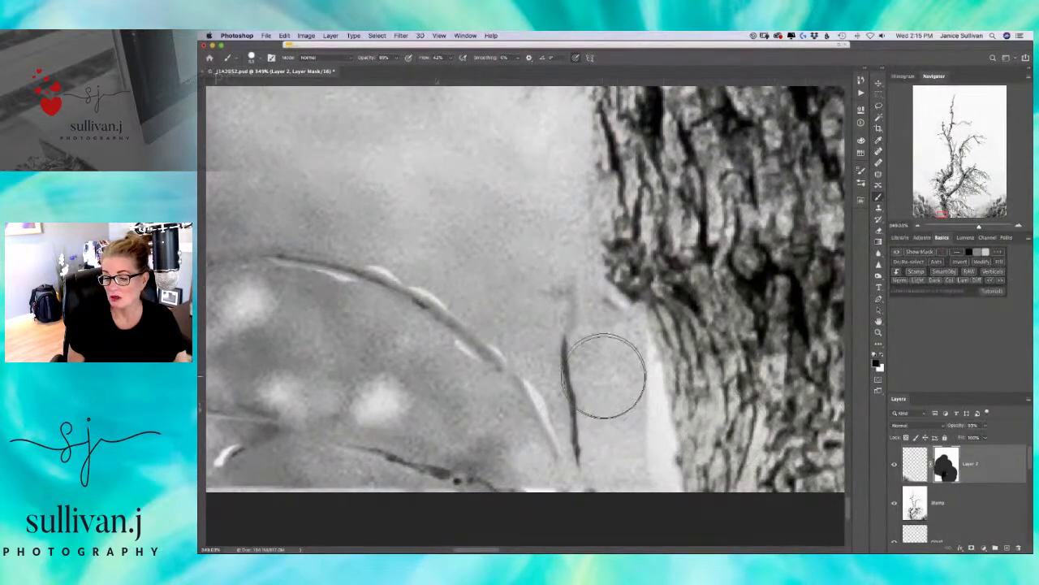
# - Set Layer 2's opacity to 98% and paint white on its mask over the short dark twig beside the trunk's base
pyautogui.moveTo(964, 425); pyautogui.dragTo(929, 404)
pyautogui.moveTo(573, 365); pyautogui.dragTo(578, 360)
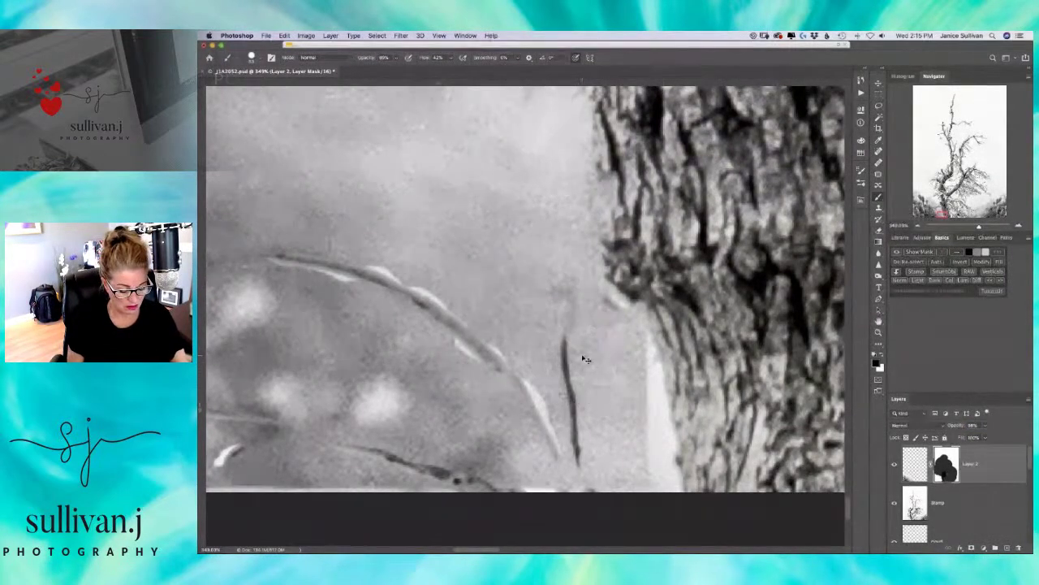
pyautogui.moveTo(591, 360)
pyautogui.mouseDown()
pyautogui.moveTo(568, 344)
pyautogui.moveTo(585, 458)
pyautogui.moveTo(575, 298)
pyautogui.moveTo(559, 301)
pyautogui.moveTo(612, 311)
pyautogui.moveTo(602, 309)
pyautogui.moveTo(622, 374)
pyautogui.moveTo(595, 324)
pyautogui.moveTo(619, 311)
pyautogui.moveTo(625, 282)
pyautogui.moveTo(609, 309)
pyautogui.moveTo(635, 335)
pyautogui.mouseUp()
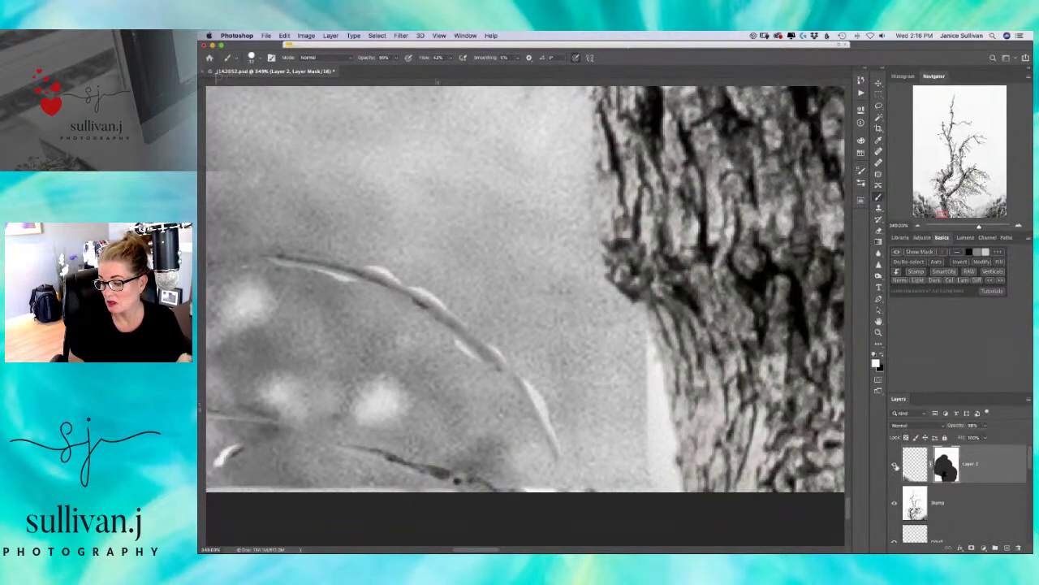
# - Compare the lower half of the picture with Layer 2 hidden and shown
pyautogui.click(894, 467)
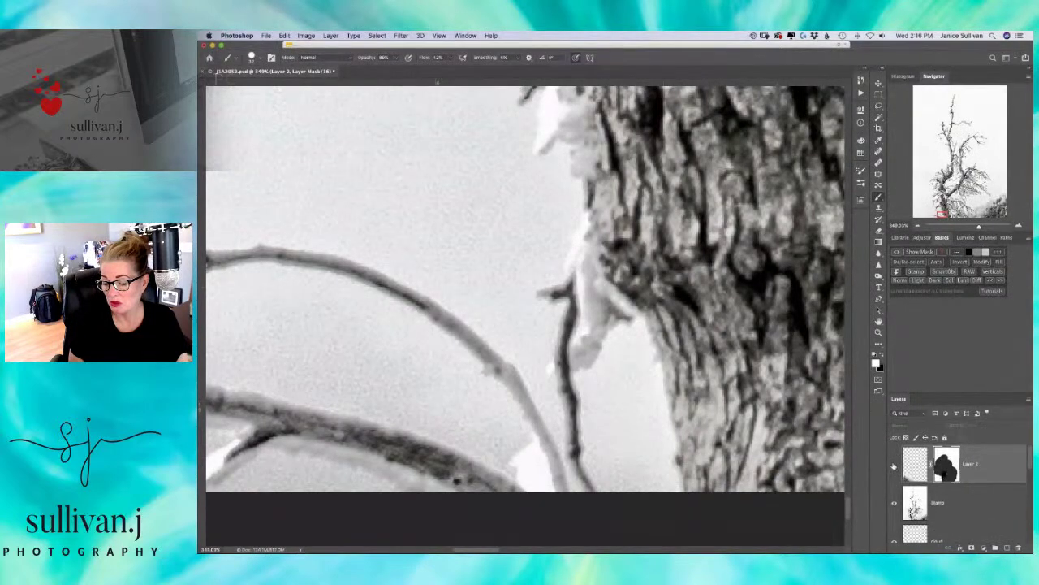
pyautogui.moveTo(978, 225)
pyautogui.mouseDown()
pyautogui.moveTo(942, 227)
pyautogui.moveTo(962, 228)
pyautogui.mouseUp()
pyautogui.scroll(-5, 615, 135)
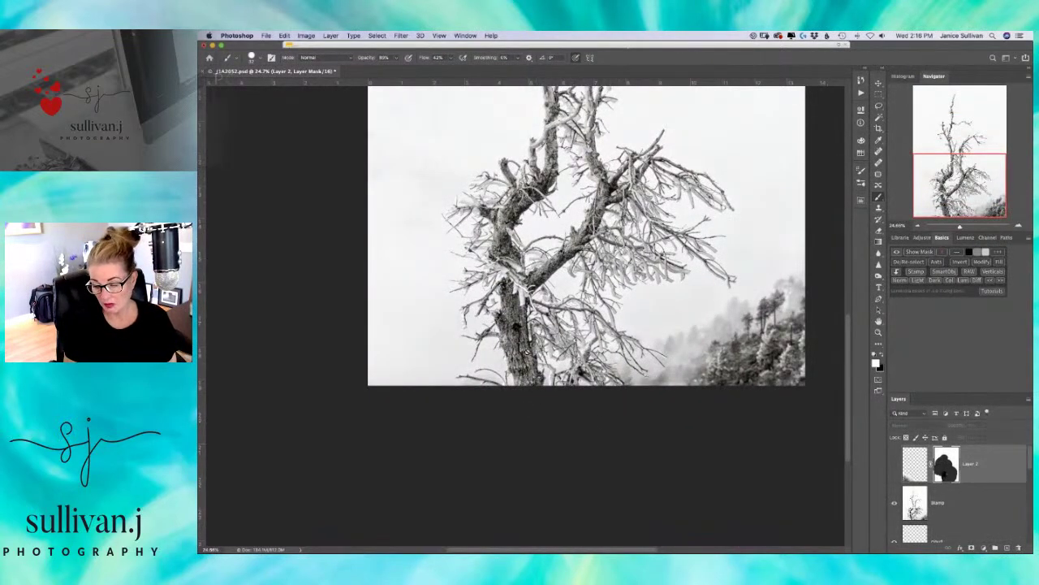
pyautogui.click(894, 465)
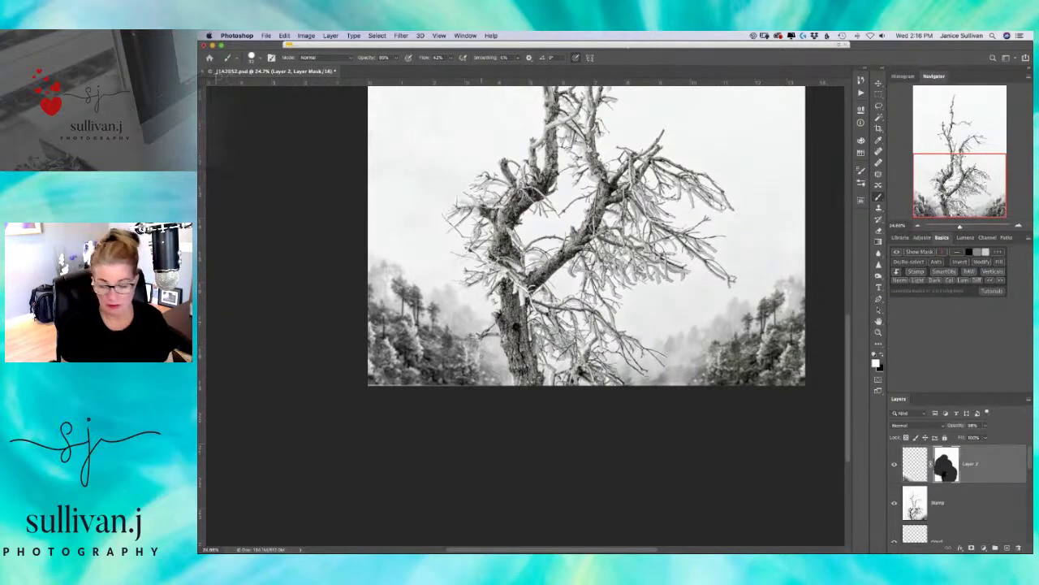
# - Touch up Layer 2's mask with black beside the lower trunk and save the document
pyautogui.moveTo(490, 351); pyautogui.dragTo(508, 349)
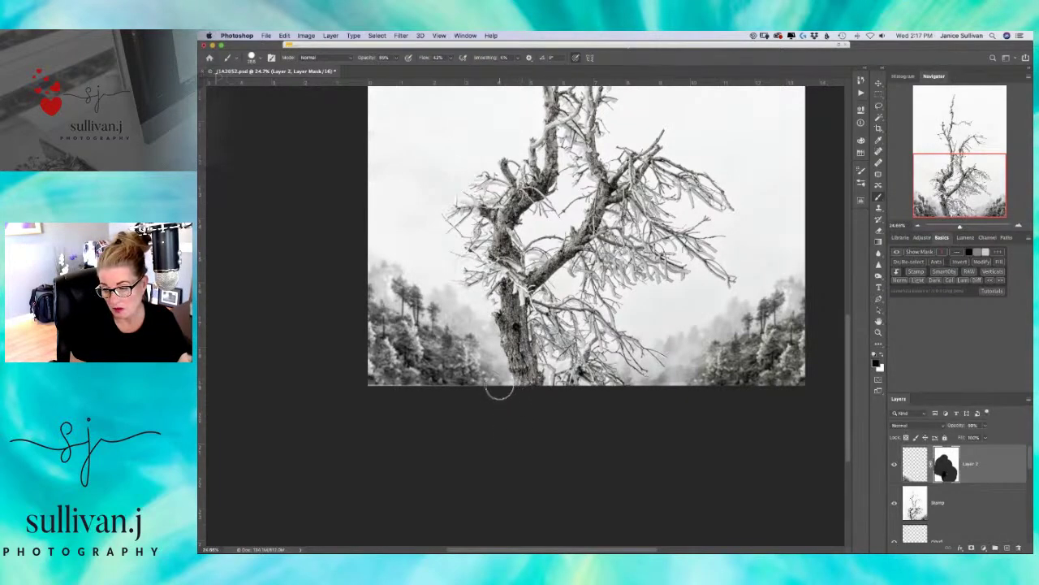
pyautogui.press('x')
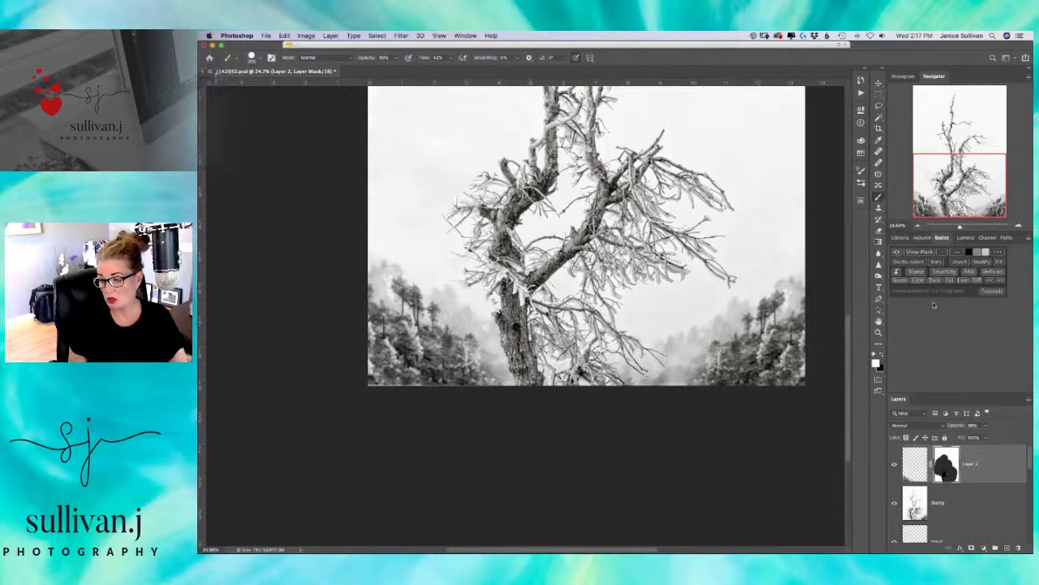
pyautogui.moveTo(960, 226); pyautogui.dragTo(957, 226)
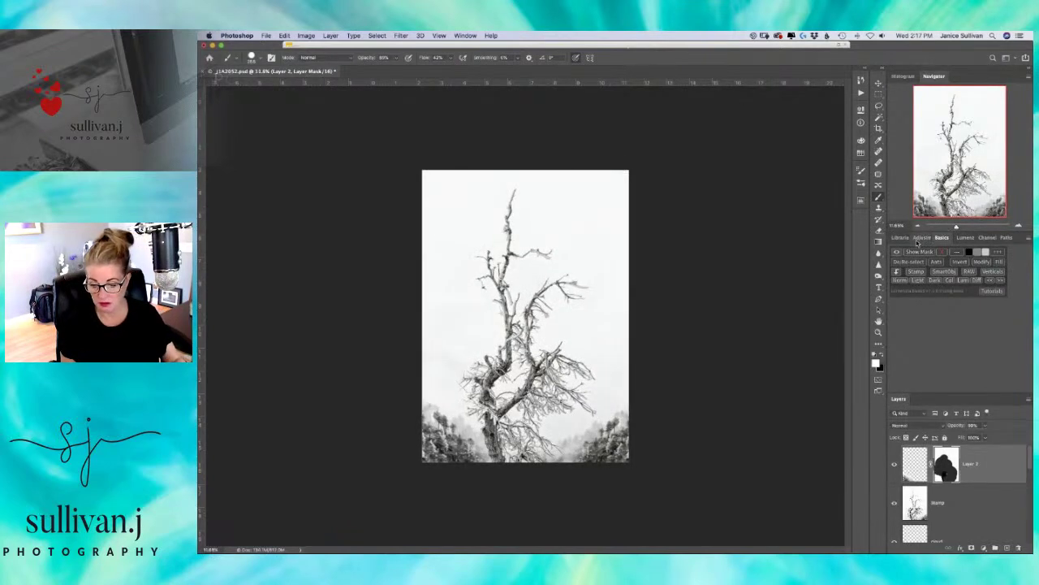
pyautogui.press('super+s')
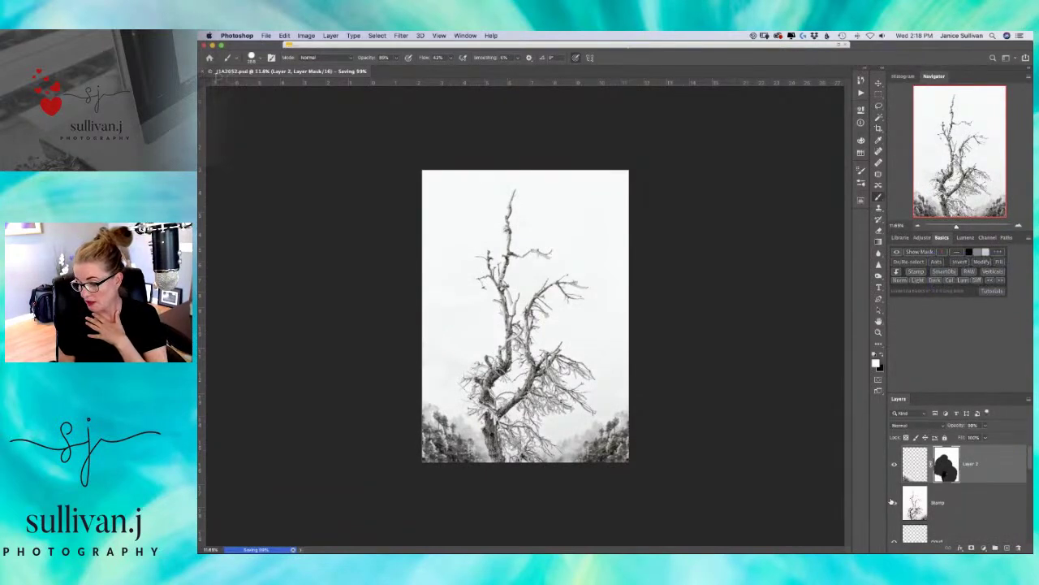
# - Compare the whole image with the black-and-white Stamp layer hidden and shown
pyautogui.click(895, 506)
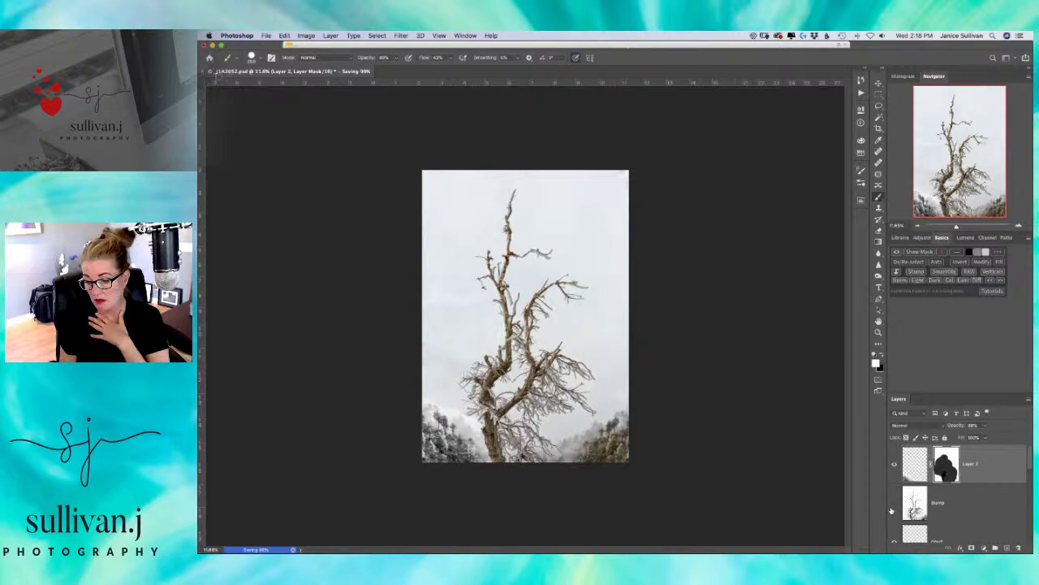
pyautogui.click(895, 507)
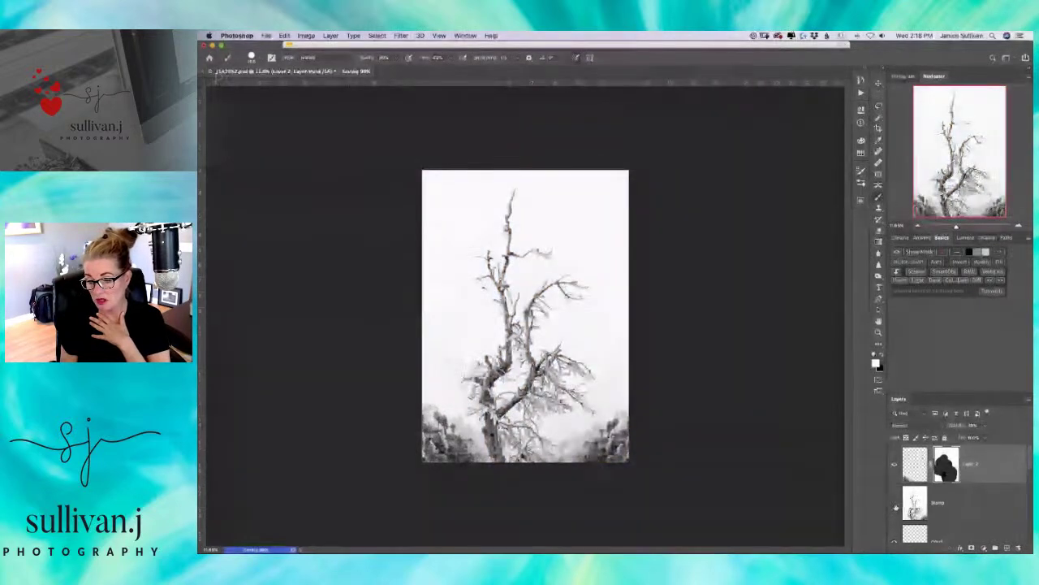
pyautogui.click(897, 508)
pyautogui.click(895, 507)
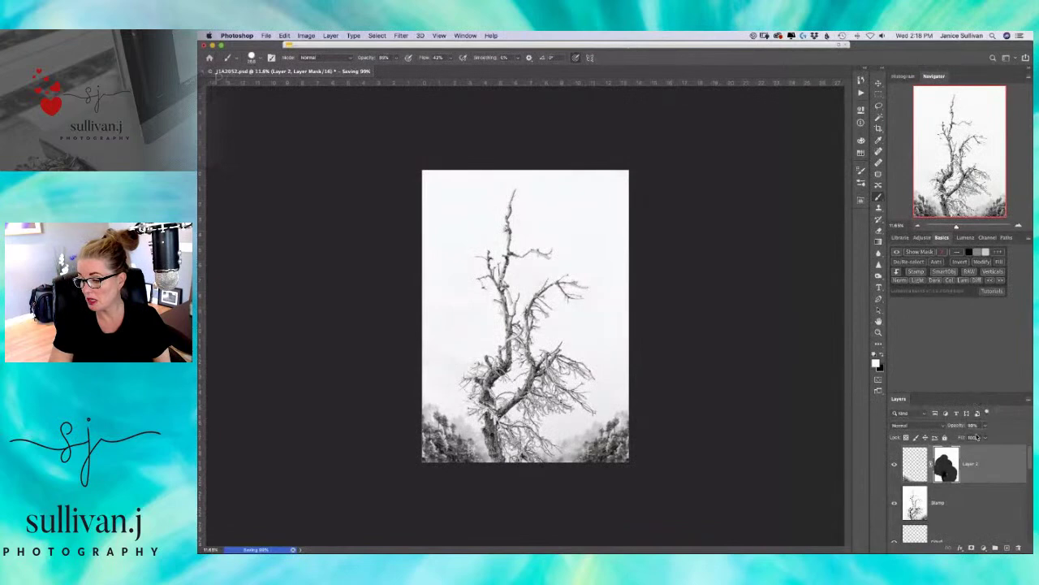
# - View the original Layer 0 on its own, and turn the crop, Layer 1 and Brightness/Contrast 1 layers back on above it
pyautogui.scroll(-3, 968, 485)
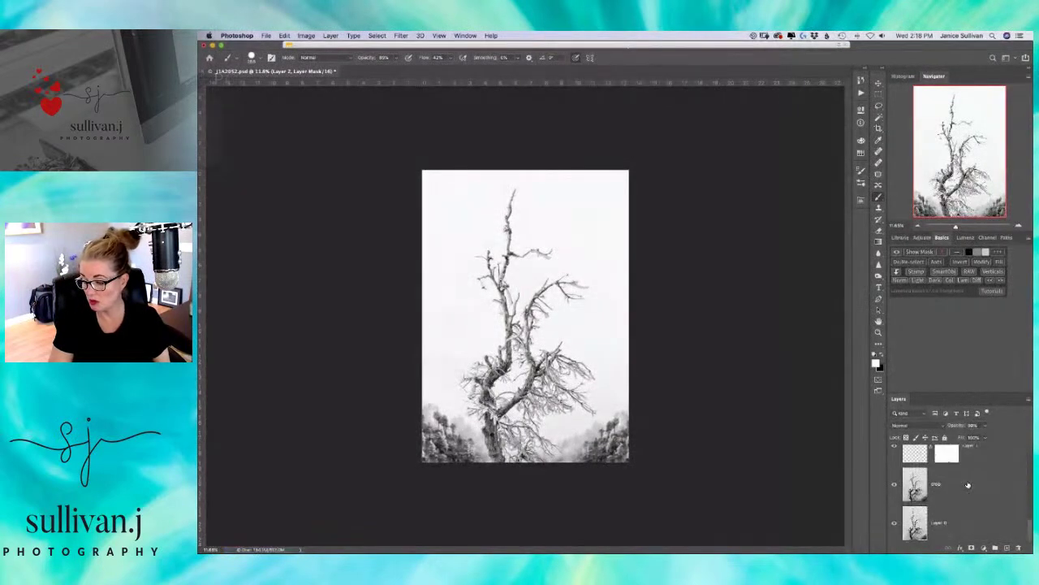
pyautogui.click(895, 528)
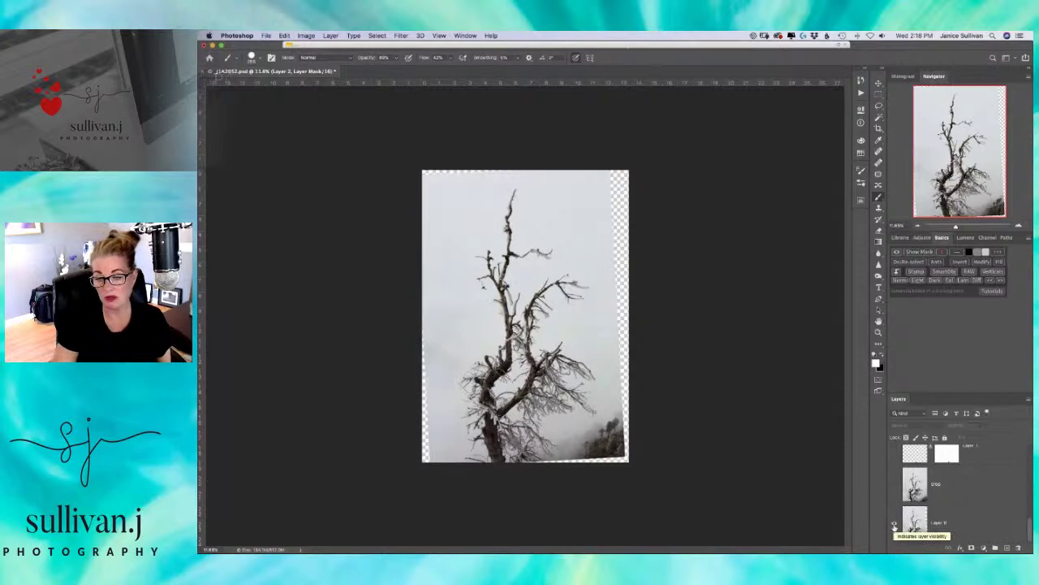
pyautogui.click(895, 486)
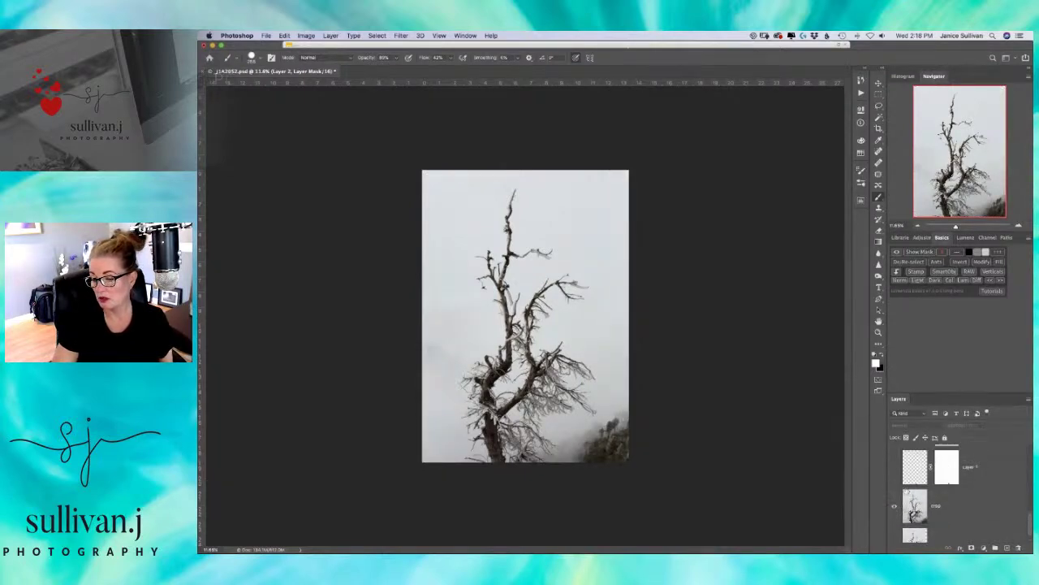
pyautogui.scroll(1, 906, 492)
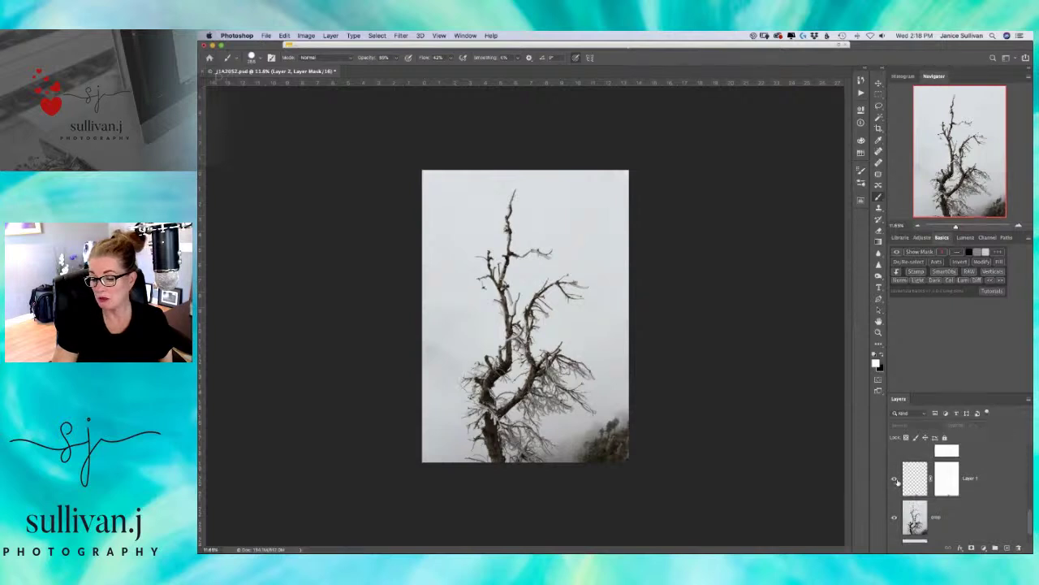
pyautogui.scroll(4, 904, 481)
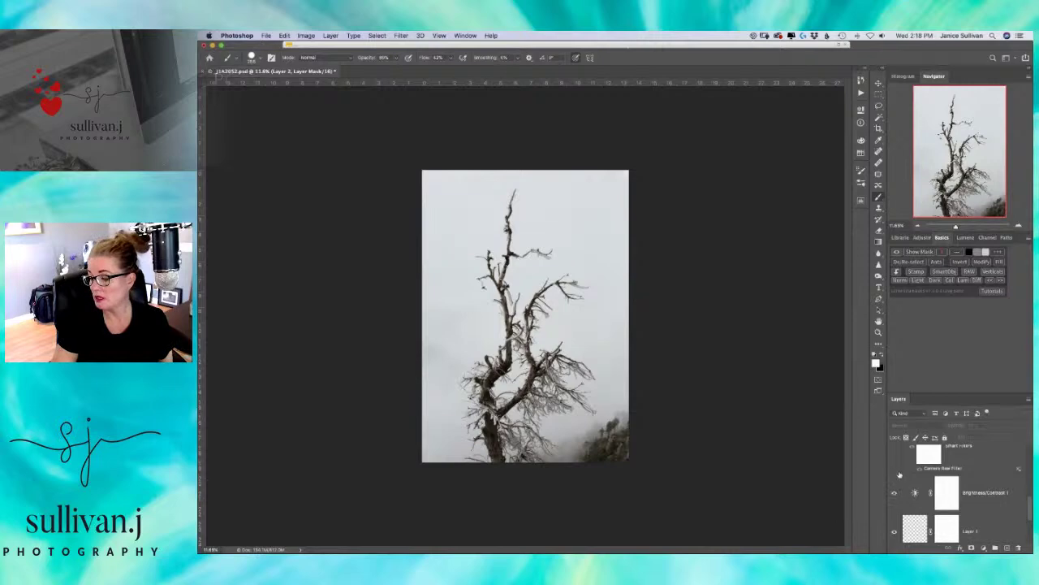
# - Show the lower Stamp layer with its Camera Raw filter and the Color Efex Pro 4 layer above it again
pyautogui.scroll(2, 900, 466)
pyautogui.click(898, 485)
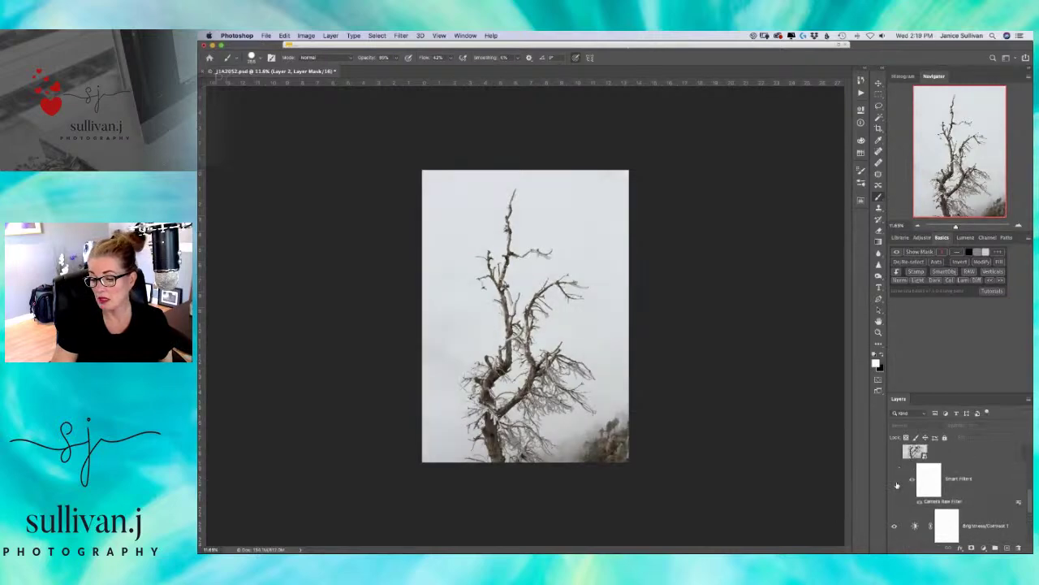
pyautogui.scroll(2, 898, 484)
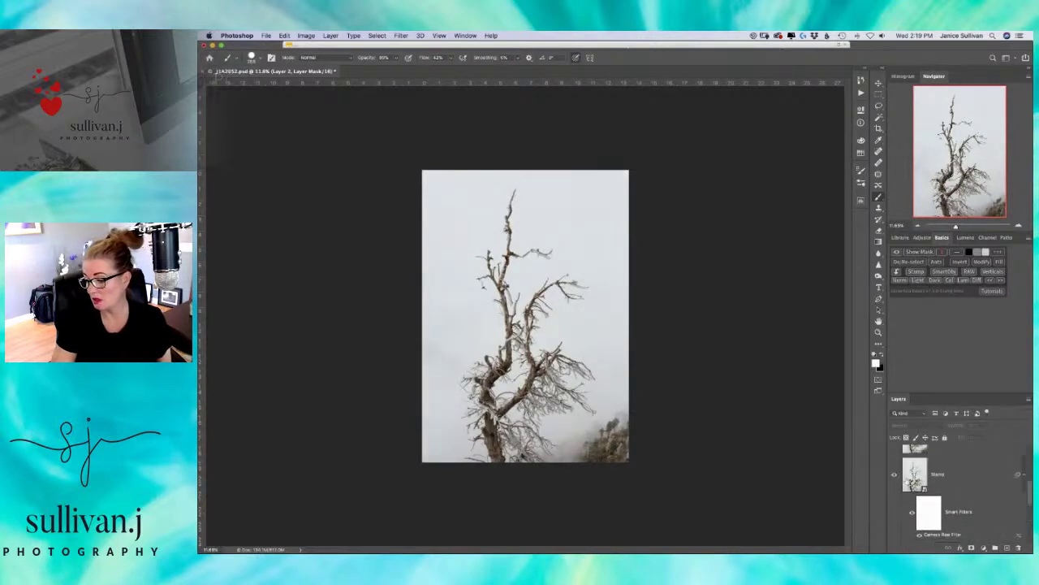
pyautogui.scroll(3, 894, 479)
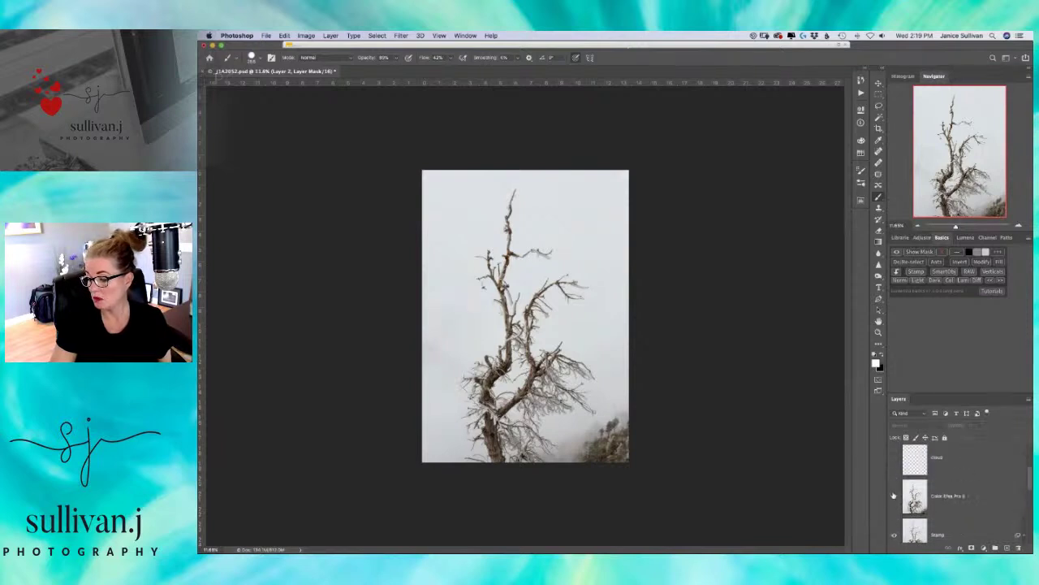
pyautogui.click(894, 497)
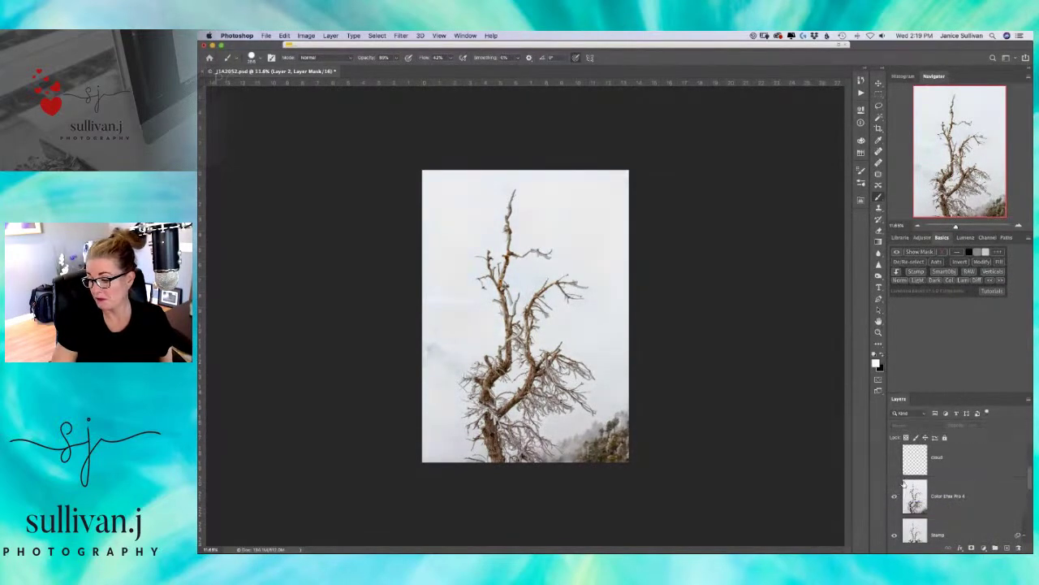
# - Turn the remaining upper layers back on in order: the retouching layer, the black-and-white Stamp layer and the masked Layer 2
pyautogui.scroll(1, 903, 483)
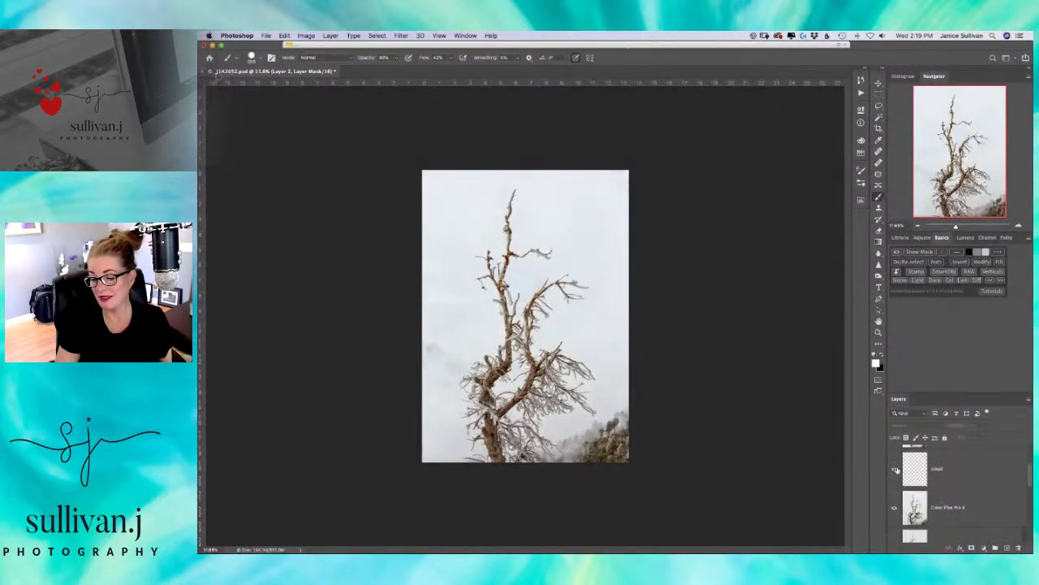
pyautogui.scroll(4, 901, 479)
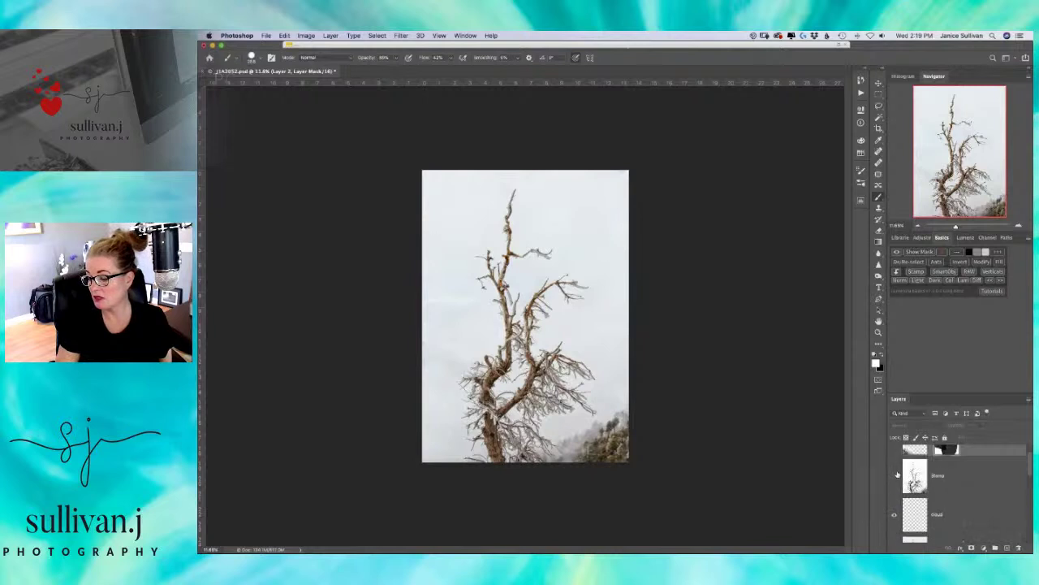
pyautogui.click(896, 476)
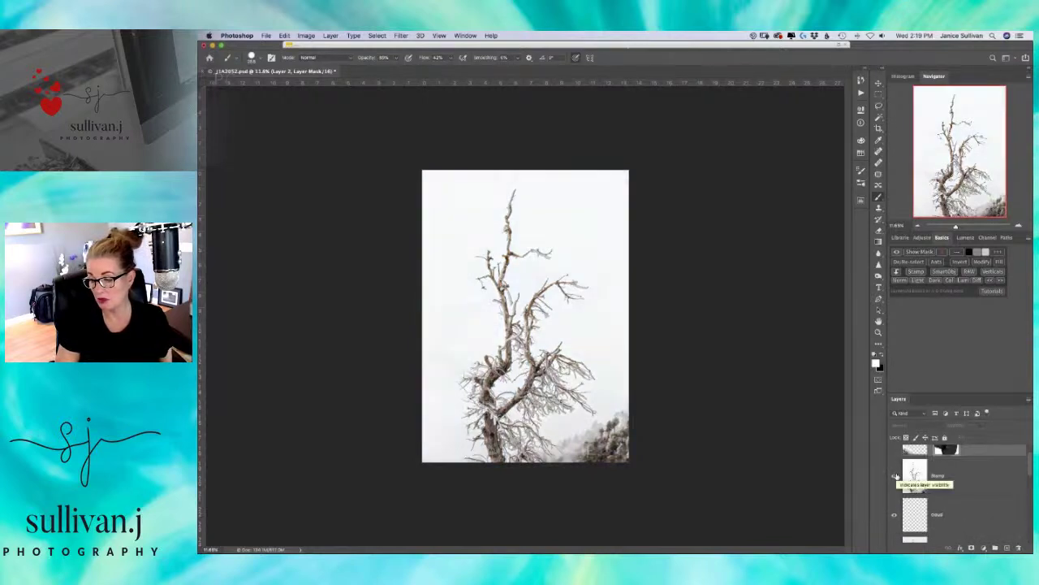
pyautogui.scroll(2, 896, 478)
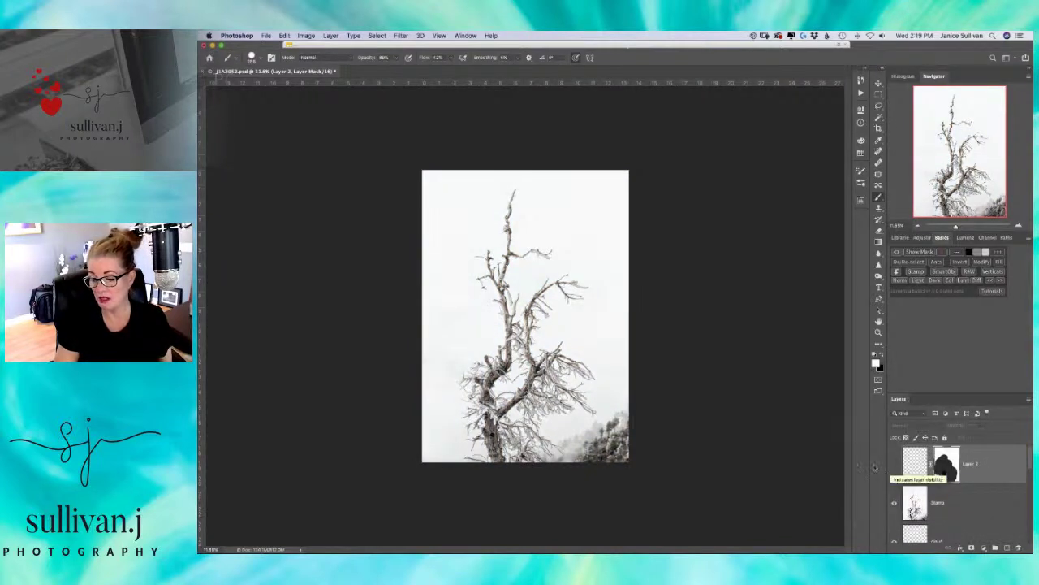
pyautogui.click(896, 467)
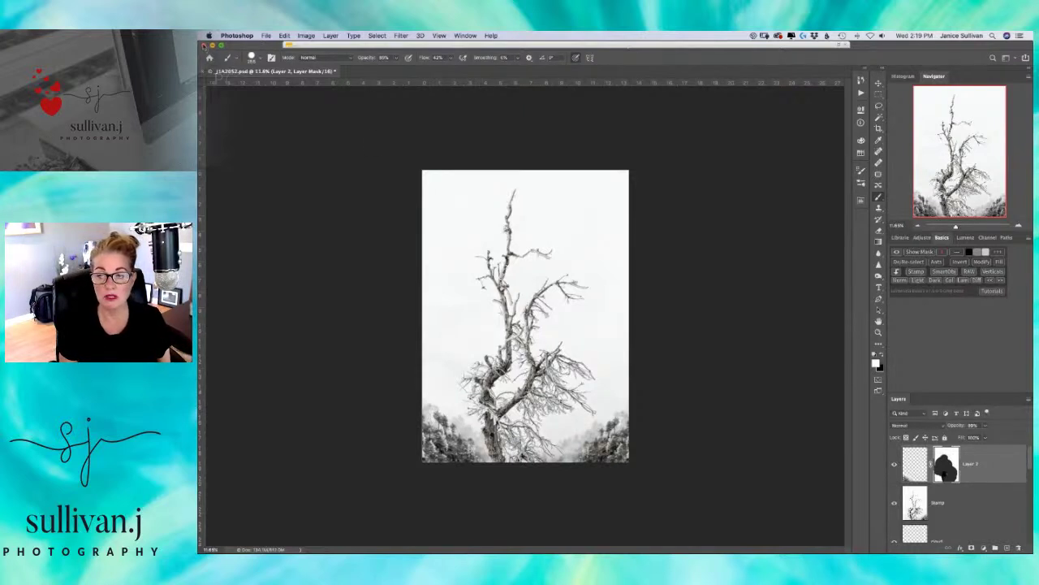
# - Close the tree document and save its changes
pyautogui.click(205, 46)
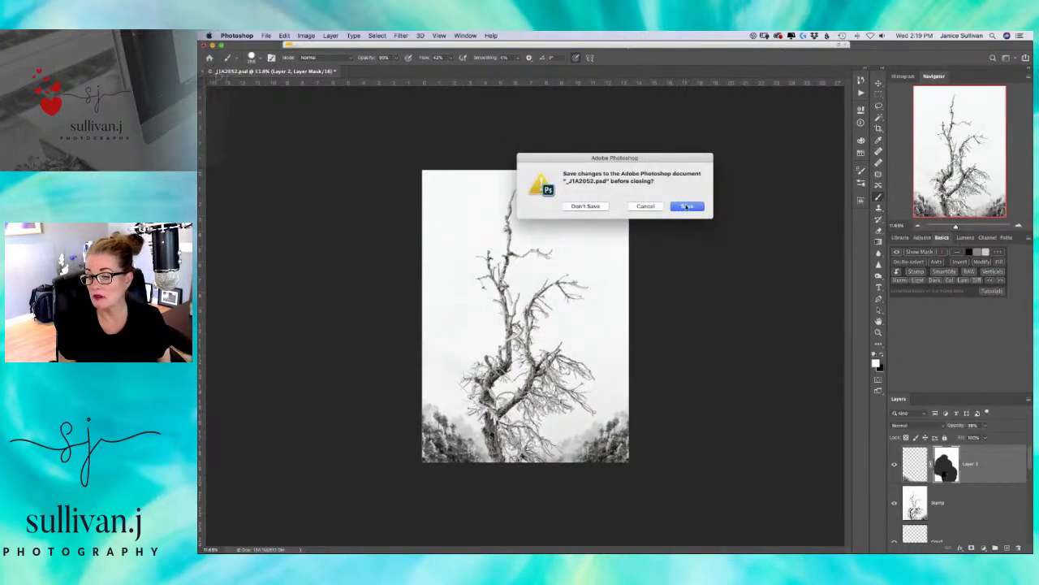
pyautogui.click(686, 206)
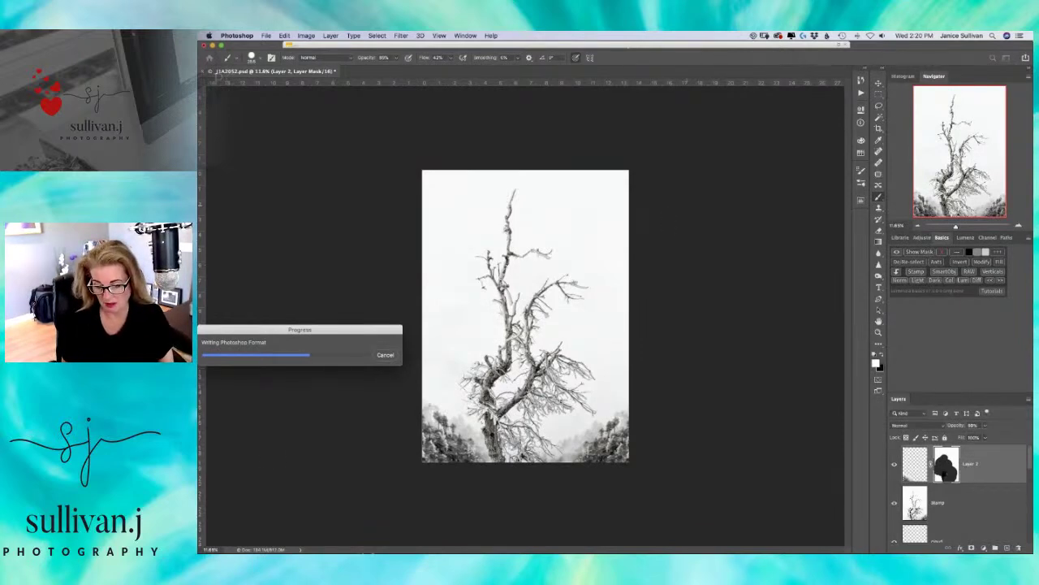
# - Switch to Lightroom Classic and show the Quick Collection as a thumbnail grid in the Library, with the catalog and folders visible
pyautogui.moveTo(354, 536)
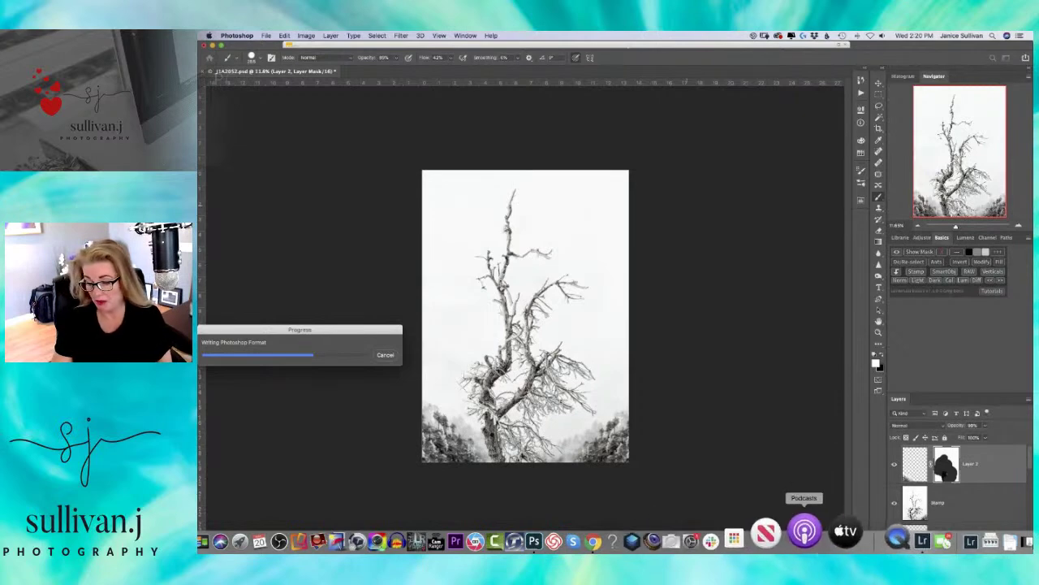
pyautogui.click(879, 546)
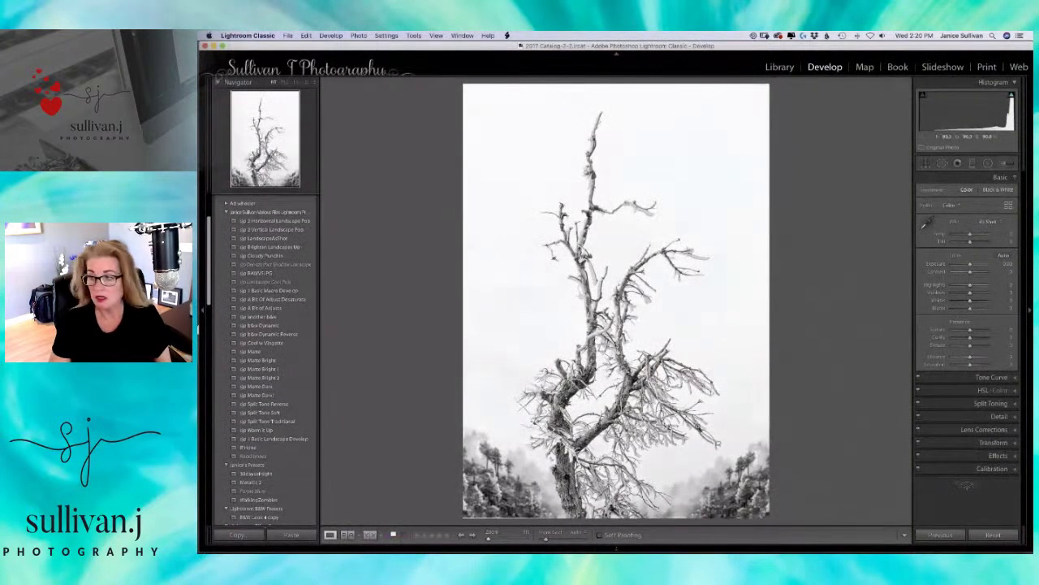
pyautogui.click(784, 69)
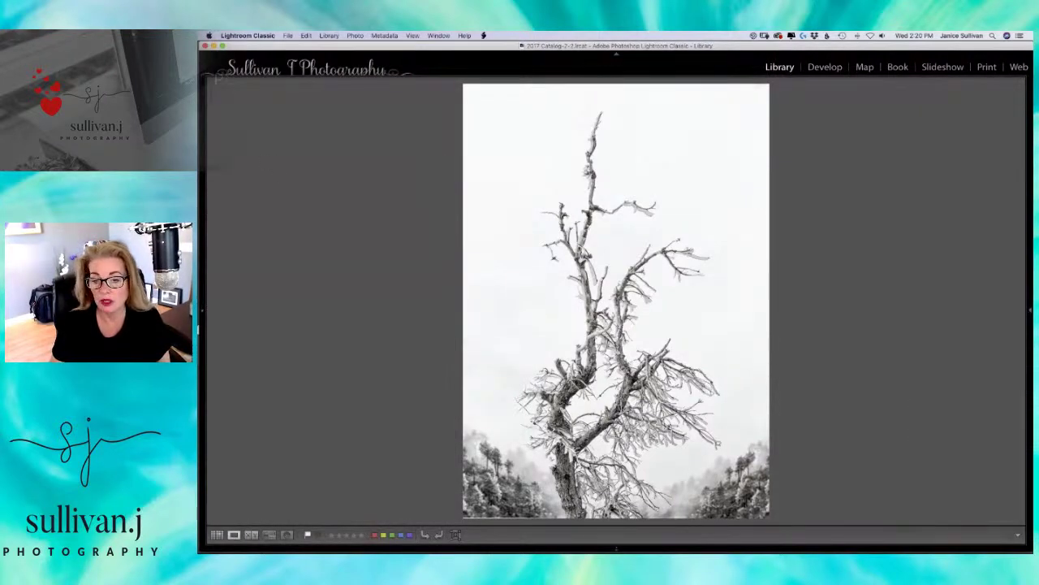
pyautogui.click(203, 314)
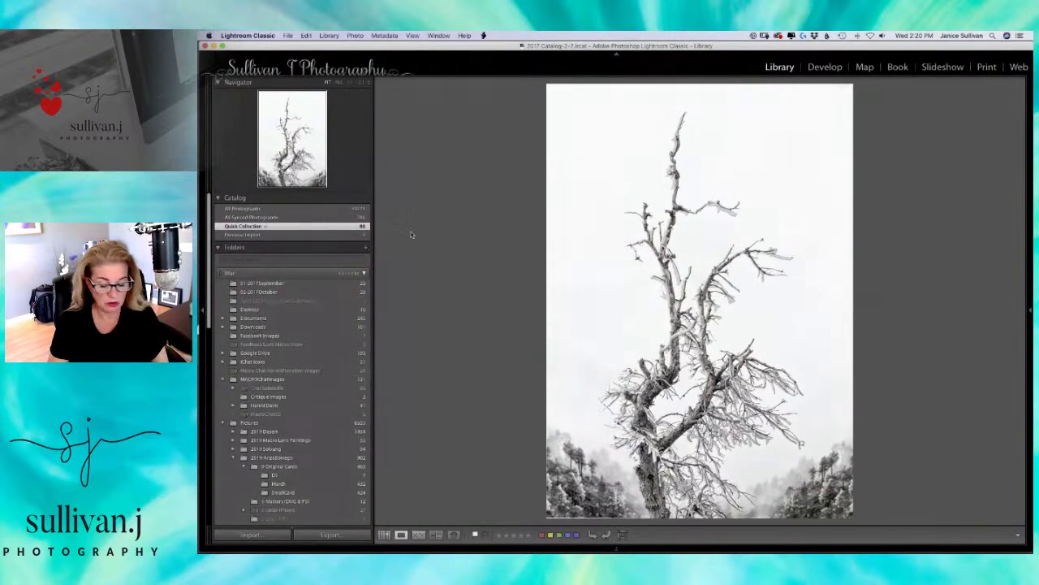
pyautogui.click(642, 242)
pyautogui.press('g')
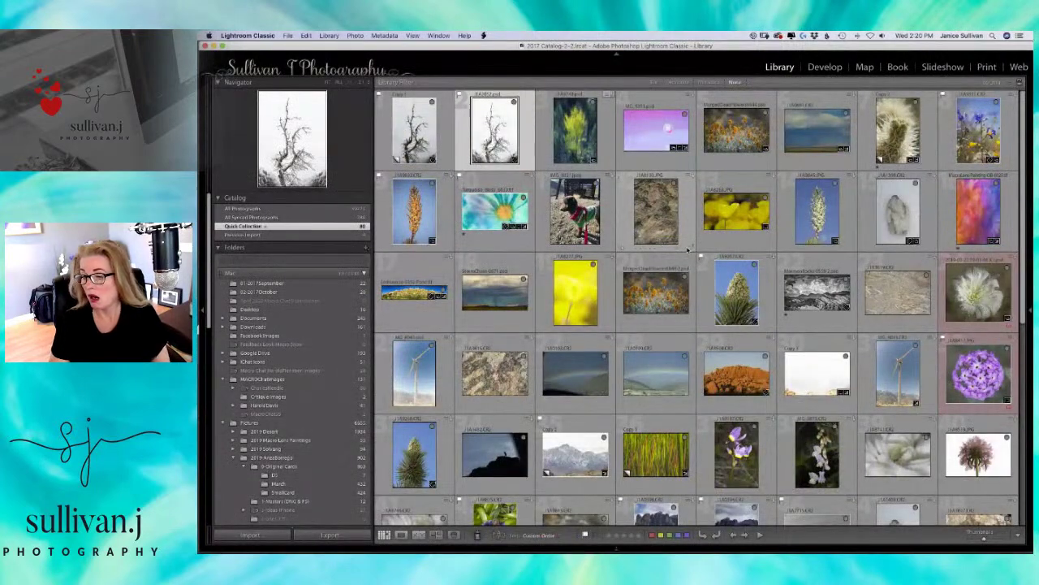
# - Compare the two golden dead-flower versions at full size and remove the first-row version from the Quick Collection
pyautogui.doubleClick(663, 288)
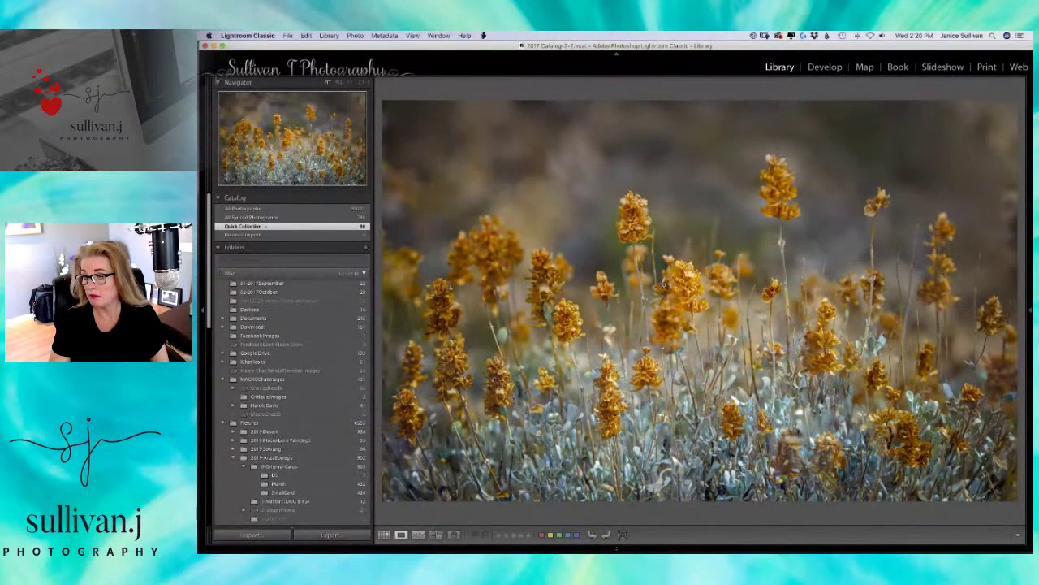
pyautogui.doubleClick(664, 286)
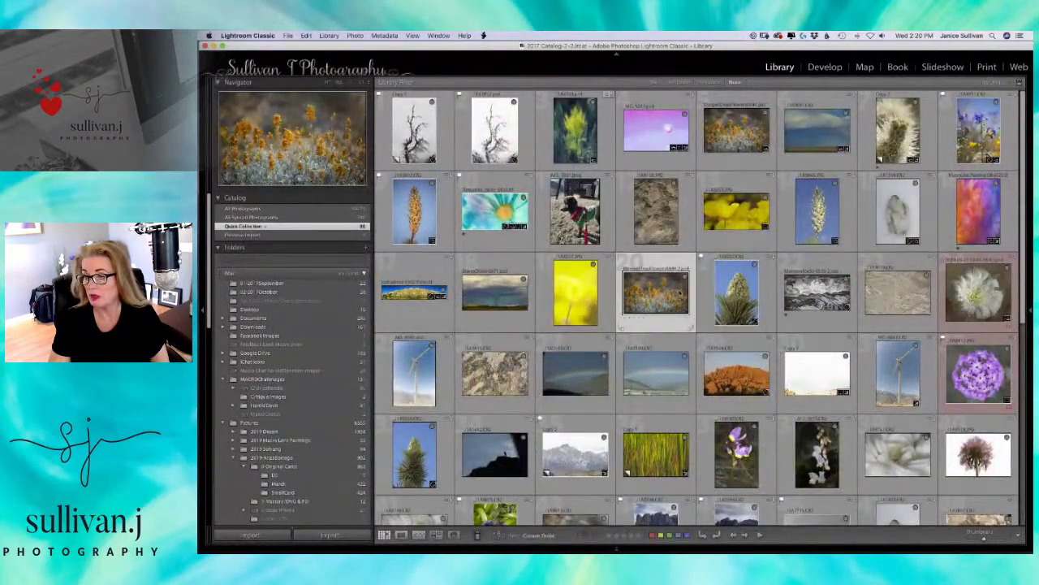
pyautogui.doubleClick(745, 120)
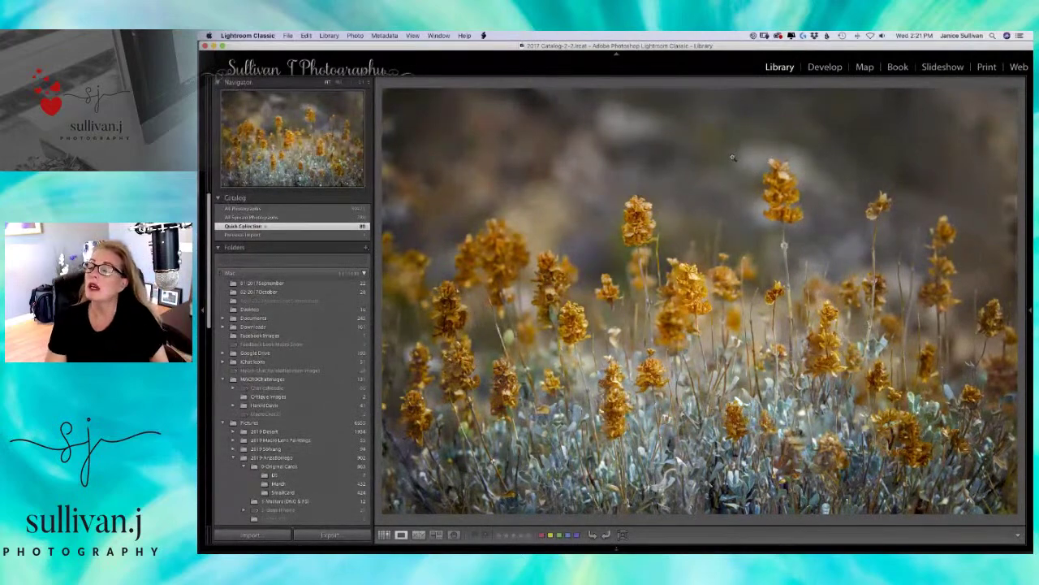
pyautogui.press('Right')
pyautogui.press('g')
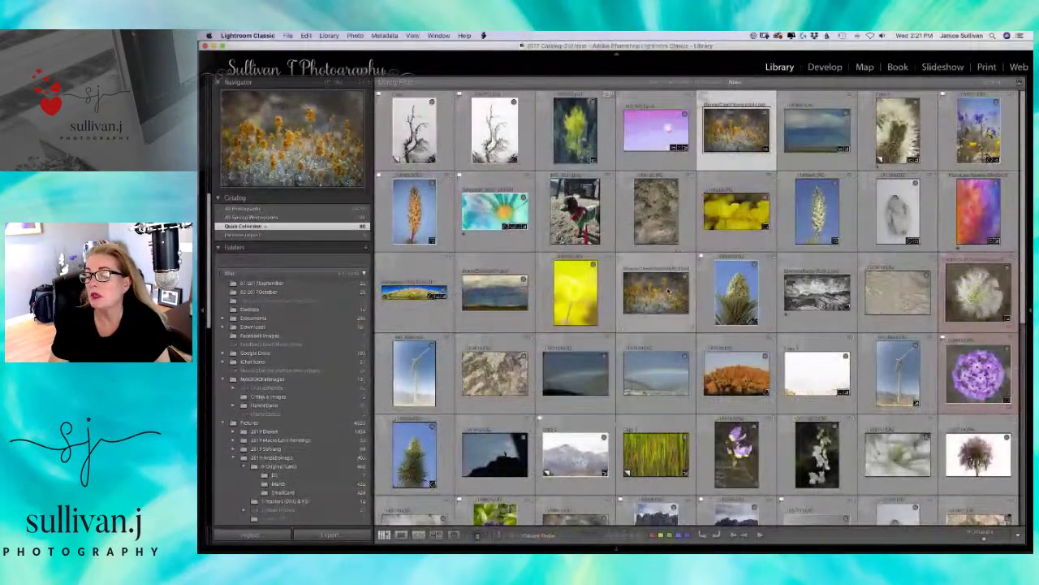
pyautogui.doubleClick(666, 292)
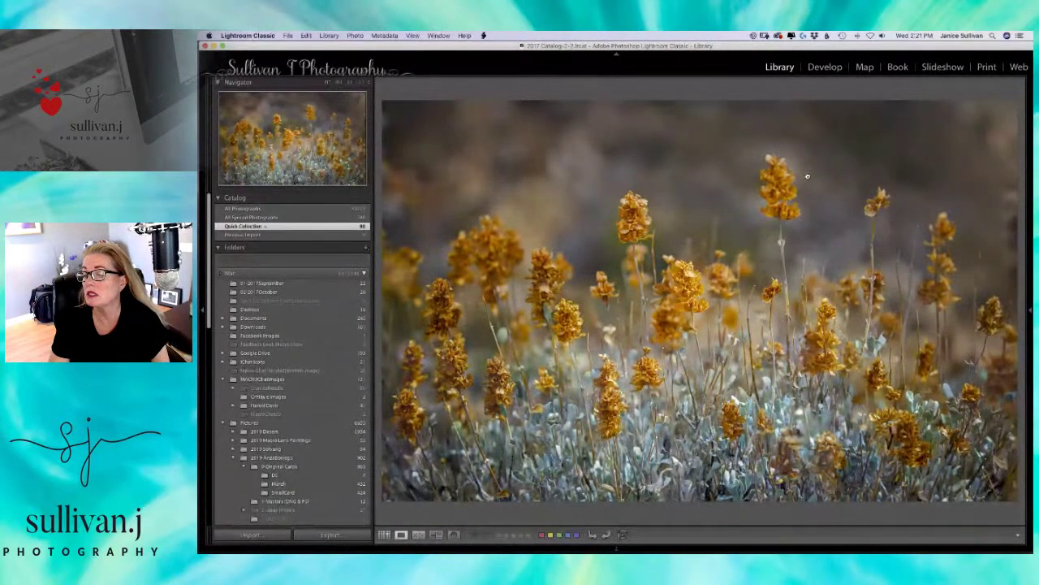
pyautogui.press('g')
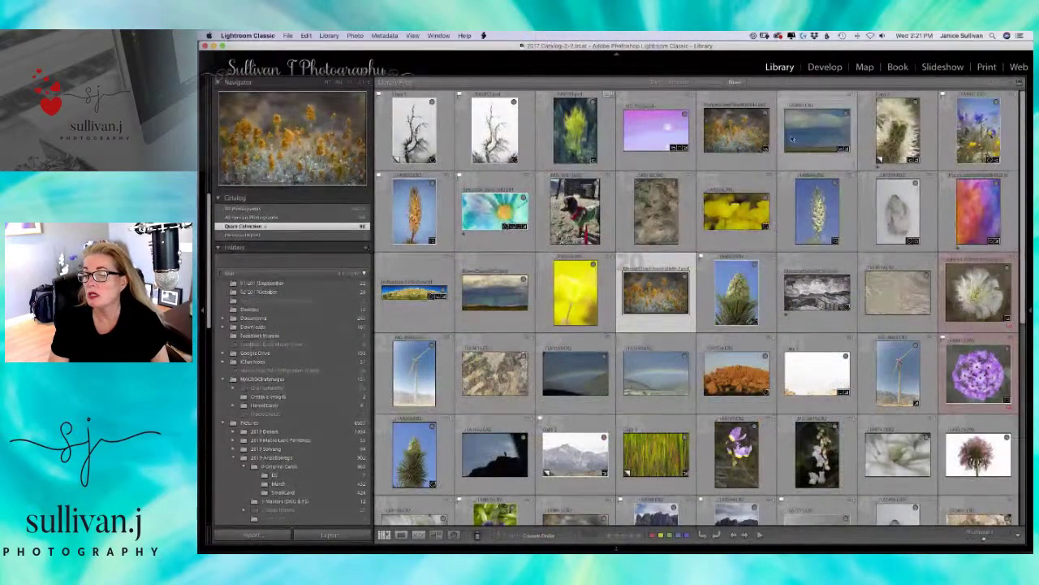
pyautogui.click(766, 113)
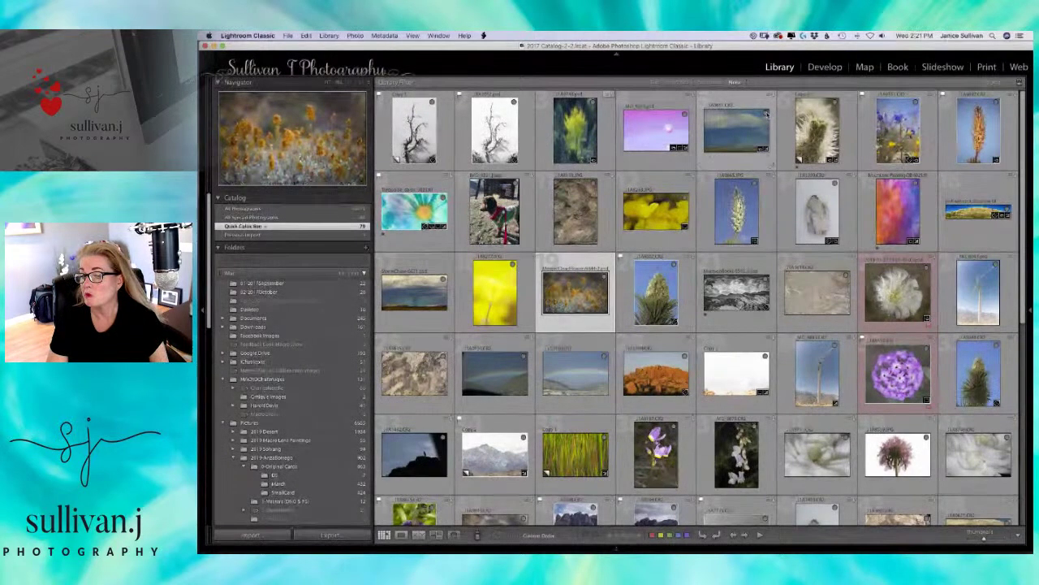
# - Open the remaining dead-flower photo in Adobe Photoshop 2020 with the Edit Original option
pyautogui.scroll(-1, 696, 195)
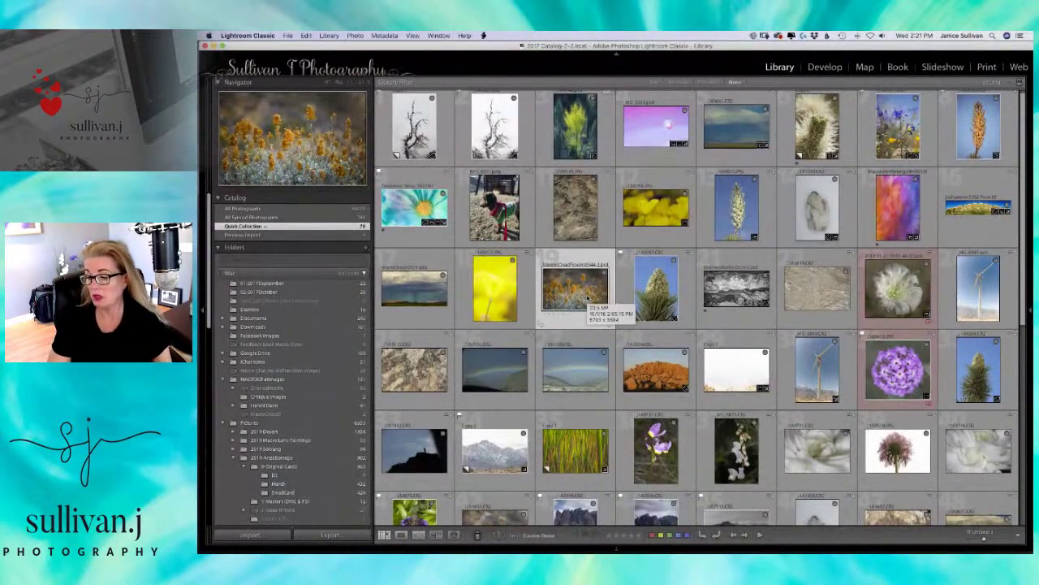
pyautogui.doubleClick(588, 299)
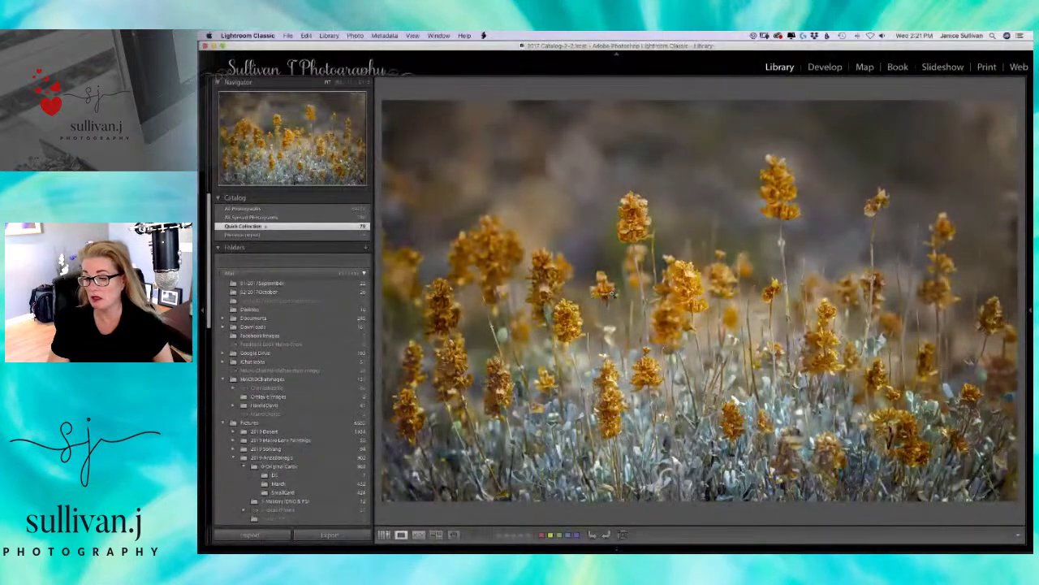
pyautogui.rightClick(612, 294)
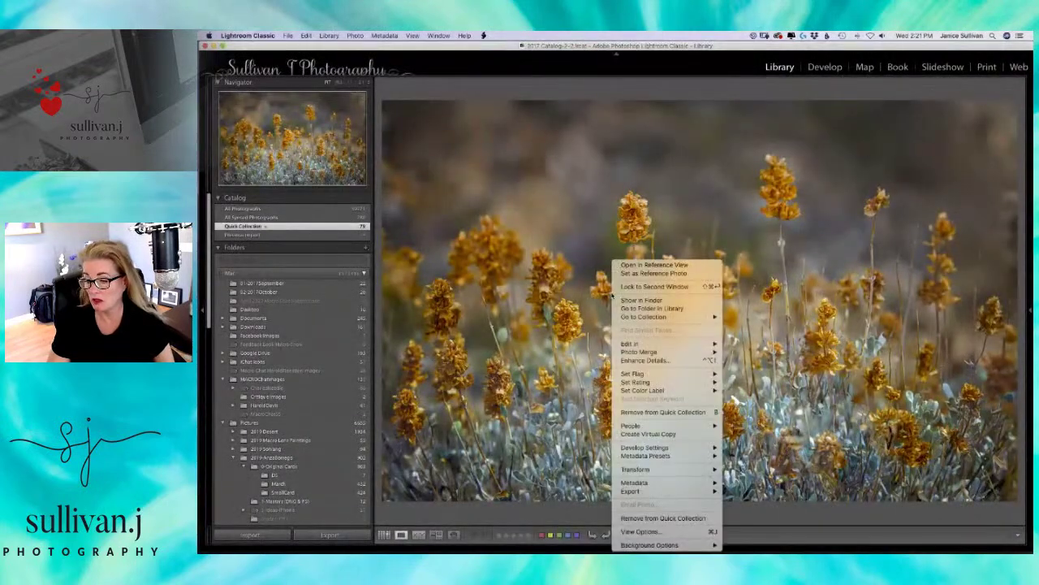
pyautogui.moveTo(637, 345)
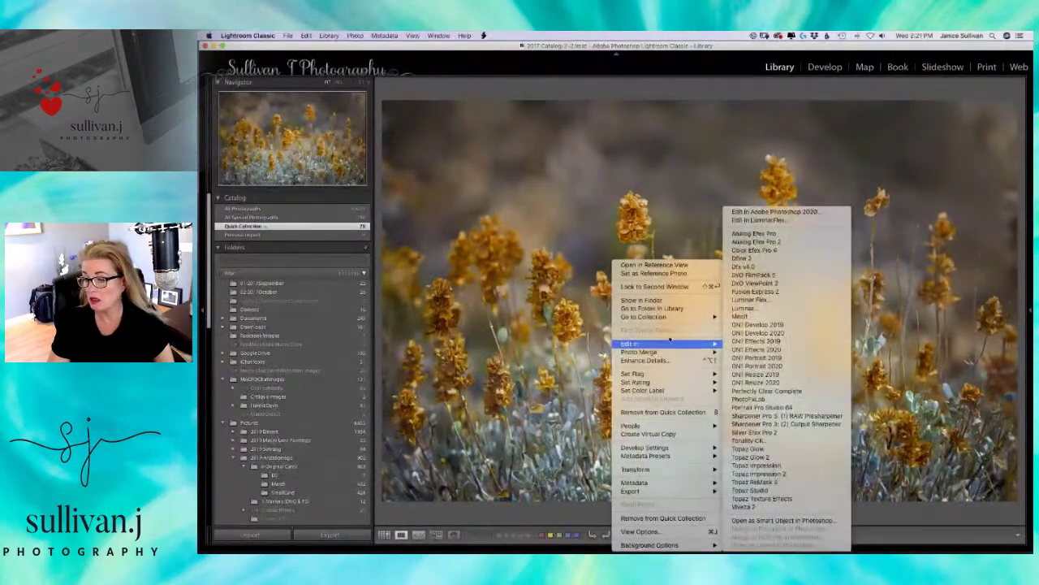
pyautogui.click(765, 213)
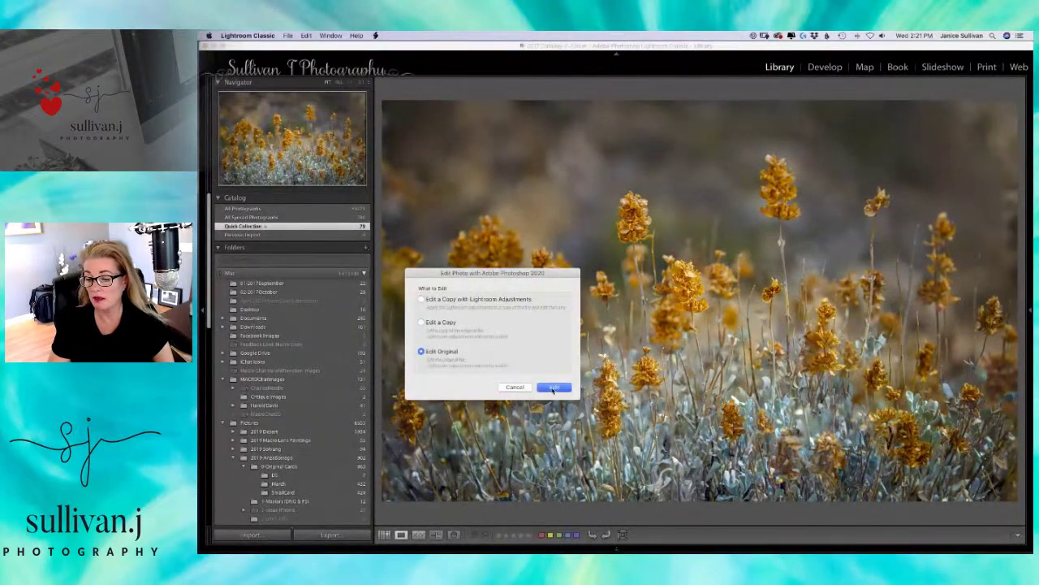
pyautogui.click(553, 388)
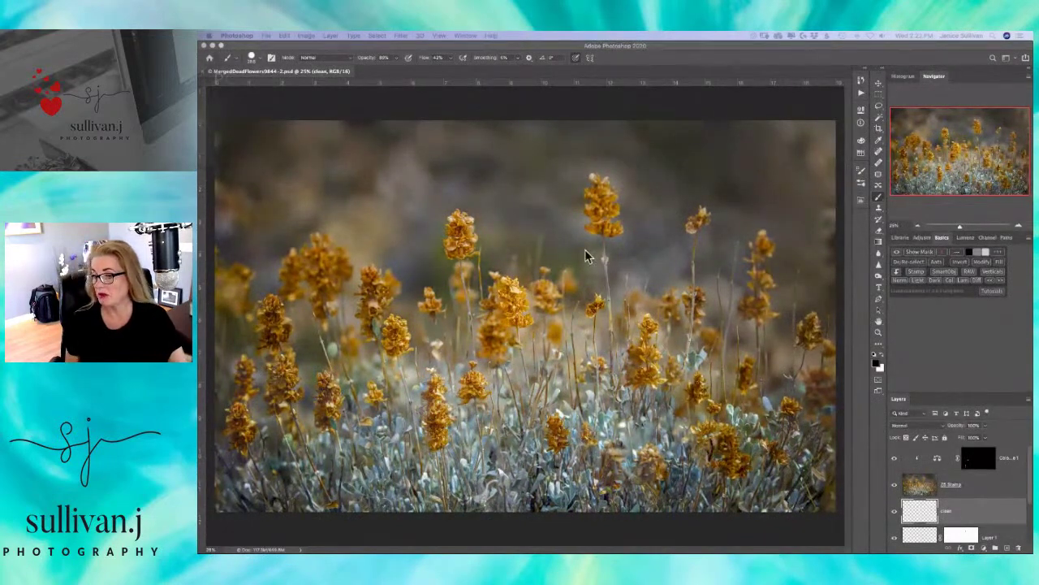
# - View the bottom Layer 0 on its own and compare it with its copy shown and hidden
pyautogui.click(1029, 479)
pyautogui.moveTo(1029, 479); pyautogui.dragTo(1022, 549)
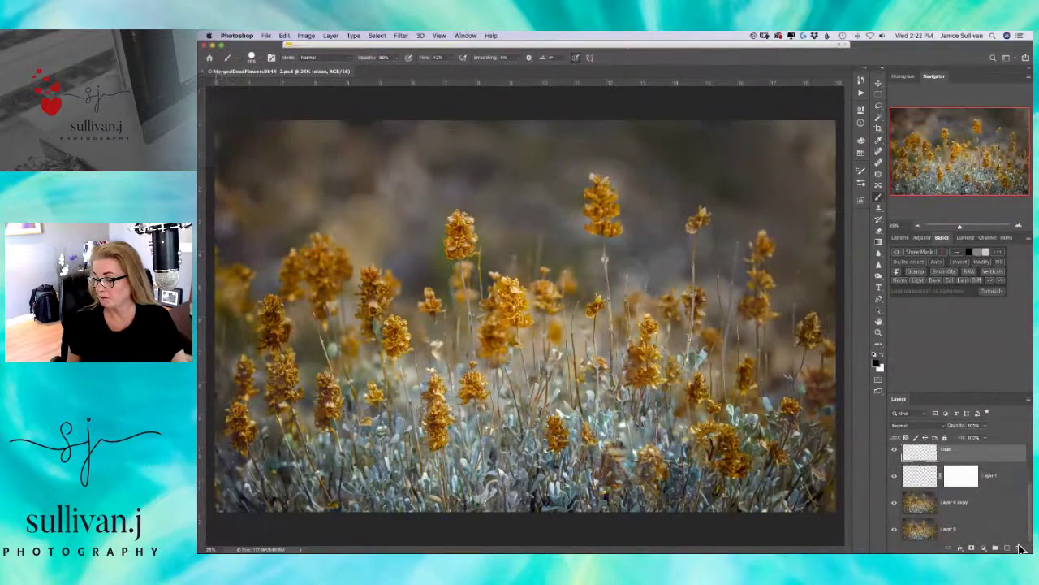
pyautogui.keyDown('alt'); pyautogui.click(895, 529); pyautogui.keyUp('alt')
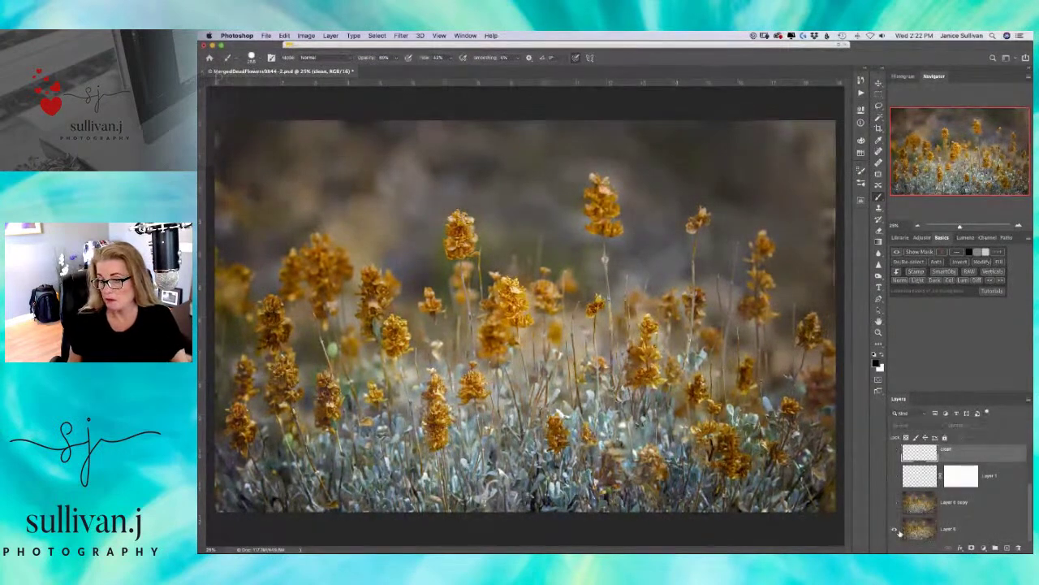
pyautogui.click(895, 502)
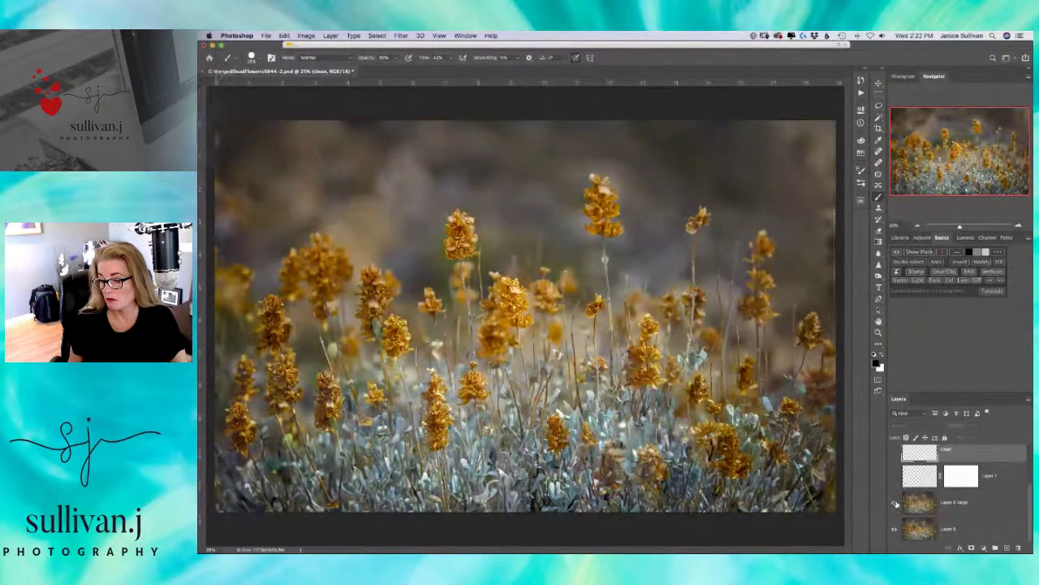
pyautogui.click(895, 504)
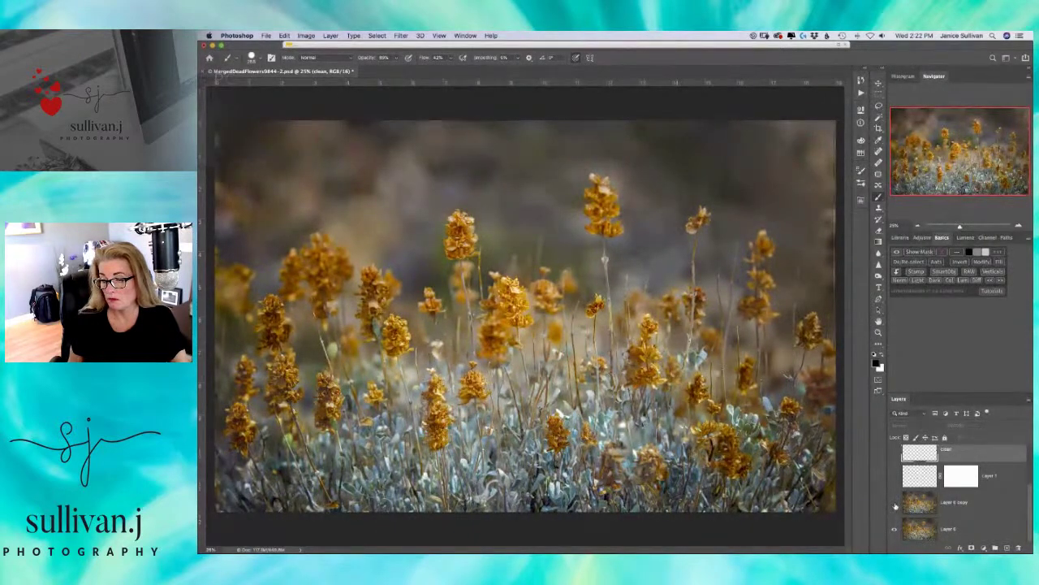
# - Delete the Layer 0 copy layer
pyautogui.click(919, 506)
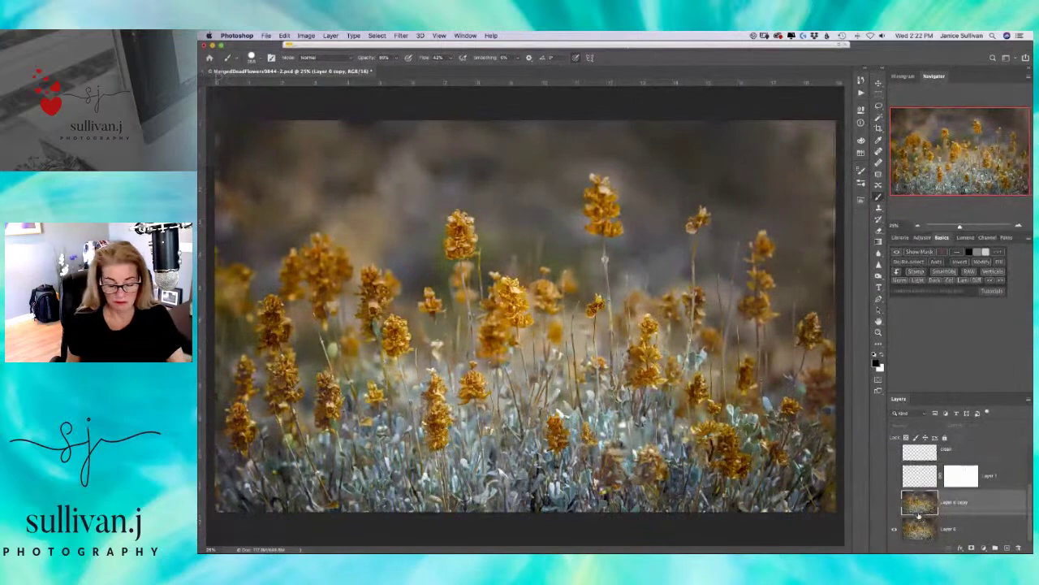
pyautogui.press('Delete')
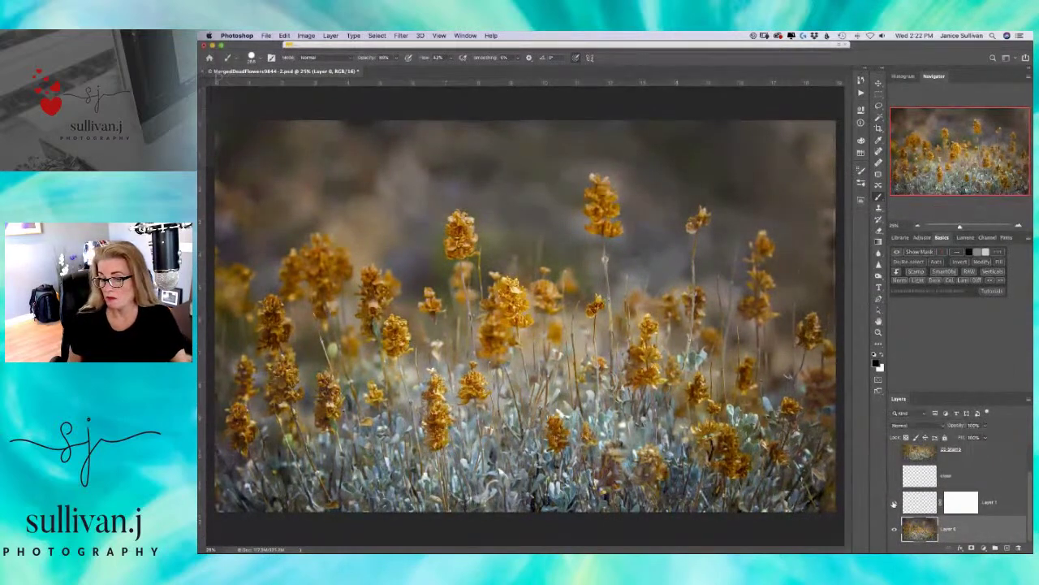
# - Rename Layer 1, just above Layer 0, as fix flower
pyautogui.doubleClick(990, 502)
pyautogui.click(1004, 501)
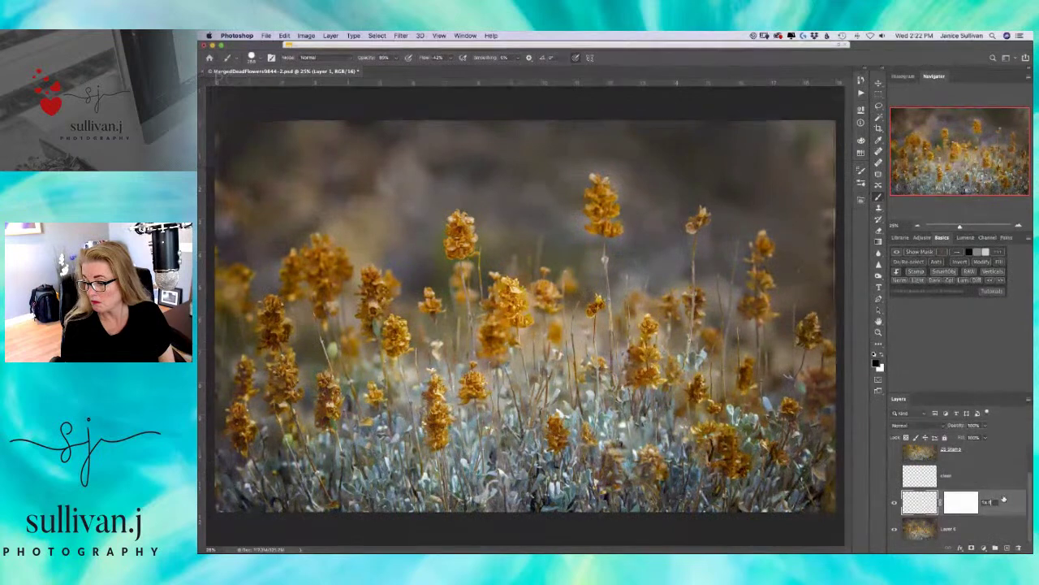
pyautogui.press('Return')
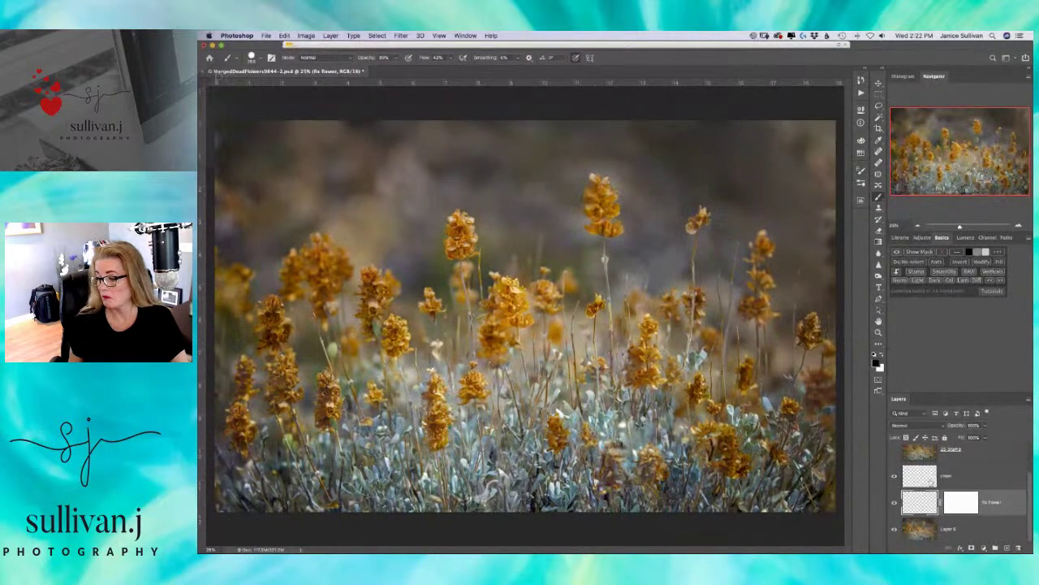
# - Compare the photo with the existing stamp layer hidden and shown, then leave that layer and the clipped Color Balance adjustment above it visible
pyautogui.scroll(1, 1030, 483)
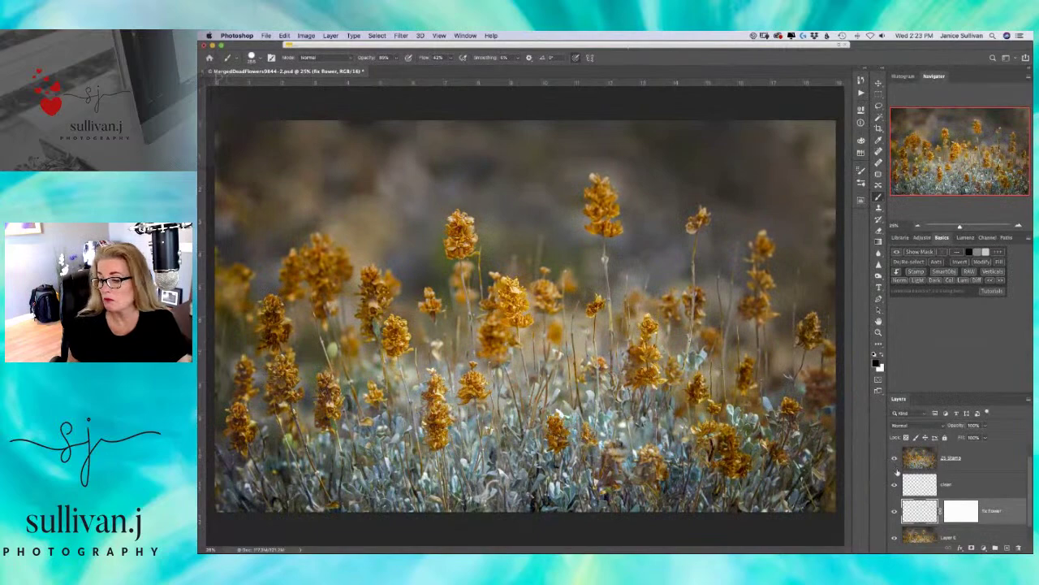
pyautogui.scroll(1, 1031, 466)
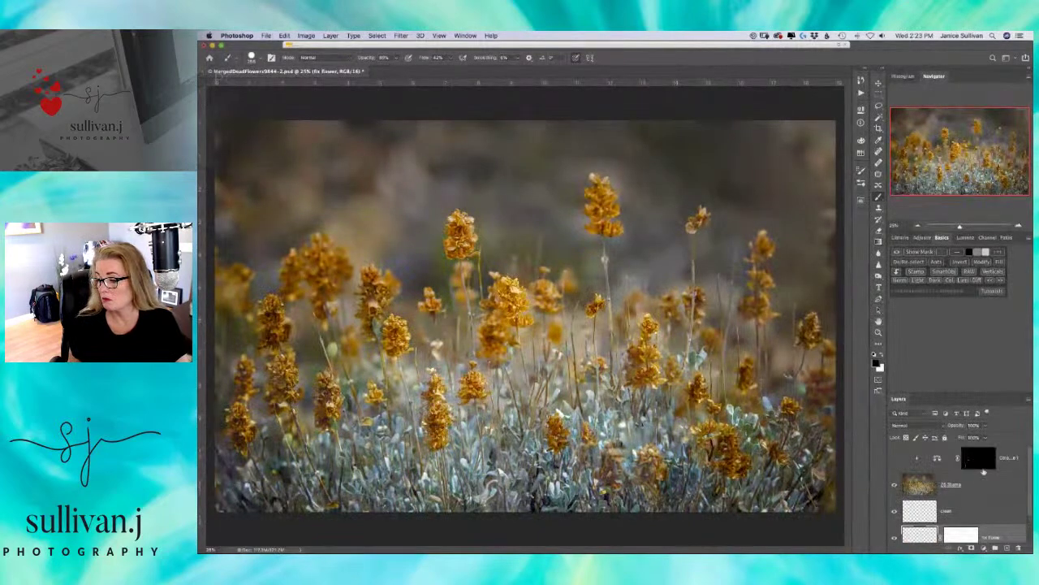
pyautogui.click(899, 486)
pyautogui.click(896, 486)
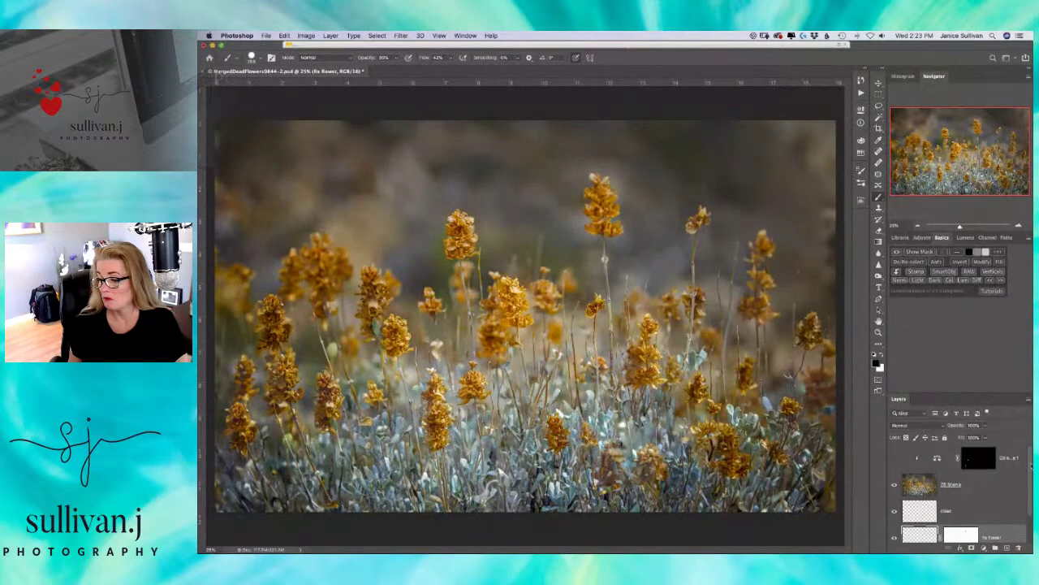
pyautogui.click(896, 485)
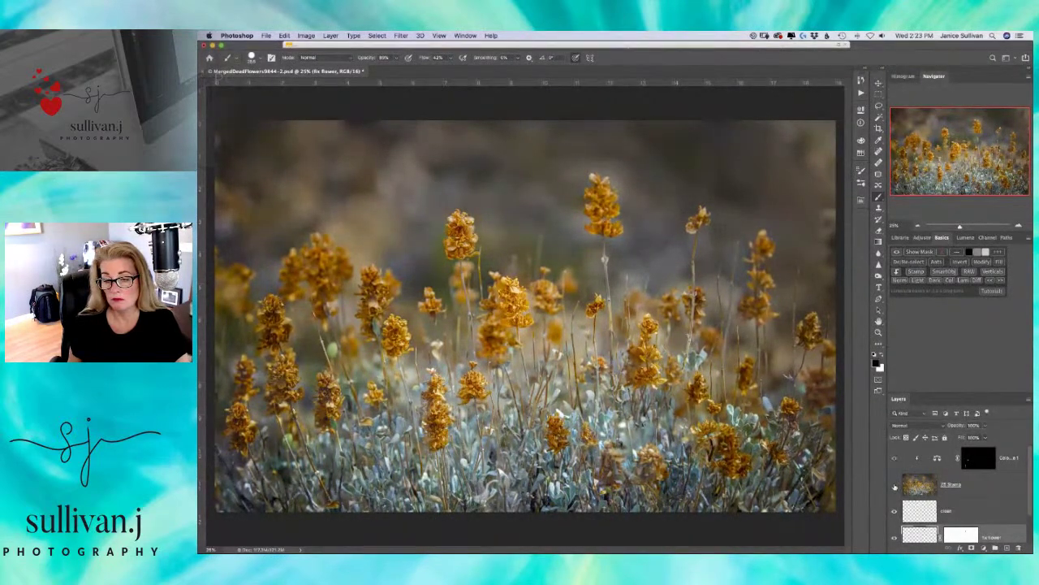
pyautogui.click(895, 460)
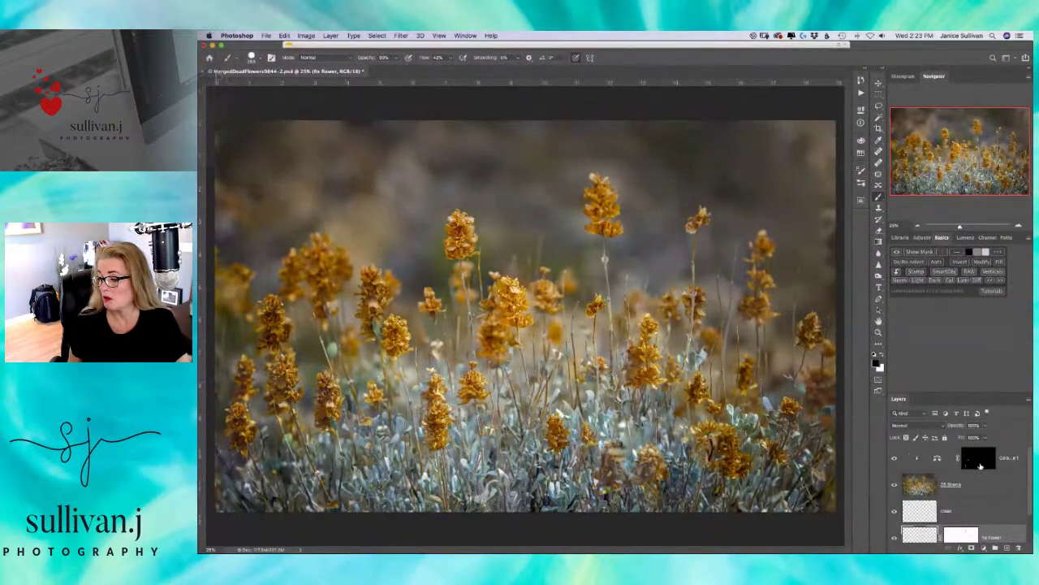
# - Create a stamp layer merging the visible layers directly above the Color Balance adjustment
pyautogui.click(980, 463)
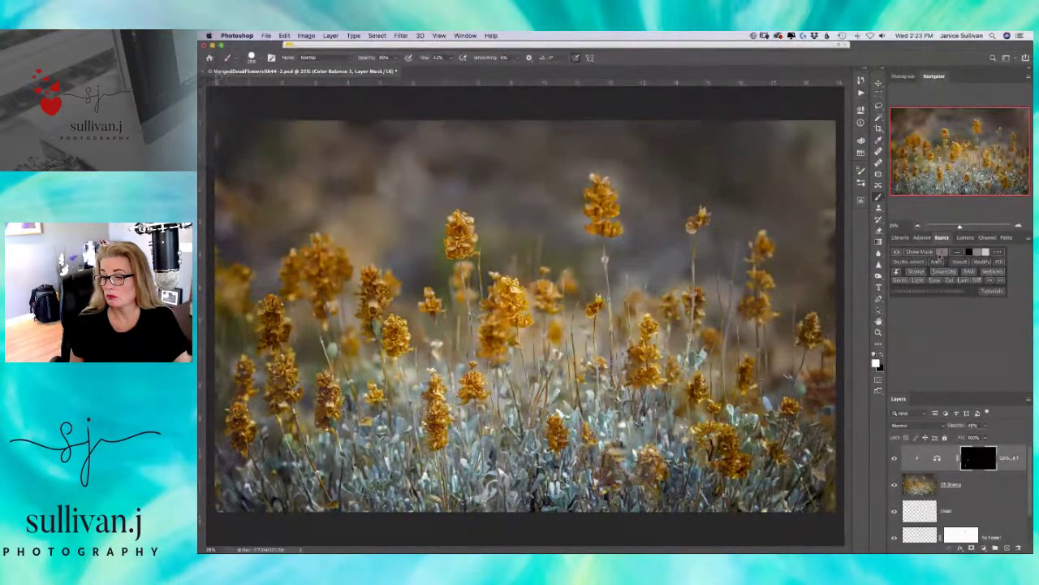
pyautogui.click(919, 272)
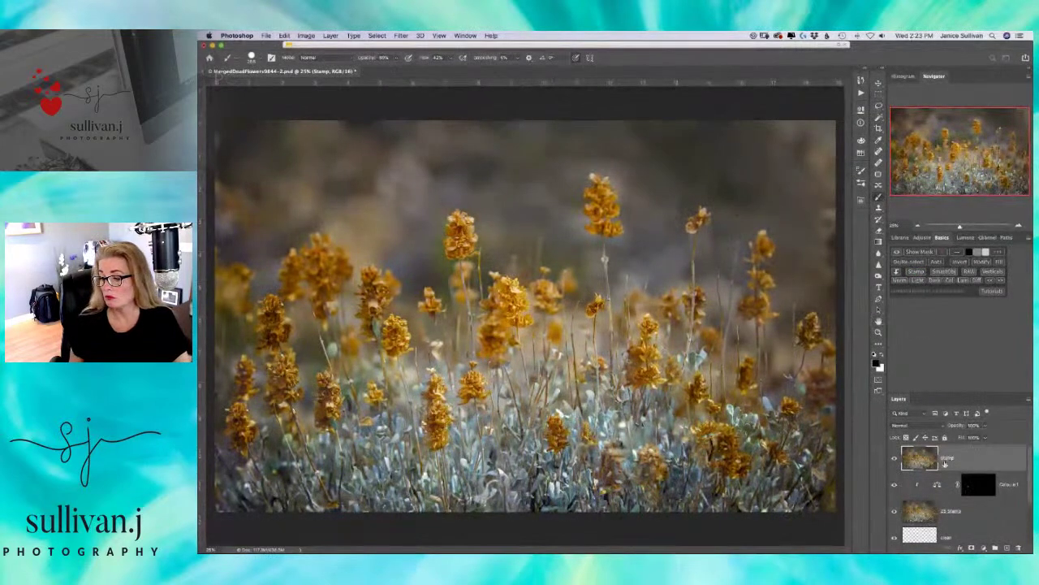
pyautogui.doubleClick(948, 458)
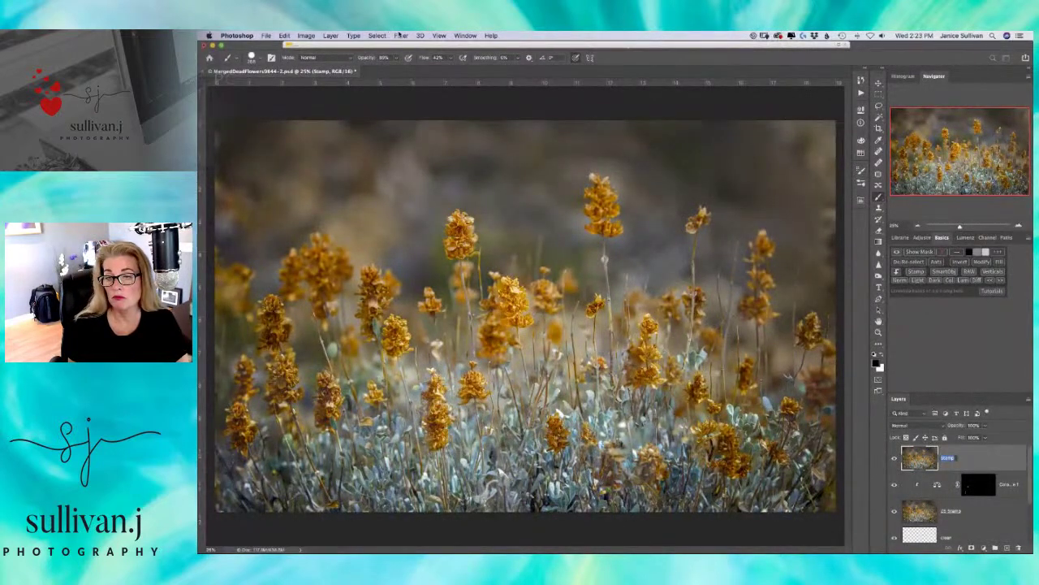
# - Convert the new stamp layer to a smart object for re-editable smart filters
pyautogui.click(399, 35)
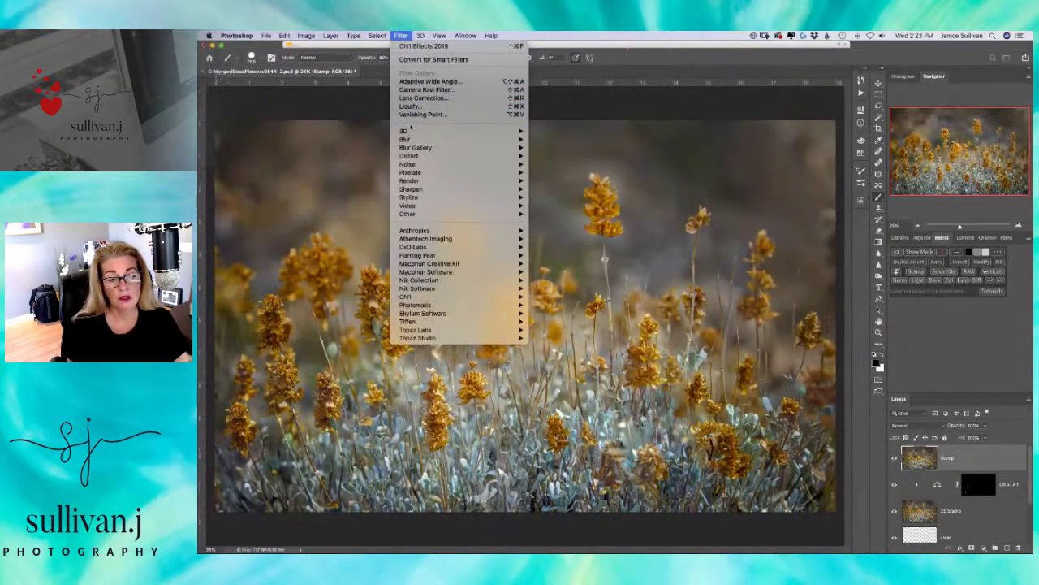
pyautogui.moveTo(415, 131)
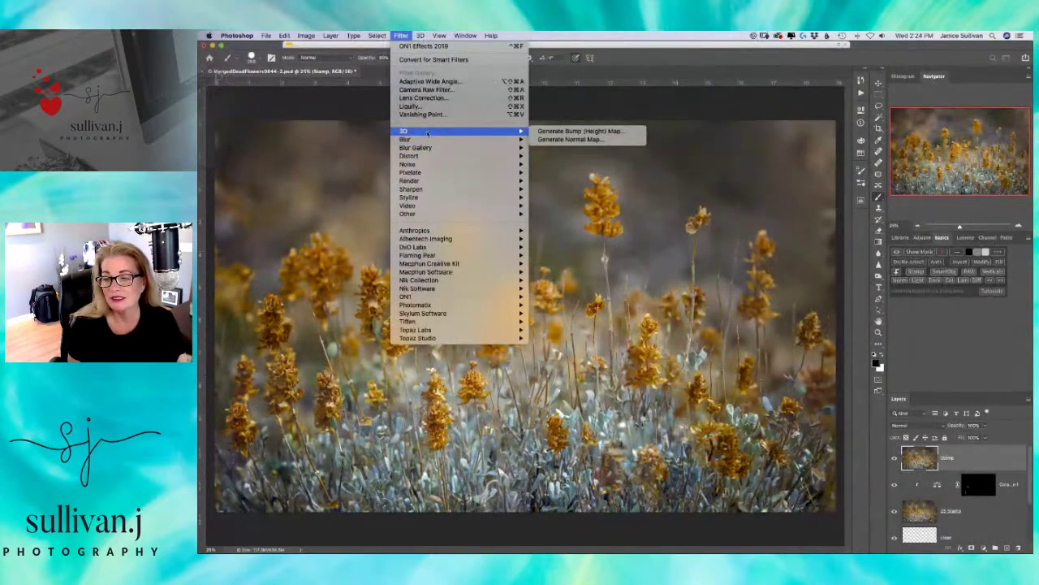
pyautogui.click(436, 60)
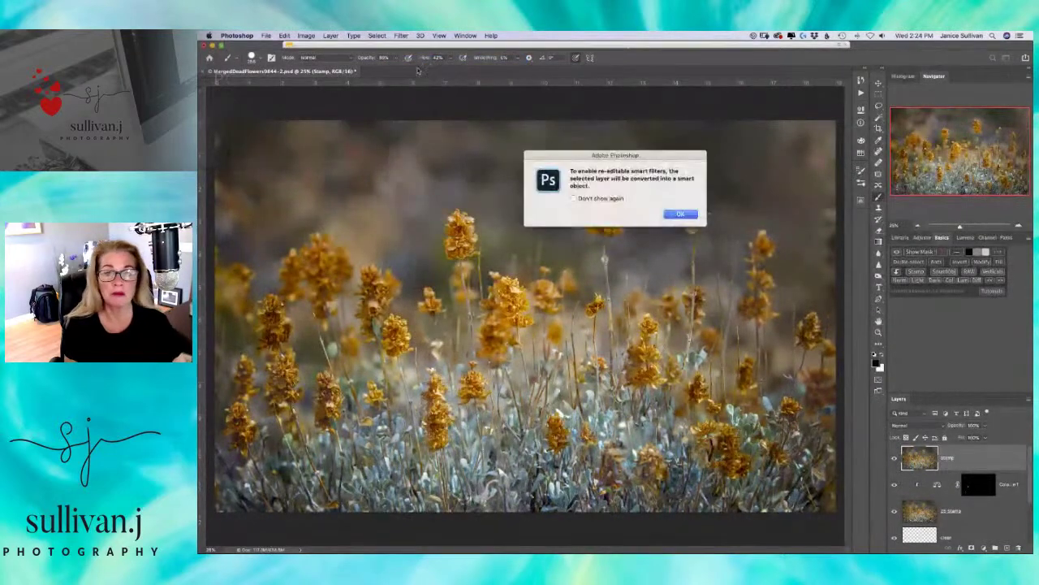
pyautogui.click(680, 214)
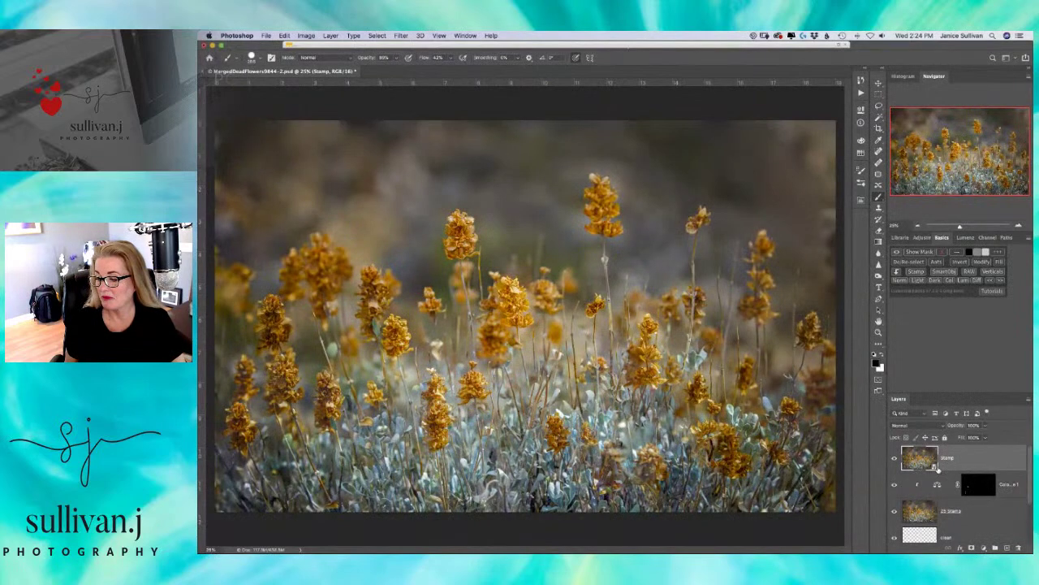
# - Open the stamp layer in the Camera Raw Filter and place a tall elliptical radial filter over the central flower cluster
pyautogui.click(401, 36)
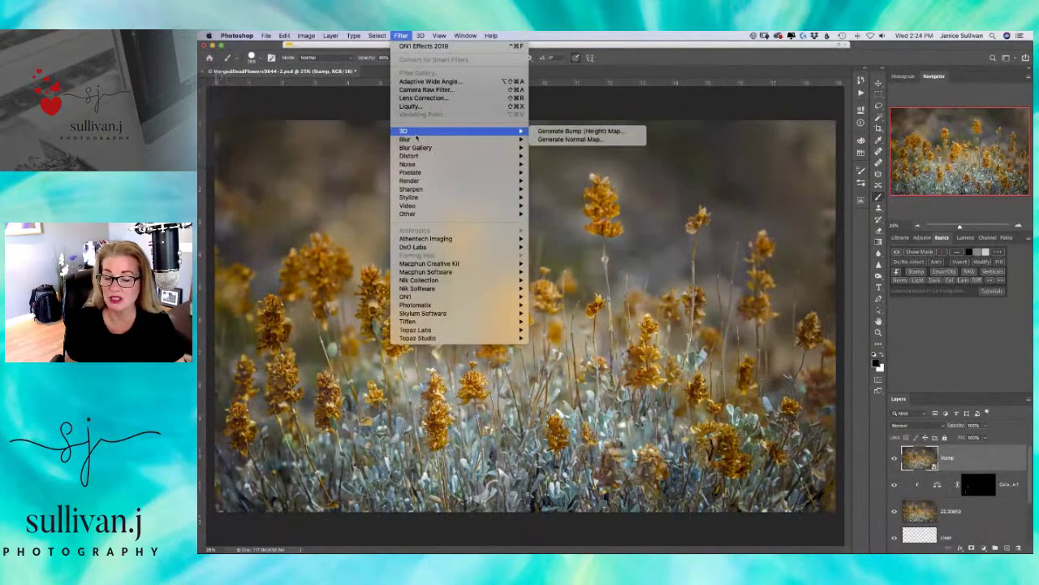
pyautogui.click(436, 91)
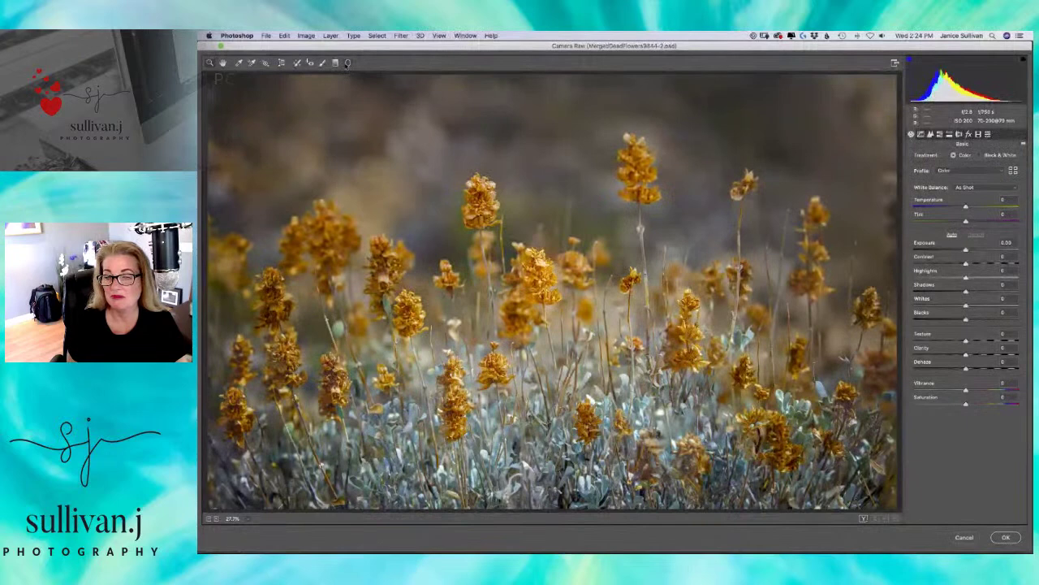
pyautogui.click(348, 63)
pyautogui.moveTo(467, 203)
pyautogui.mouseDown()
pyautogui.moveTo(495, 263)
pyautogui.moveTo(538, 266)
pyautogui.moveTo(540, 313)
pyautogui.mouseUp()
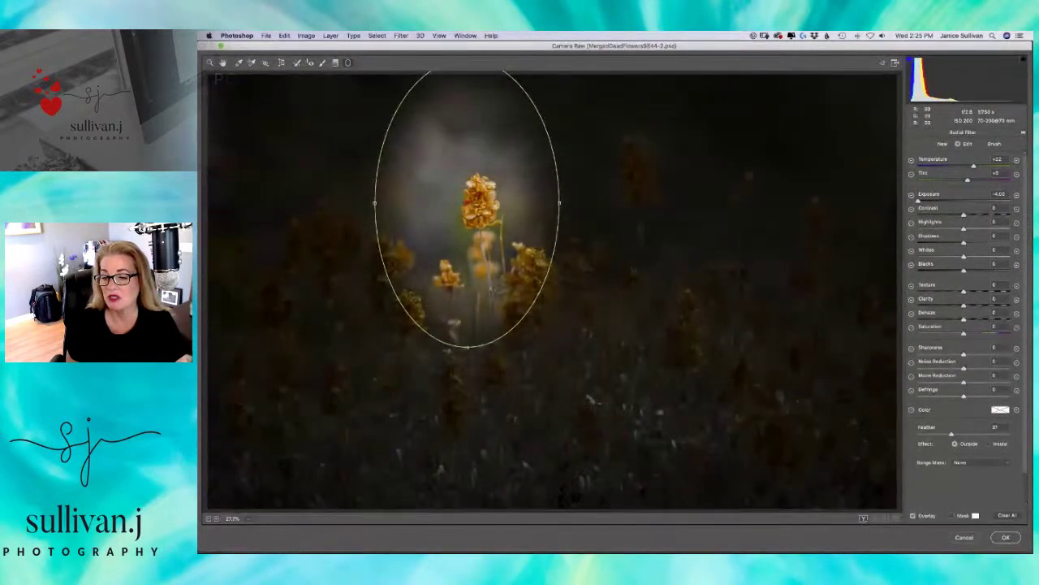
pyautogui.moveTo(467, 209); pyautogui.dragTo(506, 276)
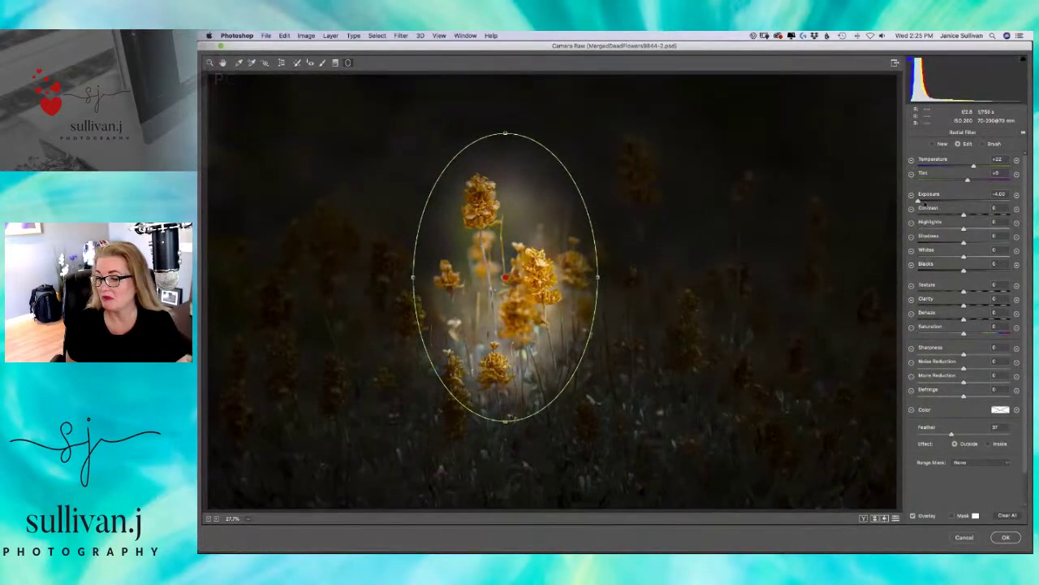
# - Narrow, tilt and lengthen the radial filter around the central flowers, and set the exposure outside it to -0.75
pyautogui.moveTo(919, 200); pyautogui.dragTo(965, 188)
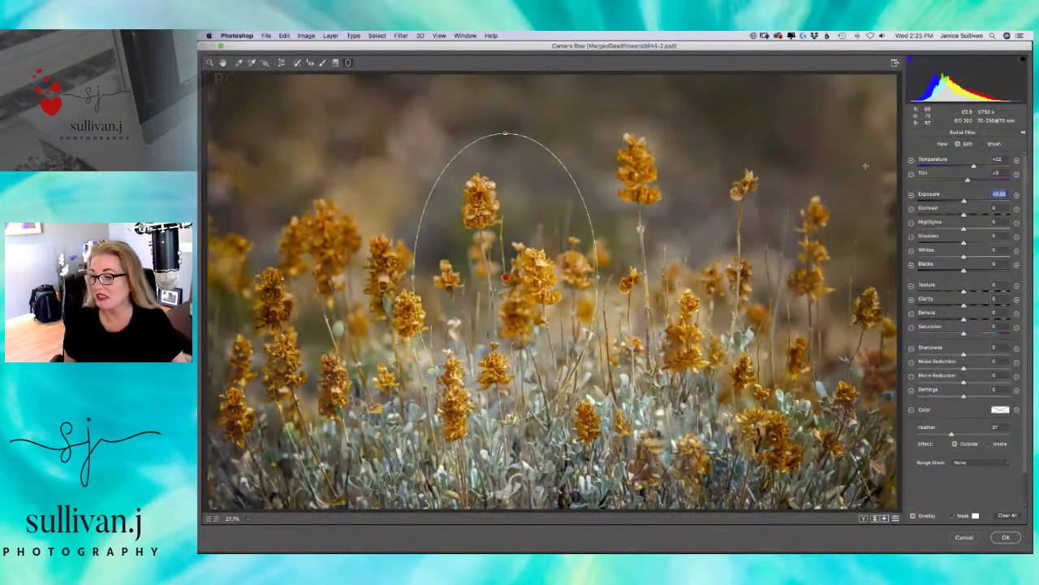
pyautogui.moveTo(505, 133); pyautogui.dragTo(480, 136)
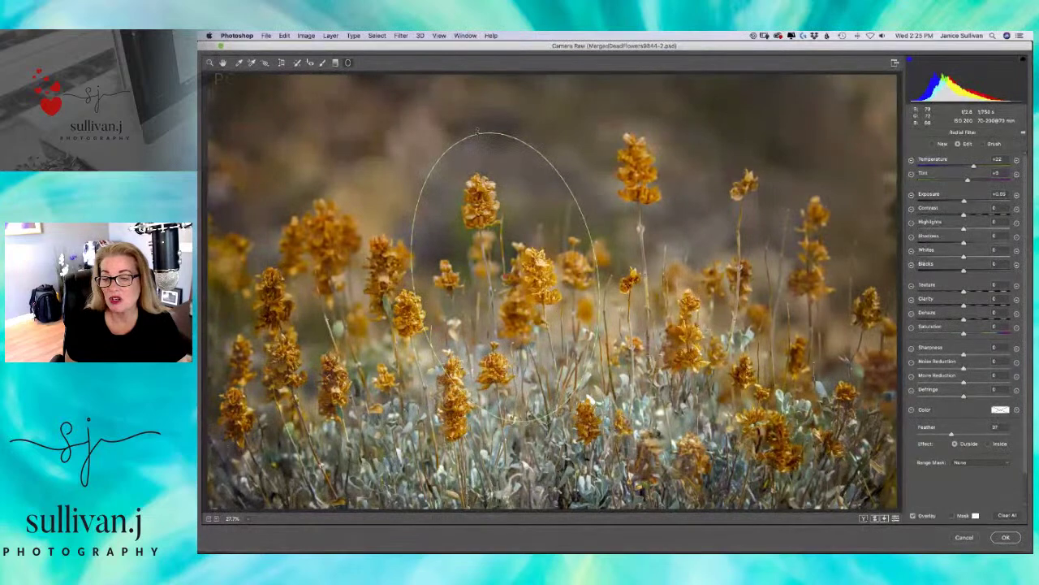
pyautogui.moveTo(598, 265); pyautogui.dragTo(576, 267)
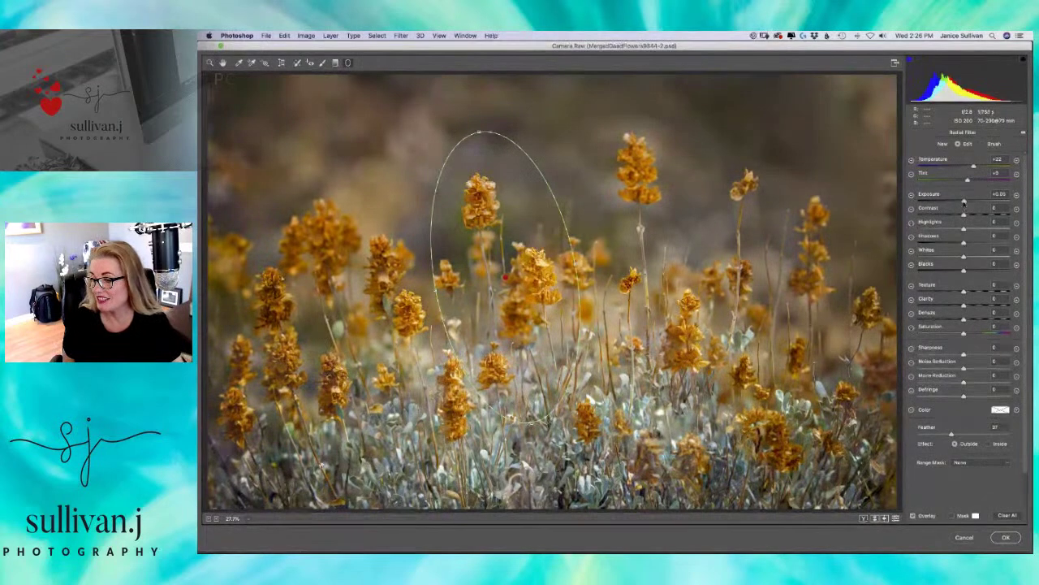
pyautogui.moveTo(964, 201); pyautogui.dragTo(960, 200)
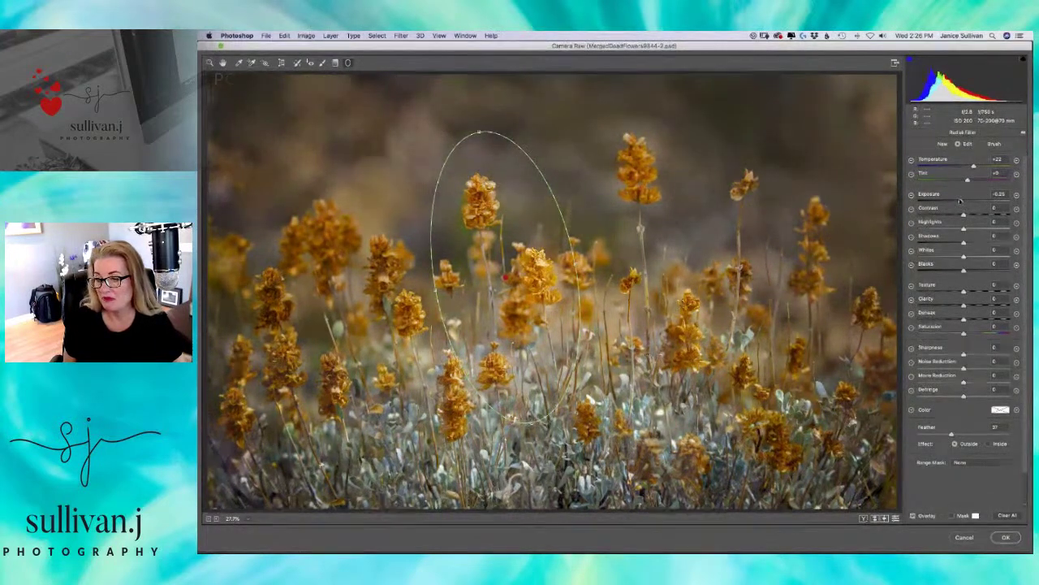
pyautogui.moveTo(960, 200); pyautogui.dragTo(955, 203)
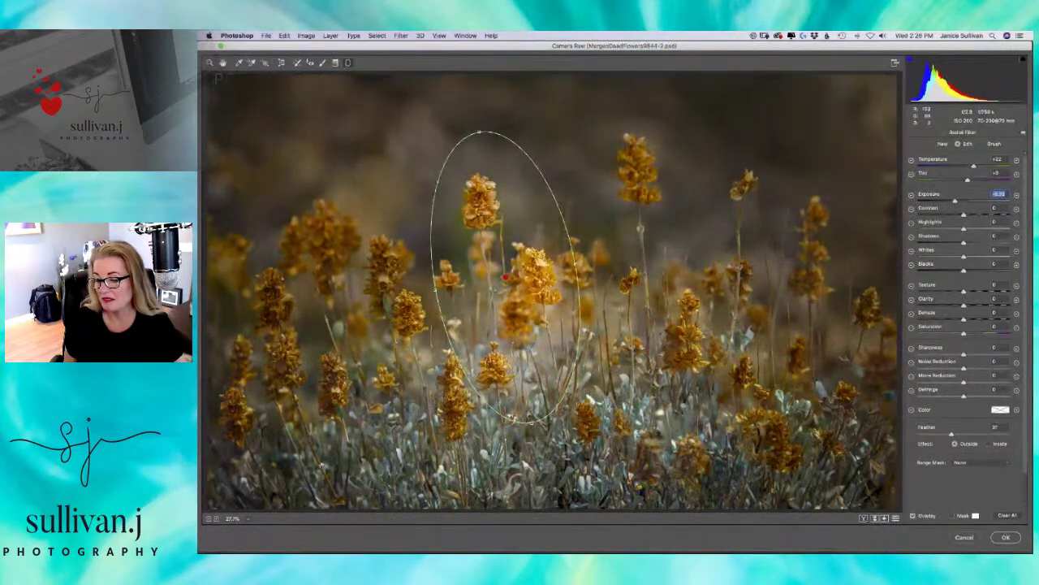
pyautogui.moveTo(530, 421); pyautogui.dragTo(531, 448)
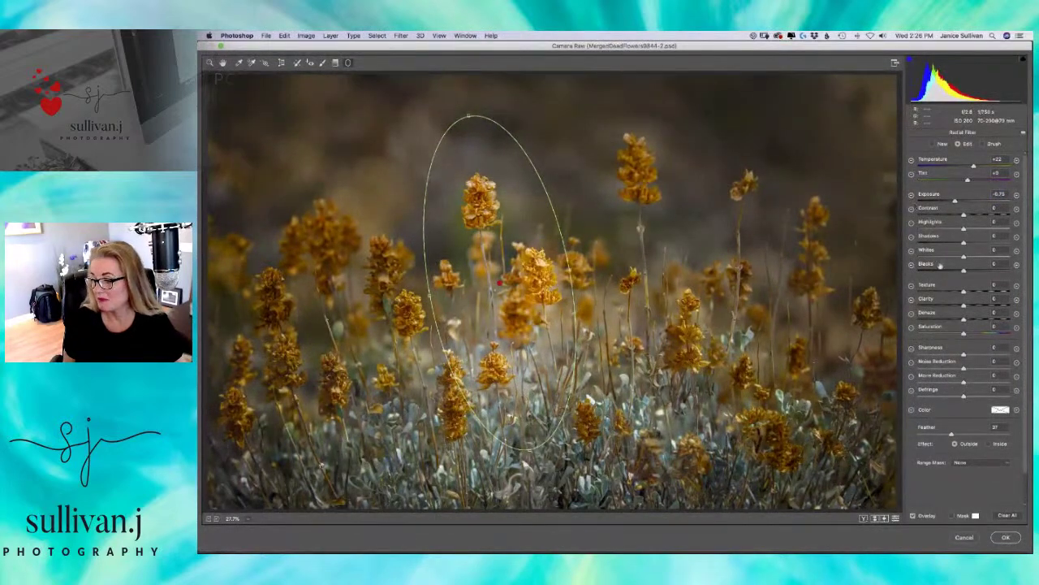
# - Slightly raise the radial filter's Texture, Clarity and Dehaze, and apply the Camera Raw filter
pyautogui.moveTo(964, 290); pyautogui.dragTo(975, 290)
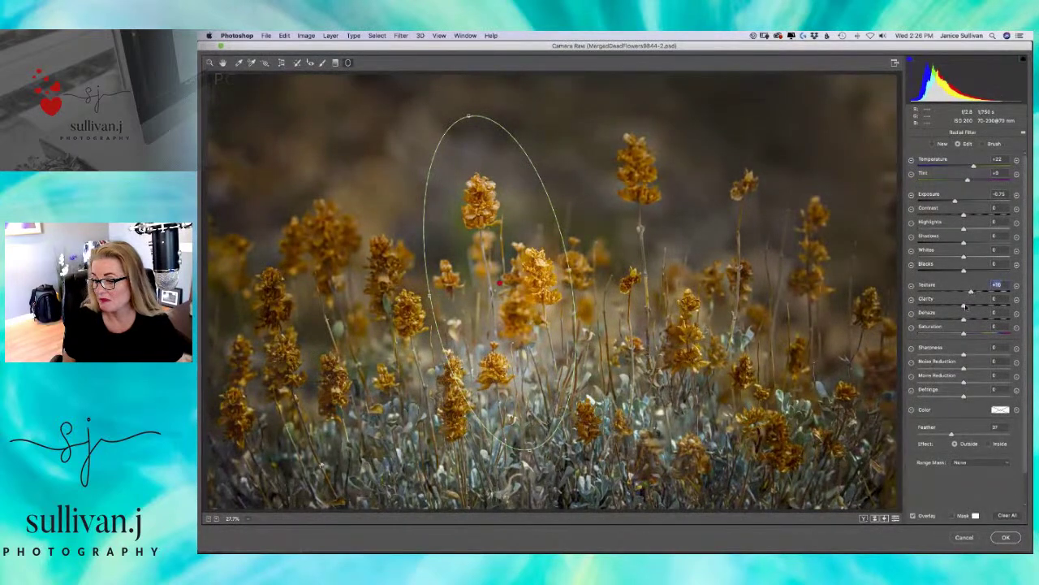
pyautogui.moveTo(965, 306)
pyautogui.mouseDown()
pyautogui.moveTo(980, 305)
pyautogui.moveTo(974, 317)
pyautogui.mouseUp()
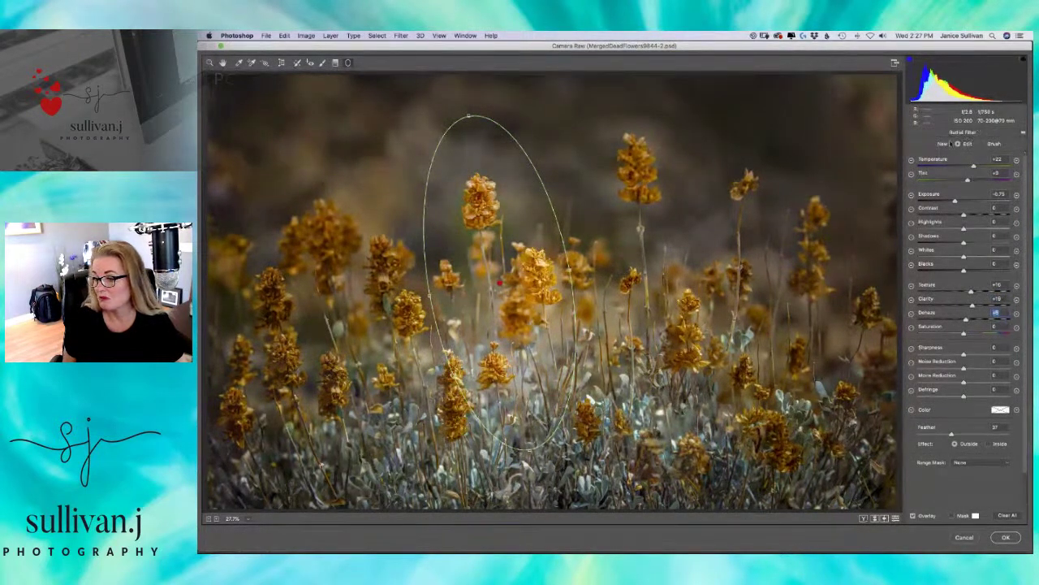
pyautogui.click(1005, 537)
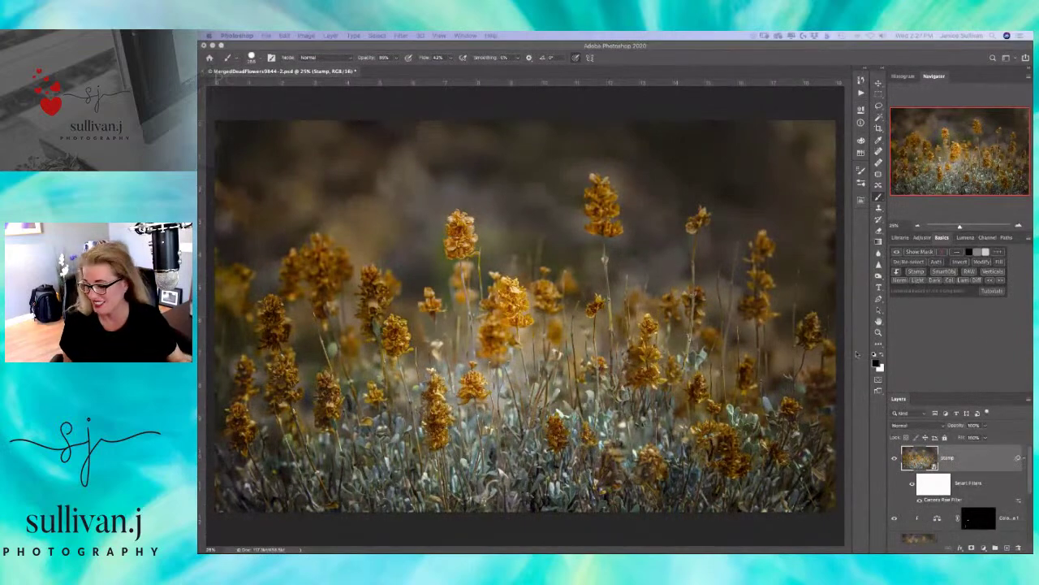
# - Paint black on the smart filter mask with a large, reduced-flow brush to remove the darkening from the silvery foliage along the photo's lower edge
pyautogui.click(928, 485)
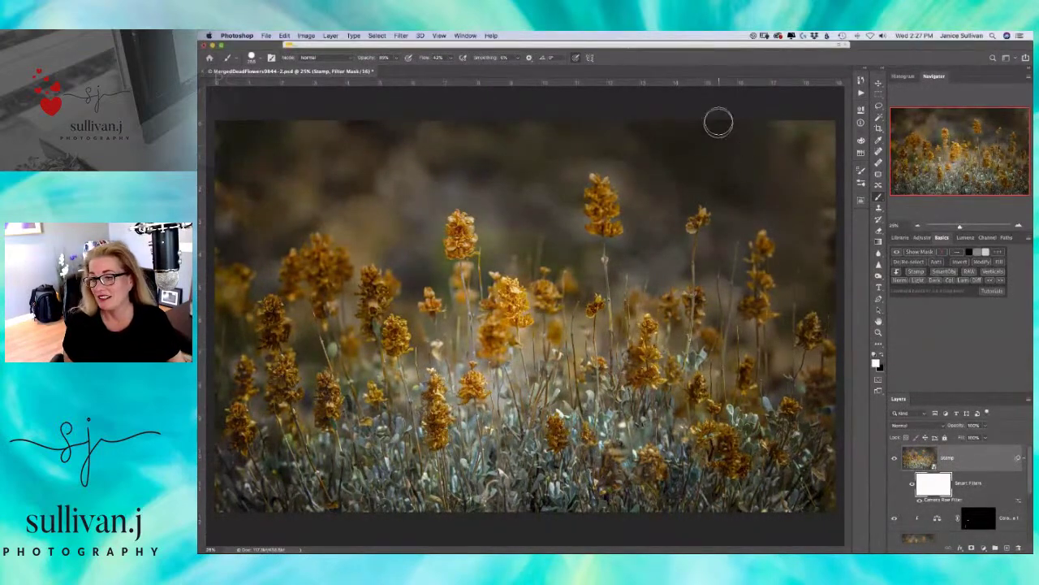
pyautogui.click(591, 372)
pyautogui.moveTo(592, 374)
pyautogui.mouseDown()
pyautogui.moveTo(595, 395)
pyautogui.moveTo(598, 331)
pyautogui.moveTo(599, 351)
pyautogui.mouseUp()
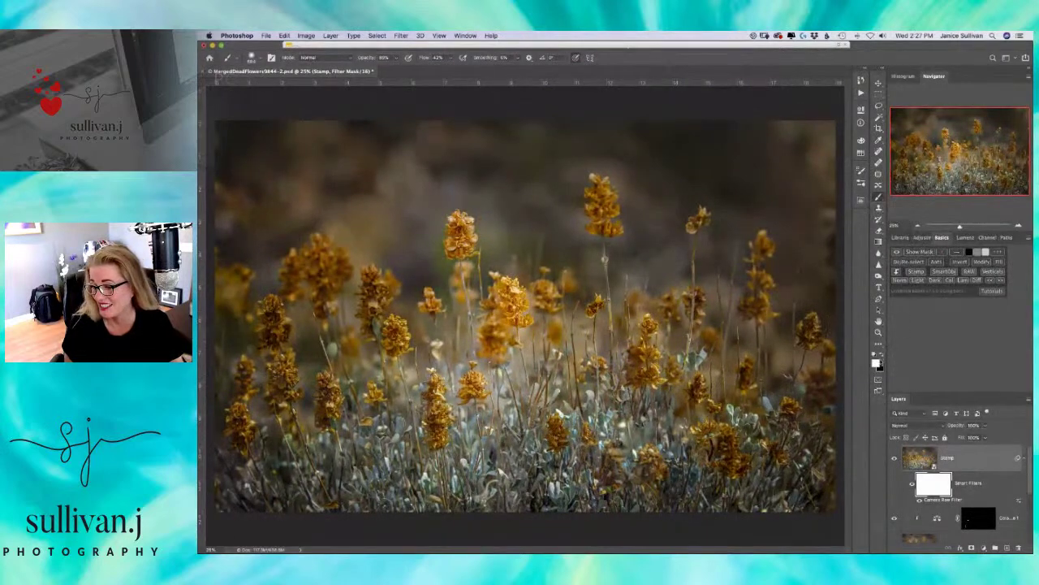
pyautogui.click(882, 355)
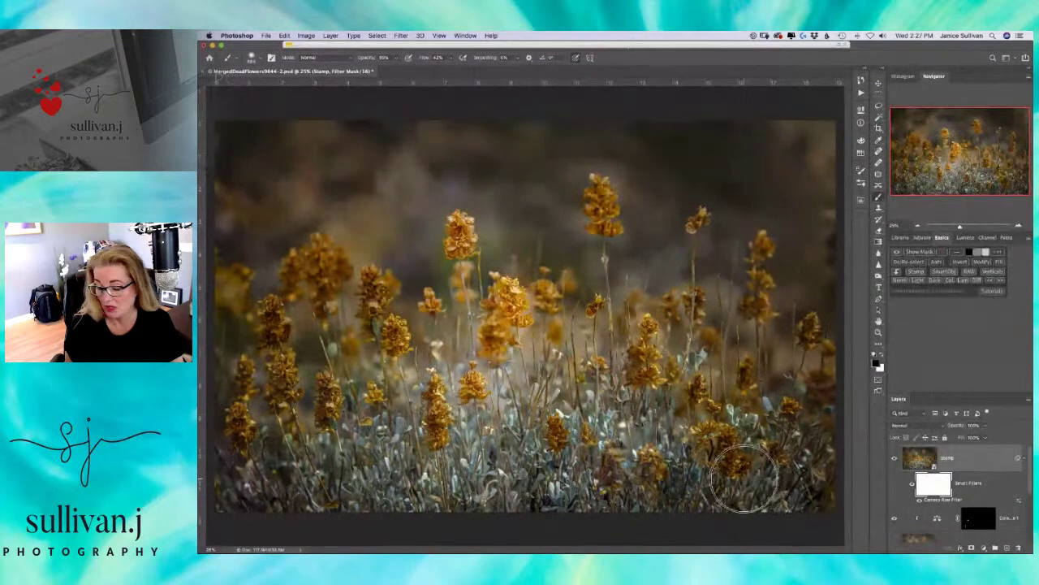
pyautogui.moveTo(720, 442); pyautogui.dragTo(720, 442)
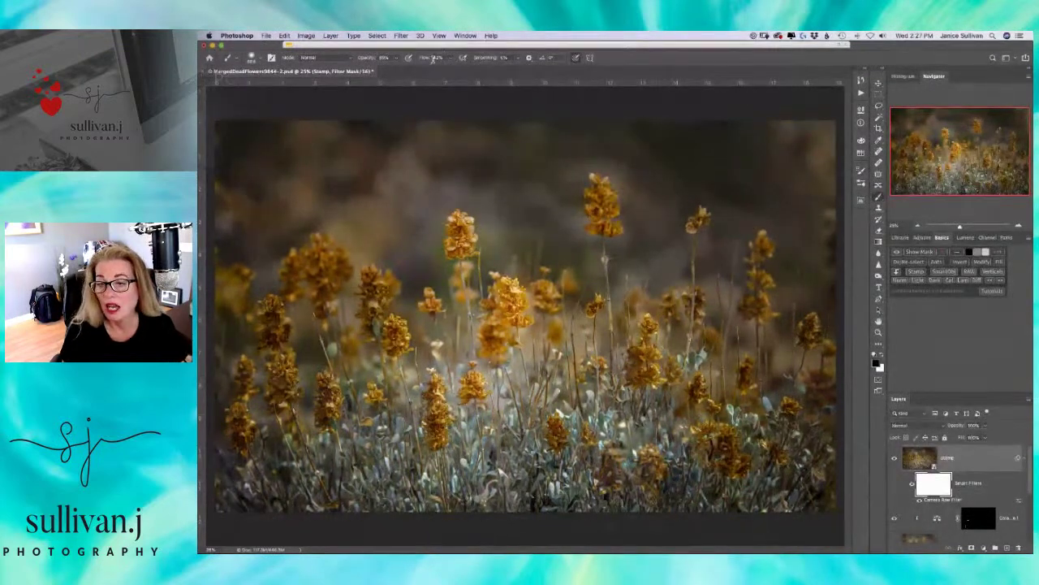
pyautogui.moveTo(426, 61); pyautogui.dragTo(412, 61)
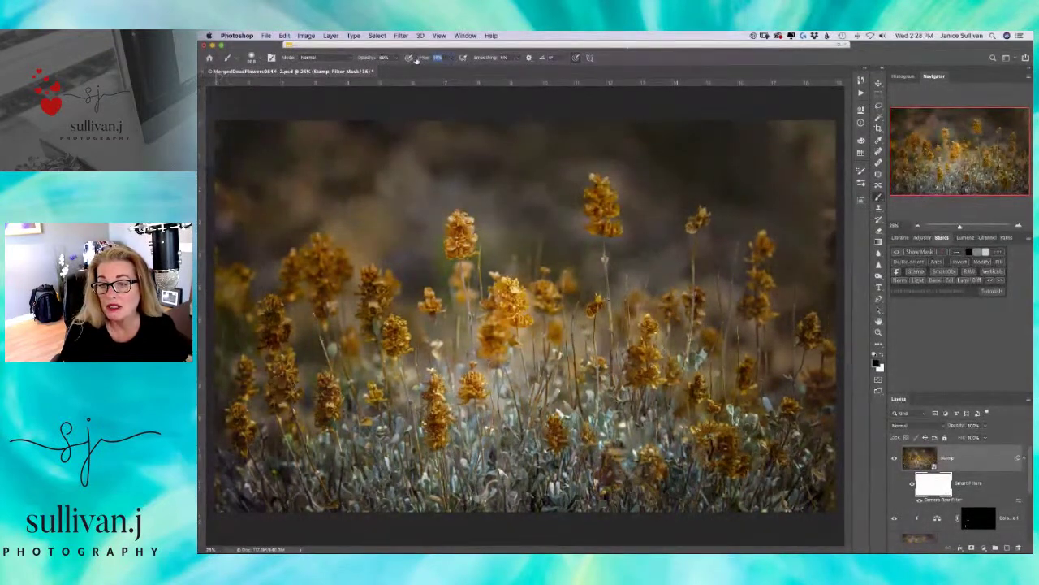
pyautogui.moveTo(729, 402)
pyautogui.mouseDown()
pyautogui.moveTo(766, 487)
pyautogui.moveTo(696, 499)
pyautogui.moveTo(341, 503)
pyautogui.moveTo(296, 499)
pyautogui.moveTo(277, 475)
pyautogui.moveTo(243, 532)
pyautogui.moveTo(301, 498)
pyautogui.moveTo(584, 524)
pyautogui.moveTo(786, 487)
pyautogui.moveTo(723, 455)
pyautogui.mouseUp()
pyautogui.moveTo(836, 471)
pyautogui.mouseDown()
pyautogui.moveTo(861, 504)
pyautogui.moveTo(719, 511)
pyautogui.moveTo(682, 500)
pyautogui.moveTo(696, 522)
pyautogui.moveTo(682, 513)
pyautogui.moveTo(613, 520)
pyautogui.moveTo(394, 467)
pyautogui.moveTo(240, 499)
pyautogui.mouseUp()
pyautogui.moveTo(697, 487)
pyautogui.mouseDown()
pyautogui.moveTo(691, 506)
pyautogui.moveTo(703, 510)
pyautogui.mouseUp()
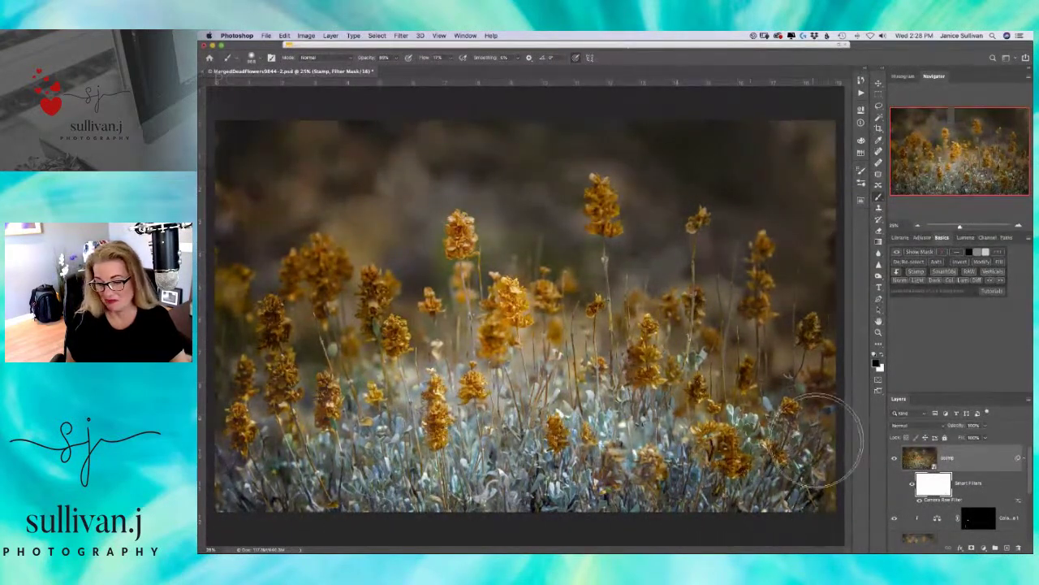
pyautogui.moveTo(823, 441); pyautogui.dragTo(800, 429)
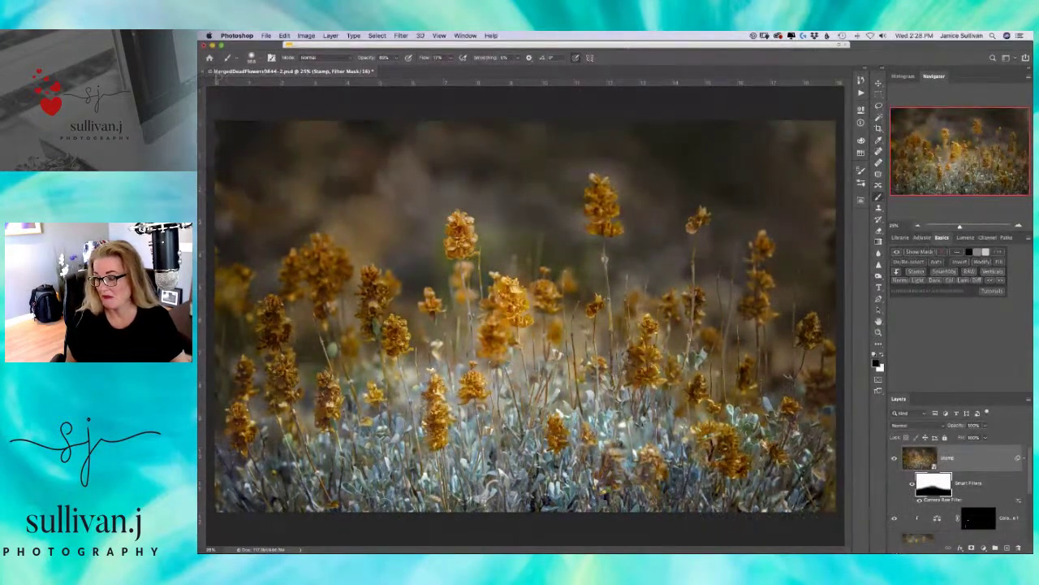
# - Outline the tallest flower and its stem, right of the photo's center, with the Lasso tool
pyautogui.moveTo(767, 542)
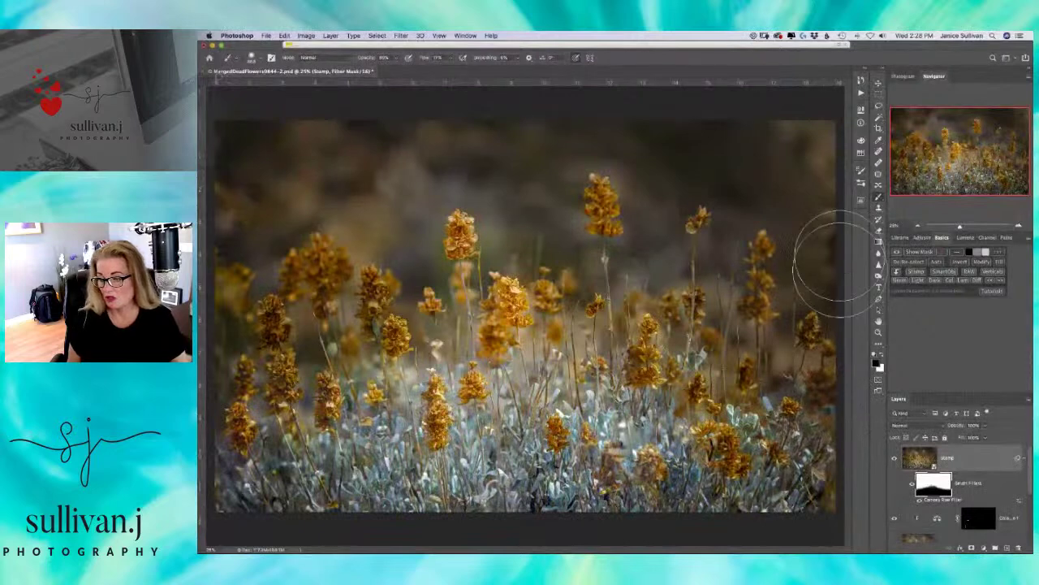
pyautogui.click(878, 107)
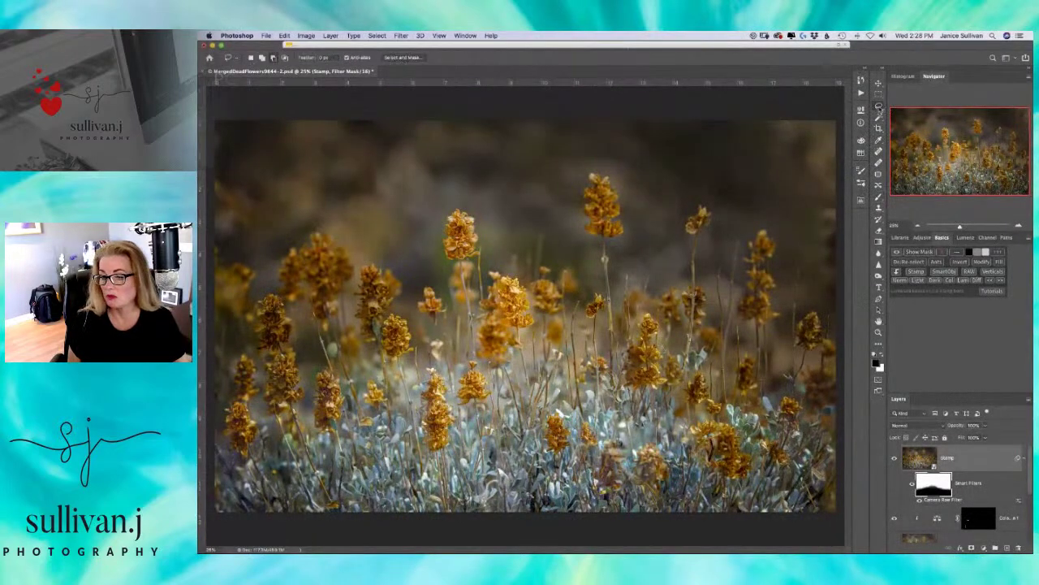
pyautogui.moveTo(620, 349)
pyautogui.mouseDown()
pyautogui.moveTo(619, 242)
pyautogui.moveTo(634, 203)
pyautogui.moveTo(606, 164)
pyautogui.moveTo(581, 195)
pyautogui.moveTo(598, 271)
pyautogui.mouseUp()
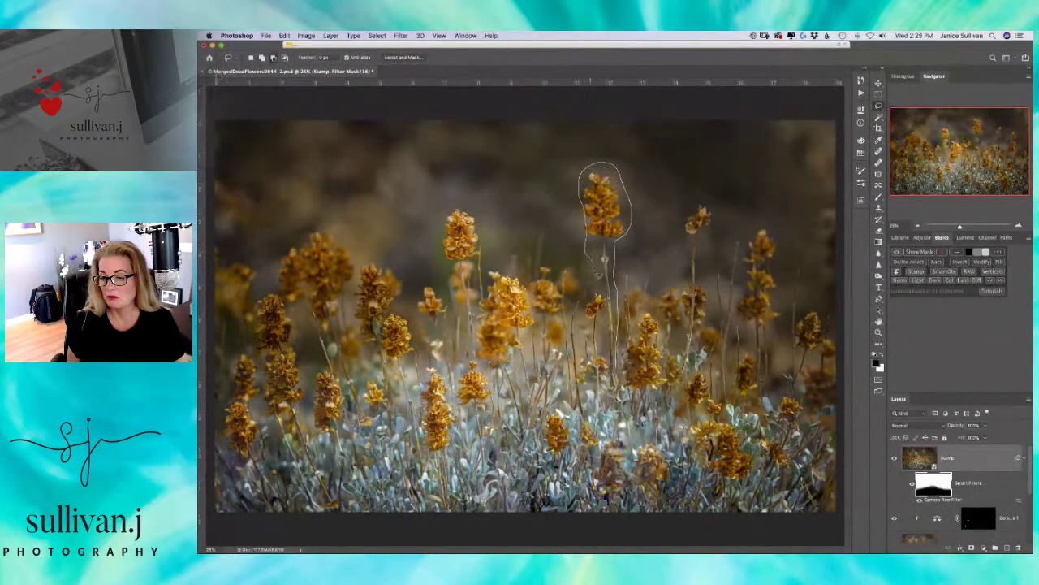
# - Draw a loose lasso selection around the tallest flower and its stem, replacing the first outline
pyautogui.moveTo(606, 325)
pyautogui.mouseDown()
pyautogui.moveTo(609, 358)
pyautogui.moveTo(625, 362)
pyautogui.mouseUp()
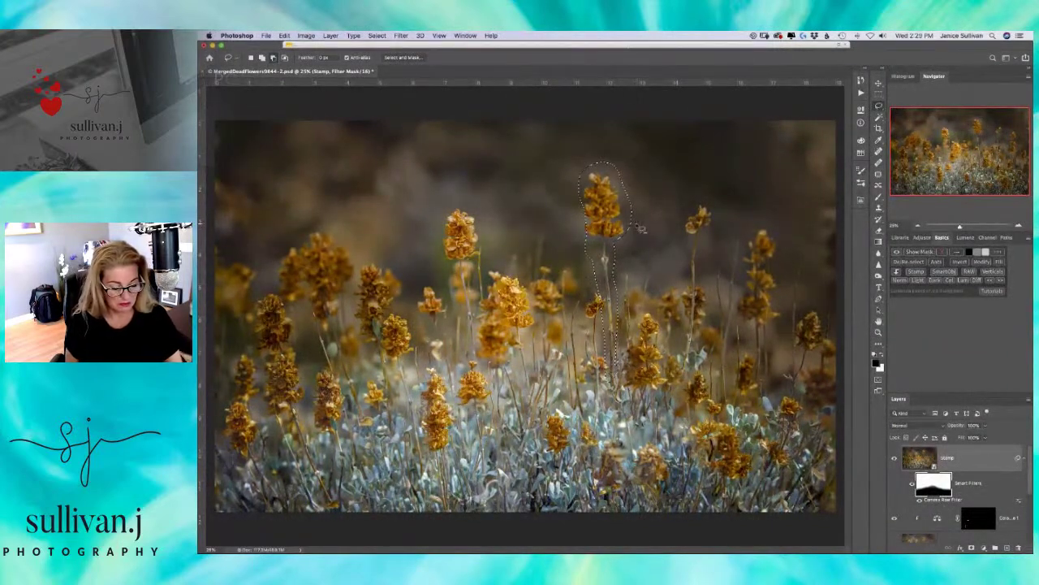
pyautogui.press('super+d')
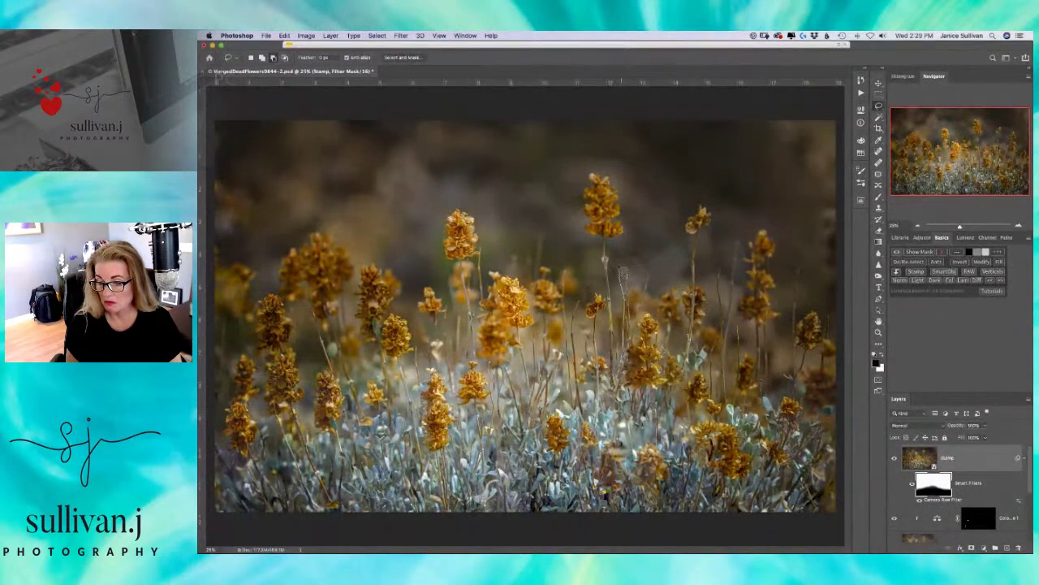
pyautogui.moveTo(617, 243)
pyautogui.mouseDown()
pyautogui.moveTo(634, 192)
pyautogui.moveTo(597, 162)
pyautogui.mouseUp()
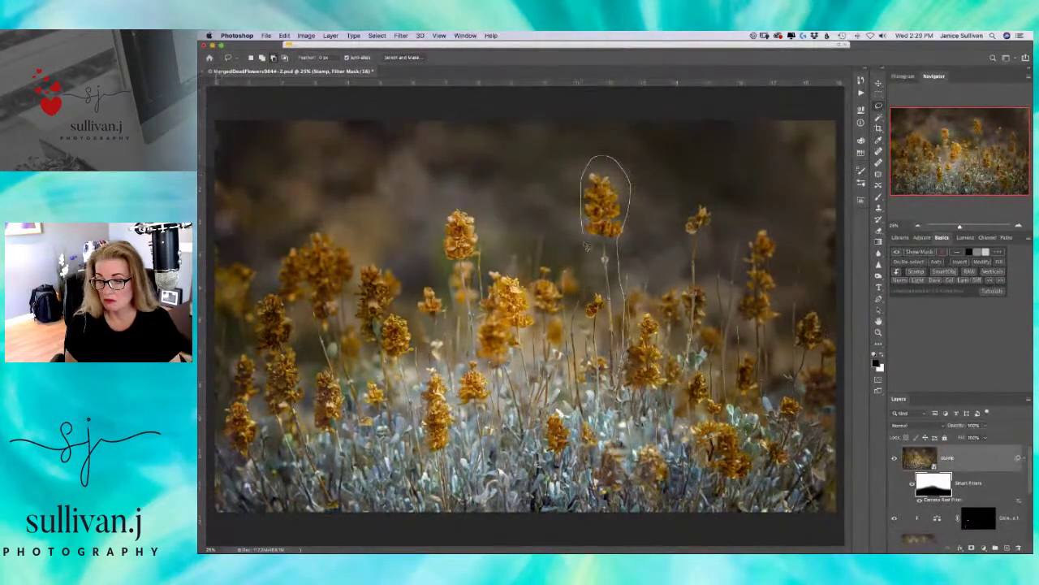
pyautogui.moveTo(623, 358); pyautogui.dragTo(620, 398)
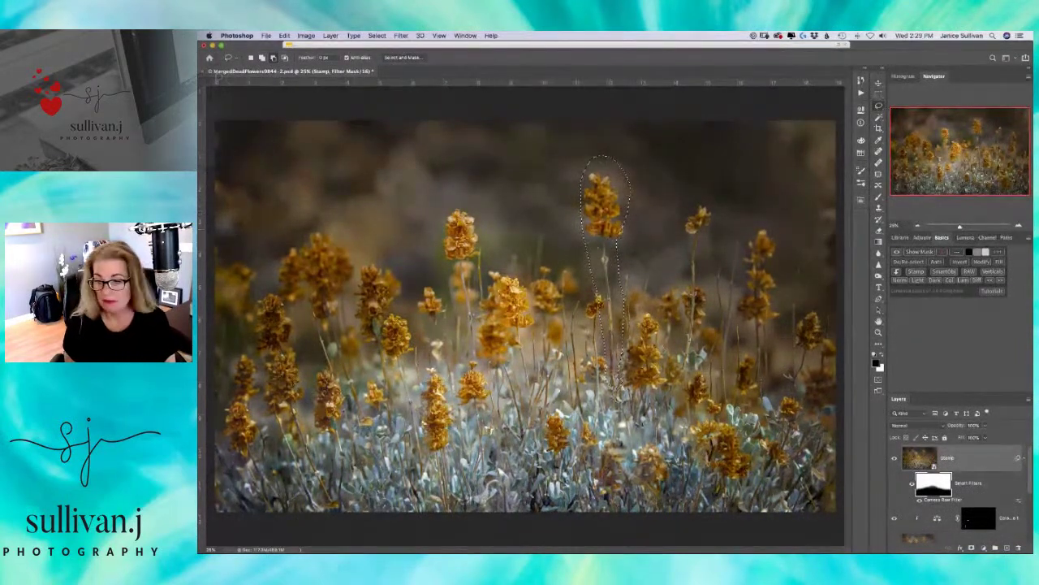
# - Duplicate the Stamp layer and copy the selected tall flower from the duplicate onto its own layer with Layer Via Copy
pyautogui.rightClick(599, 213)
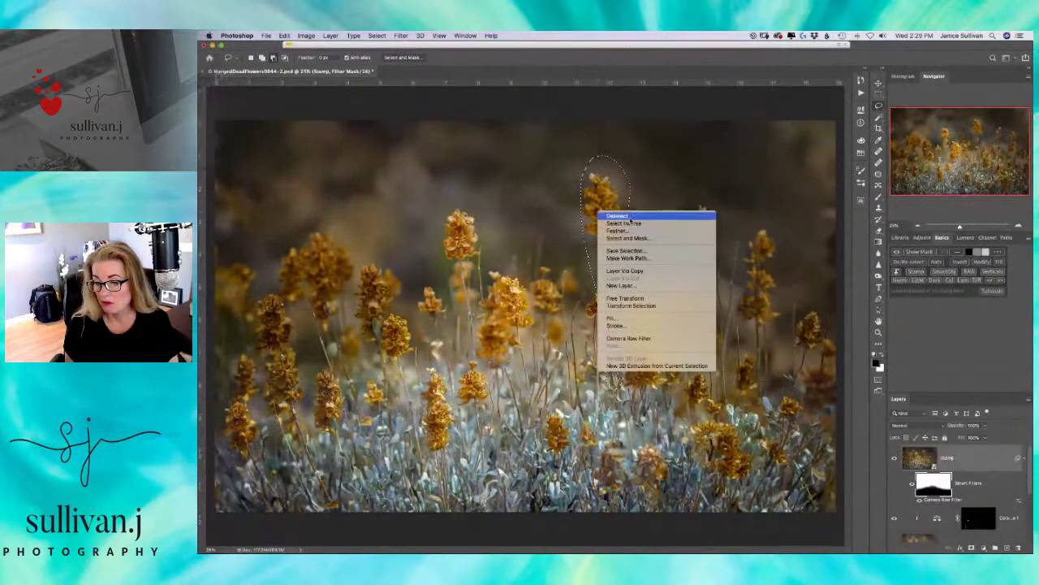
pyautogui.click(639, 271)
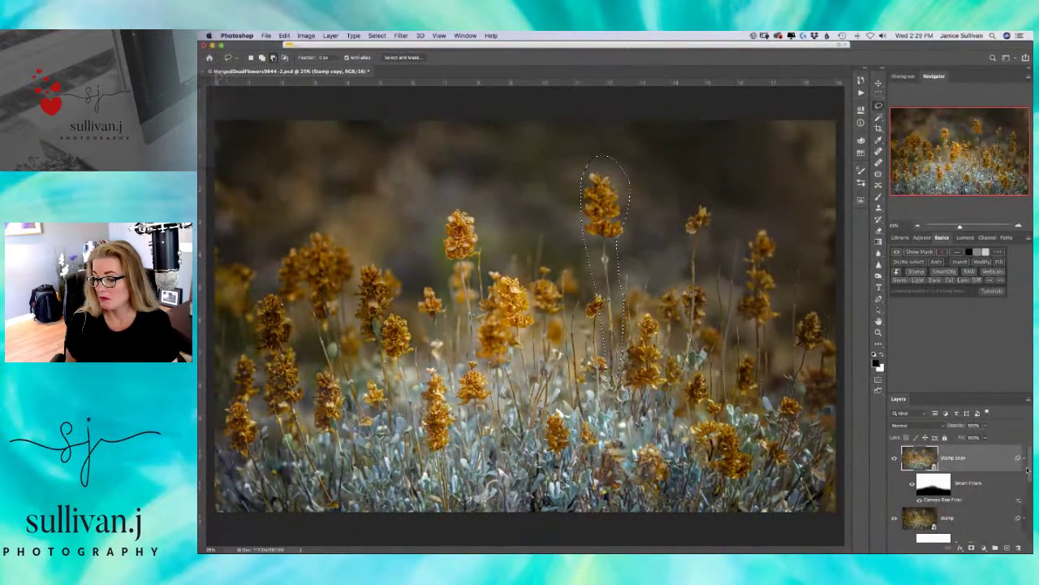
pyautogui.rightClick(600, 182)
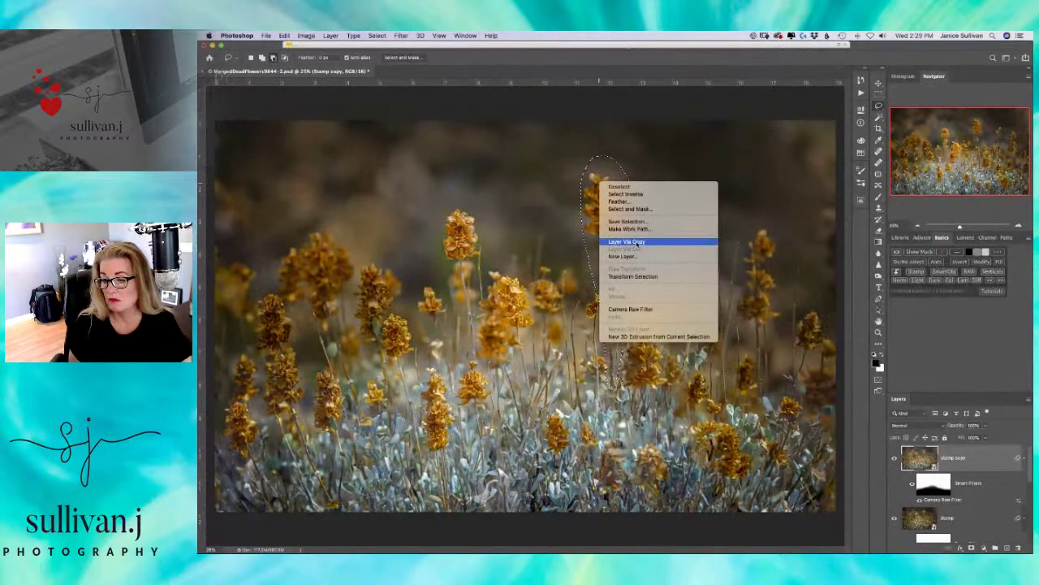
pyautogui.click(639, 242)
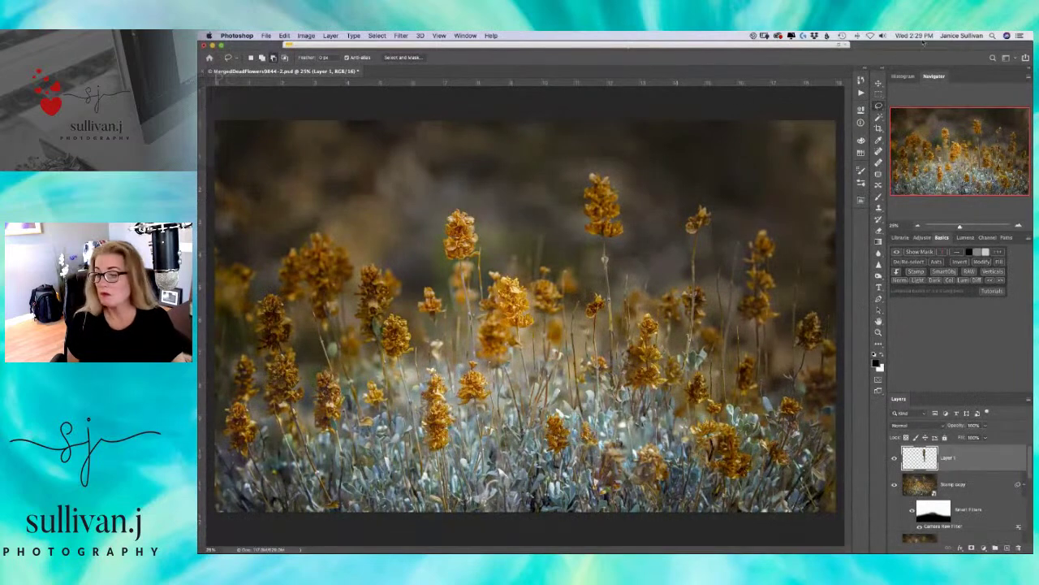
# - Move the copied flower down and to the right of the original, just above the shorter flower there
pyautogui.click(878, 83)
pyautogui.moveTo(603, 260); pyautogui.dragTo(604, 358)
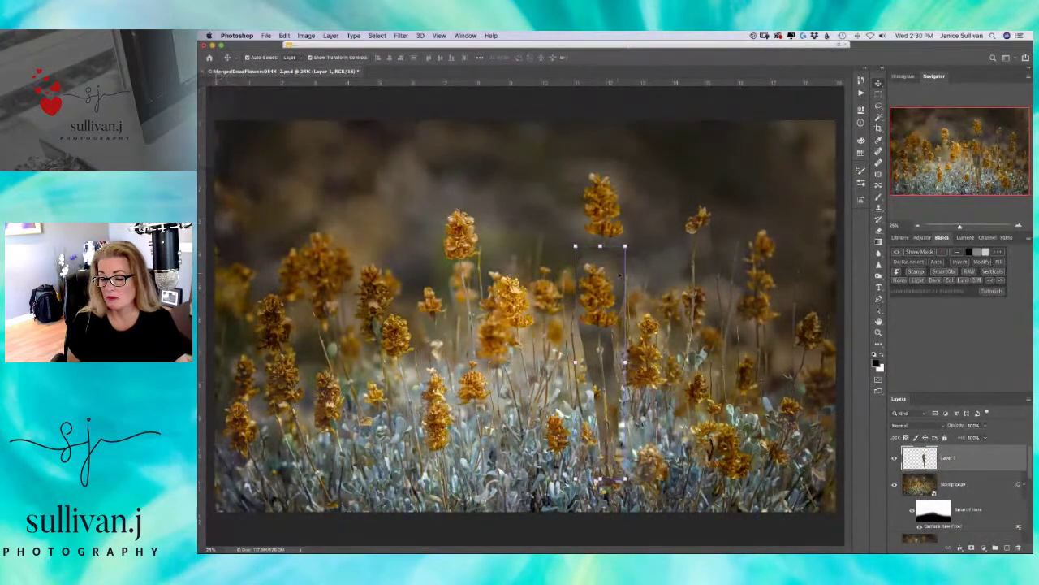
pyautogui.moveTo(613, 291); pyautogui.dragTo(673, 270)
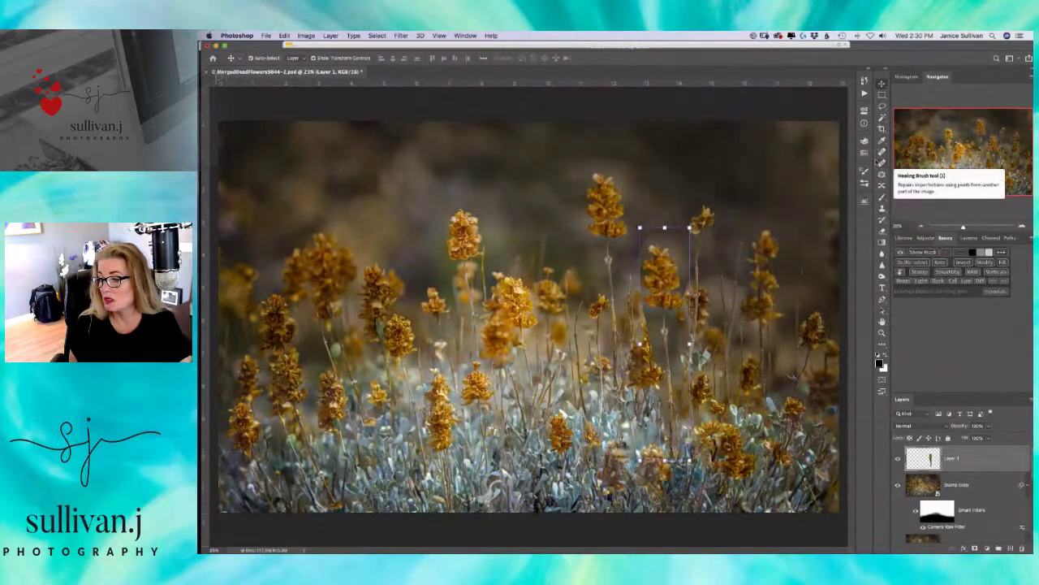
# - Draw a lasso selection around the original tall flower and the upper part of its stem
pyautogui.click(882, 105)
pyautogui.press('super+d')
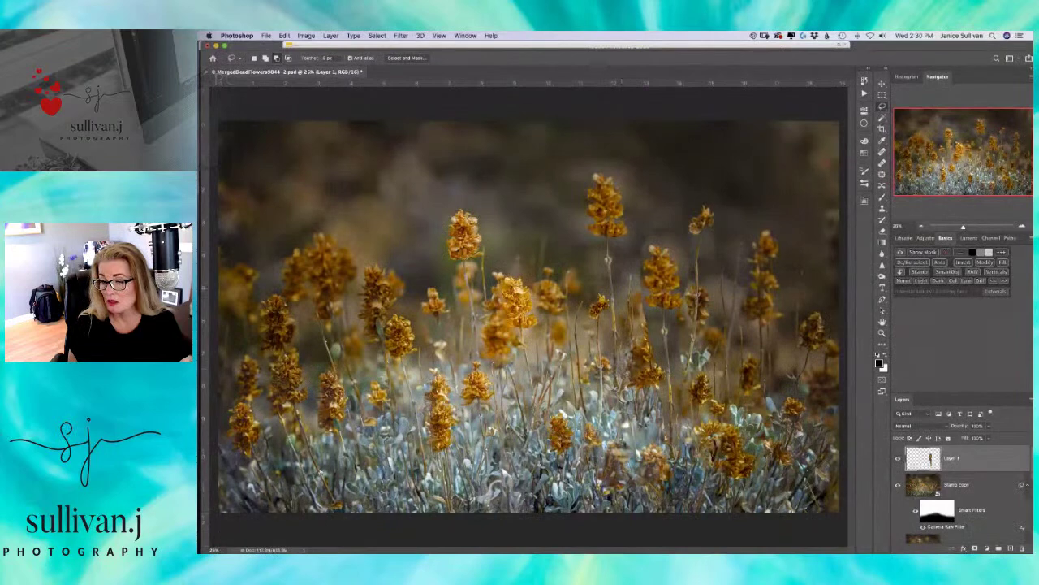
pyautogui.moveTo(624, 292)
pyautogui.mouseDown()
pyautogui.moveTo(638, 215)
pyautogui.moveTo(623, 157)
pyautogui.moveTo(607, 152)
pyautogui.moveTo(589, 168)
pyautogui.moveTo(579, 207)
pyautogui.moveTo(584, 246)
pyautogui.moveTo(606, 285)
pyautogui.mouseUp()
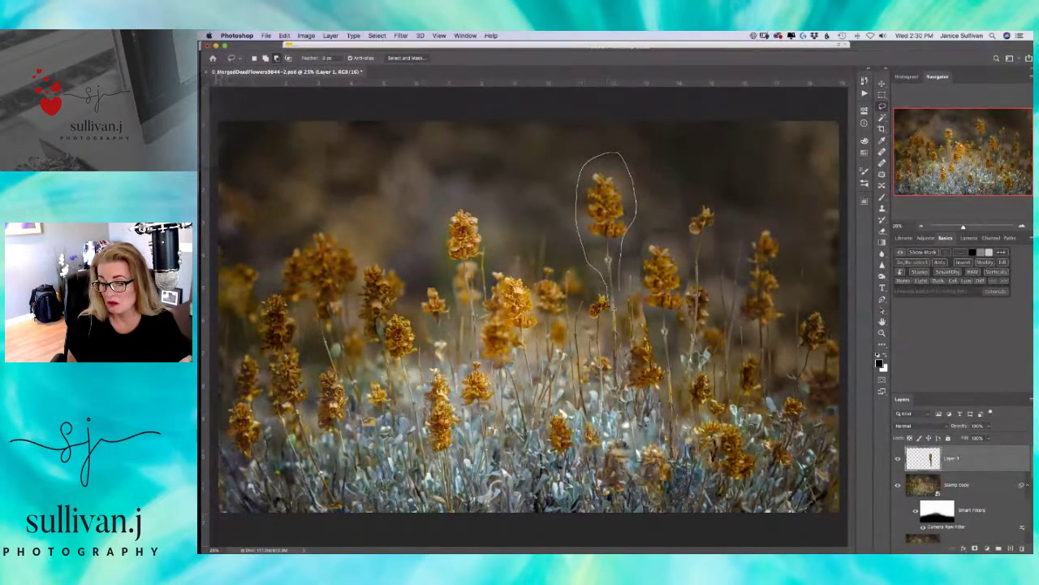
pyautogui.moveTo(612, 332)
pyautogui.mouseDown()
pyautogui.moveTo(627, 302)
pyautogui.moveTo(622, 280)
pyautogui.mouseUp()
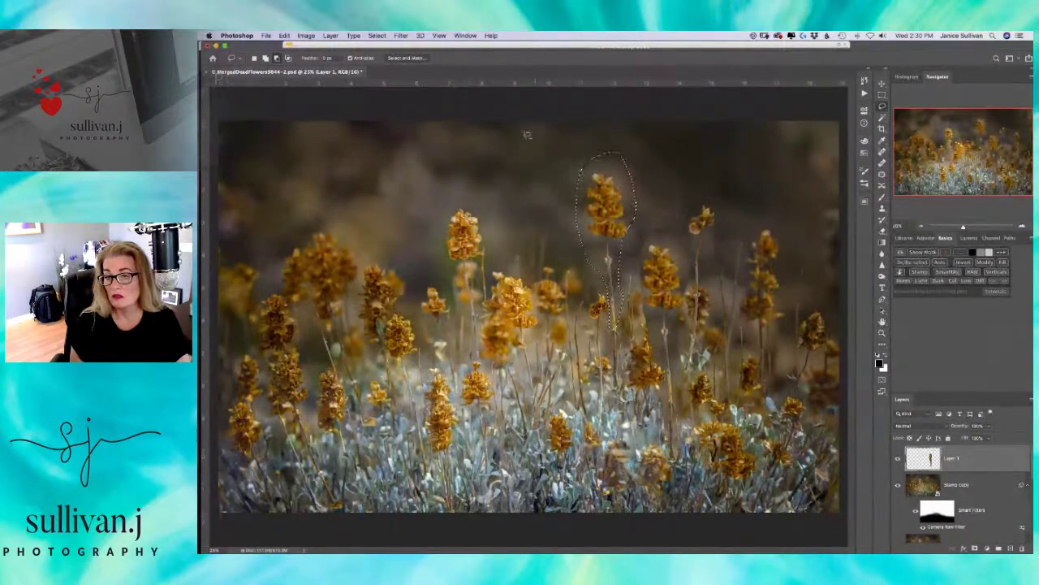
pyautogui.click(266, 35)
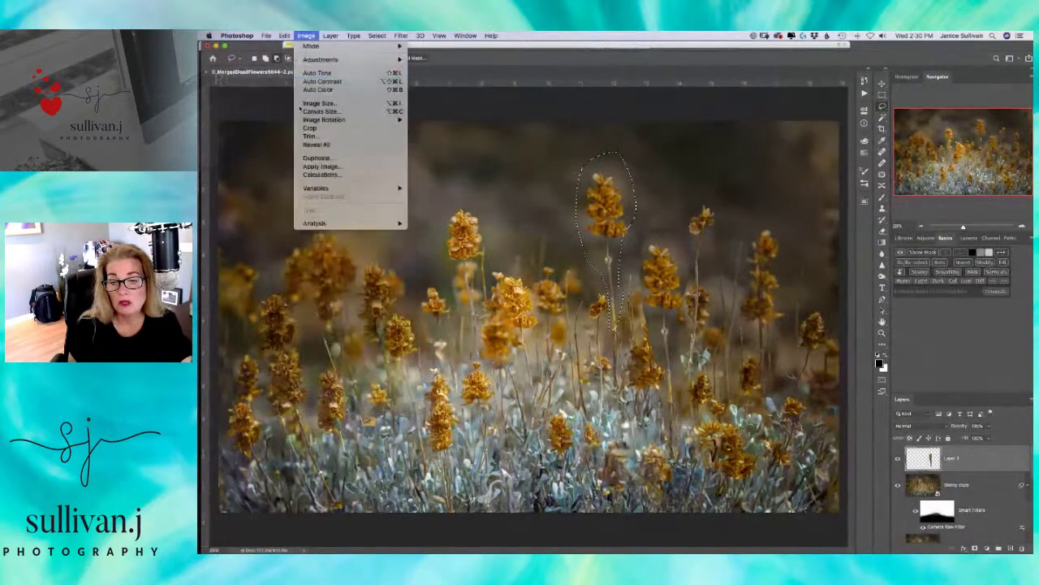
pyautogui.moveTo(284, 35)
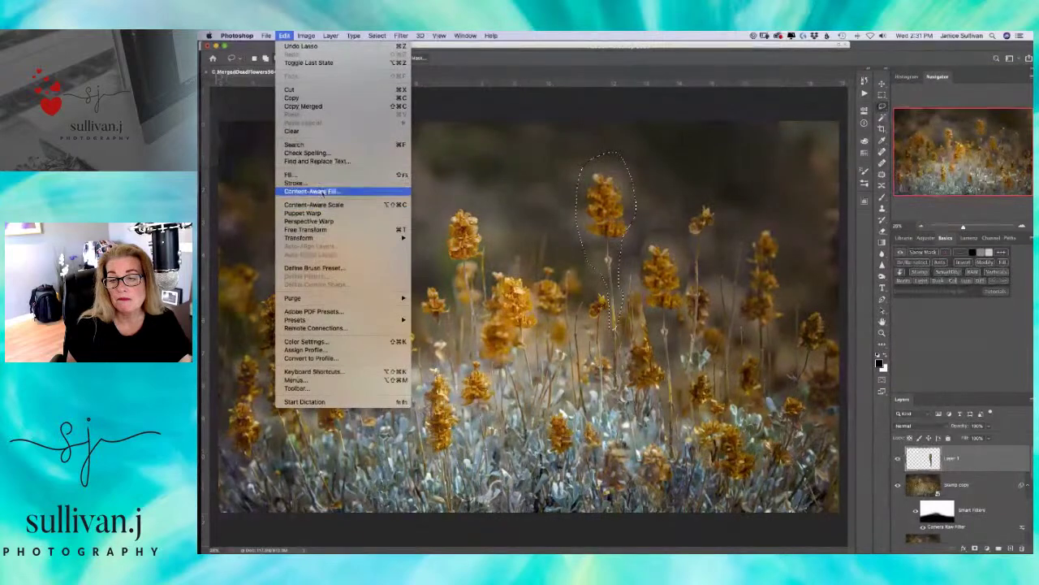
pyautogui.click(322, 191)
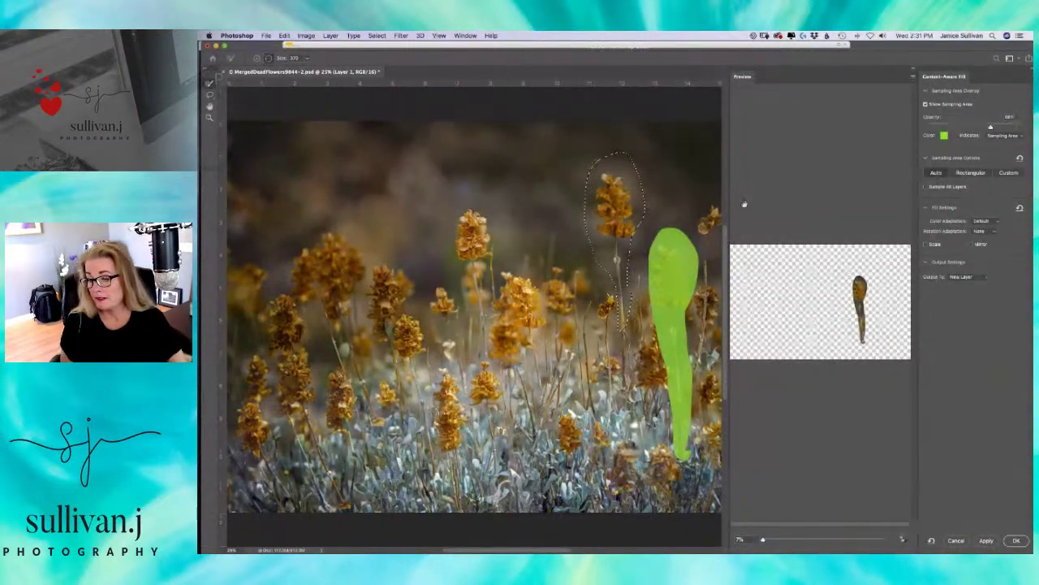
pyautogui.scroll(5, 778, 175)
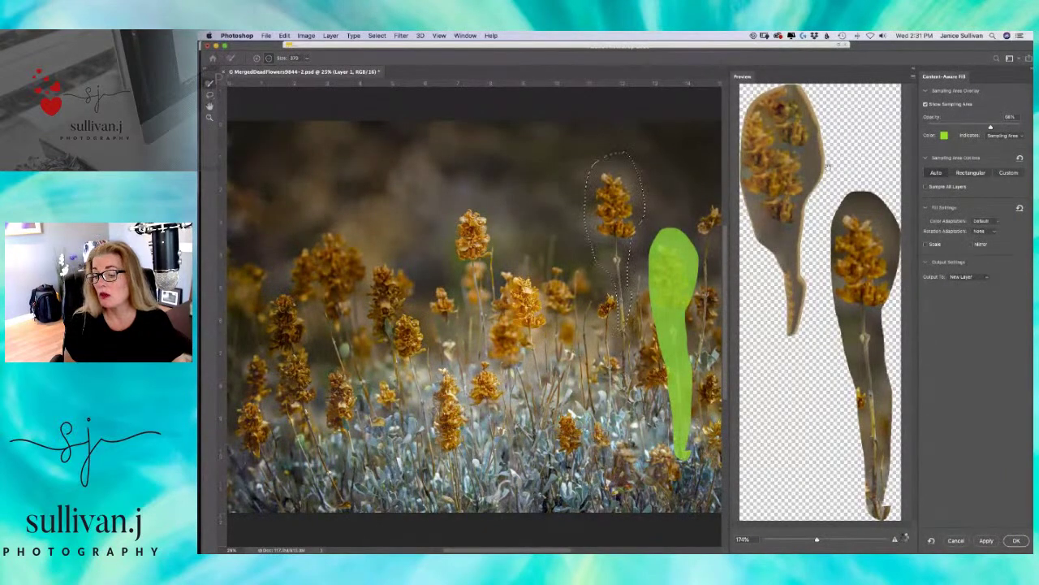
pyautogui.click(956, 540)
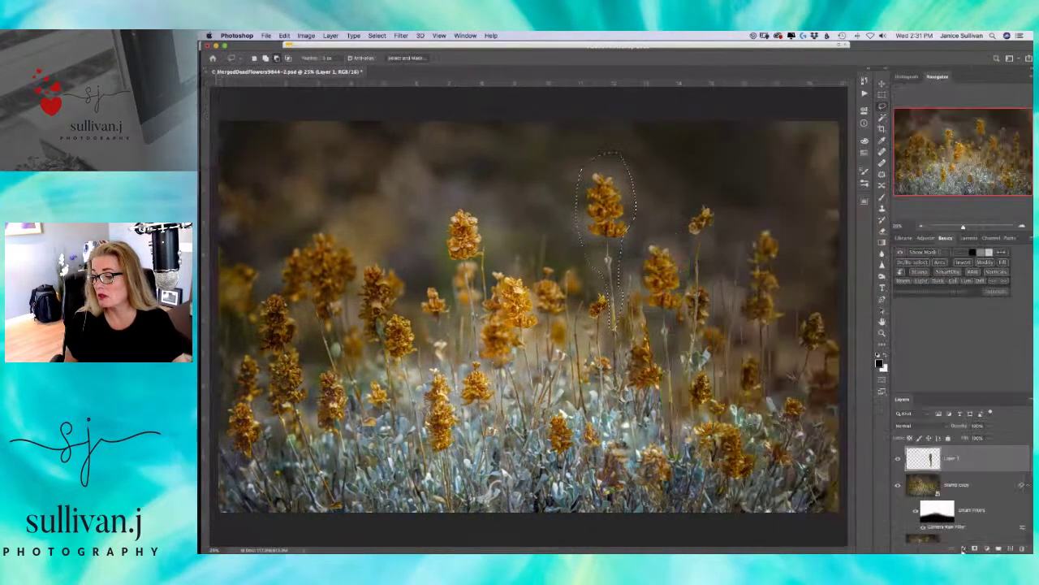
# - Stamp the visible layers onto a new top layer and remove the selected flower with Content-Aware Fill, output to a new layer
pyautogui.click(930, 484)
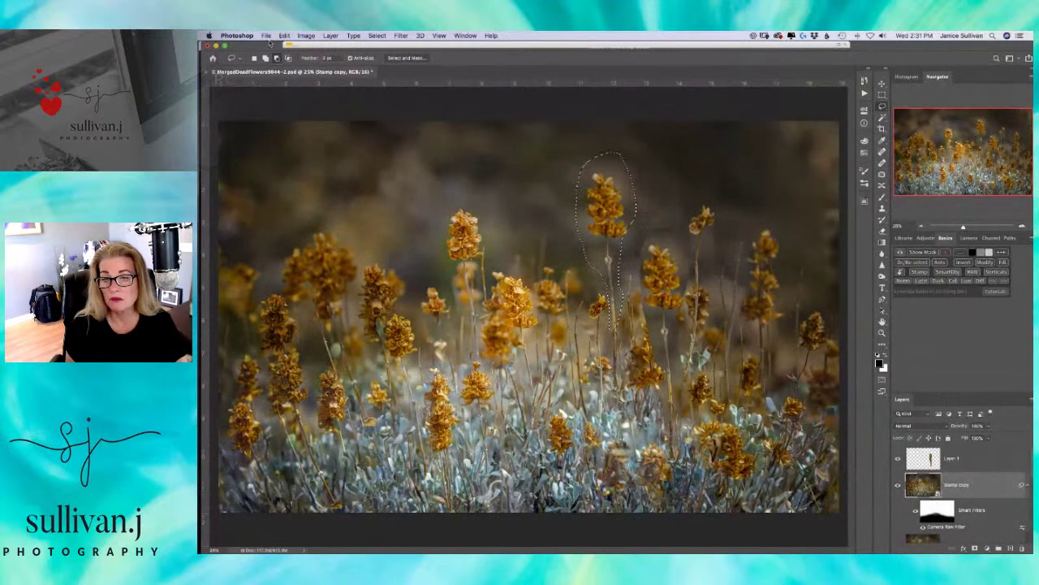
pyautogui.click(282, 36)
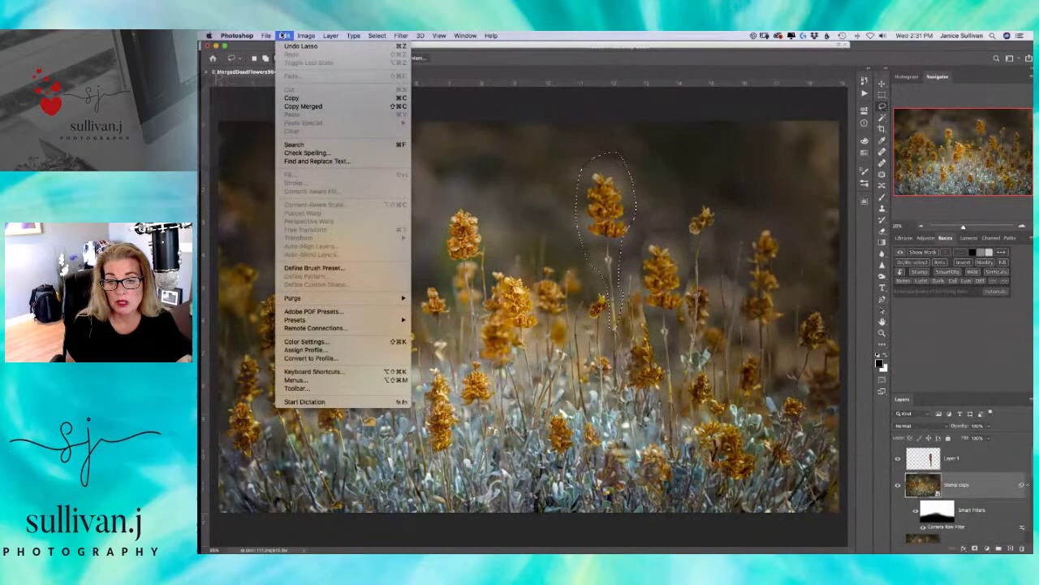
pyautogui.press('Escape')
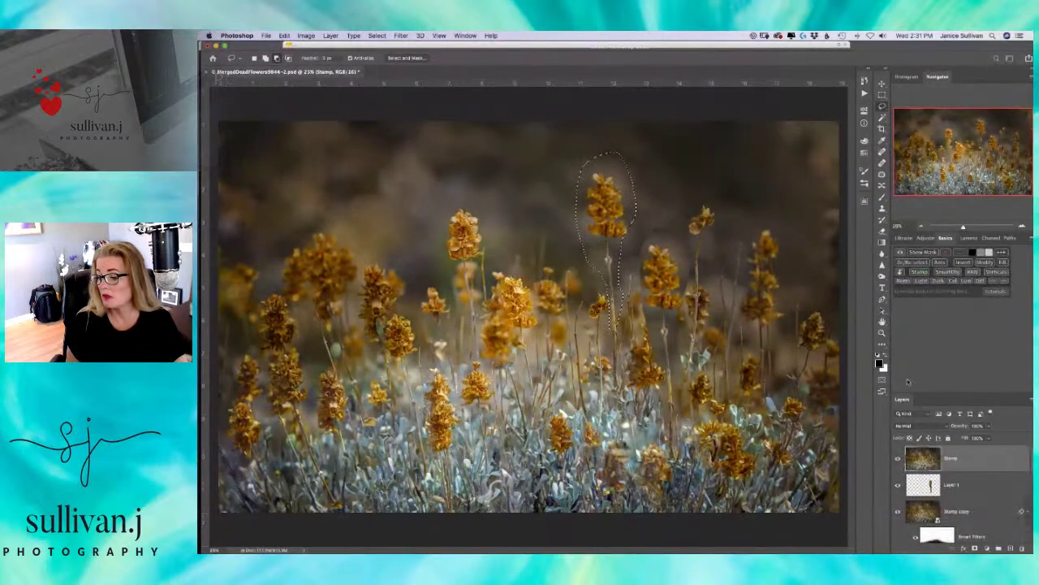
pyautogui.click(265, 36)
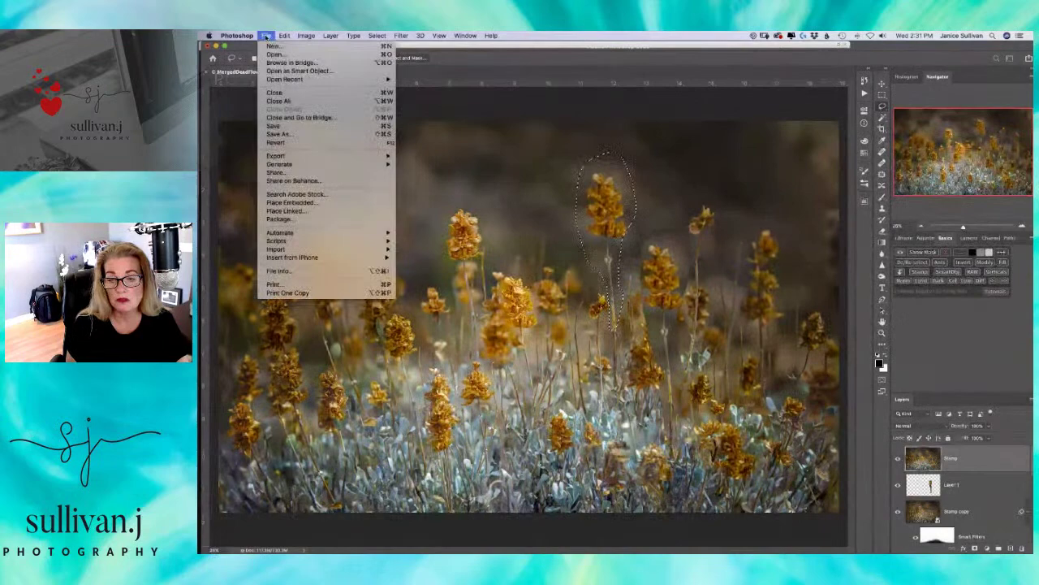
pyautogui.moveTo(284, 36)
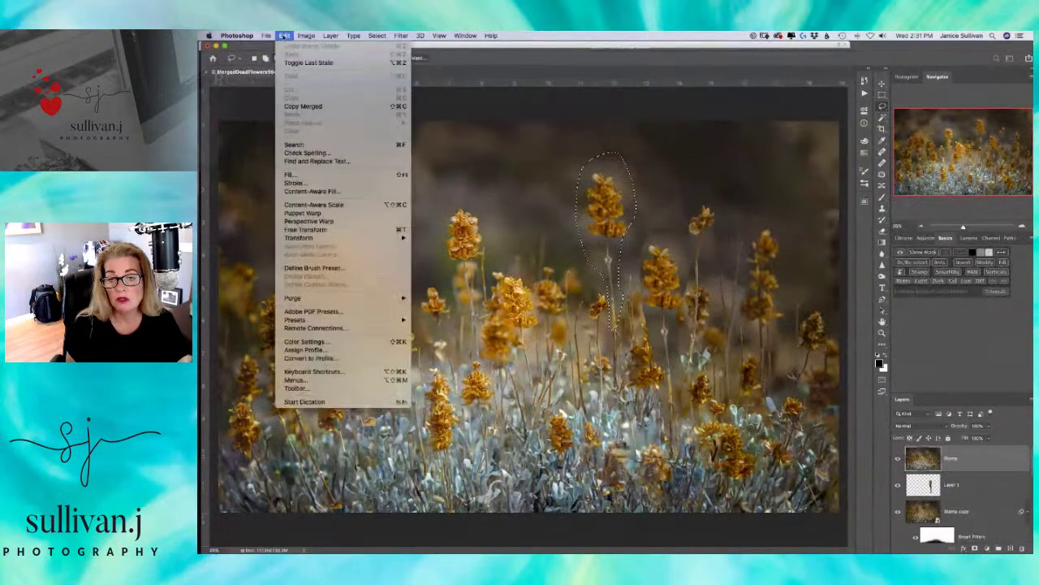
pyautogui.click(311, 192)
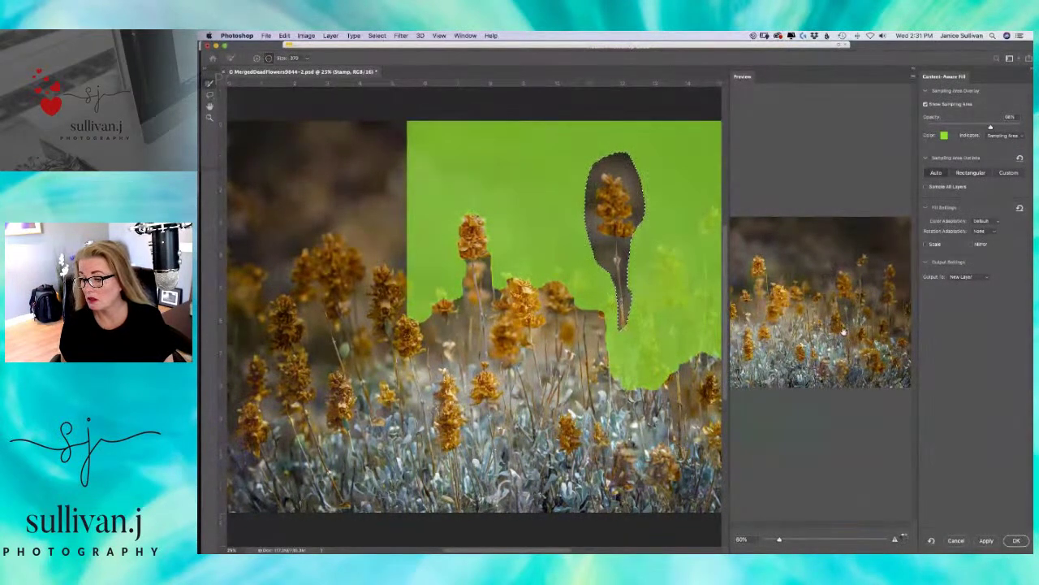
pyautogui.scroll(-3, 841, 336)
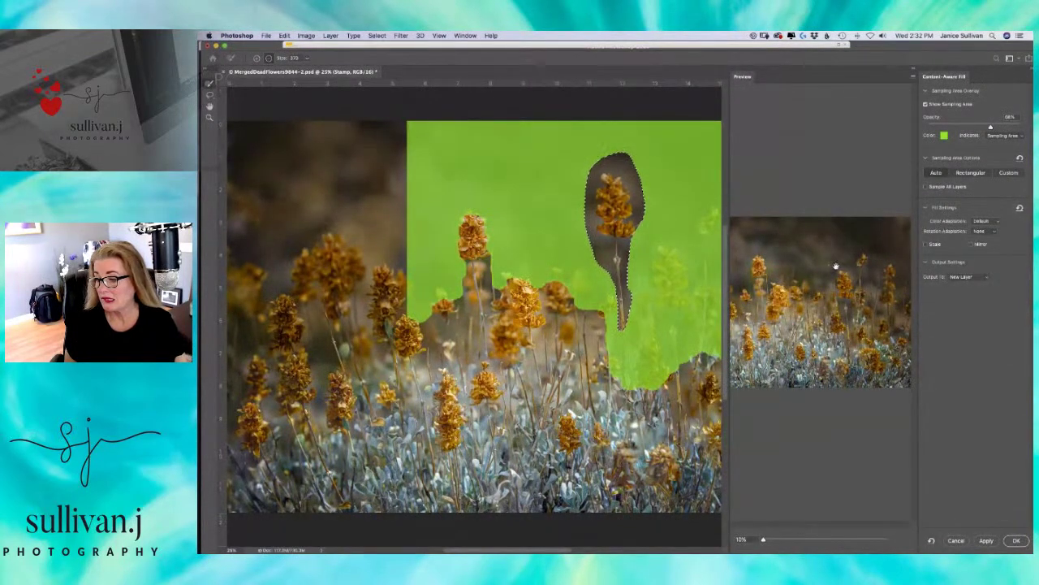
pyautogui.click(1015, 540)
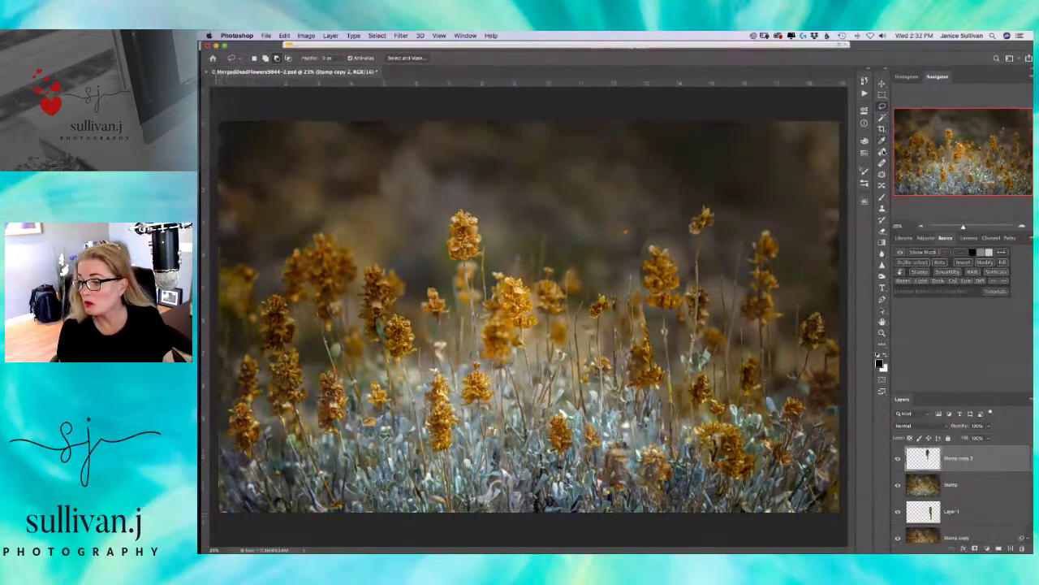
# - Clean up the leftover orange speck in the background where the tall flower stood with the Spot Healing Brush
pyautogui.press('j')
pyautogui.moveTo(623, 232); pyautogui.dragTo(623, 231)
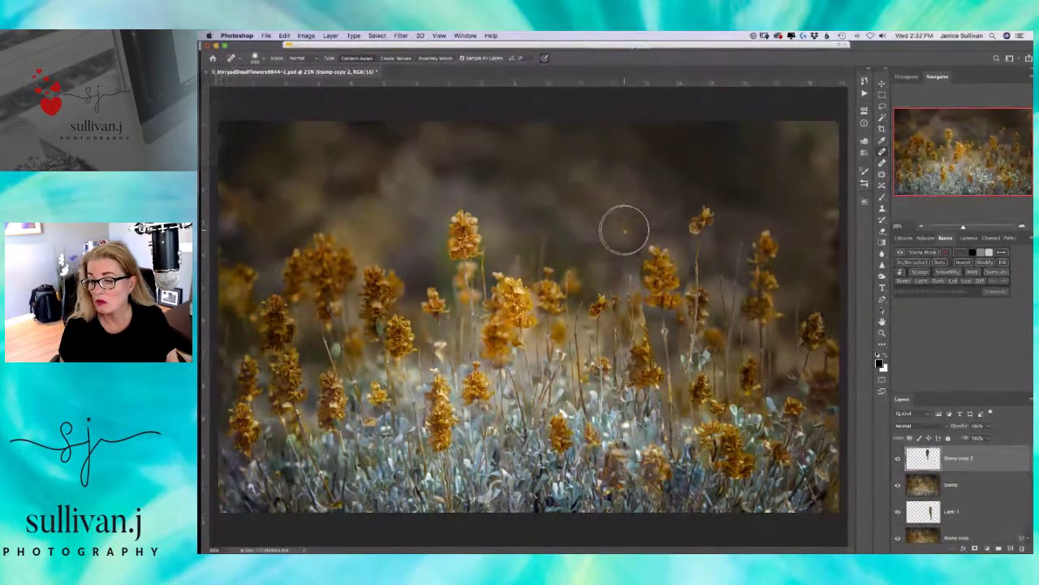
pyautogui.click(625, 230)
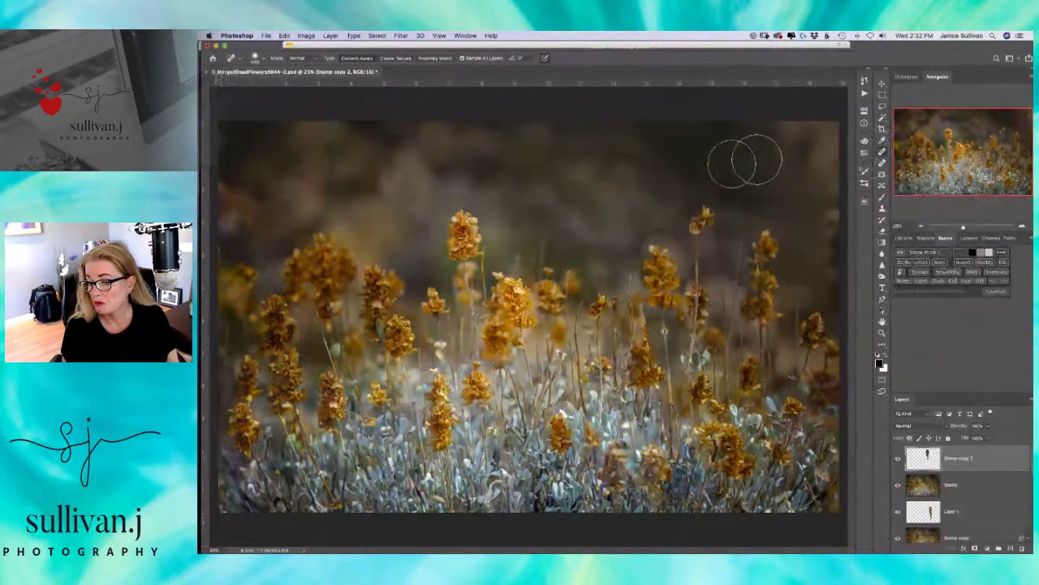
pyautogui.click(623, 220)
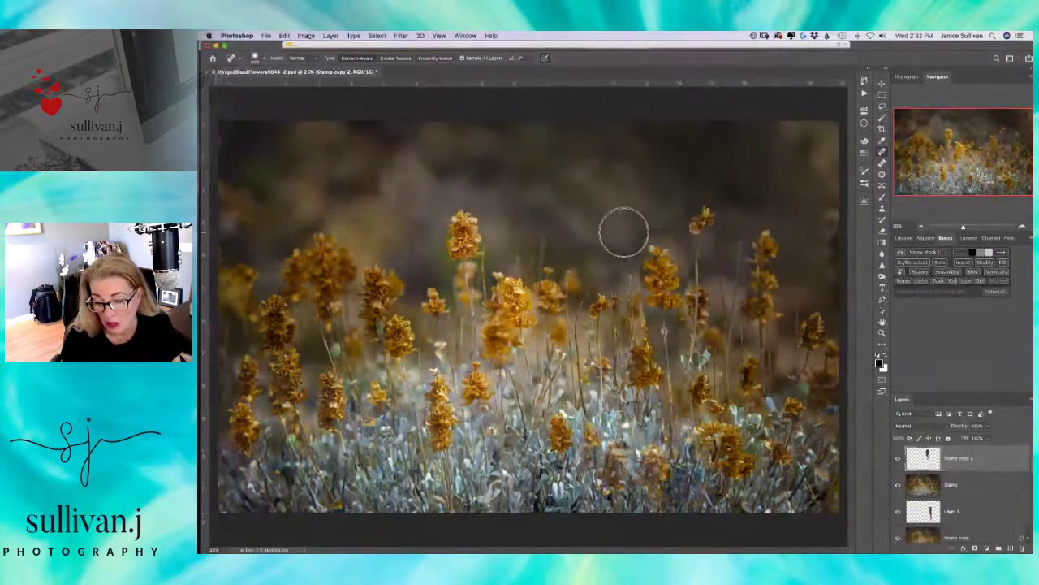
pyautogui.click(615, 221)
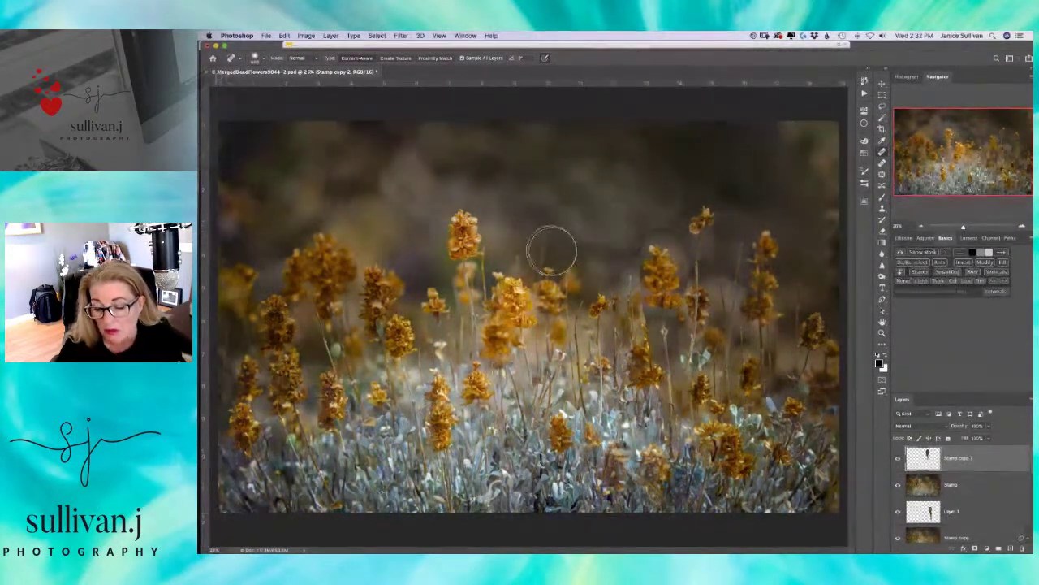
pyautogui.click(610, 224)
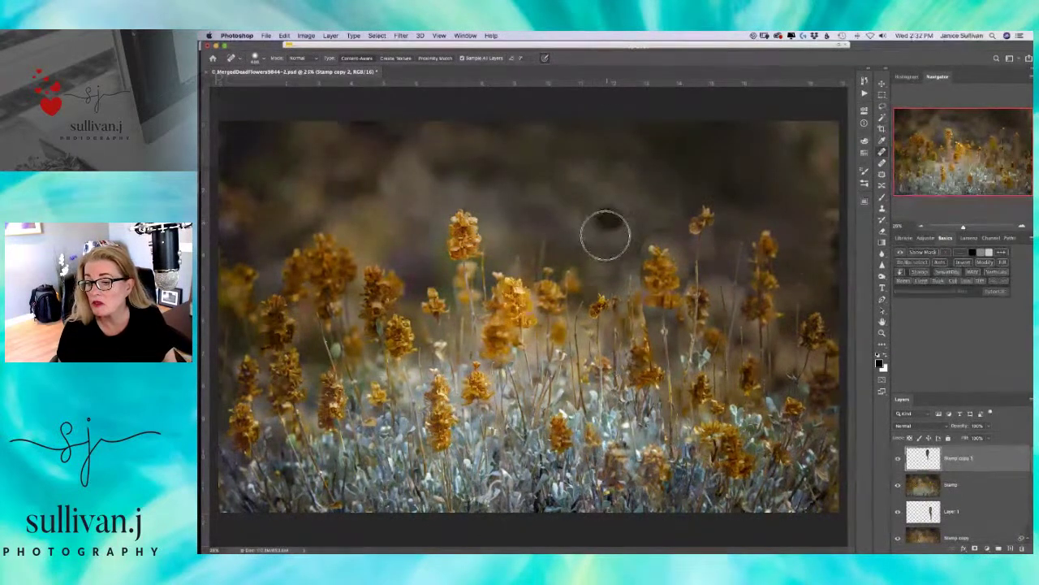
pyautogui.click(609, 223)
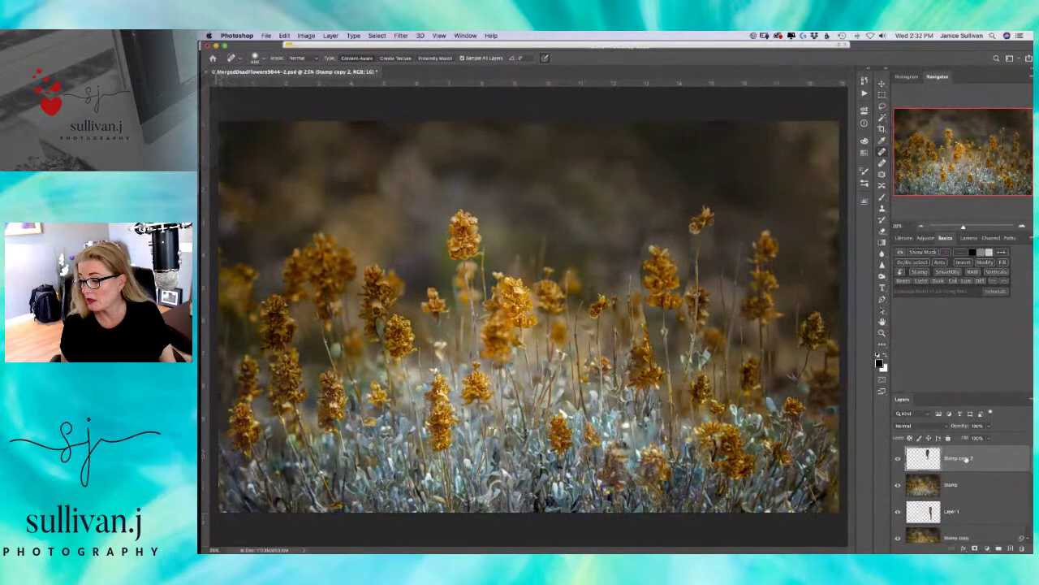
# - Rename the top layer as "remove large flower"
pyautogui.click(899, 458)
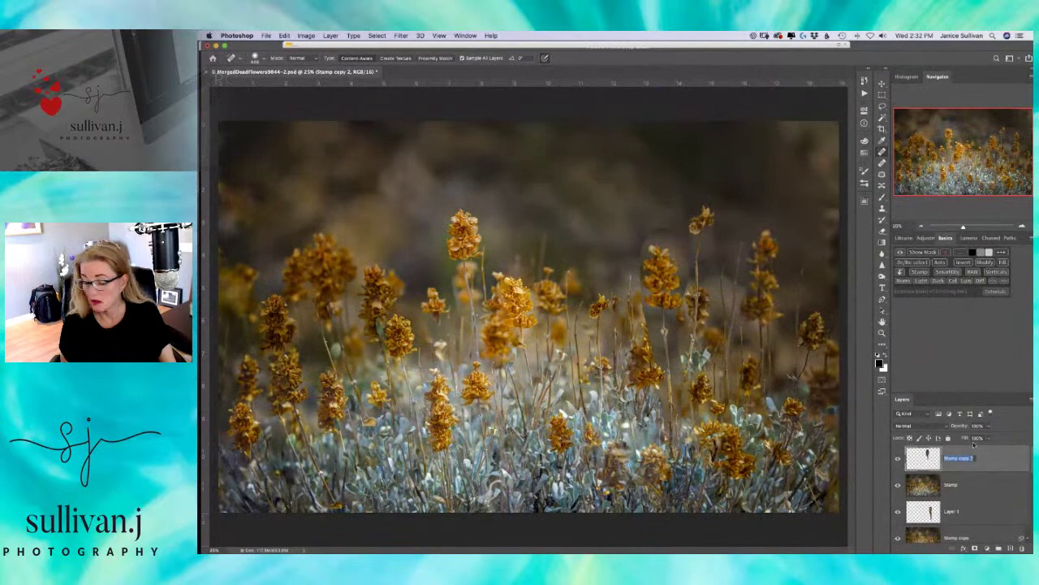
pyautogui.write('d')
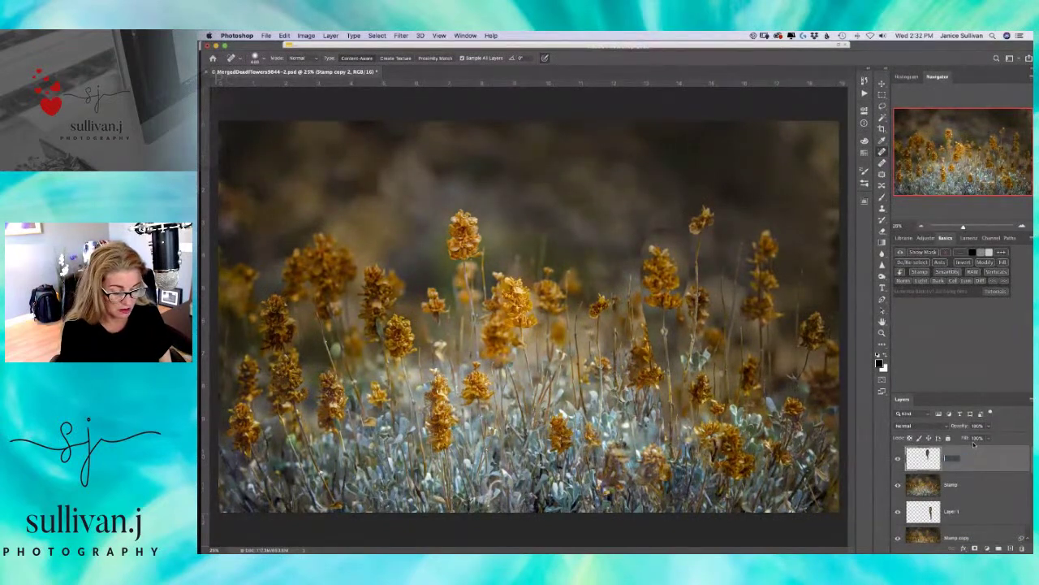
pyautogui.write('odge')
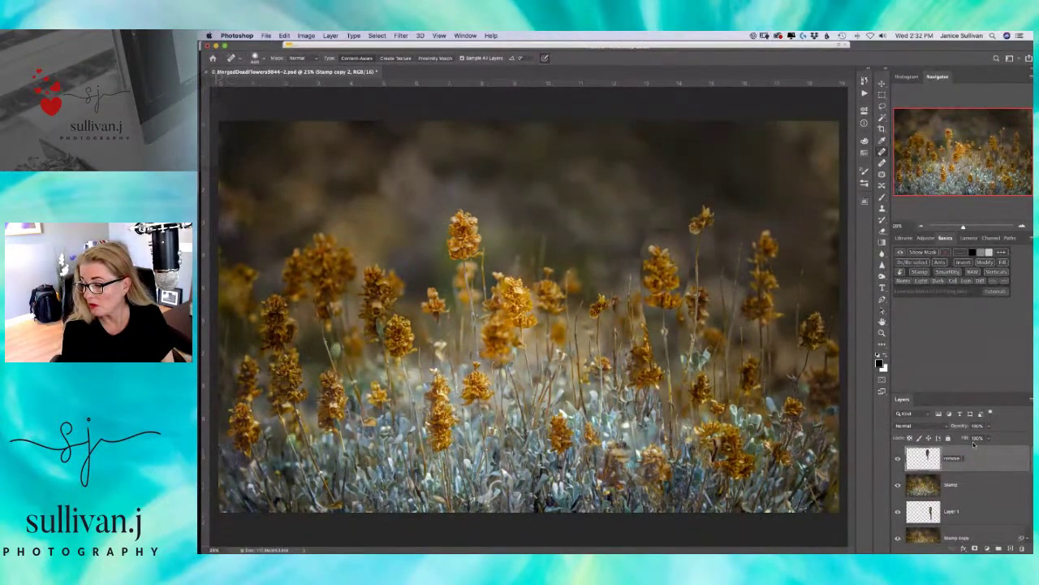
pyautogui.write(' b')
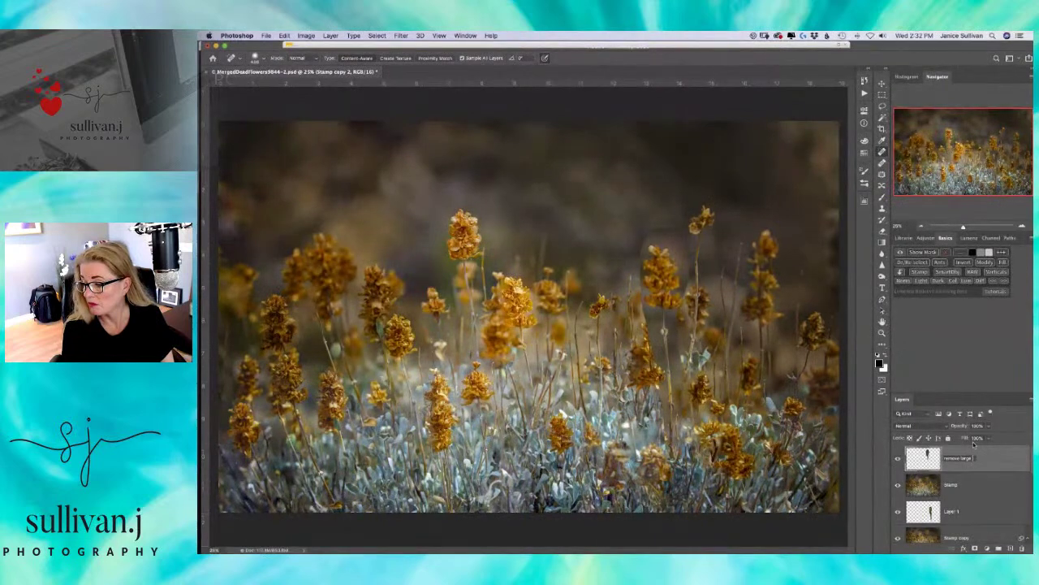
pyautogui.write('owers')
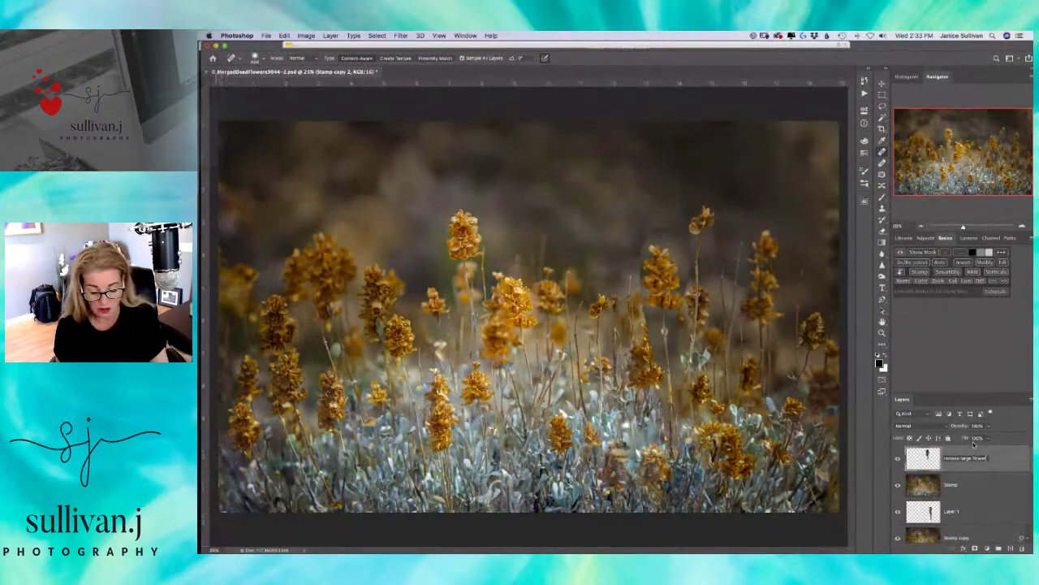
pyautogui.press('Return')
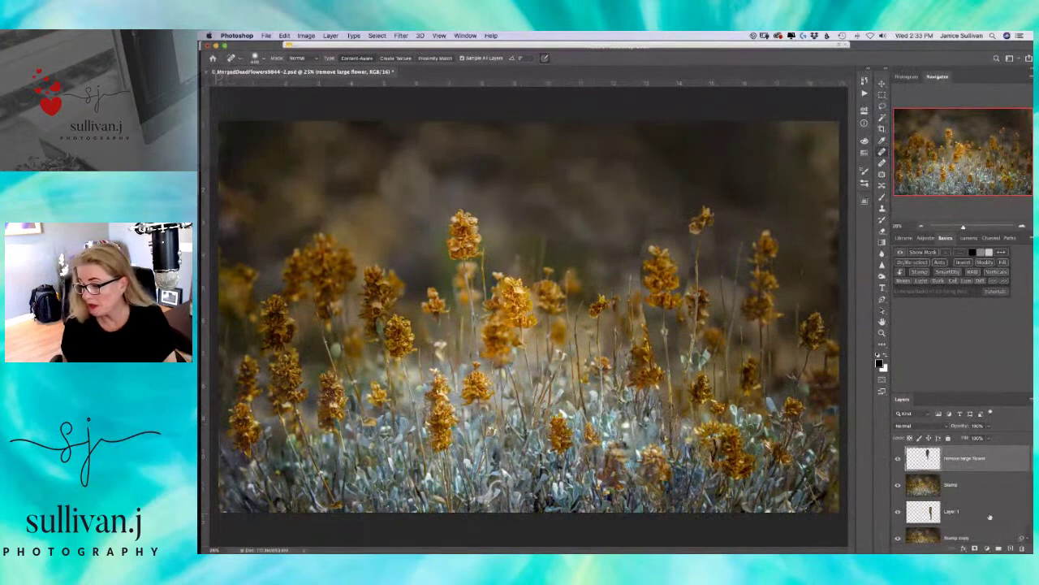
# - Delete the full-image Stamp layer below the "remove large flower" layer and save the document
pyautogui.click(927, 483)
pyautogui.click(897, 484)
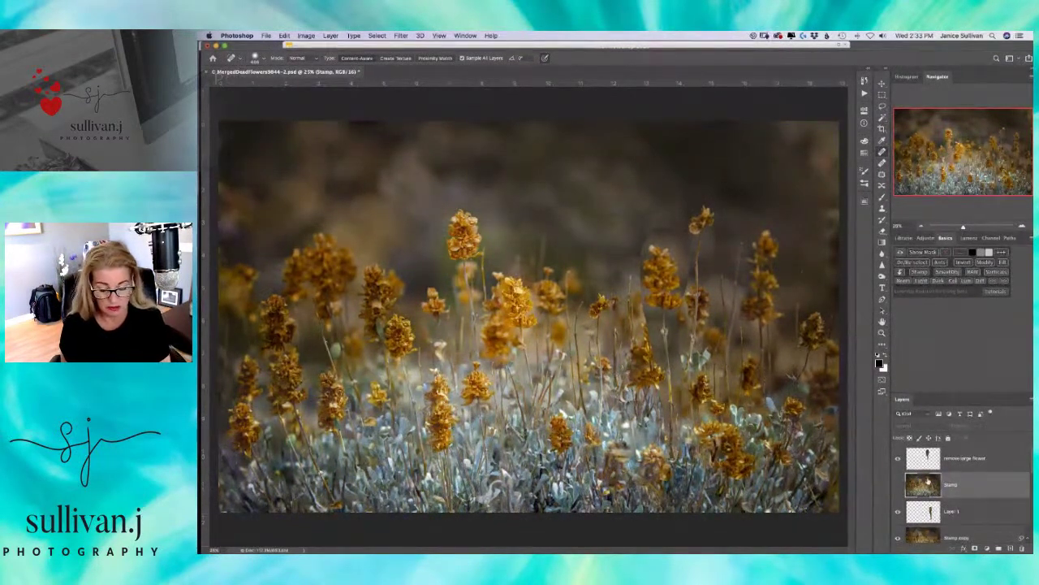
pyautogui.press('Delete')
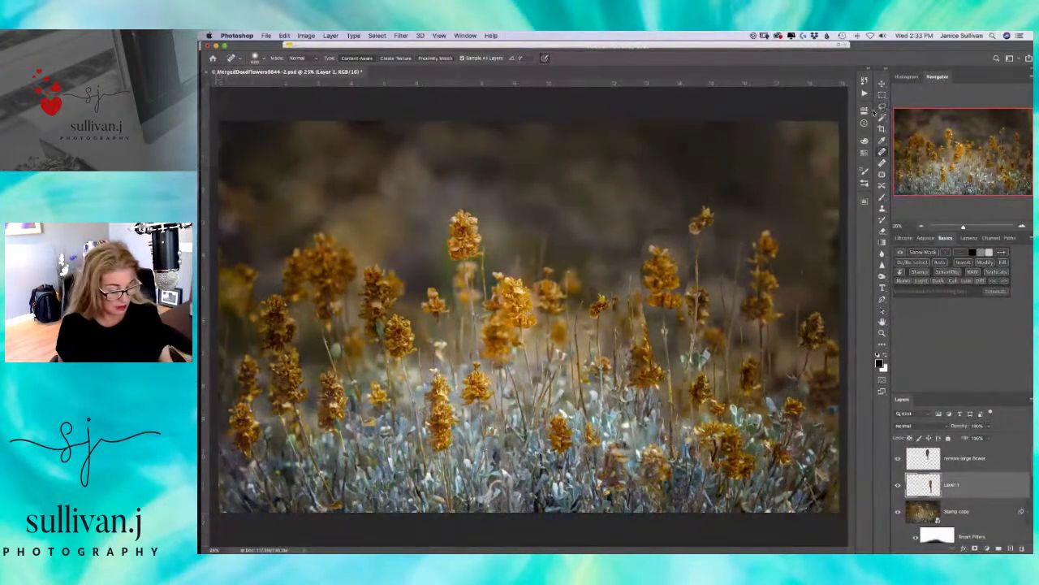
pyautogui.press('super+s')
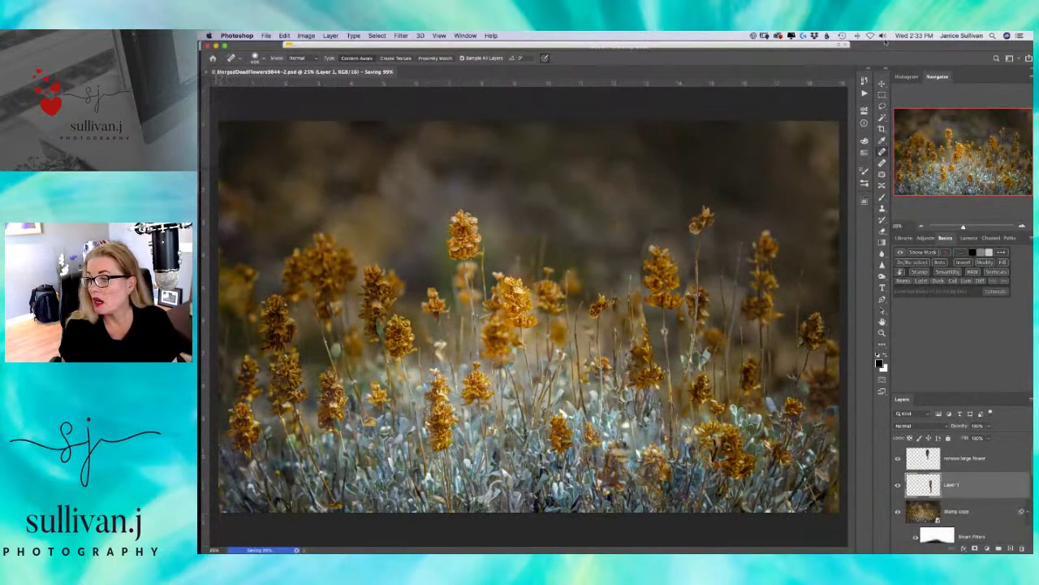
# - Move the copied flower on Layer 1 into the gap between the central flower cluster and the tall thin flower
pyautogui.click(882, 84)
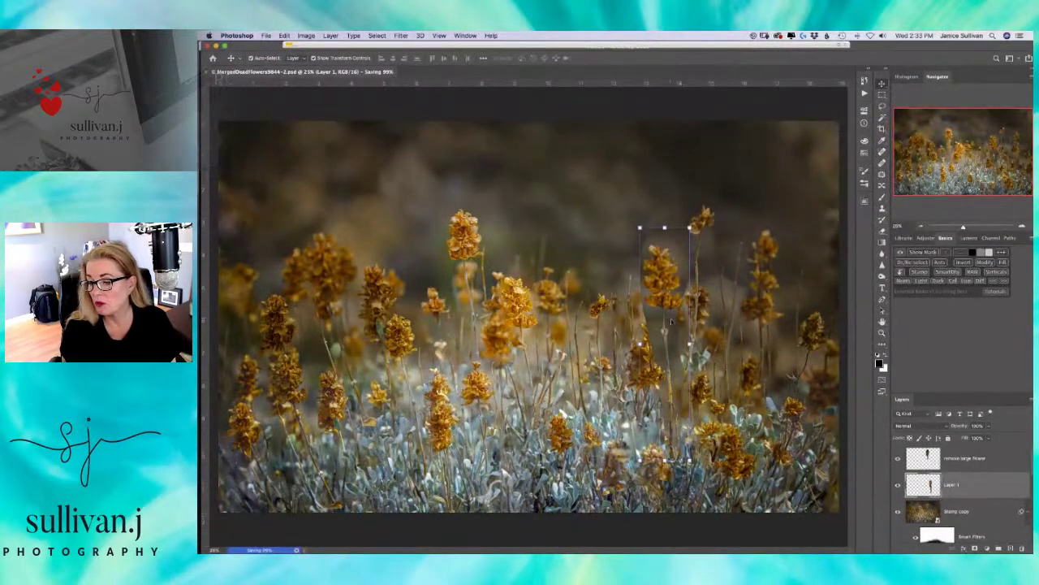
pyautogui.moveTo(670, 341); pyautogui.dragTo(837, 390)
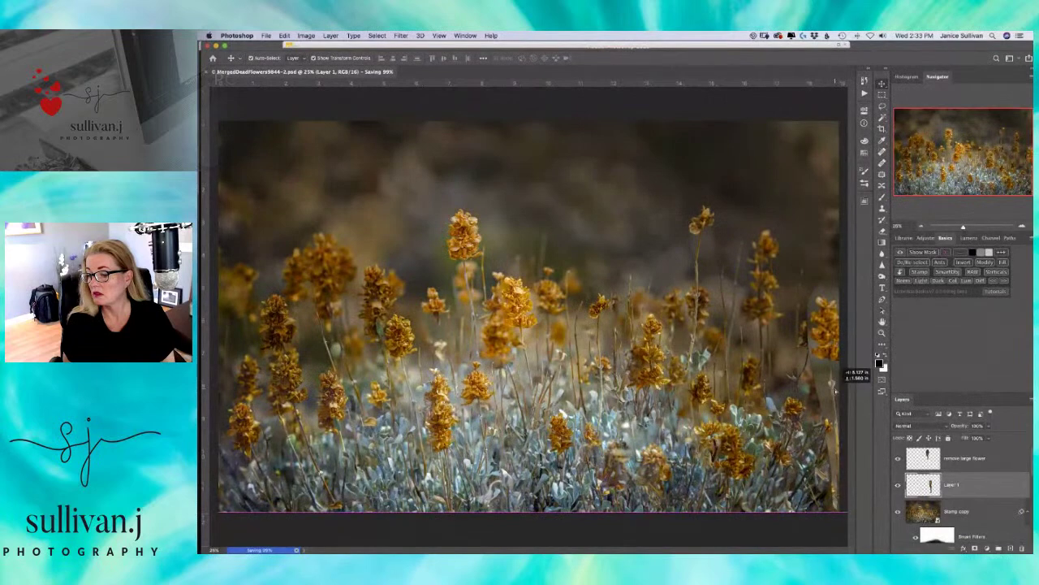
pyautogui.moveTo(835, 391); pyautogui.dragTo(614, 324)
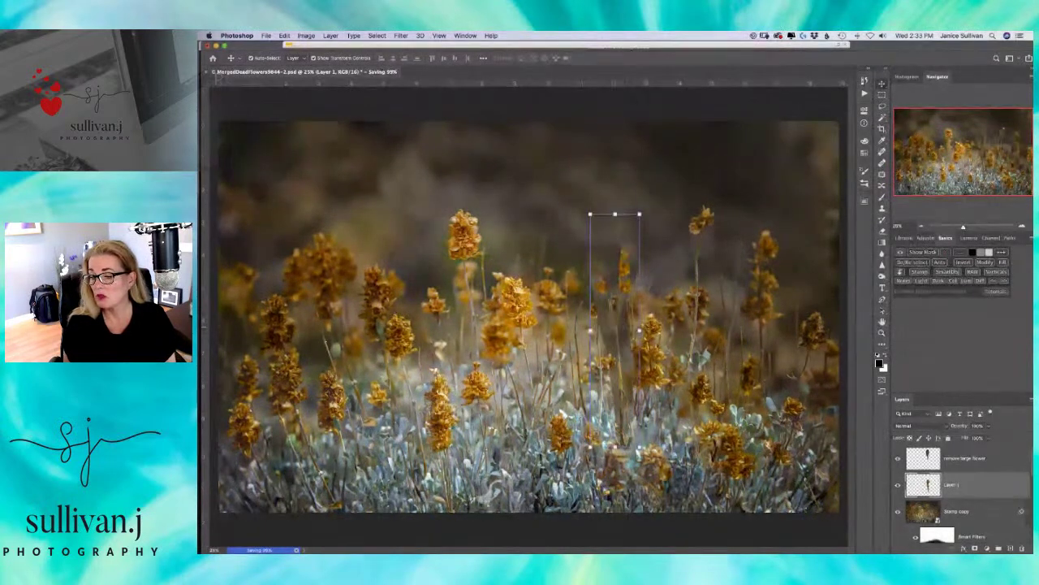
# - Raise Layer 1 above the "remove large flower" layer, nudge the copied flower left and scale it down slightly
pyautogui.moveTo(929, 484); pyautogui.dragTo(932, 458)
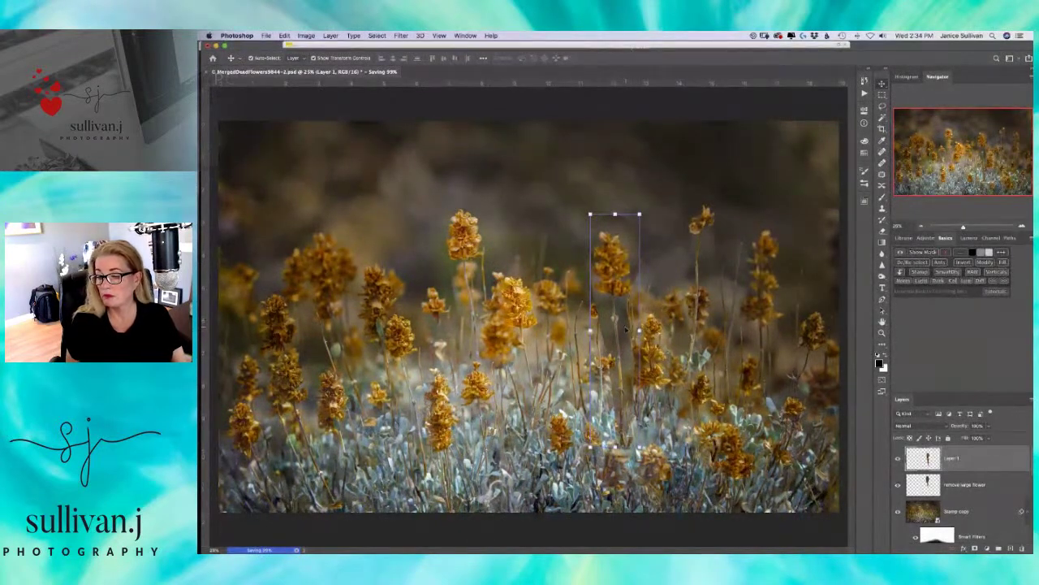
pyautogui.moveTo(621, 334)
pyautogui.mouseDown()
pyautogui.moveTo(619, 310)
pyautogui.moveTo(668, 356)
pyautogui.moveTo(650, 375)
pyautogui.moveTo(619, 334)
pyautogui.moveTo(621, 313)
pyautogui.mouseUp()
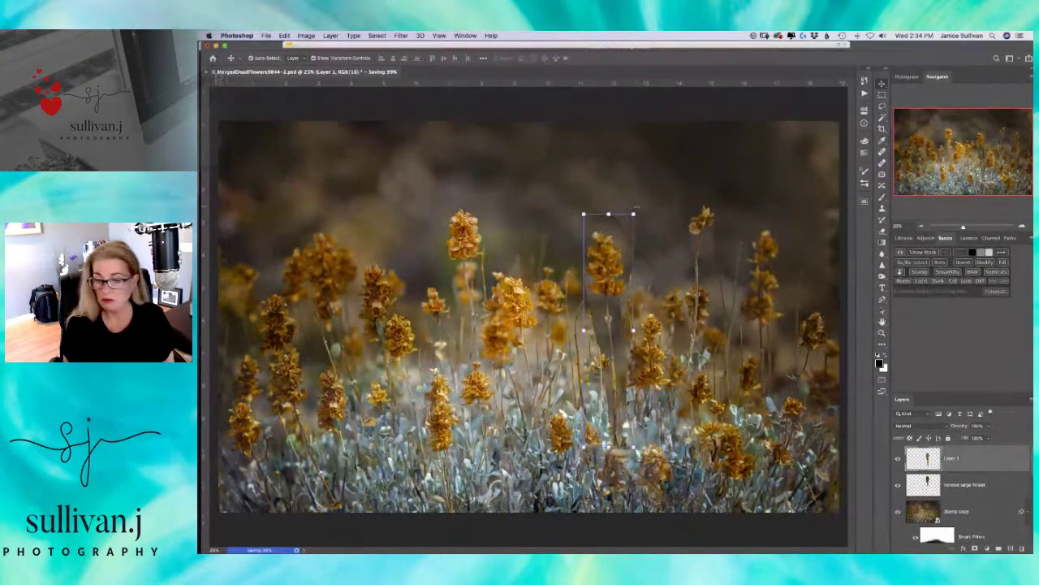
pyautogui.moveTo(634, 214); pyautogui.dragTo(629, 228)
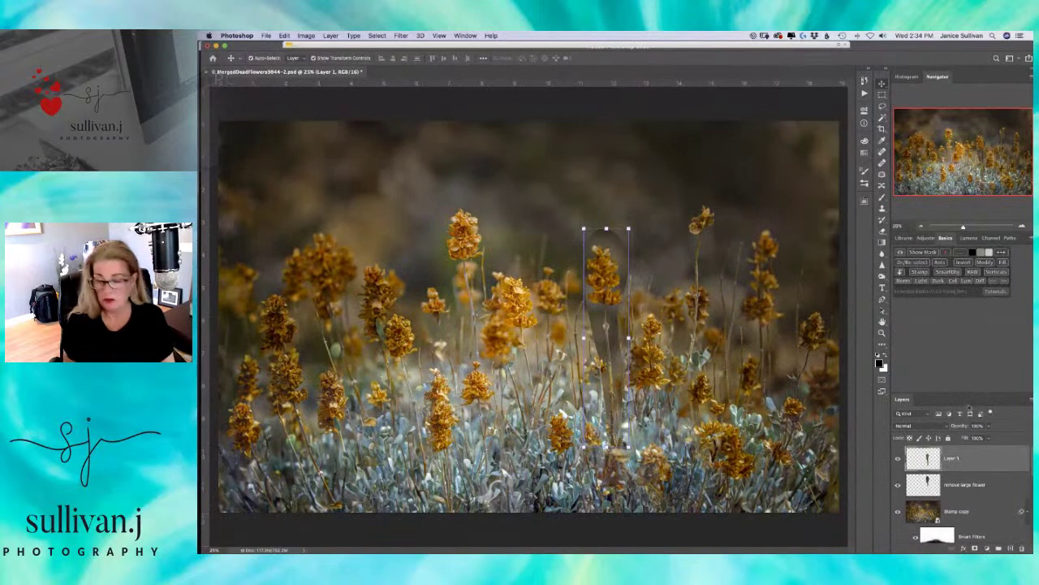
# - Add a layer mask to Layer 1 and invert it to black to hide the copied flower
pyautogui.click(882, 199)
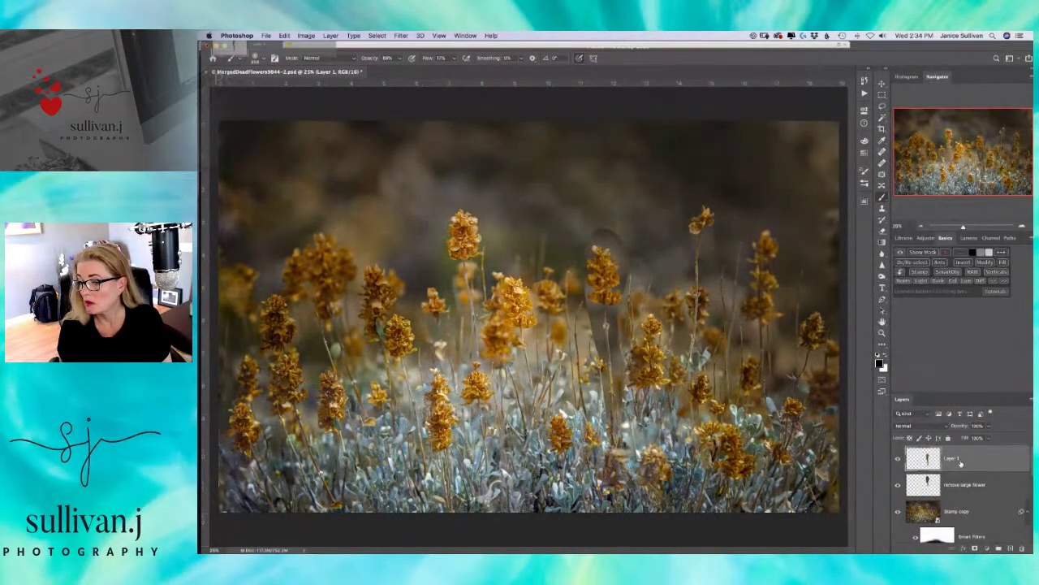
pyautogui.click(975, 549)
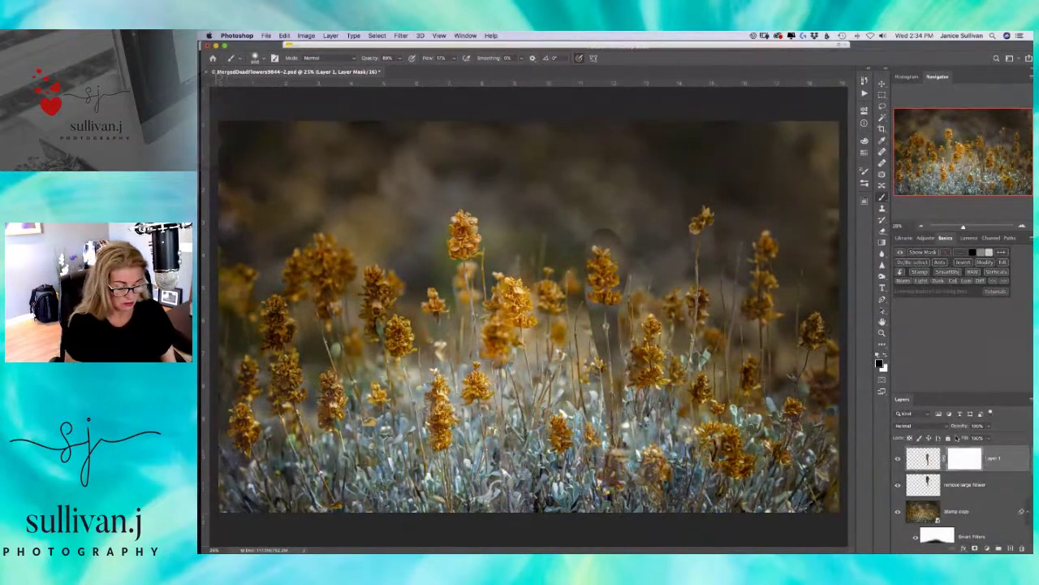
pyautogui.press('super+i')
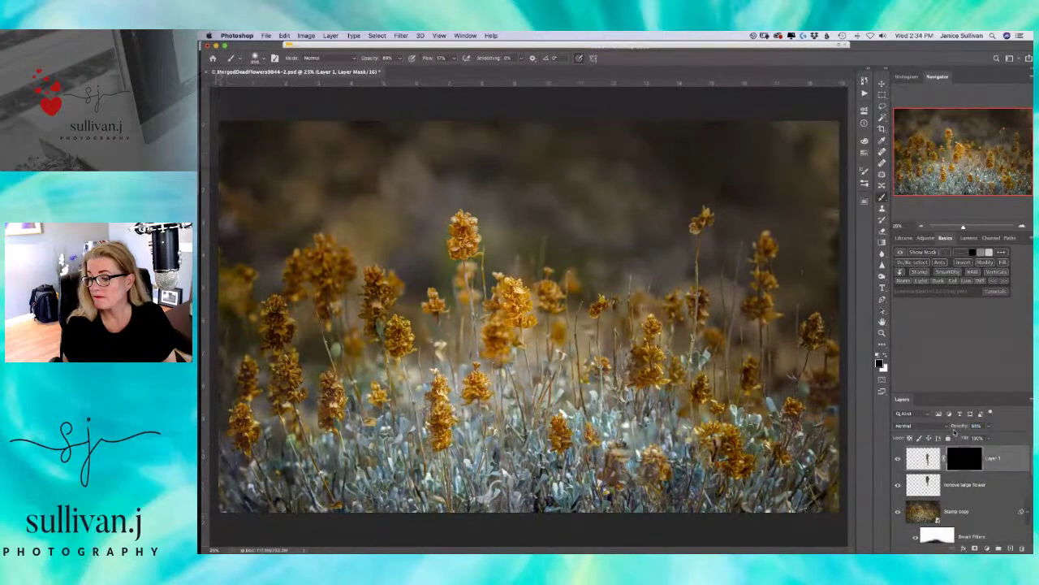
# - Reduce the opacity of Layer 1 slightly, keeping its mask active for painting
pyautogui.click(924, 459)
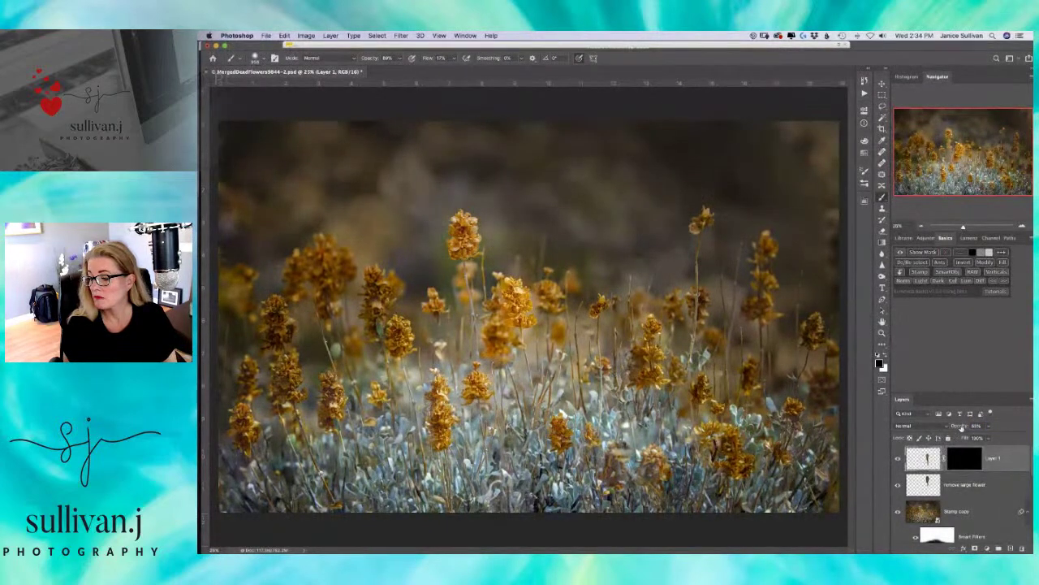
pyautogui.click(962, 457)
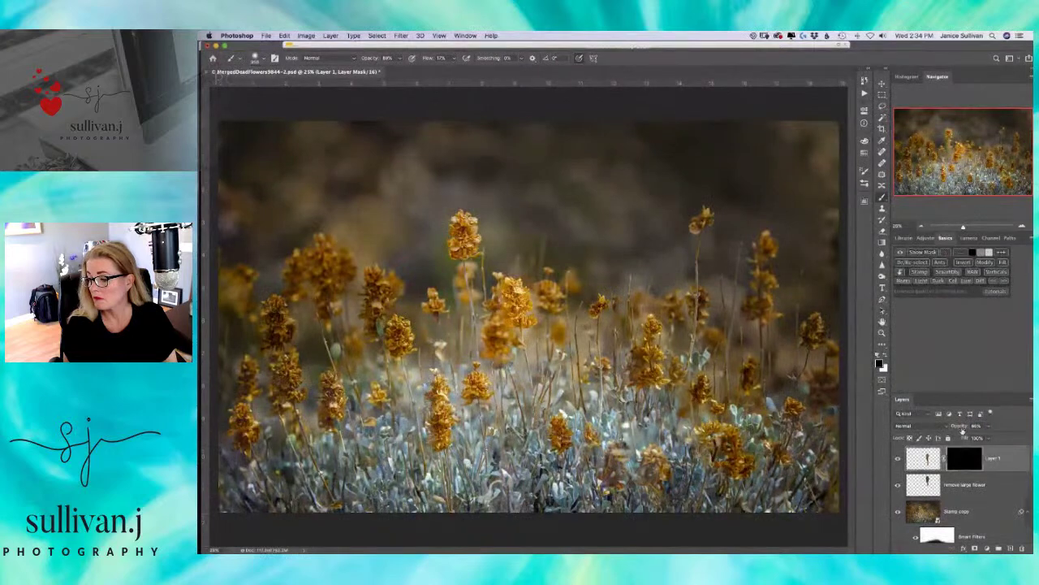
pyautogui.write('100')
pyautogui.press('Return')
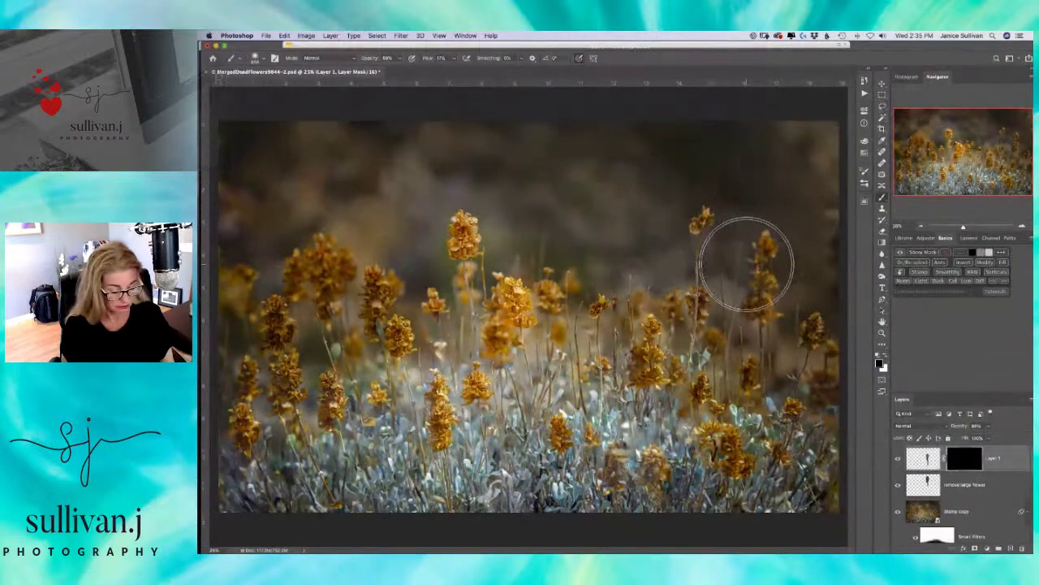
# - Set up a smaller white brush and lower the density of Layer 1's mask to about 70%
pyautogui.moveTo(741, 270); pyautogui.dragTo(682, 272)
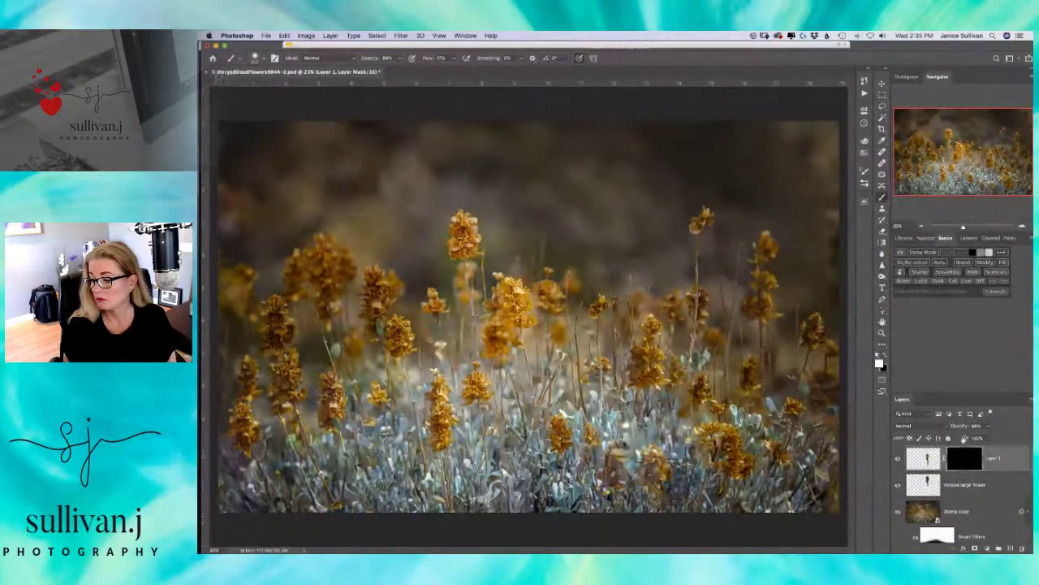
pyautogui.doubleClick(964, 460)
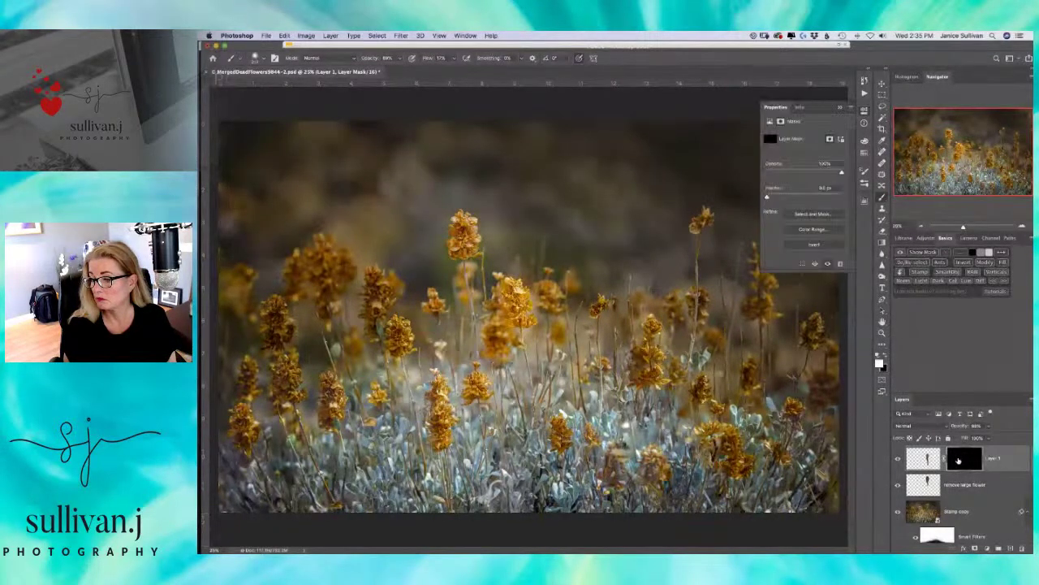
pyautogui.click(820, 173)
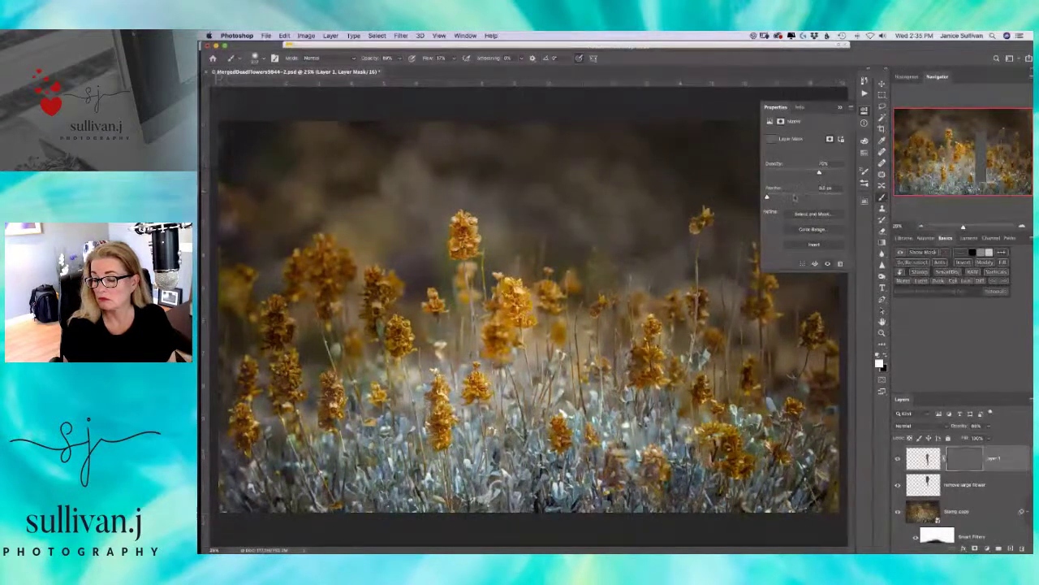
pyautogui.click(840, 108)
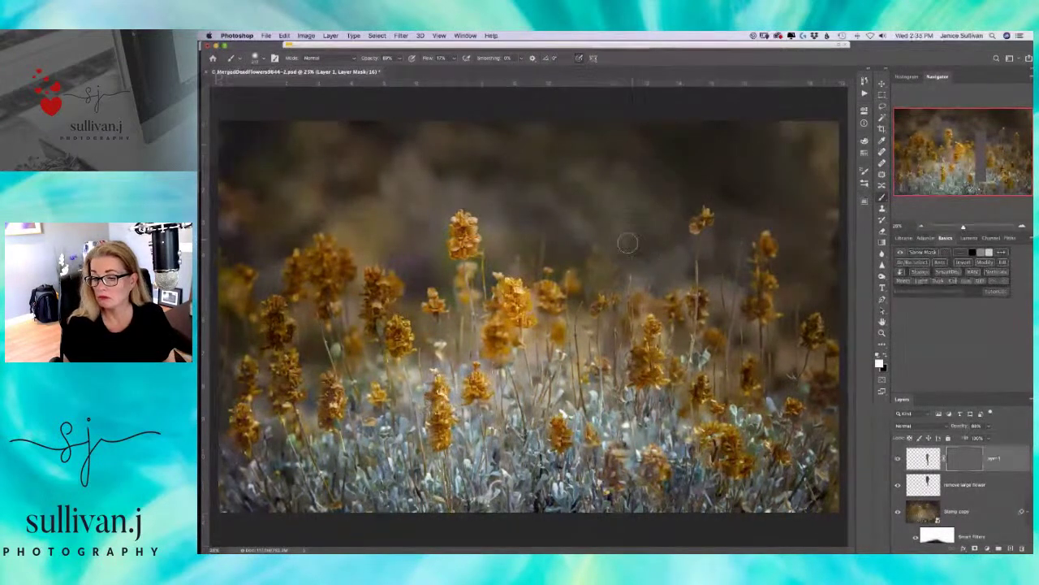
# - Paint white on Layer 1's mask to reveal the upper petals of the copied flower head
pyautogui.moveTo(602, 265); pyautogui.dragTo(598, 258)
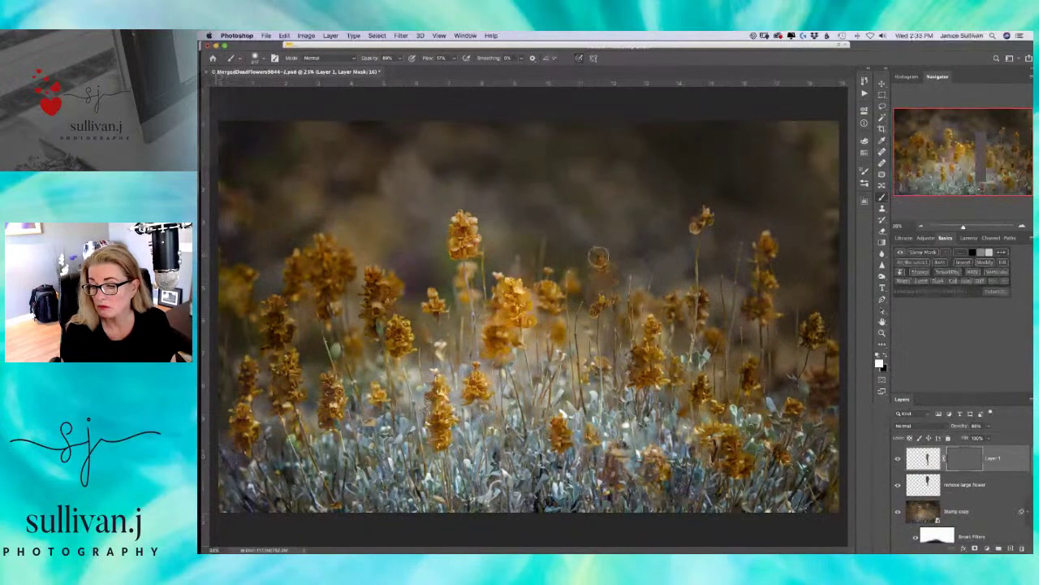
pyautogui.moveTo(964, 230); pyautogui.dragTo(977, 228)
pyautogui.scroll(10, 606, 286)
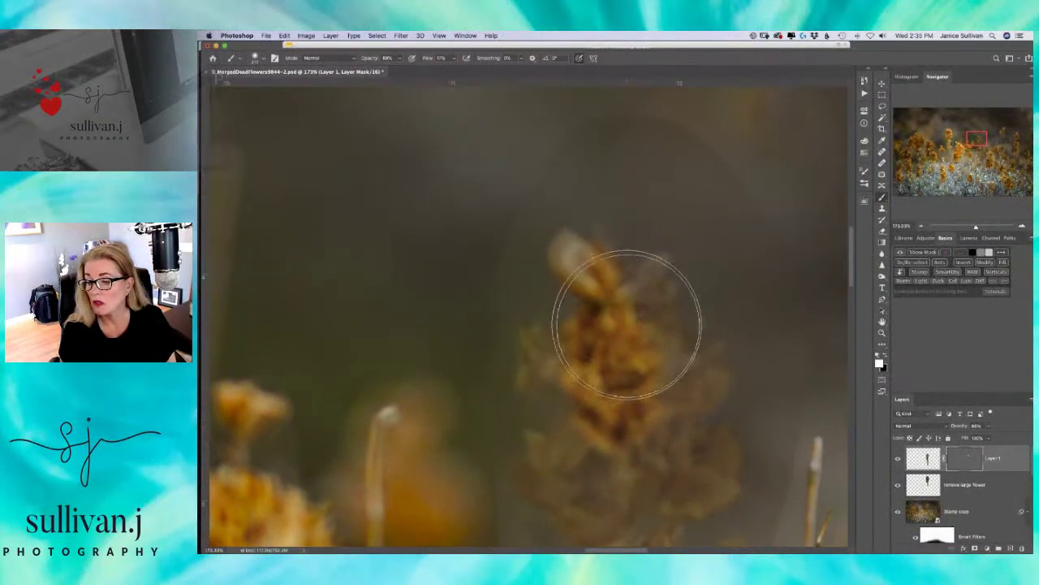
pyautogui.moveTo(628, 350)
pyautogui.mouseDown()
pyautogui.moveTo(601, 365)
pyautogui.moveTo(609, 341)
pyautogui.mouseUp()
pyautogui.moveTo(656, 270); pyautogui.dragTo(659, 243)
pyautogui.moveTo(626, 294)
pyautogui.mouseDown()
pyautogui.moveTo(566, 243)
pyautogui.moveTo(575, 279)
pyautogui.moveTo(597, 288)
pyautogui.moveTo(610, 321)
pyautogui.moveTo(566, 349)
pyautogui.moveTo(539, 345)
pyautogui.moveTo(542, 373)
pyautogui.moveTo(524, 382)
pyautogui.moveTo(585, 362)
pyautogui.moveTo(601, 372)
pyautogui.moveTo(659, 259)
pyautogui.moveTo(647, 318)
pyautogui.moveTo(659, 317)
pyautogui.moveTo(664, 295)
pyautogui.moveTo(657, 328)
pyautogui.moveTo(668, 359)
pyautogui.moveTo(703, 329)
pyautogui.moveTo(675, 353)
pyautogui.moveTo(713, 348)
pyautogui.mouseUp()
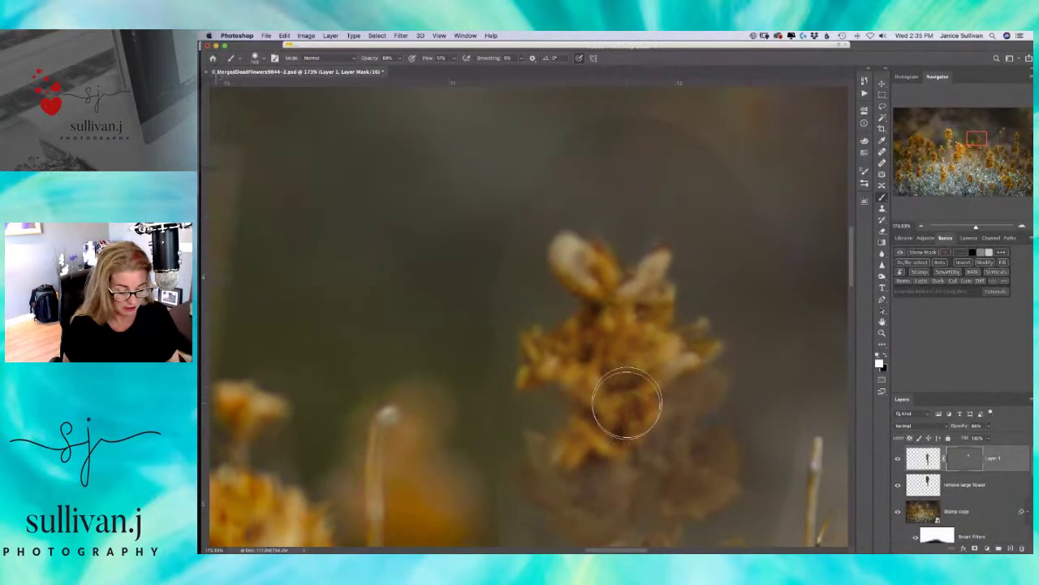
# - Reveal the middle and lower petals of the copied flower head by painting white on the mask
pyautogui.scroll(-5, 626, 406)
pyautogui.moveTo(622, 307)
pyautogui.mouseDown()
pyautogui.moveTo(563, 311)
pyautogui.moveTo(562, 347)
pyautogui.moveTo(550, 336)
pyautogui.moveTo(604, 388)
pyautogui.moveTo(615, 354)
pyautogui.moveTo(613, 365)
pyautogui.moveTo(662, 310)
pyautogui.moveTo(670, 332)
pyautogui.moveTo(690, 277)
pyautogui.moveTo(738, 254)
pyautogui.moveTo(725, 265)
pyautogui.moveTo(691, 246)
pyautogui.moveTo(729, 216)
pyautogui.moveTo(720, 197)
pyautogui.moveTo(691, 233)
pyautogui.moveTo(683, 292)
pyautogui.mouseUp()
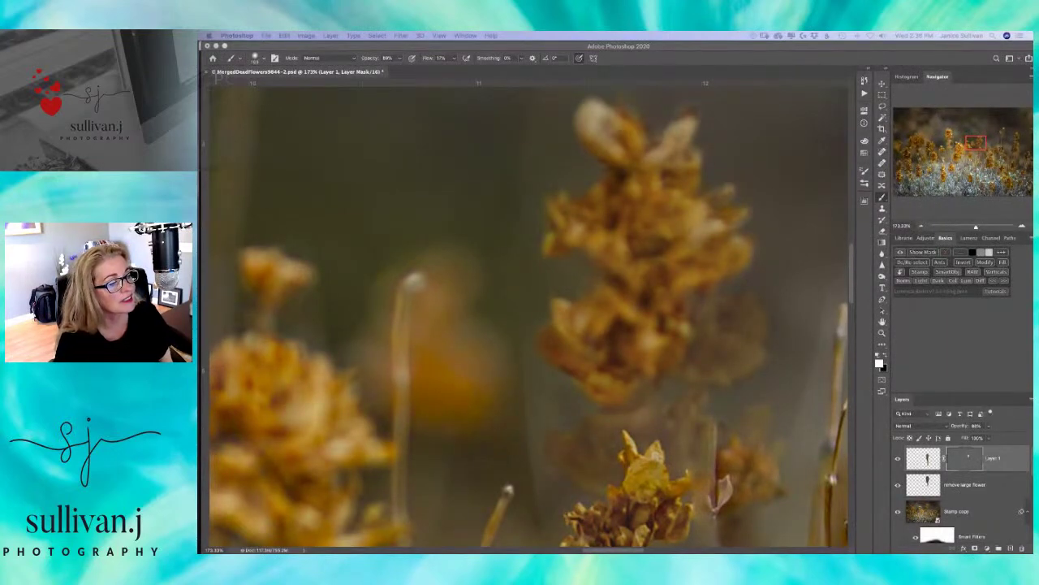
pyautogui.click(668, 294)
pyautogui.moveTo(701, 324)
pyautogui.mouseDown()
pyautogui.moveTo(750, 303)
pyautogui.moveTo(749, 327)
pyautogui.mouseUp()
# - Paint in the bottom petals and the short stem just below the flower head, checking against the image with Layer 1 hidden
pyautogui.moveTo(747, 359)
pyautogui.mouseDown()
pyautogui.moveTo(703, 344)
pyautogui.moveTo(692, 362)
pyautogui.moveTo(671, 277)
pyautogui.moveTo(705, 228)
pyautogui.moveTo(742, 212)
pyautogui.moveTo(719, 219)
pyautogui.moveTo(719, 195)
pyautogui.moveTo(674, 200)
pyautogui.moveTo(666, 146)
pyautogui.moveTo(650, 201)
pyautogui.moveTo(654, 264)
pyautogui.moveTo(640, 169)
pyautogui.mouseUp()
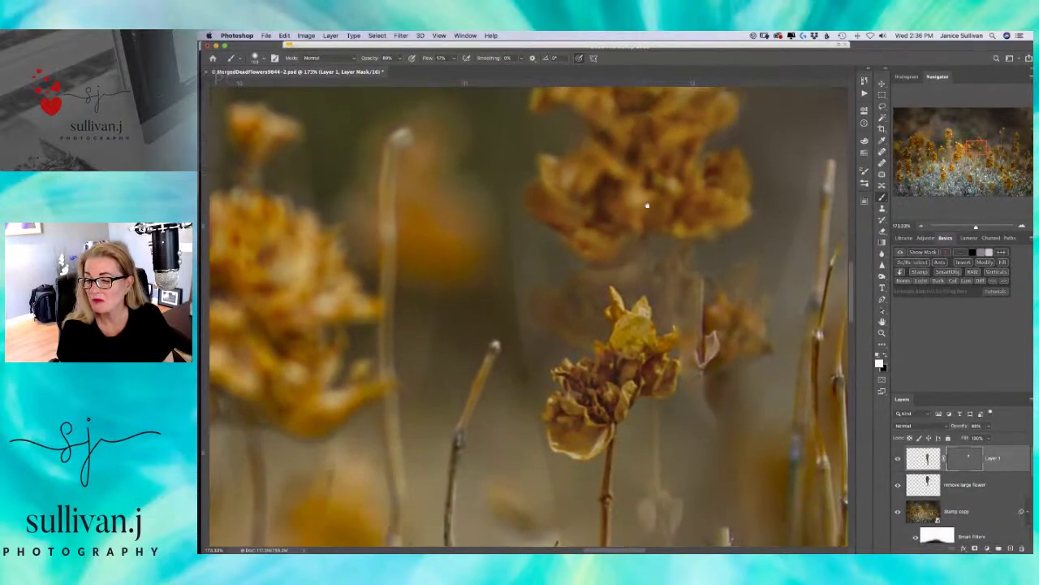
pyautogui.moveTo(569, 211)
pyautogui.mouseDown()
pyautogui.moveTo(635, 230)
pyautogui.moveTo(657, 210)
pyautogui.moveTo(651, 216)
pyautogui.moveTo(714, 211)
pyautogui.mouseUp()
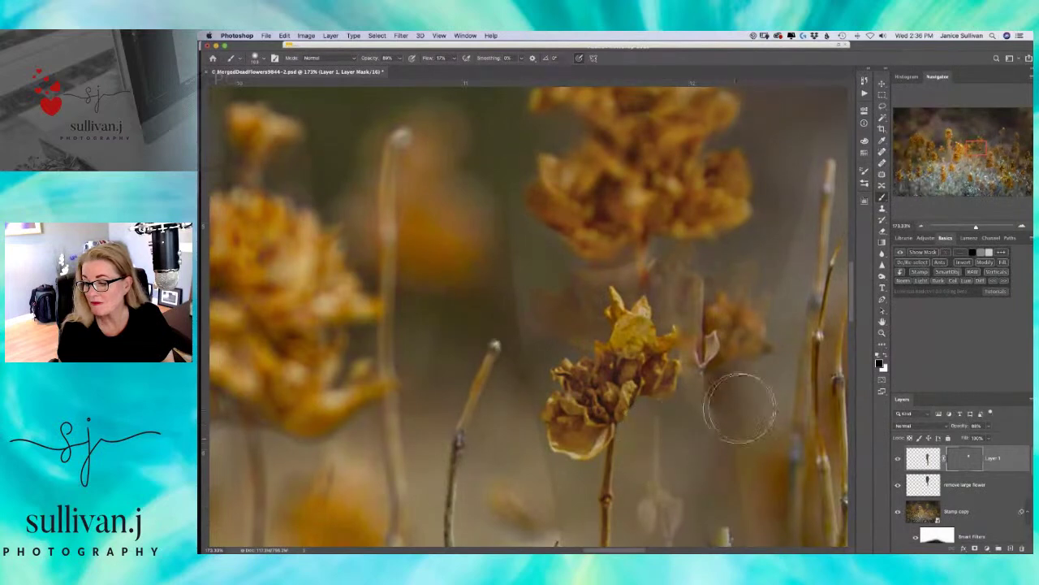
pyautogui.click(897, 461)
pyautogui.click(897, 460)
pyautogui.click(898, 460)
pyautogui.click(897, 460)
pyautogui.press('x')
pyautogui.moveTo(645, 275); pyautogui.dragTo(643, 274)
pyautogui.moveTo(675, 451)
pyautogui.mouseDown()
pyautogui.moveTo(657, 425)
pyautogui.moveTo(659, 460)
pyautogui.moveTo(661, 436)
pyautogui.moveTo(676, 441)
pyautogui.mouseUp()
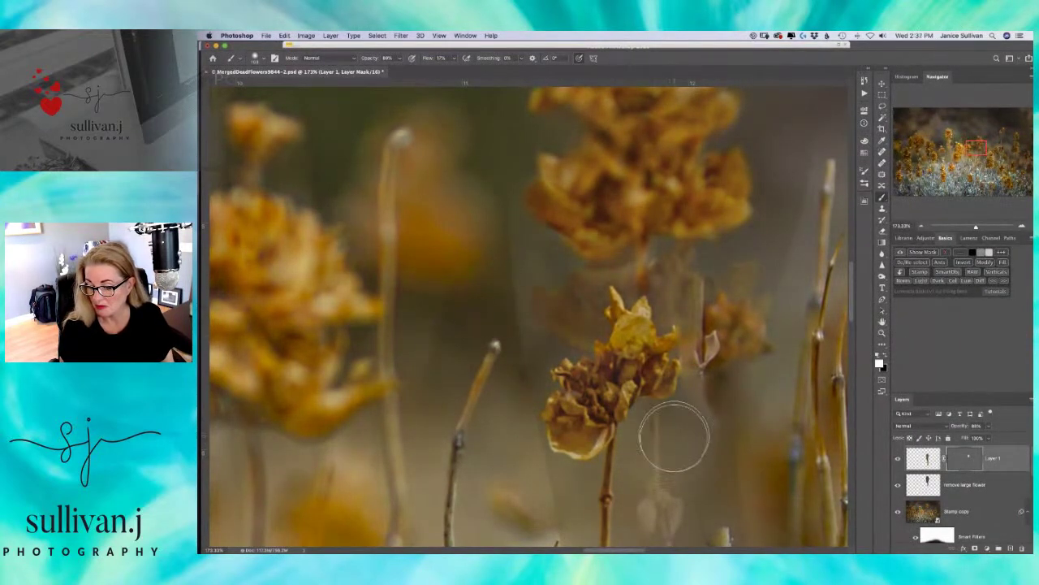
# - Paint in the copied flower's thin upper stem and seed pods on Layer 1's mask with a smaller white brush
pyautogui.moveTo(975, 229); pyautogui.dragTo(980, 228)
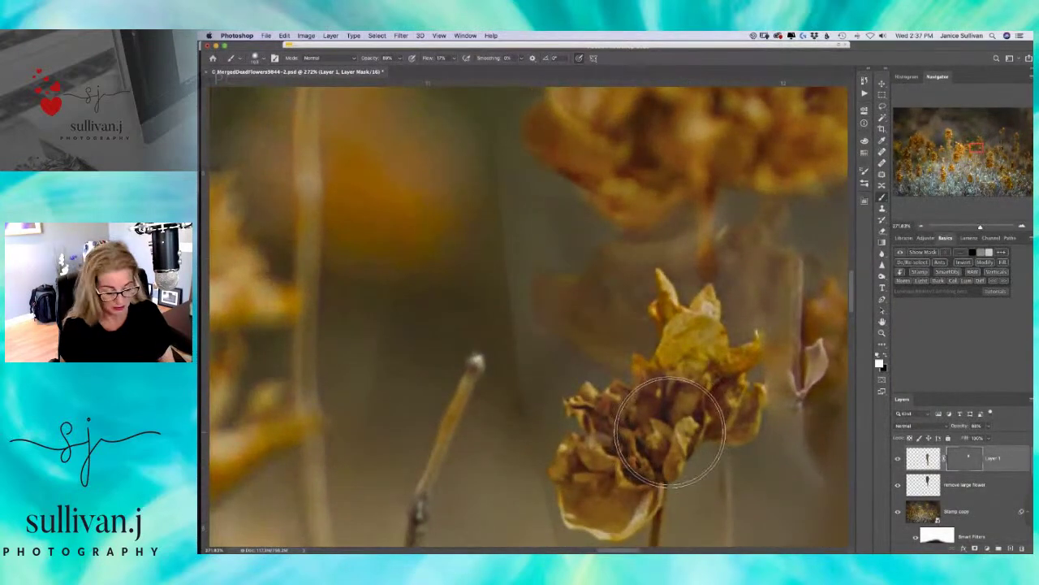
pyautogui.scroll(-6, 670, 435)
pyautogui.hscroll(4, 670, 435)
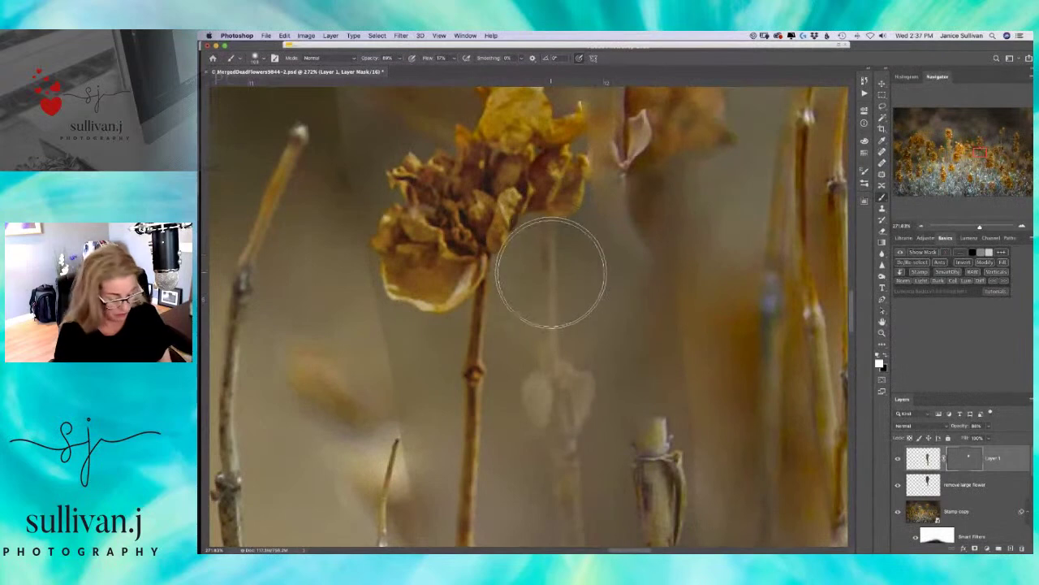
pyautogui.moveTo(587, 297)
pyautogui.mouseDown()
pyautogui.moveTo(601, 287)
pyautogui.moveTo(558, 273)
pyautogui.moveTo(564, 302)
pyautogui.moveTo(550, 239)
pyautogui.mouseUp()
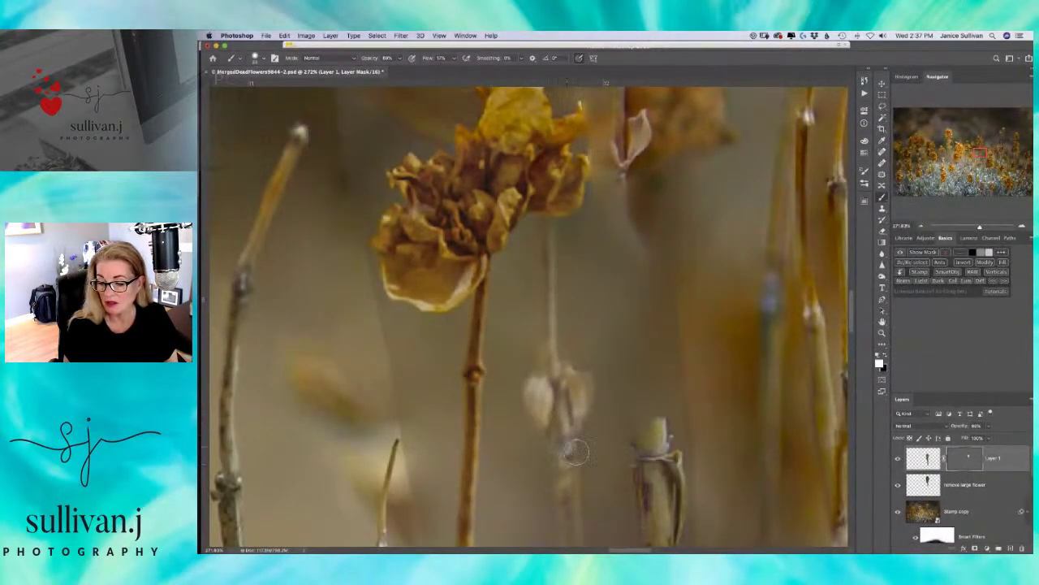
# - Reveal the copied stem from below the seed pods down to the leaves by painting white on Layer 1's mask
pyautogui.scroll(-5, 586, 435)
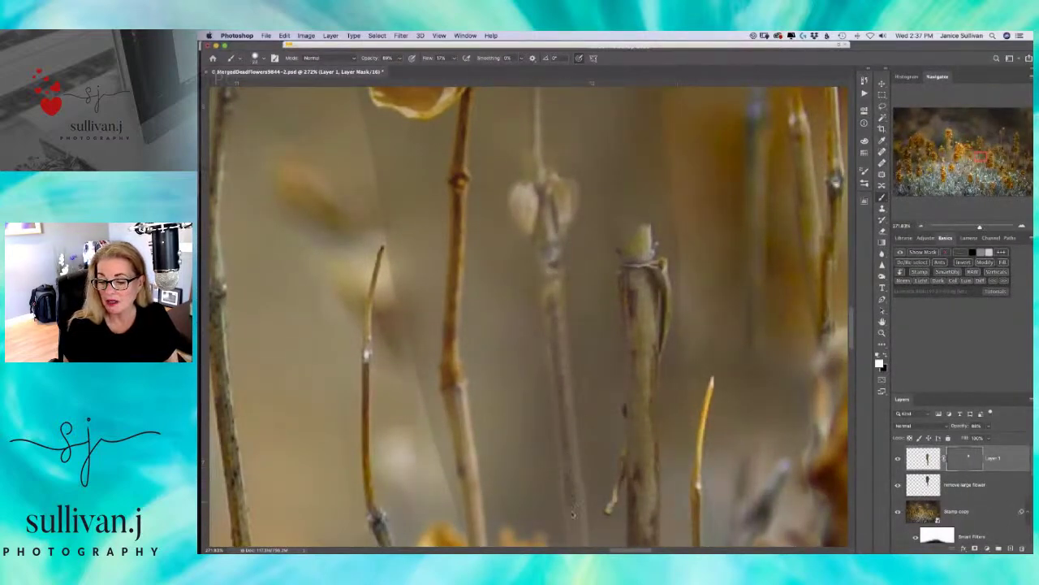
pyautogui.scroll(-5, 583, 325)
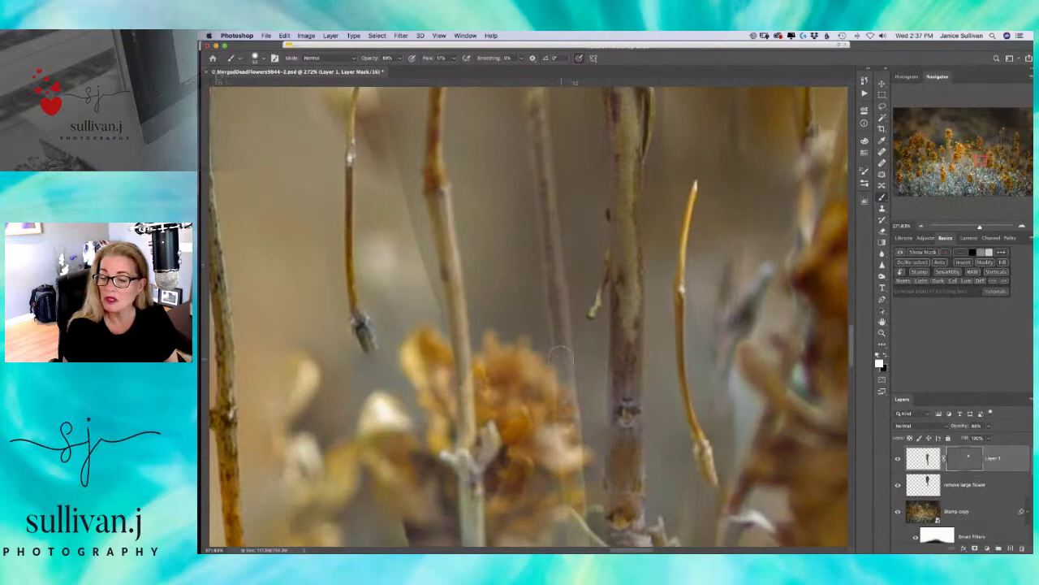
pyautogui.scroll(3, 567, 164)
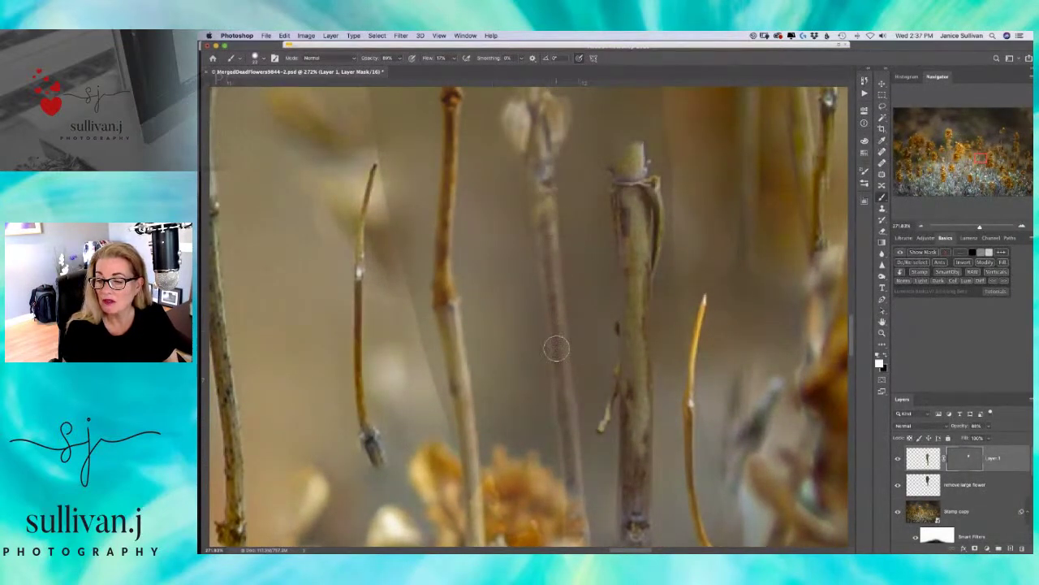
pyautogui.scroll(-5, 596, 342)
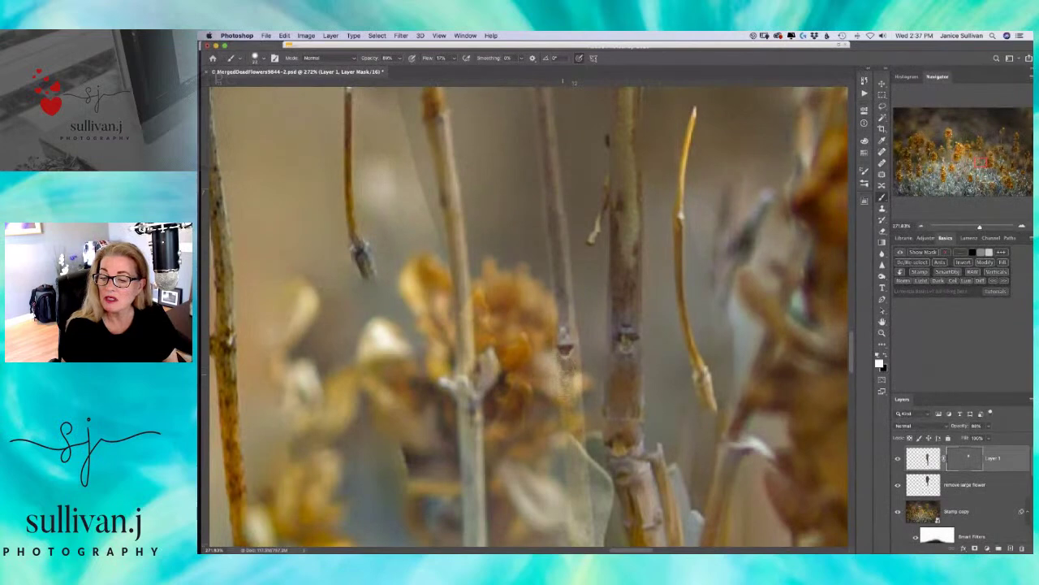
pyautogui.scroll(-3, 603, 317)
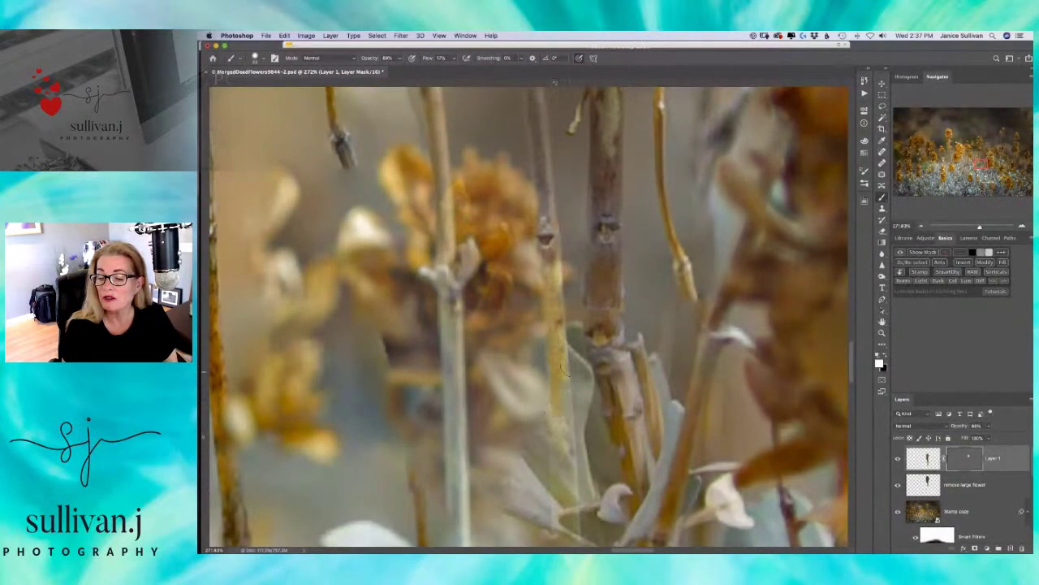
pyautogui.scroll(-2, 560, 341)
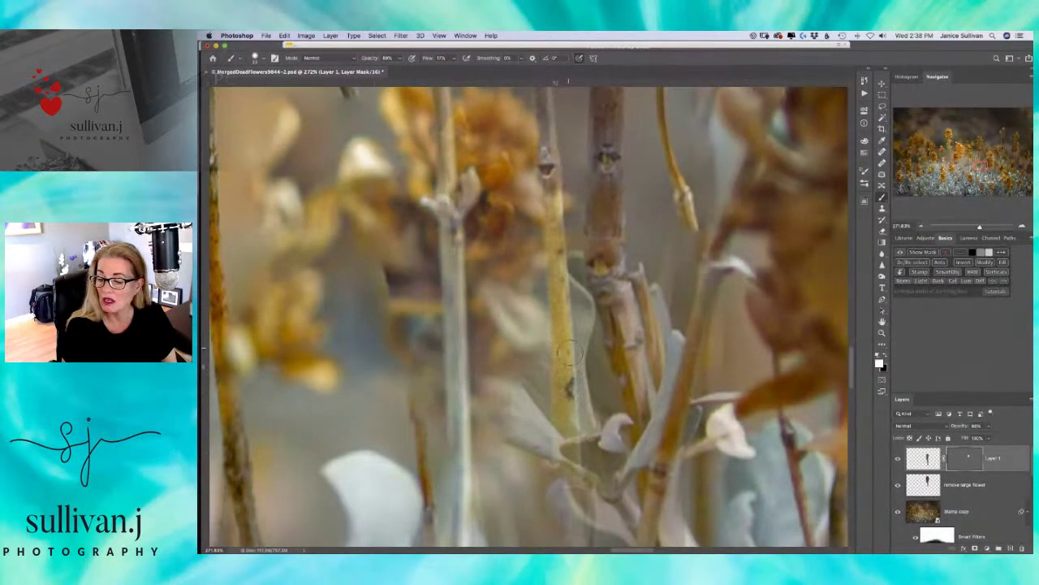
pyautogui.scroll(-3, 571, 366)
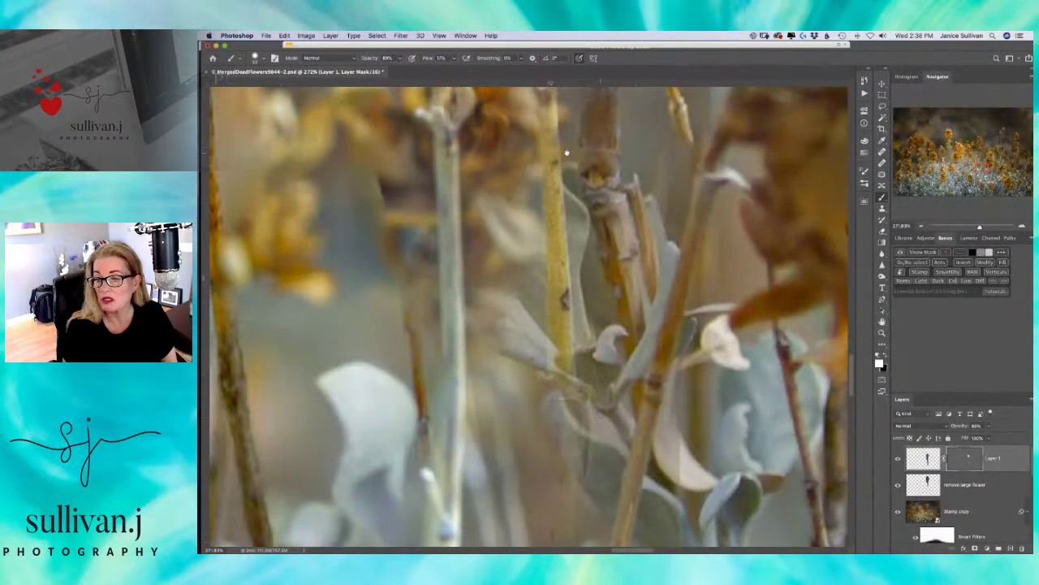
# - Paint black on Layer 1's mask to hide the stem's lower end where it overlaps the leaves and blurred blossom
pyautogui.moveTo(573, 146); pyautogui.dragTo(585, 259)
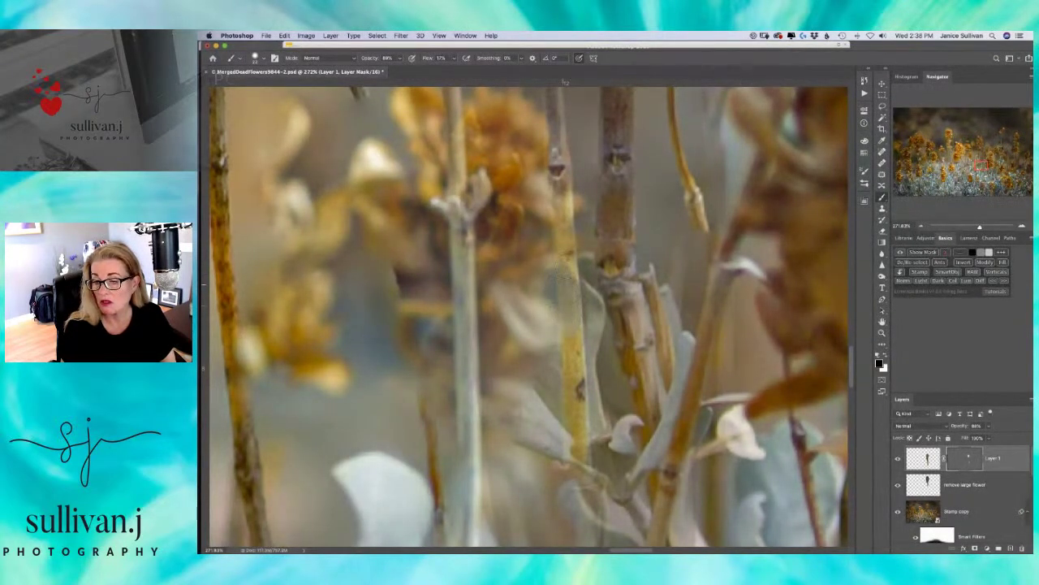
pyautogui.moveTo(566, 268)
pyautogui.mouseDown()
pyautogui.moveTo(578, 349)
pyautogui.moveTo(575, 489)
pyautogui.mouseUp()
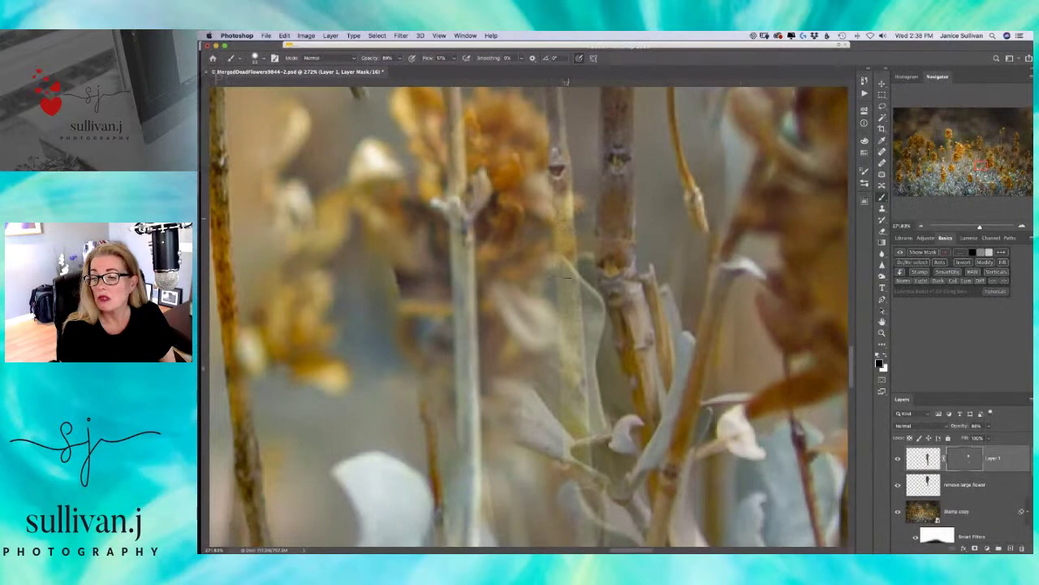
pyautogui.moveTo(561, 221); pyautogui.dragTo(564, 203)
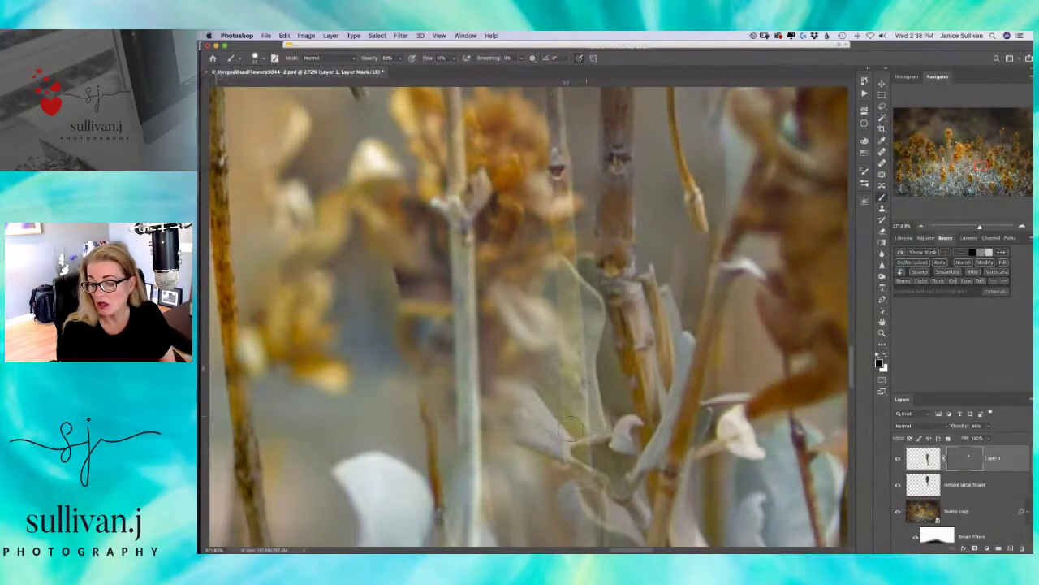
# - Set Layer 1's opacity to 100% and its mask density to 100%
pyautogui.click(981, 425)
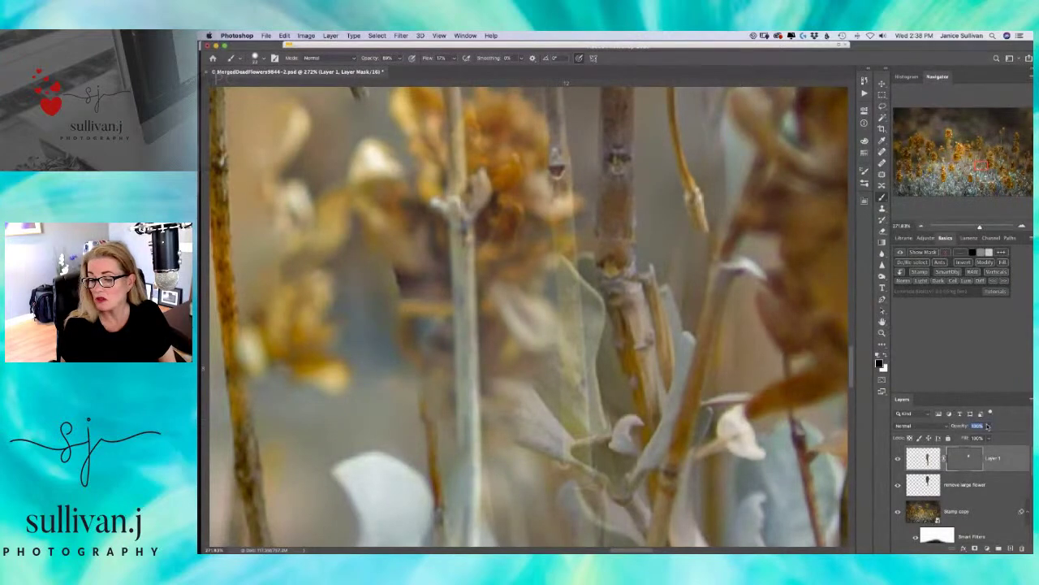
pyautogui.press('Return')
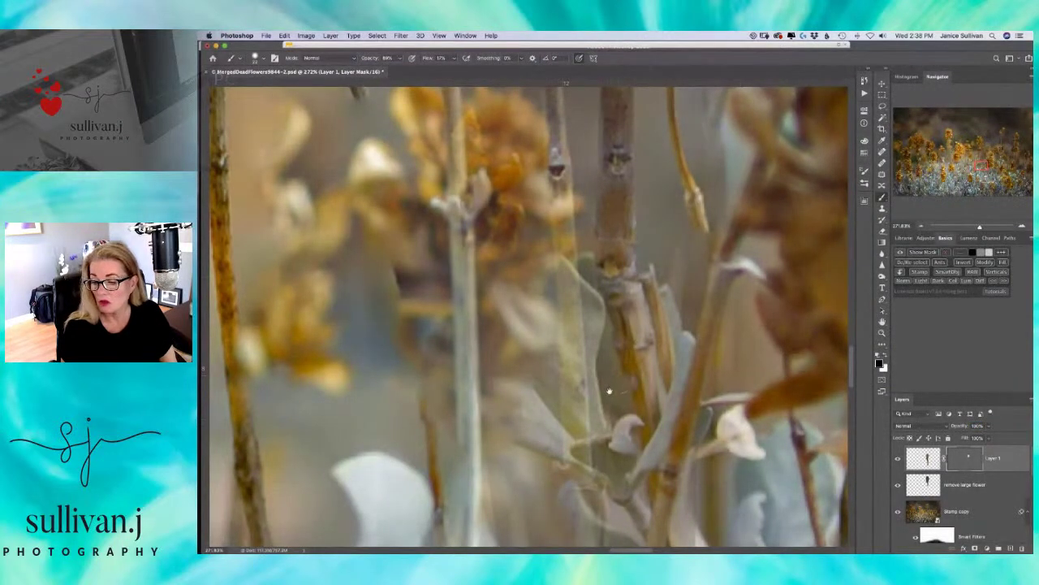
pyautogui.scroll(-5, 611, 391)
pyautogui.scroll(-5, 602, 212)
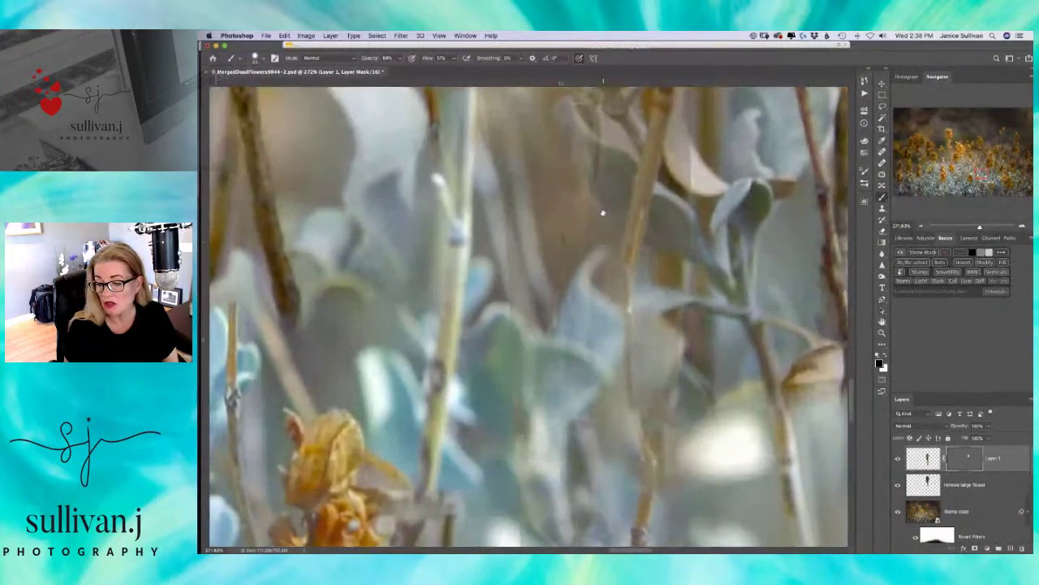
pyautogui.scroll(-5, 603, 212)
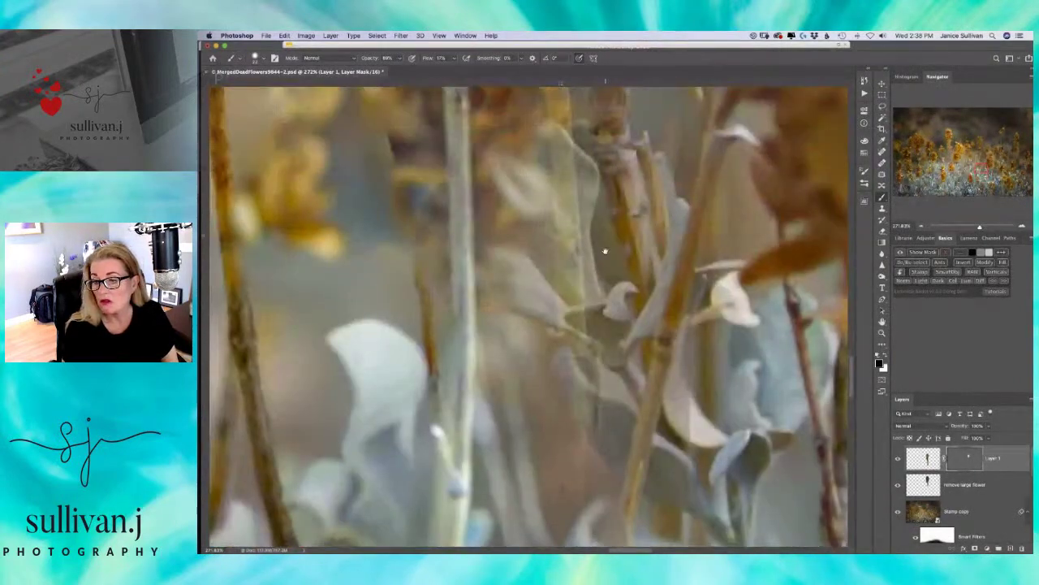
pyautogui.scroll(10, 604, 248)
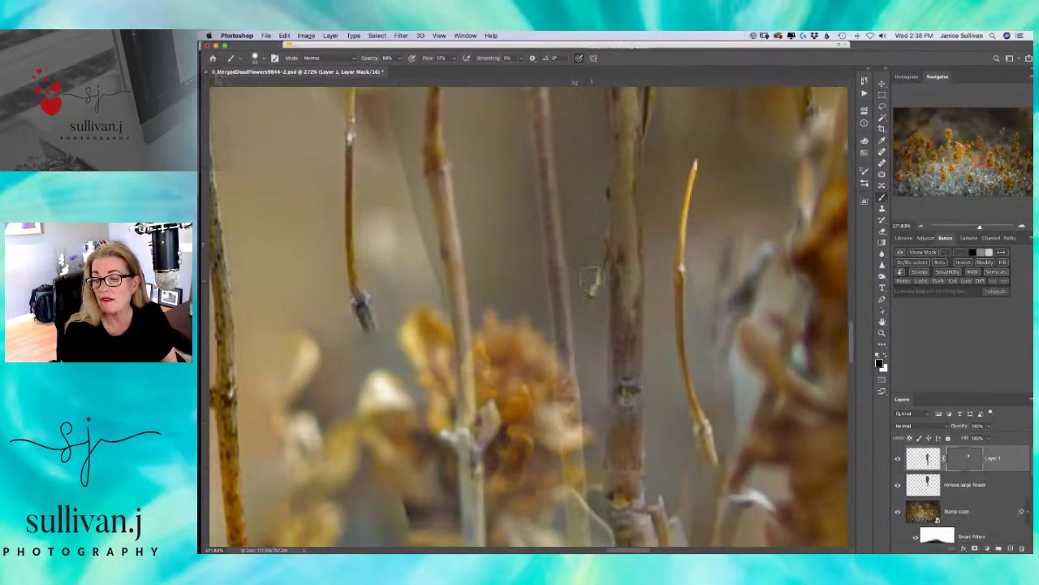
pyautogui.doubleClick(960, 458)
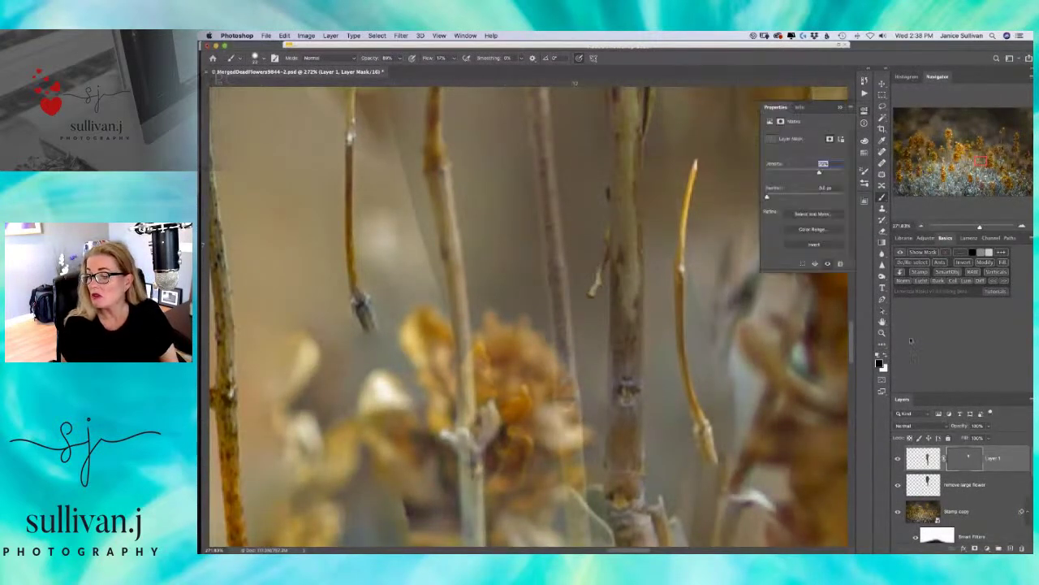
pyautogui.moveTo(820, 173); pyautogui.dragTo(841, 170)
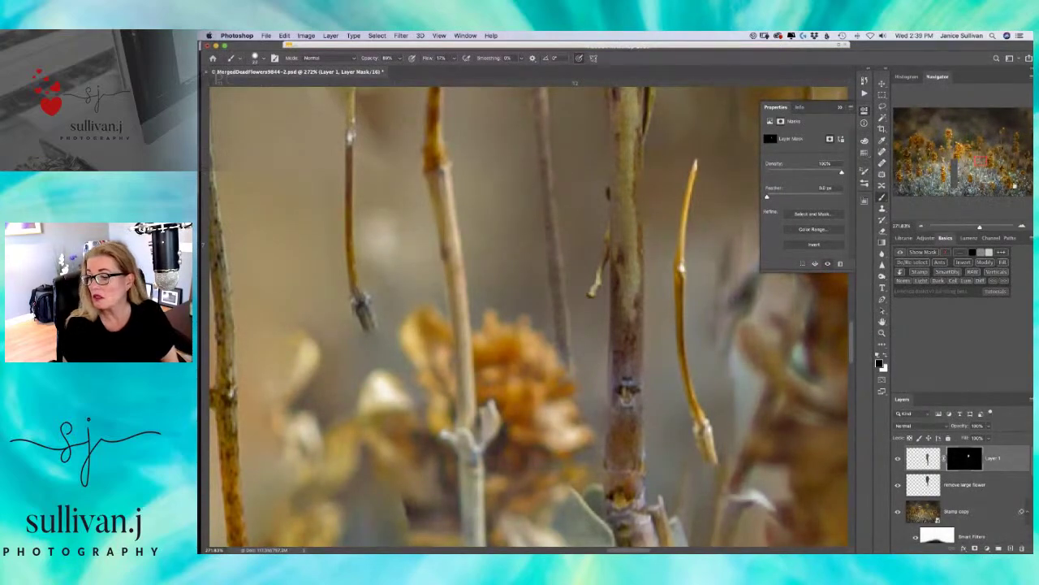
# - Compare the whole image with Layer 1 hidden and shown
pyautogui.moveTo(982, 229); pyautogui.dragTo(966, 226)
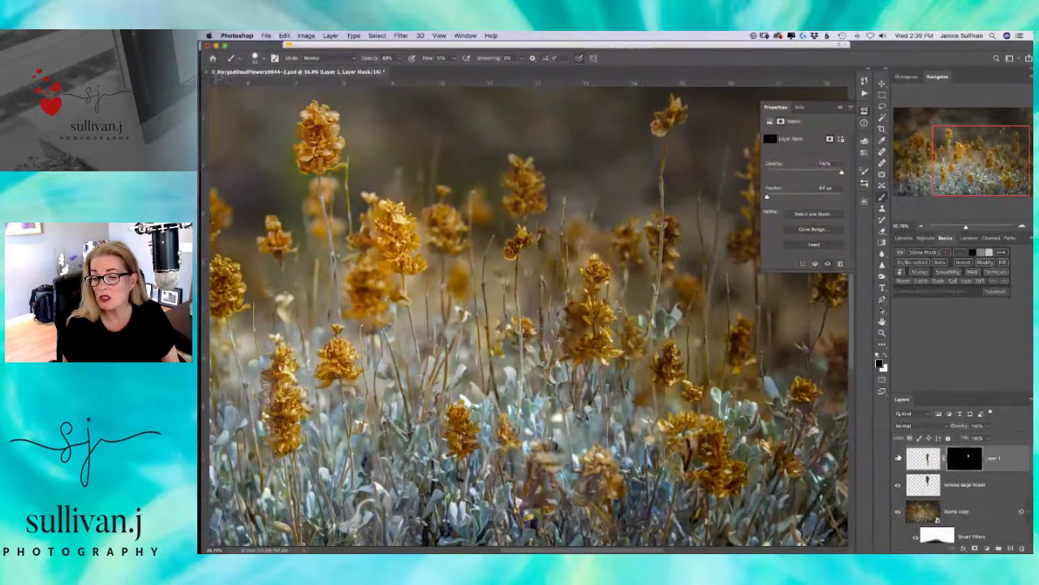
pyautogui.moveTo(966, 226); pyautogui.dragTo(961, 228)
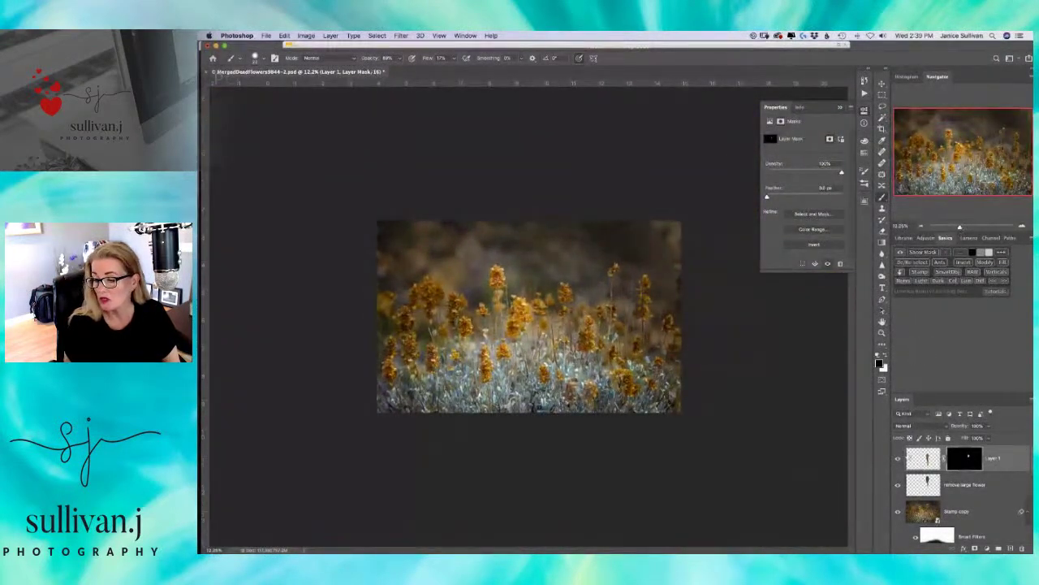
pyautogui.click(899, 459)
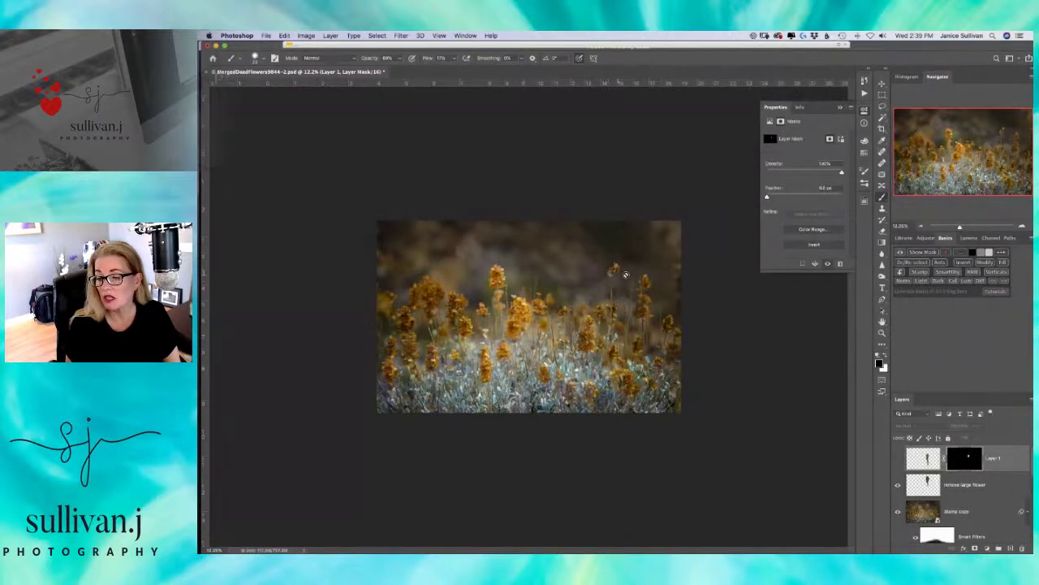
pyautogui.click(899, 459)
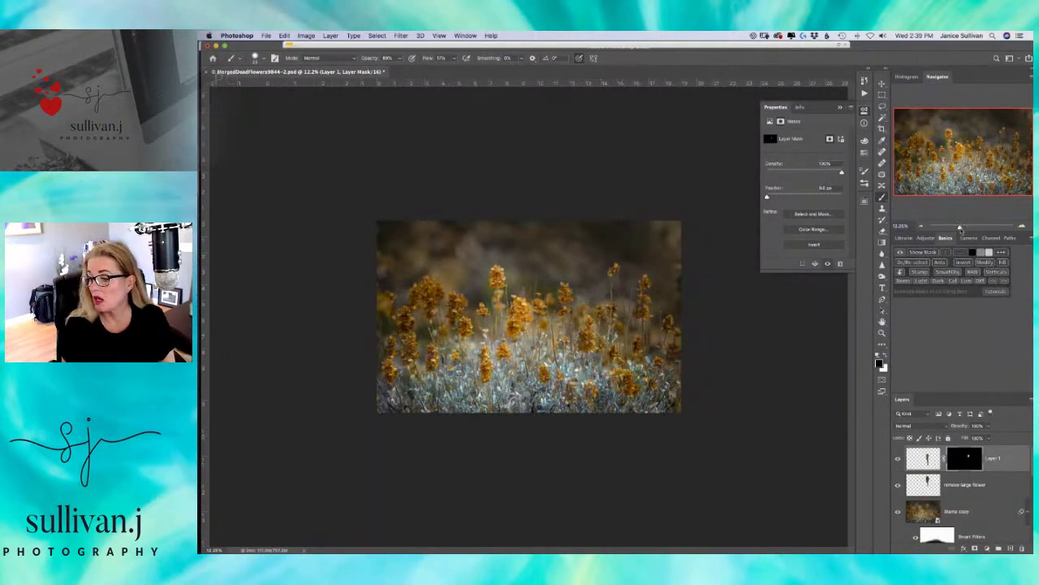
# - Close the mask properties and compare the relocated flower head up close with Layer 1 hidden and shown
pyautogui.moveTo(960, 228); pyautogui.dragTo(969, 228)
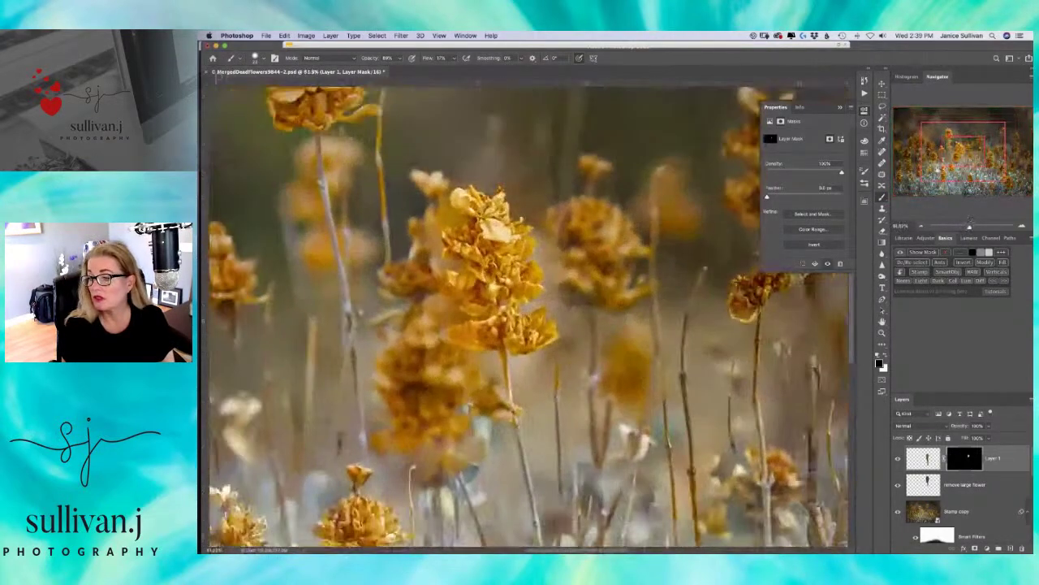
pyautogui.click(842, 107)
pyautogui.scroll(5, 800, 382)
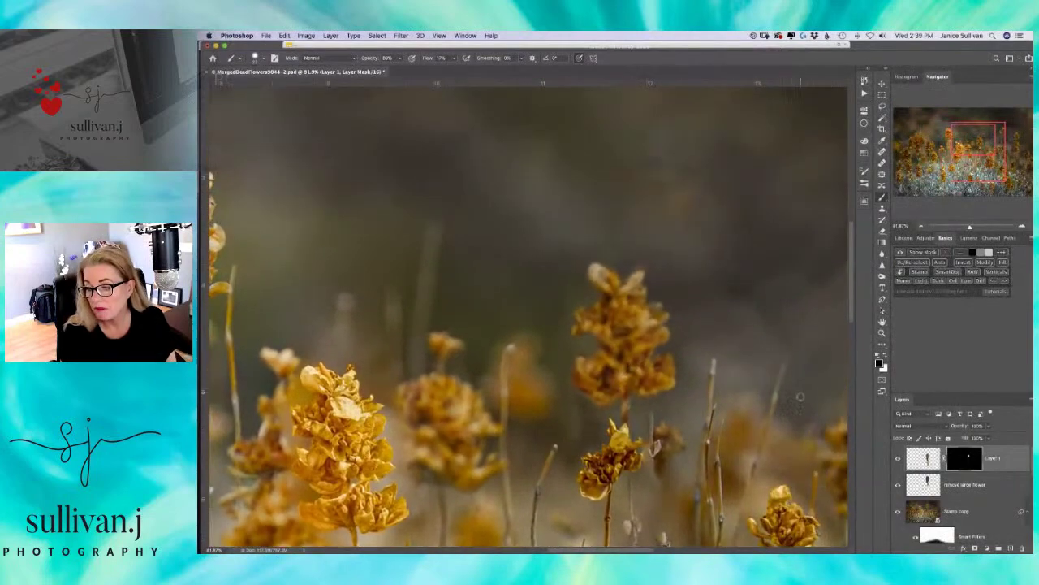
pyautogui.scroll(-3, 677, 292)
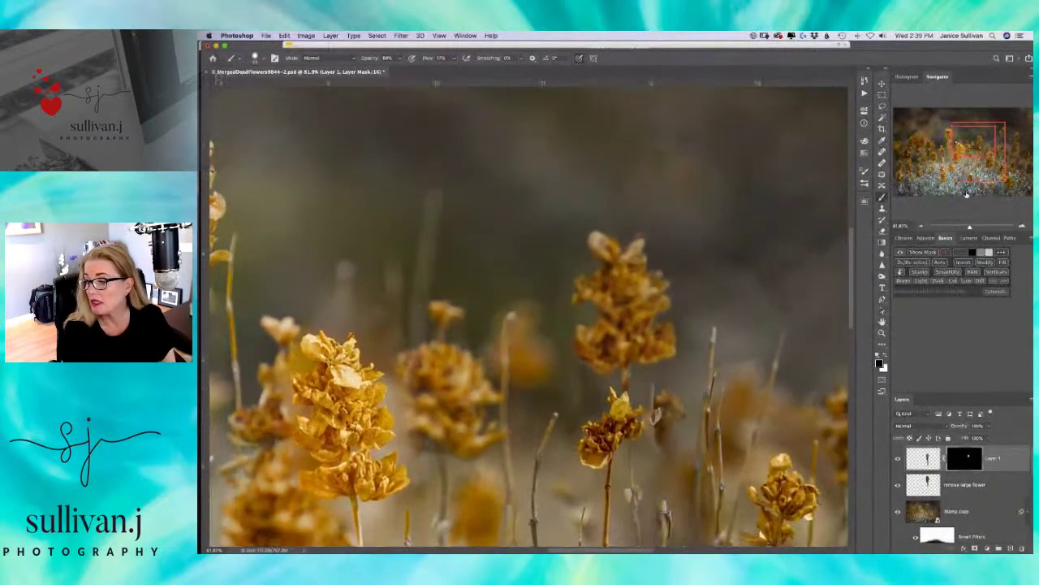
pyautogui.moveTo(972, 229); pyautogui.dragTo(973, 228)
pyautogui.moveTo(817, 260); pyautogui.dragTo(712, 248)
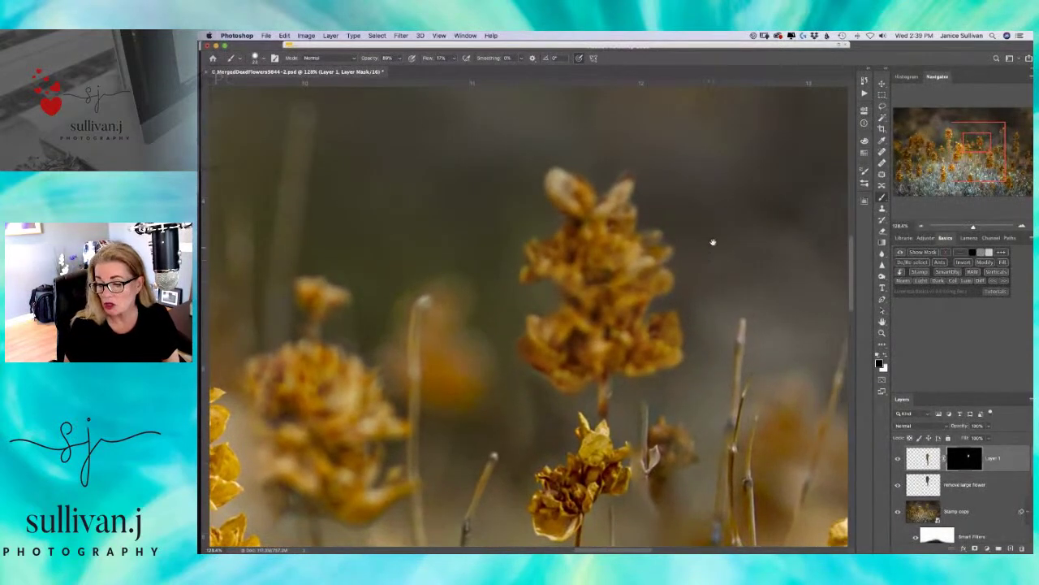
pyautogui.moveTo(706, 347); pyautogui.dragTo(687, 309)
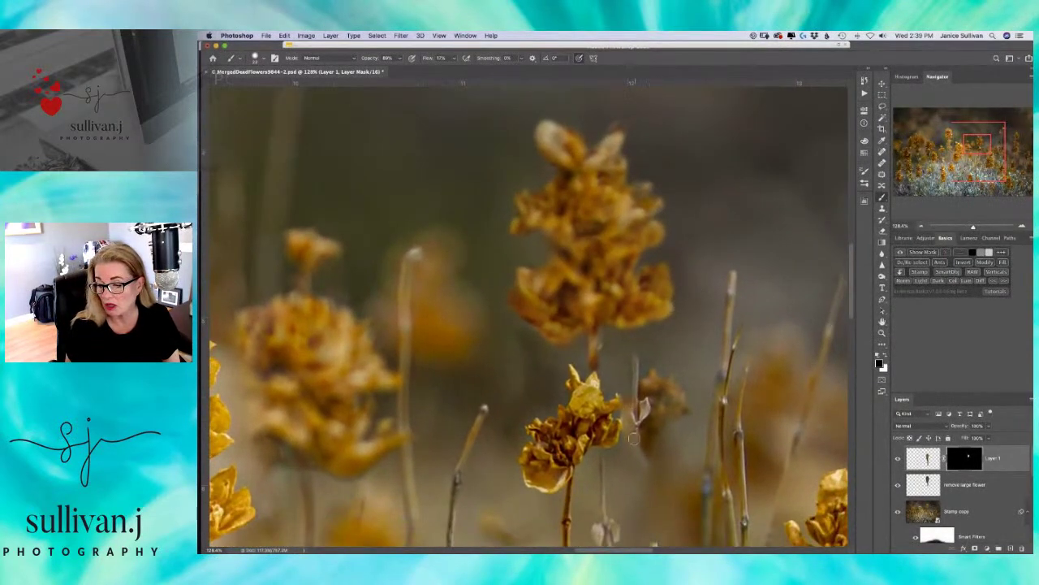
pyautogui.click(898, 458)
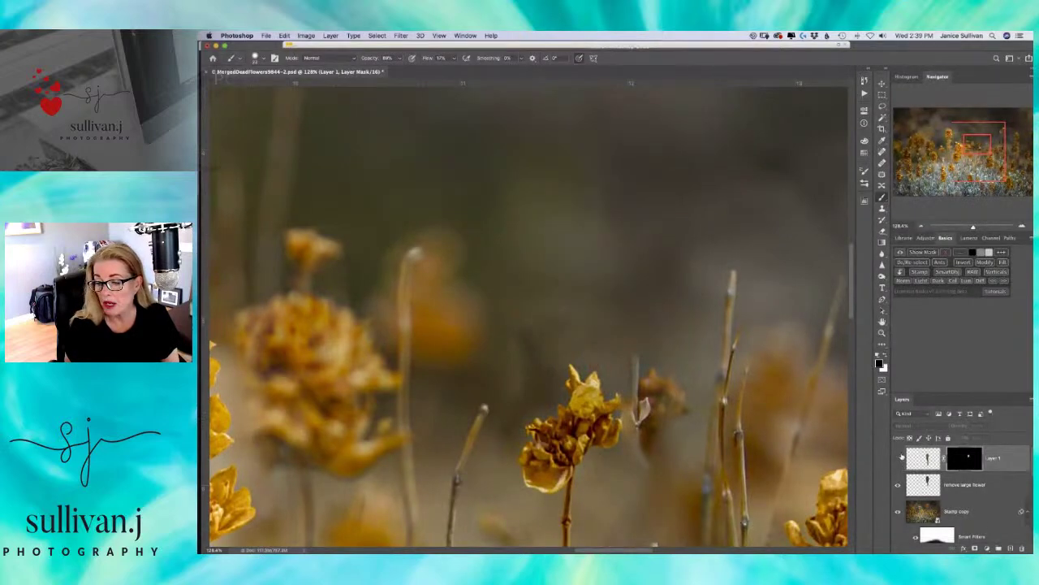
pyautogui.click(899, 457)
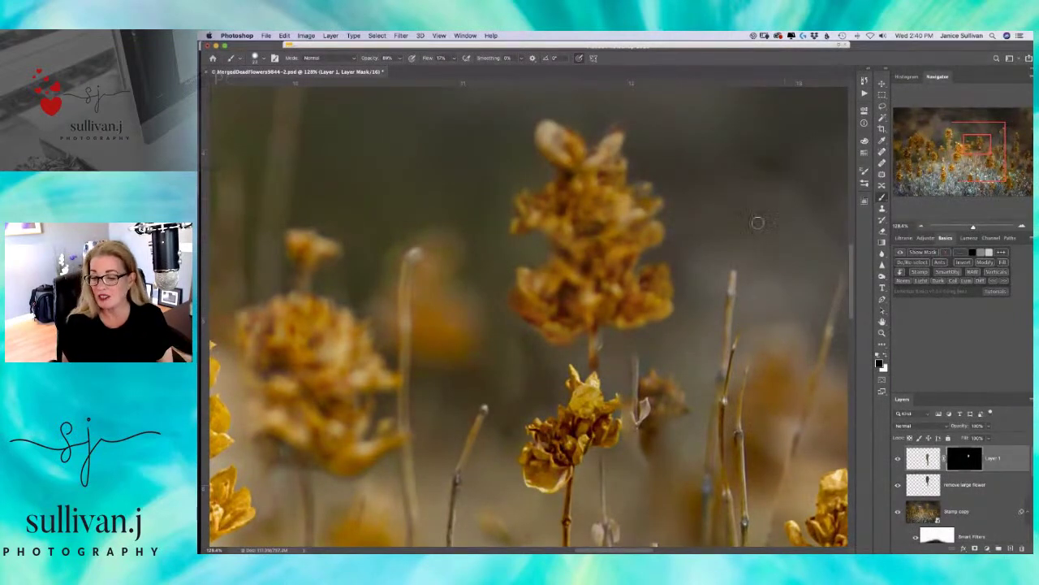
# - Examine the blend of the relocated flower's stem from the head down to the leaves
pyautogui.moveTo(676, 326); pyautogui.dragTo(636, 244)
pyautogui.moveTo(484, 365); pyautogui.dragTo(473, 302)
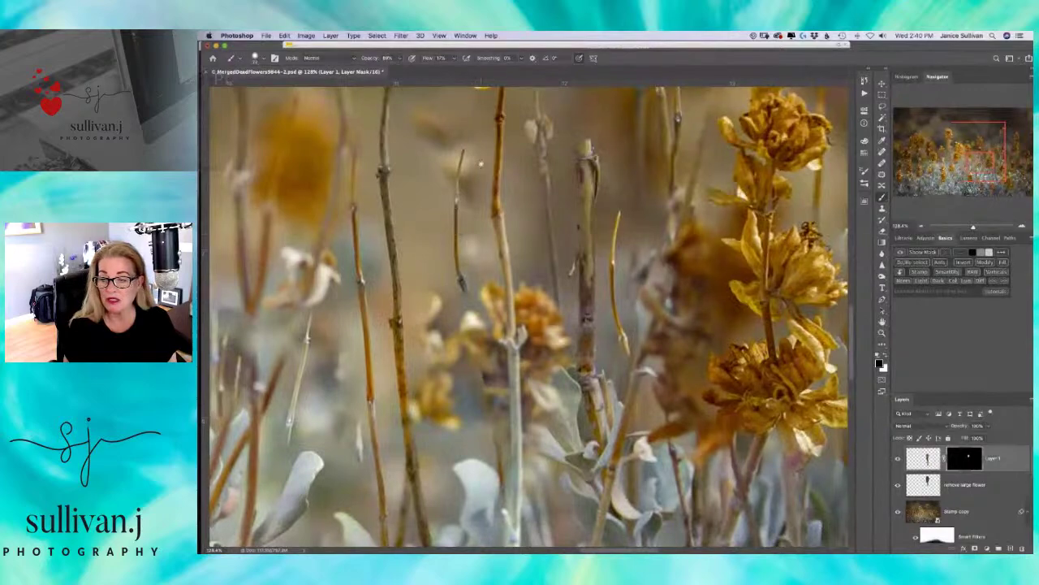
pyautogui.moveTo(475, 154); pyautogui.dragTo(625, 386)
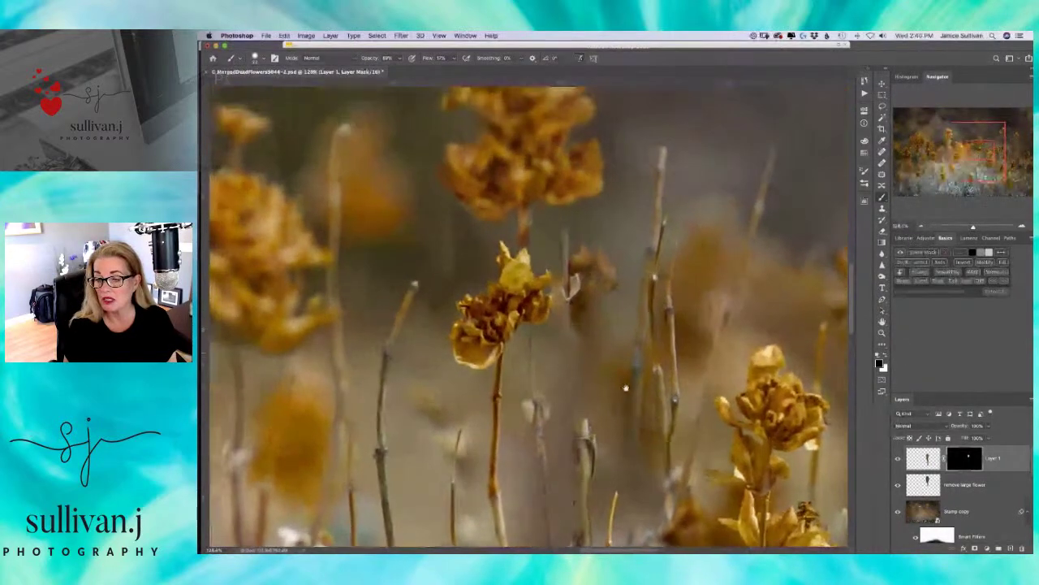
pyautogui.moveTo(511, 363); pyautogui.dragTo(516, 226)
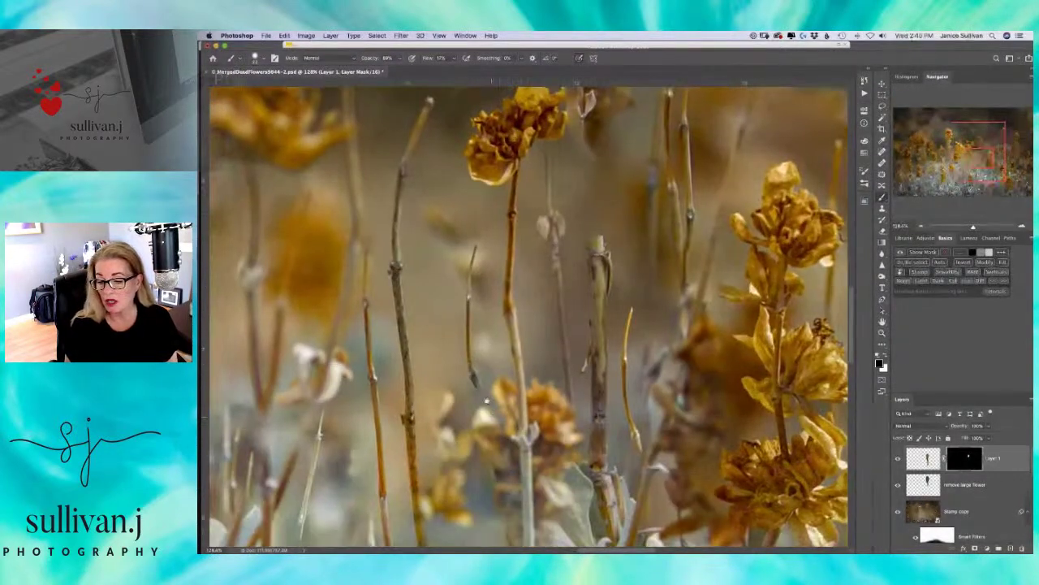
pyautogui.scroll(5, 649, 395)
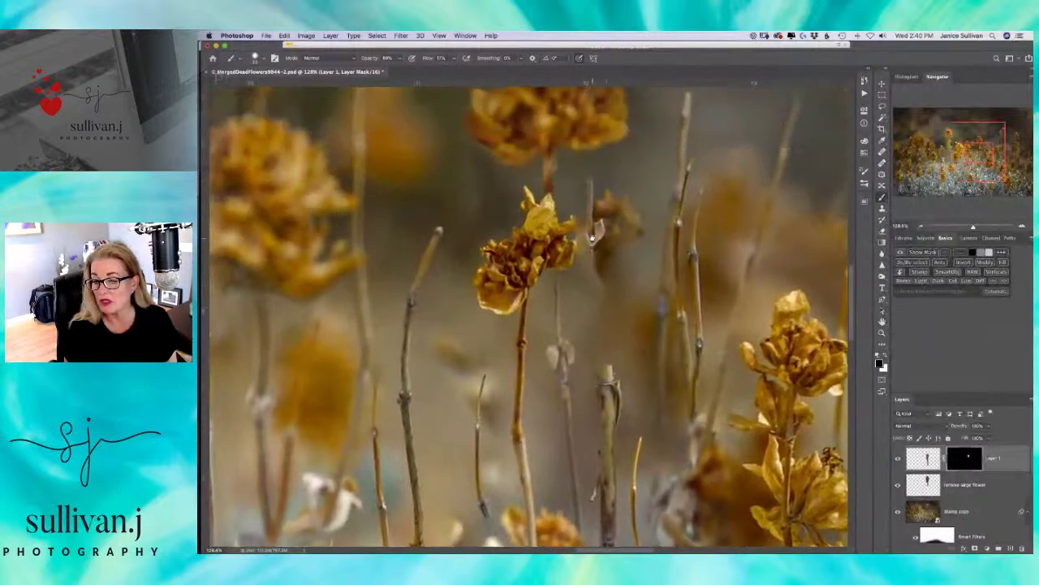
# - Compare the background above the relocated flower with Layer 1 hidden and shown
pyautogui.scroll(4, 594, 319)
pyautogui.scroll(1, 594, 320)
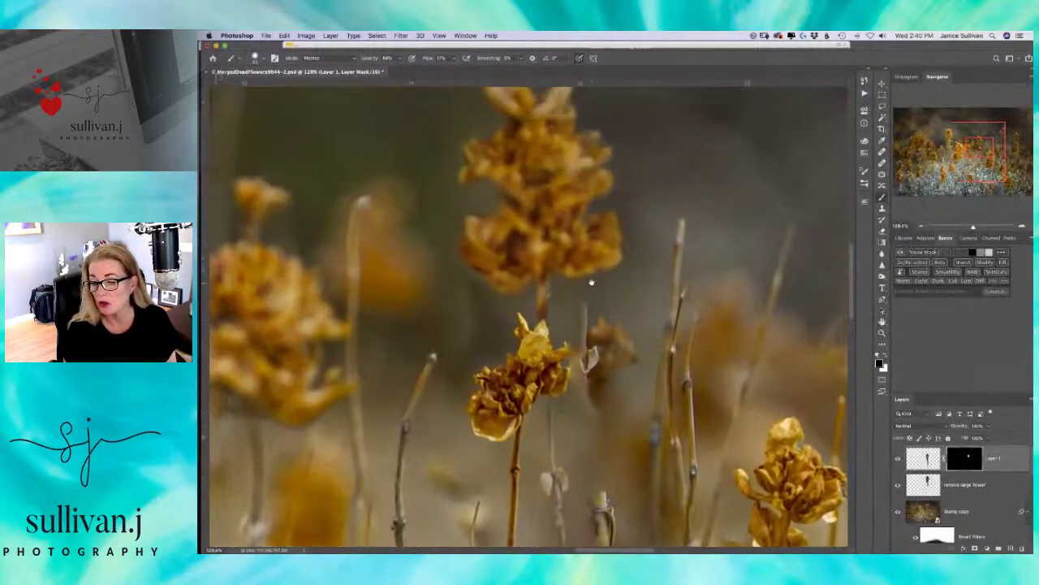
pyautogui.click(897, 460)
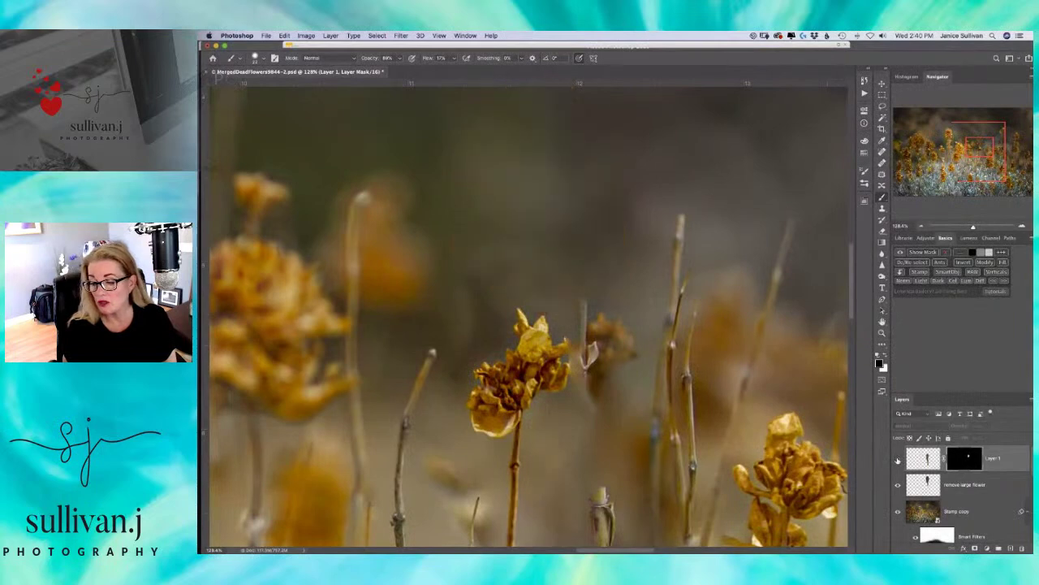
pyautogui.click(898, 460)
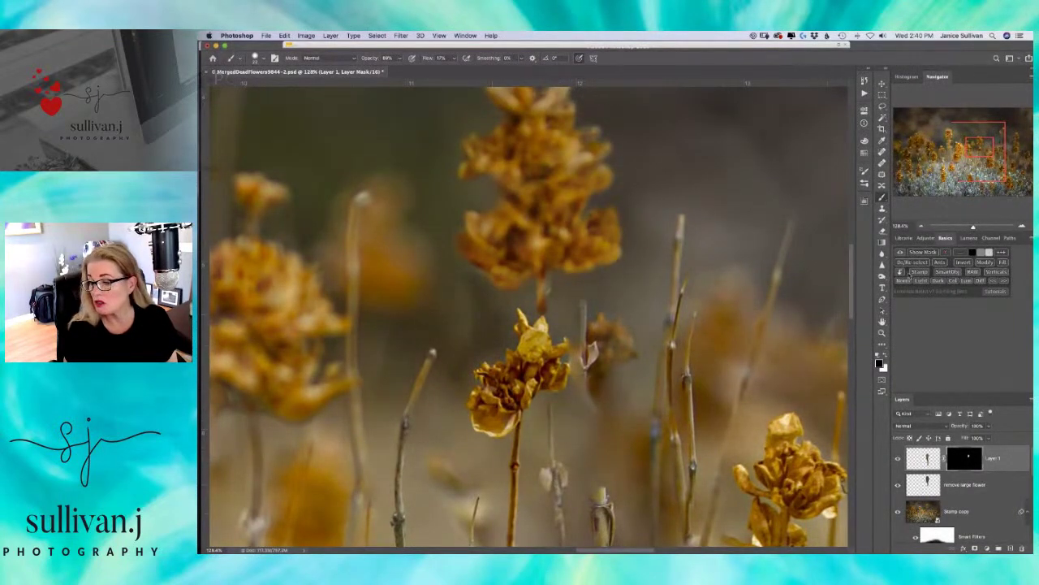
# - Lower Layer 1's mask density to 70% and paint white on the mask to extend the thin grey stem up to the relocated flower head
pyautogui.moveTo(974, 226); pyautogui.dragTo(978, 226)
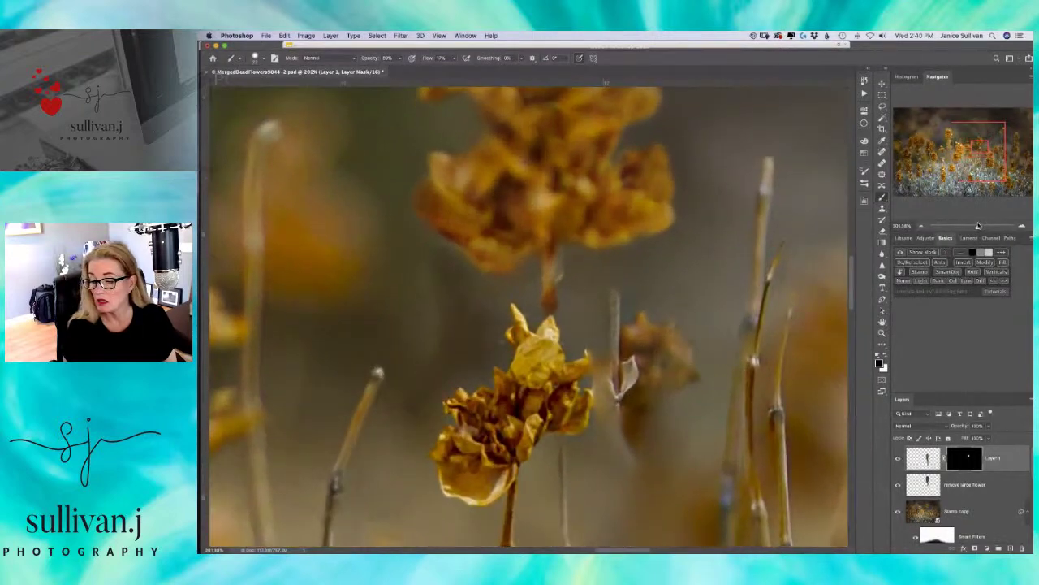
pyautogui.moveTo(616, 433); pyautogui.dragTo(620, 309)
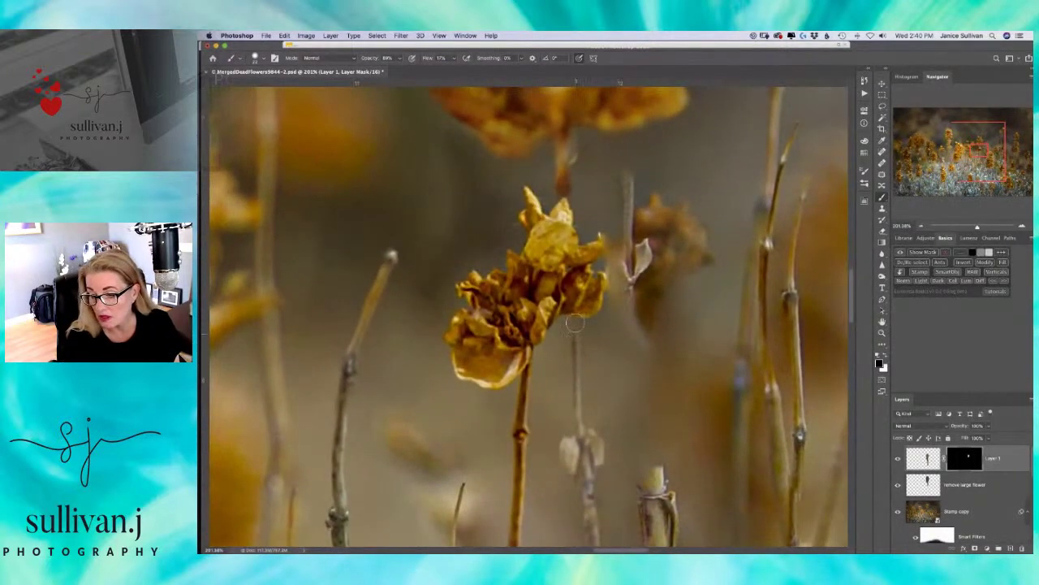
pyautogui.moveTo(977, 226); pyautogui.dragTo(980, 225)
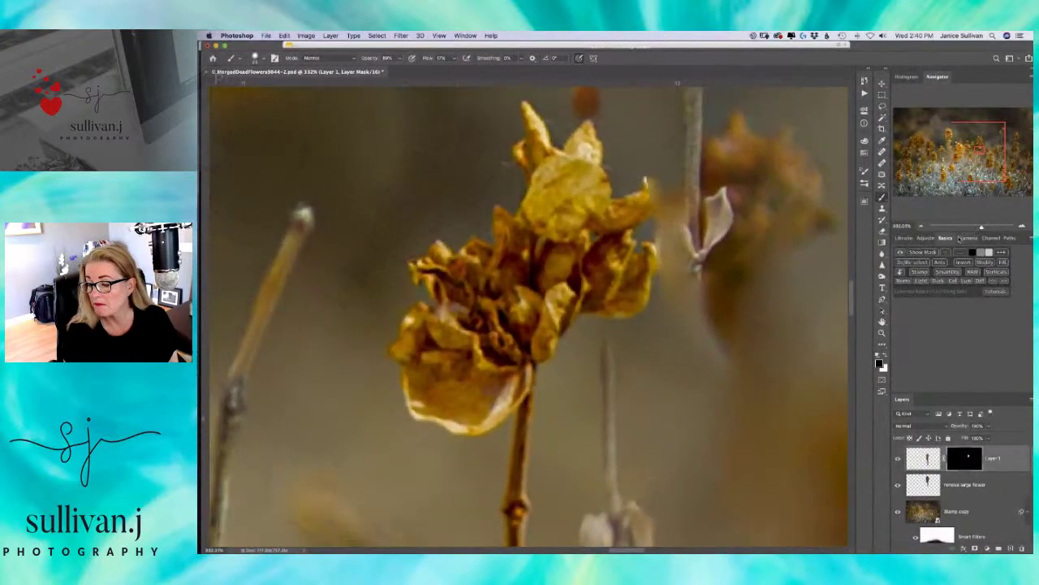
pyautogui.click(958, 427)
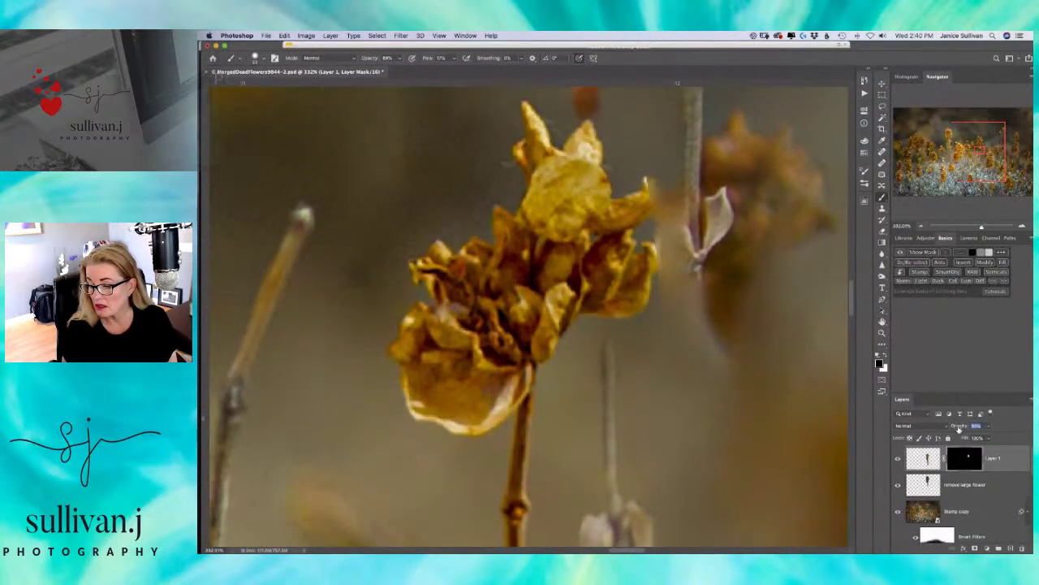
pyautogui.press('Return')
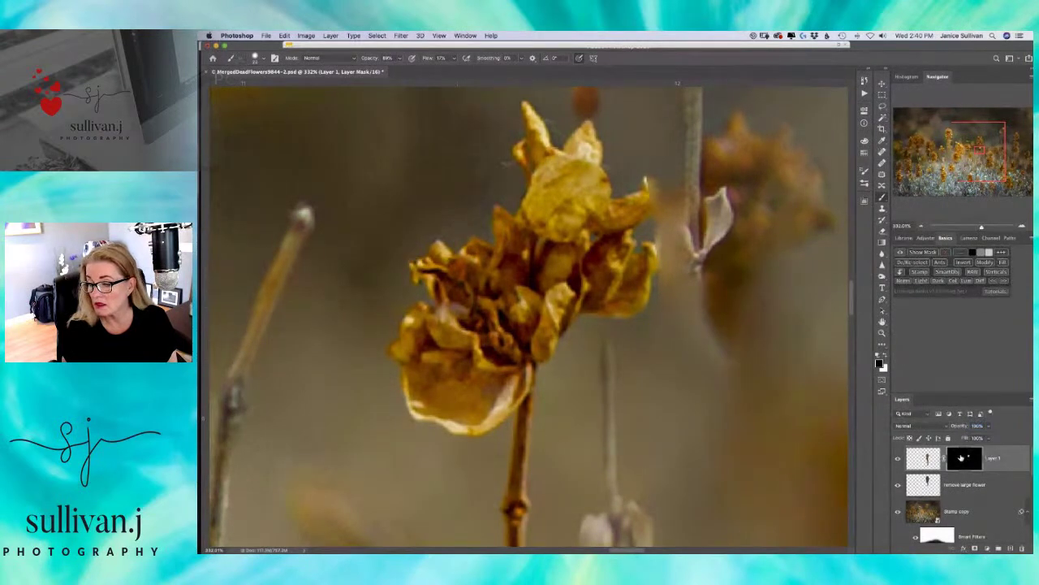
pyautogui.doubleClick(962, 457)
pyautogui.moveTo(841, 176); pyautogui.dragTo(819, 174)
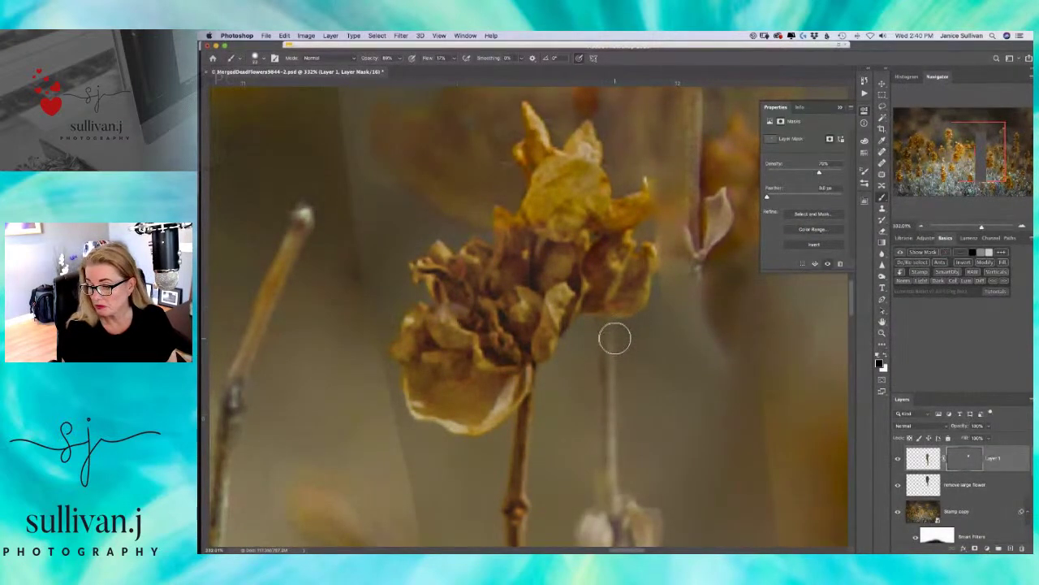
pyautogui.click(885, 357)
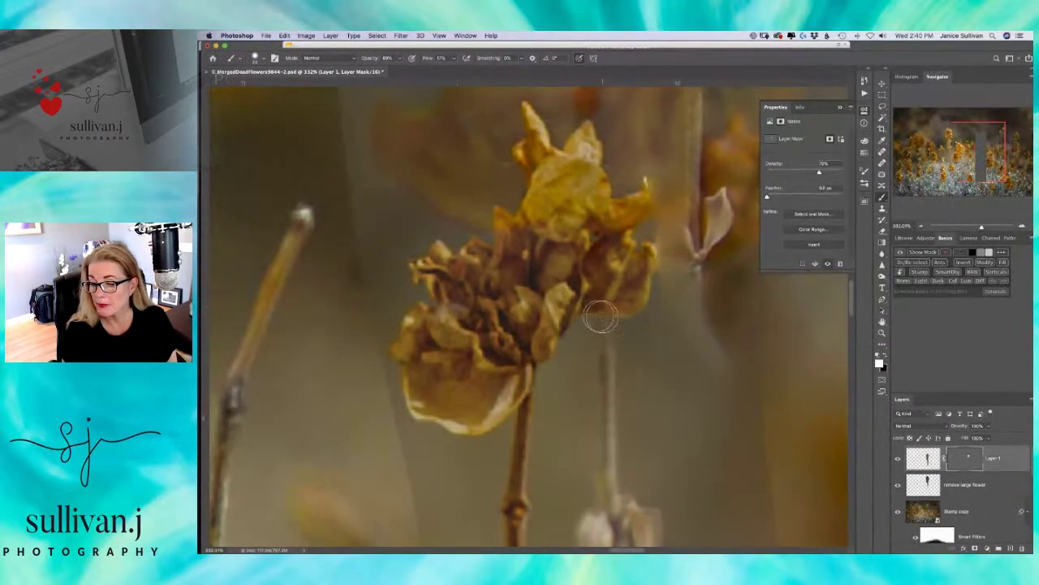
pyautogui.moveTo(612, 333)
pyautogui.mouseDown()
pyautogui.moveTo(605, 317)
pyautogui.moveTo(610, 434)
pyautogui.moveTo(607, 322)
pyautogui.moveTo(617, 398)
pyautogui.moveTo(612, 366)
pyautogui.moveTo(609, 409)
pyautogui.mouseUp()
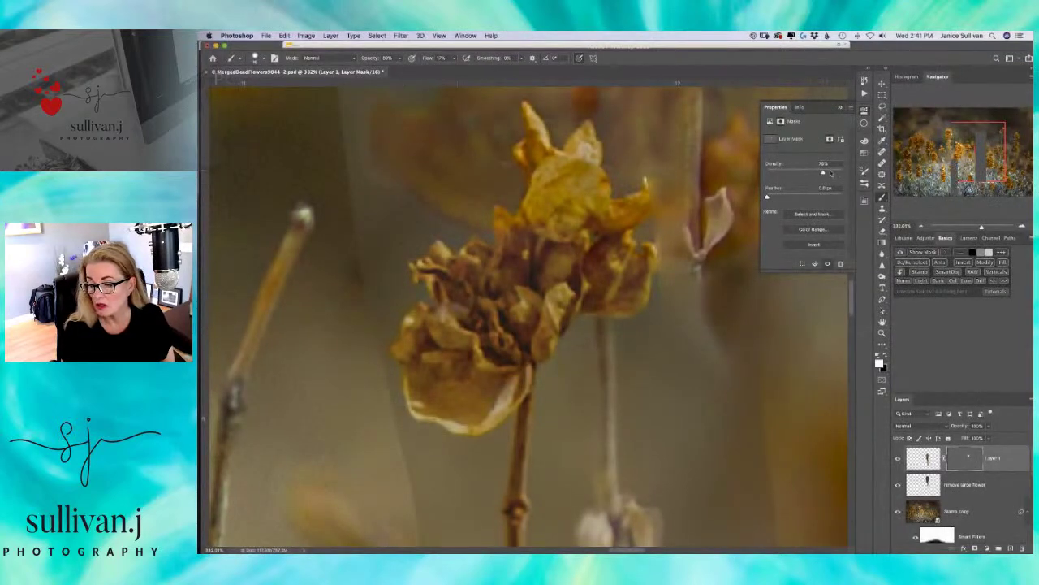
# - Restore Layer 1's mask density to 100% and close the mask properties
pyautogui.moveTo(819, 172); pyautogui.dragTo(842, 171)
pyautogui.press('super+i')
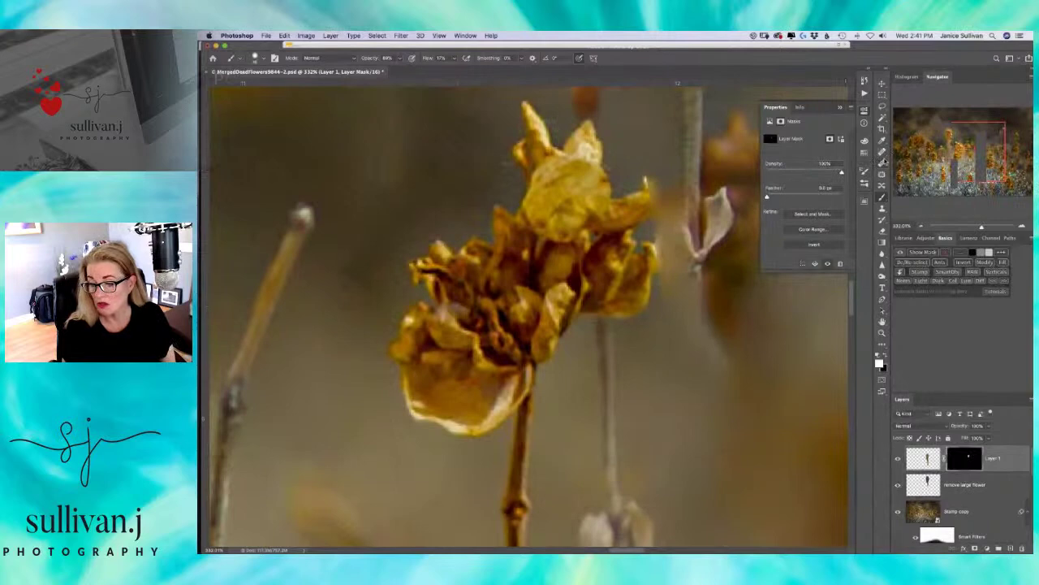
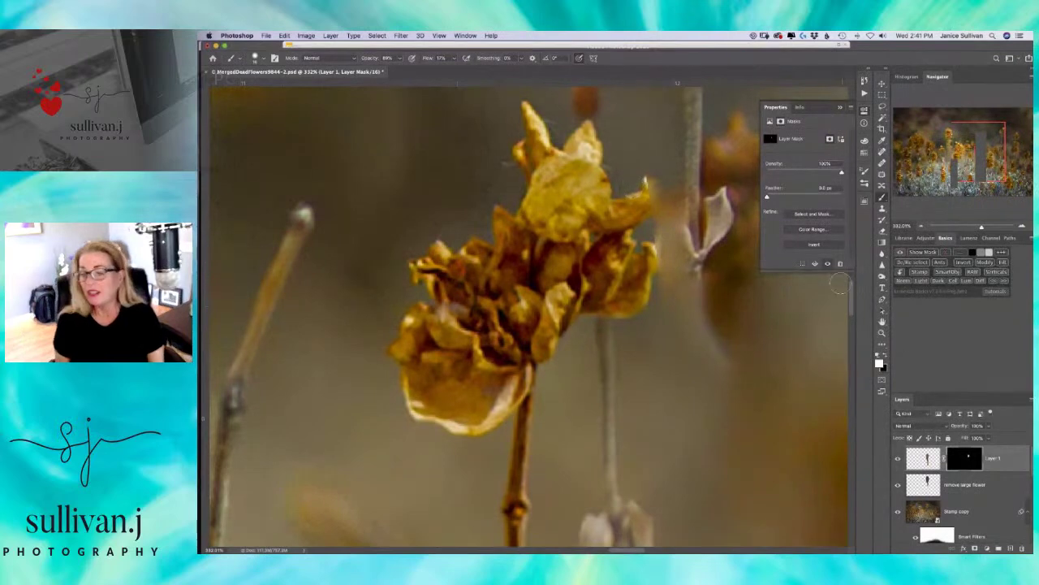
pyautogui.click(841, 108)
# - Check the extended stem up close and compare the whole image with Layer 1 and the remove large flower layer hidden and shown
pyautogui.moveTo(981, 227); pyautogui.dragTo(981, 227)
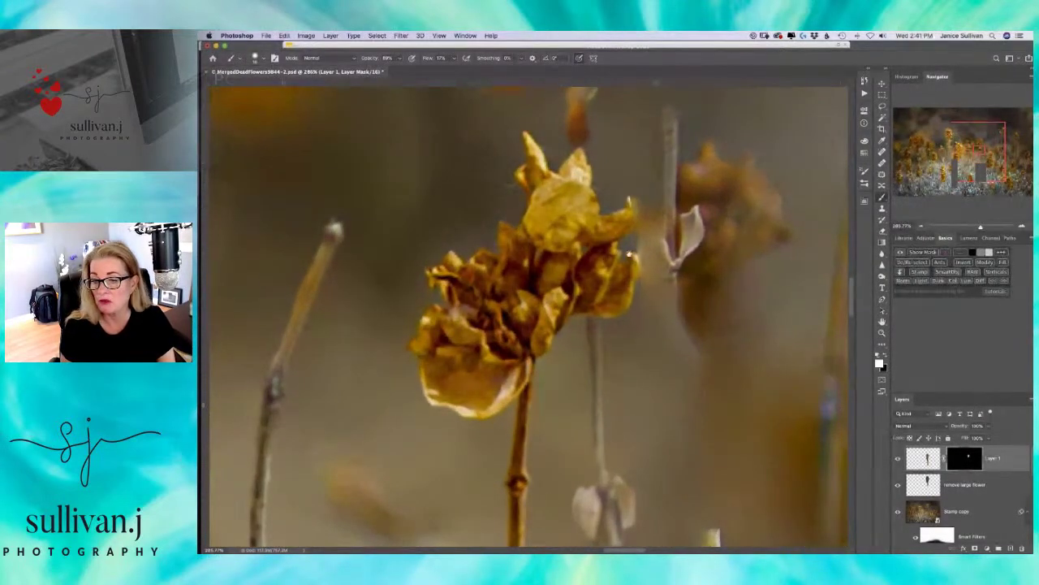
pyautogui.hscroll(3, 660, 243)
pyautogui.scroll(2, 661, 243)
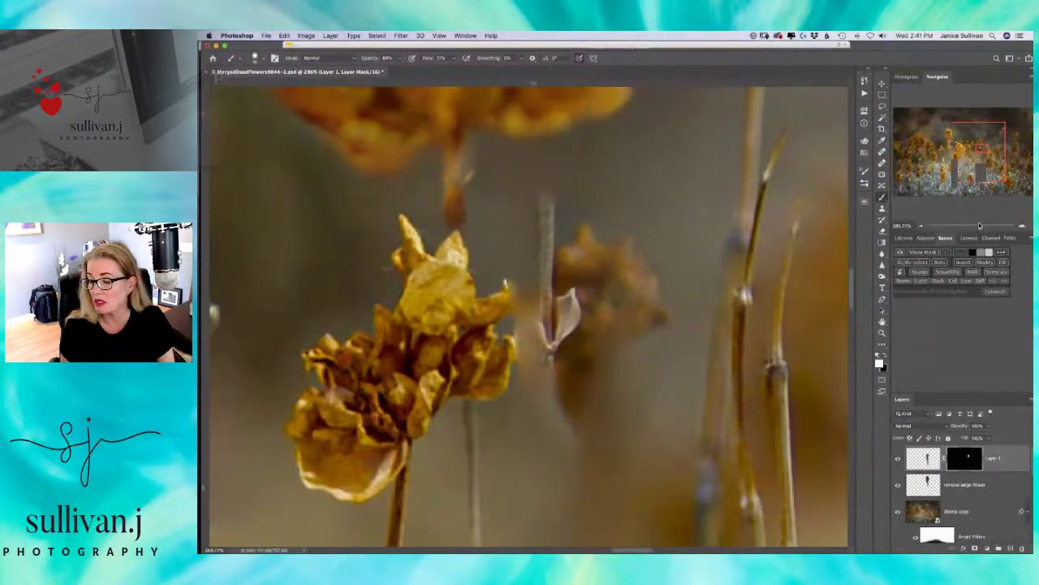
pyautogui.moveTo(980, 227); pyautogui.dragTo(978, 227)
pyautogui.hscroll(-2, 760, 319)
pyautogui.scroll(-1, 761, 319)
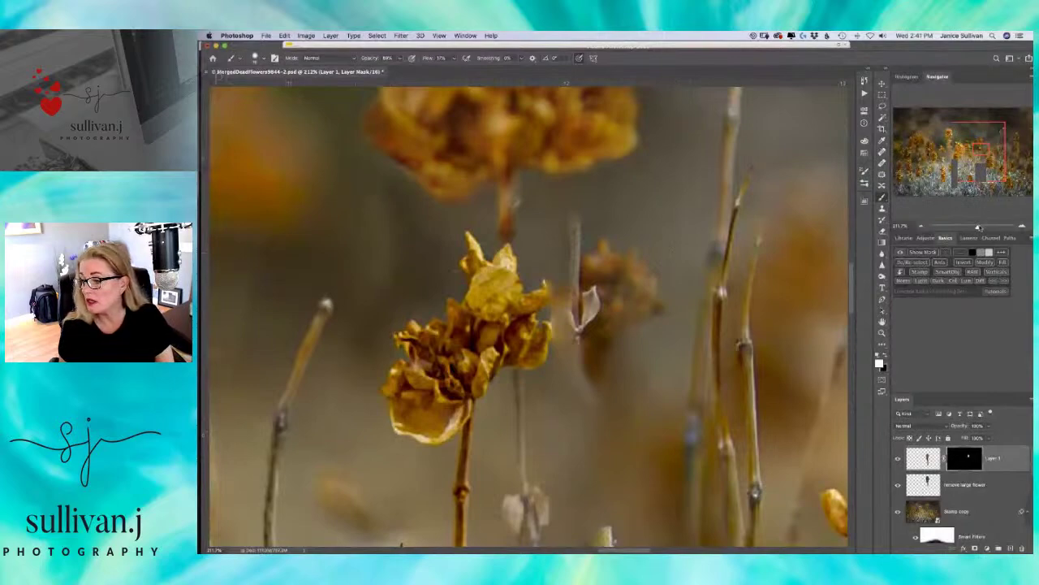
pyautogui.moveTo(980, 227); pyautogui.dragTo(962, 228)
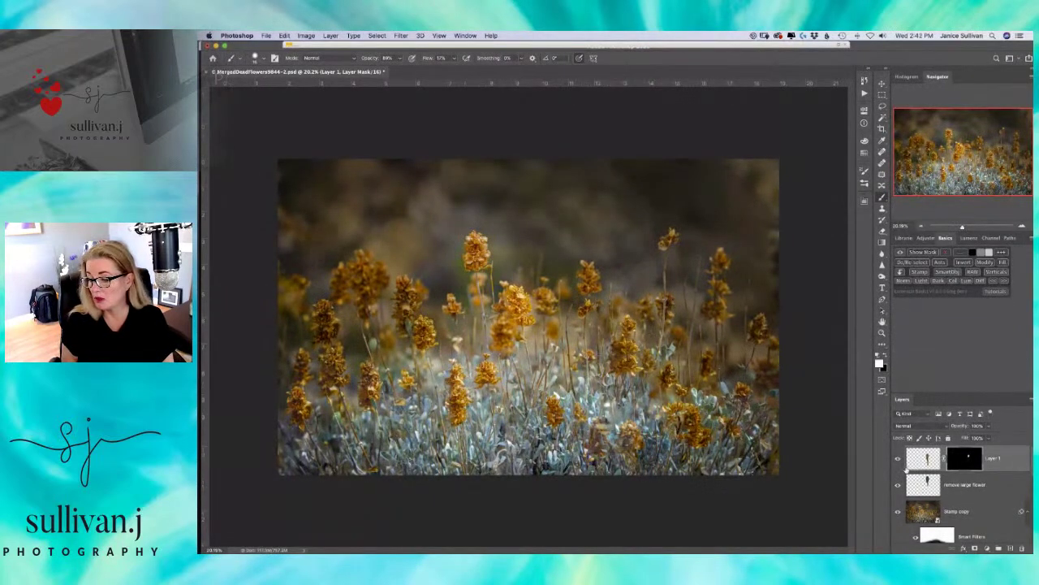
pyautogui.click(898, 460)
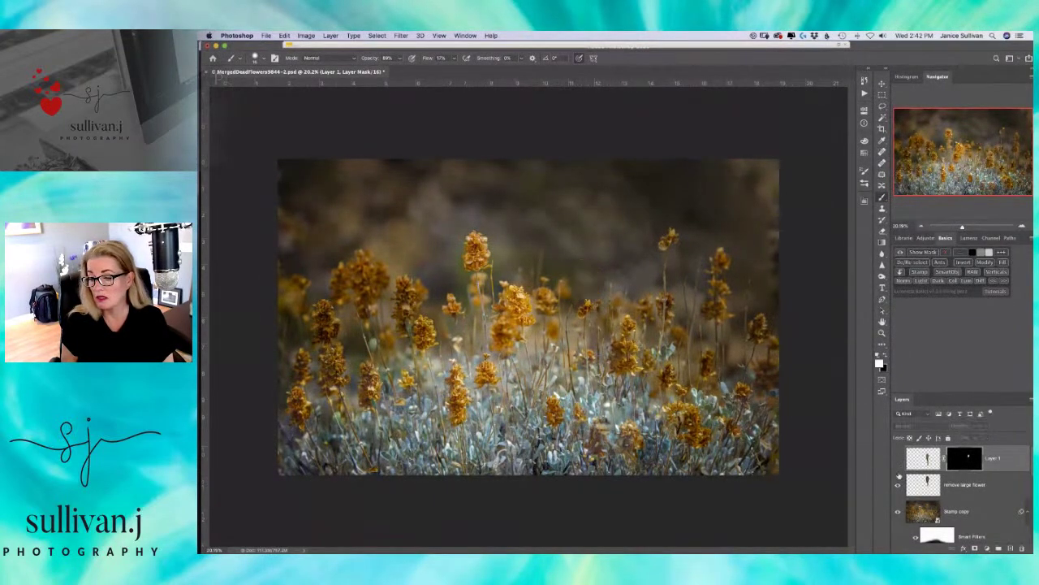
pyautogui.click(899, 486)
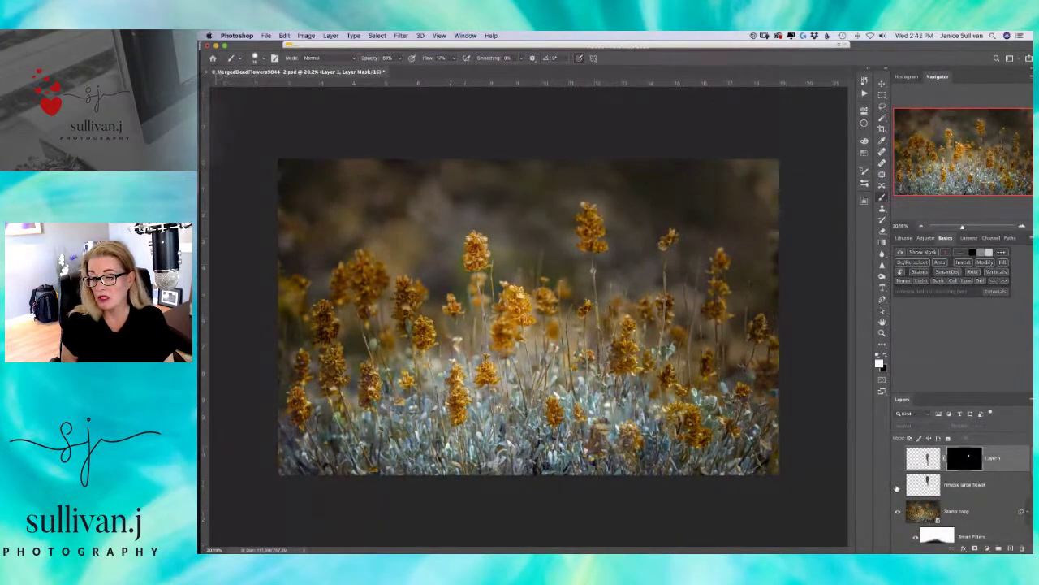
pyautogui.click(898, 486)
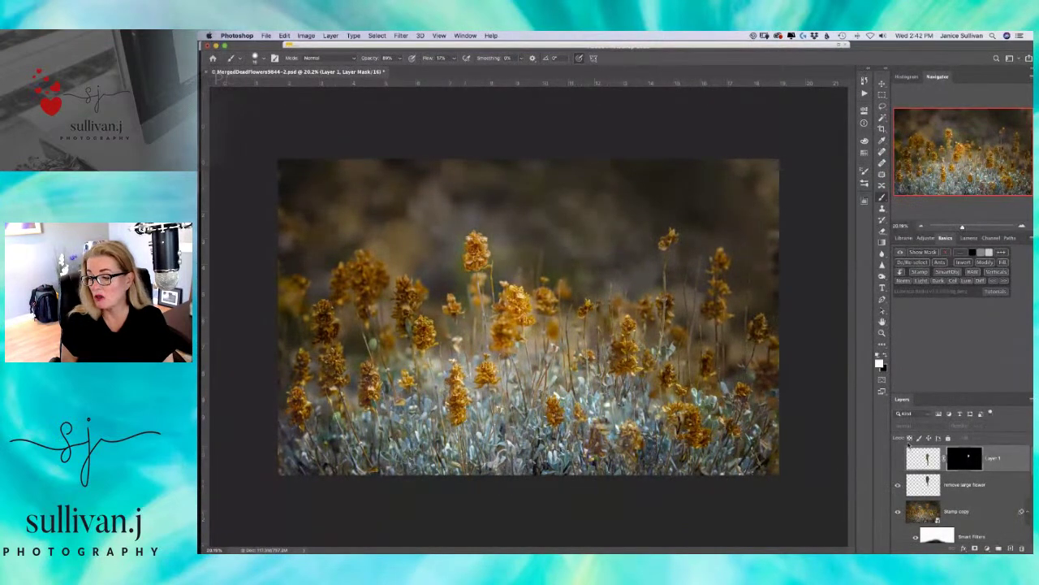
pyautogui.click(898, 460)
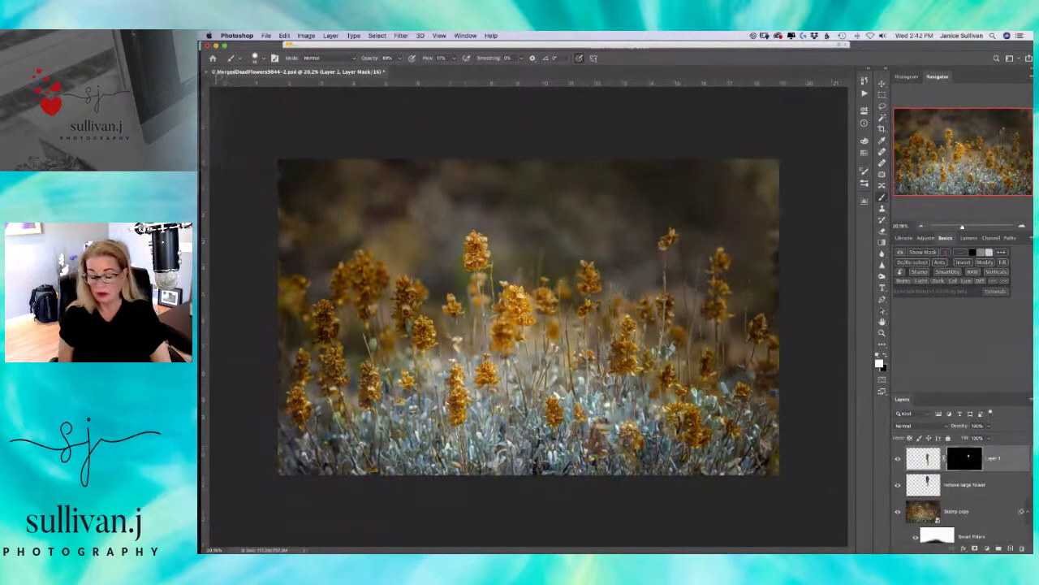
# - Save the document and add a new layer named "clean" above Layer 1 for retouching with the Spot Healing Brush
pyautogui.press('cmd+s')
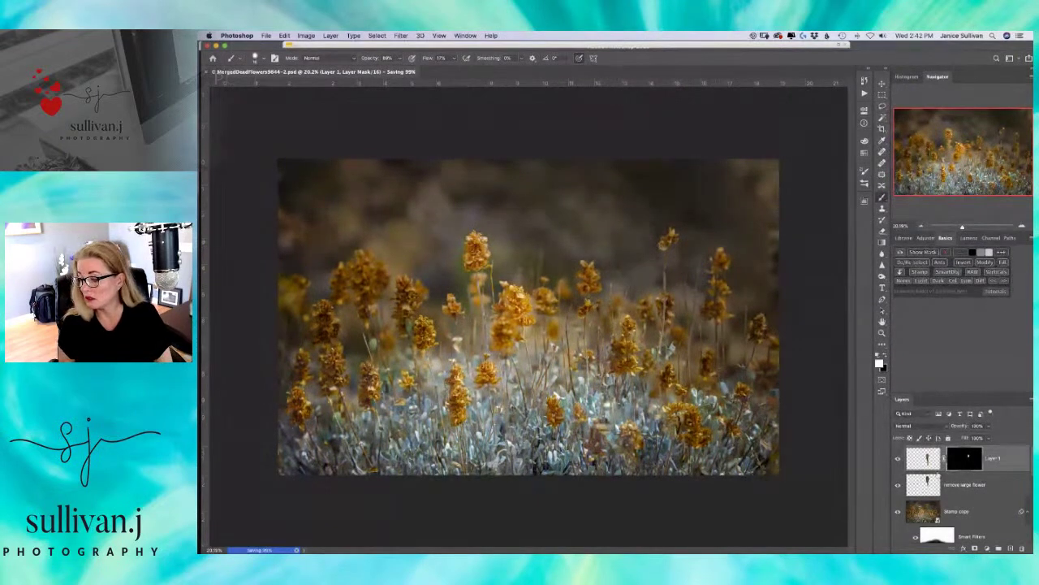
pyautogui.click(1011, 549)
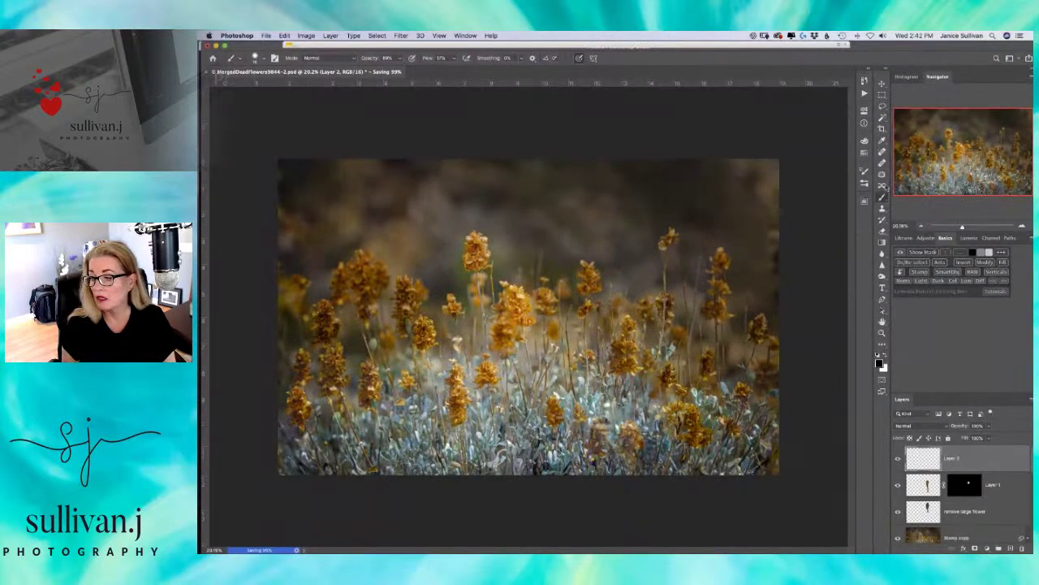
pyautogui.moveTo(963, 228); pyautogui.dragTo(965, 227)
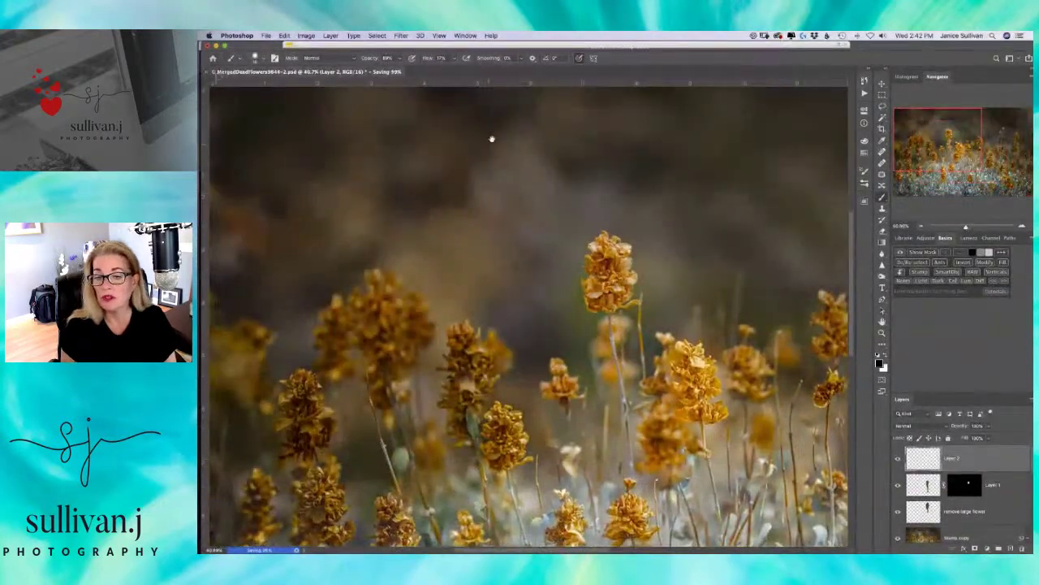
pyautogui.moveTo(488, 136); pyautogui.dragTo(724, 267)
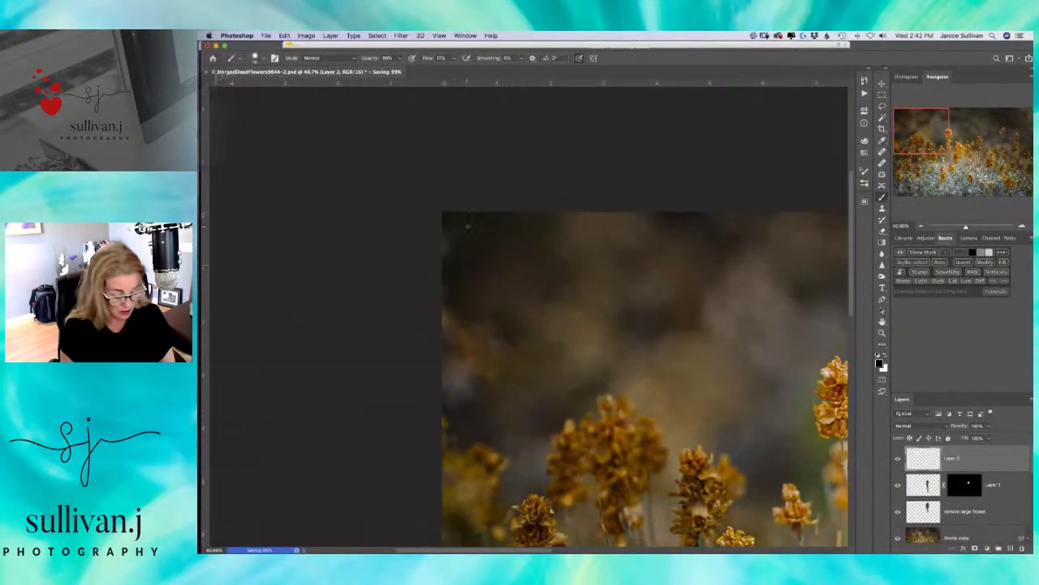
pyautogui.moveTo(486, 236); pyautogui.dragTo(486, 241)
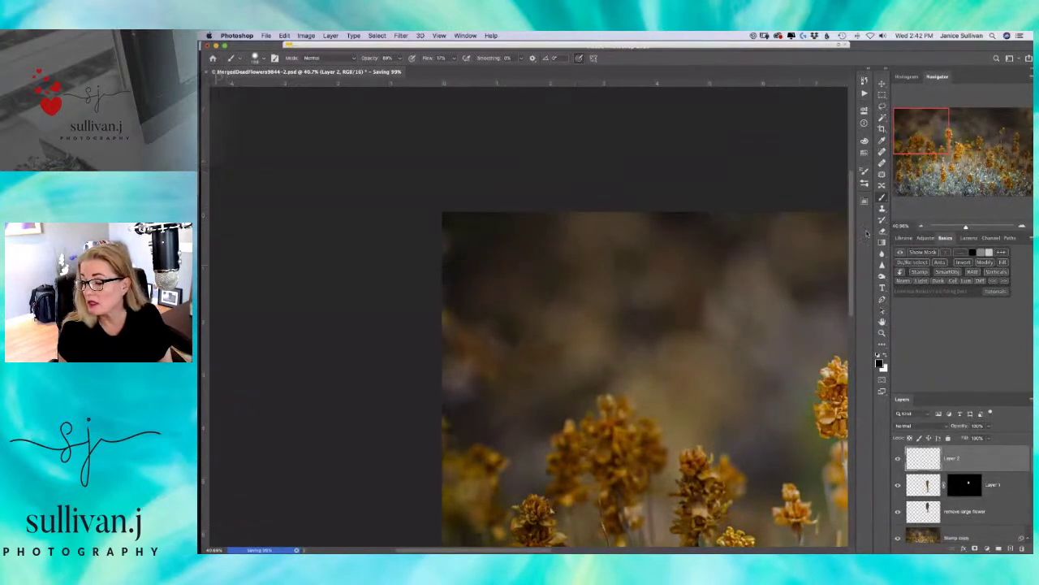
pyautogui.click(882, 151)
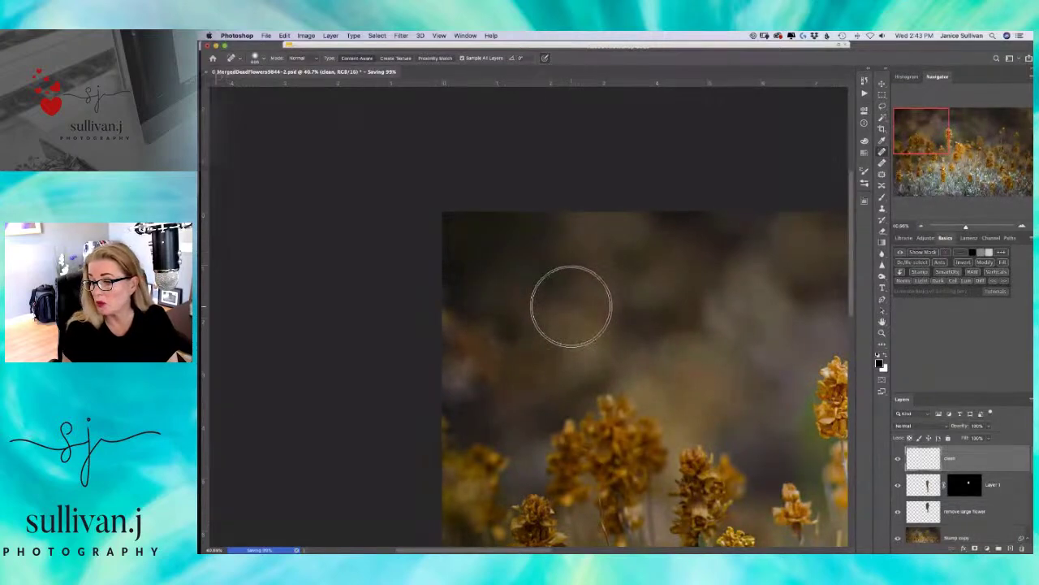
# - Remove the faint orange blotch in the blurred background just above the relocated flower with the Spot Healing Brush on the clean layer
pyautogui.moveTo(578, 280); pyautogui.dragTo(413, 251)
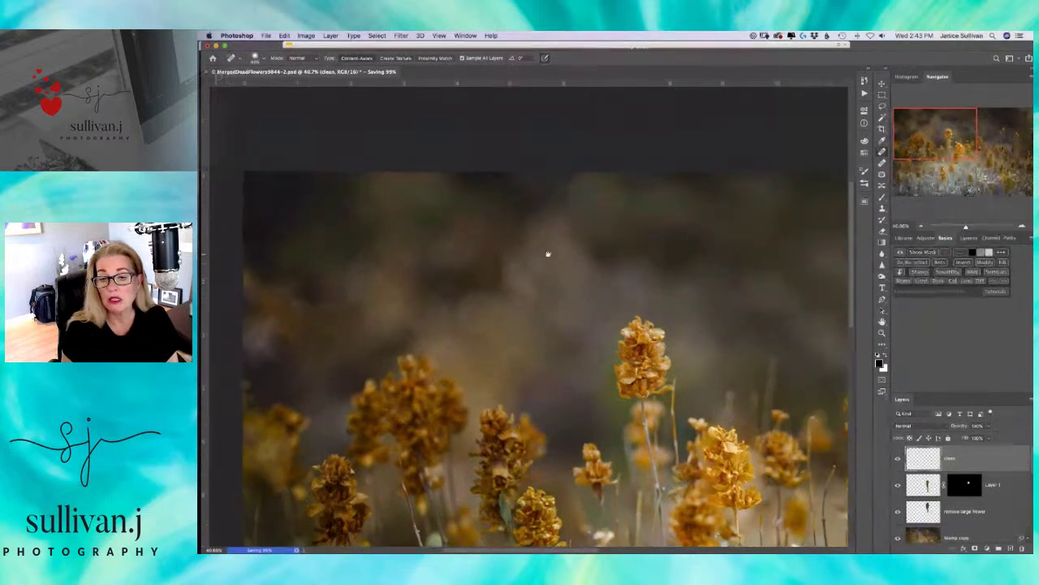
pyautogui.moveTo(529, 251); pyautogui.dragTo(499, 242)
pyautogui.moveTo(625, 242); pyautogui.dragTo(427, 246)
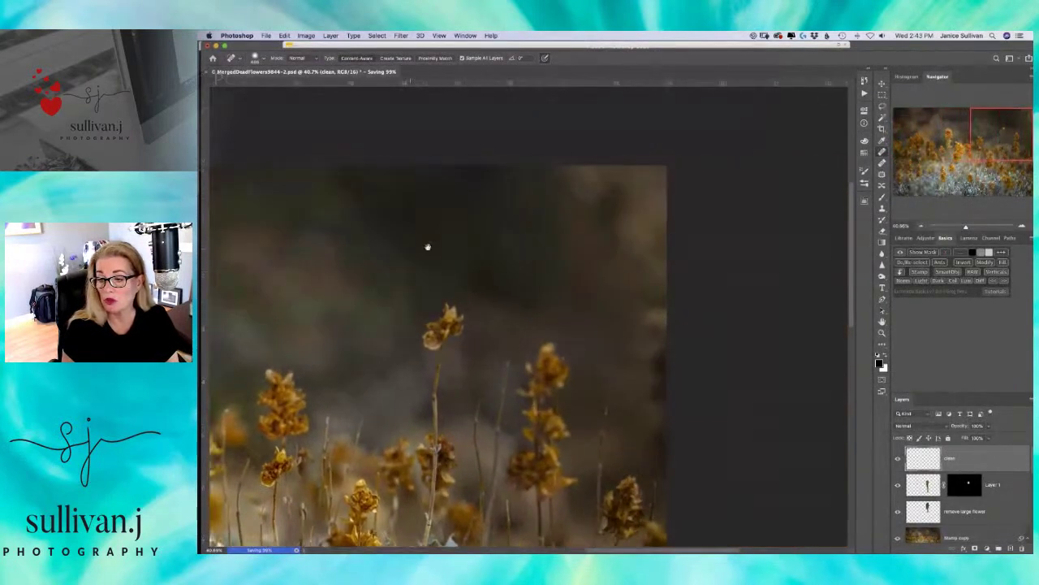
pyautogui.moveTo(549, 246); pyautogui.dragTo(554, 244)
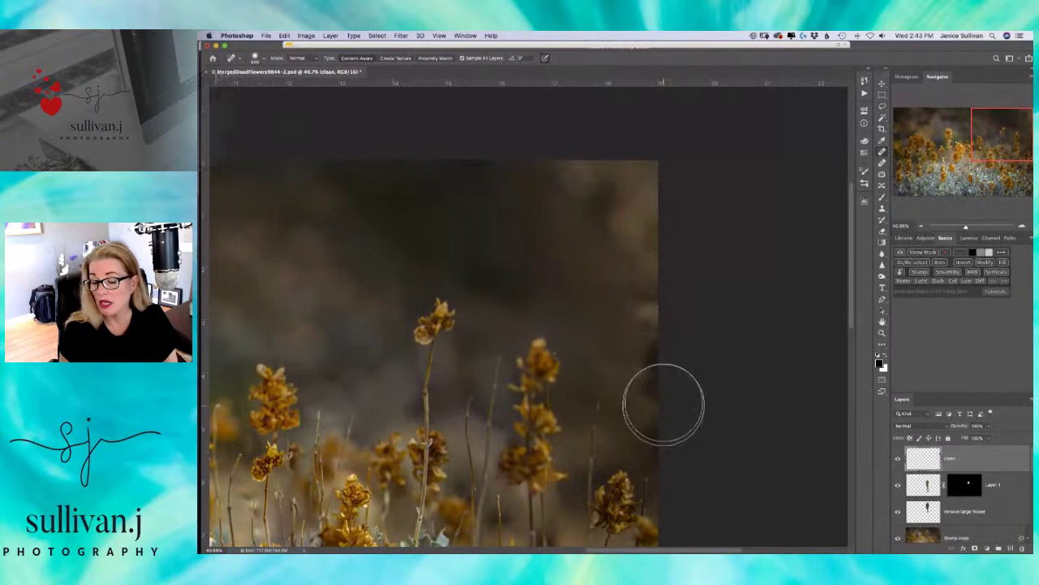
pyautogui.moveTo(619, 206)
pyautogui.mouseDown()
pyautogui.moveTo(704, 318)
pyautogui.moveTo(768, 265)
pyautogui.mouseUp()
pyautogui.moveTo(619, 214); pyautogui.dragTo(622, 279)
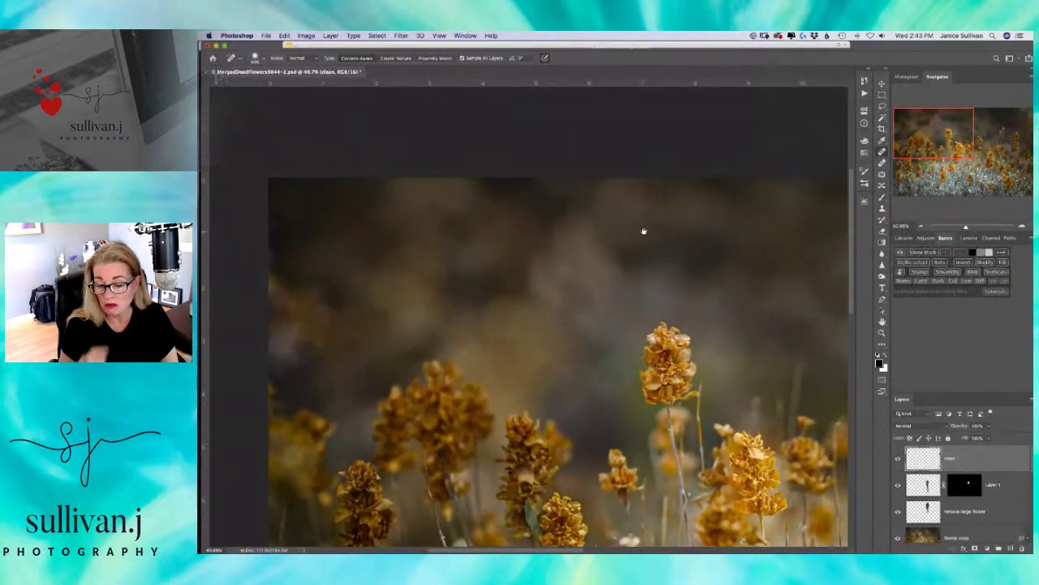
pyautogui.moveTo(678, 217)
pyautogui.mouseDown()
pyautogui.moveTo(533, 253)
pyautogui.moveTo(605, 274)
pyautogui.moveTo(587, 251)
pyautogui.moveTo(600, 258)
pyautogui.mouseUp()
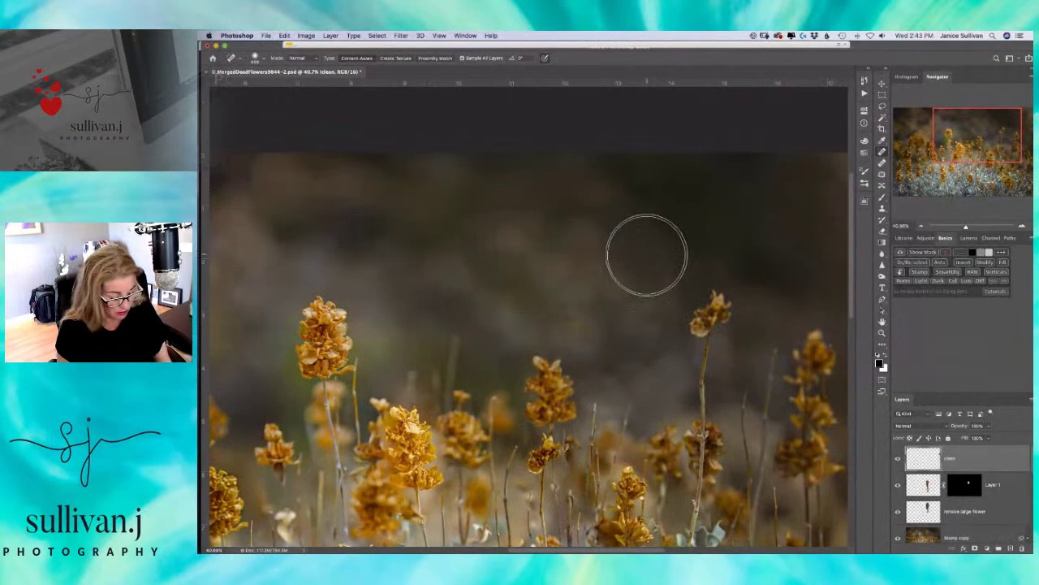
pyautogui.keyDown('alt'); pyautogui.click(620, 288); pyautogui.keyUp('alt')
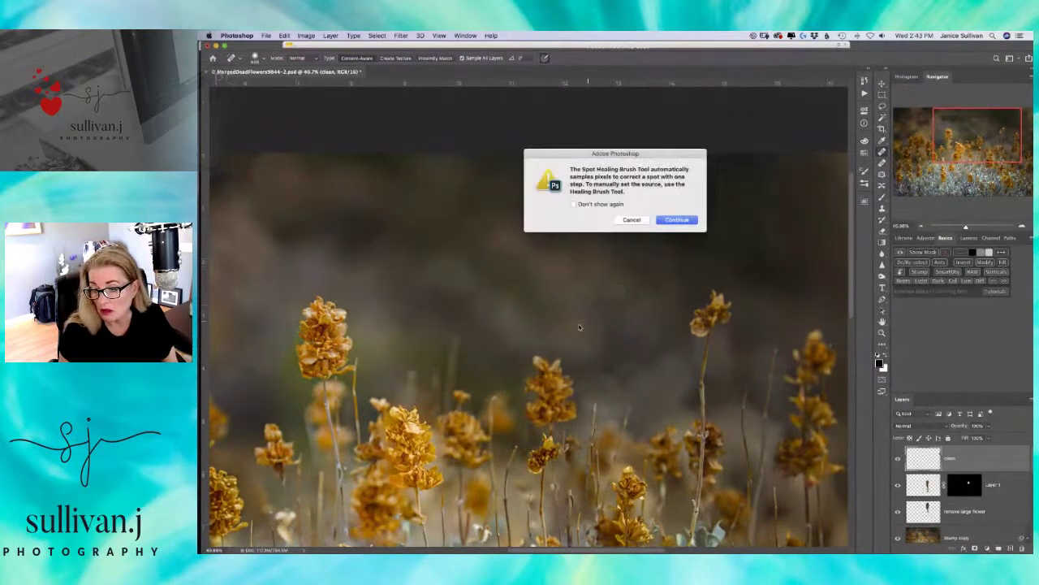
pyautogui.click(632, 220)
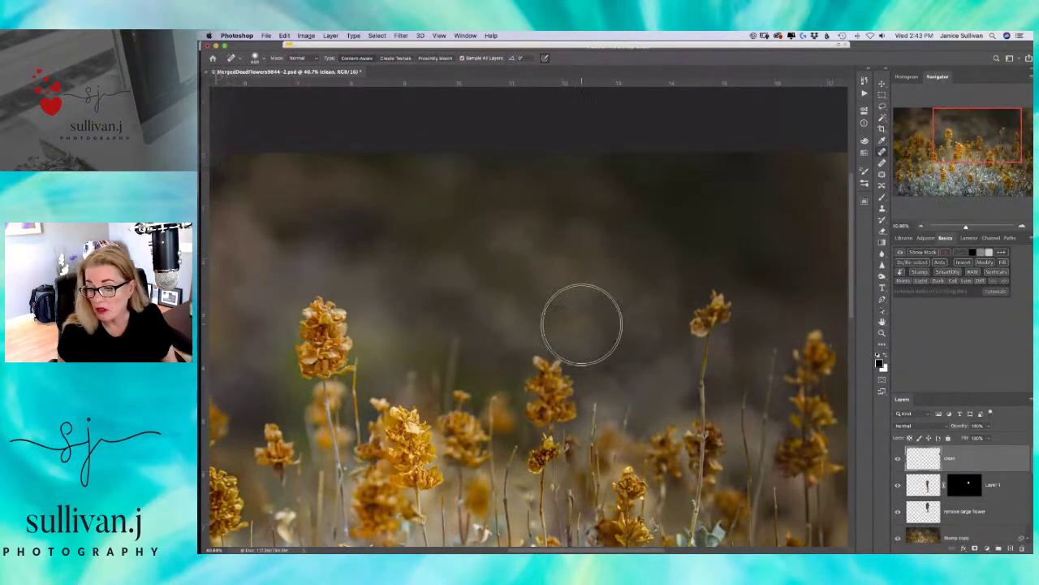
pyautogui.moveTo(574, 316); pyautogui.dragTo(596, 318)
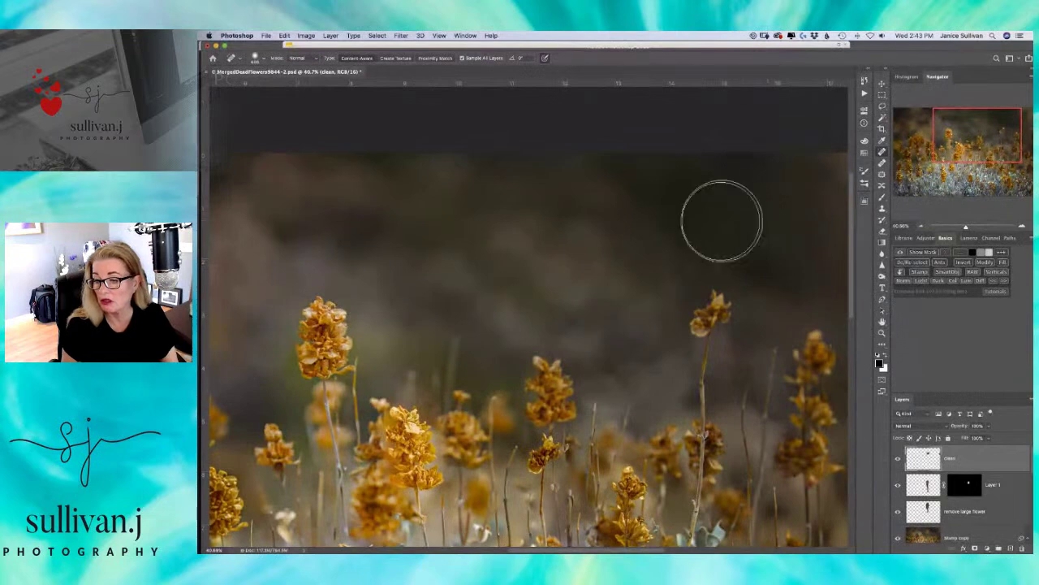
pyautogui.moveTo(711, 216)
pyautogui.mouseDown()
pyautogui.moveTo(552, 346)
pyautogui.moveTo(519, 290)
pyautogui.moveTo(548, 225)
pyautogui.moveTo(642, 257)
pyautogui.mouseUp()
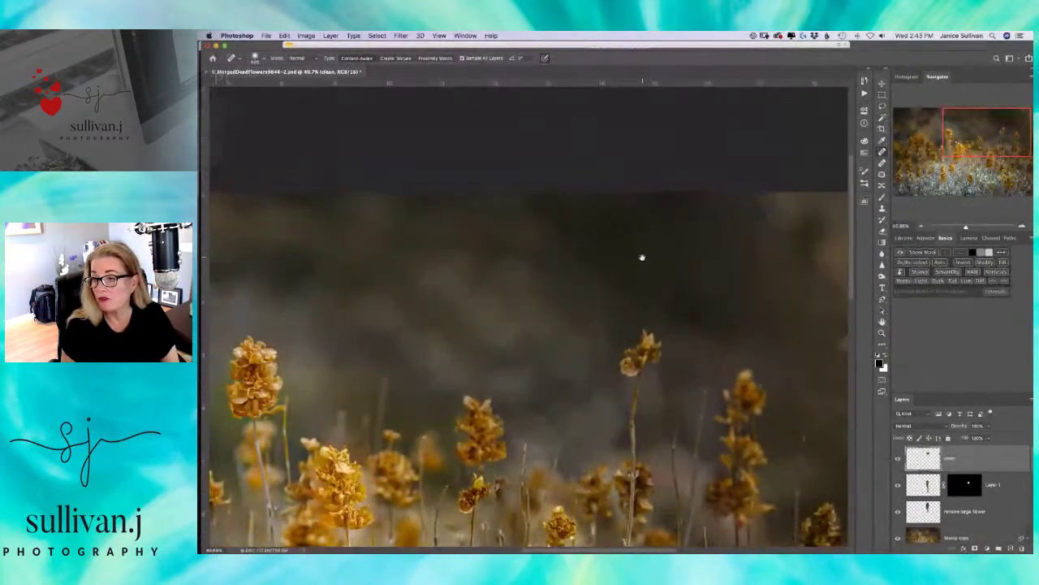
pyautogui.moveTo(617, 246); pyautogui.dragTo(750, 239)
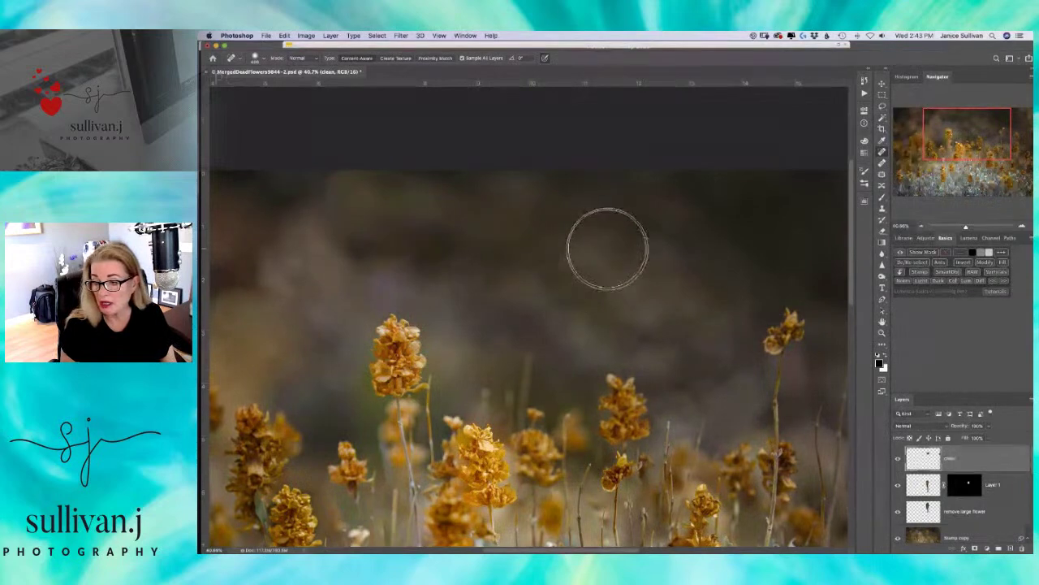
pyautogui.keyDown('alt'); pyautogui.click(592, 246); pyautogui.keyUp('alt')
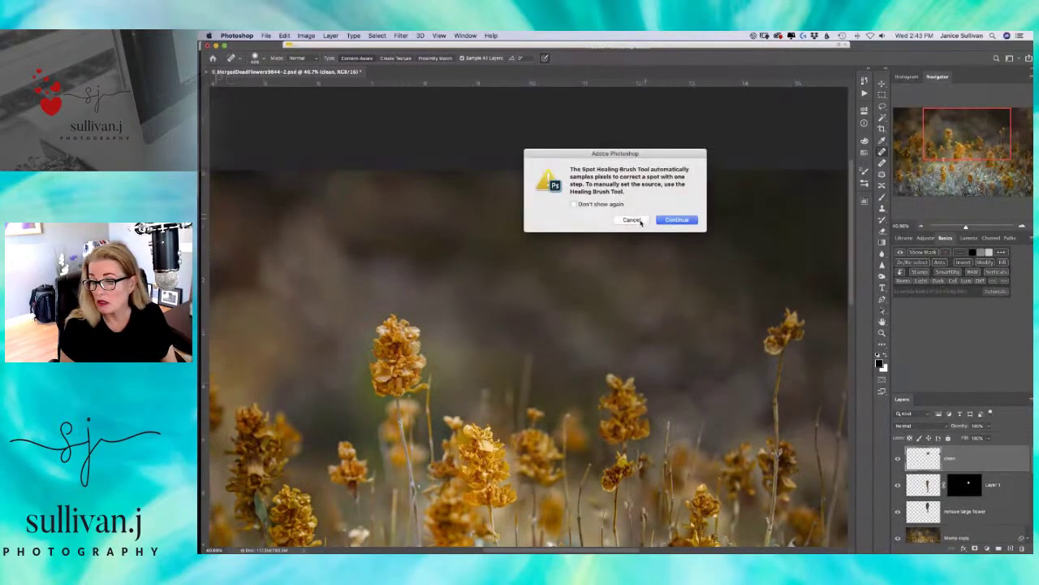
pyautogui.click(639, 220)
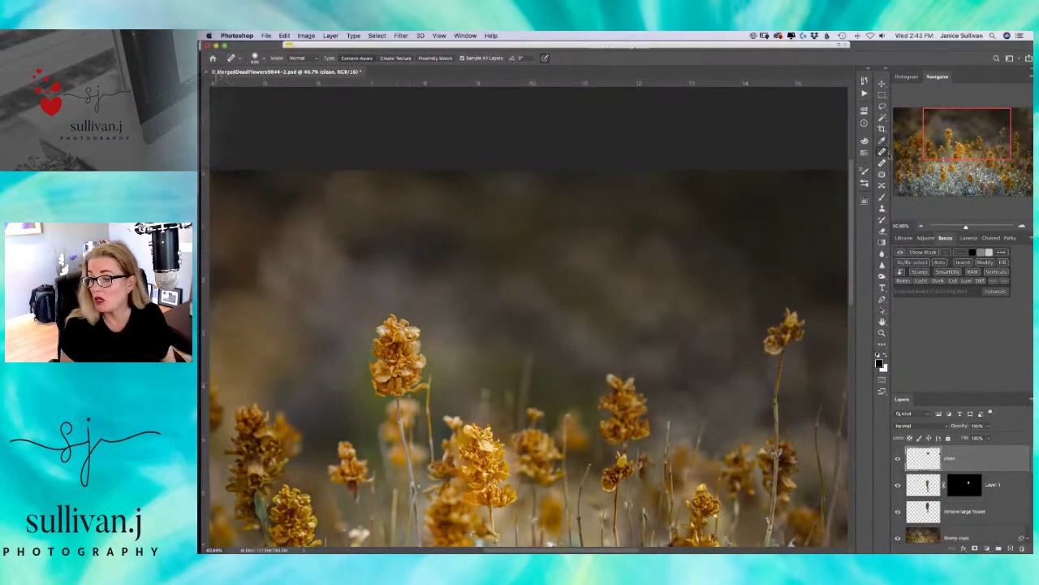
# - Sample the blurred background above the flowers with the Clone Stamp tool and lower its flow
pyautogui.click(883, 199)
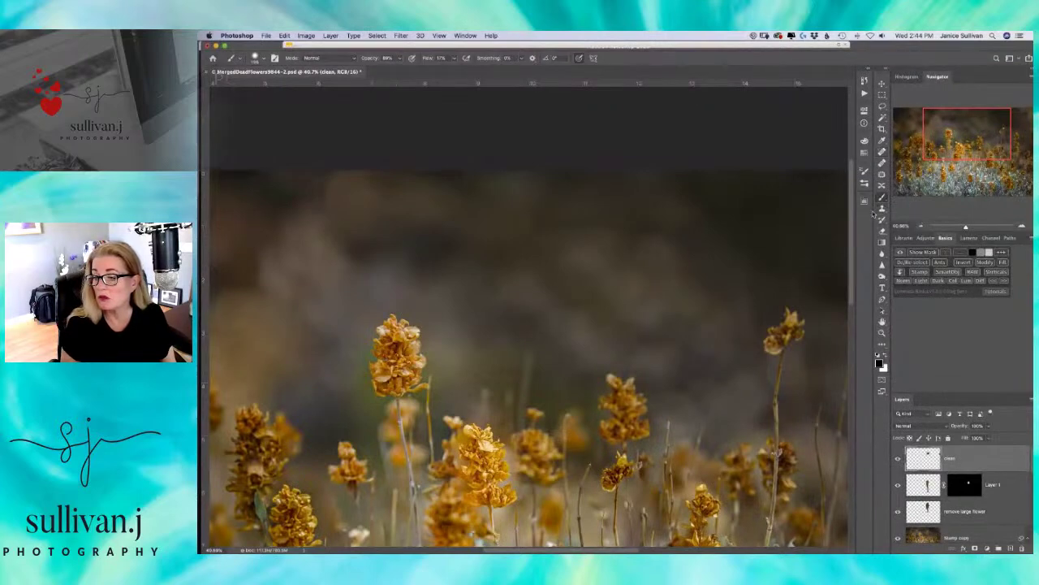
pyautogui.keyDown('alt'); pyautogui.click(598, 250); pyautogui.keyUp('alt')
pyautogui.moveTo(617, 241); pyautogui.dragTo(458, 239)
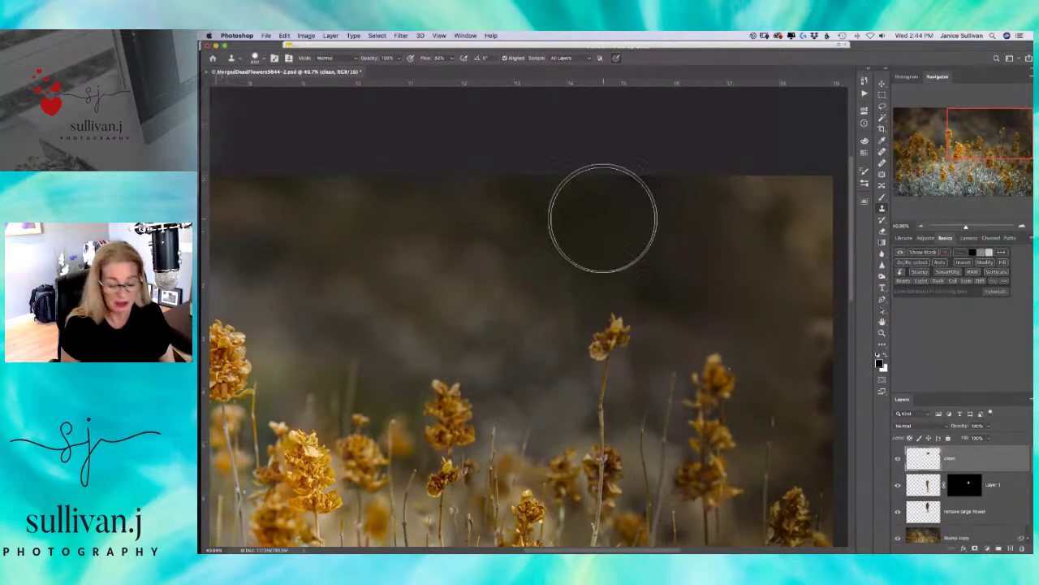
pyautogui.moveTo(615, 228)
pyautogui.mouseDown()
pyautogui.moveTo(630, 227)
pyautogui.moveTo(611, 226)
pyautogui.mouseUp()
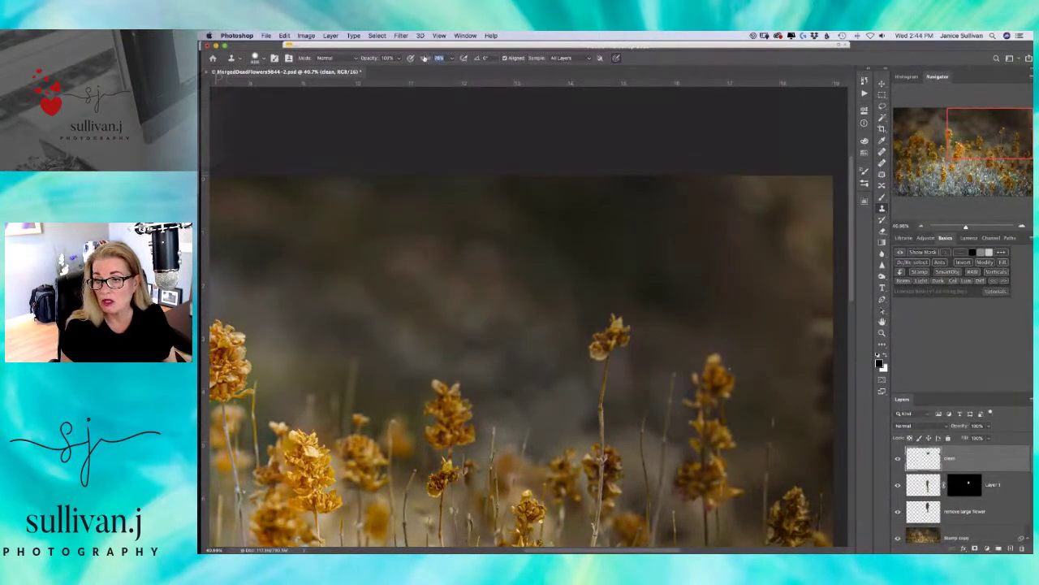
pyautogui.press('Return')
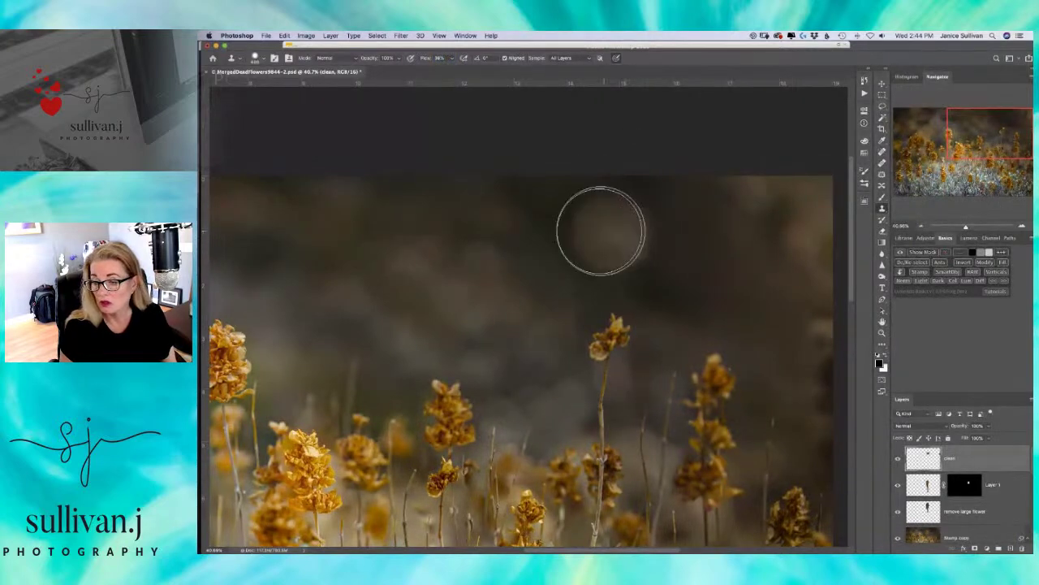
# - Clone sampled background over the uneven patches above the flowers on the clean layer, resampling between strokes
pyautogui.press('alt')
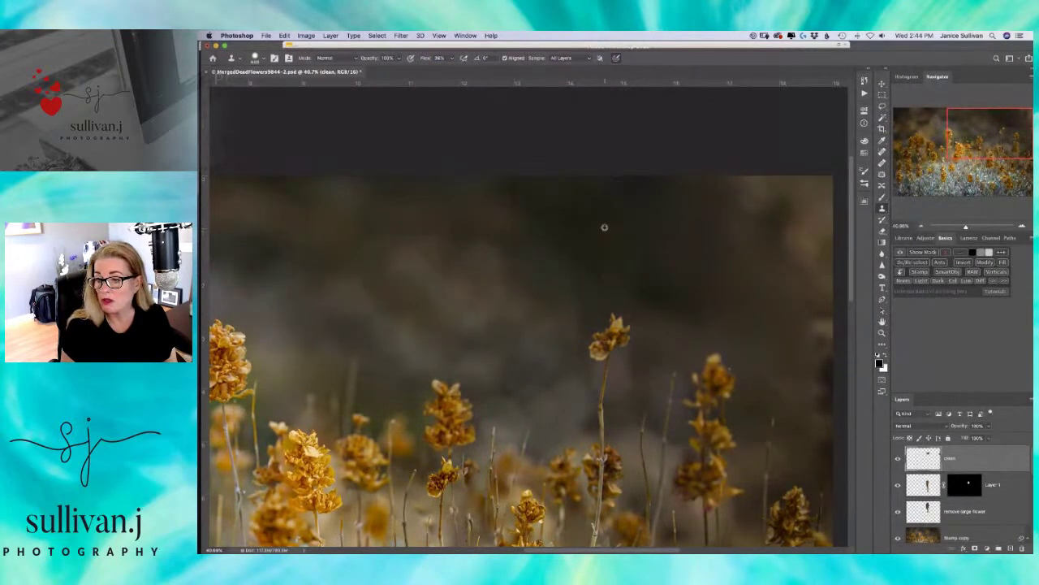
pyautogui.moveTo(604, 227); pyautogui.dragTo(636, 224)
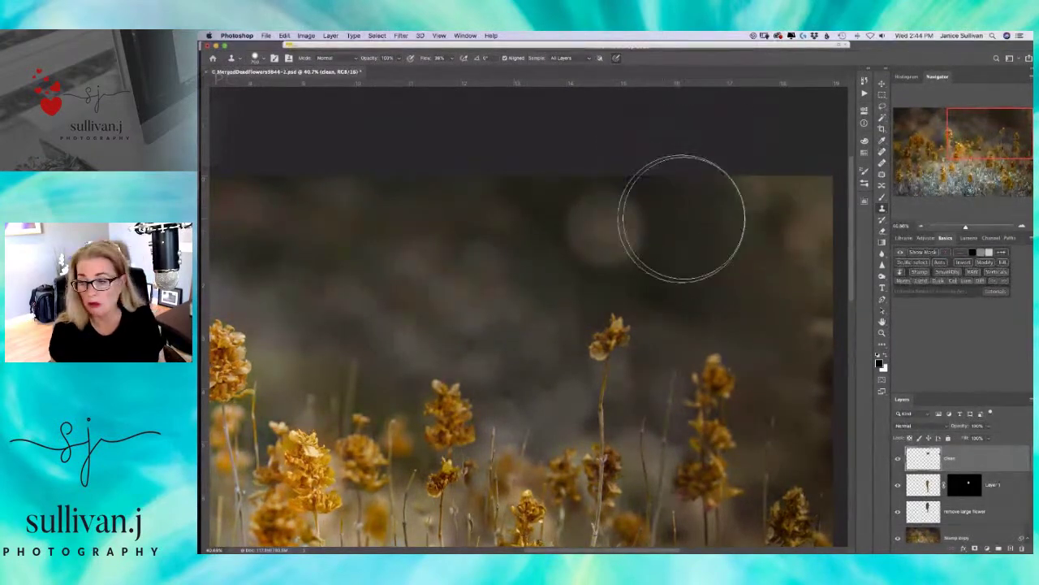
pyautogui.moveTo(661, 225); pyautogui.dragTo(643, 235)
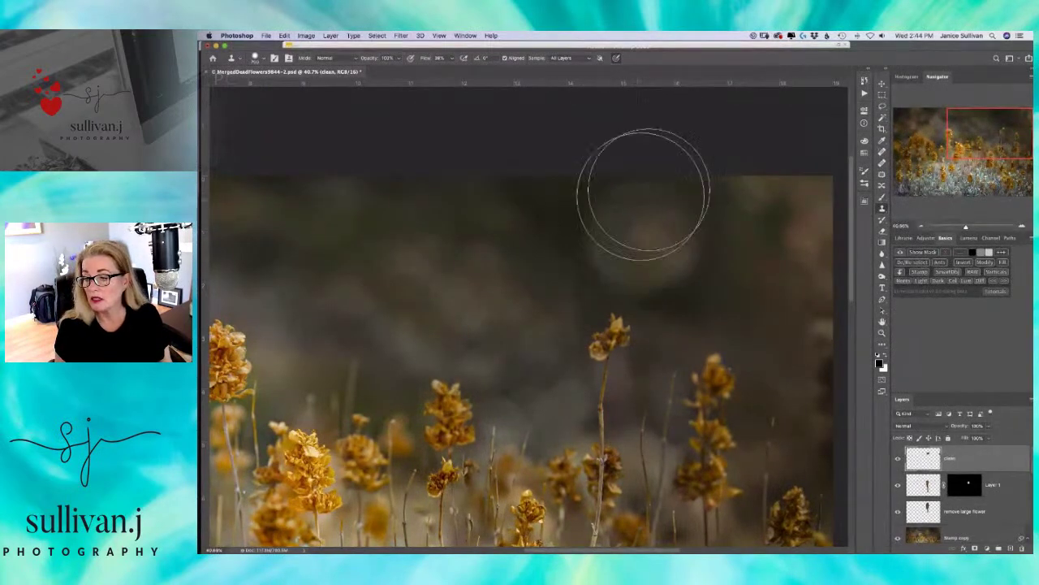
pyautogui.moveTo(738, 178)
pyautogui.mouseDown()
pyautogui.moveTo(644, 185)
pyautogui.moveTo(466, 301)
pyautogui.mouseUp()
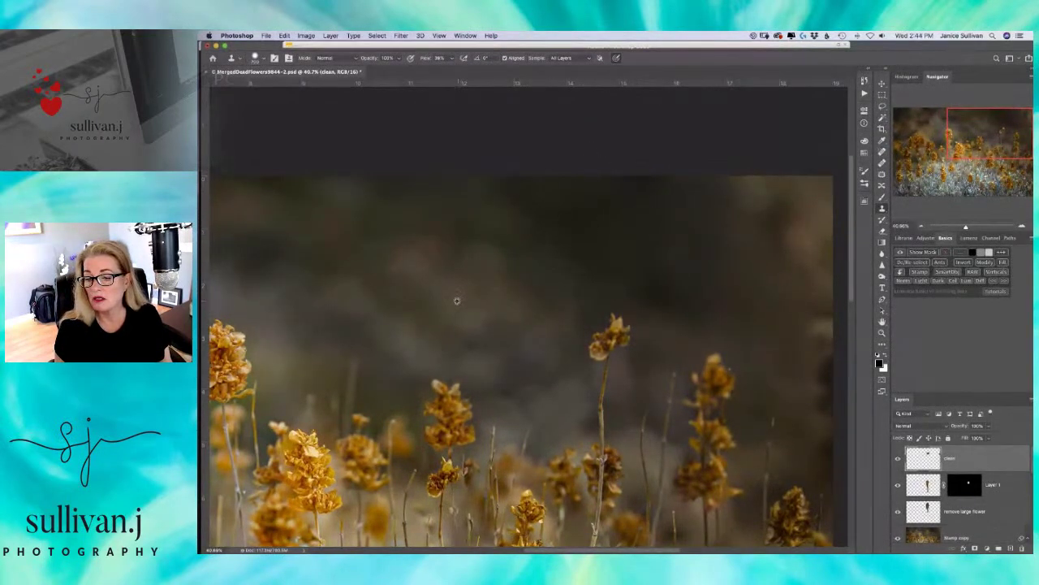
pyautogui.moveTo(649, 233); pyautogui.dragTo(644, 241)
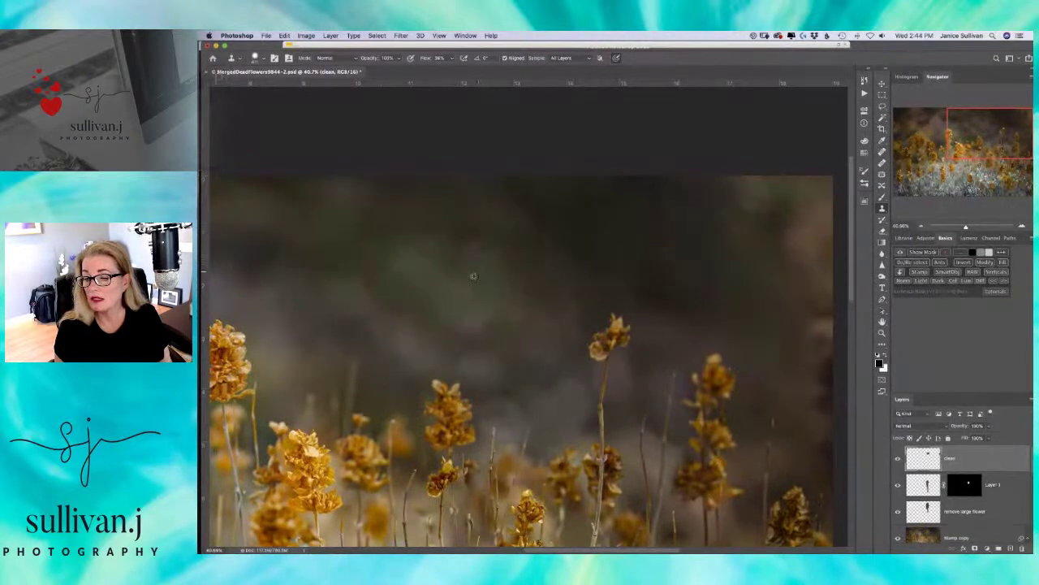
# - Clone soft background across the photo's upper-right area with a larger brush and slightly lower the clean layer's opacity
pyautogui.moveTo(426, 262); pyautogui.dragTo(749, 250)
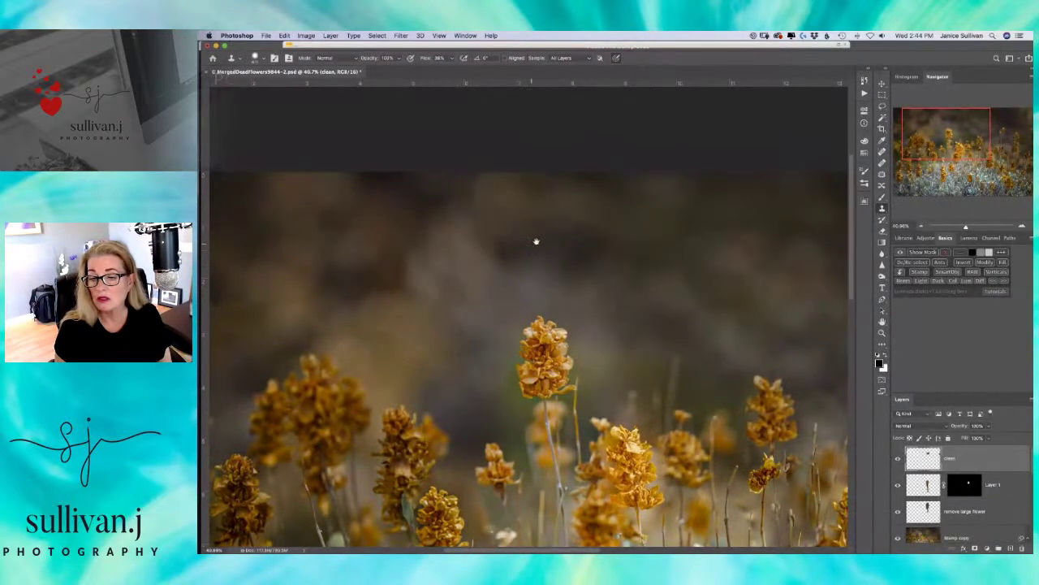
pyautogui.hscroll(10, 536, 241)
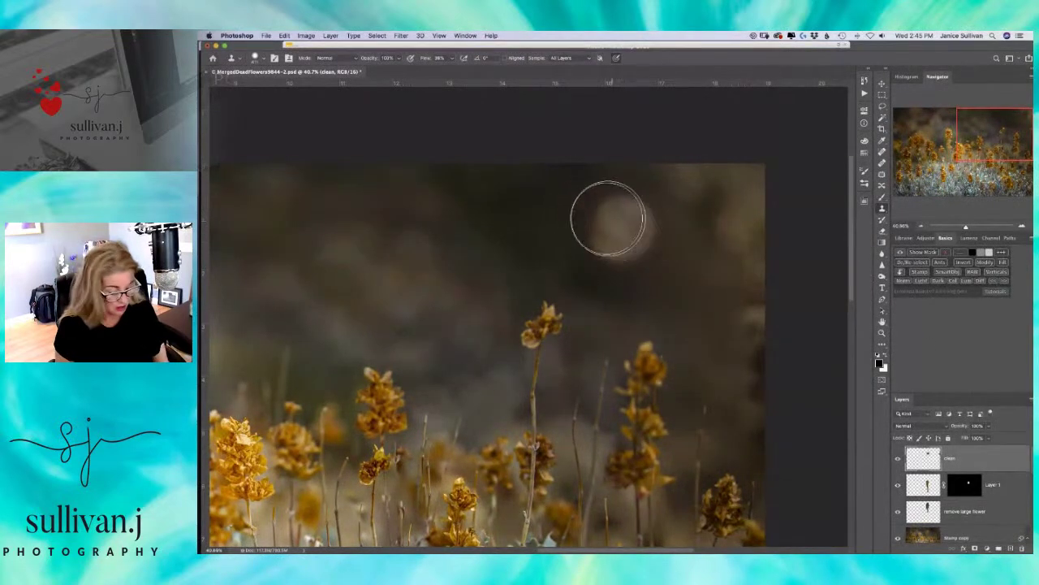
pyautogui.moveTo(592, 216); pyautogui.dragTo(634, 213)
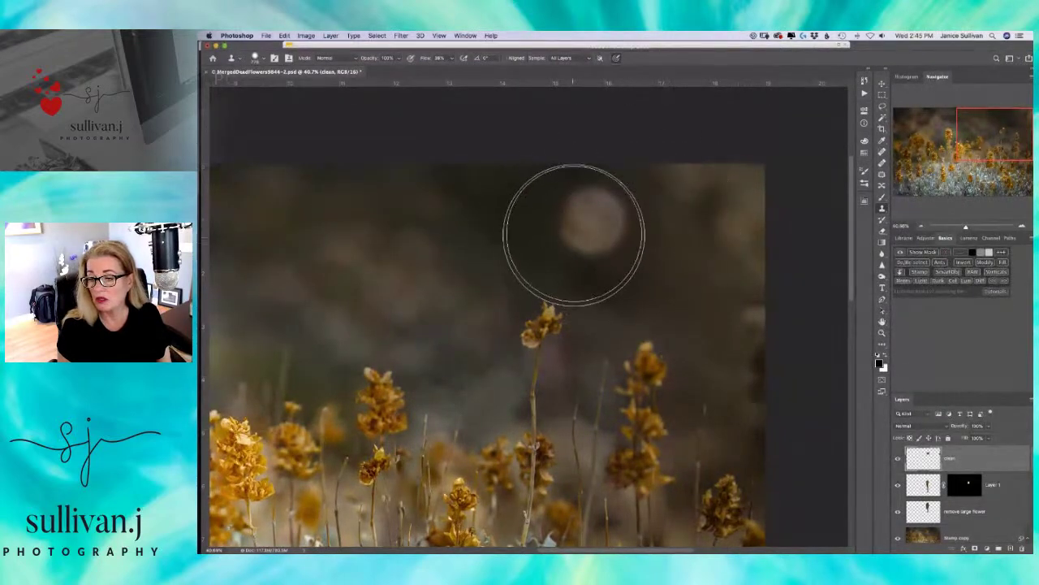
pyautogui.click(574, 231)
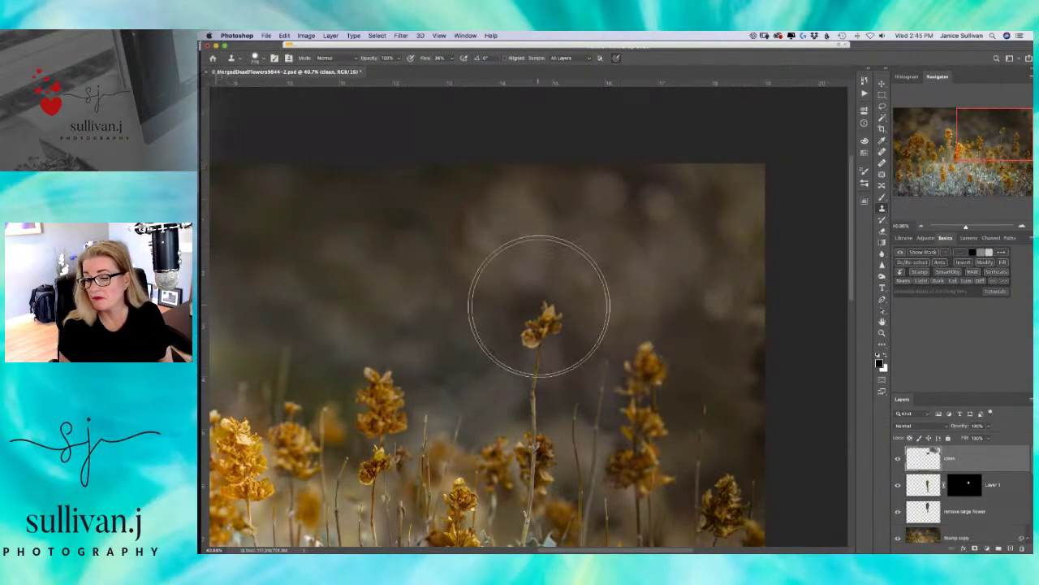
pyautogui.moveTo(946, 426)
pyautogui.mouseDown()
pyautogui.moveTo(959, 426)
pyautogui.moveTo(942, 426)
pyautogui.mouseUp()
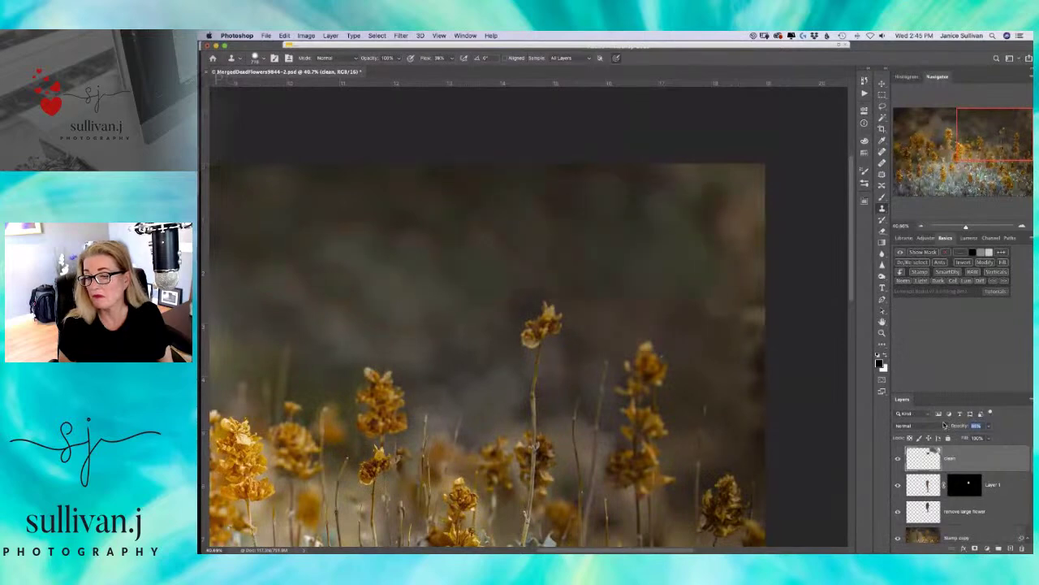
# - Try a Clone Stamp dab over the foliage in the photo's lower-right area and undo it
pyautogui.moveTo(966, 227)
pyautogui.mouseDown()
pyautogui.moveTo(955, 226)
pyautogui.moveTo(964, 226)
pyautogui.mouseUp()
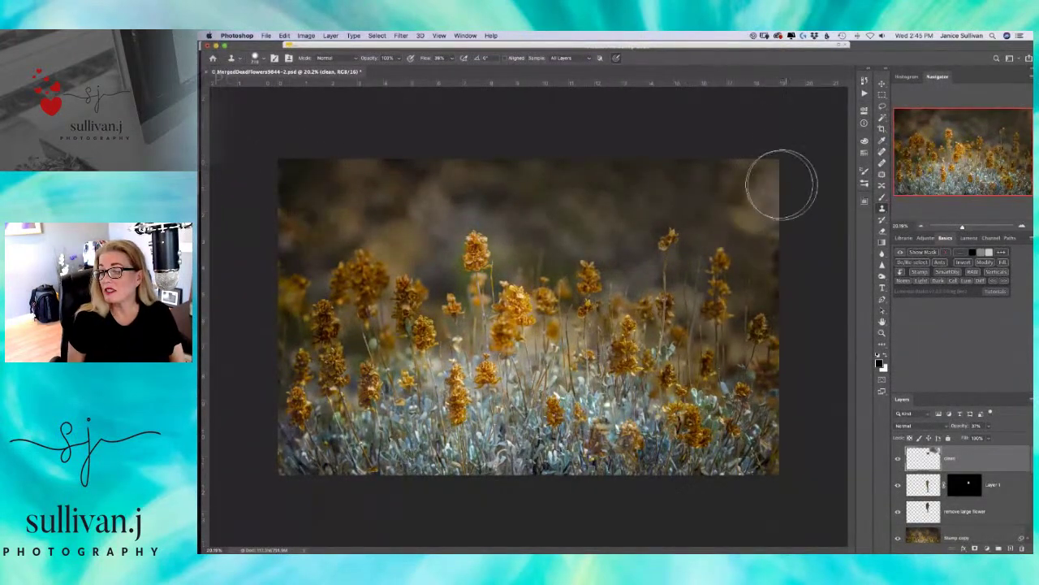
pyautogui.moveTo(719, 390); pyautogui.dragTo(722, 382)
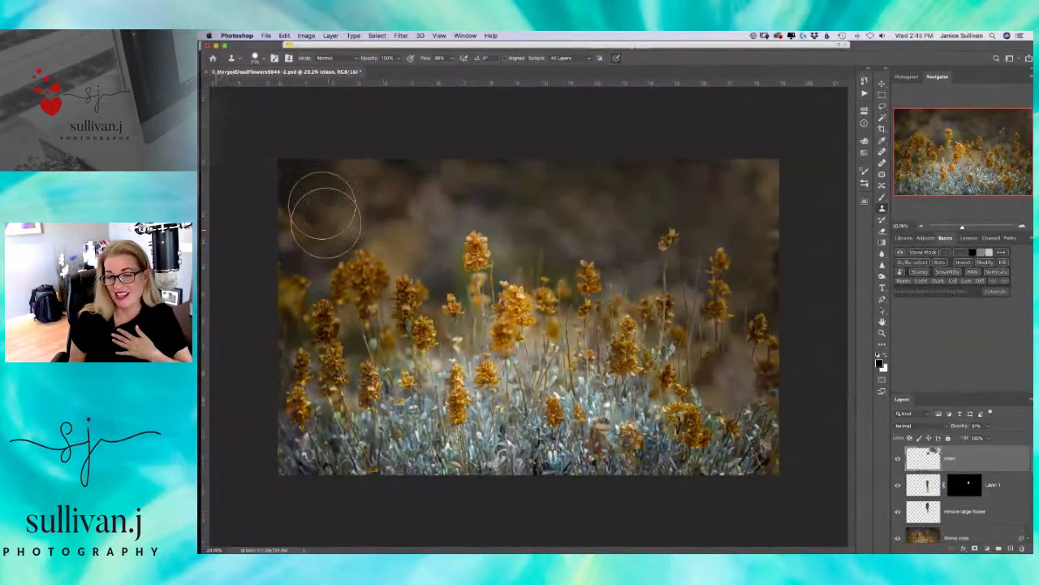
pyautogui.press('super+z')
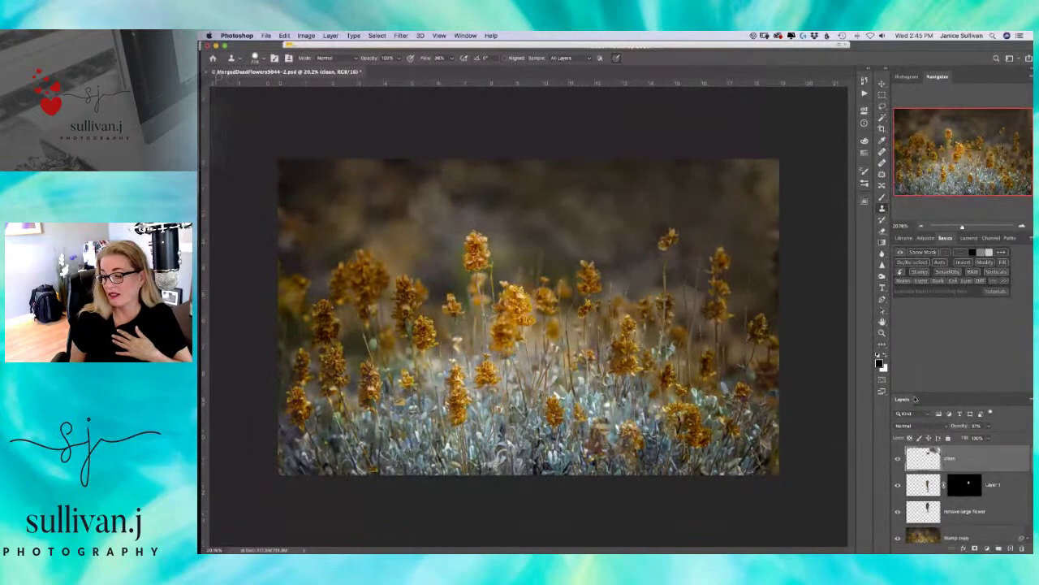
# - Compare the whole photo with the clean layer hidden and shown
pyautogui.click(900, 460)
pyautogui.click(898, 462)
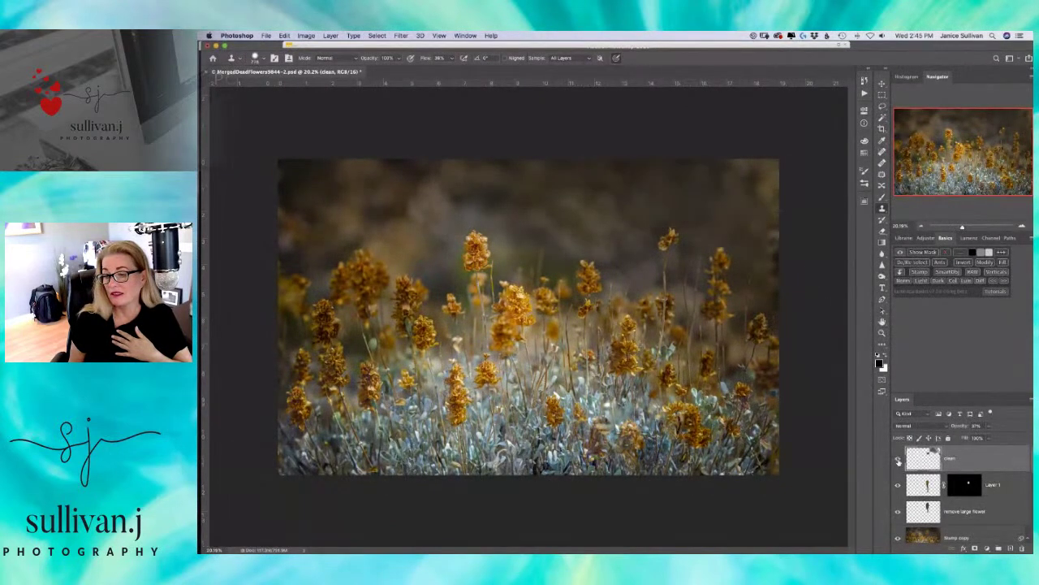
pyautogui.click(897, 460)
pyautogui.click(897, 460)
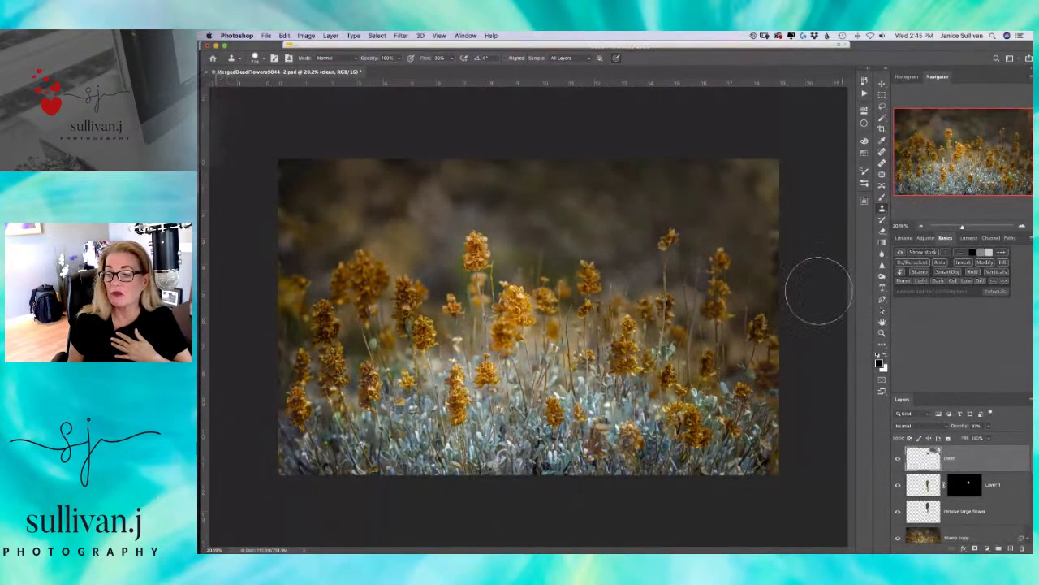
pyautogui.click(898, 461)
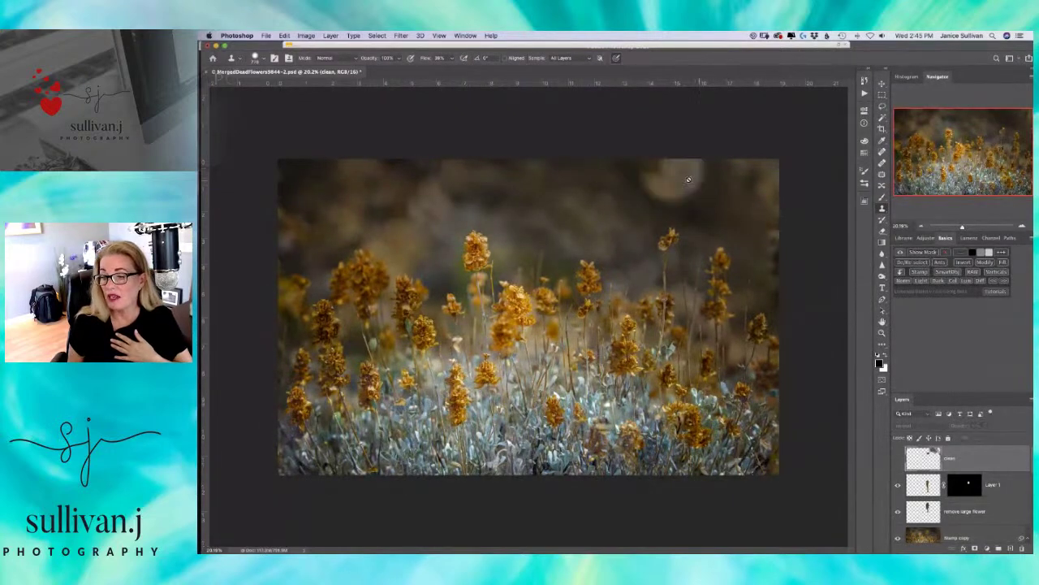
pyautogui.click(898, 461)
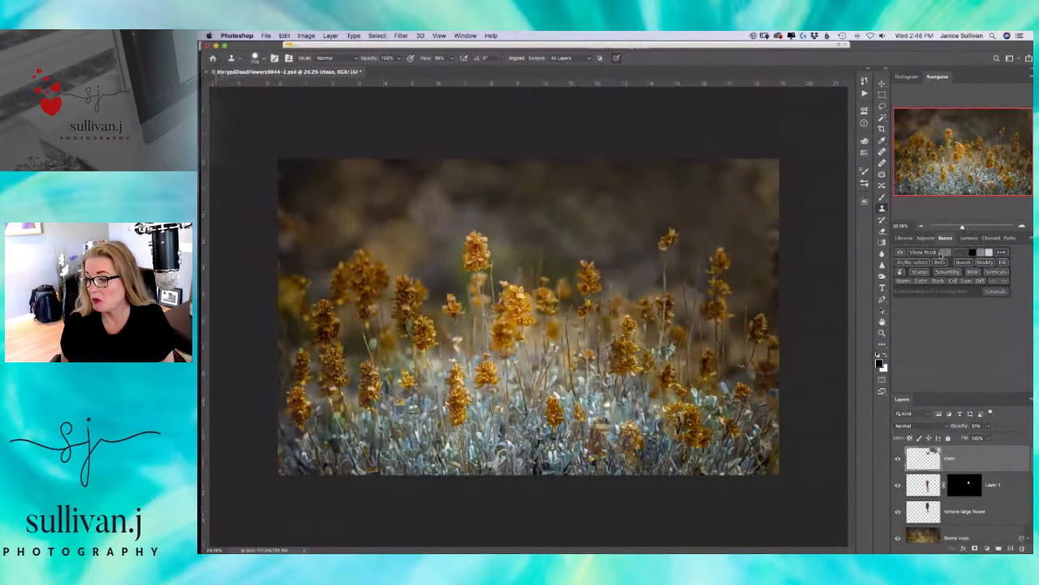
# - Stamp the visible layers into a new layer and open it in the Camera Raw Filter
pyautogui.click(921, 273)
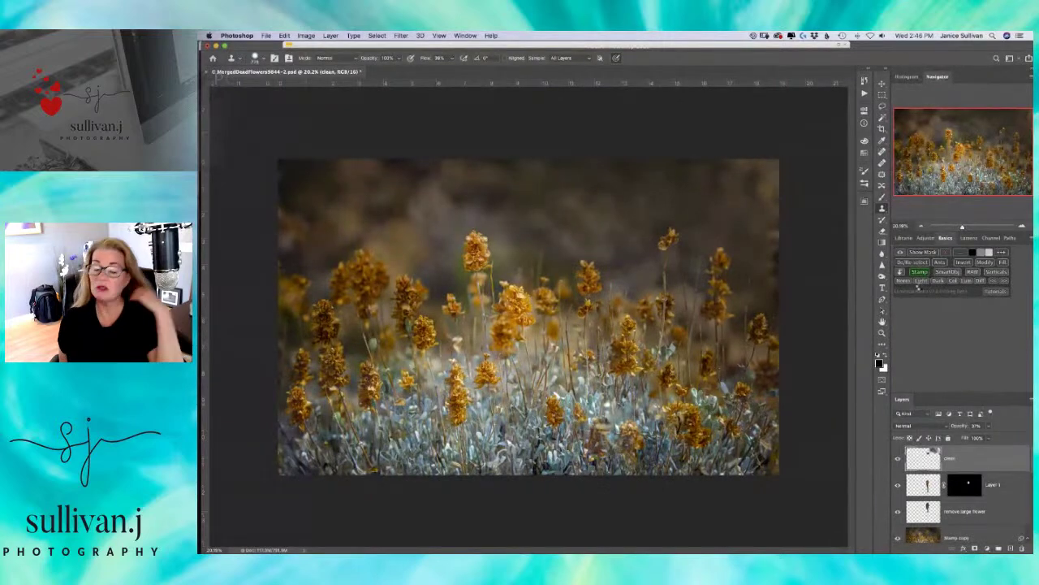
pyautogui.click(376, 36)
pyautogui.moveTo(402, 36)
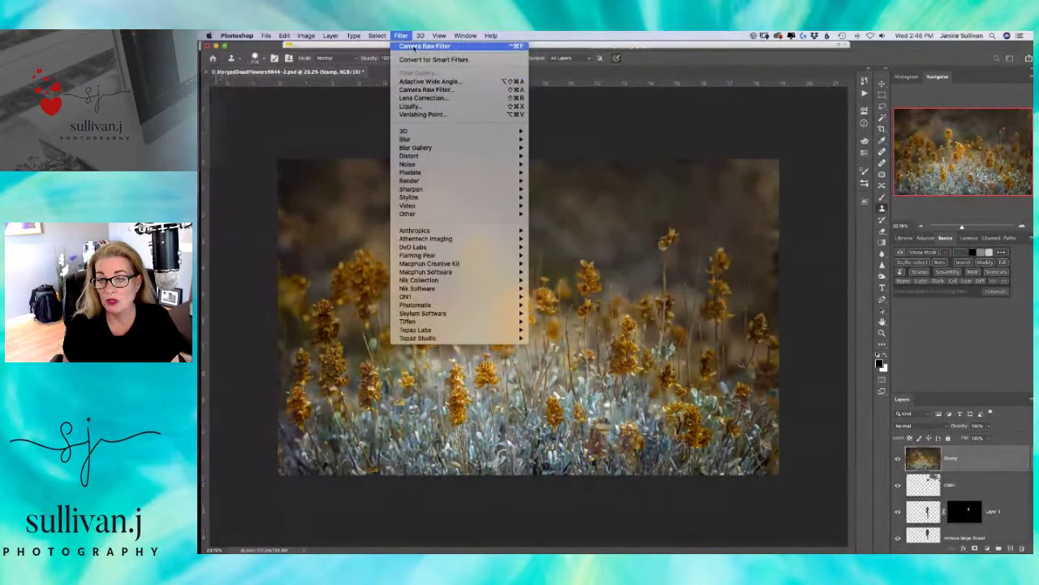
pyautogui.click(424, 89)
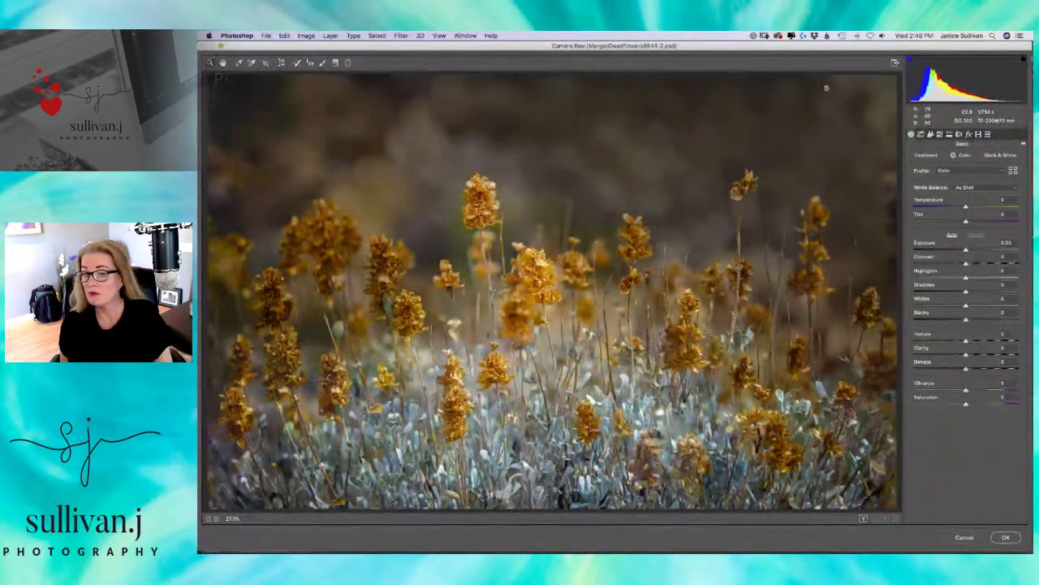
# - Try darkening the photo's upper-right corner with a graduated filter at reduced exposure, then delete the filtered Stamp layer
pyautogui.click(335, 64)
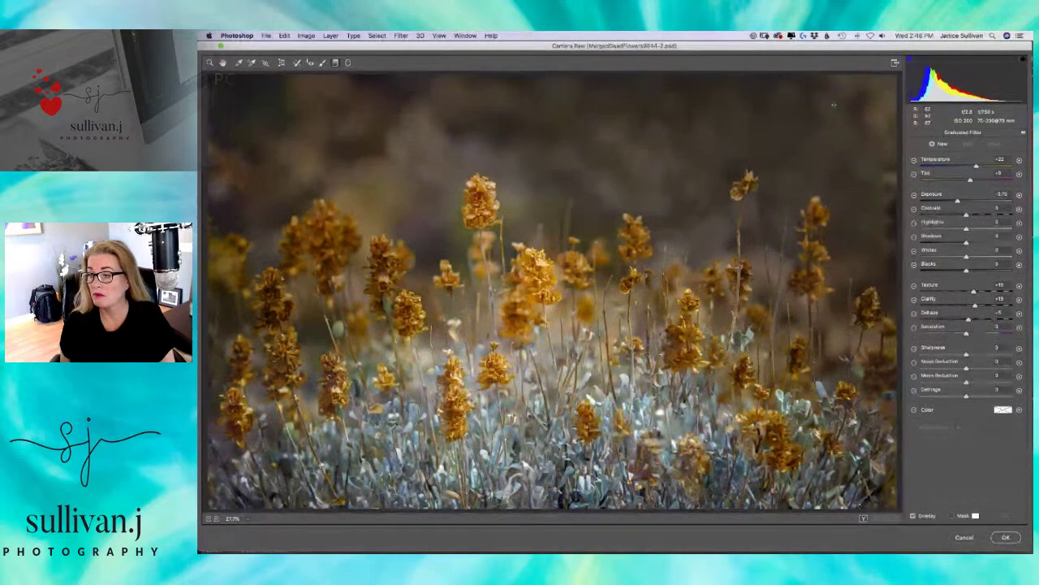
pyautogui.moveTo(892, 78); pyautogui.dragTo(850, 152)
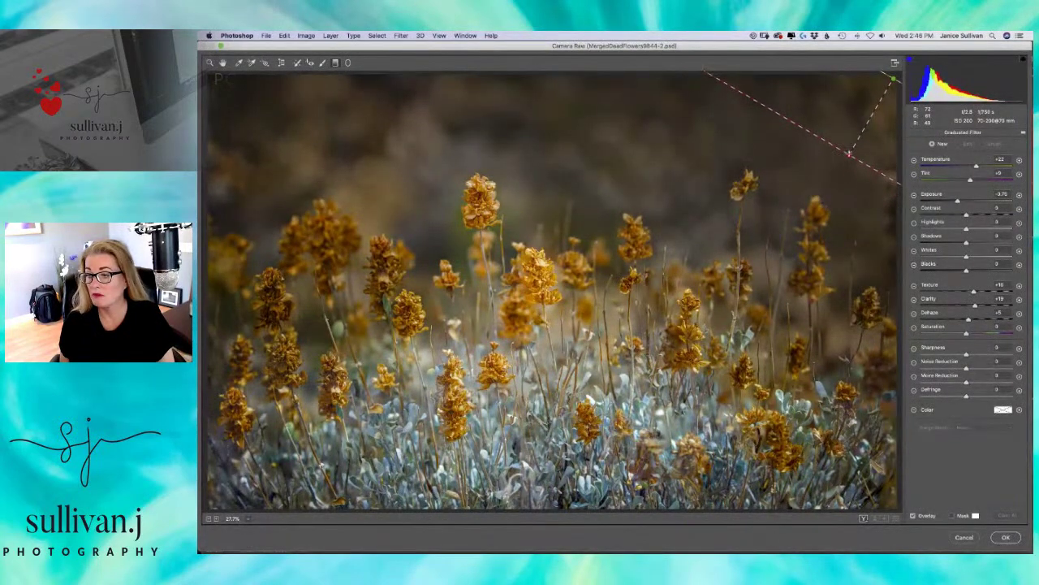
pyautogui.moveTo(893, 79); pyautogui.dragTo(879, 104)
pyautogui.moveTo(957, 202); pyautogui.dragTo(944, 212)
pyautogui.click(1006, 537)
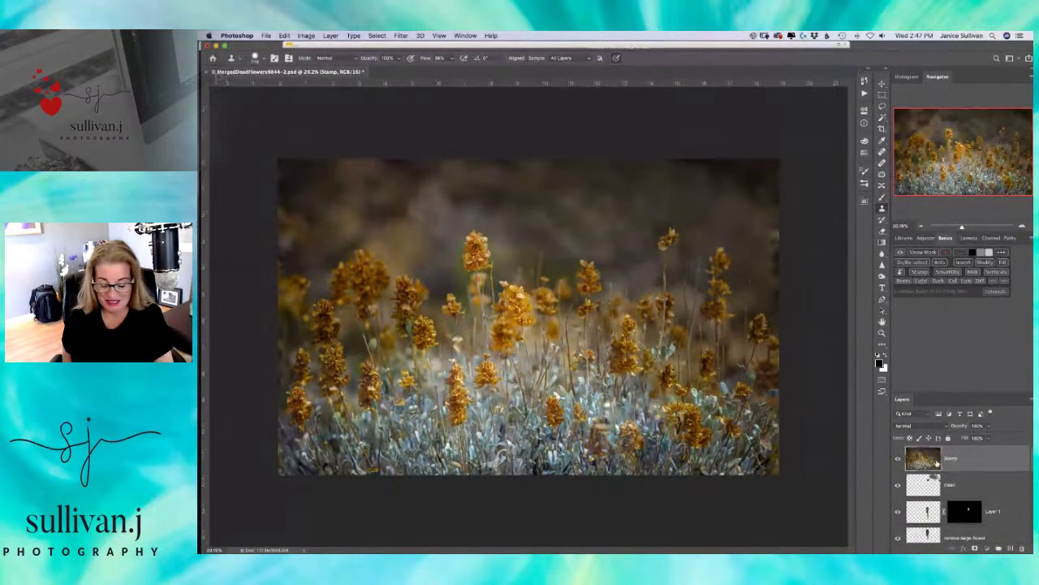
pyautogui.press('BackSpace')
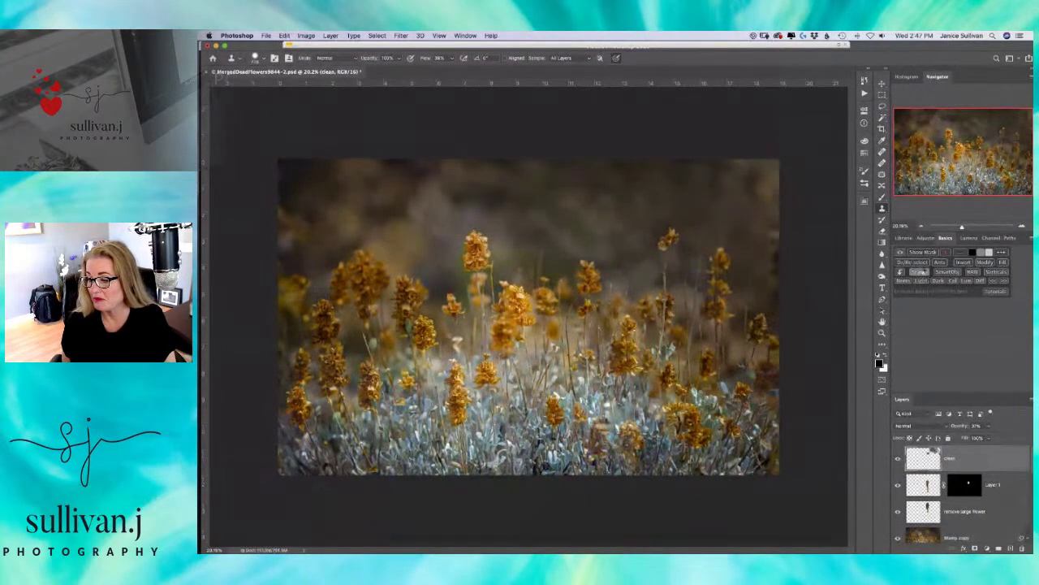
# - Stamp the visible layers into a new top layer and convert it for smart filters
pyautogui.click(920, 273)
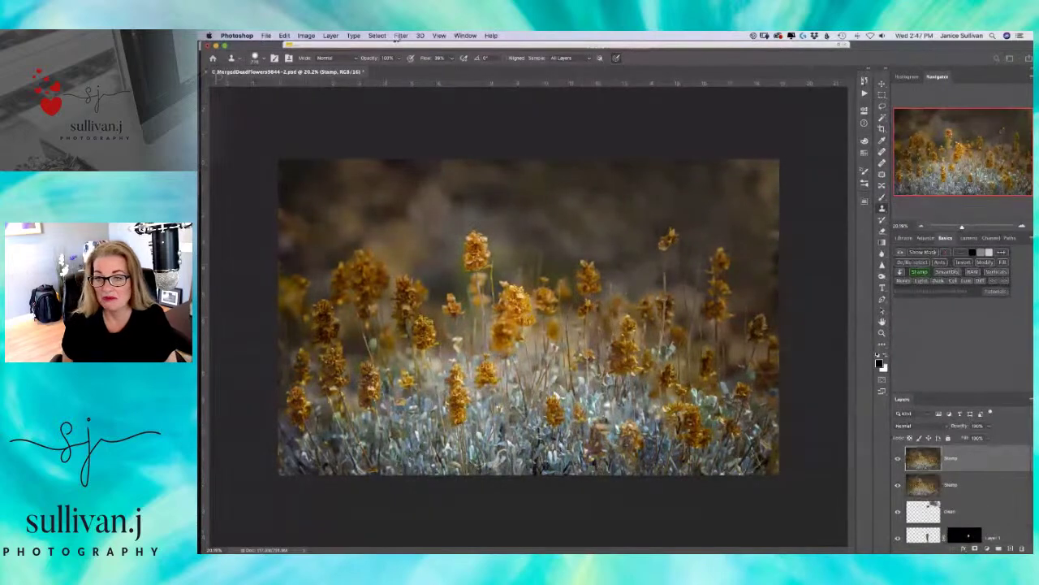
pyautogui.click(401, 36)
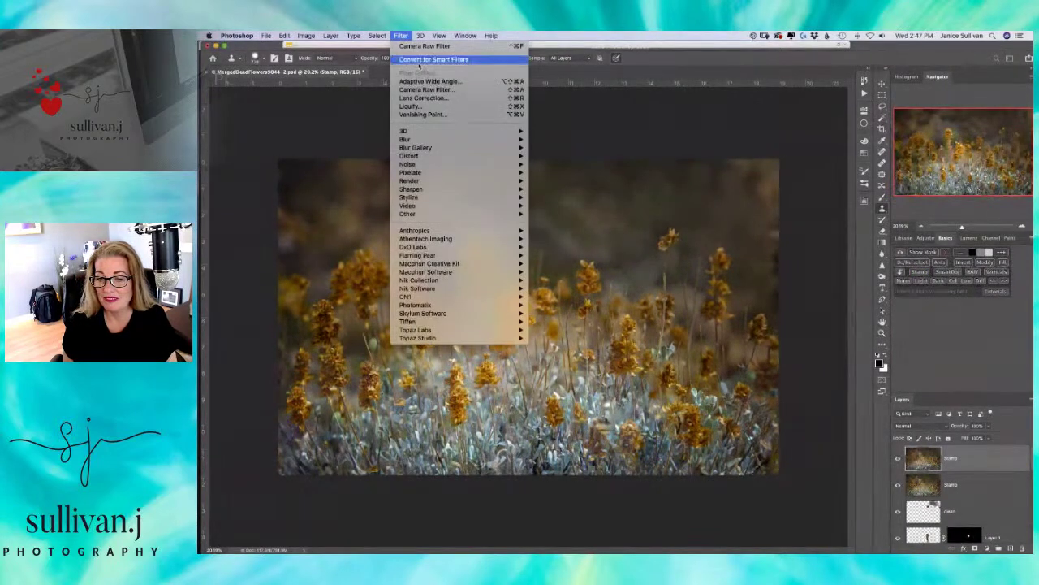
pyautogui.click(421, 60)
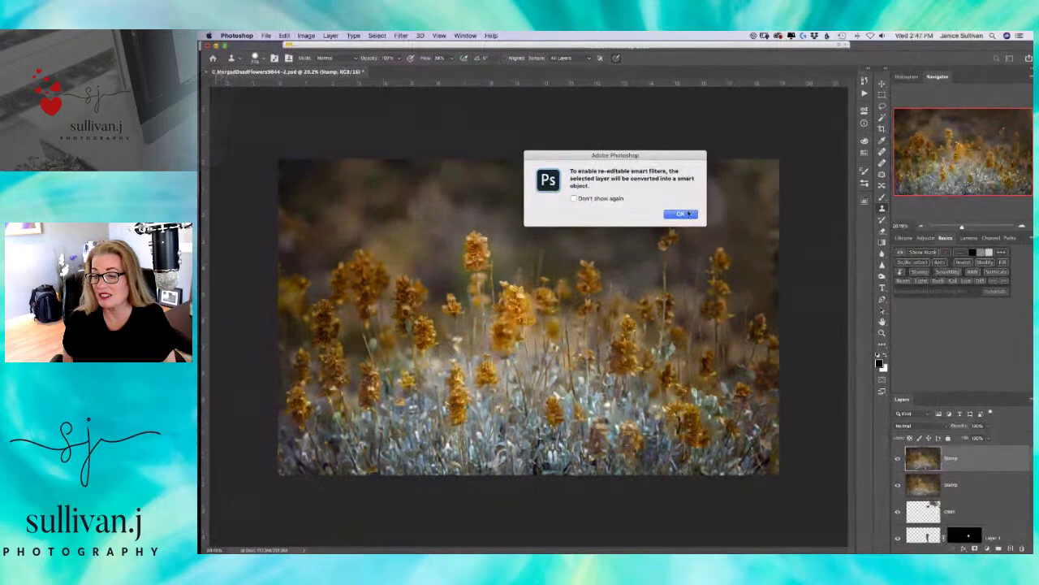
pyautogui.click(673, 209)
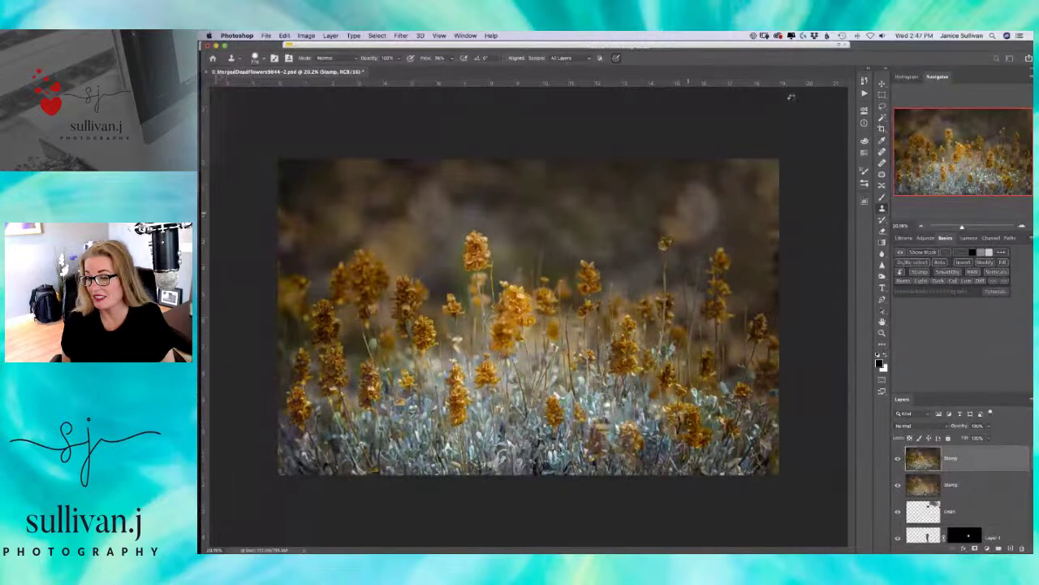
pyautogui.click(695, 214)
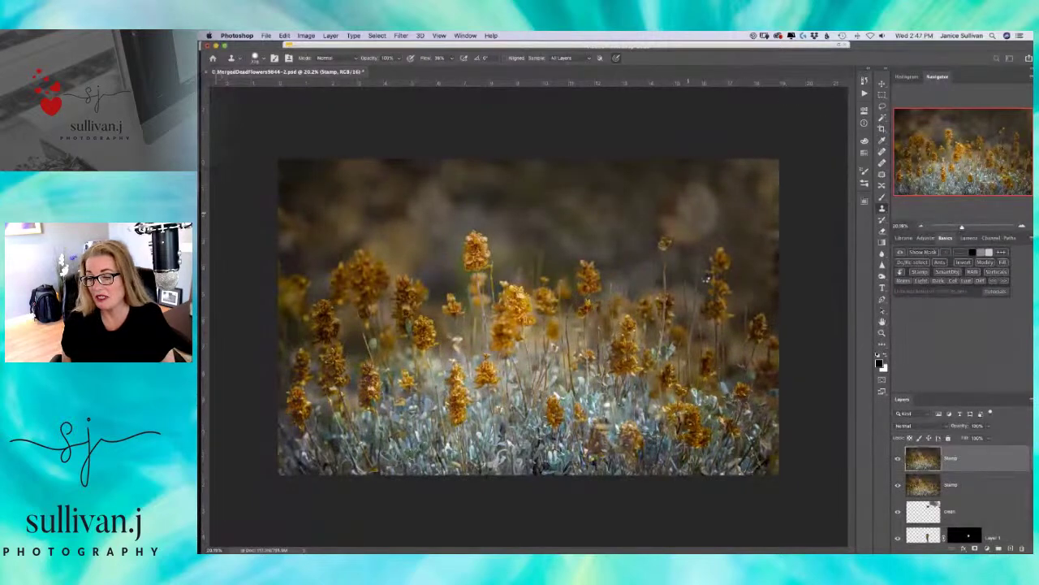
pyautogui.click(712, 271)
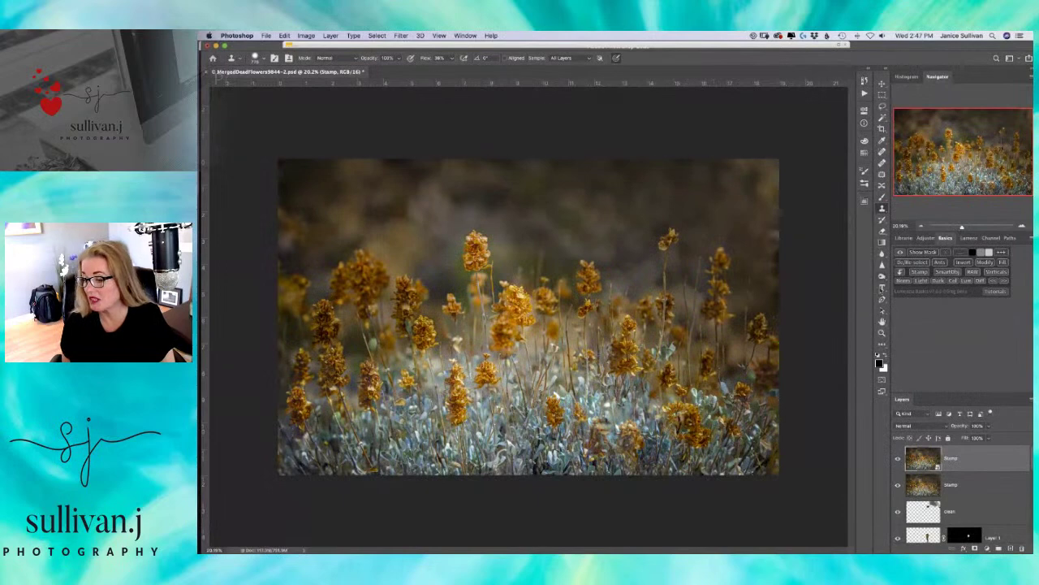
pyautogui.click(885, 319)
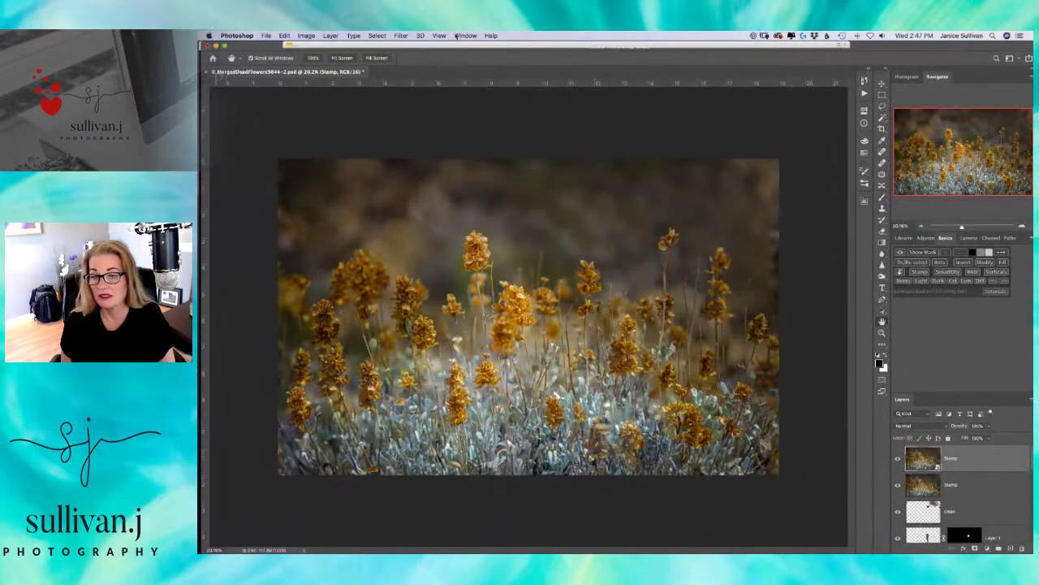
pyautogui.click(401, 36)
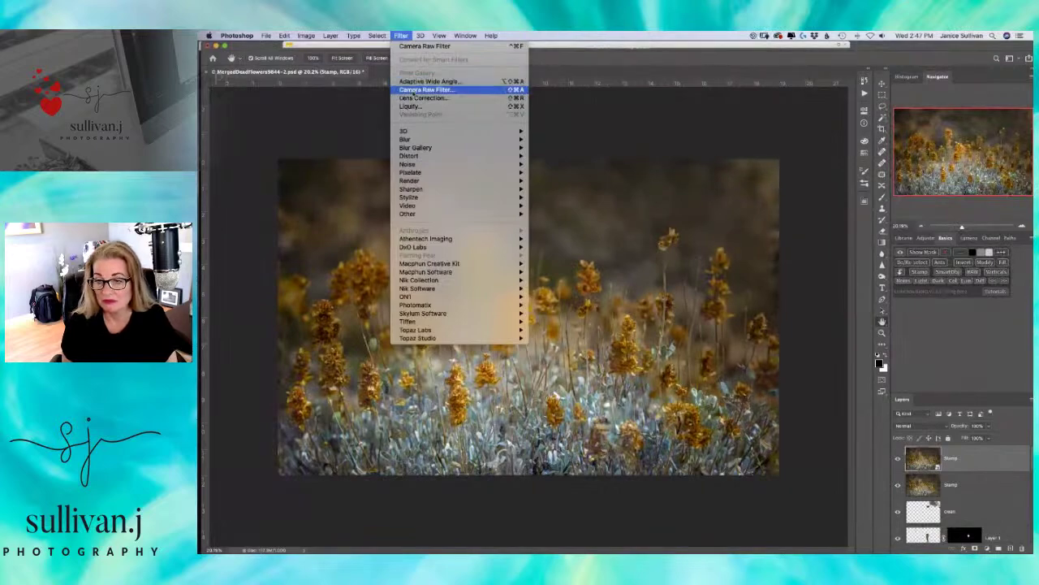
pyautogui.click(421, 98)
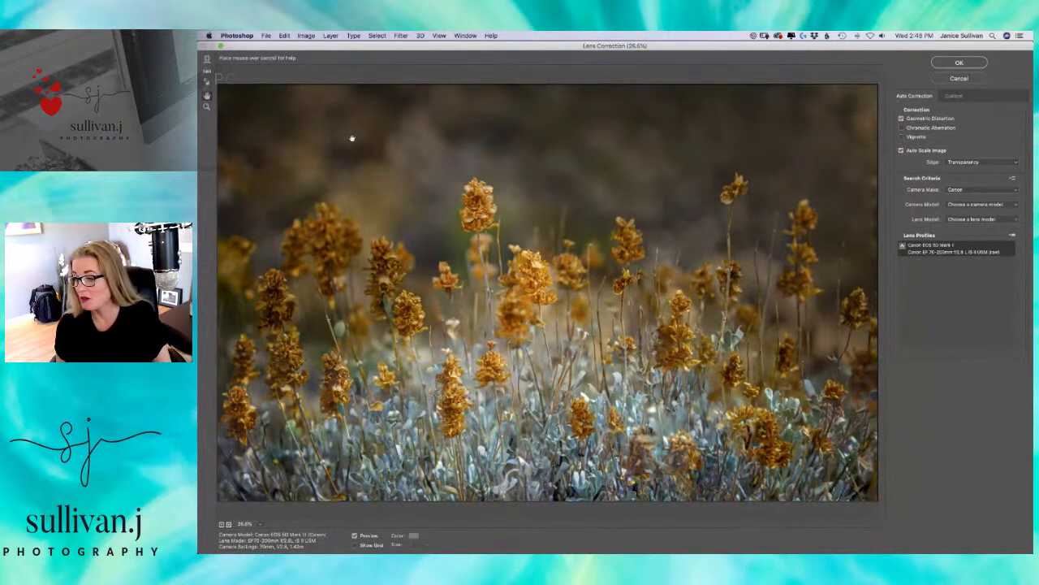
pyautogui.click(960, 79)
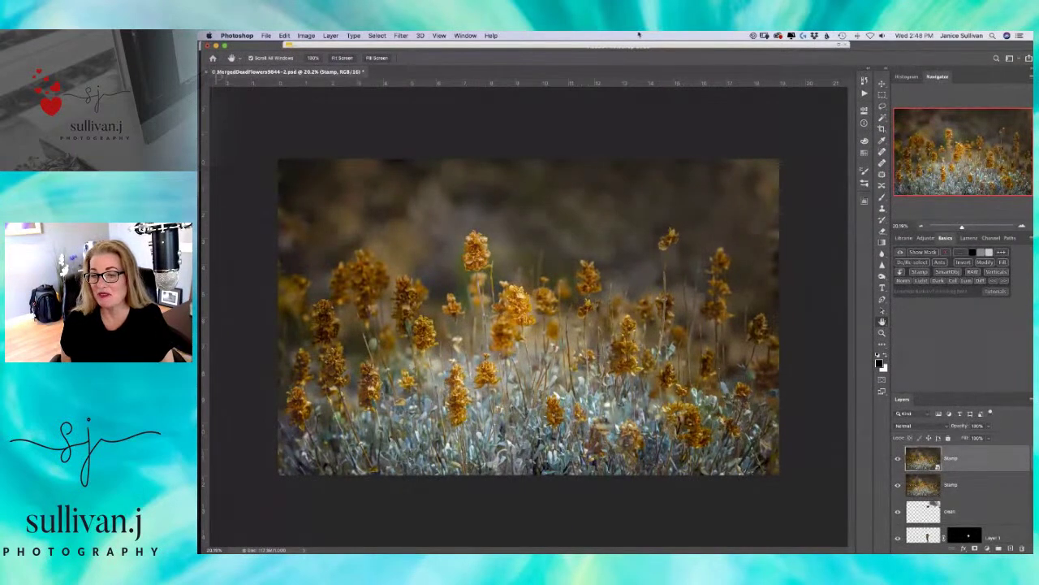
# - Open the Stamp smart object in the Camera Raw Filter and activate the Graduated Filter tool
pyautogui.click(402, 36)
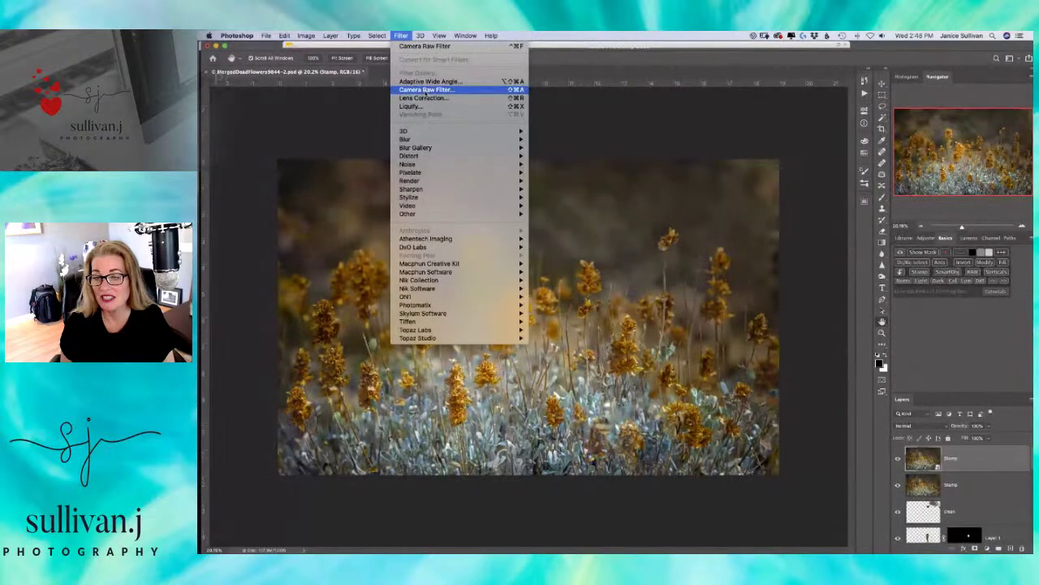
pyautogui.click(454, 90)
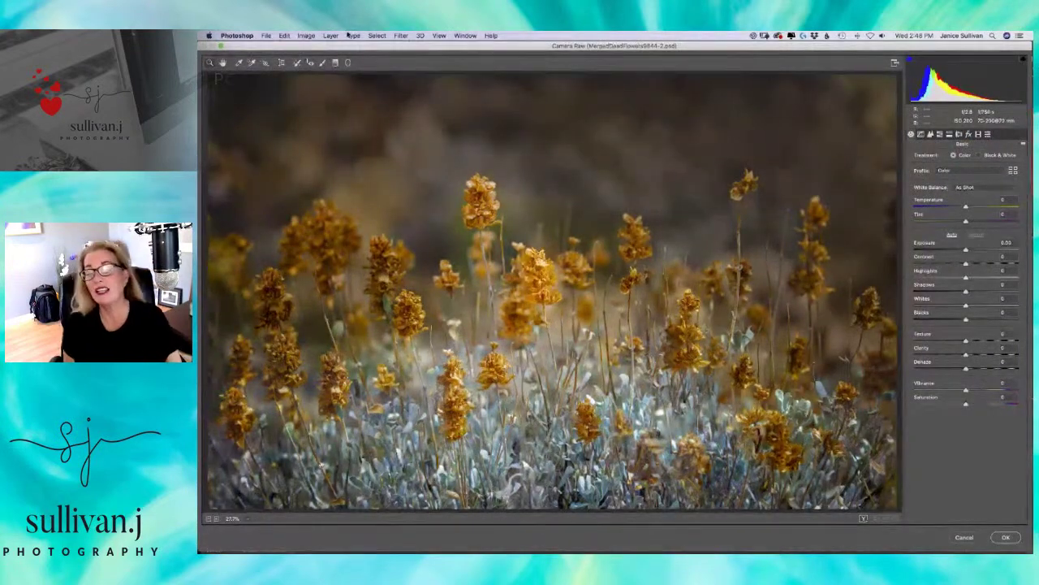
pyautogui.click(335, 64)
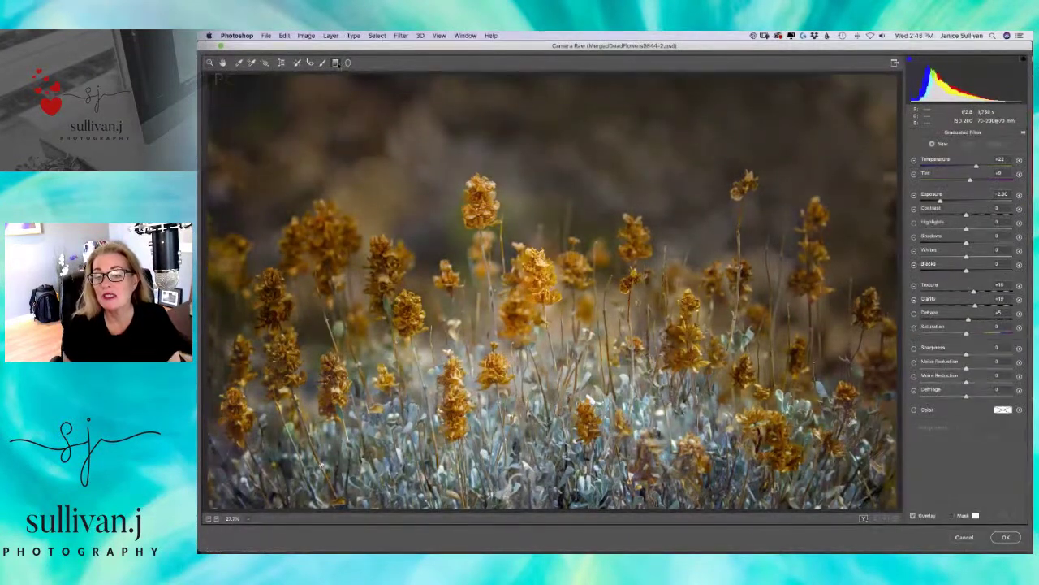
# - Try positioning a graduated filter diagonally over the photo's upper-right corner, then delete it
pyautogui.moveTo(889, 78); pyautogui.dragTo(827, 160)
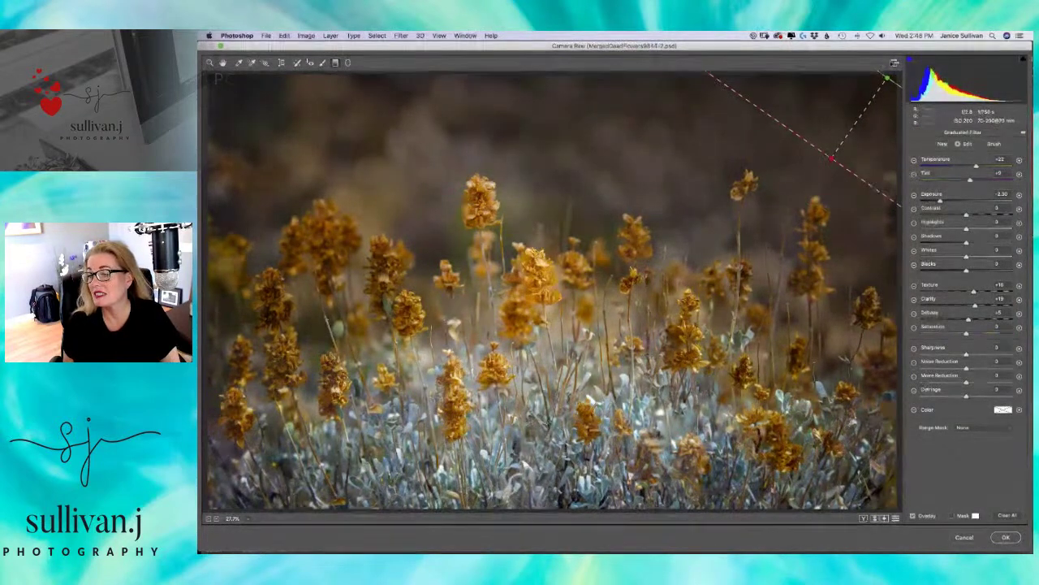
pyautogui.moveTo(888, 78); pyautogui.dragTo(865, 103)
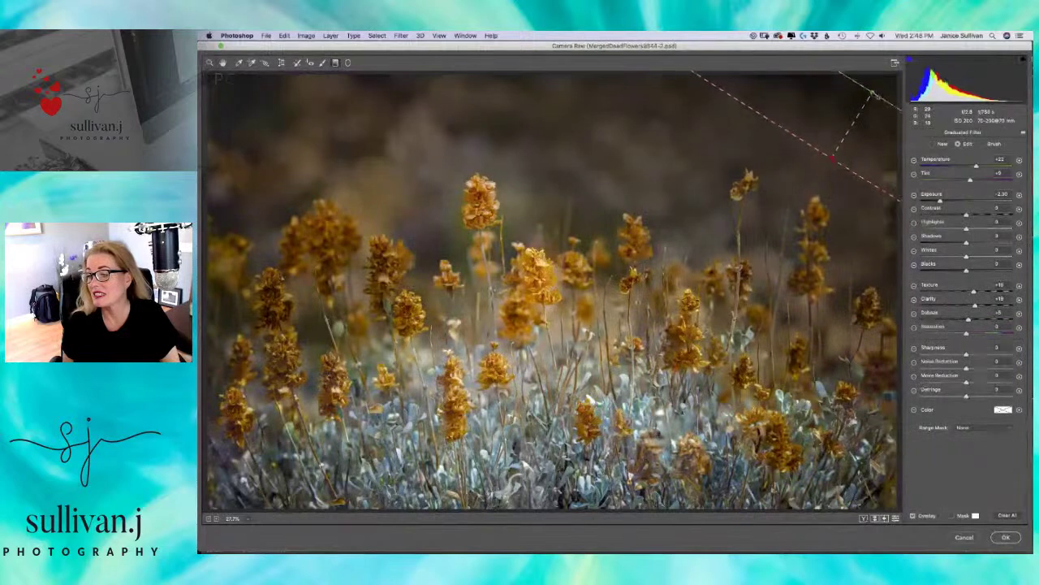
pyautogui.moveTo(836, 154); pyautogui.dragTo(823, 164)
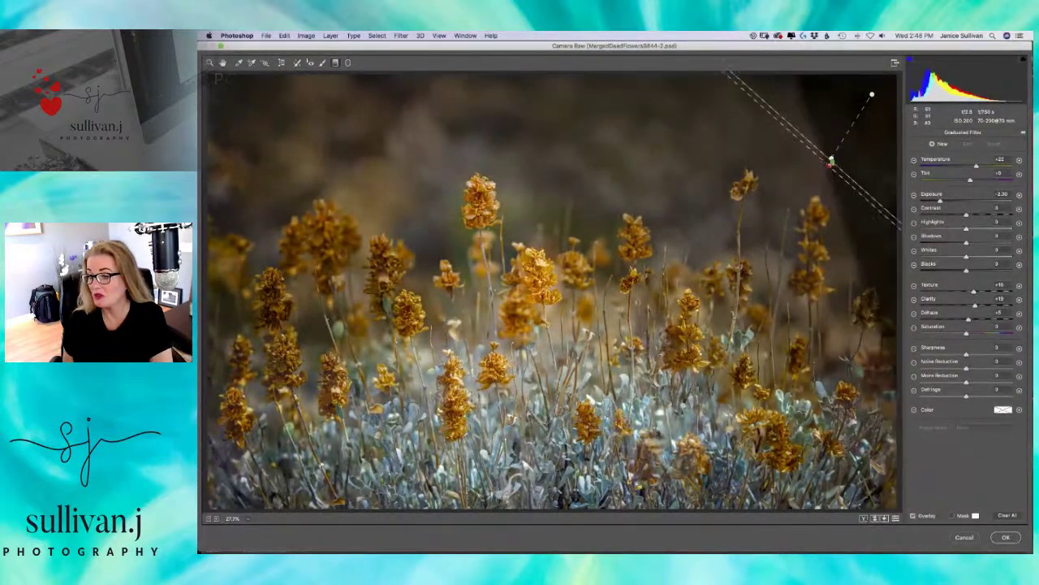
pyautogui.moveTo(872, 94); pyautogui.dragTo(872, 96)
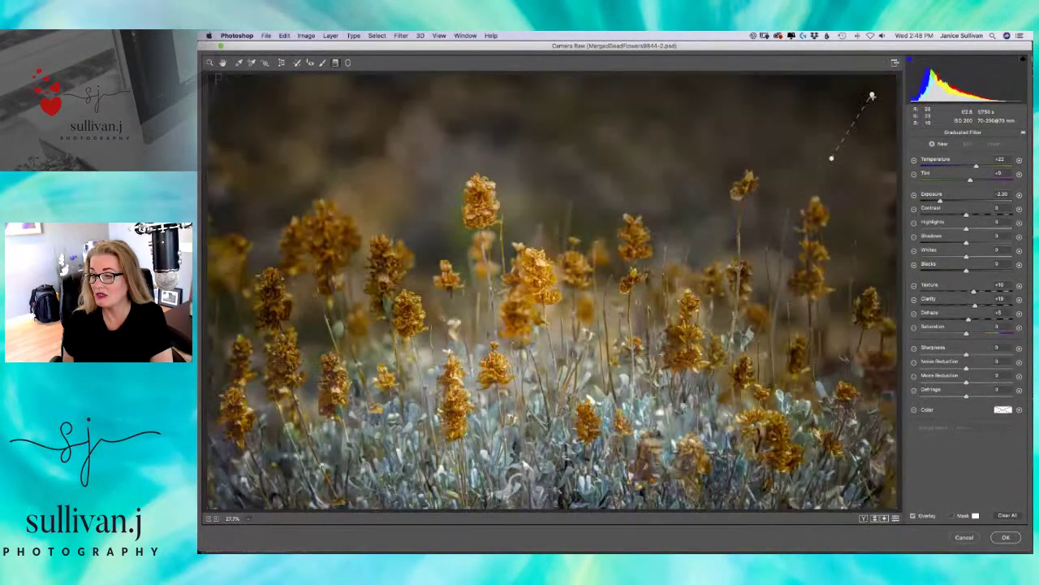
pyautogui.moveTo(832, 157); pyautogui.dragTo(833, 157)
pyautogui.press('Delete')
# - Apply a graduated filter over the photo's upper-right corner with Temperature +39, Tint +20, Exposure -1.99, Texture +28, Clarity +24 and Dehaze +30
pyautogui.moveTo(882, 79)
pyautogui.mouseDown()
pyautogui.moveTo(820, 191)
pyautogui.moveTo(832, 172)
pyautogui.mouseUp()
pyautogui.moveTo(887, 79); pyautogui.dragTo(867, 101)
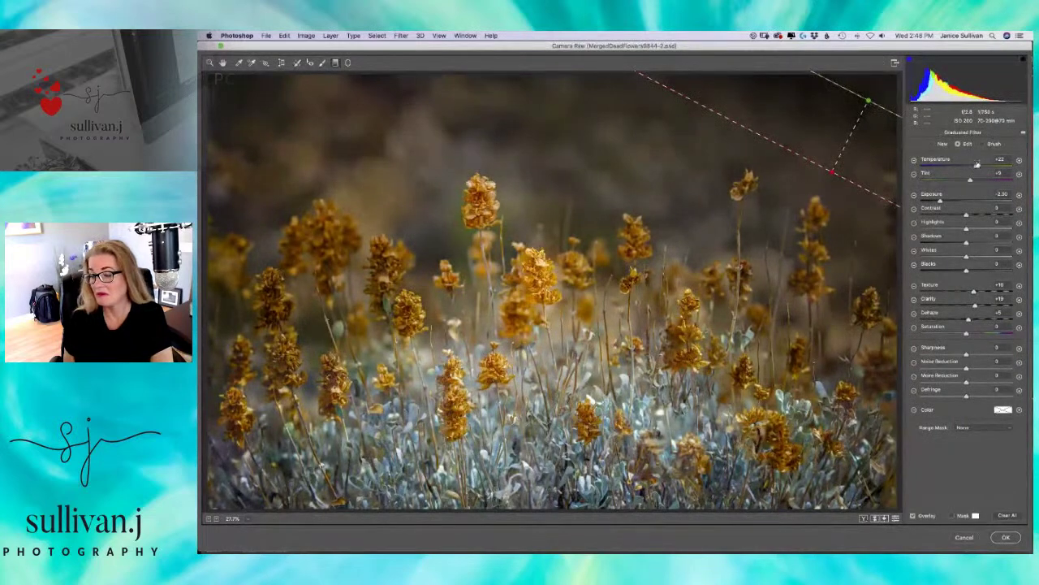
pyautogui.moveTo(971, 179); pyautogui.dragTo(952, 201)
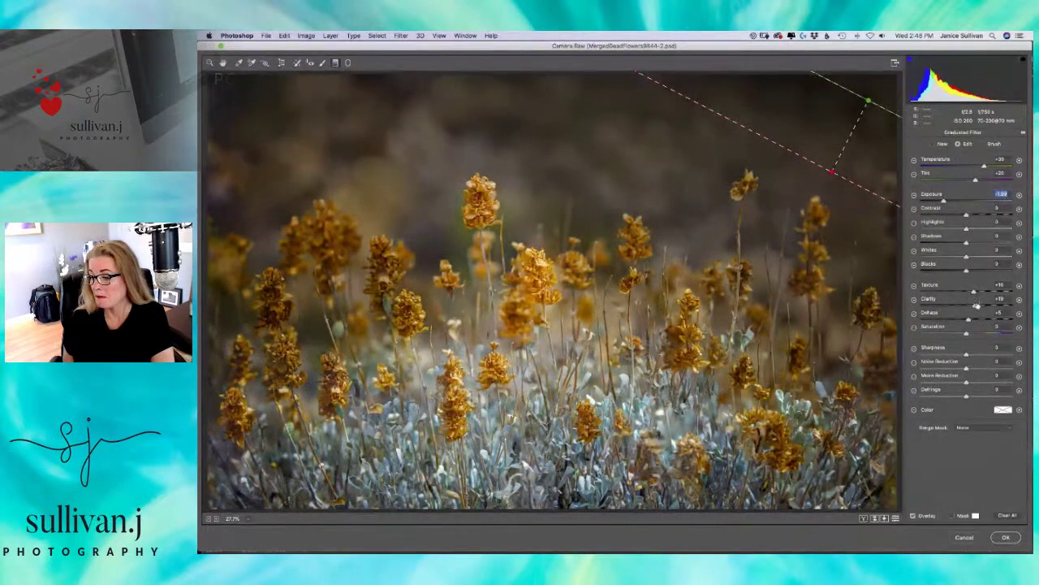
pyautogui.moveTo(973, 319); pyautogui.dragTo(979, 290)
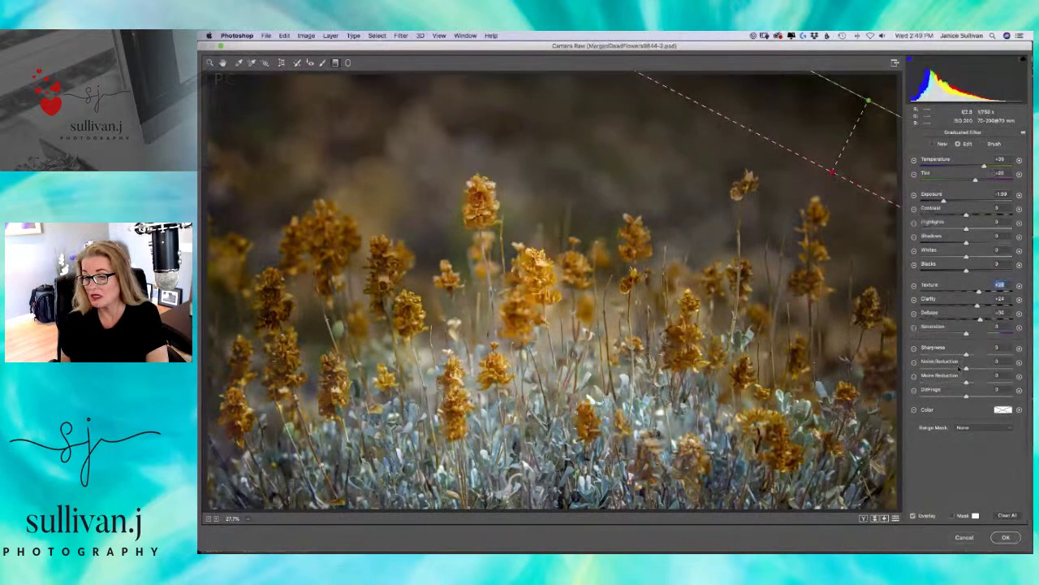
pyautogui.click(1006, 538)
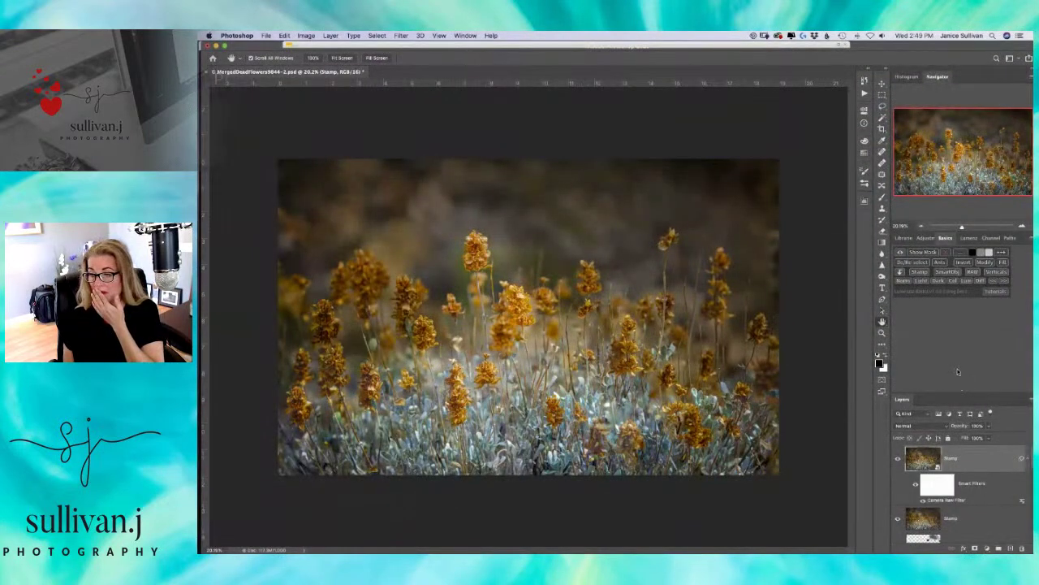
# - Compare the photo with the filtered Stamp smart object hidden and shown
pyautogui.click(899, 457)
pyautogui.click(898, 455)
pyautogui.click(898, 455)
pyautogui.click(898, 455)
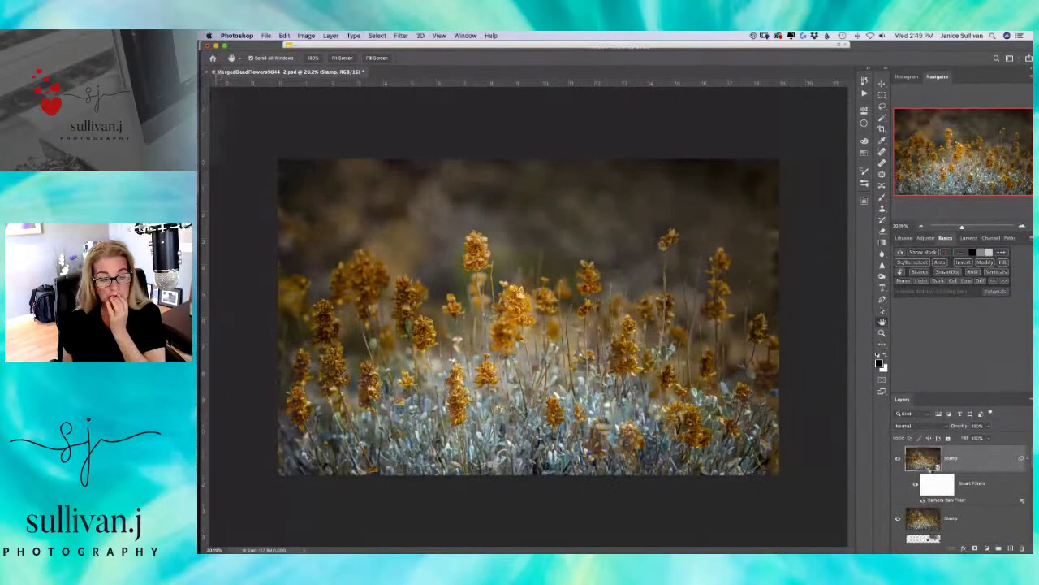
# - Open the Stamp smart object's contents and reapply the last Camera Raw Filter to them
pyautogui.doubleClick(915, 464)
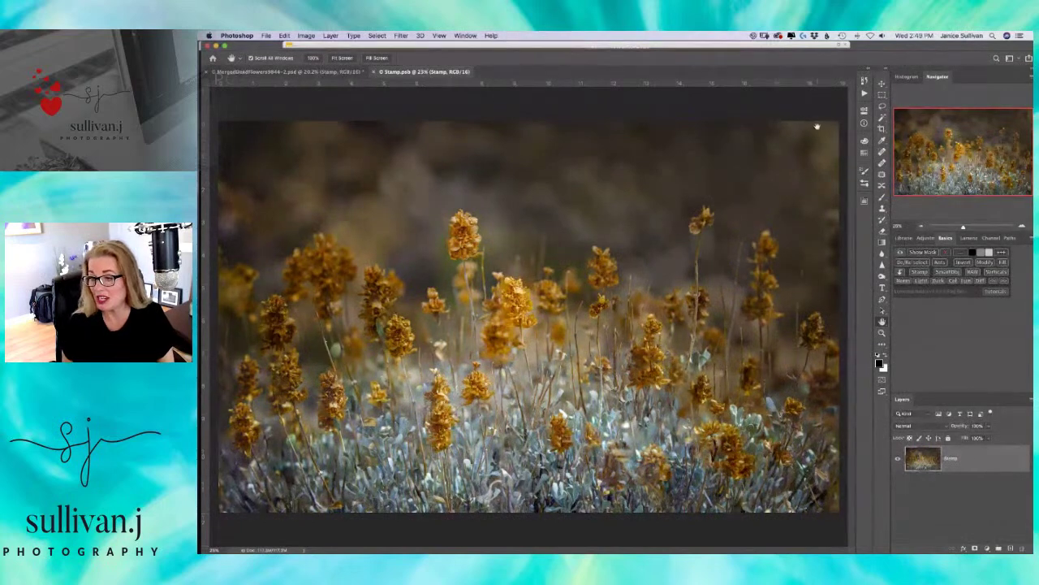
pyautogui.click(400, 36)
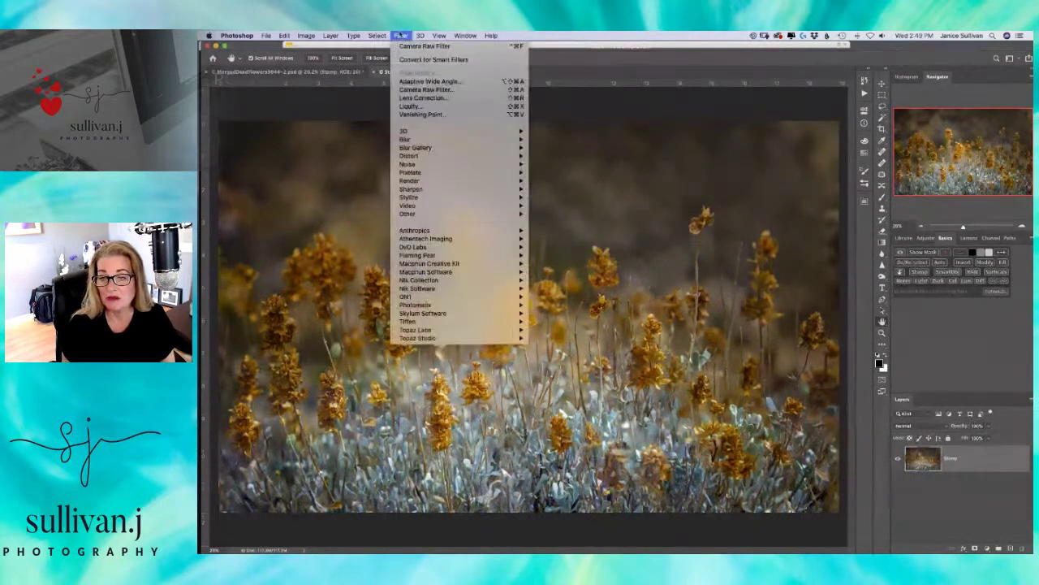
pyautogui.click(406, 47)
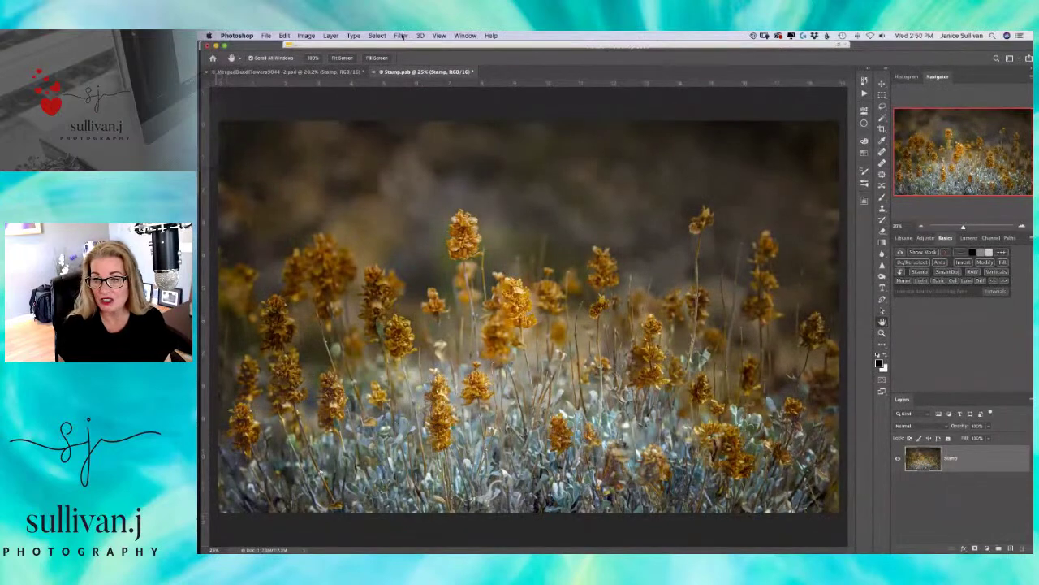
# - Open the smart object's contents in the Camera Raw Filter dialog with the Graduated Filter tool active
pyautogui.click(401, 37)
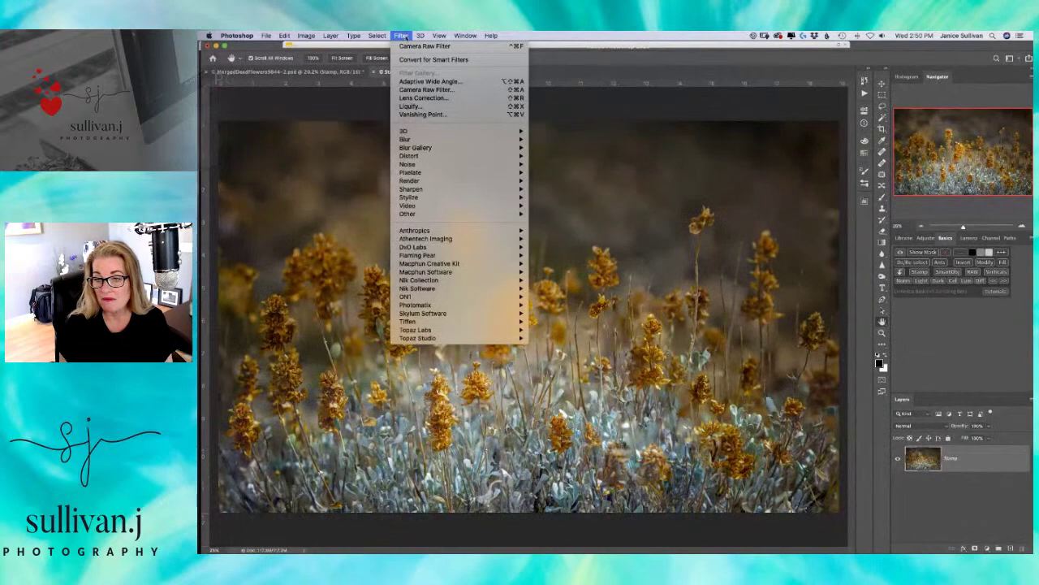
pyautogui.click(430, 91)
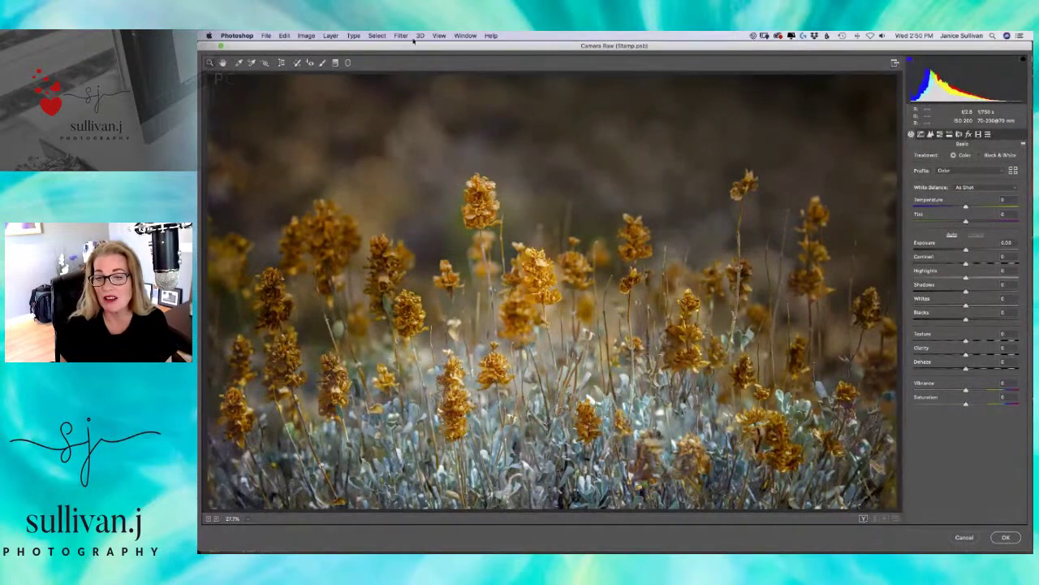
pyautogui.click(336, 64)
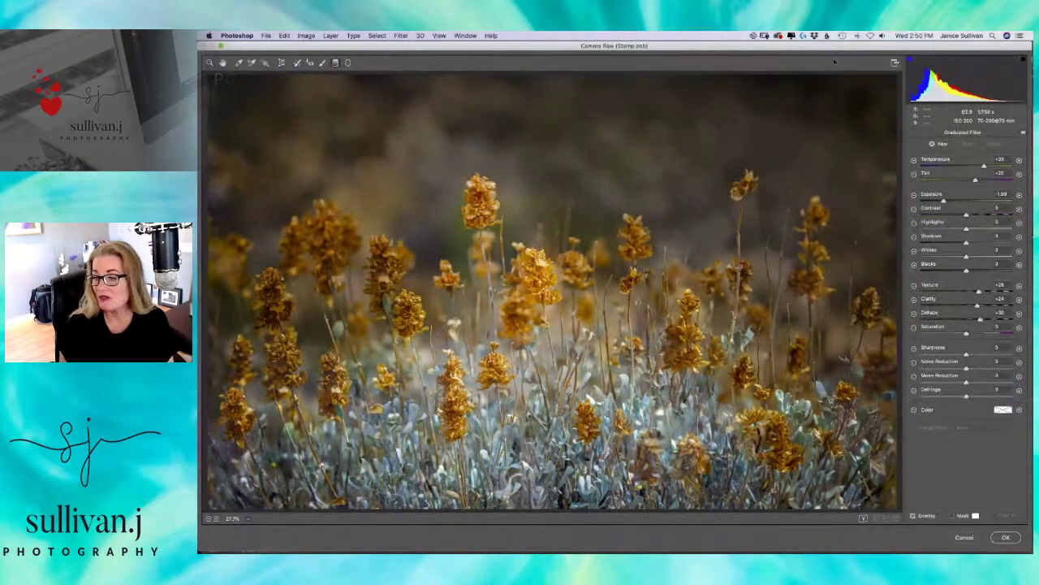
# - Delete a trial corner gradient and draw a slightly tilted graduated filter from the photo's upper edge down to the tallest flower tips
pyautogui.moveTo(870, 90); pyautogui.dragTo(839, 169)
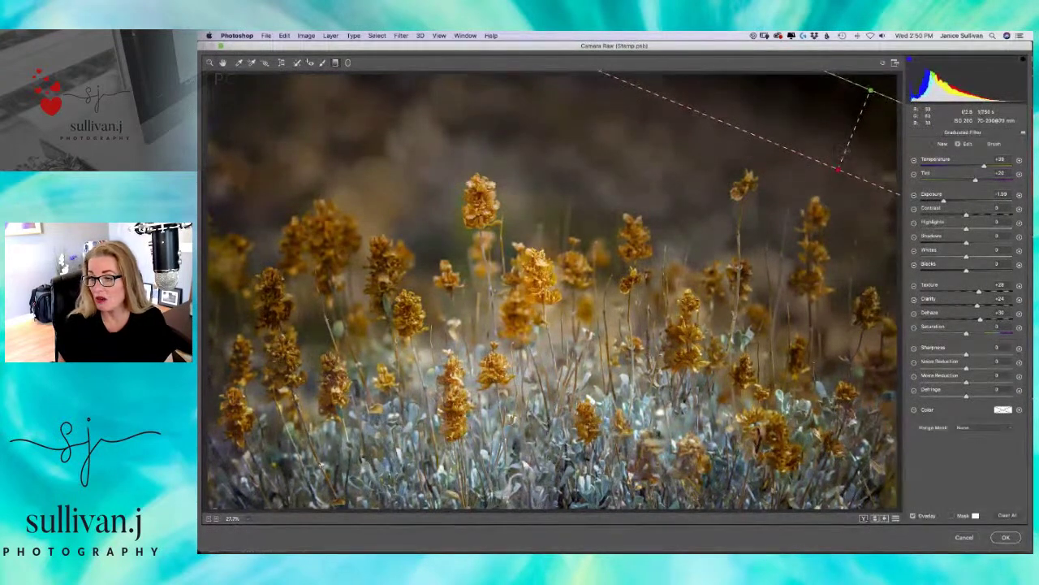
pyautogui.press('Delete')
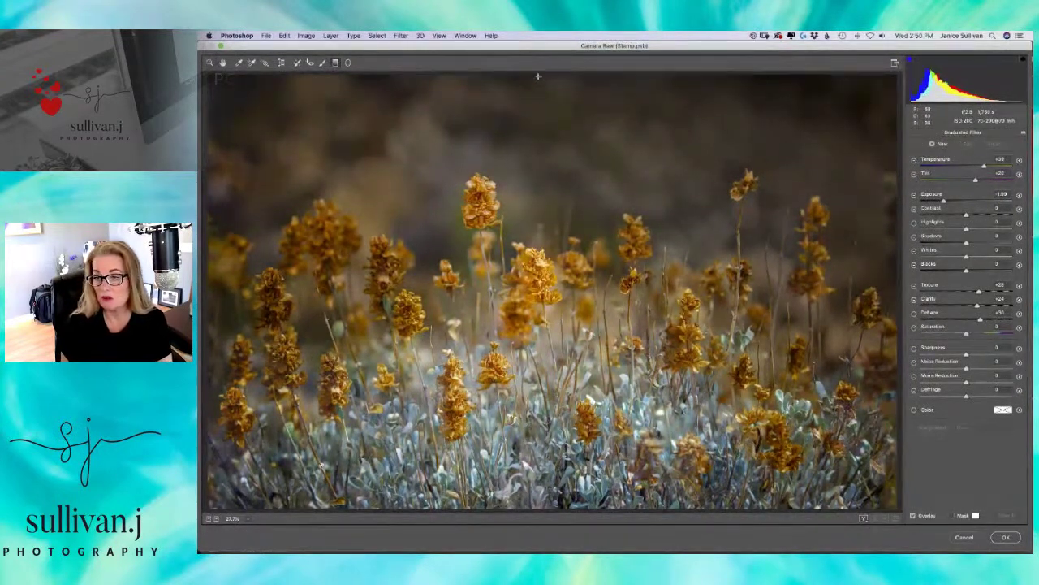
pyautogui.moveTo(542, 76); pyautogui.dragTo(541, 178)
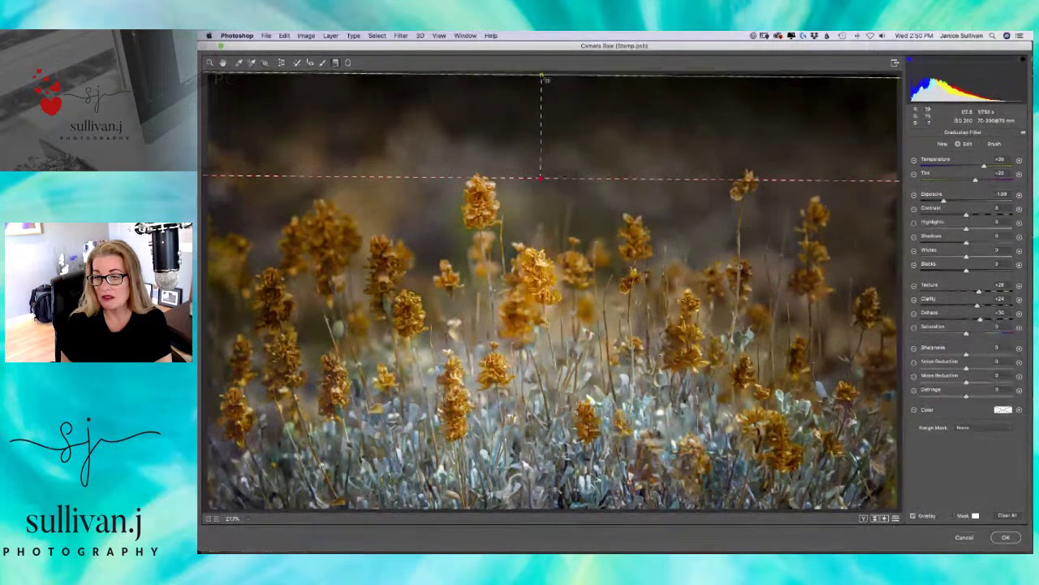
pyautogui.moveTo(731, 179); pyautogui.dragTo(735, 174)
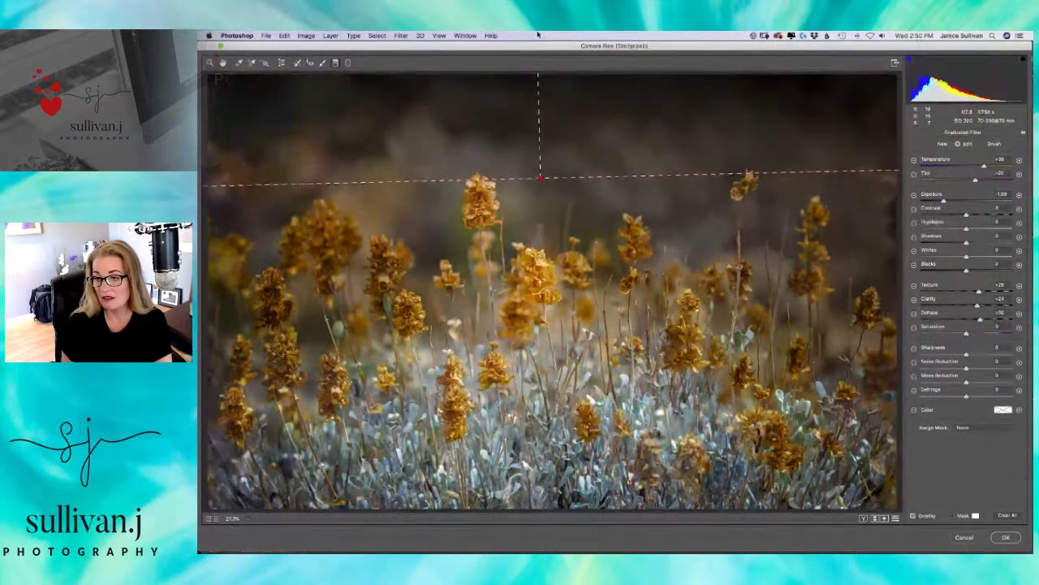
pyautogui.moveTo(546, 184); pyautogui.dragTo(544, 176)
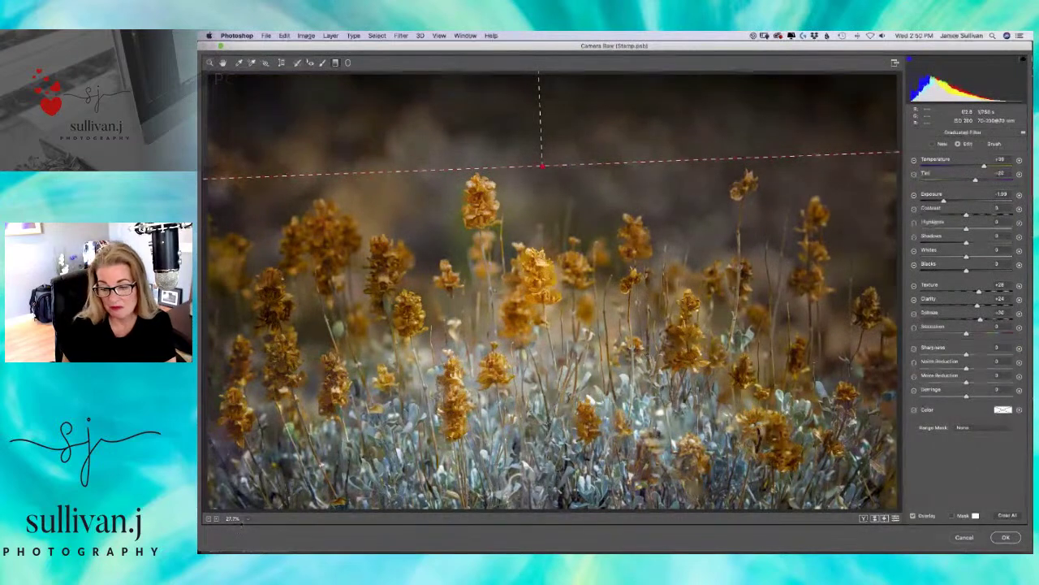
# - Shorten the upper graduated filter so it ends just below the photo's upper edge, well above the flower tips
pyautogui.click(249, 518)
pyautogui.click(258, 519)
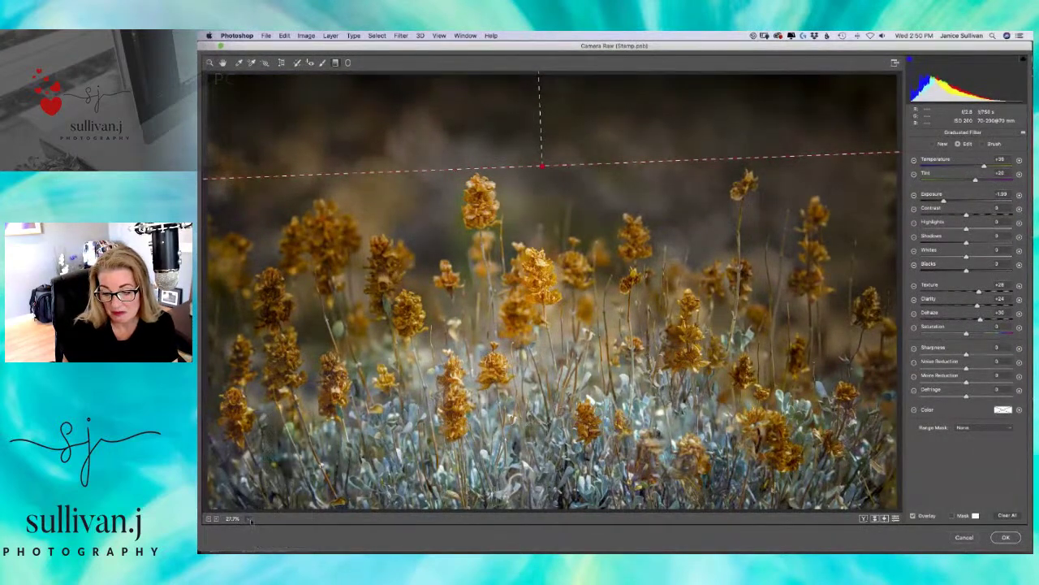
pyautogui.click(250, 519)
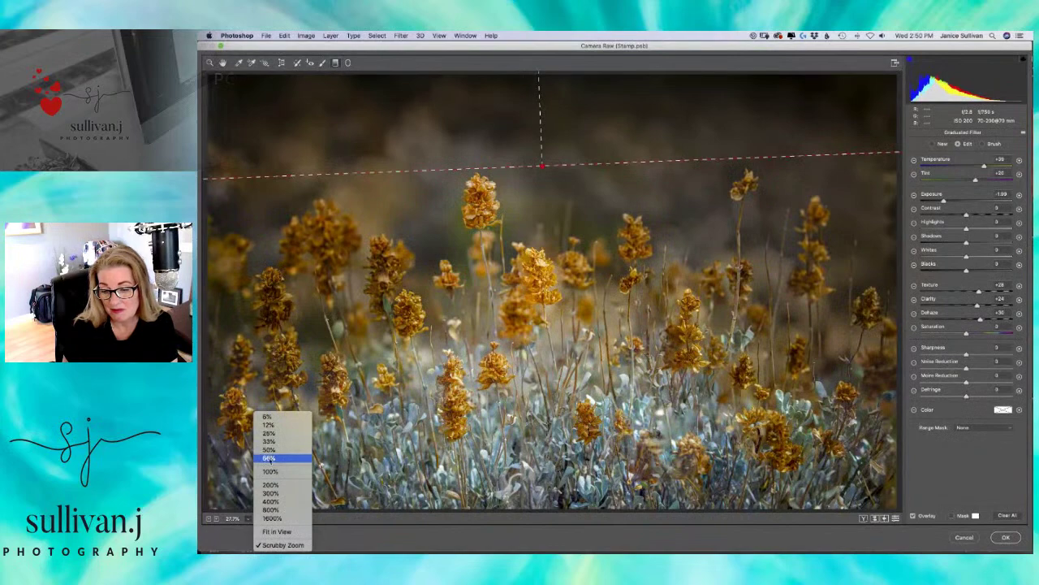
pyautogui.click(269, 459)
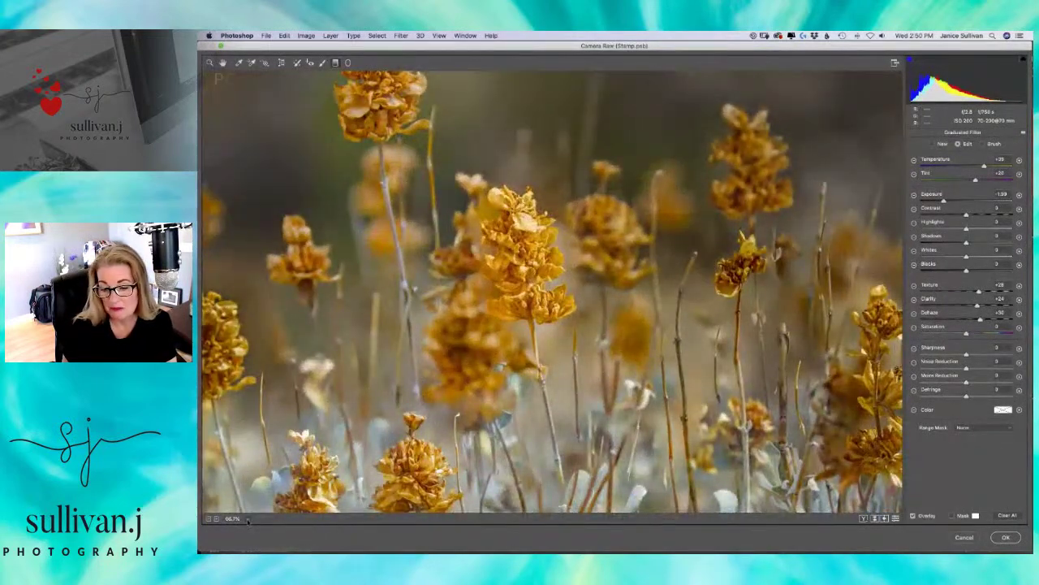
pyautogui.click(249, 520)
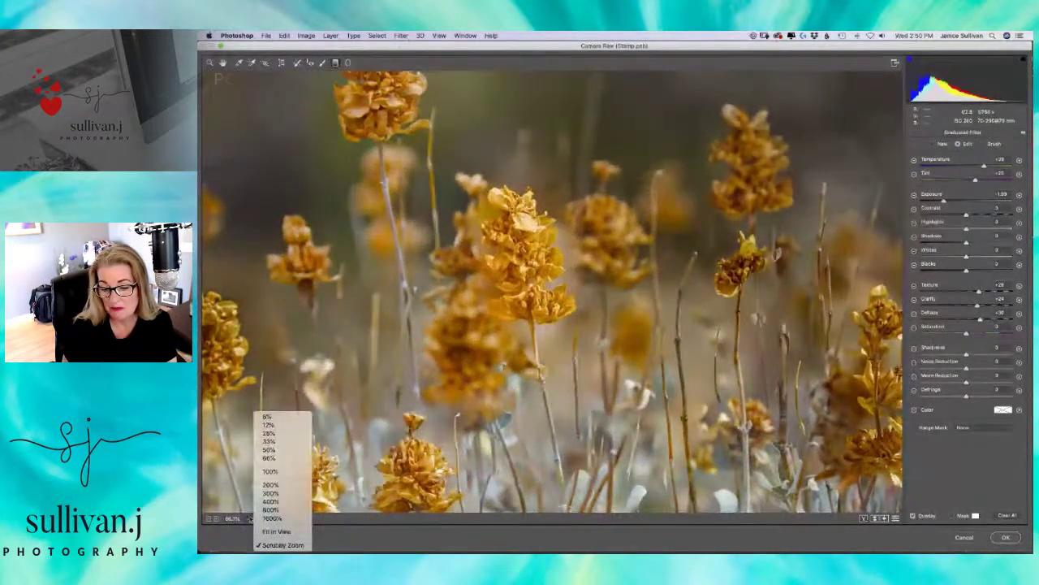
pyautogui.click(279, 436)
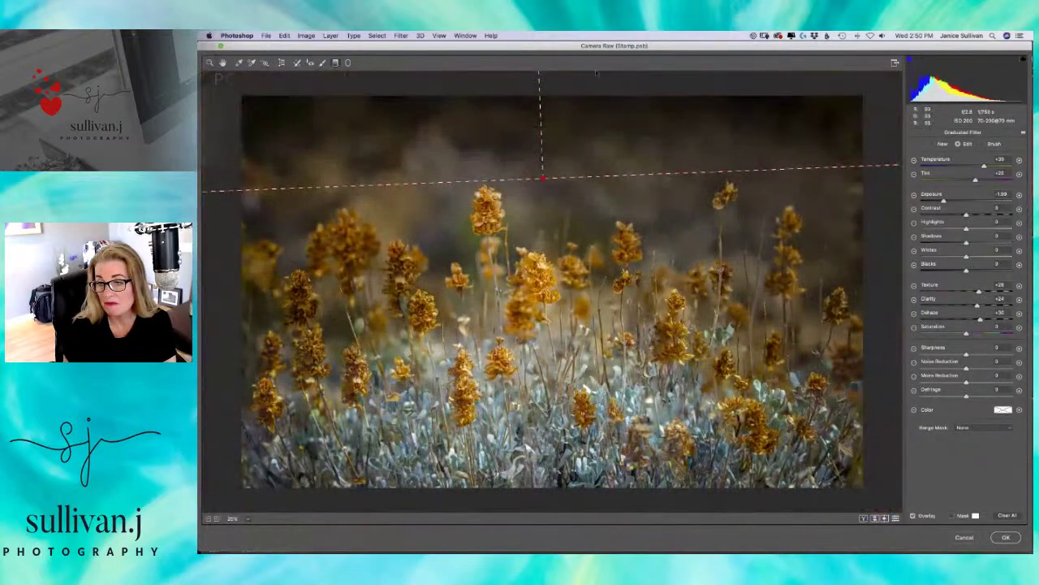
pyautogui.click(543, 179)
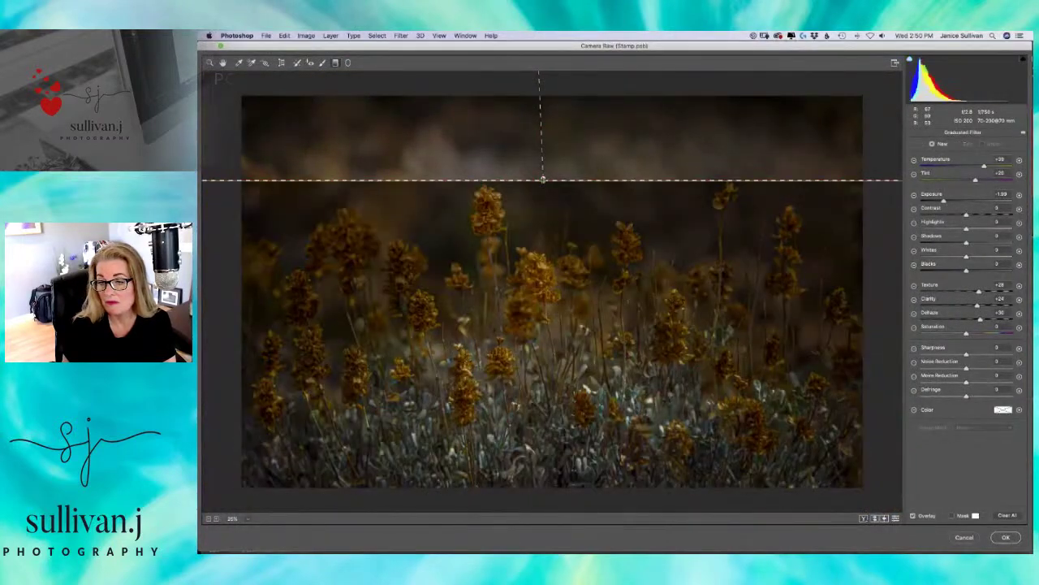
pyautogui.click(542, 179)
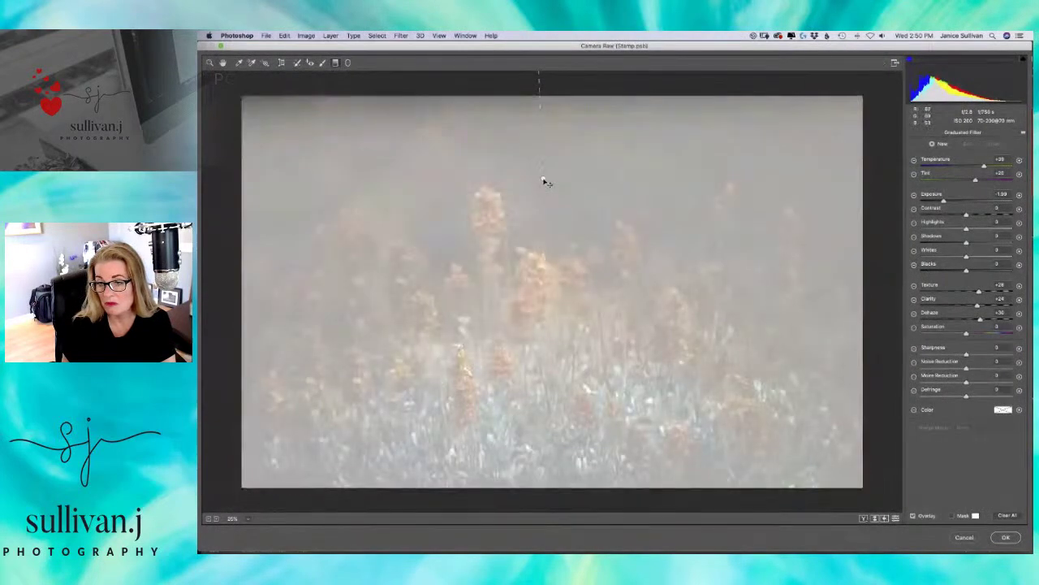
pyautogui.click(543, 179)
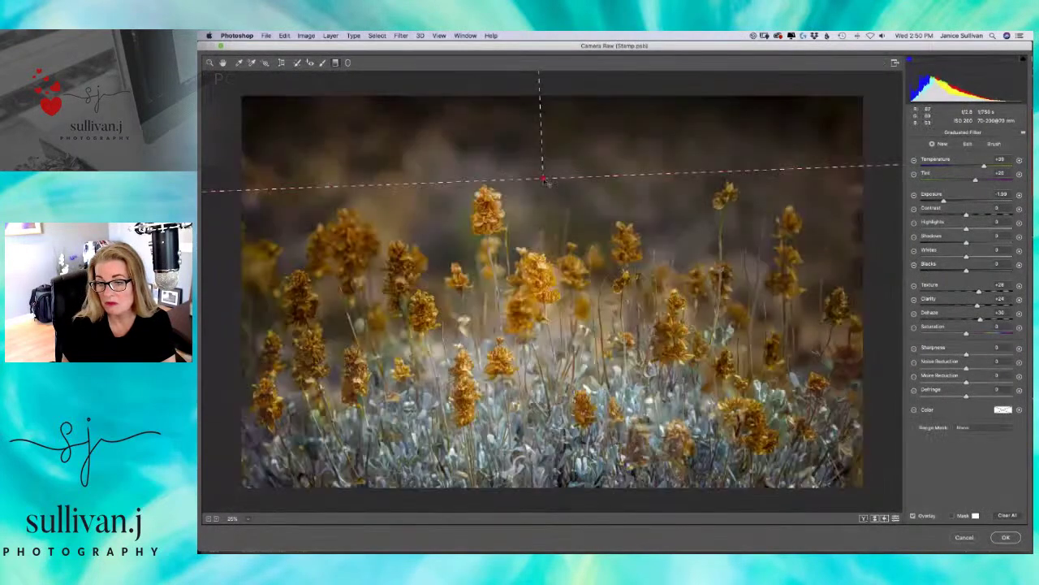
pyautogui.moveTo(544, 181); pyautogui.dragTo(538, 130)
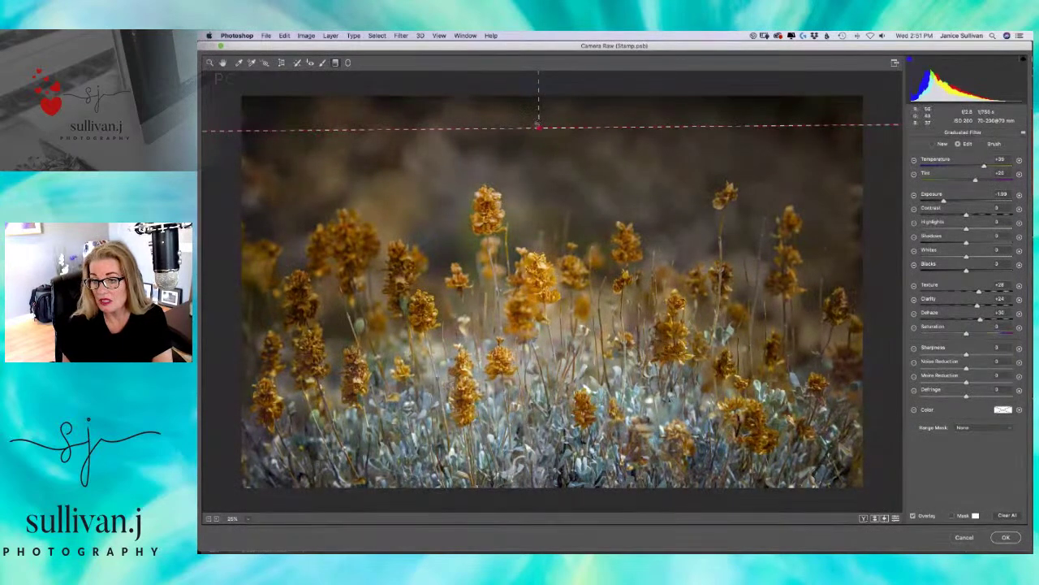
# - Draw a second graduated filter from below the photo's lower edge up into the foliage, removing a shorter tilted first try
pyautogui.moveTo(528, 488); pyautogui.dragTo(527, 413)
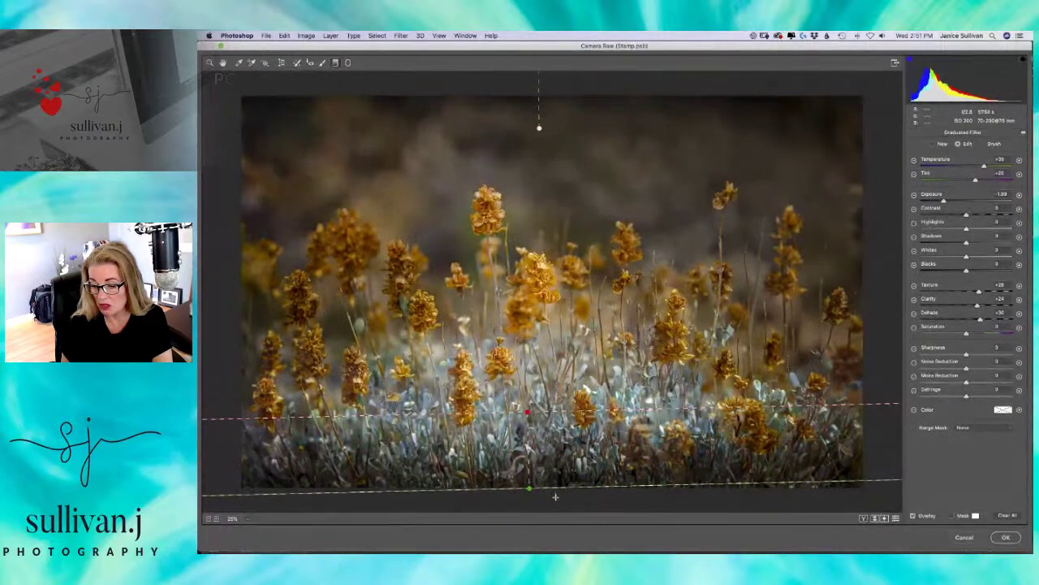
pyautogui.click(529, 491)
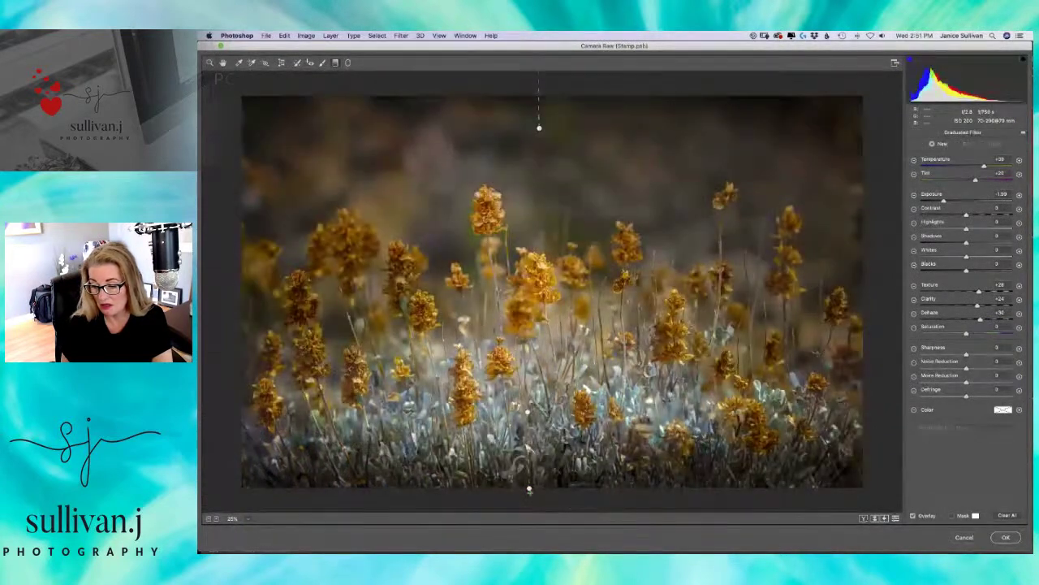
pyautogui.moveTo(528, 512); pyautogui.dragTo(527, 413)
pyautogui.moveTo(526, 550); pyautogui.dragTo(528, 555)
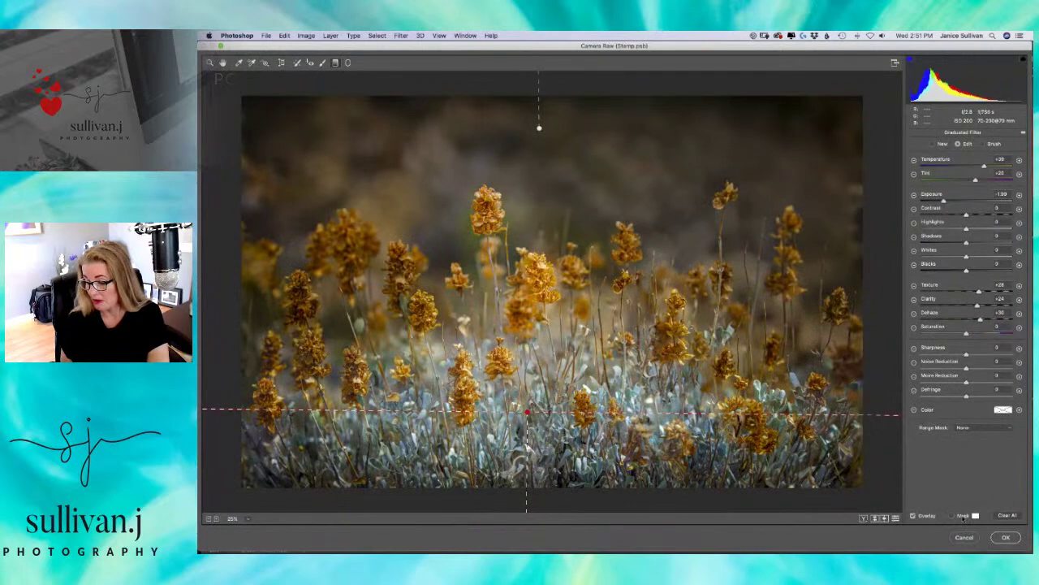
# - Compare the Camera Raw before and after views and dismiss the memory usage alerts
pyautogui.click(864, 519)
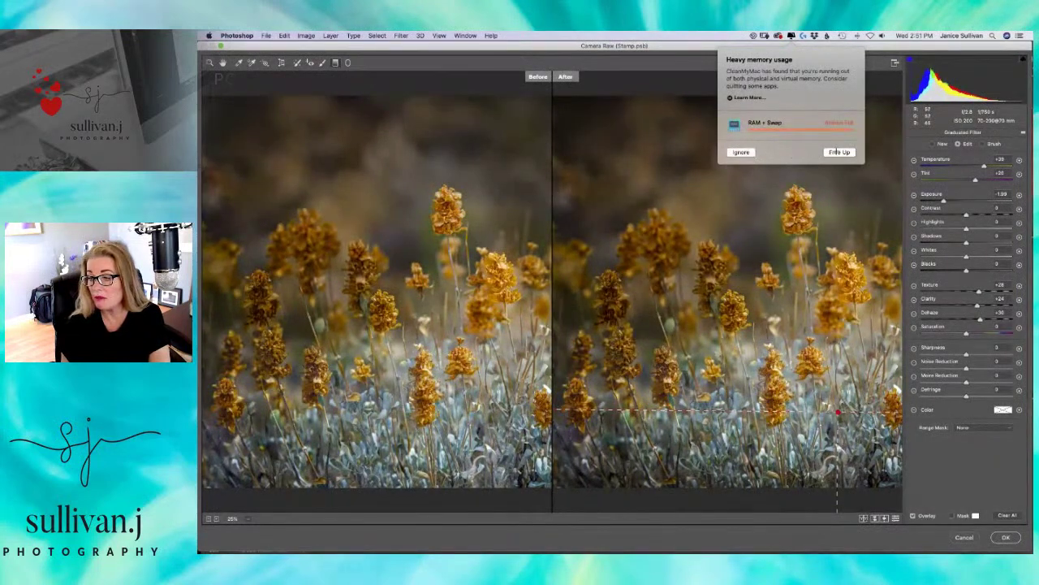
pyautogui.click(836, 151)
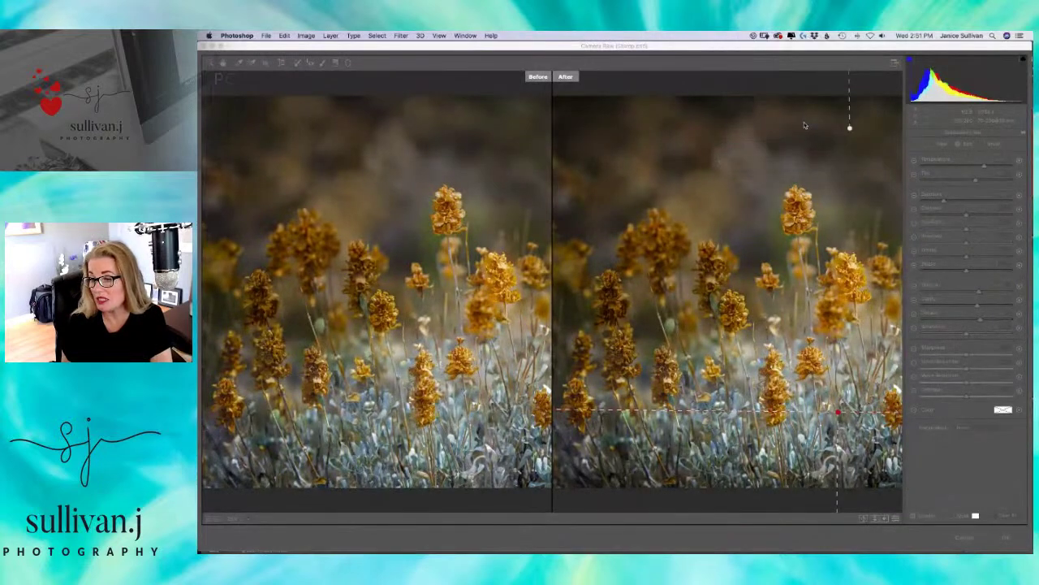
pyautogui.click(865, 518)
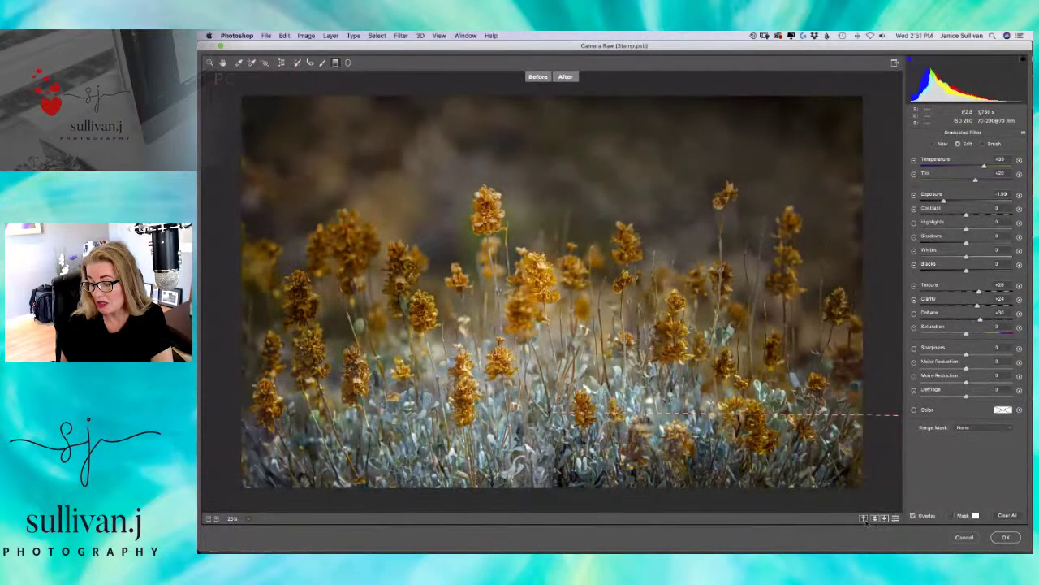
pyautogui.click(864, 519)
pyautogui.click(864, 519)
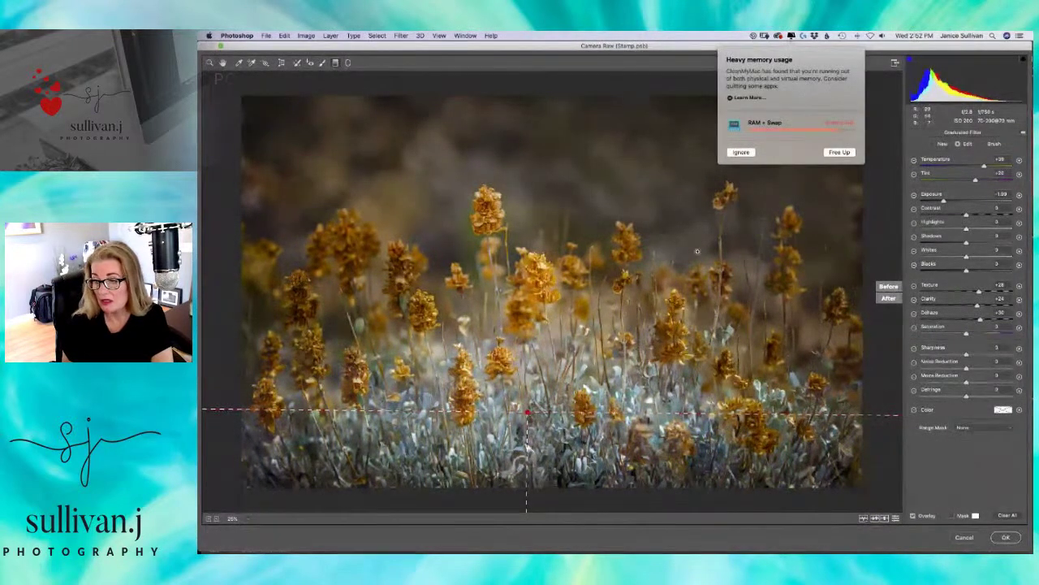
pyautogui.click(744, 153)
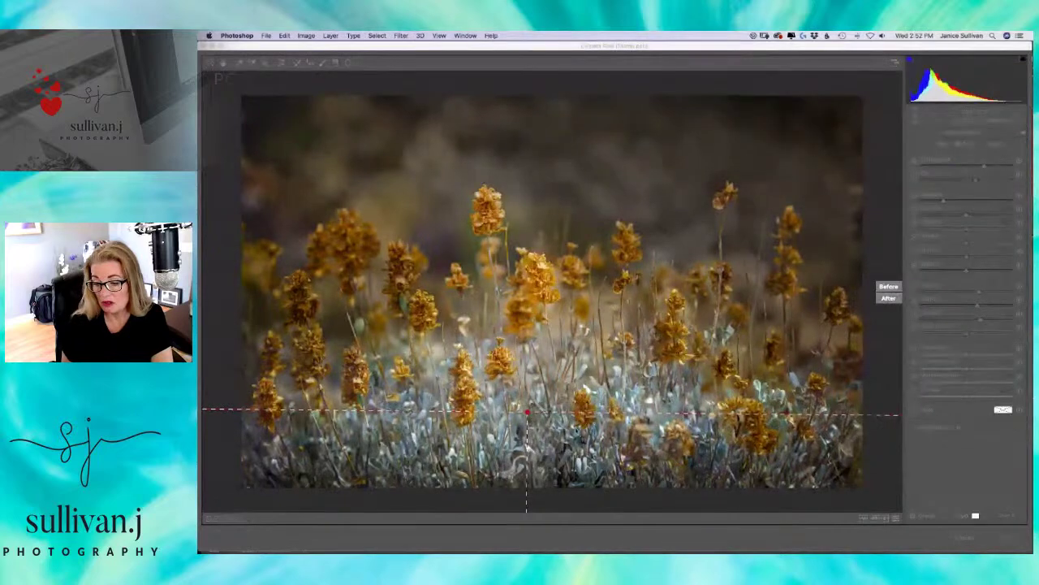
# - Pull the lower graduated filter's end down closer to the photo's lower edge and apply the Camera Raw edits
pyautogui.click(527, 414)
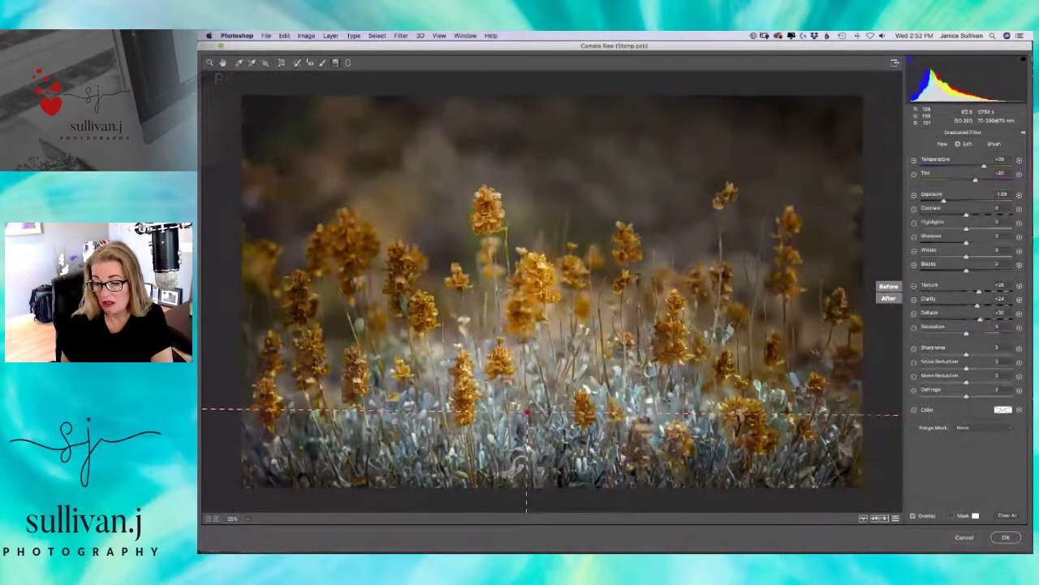
pyautogui.moveTo(527, 415); pyautogui.dragTo(527, 461)
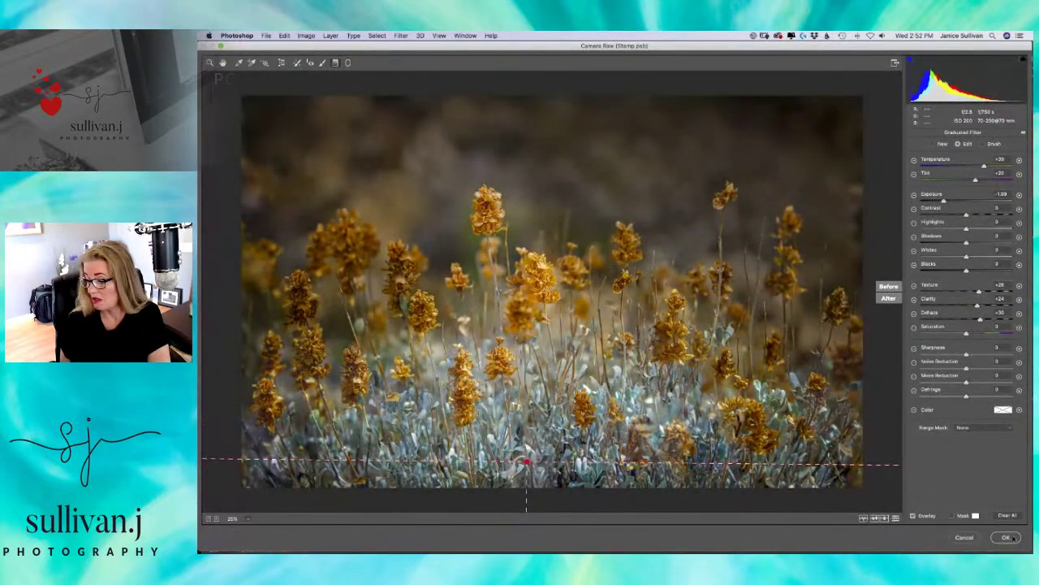
pyautogui.click(1007, 538)
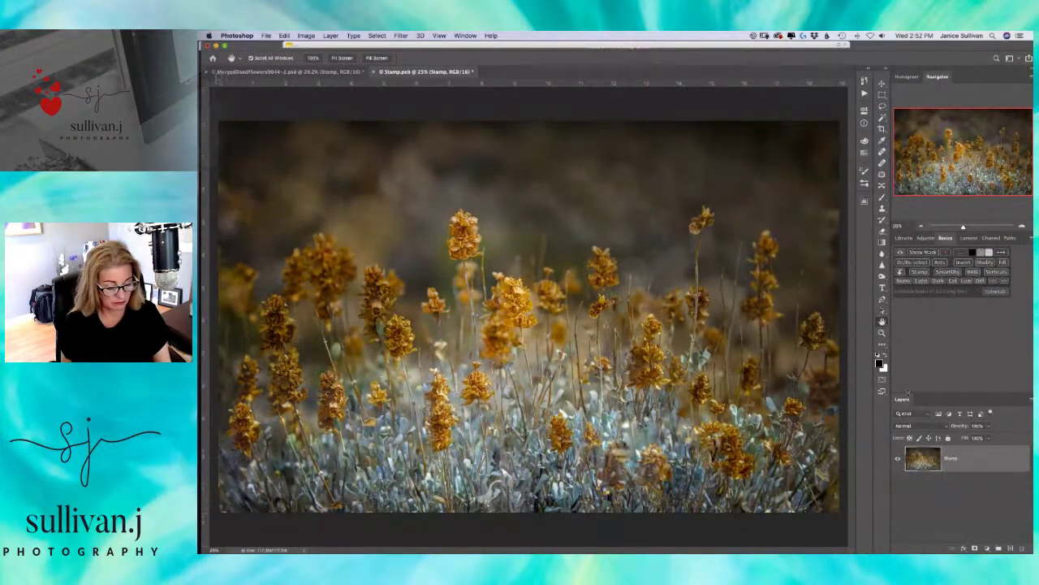
# - Save and close the smart object's contents to update the main flower document
pyautogui.press('super+s')
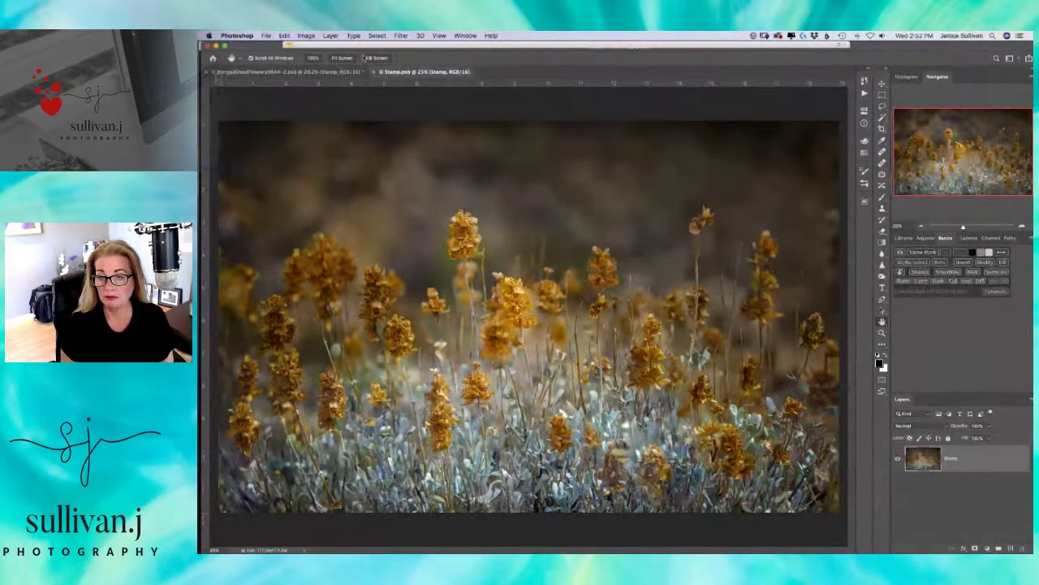
pyautogui.click(374, 73)
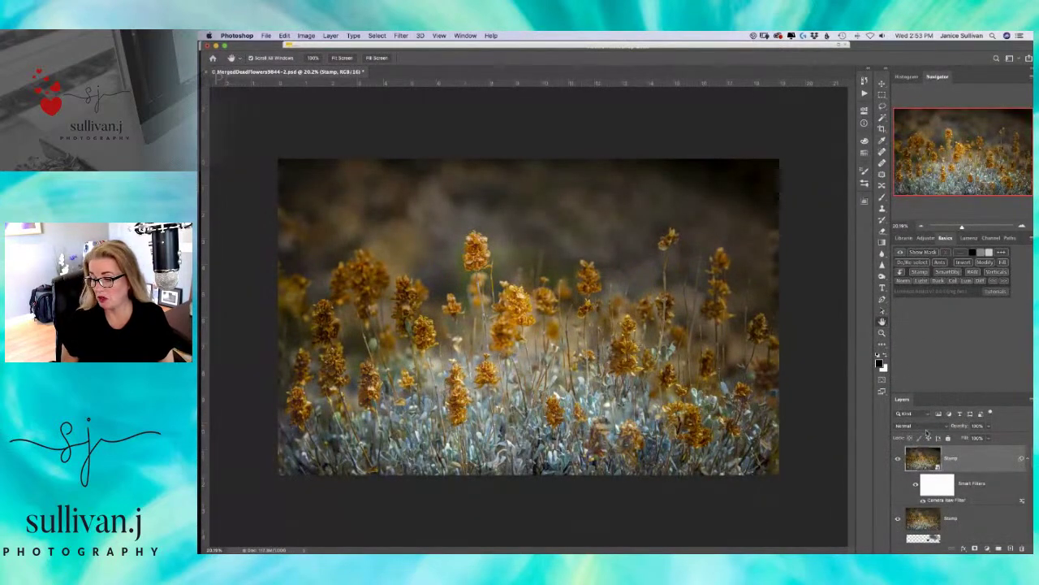
# - Compare the photo with the updated Stamp smart object hidden and shown
pyautogui.click(898, 460)
pyautogui.click(899, 459)
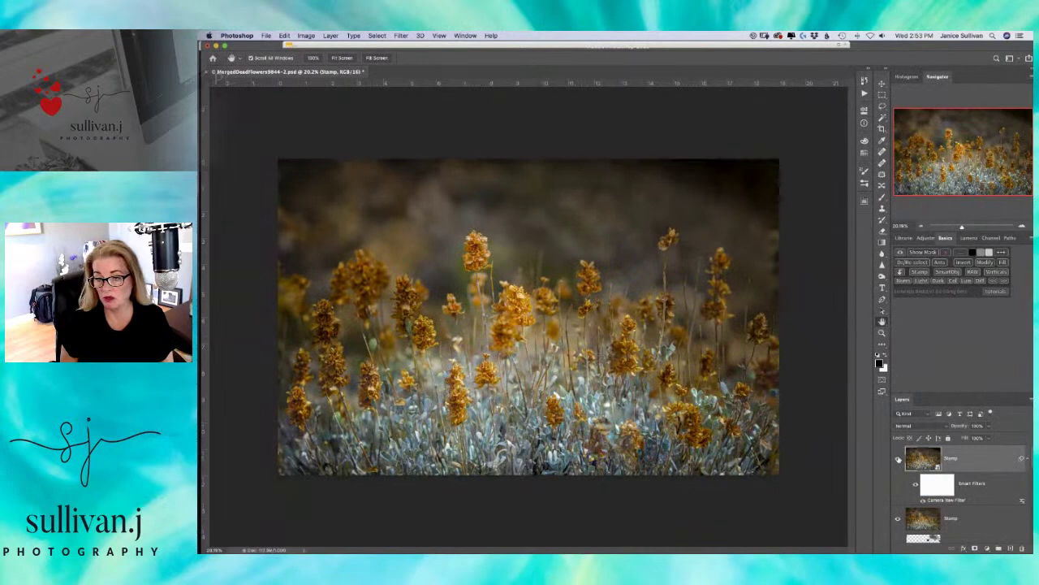
pyautogui.click(898, 460)
pyautogui.click(898, 460)
pyautogui.click(898, 460)
pyautogui.click(898, 458)
pyautogui.click(898, 458)
pyautogui.click(898, 458)
pyautogui.click(899, 458)
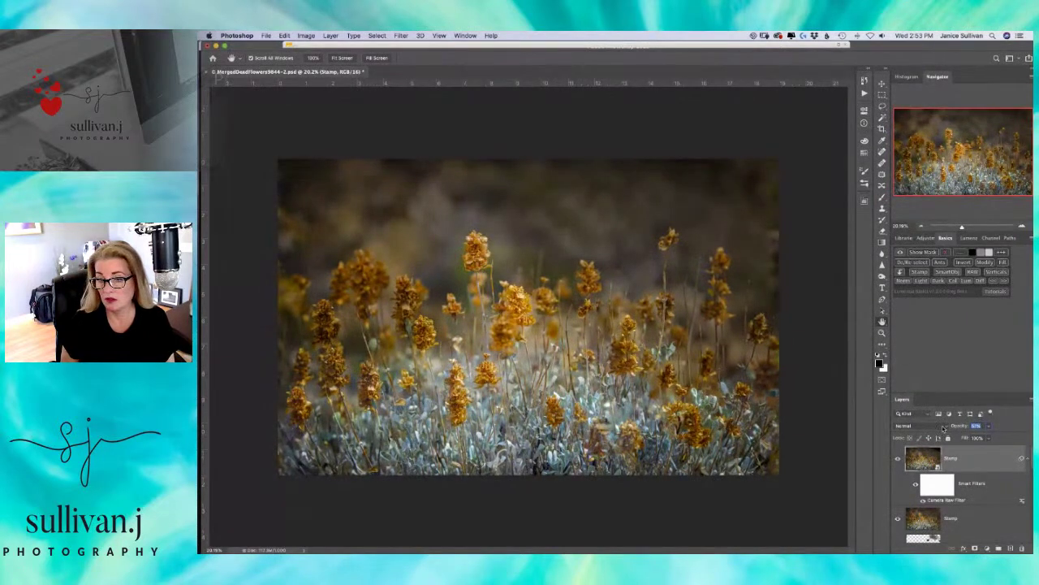
# - Slightly reduce the Stamp smart object's opacity, toggling its visibility to judge the effect
pyautogui.click(898, 458)
pyautogui.click(898, 458)
pyautogui.click(898, 458)
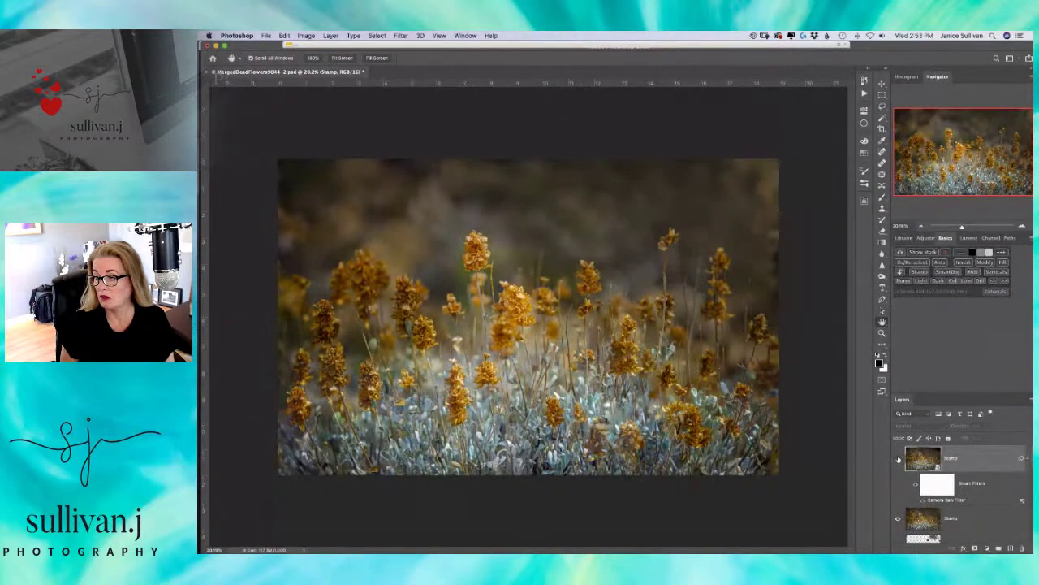
pyautogui.click(898, 458)
pyautogui.click(898, 458)
pyautogui.click(898, 458)
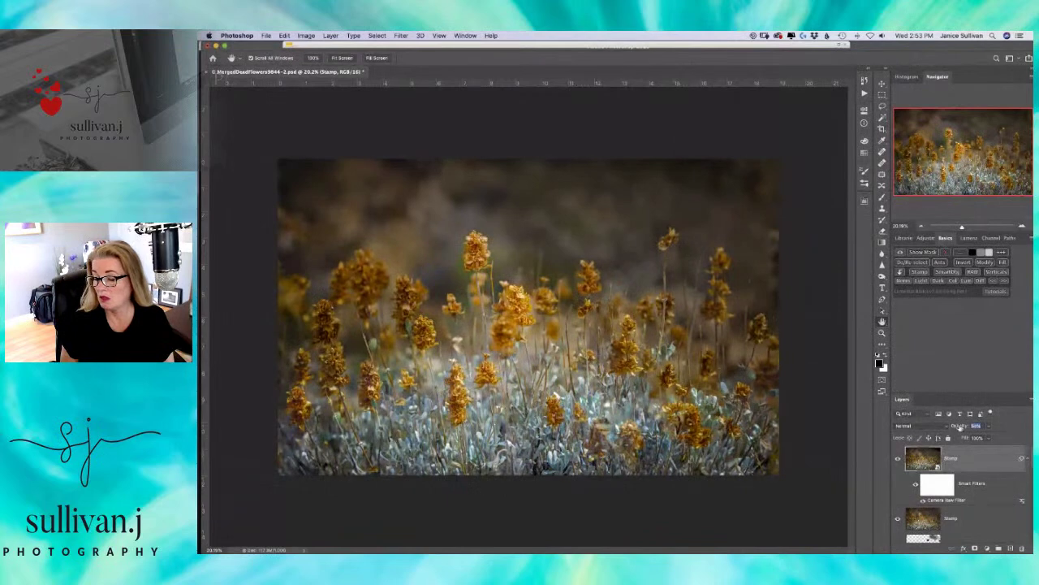
pyautogui.moveTo(948, 428); pyautogui.dragTo(951, 427)
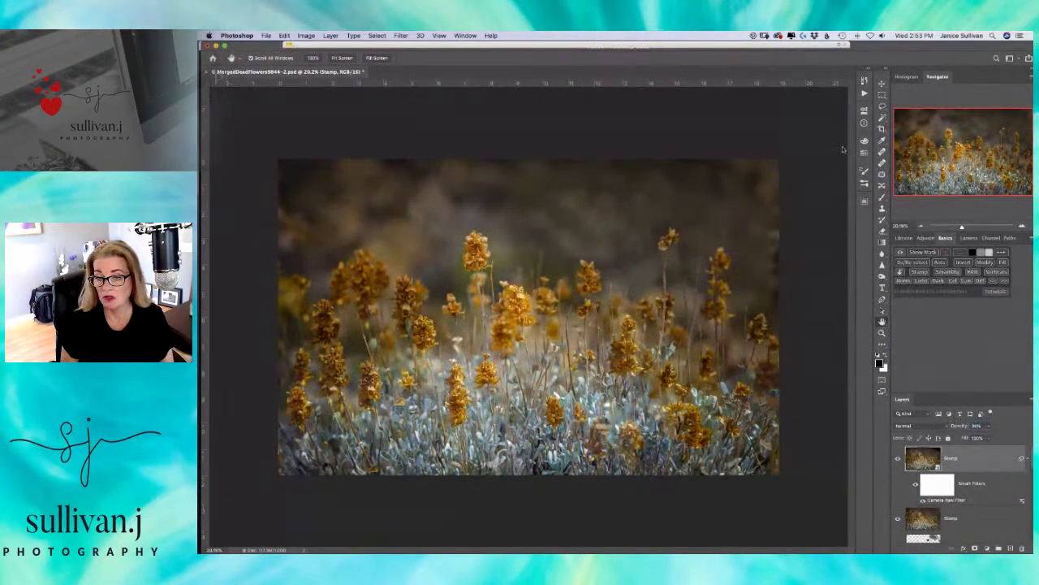
# - Check the softened Stamp smart object against the layers beneath by hiding and showing it
pyautogui.click(898, 458)
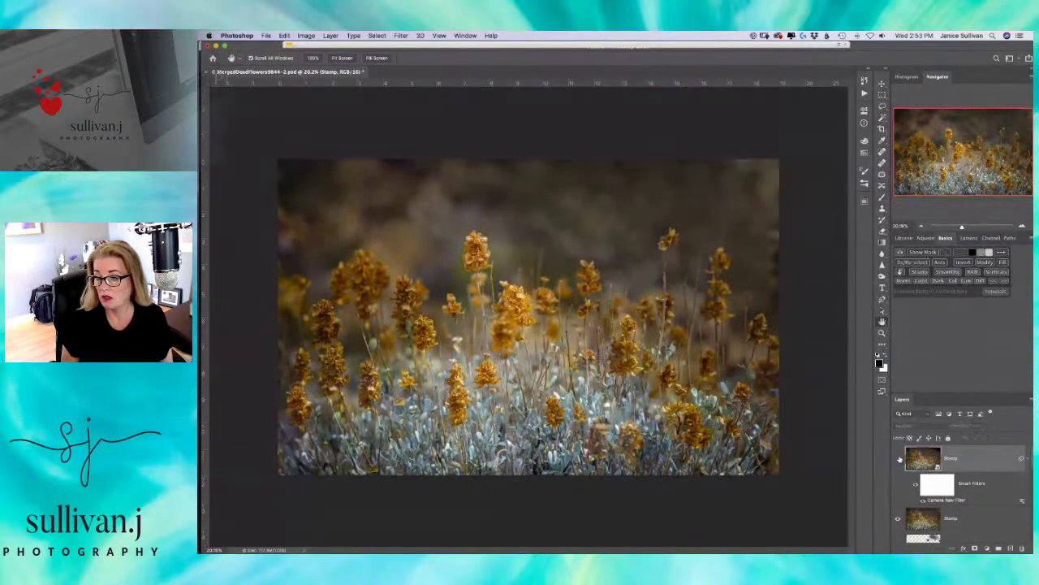
pyautogui.click(899, 458)
pyautogui.click(898, 458)
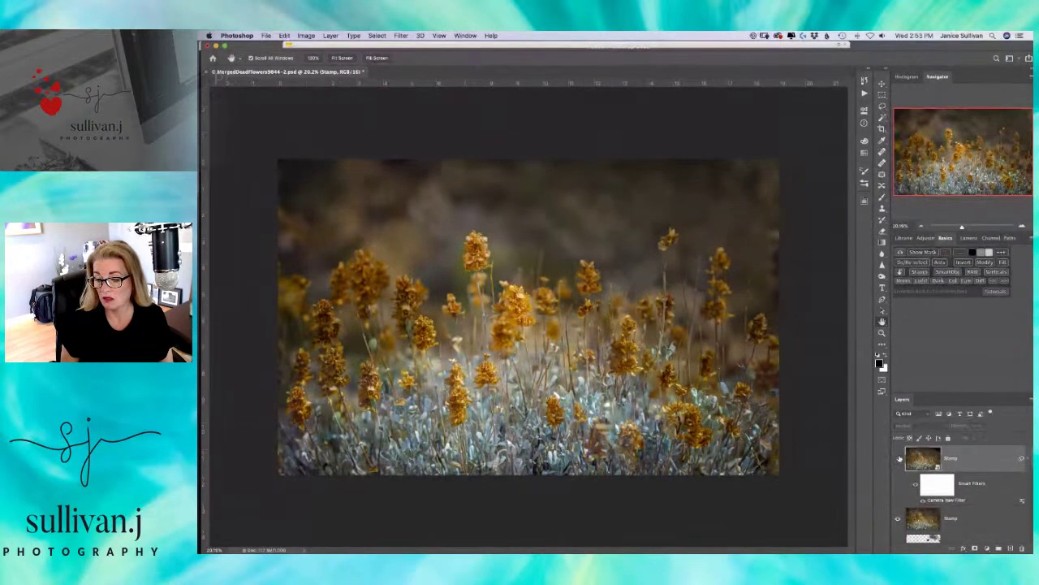
pyautogui.click(899, 459)
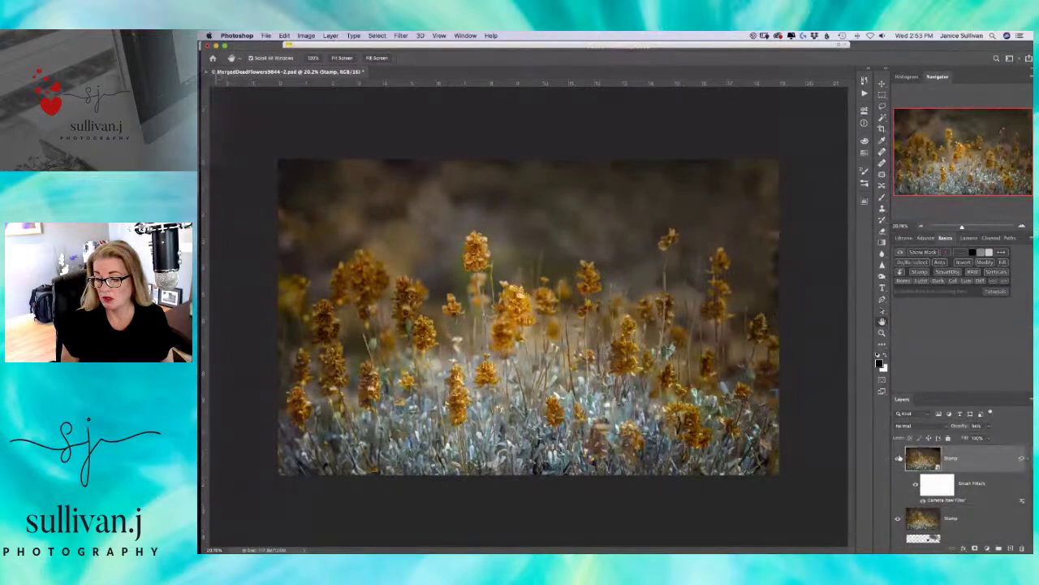
pyautogui.click(898, 459)
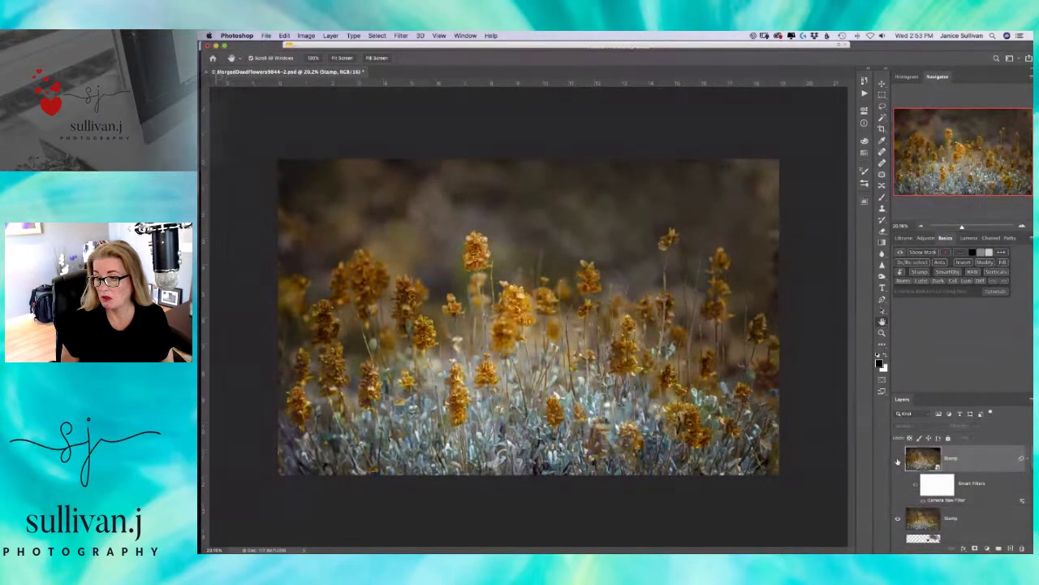
pyautogui.click(898, 460)
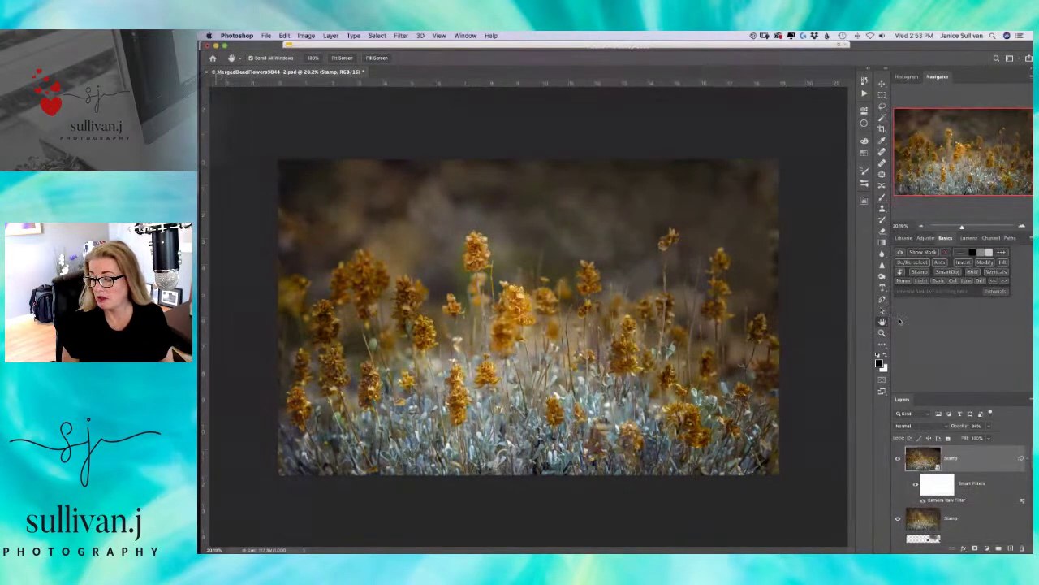
# - Add a new layer above the Stamp smart object and brush black softly over the photo's bright upper-right corner
pyautogui.click(1013, 548)
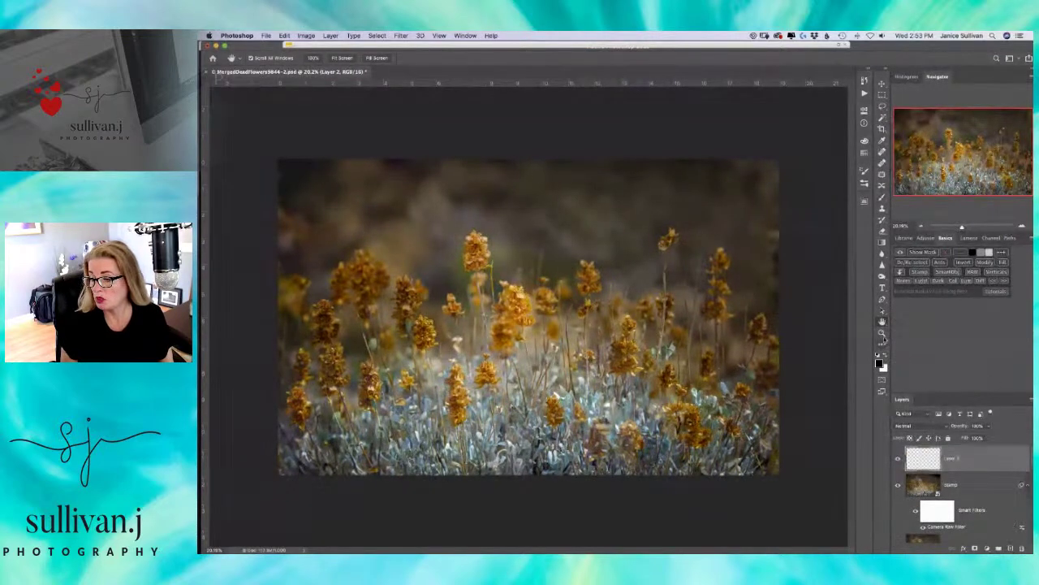
pyautogui.click(883, 199)
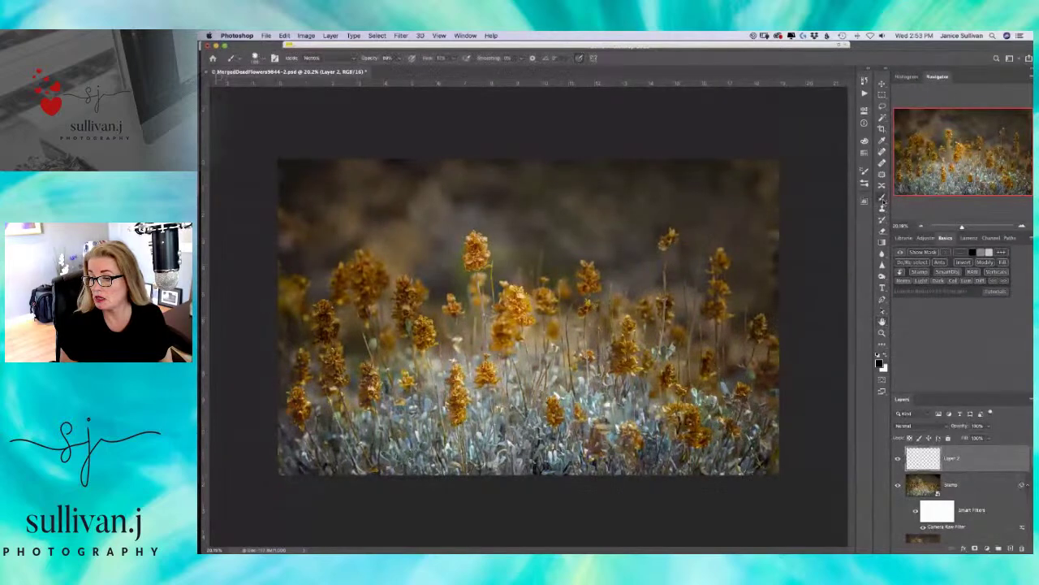
pyautogui.rightClick(786, 163)
pyautogui.press('Escape')
pyautogui.moveTo(751, 197)
pyautogui.mouseDown()
pyautogui.moveTo(787, 202)
pyautogui.moveTo(773, 120)
pyautogui.mouseUp()
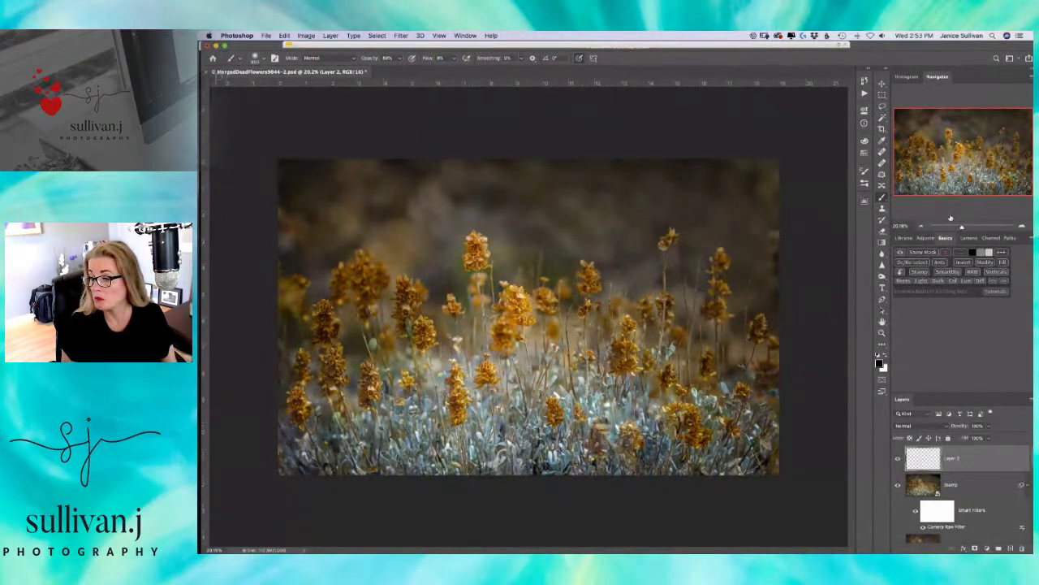
# - Brush more black softly over the photo's upper-right corner on the new layer while judging the whole image at a small size
pyautogui.moveTo(962, 229); pyautogui.dragTo(957, 230)
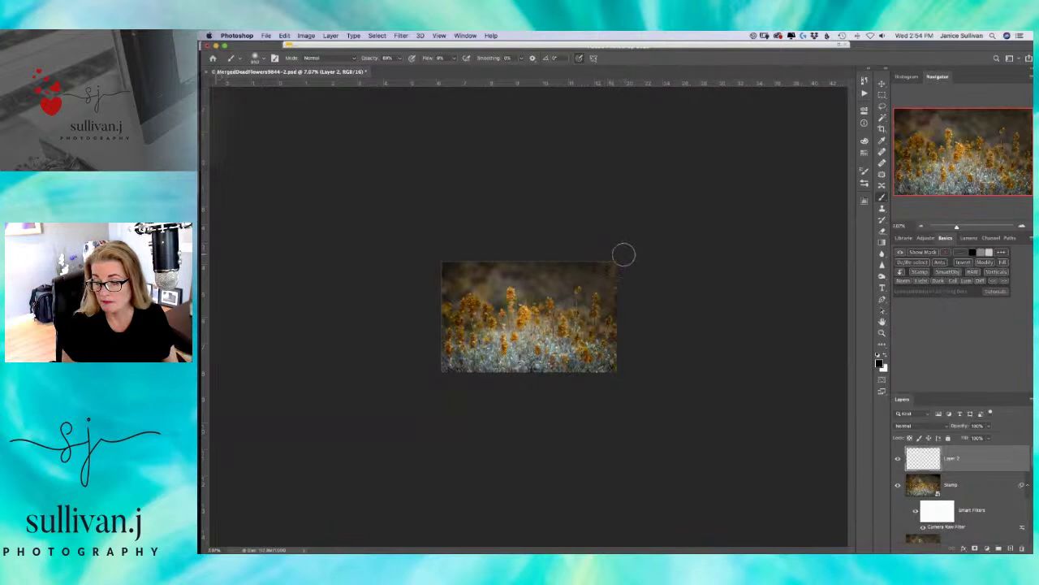
pyautogui.moveTo(601, 274); pyautogui.dragTo(623, 256)
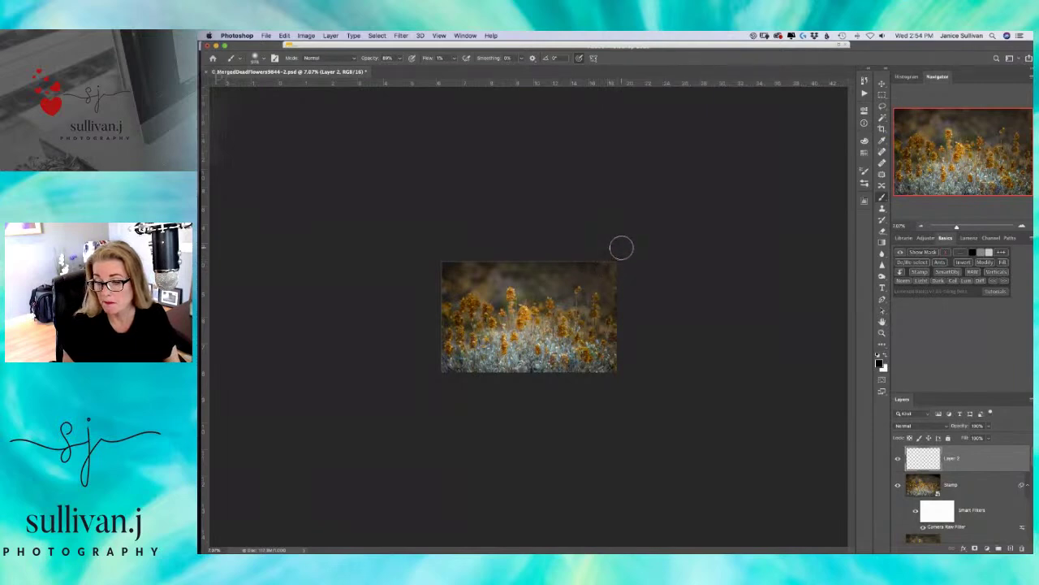
pyautogui.moveTo(605, 267); pyautogui.dragTo(612, 260)
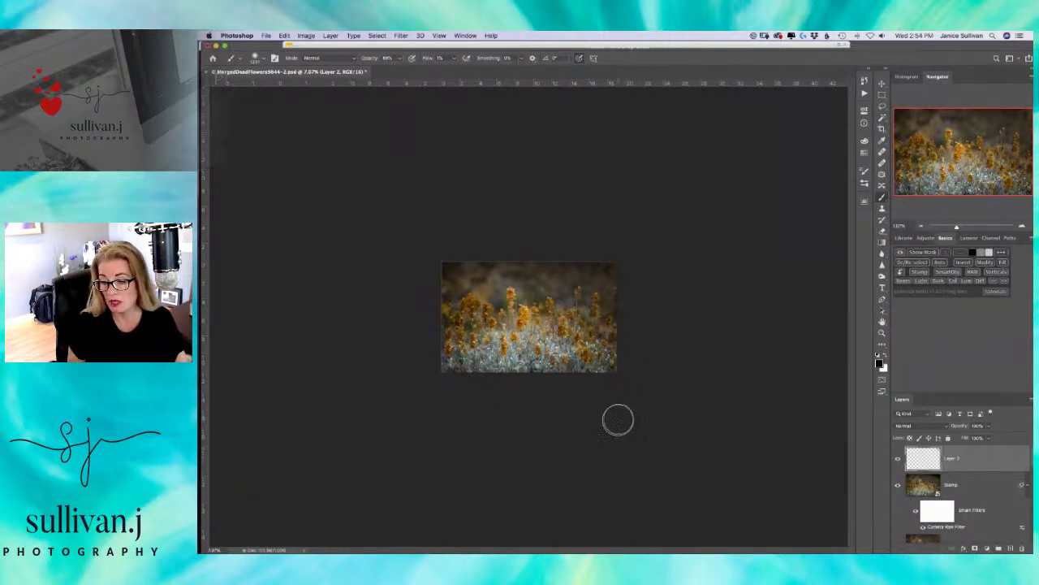
pyautogui.moveTo(957, 228); pyautogui.dragTo(963, 225)
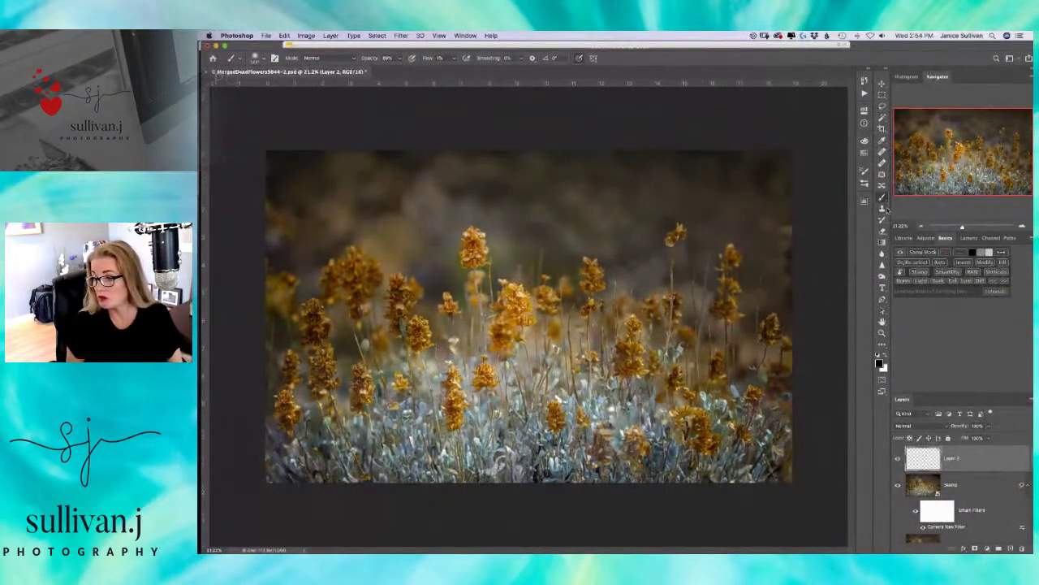
# - Rename the brushed darkening layer as "dark and side"
pyautogui.doubleClick(952, 458)
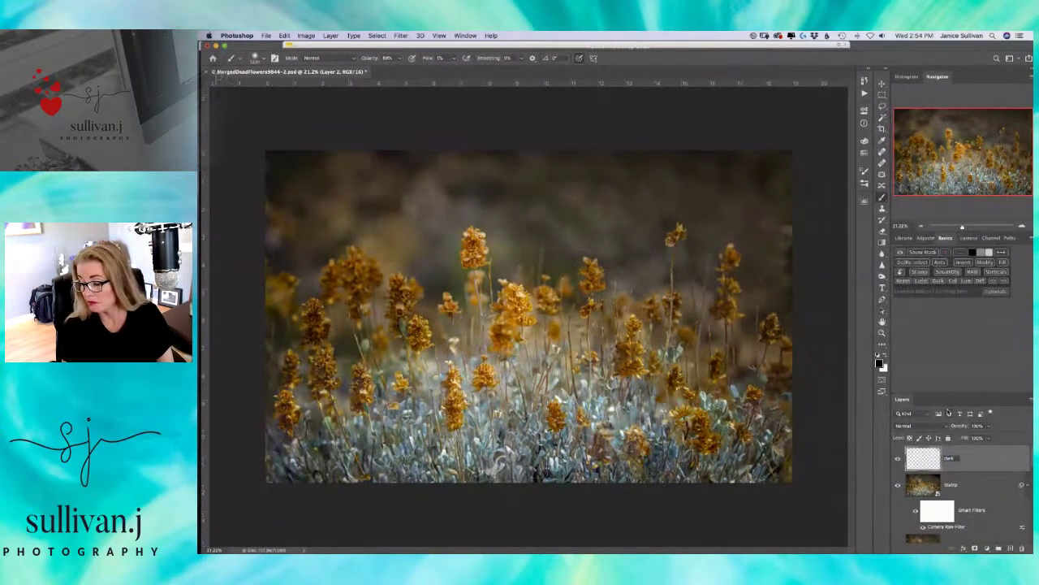
pyautogui.write('dark and side')
pyautogui.press('Return')
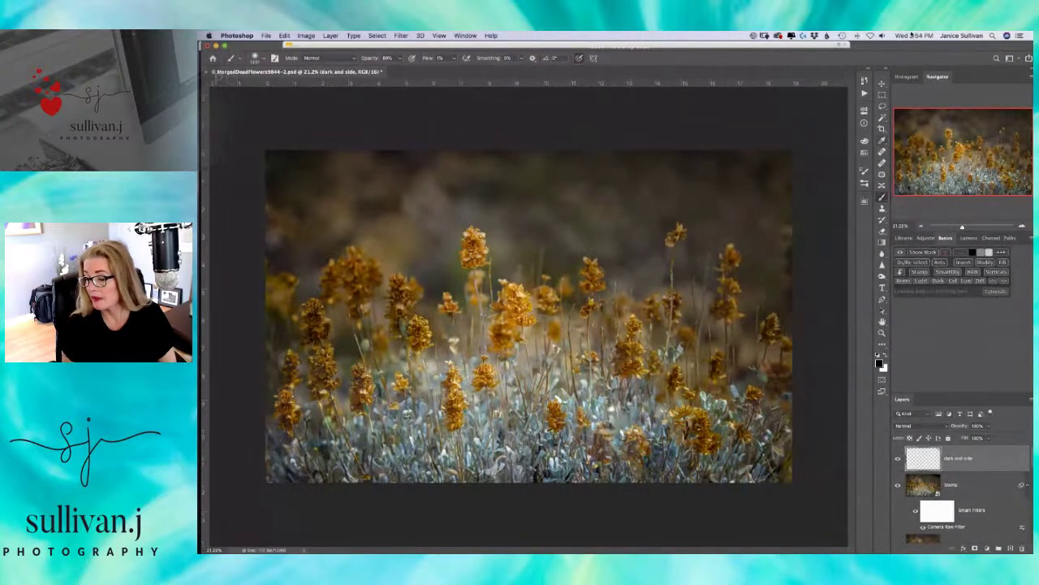
# - Remove the warm spot at the photo's upper-left edge with the Spot Healing Brush and undo the last healing stroke in the lower corner
pyautogui.click(883, 151)
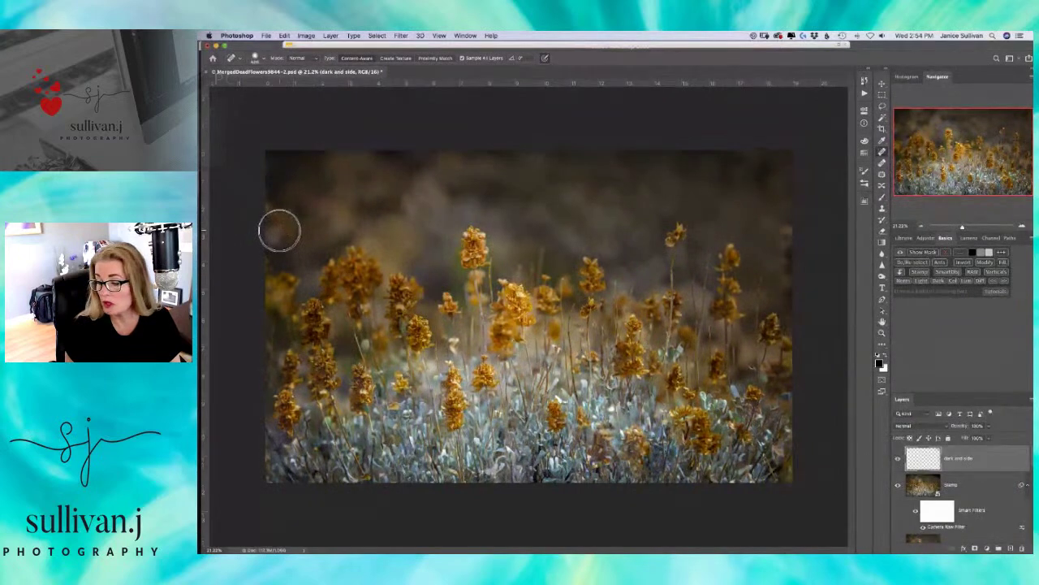
pyautogui.moveTo(280, 230)
pyautogui.mouseDown()
pyautogui.moveTo(284, 218)
pyautogui.moveTo(267, 214)
pyautogui.moveTo(268, 235)
pyautogui.moveTo(283, 225)
pyautogui.mouseUp()
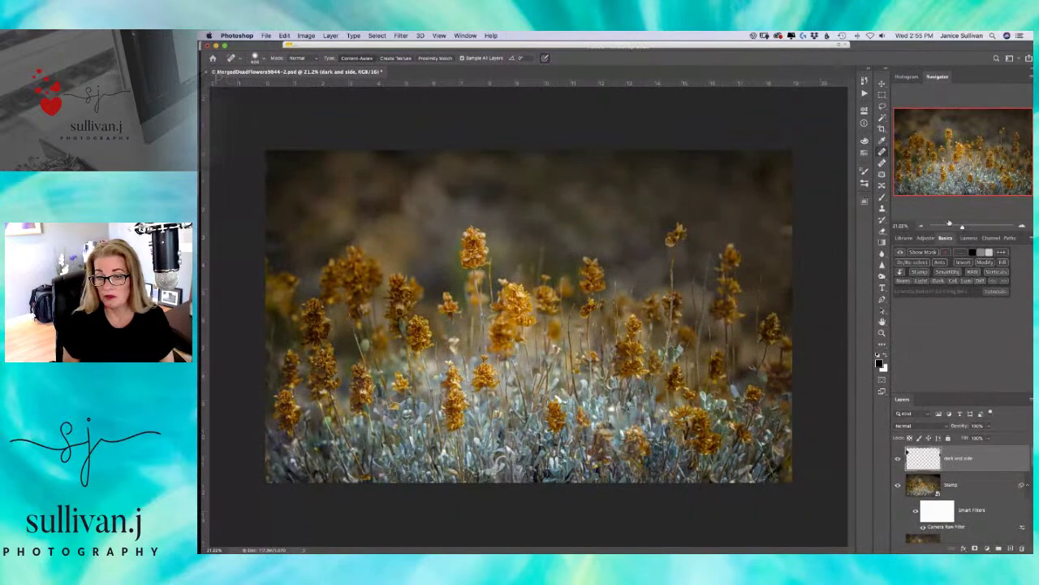
pyautogui.moveTo(961, 228); pyautogui.dragTo(956, 228)
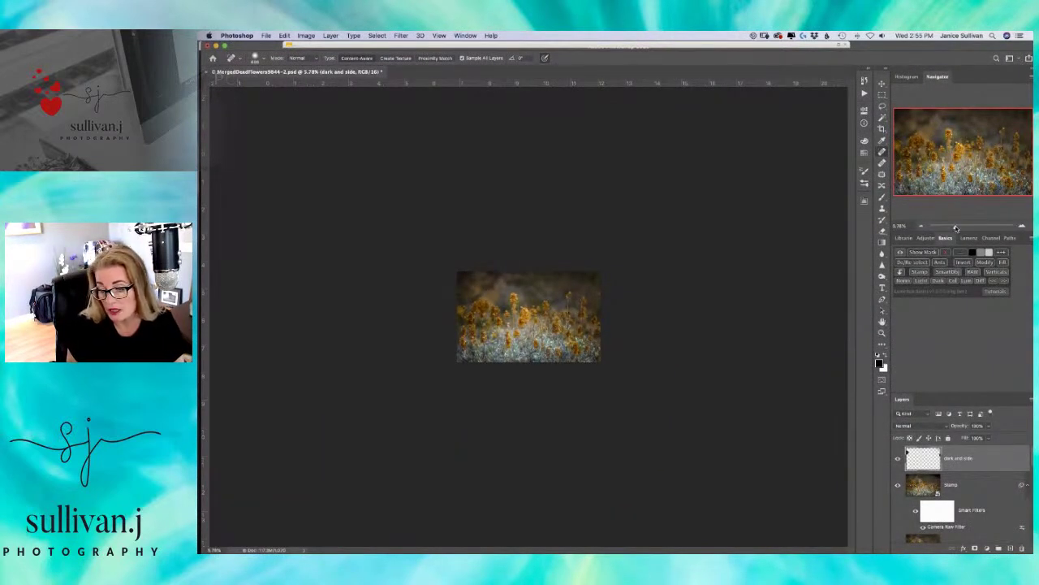
pyautogui.moveTo(956, 228); pyautogui.dragTo(962, 225)
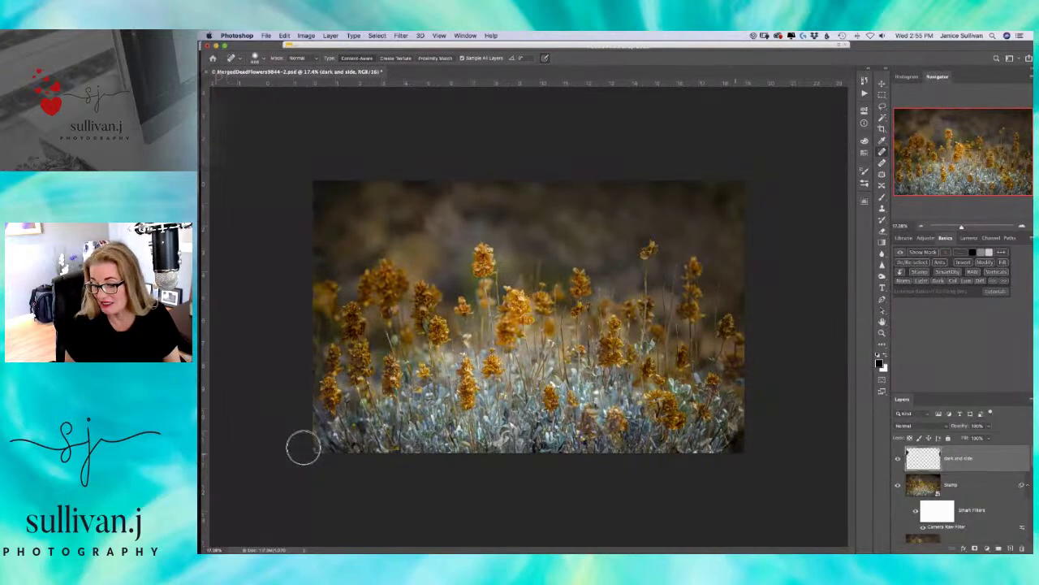
pyautogui.press('super+z')
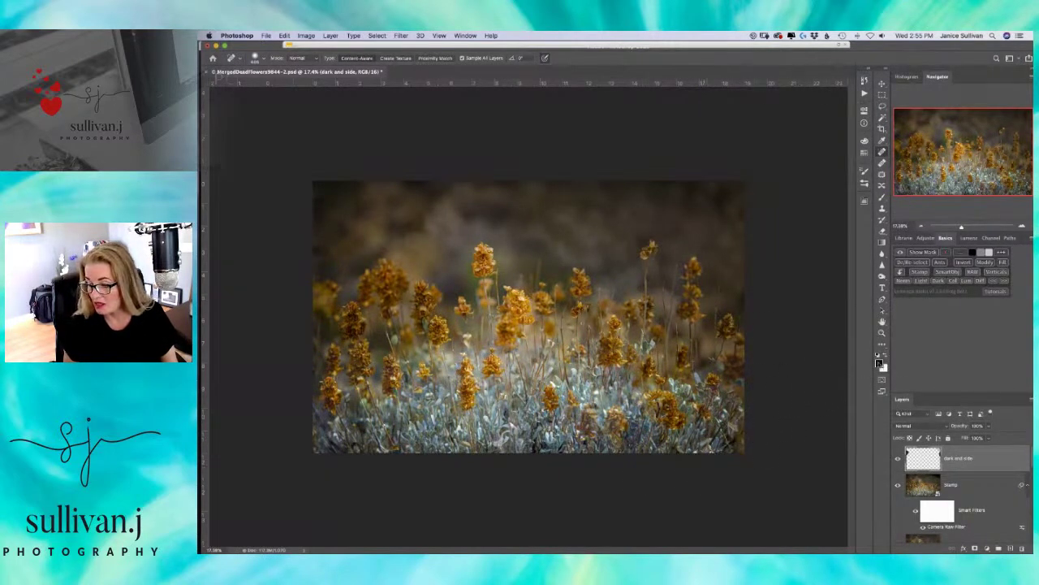
# - Set the foreground colour to a muted teal-blue, starting from a tone sampled in the grey-blue foliage and made more saturated
pyautogui.click(880, 363)
pyautogui.click(869, 360)
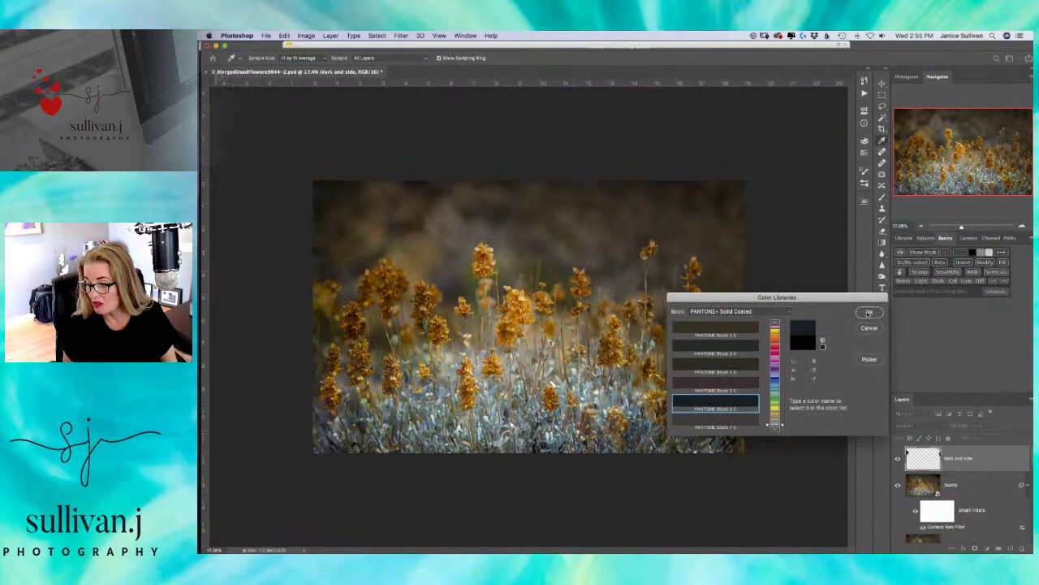
pyautogui.click(869, 313)
pyautogui.click(881, 361)
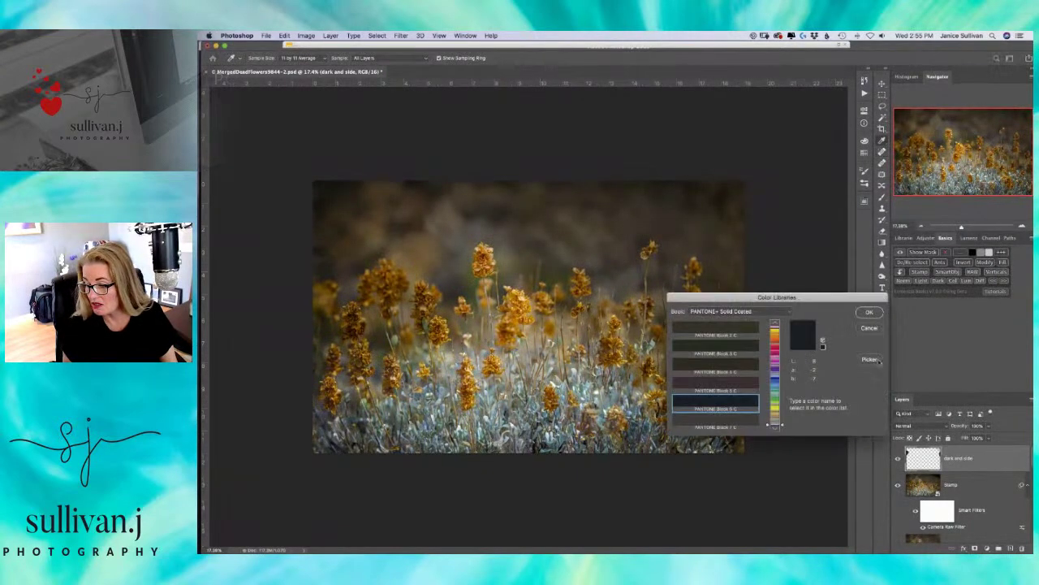
pyautogui.click(873, 360)
pyautogui.moveTo(793, 299); pyautogui.dragTo(921, 222)
pyautogui.click(828, 318)
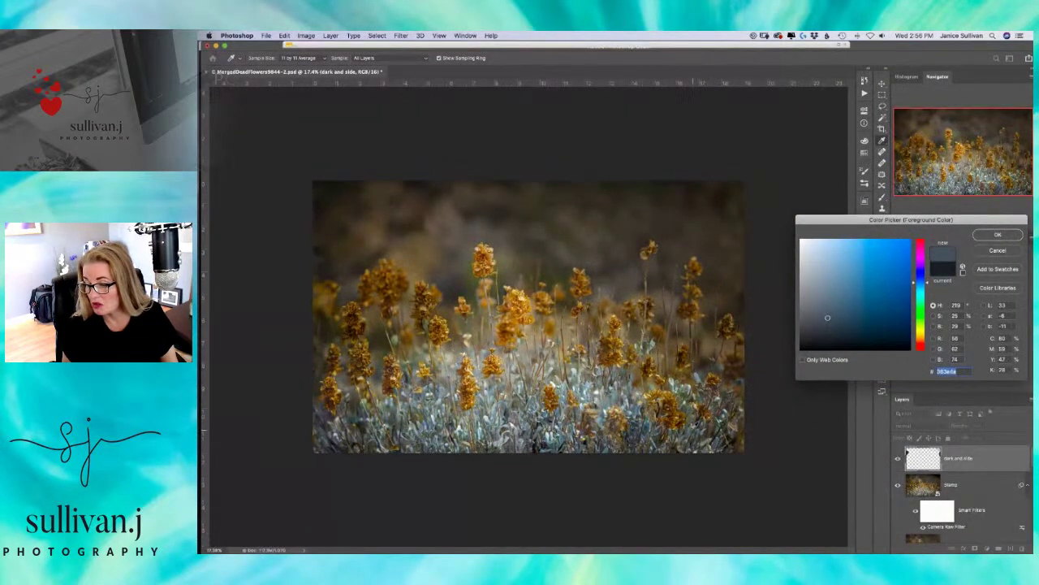
pyautogui.click(634, 416)
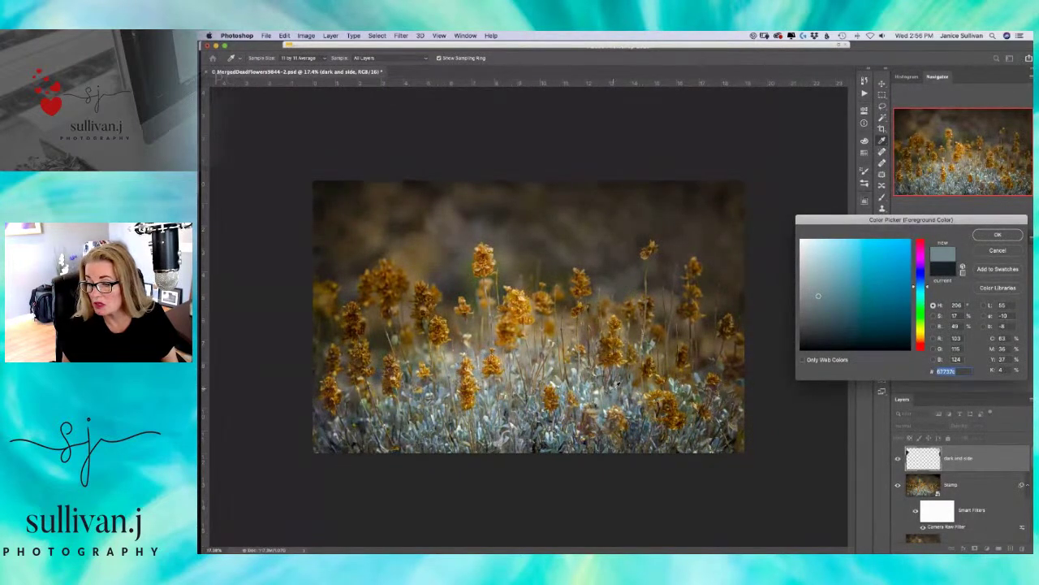
pyautogui.click(590, 390)
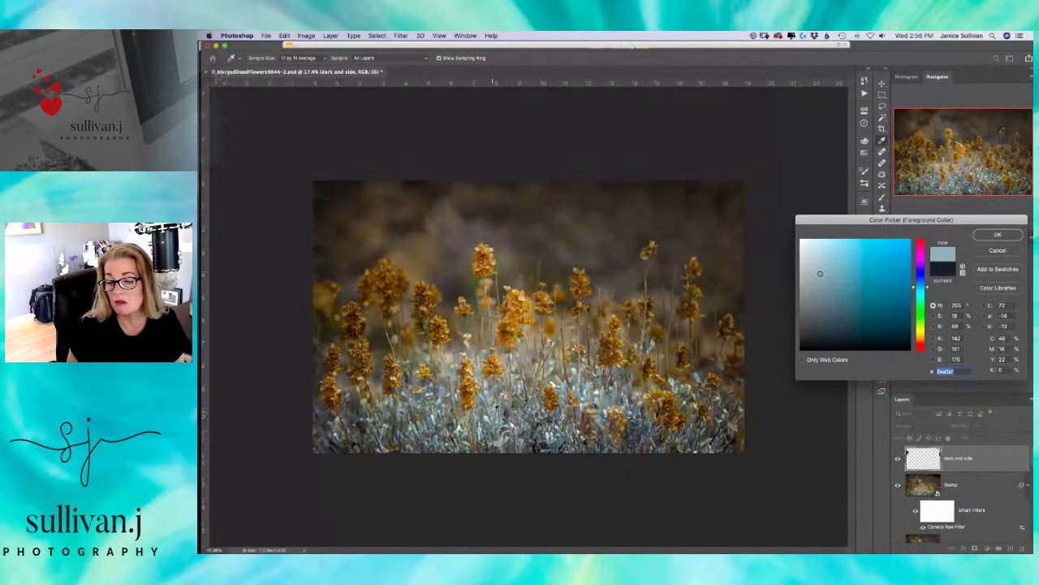
pyautogui.click(496, 408)
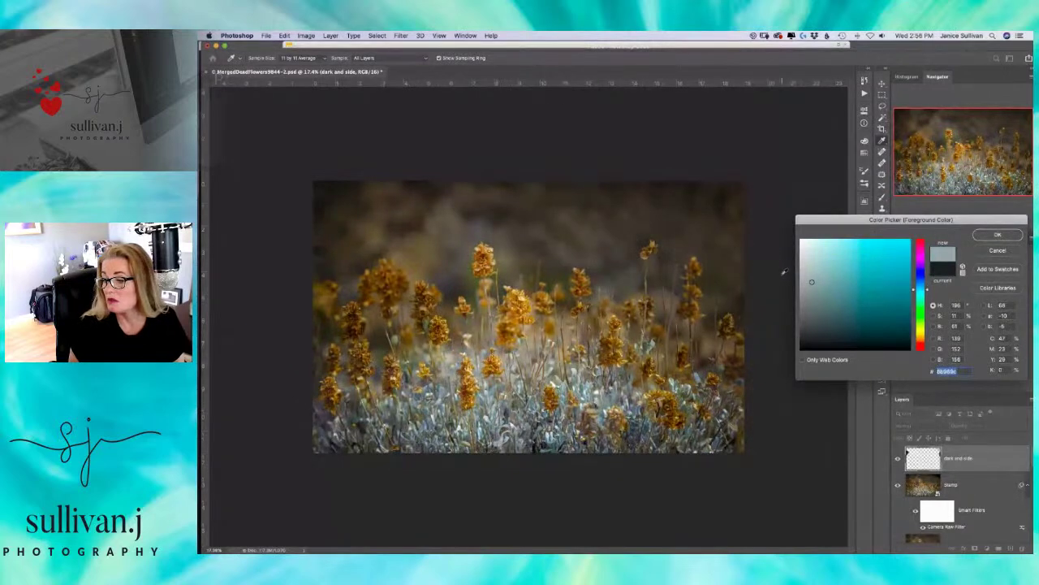
pyautogui.moveTo(829, 279); pyautogui.dragTo(834, 271)
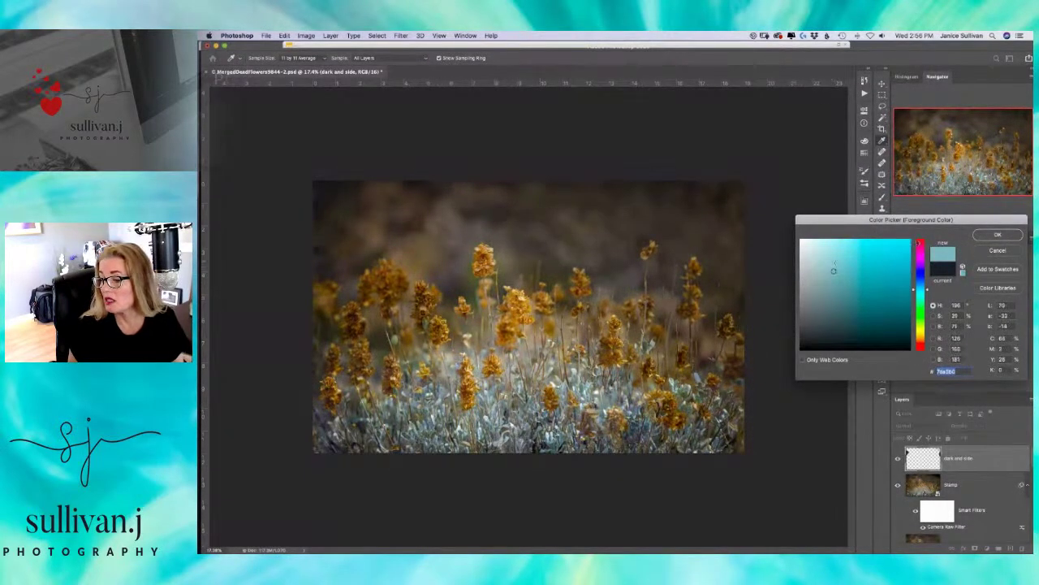
pyautogui.click(998, 236)
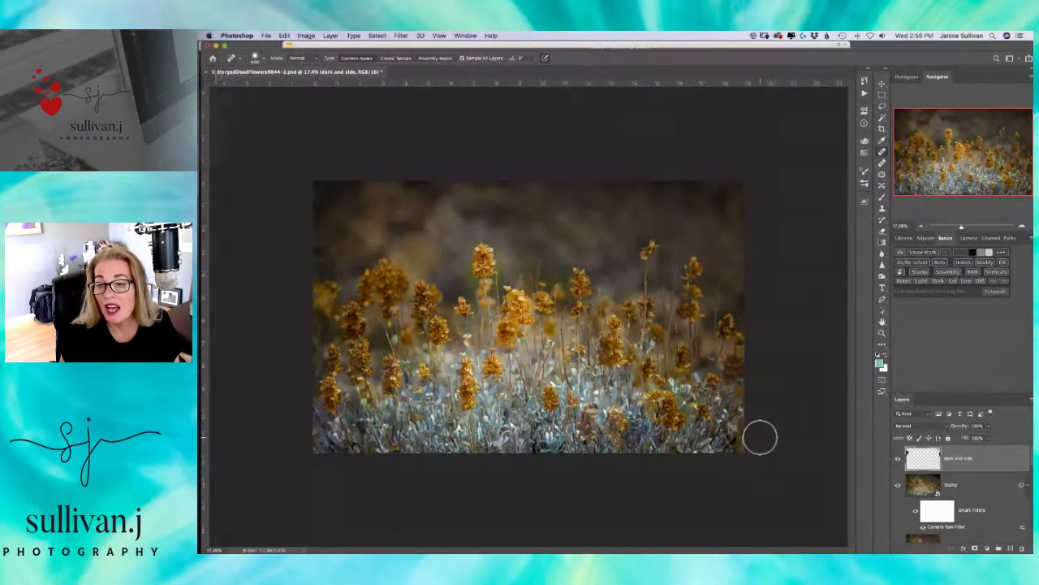
# - Brush the teal-blue softly over the photo's lower-right corner and compare it up close with the "dark and side" layer hidden and shown
pyautogui.press('b')
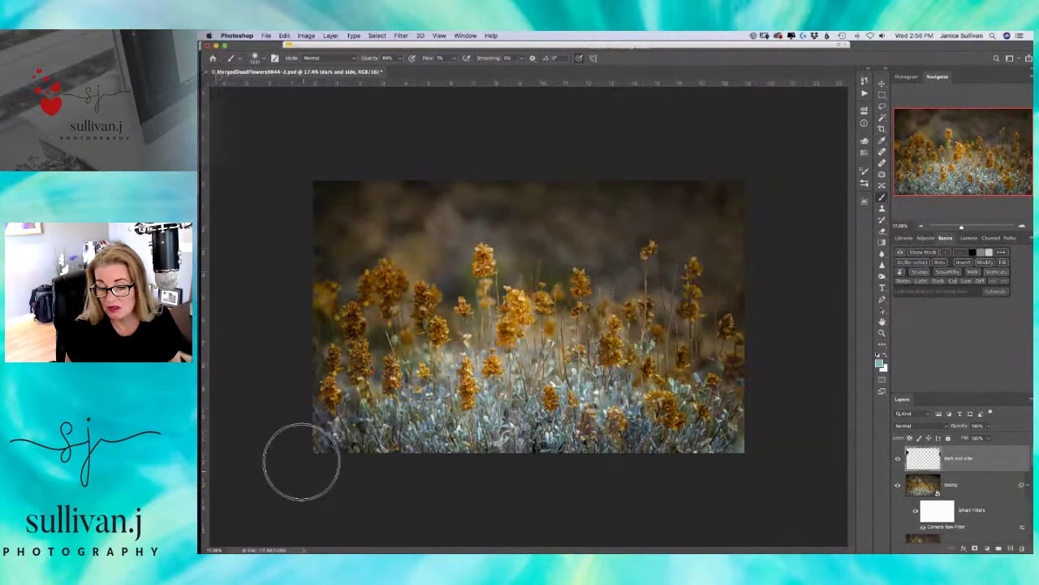
pyautogui.moveTo(962, 227); pyautogui.dragTo(970, 219)
pyautogui.moveTo(971, 178); pyautogui.dragTo(983, 223)
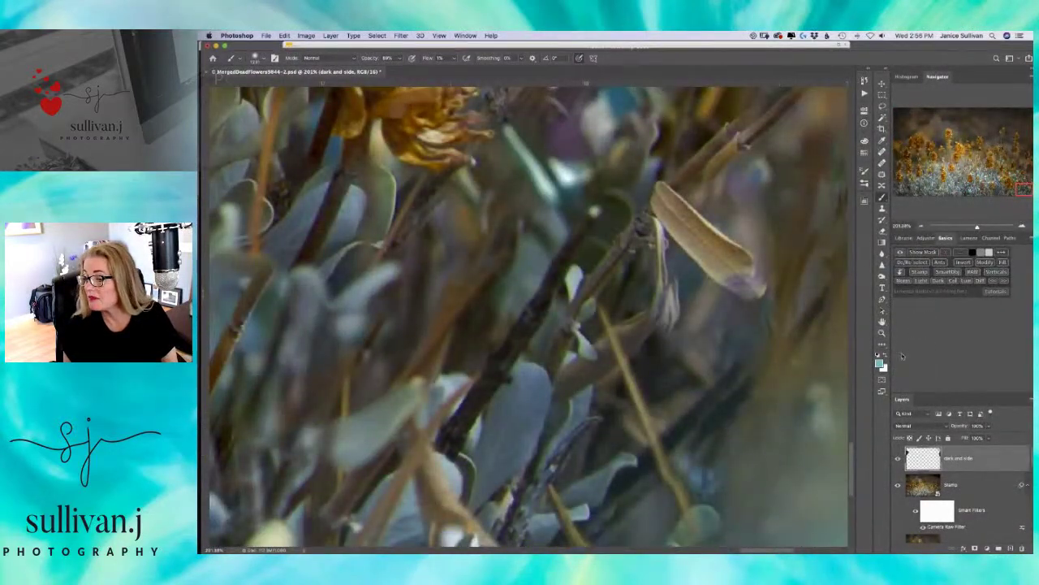
pyautogui.moveTo(759, 382); pyautogui.dragTo(615, 225)
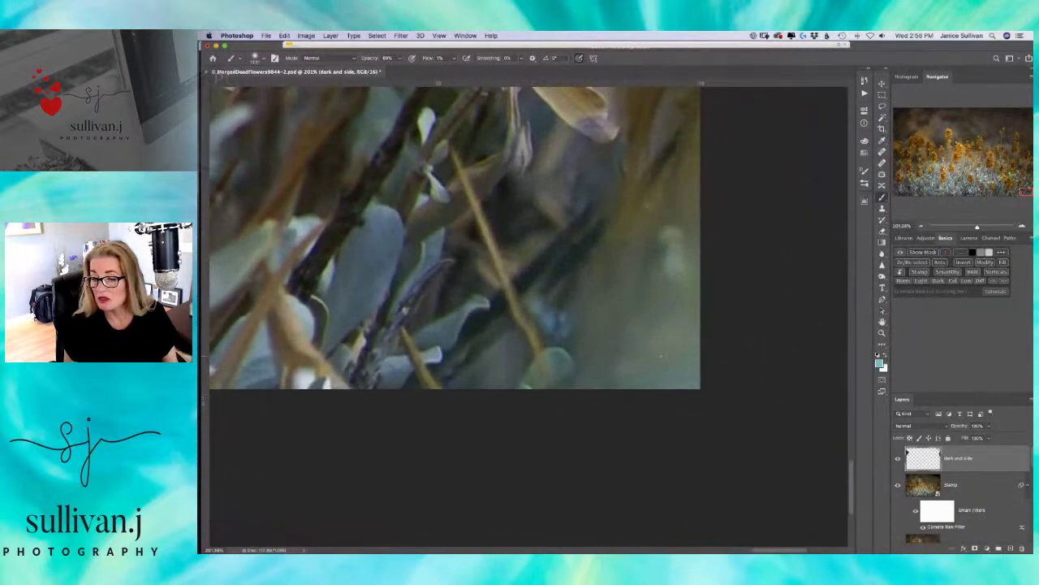
pyautogui.click(900, 461)
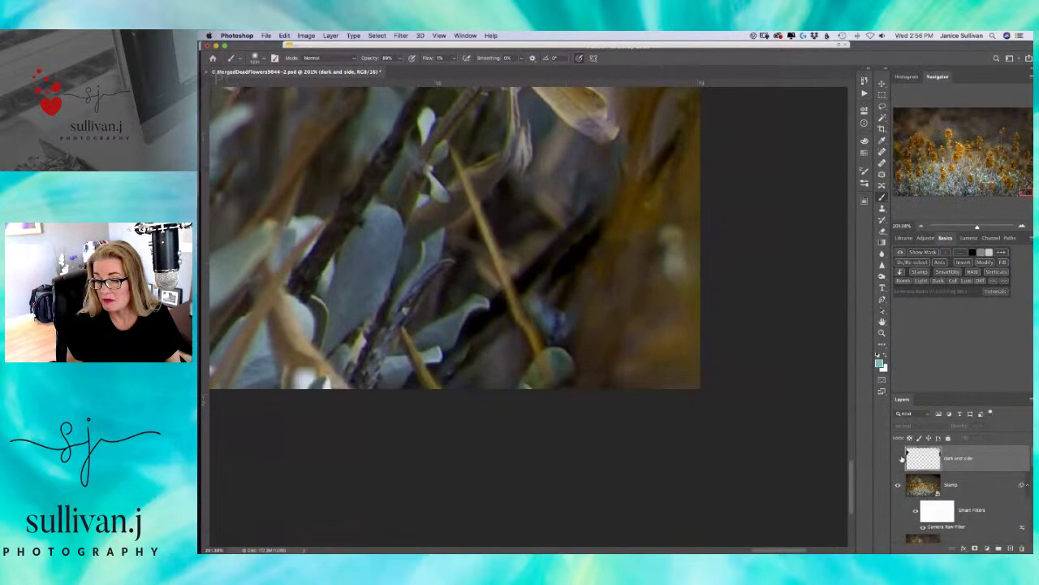
pyautogui.click(900, 459)
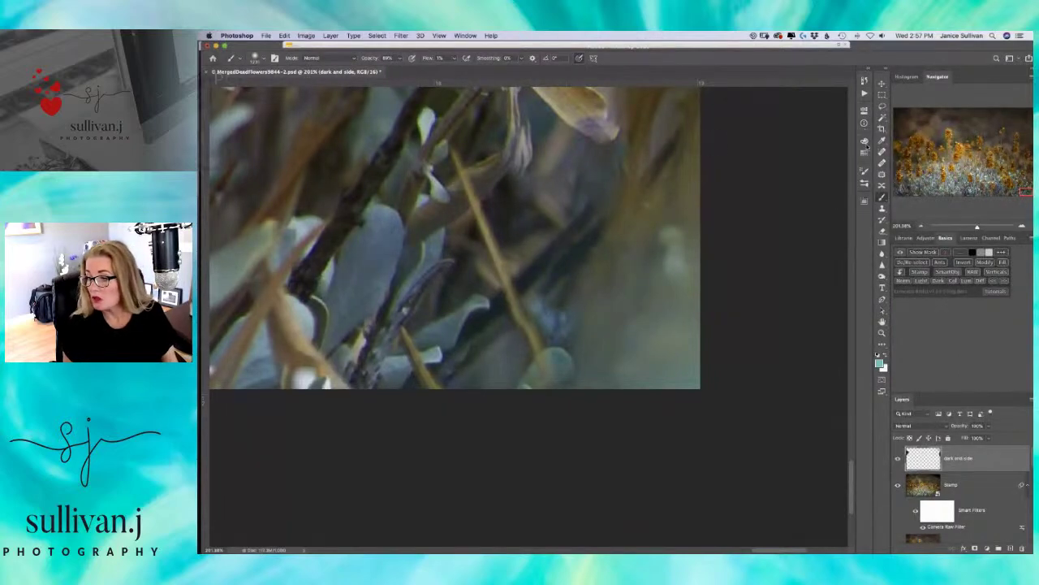
# - Set up the Clone Stamp with a brush size suited to covering the blurred patch in the photo's lower-right corner
pyautogui.click(882, 208)
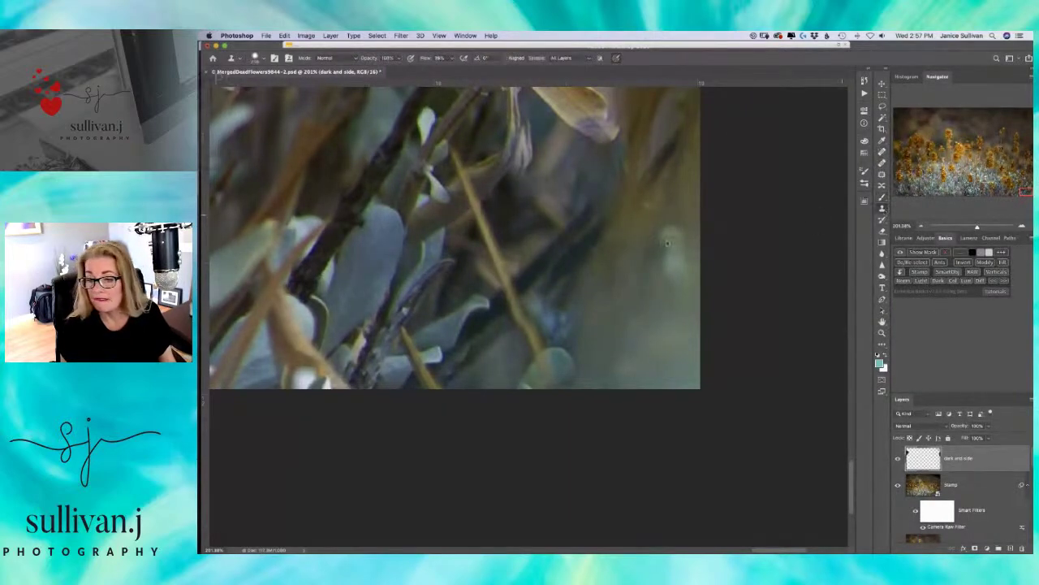
pyautogui.press(']')
pyautogui.press(']')
pyautogui.press(']')
pyautogui.press(']')
pyautogui.press(']')
pyautogui.press(']')
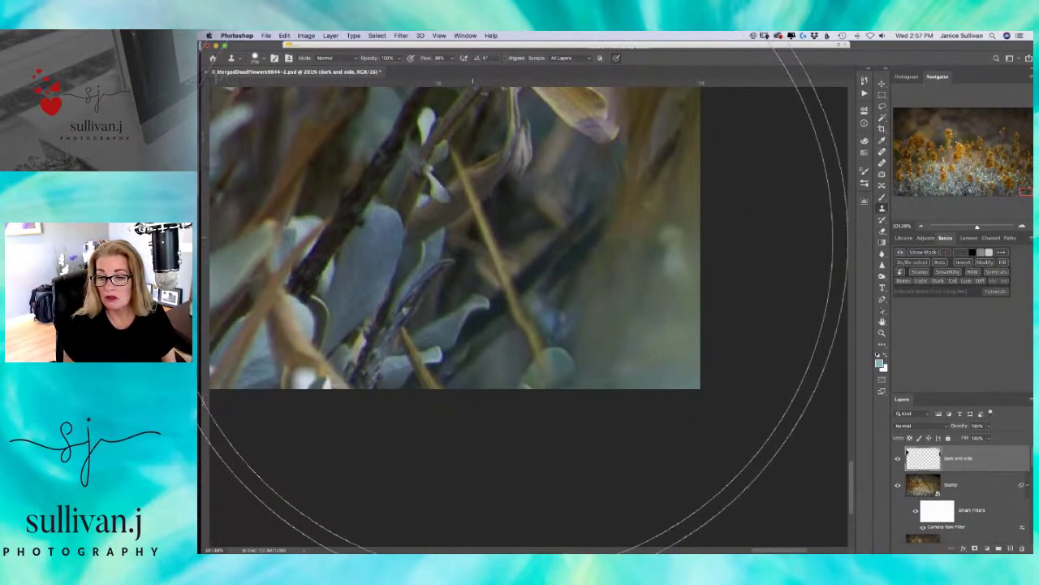
pyautogui.rightClick(726, 341)
pyautogui.press('Escape')
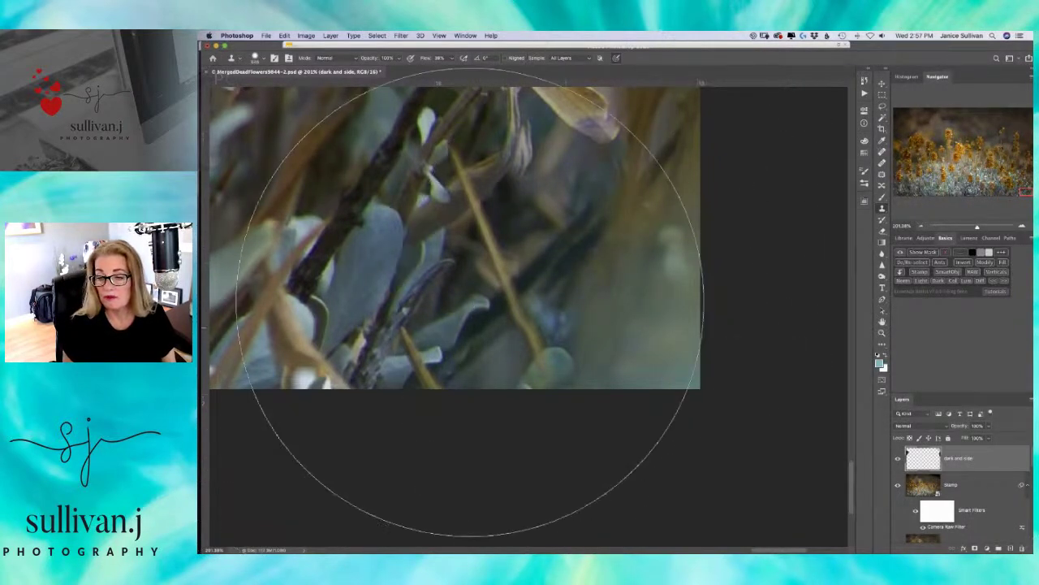
pyautogui.press('[')
pyautogui.press('[')
pyautogui.press('[')
# - Try cloning the neighbouring leaves and stems over the blurred lower-right corner, undoing the strokes
pyautogui.moveTo(503, 314); pyautogui.dragTo(363, 268)
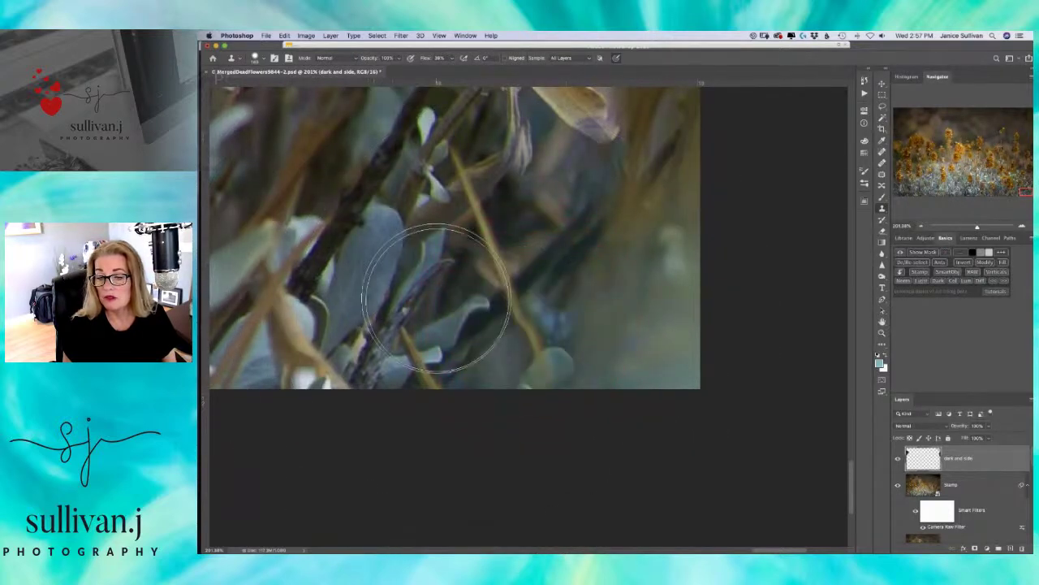
pyautogui.moveTo(675, 313); pyautogui.dragTo(647, 319)
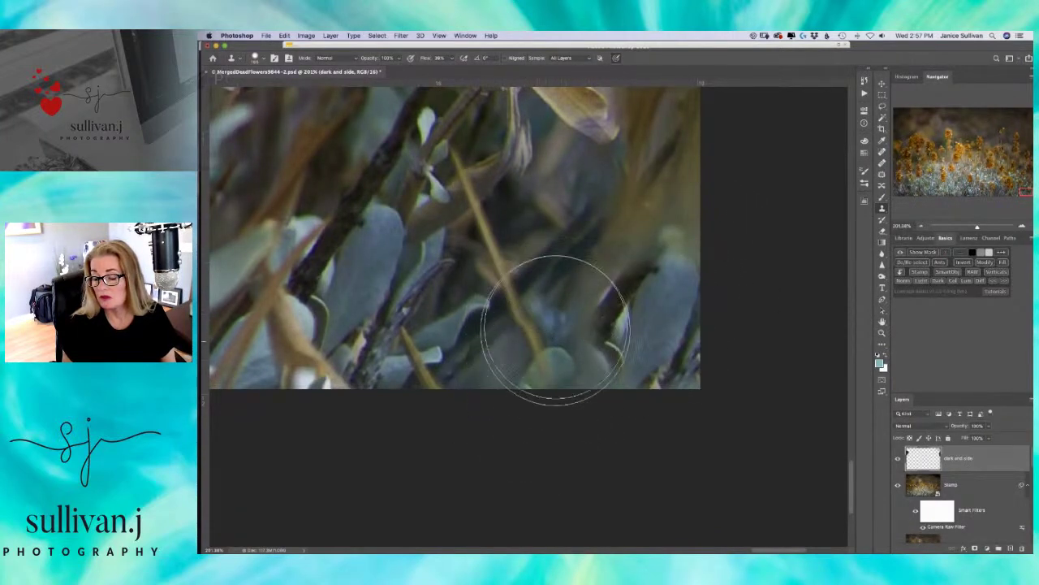
pyautogui.moveTo(645, 251)
pyautogui.mouseDown()
pyautogui.moveTo(584, 355)
pyautogui.moveTo(540, 391)
pyautogui.mouseUp()
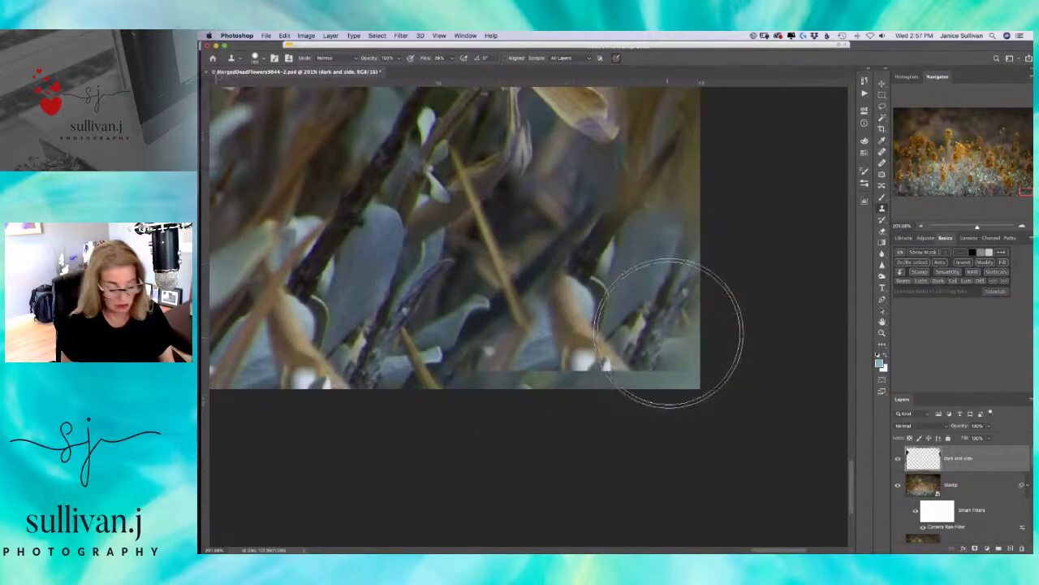
pyautogui.press('super+z')
pyautogui.press('super+z')
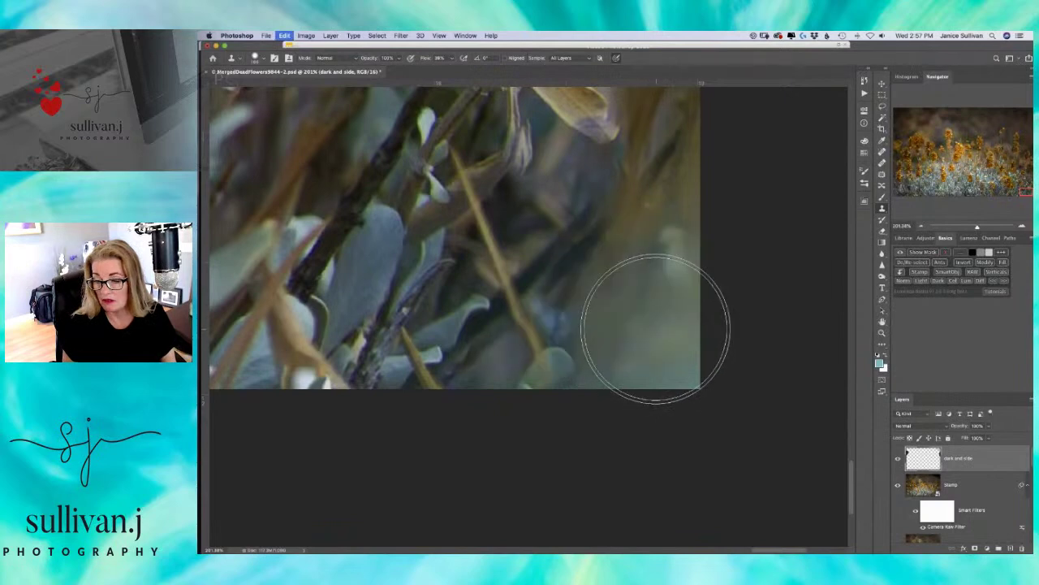
pyautogui.press('super+z')
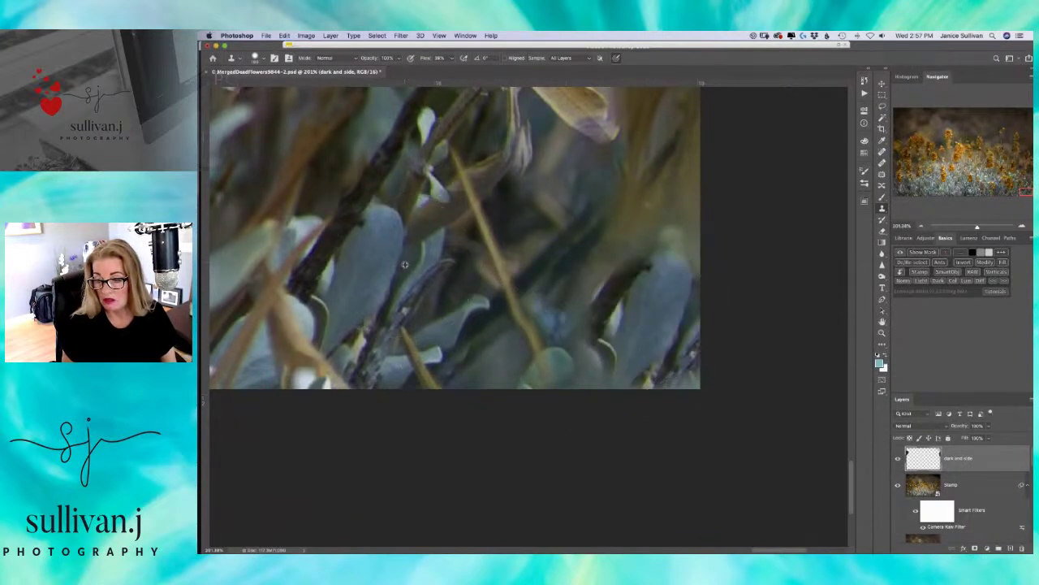
pyautogui.press('super+z')
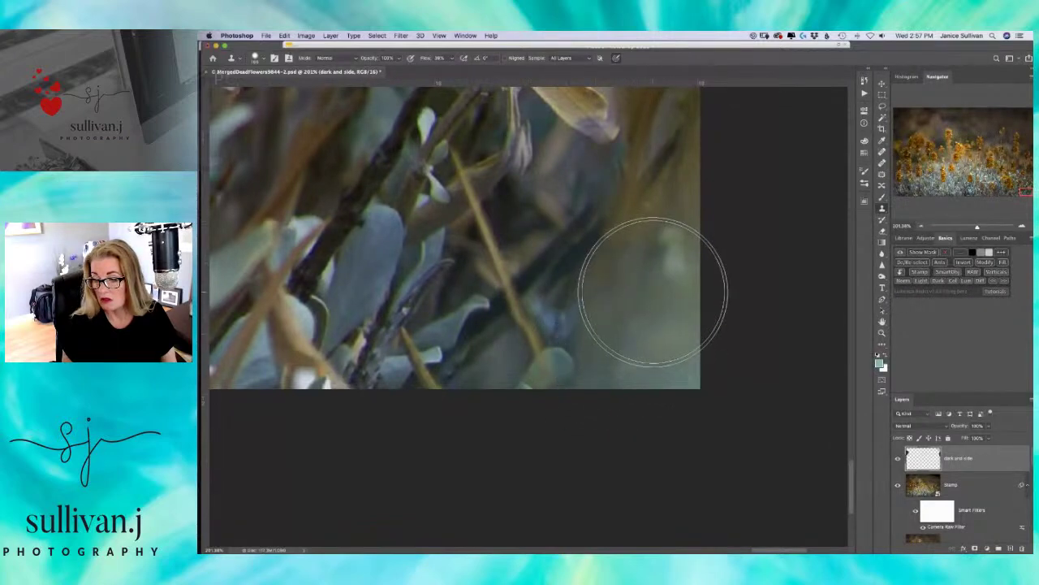
# - Clone the blue-grey leaf and dark stem over the blurred lower-right corner and review the result on the whole photo
pyautogui.moveTo(661, 285)
pyautogui.mouseDown()
pyautogui.moveTo(649, 324)
pyautogui.moveTo(603, 382)
pyautogui.mouseUp()
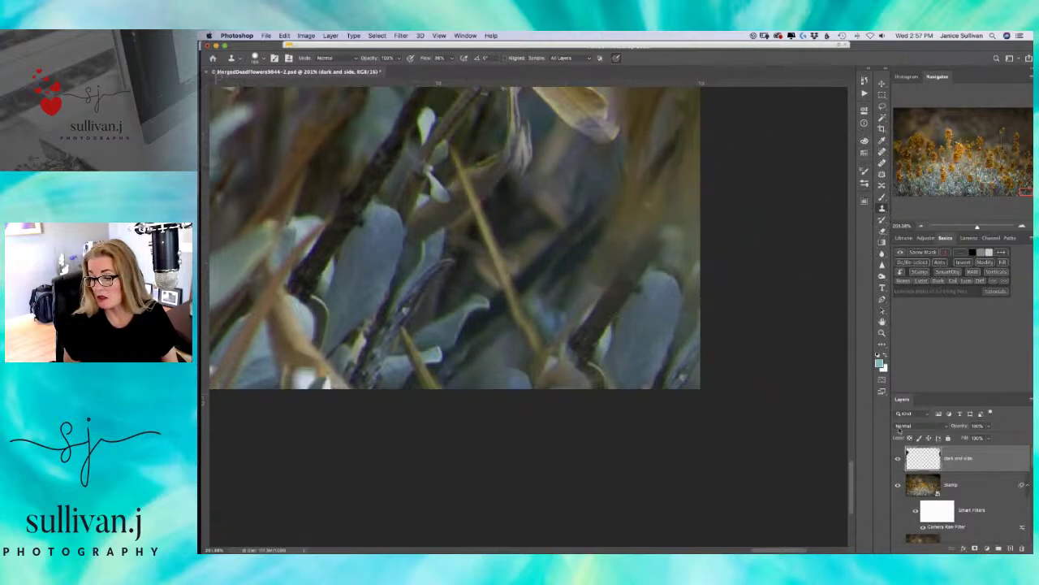
pyautogui.moveTo(977, 228); pyautogui.dragTo(963, 227)
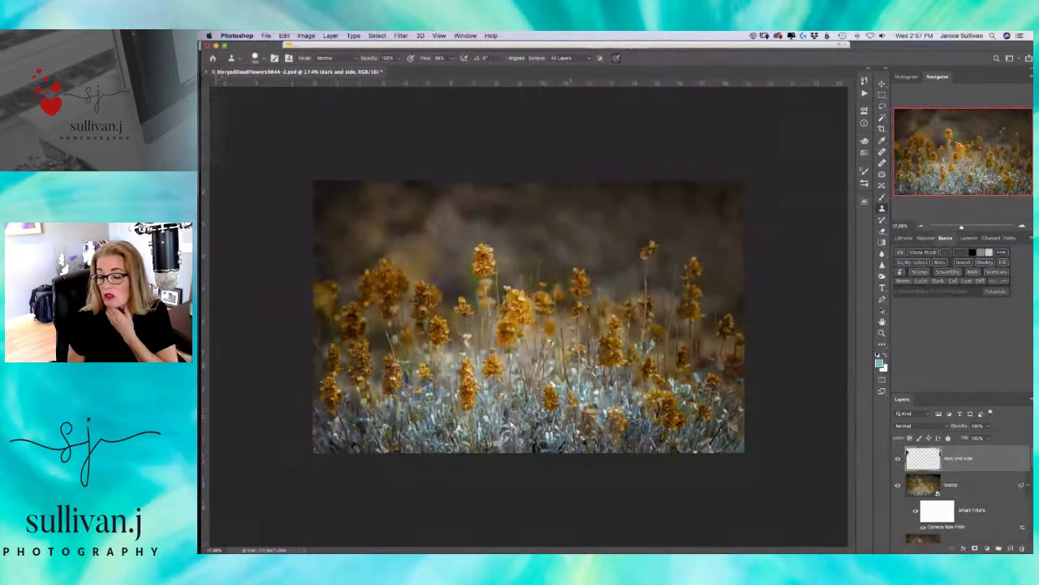
# - Set the foreground colour to a dark blue-grey, RGB 34, 42, 45
pyautogui.click(879, 363)
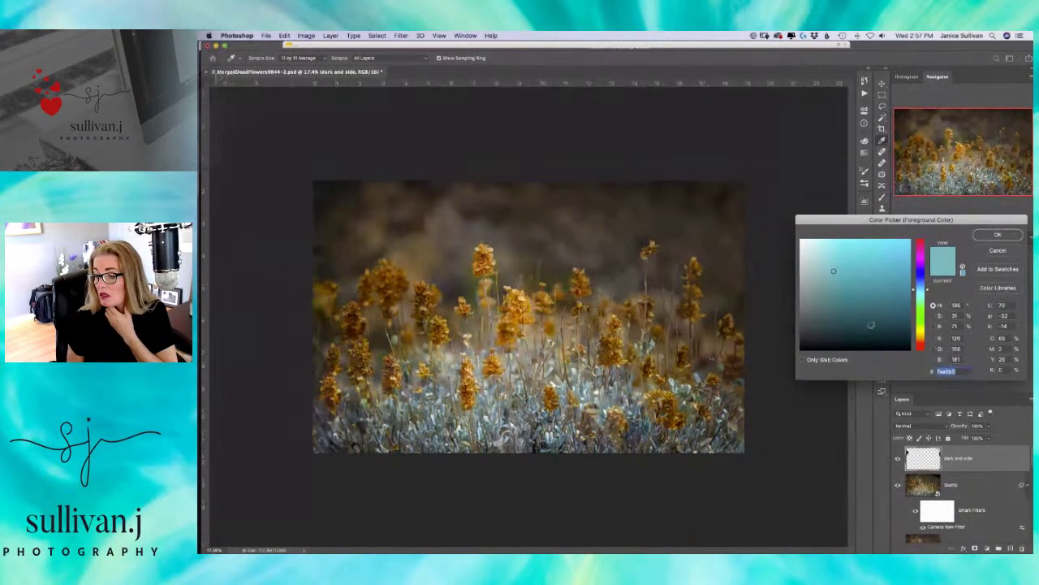
pyautogui.moveTo(833, 317)
pyautogui.mouseDown()
pyautogui.moveTo(832, 345)
pyautogui.moveTo(827, 331)
pyautogui.mouseUp()
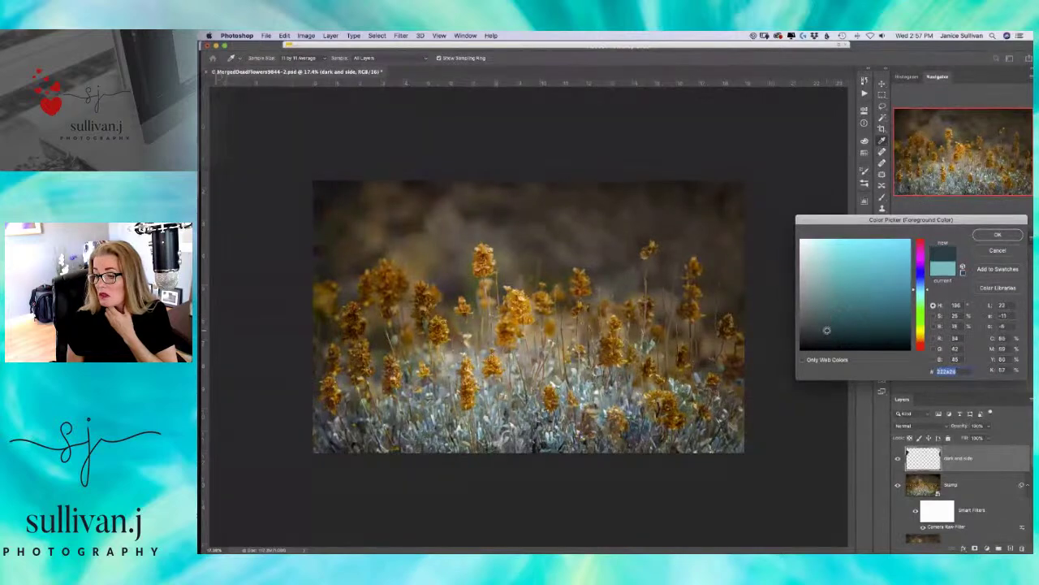
pyautogui.click(1005, 235)
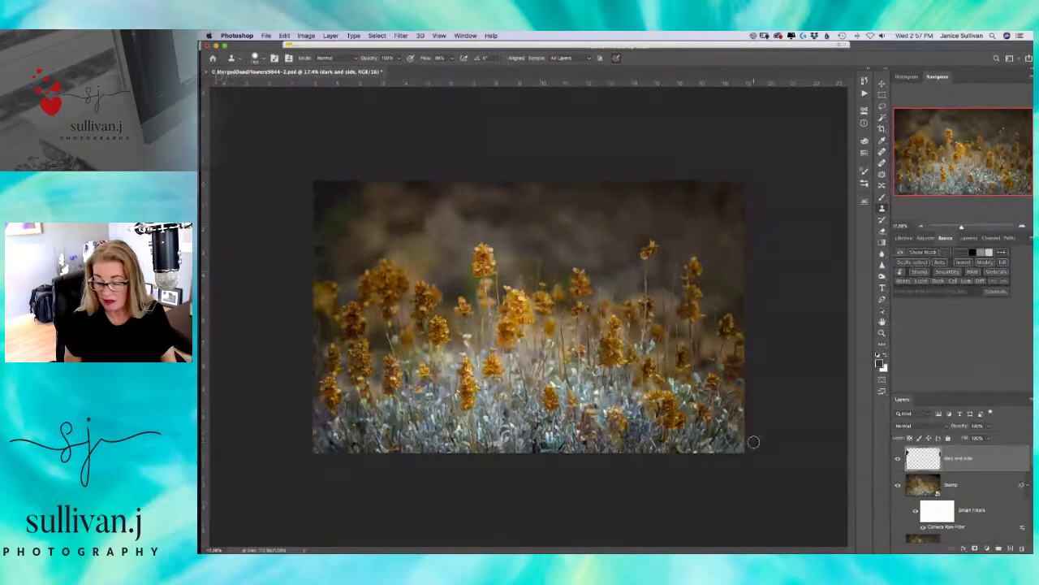
# - Touch up the foliage near the photo's lower-right corner with the Clone Stamp and switch to the Brush tool
pyautogui.rightClick(763, 461)
pyautogui.press('Escape')
pyautogui.moveTo(700, 409)
pyautogui.mouseDown()
pyautogui.moveTo(707, 386)
pyautogui.moveTo(711, 428)
pyautogui.mouseUp()
pyautogui.moveTo(719, 381); pyautogui.dragTo(719, 381)
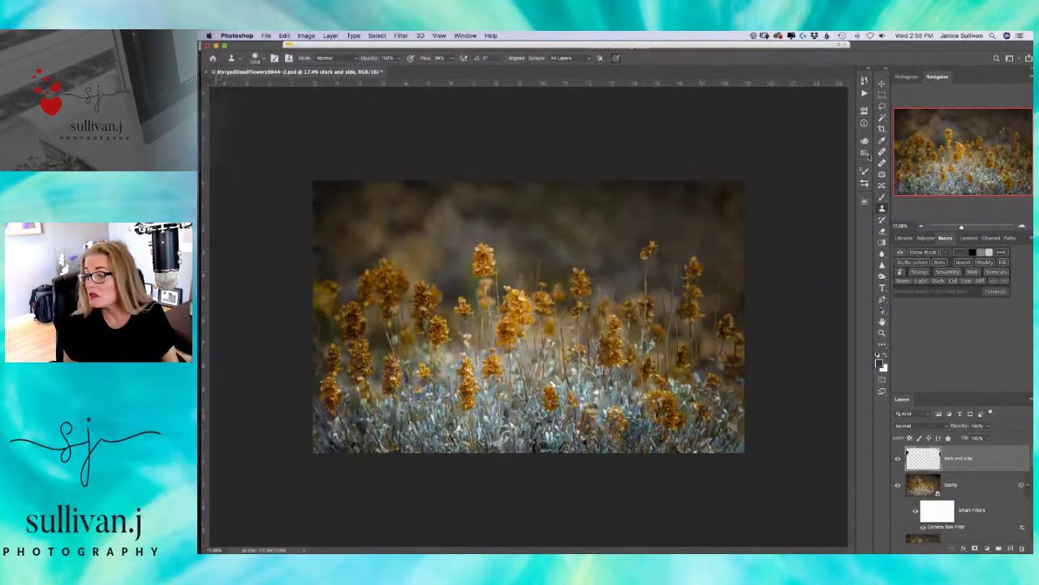
pyautogui.click(883, 196)
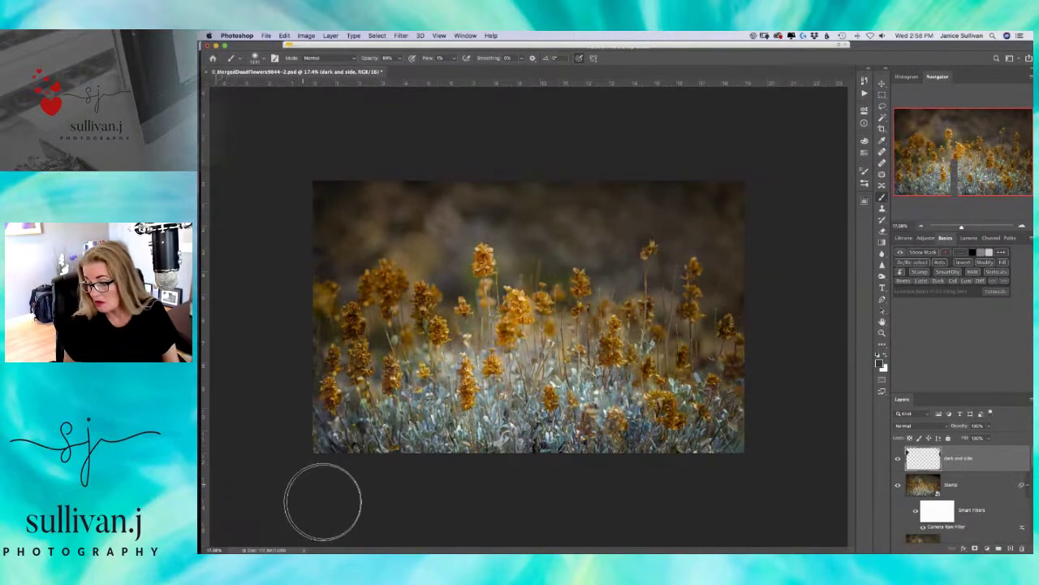
# - Check the flowers and foliage up close, and save the layered document
pyautogui.moveTo(963, 228); pyautogui.dragTo(975, 227)
pyautogui.moveTo(968, 150); pyautogui.dragTo(981, 182)
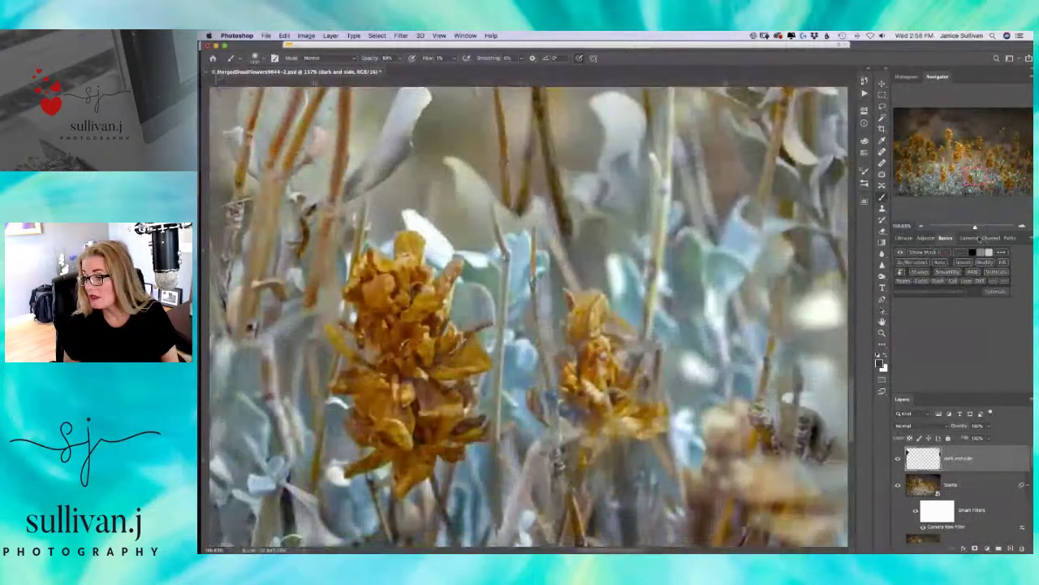
pyautogui.moveTo(975, 228); pyautogui.dragTo(964, 226)
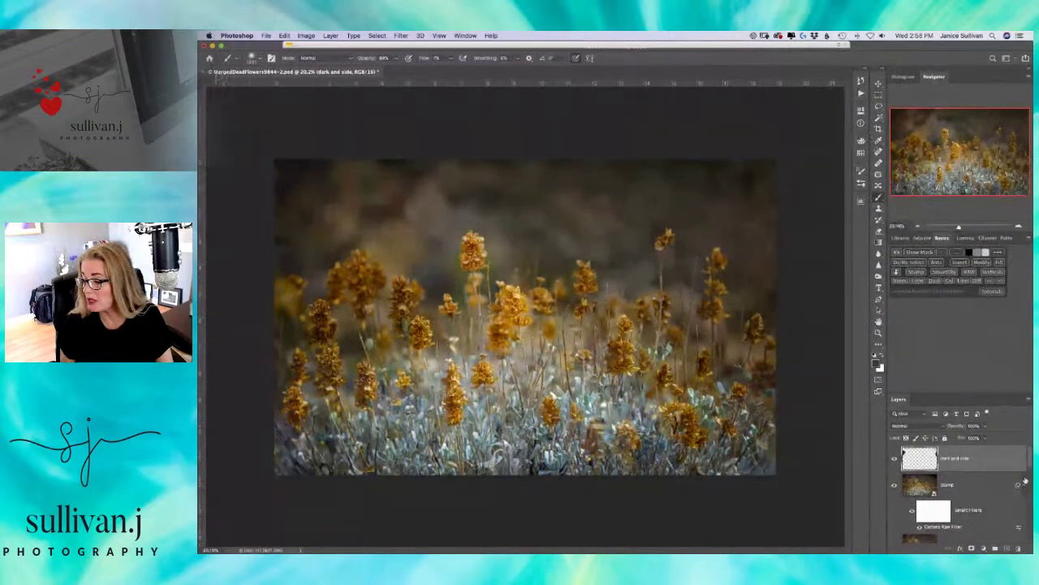
pyautogui.scroll(-5, 1030, 459)
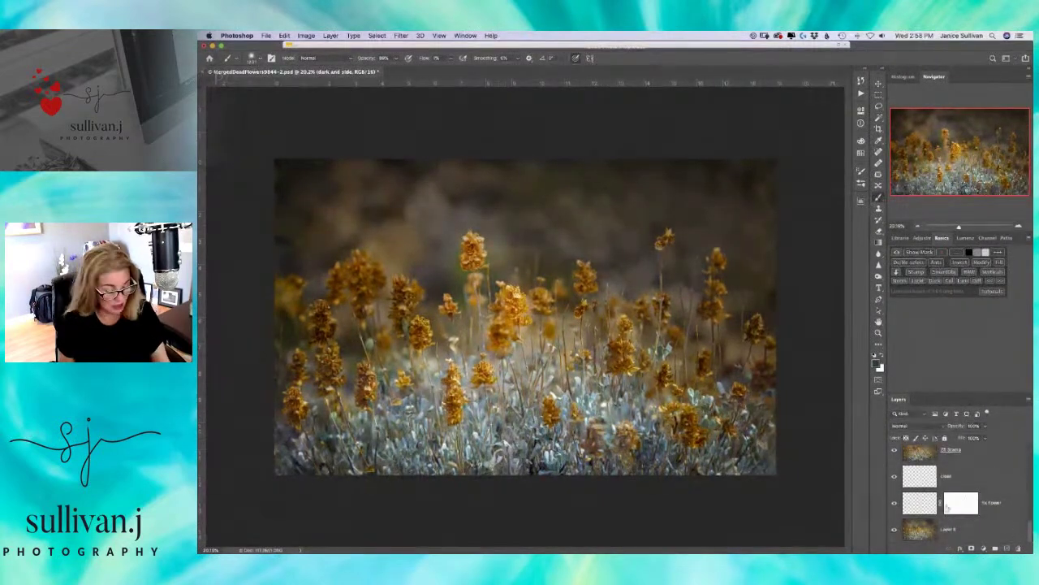
pyautogui.press('super+s')
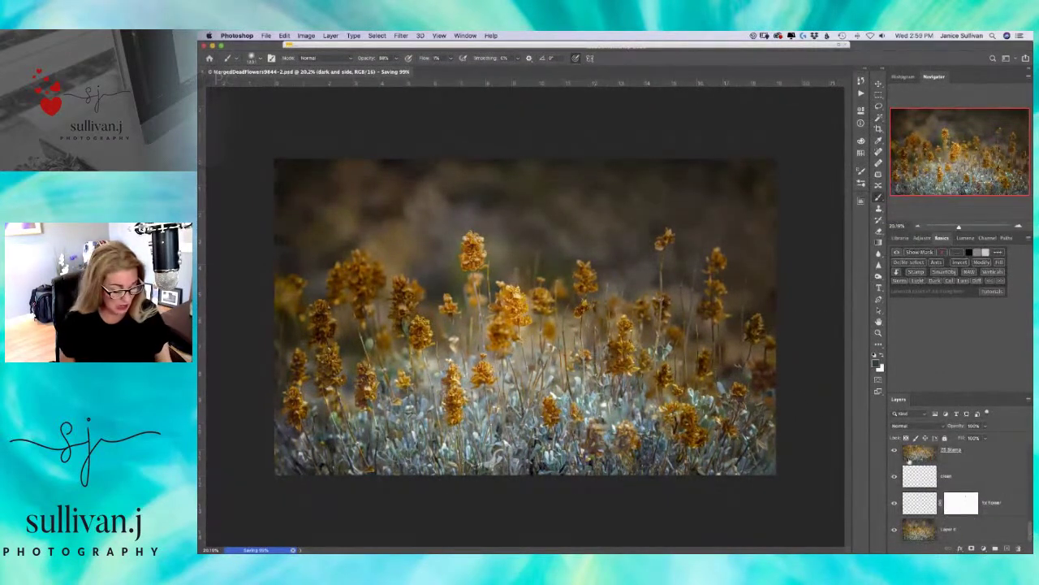
# - Show only the original bottom layer and reveal the retouching and stamp layers directly above it one by one
pyautogui.click(894, 532)
pyautogui.moveTo(877, 549)
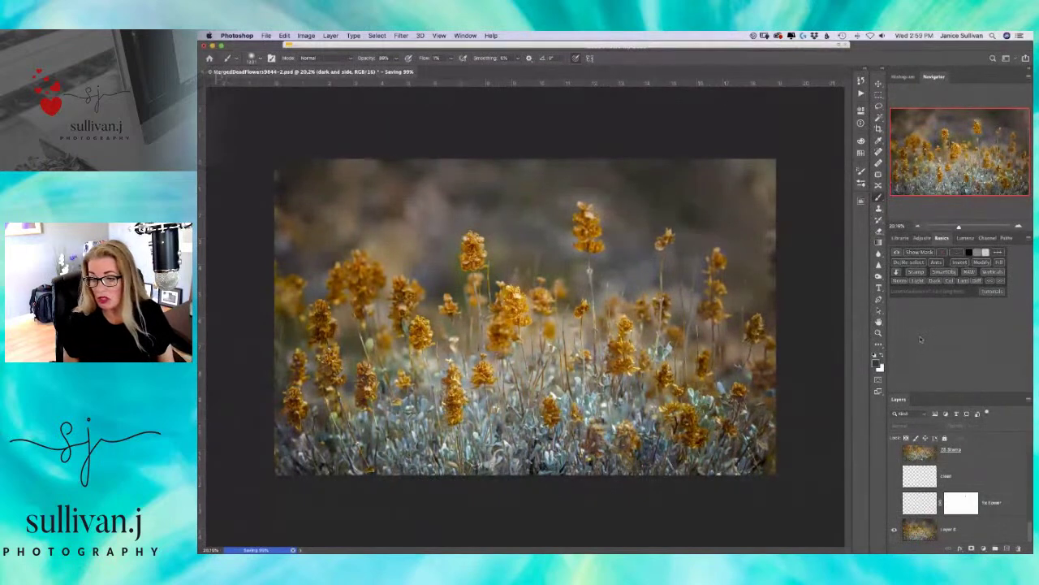
pyautogui.click(895, 503)
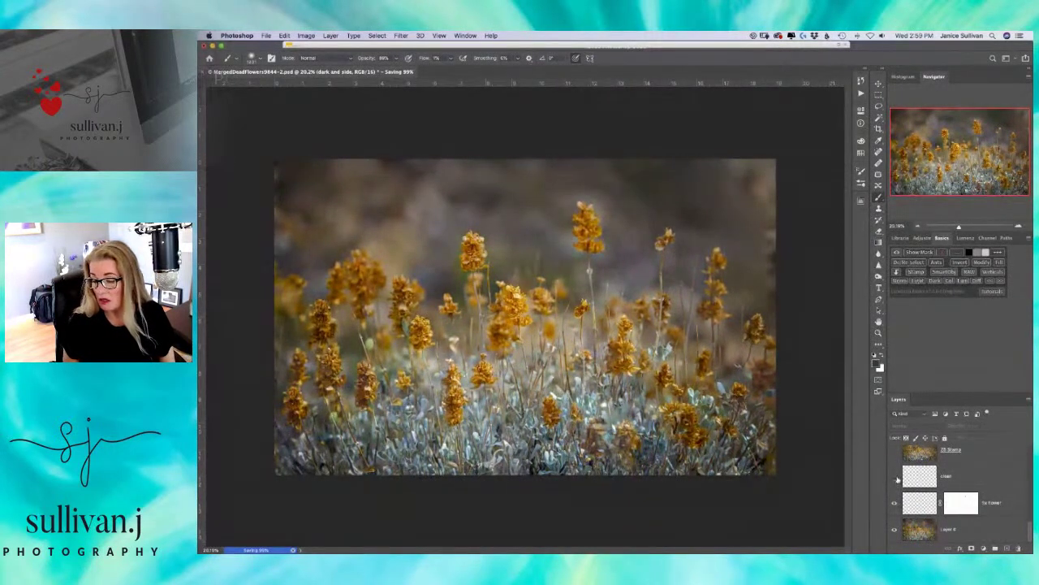
pyautogui.moveTo(1030, 526); pyautogui.dragTo(1029, 513)
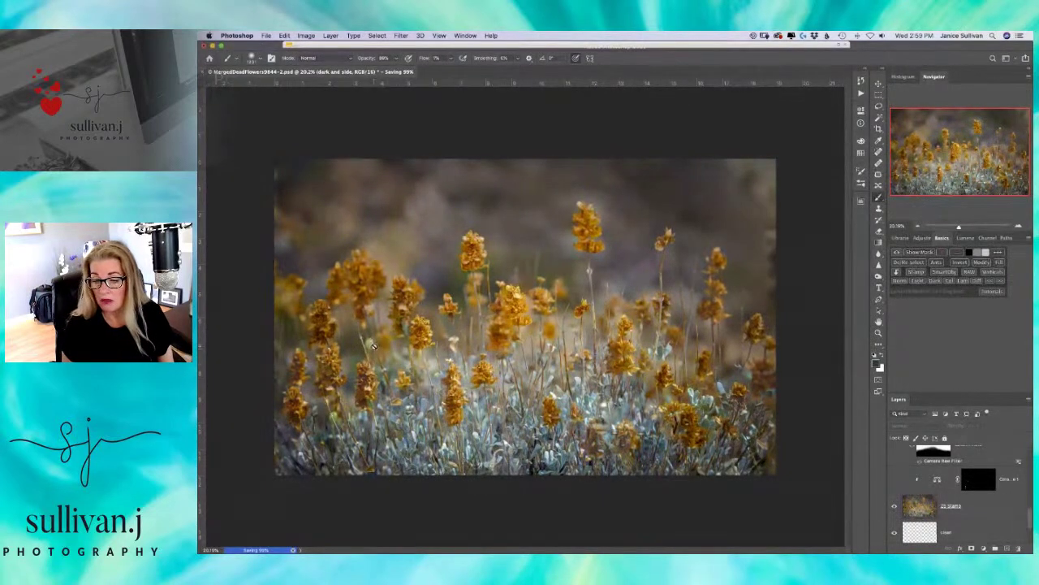
pyautogui.moveTo(1030, 524); pyautogui.dragTo(1030, 509)
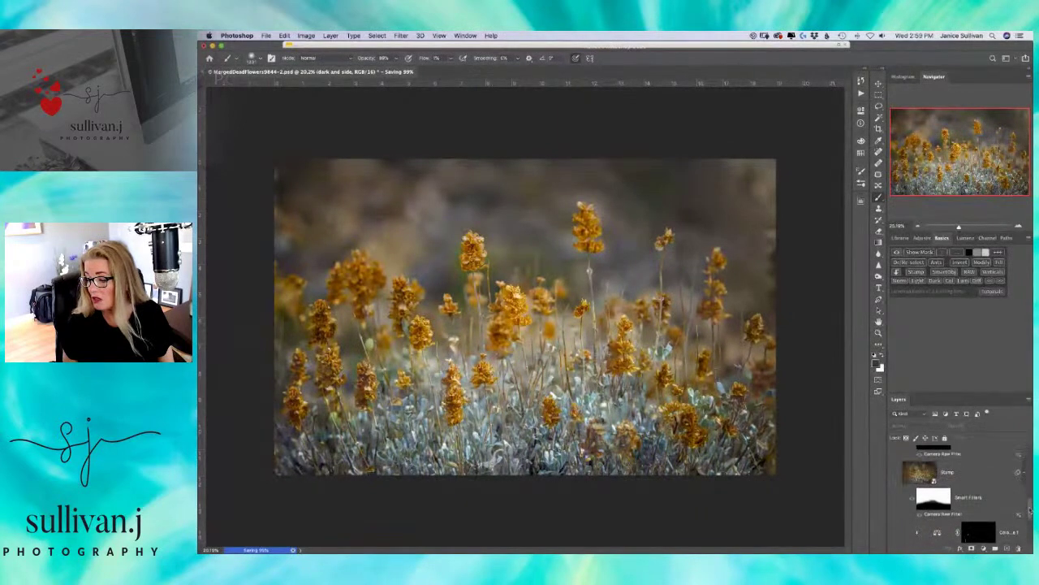
# - Reveal the darkened Stamp layer, the Stamp copy layer and the "remove large flower" layer to review their effect
pyautogui.click(894, 473)
pyautogui.click(898, 505)
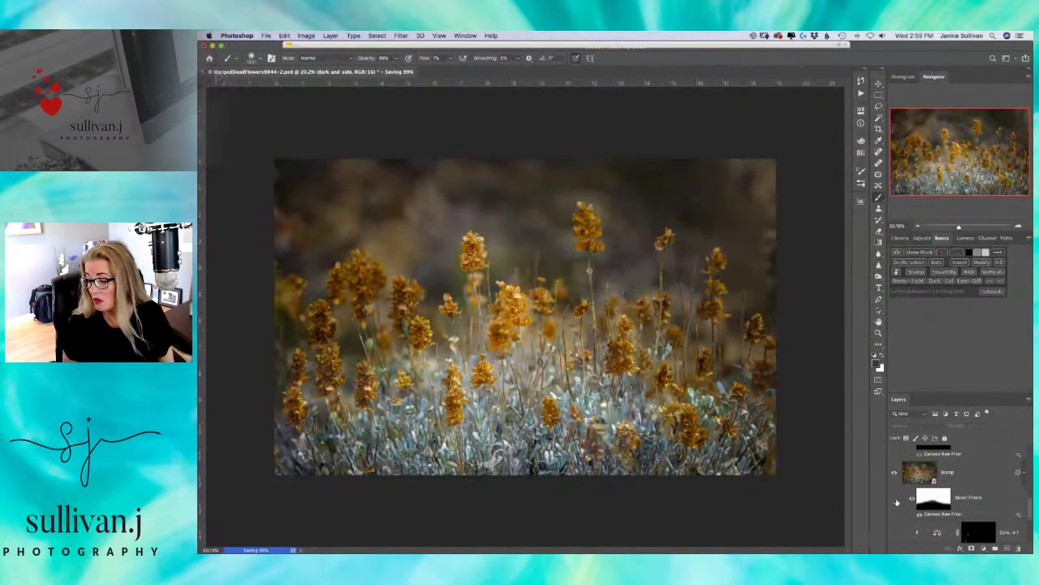
pyautogui.click(897, 501)
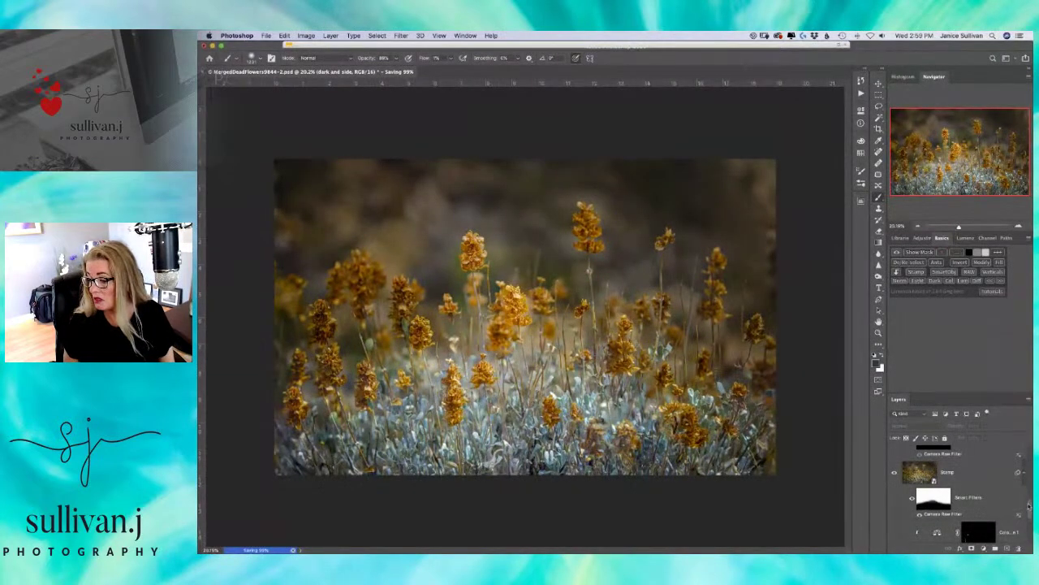
pyautogui.moveTo(1030, 510); pyautogui.dragTo(1031, 490)
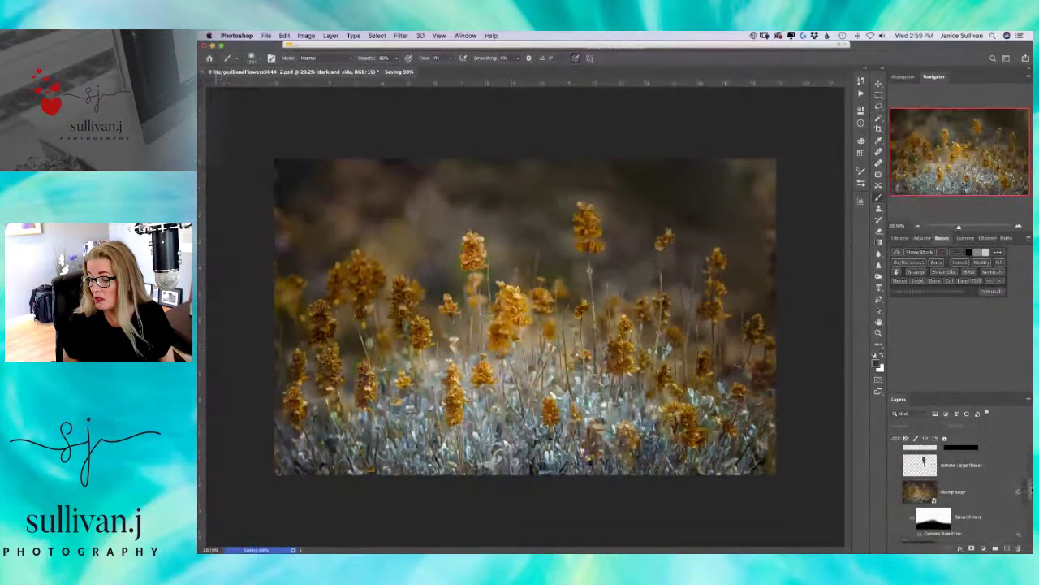
pyautogui.click(896, 464)
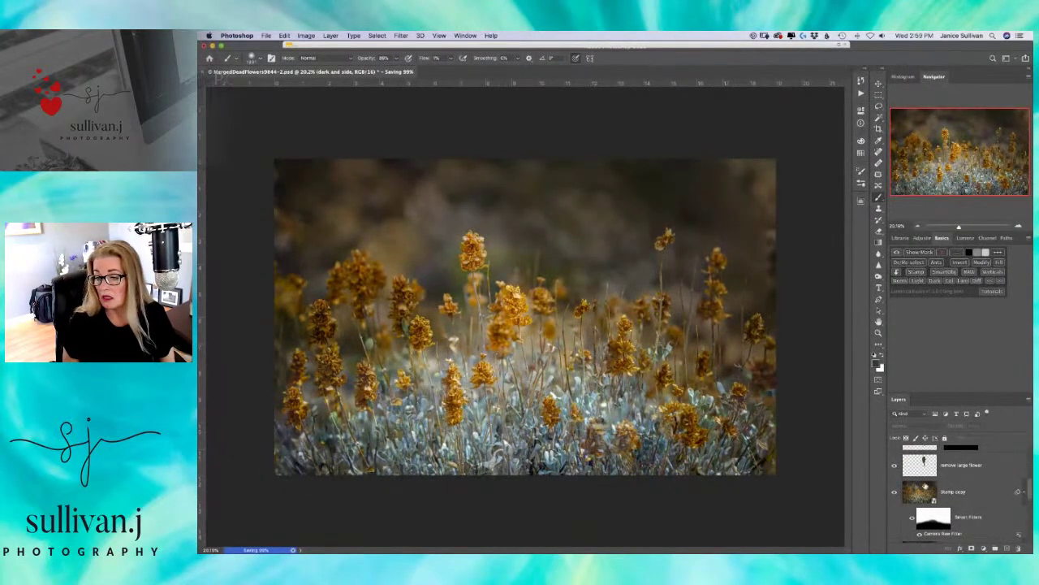
# - Reveal Layer 1 with the smaller replacement flower and compare the photo with the clean layer above it shown and hidden
pyautogui.moveTo(1030, 484); pyautogui.dragTo(1031, 479)
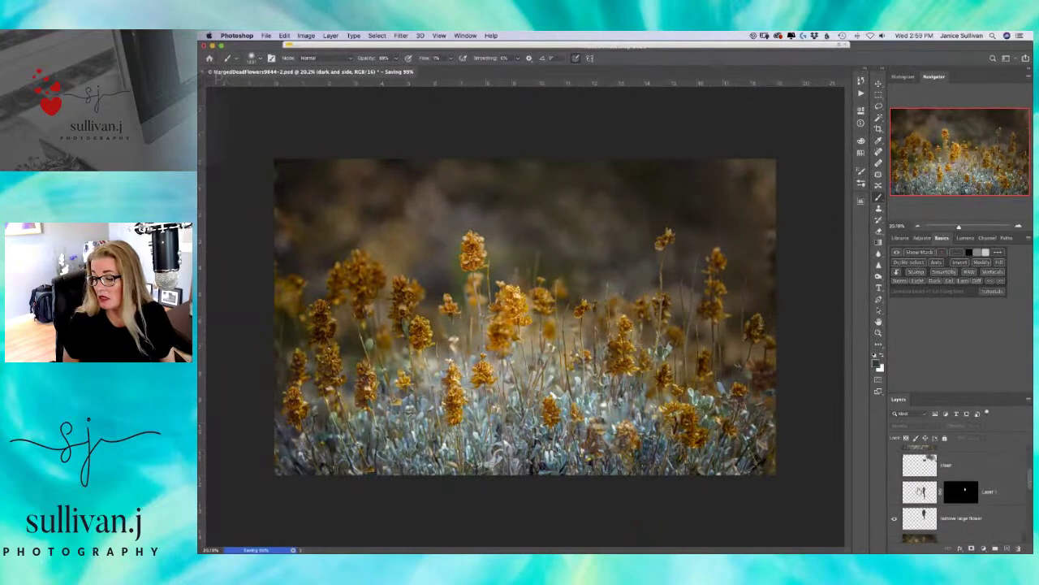
pyautogui.click(895, 492)
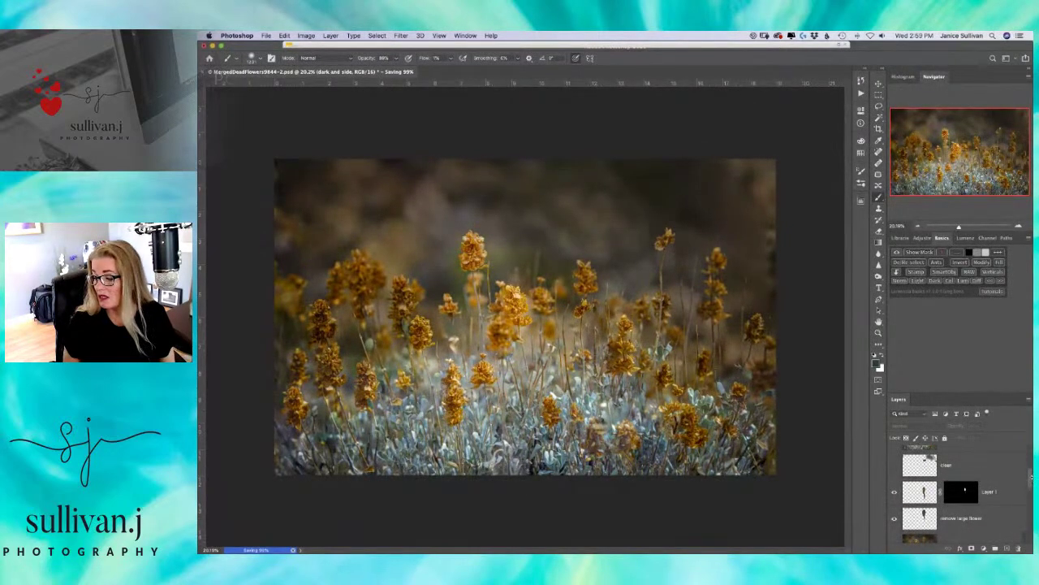
pyautogui.moveTo(1030, 479); pyautogui.dragTo(1030, 474)
pyautogui.click(895, 517)
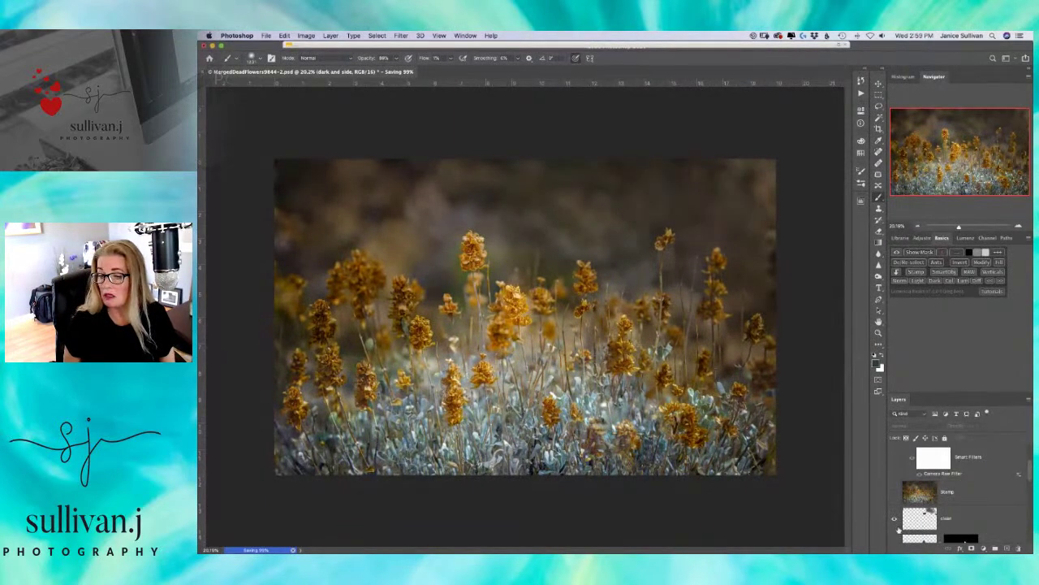
pyautogui.click(895, 518)
pyautogui.click(895, 518)
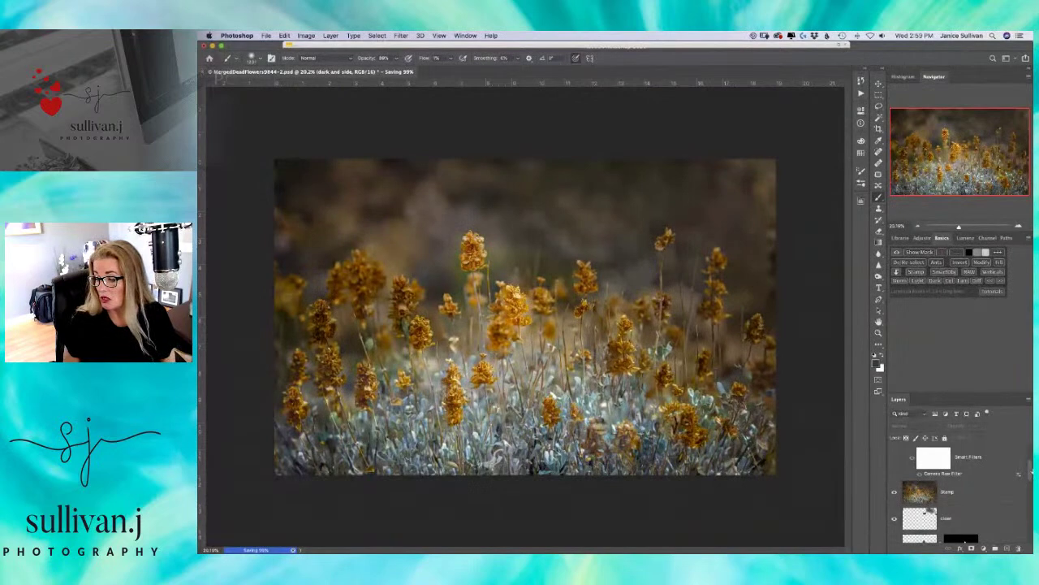
# - Delete the unfiltered Stamp layer directly above the clean layer
pyautogui.moveTo(1029, 467); pyautogui.dragTo(1030, 458)
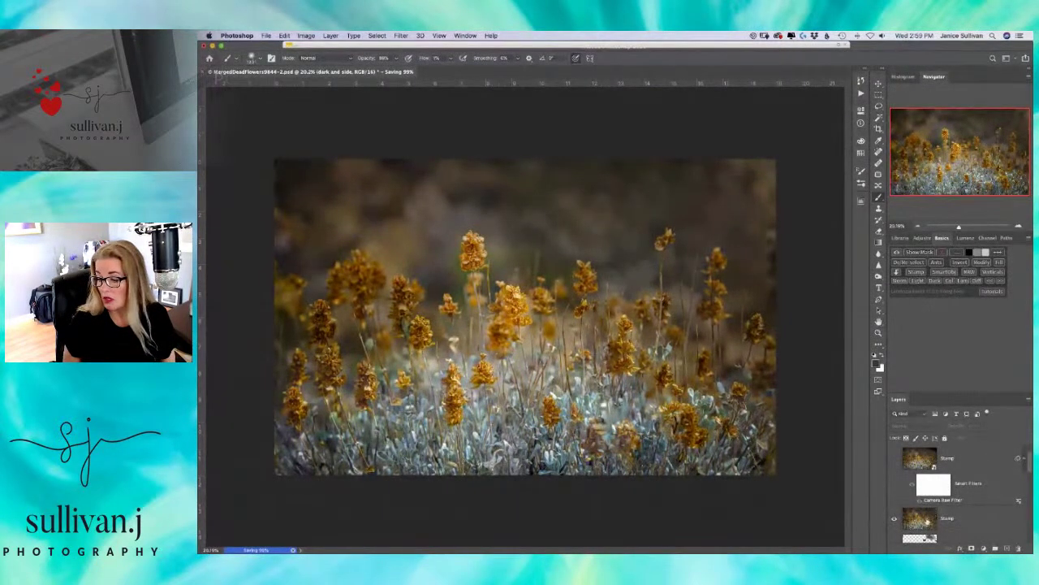
pyautogui.click(924, 519)
pyautogui.press('Delete')
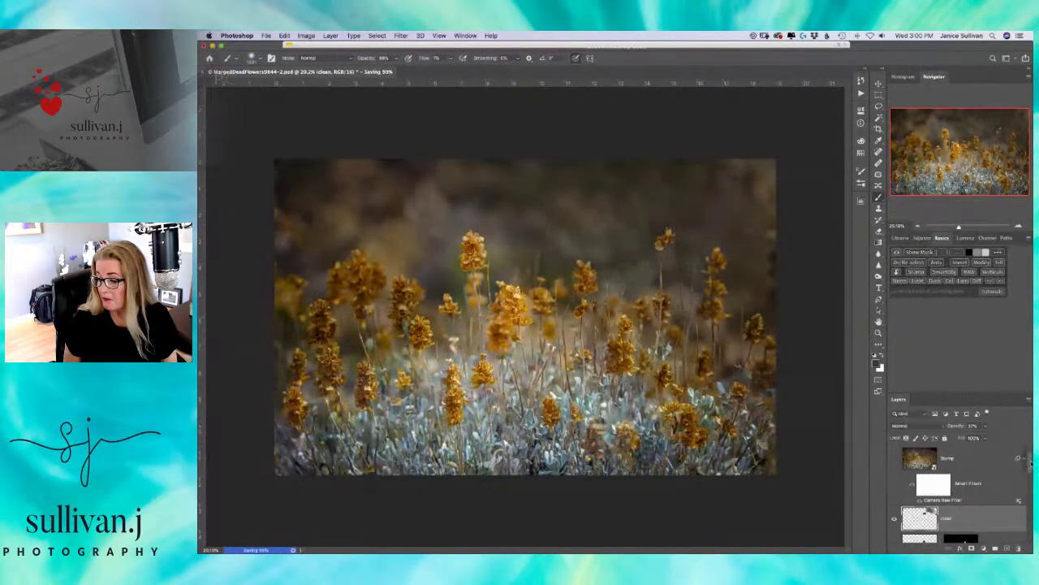
# - Compare the photo with the Camera Raw filtered Stamp layer hidden and shown, and reveal the "dark and side" layer
pyautogui.scroll(1, 1029, 459)
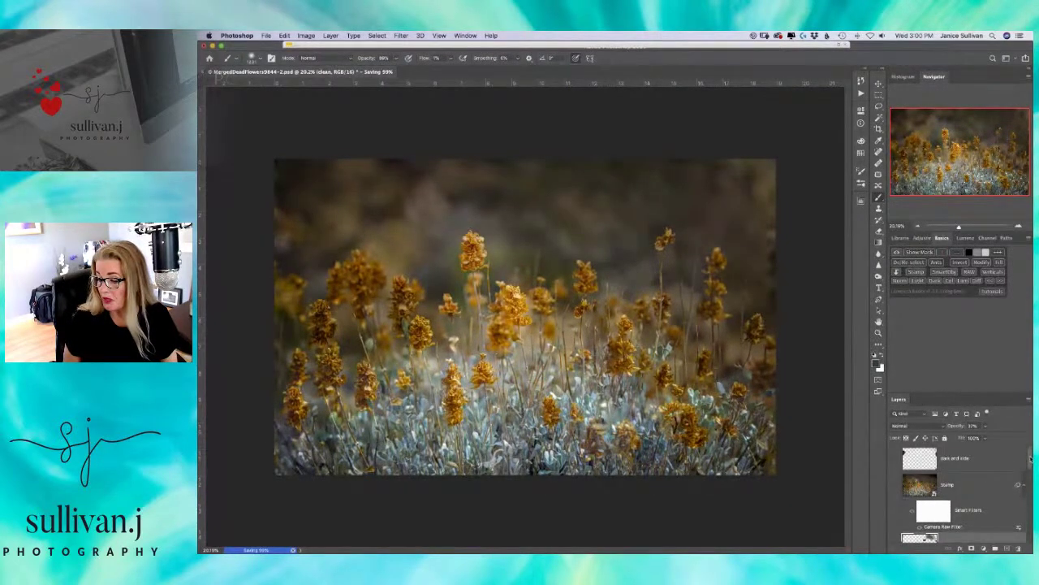
pyautogui.click(895, 484)
pyautogui.click(895, 485)
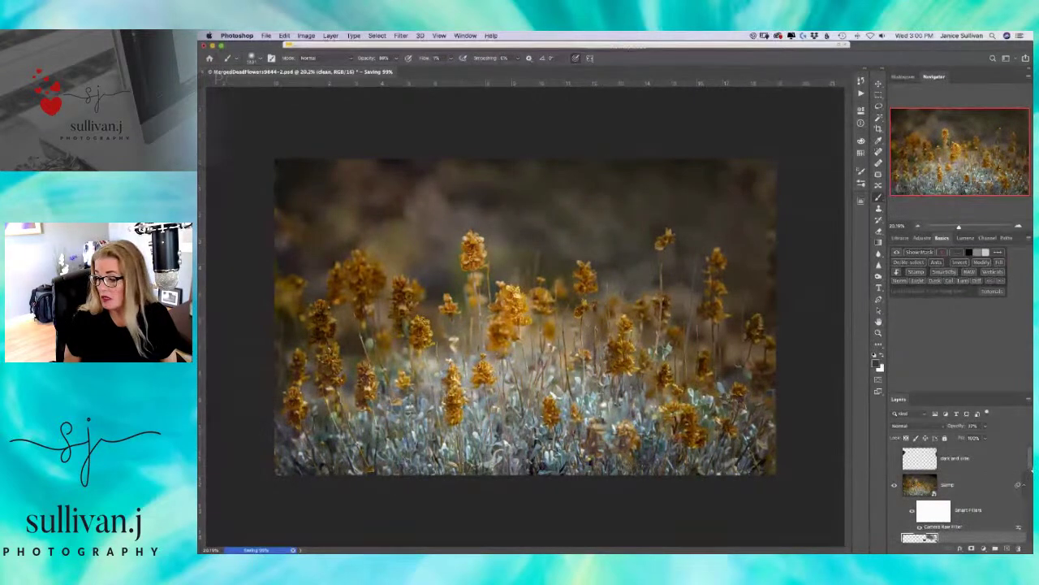
pyautogui.click(895, 458)
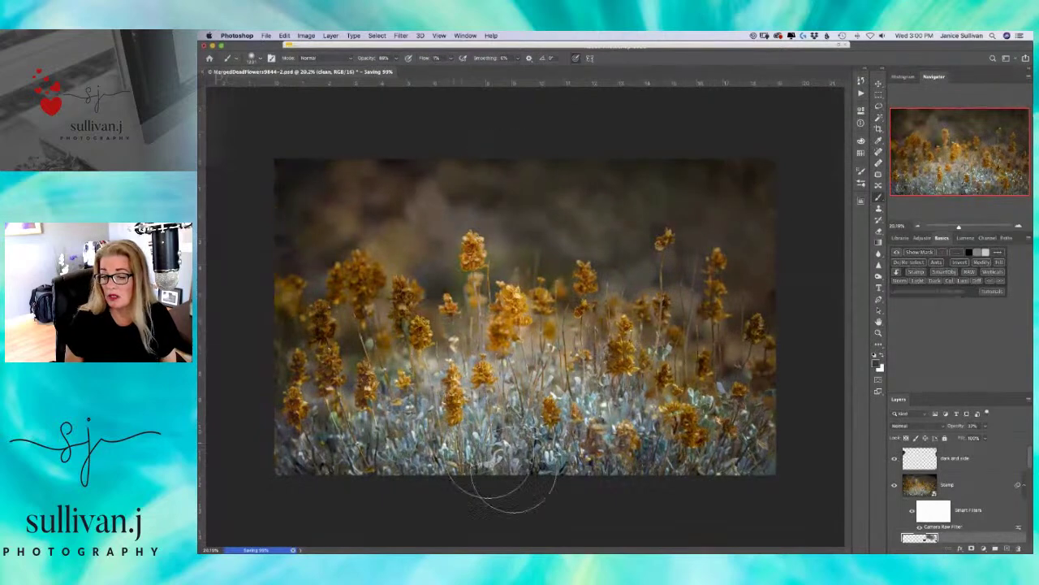